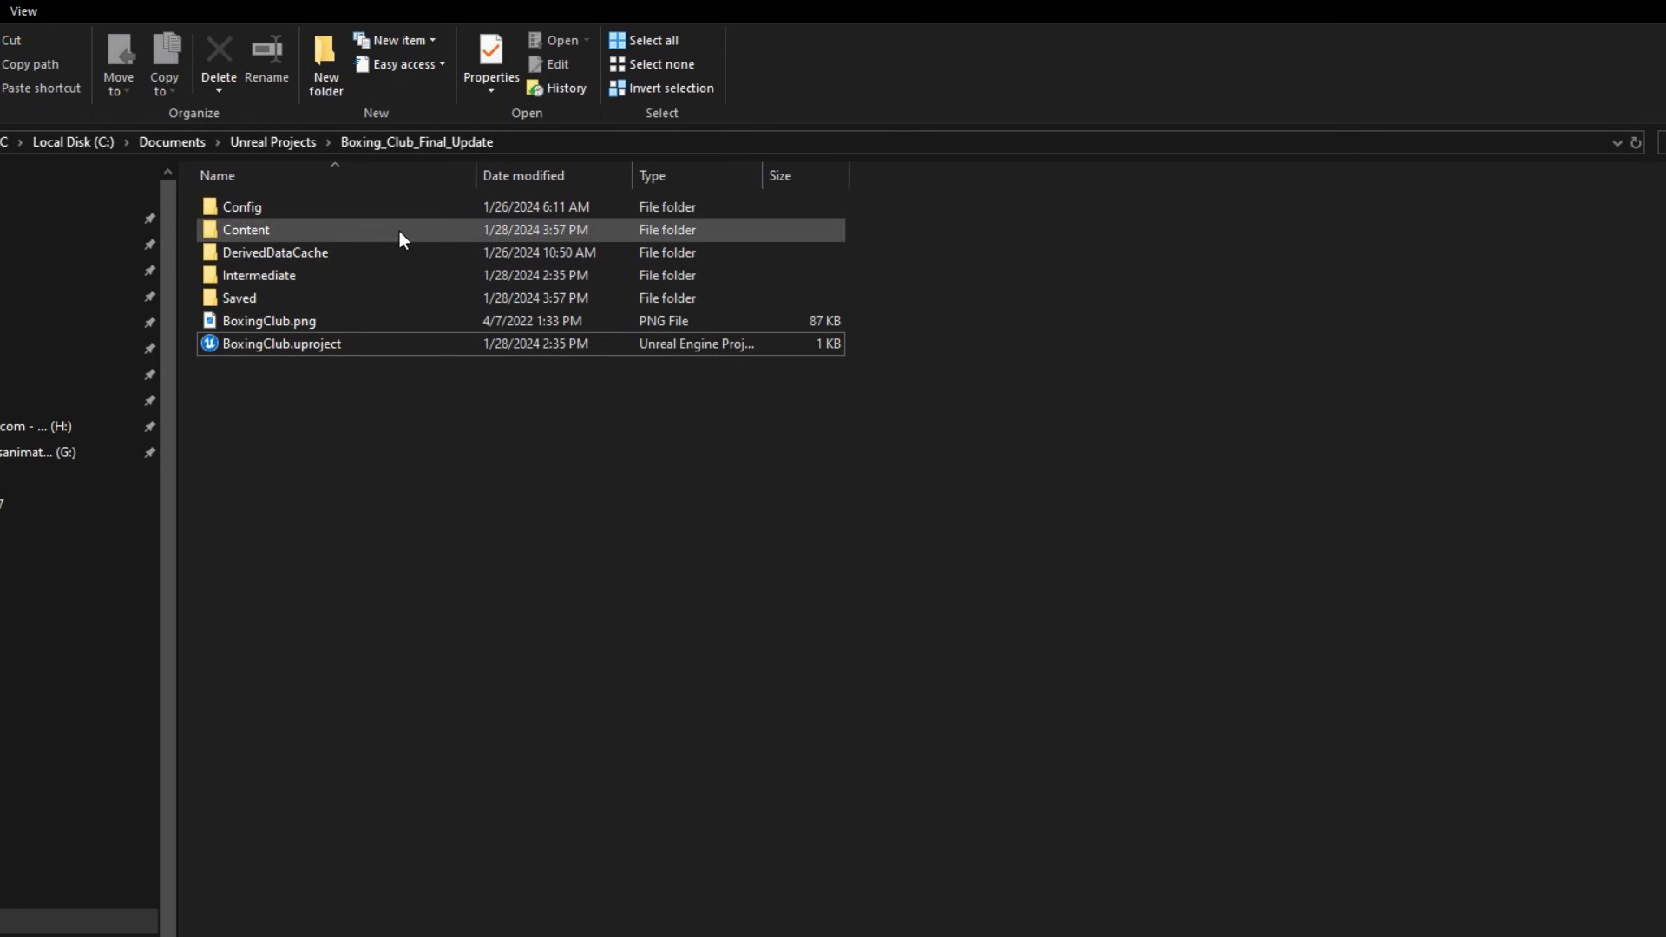
Open the BoxingClub.uproject project from the Boxing_Club_Final_Update folder.
double_click(286, 343)
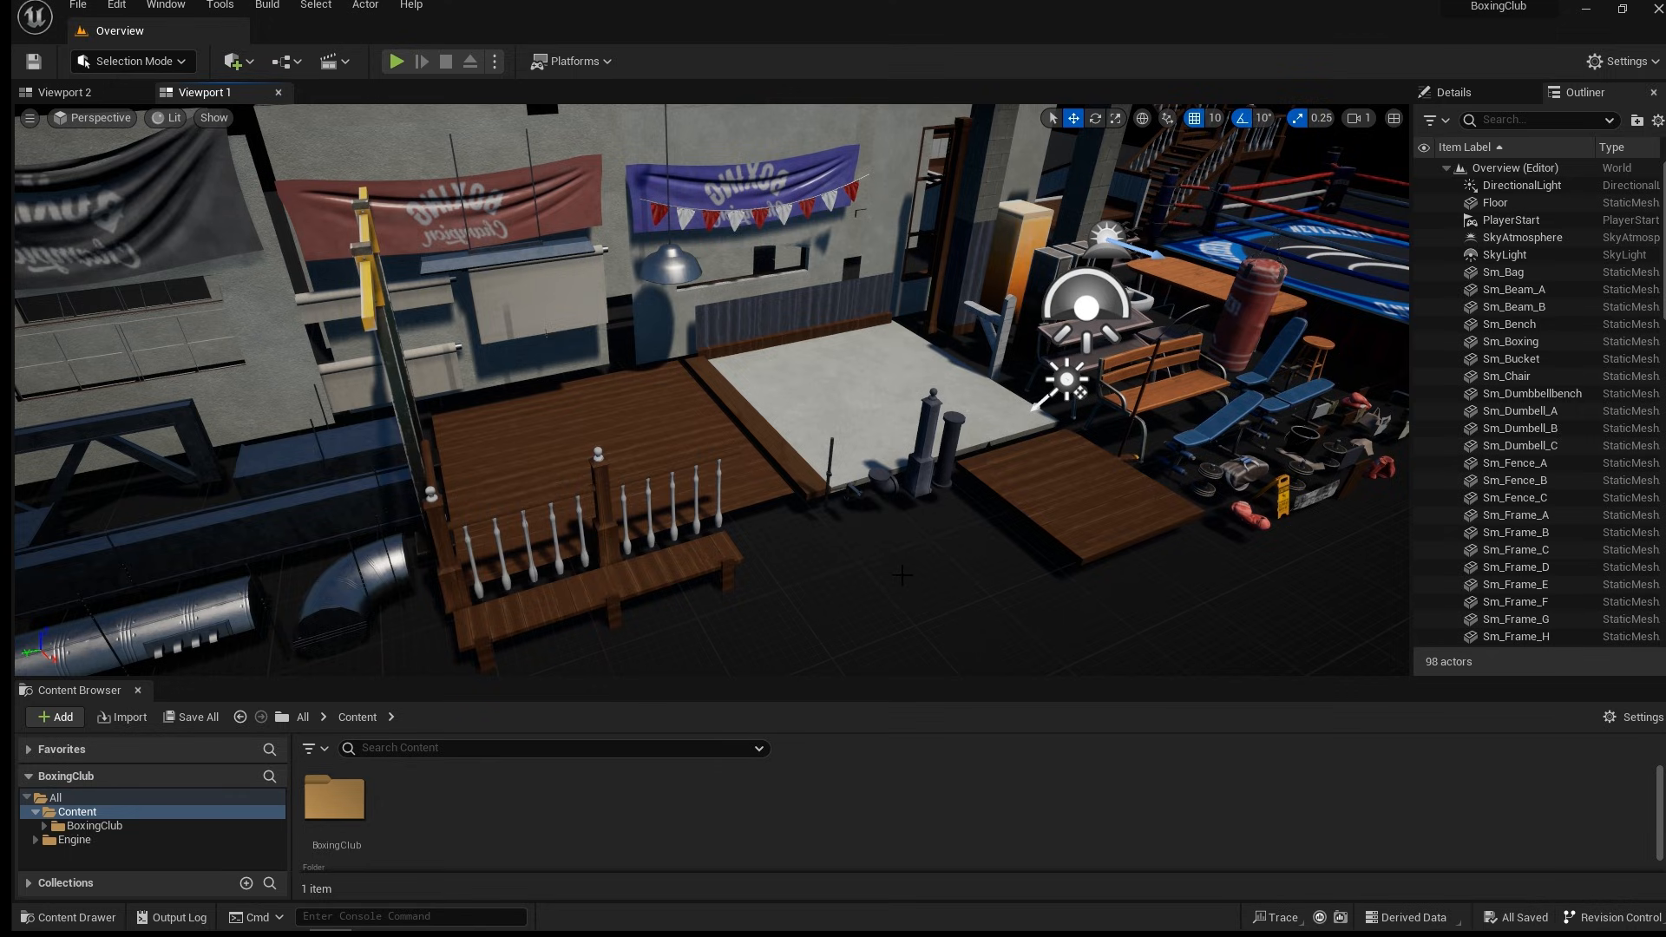
mouse_move(903, 574)
alt+mouse_down()
mouse_move(946, 560)
mouse_move(903, 571)
alt+mouse_up()
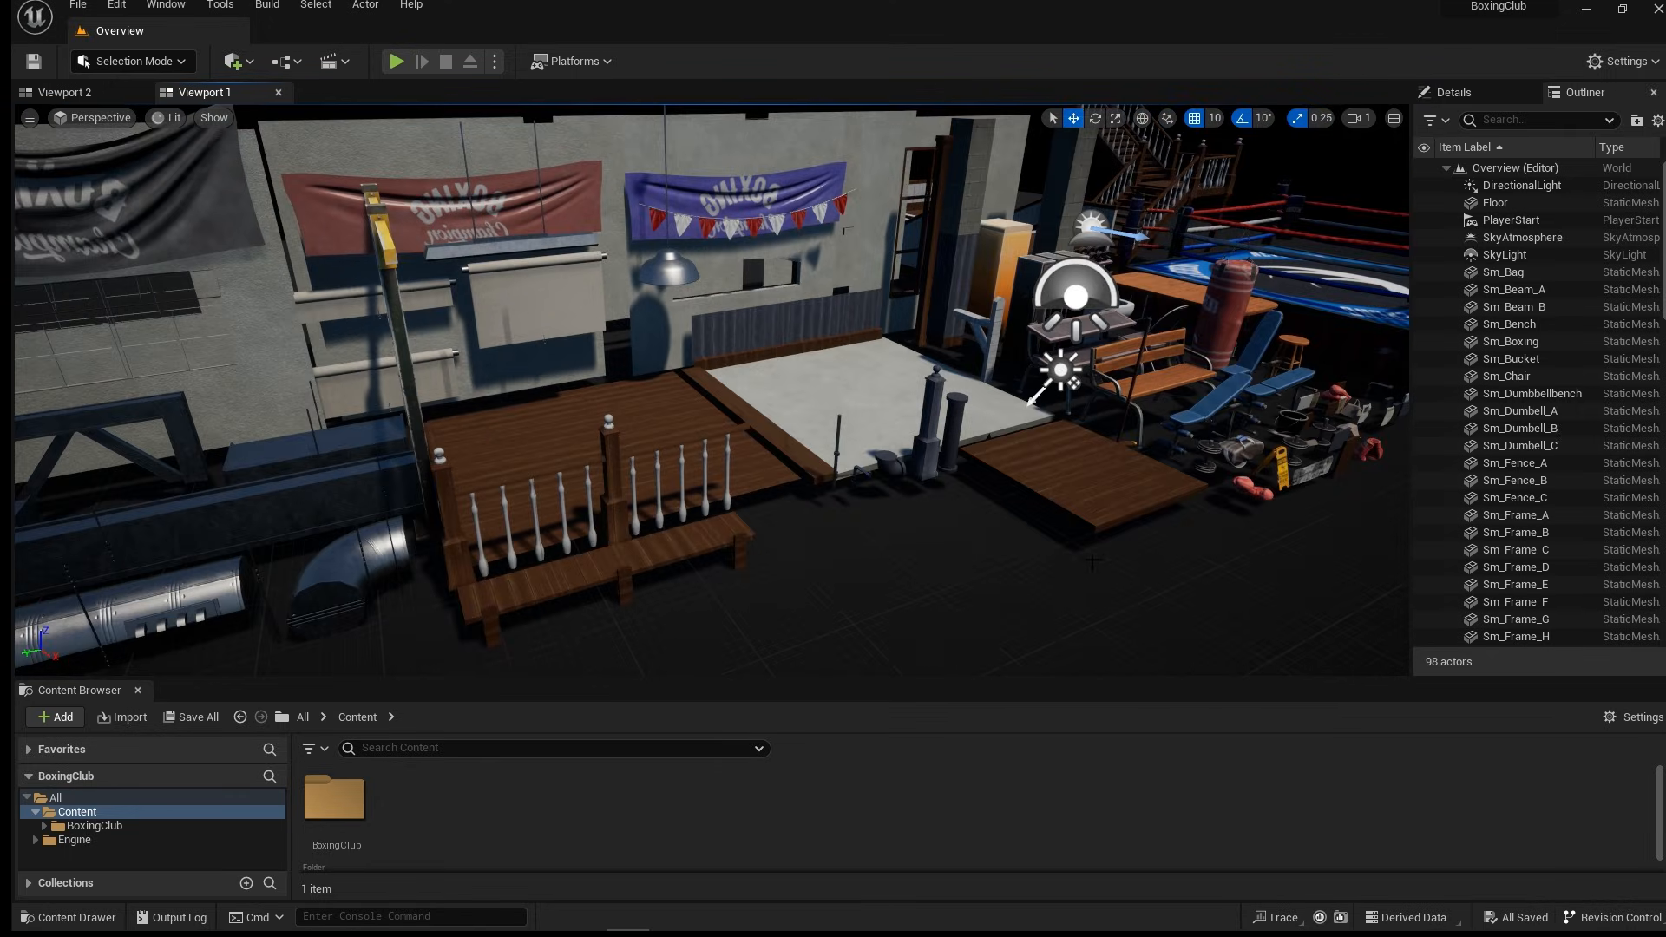
Switch to the Epic Games Launcher and search the Unreal Engine Marketplace for "control rig".
drag(2, 117, 745, 92)
drag(1076, 102, 1178, 107)
scroll(1044, 579, up, 2)
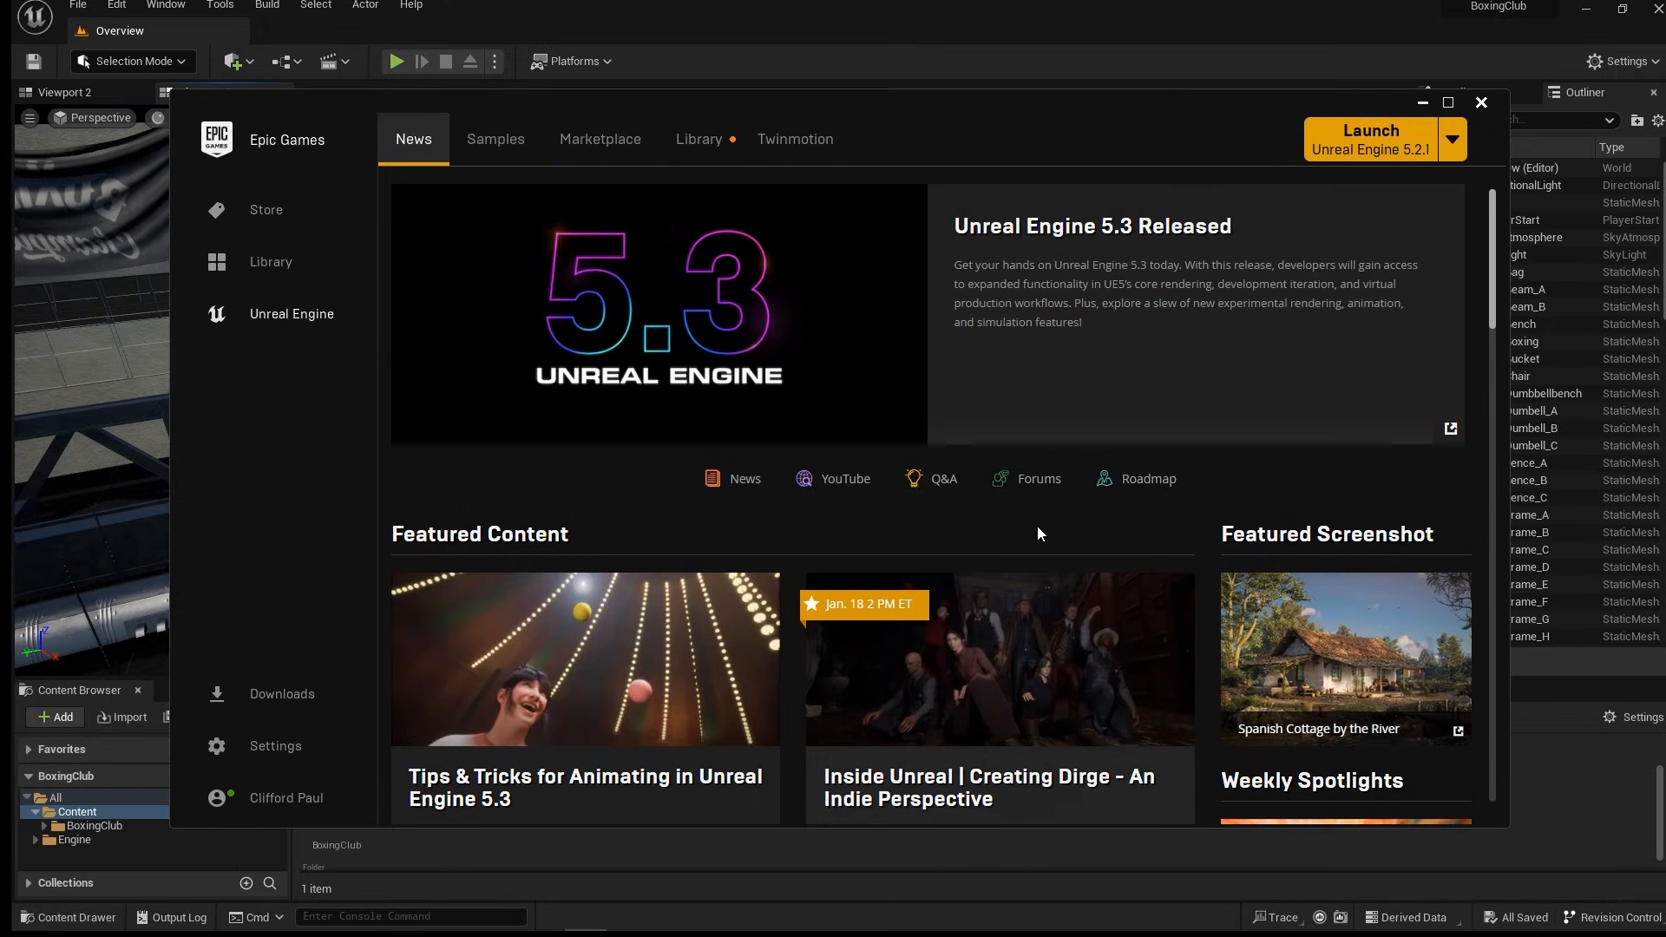
click(574, 146)
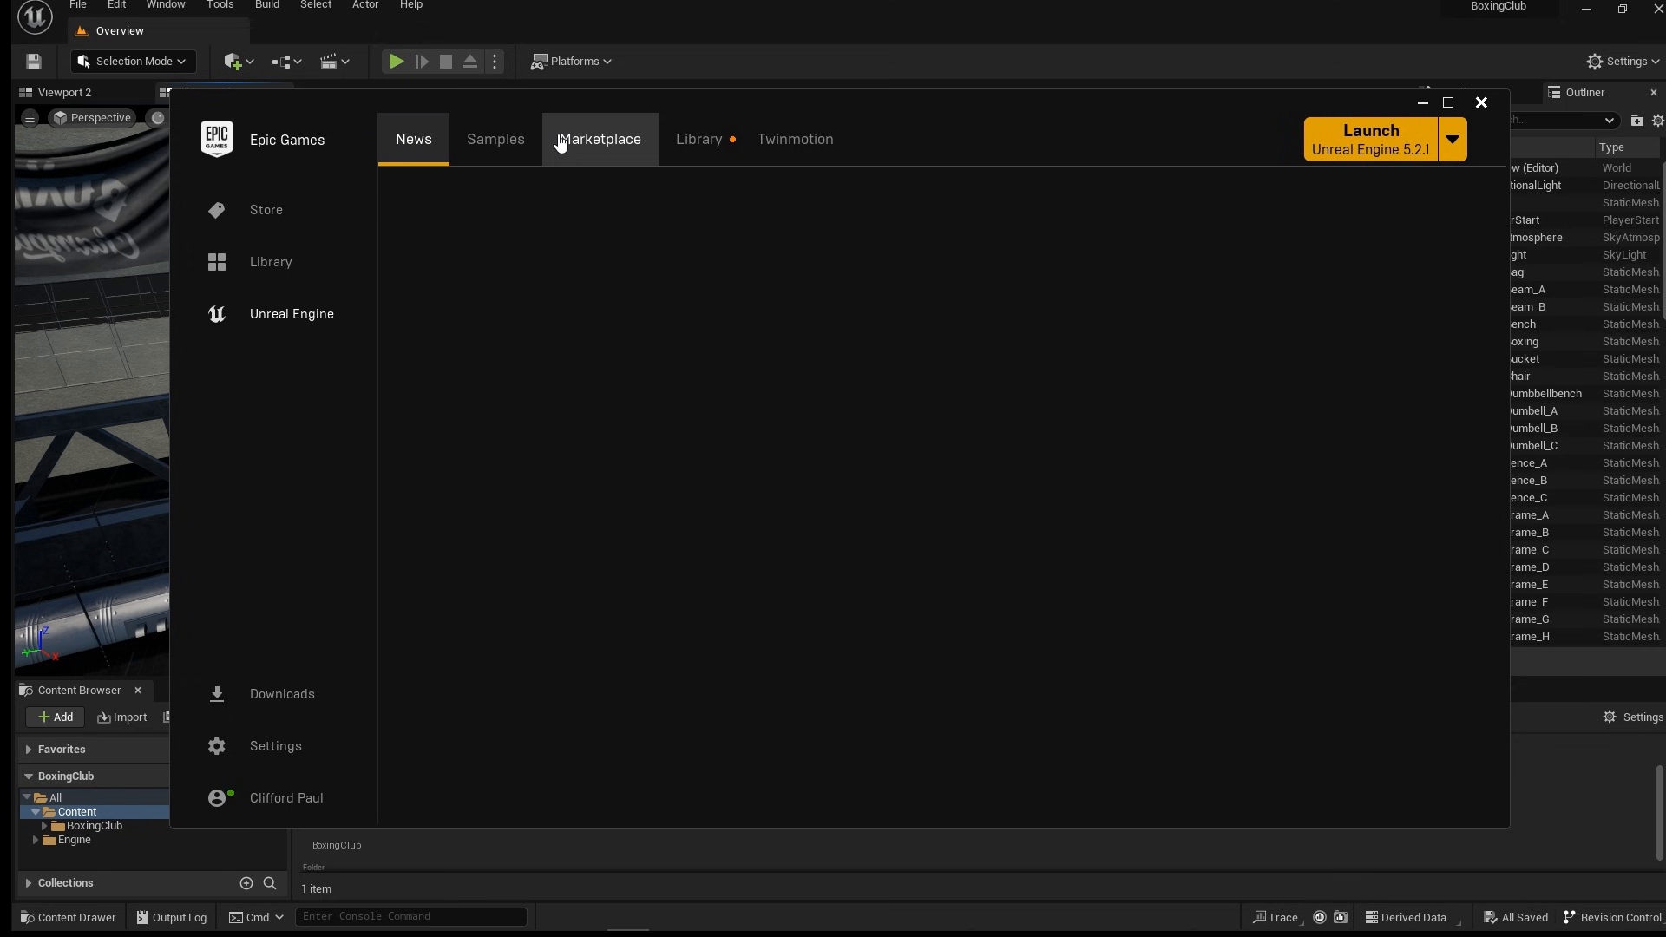
click(561, 144)
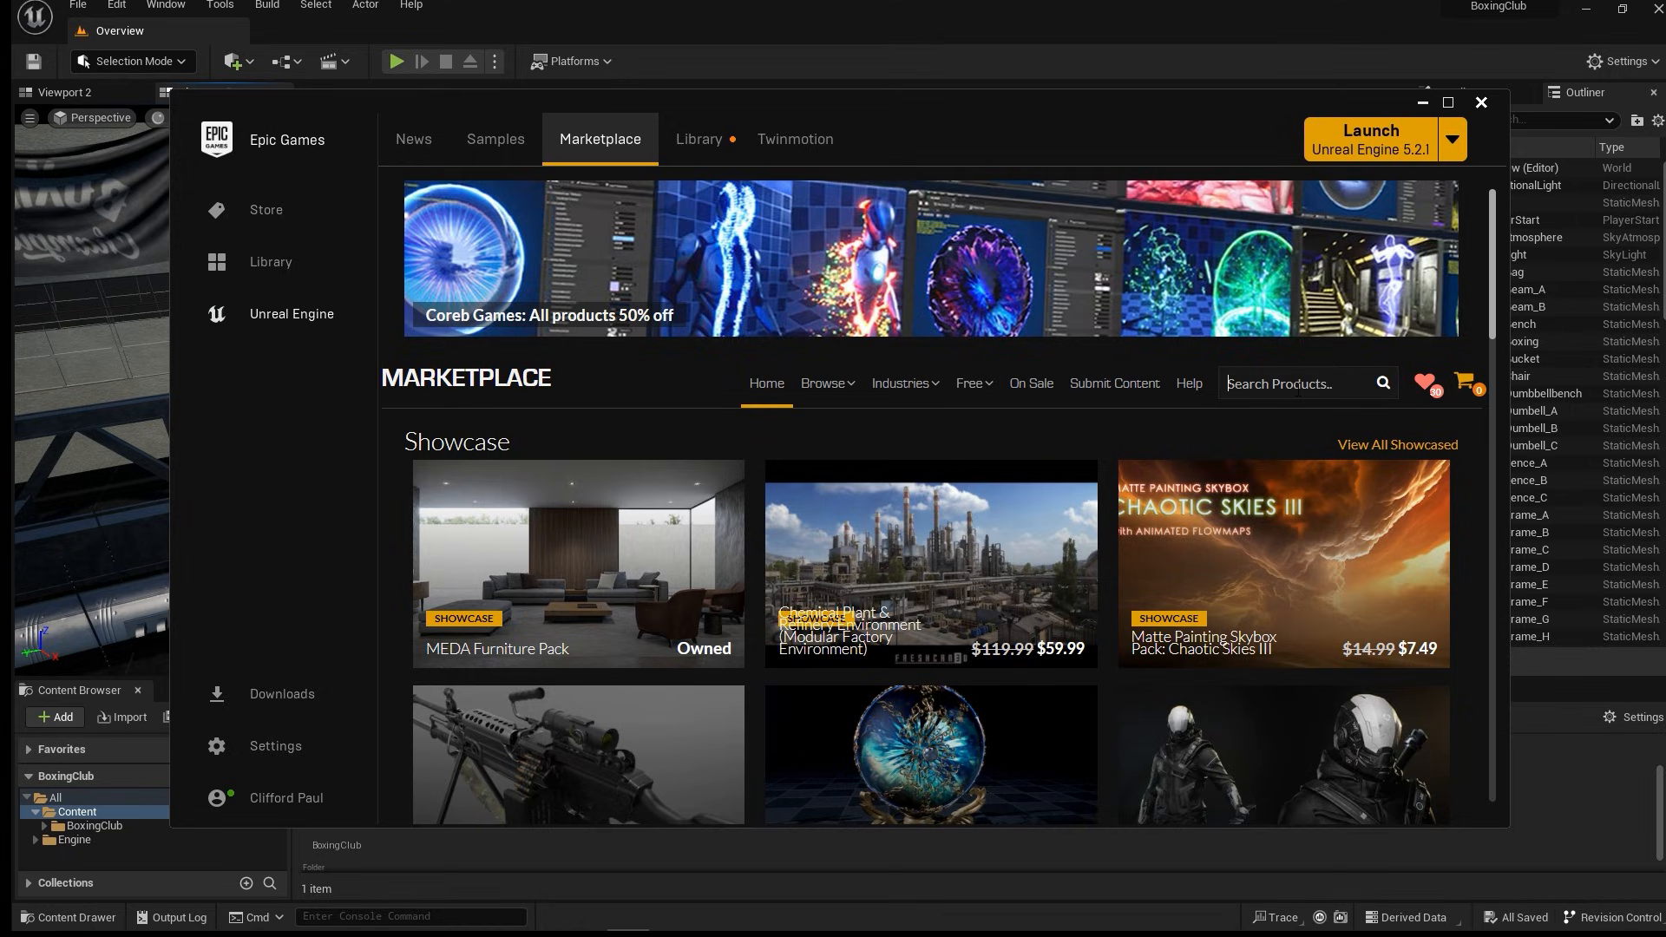
text(control rig)
key(Return)
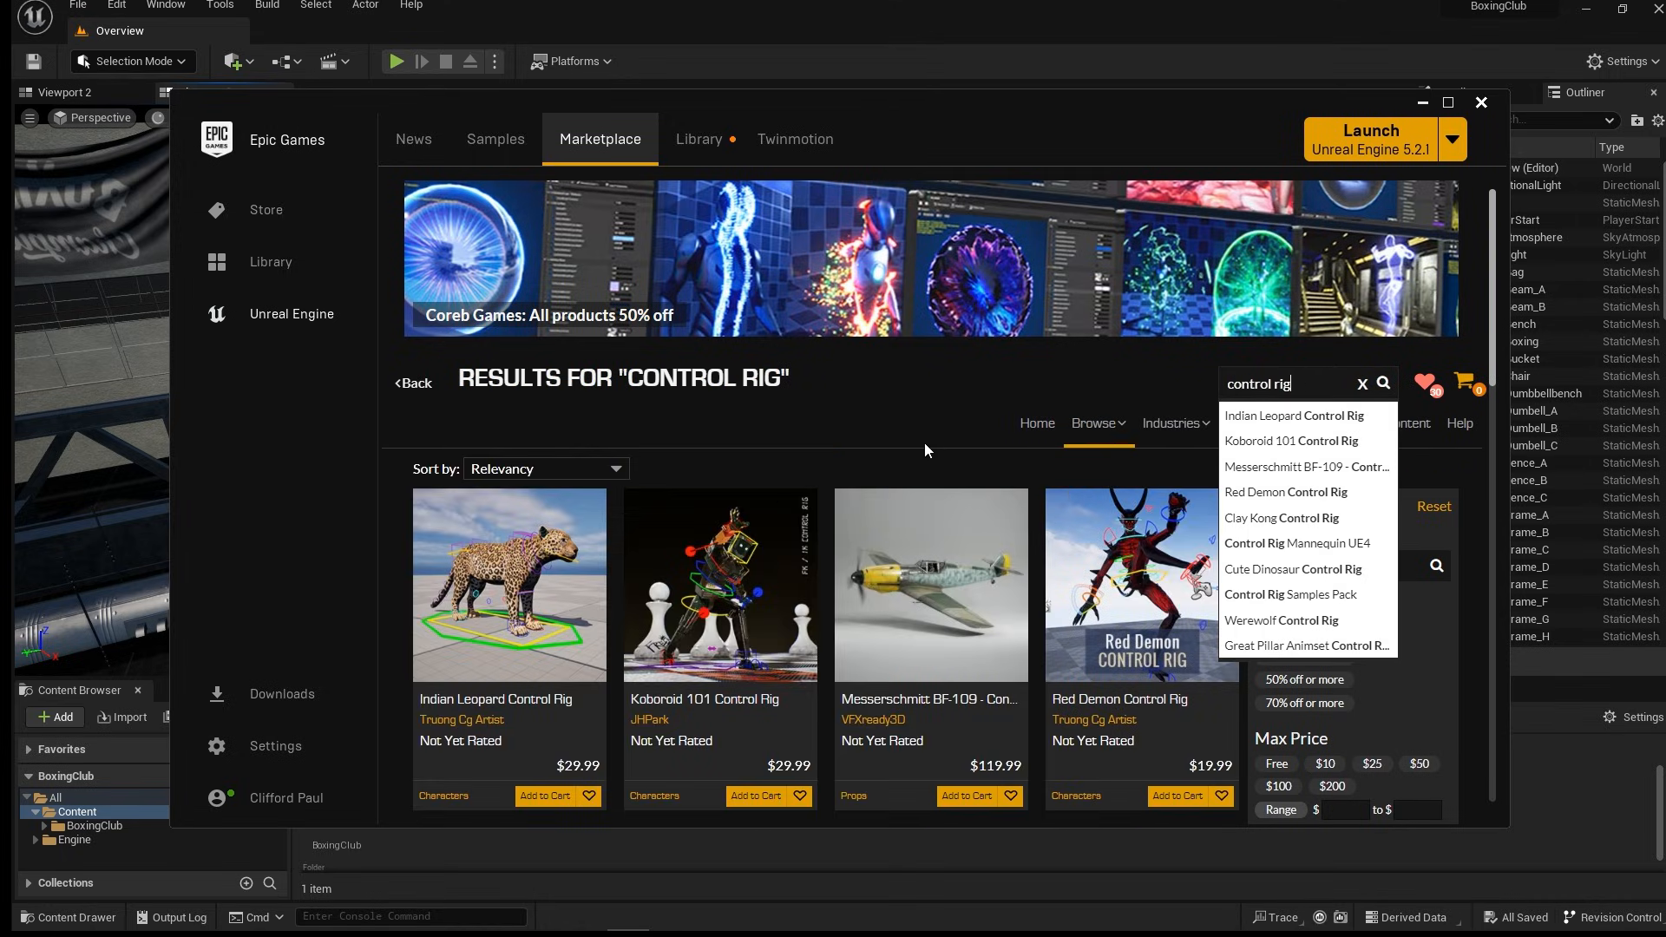
Open the product page of the free Control Rig Samples Pack from the search results.
scroll(929, 443, down, 5)
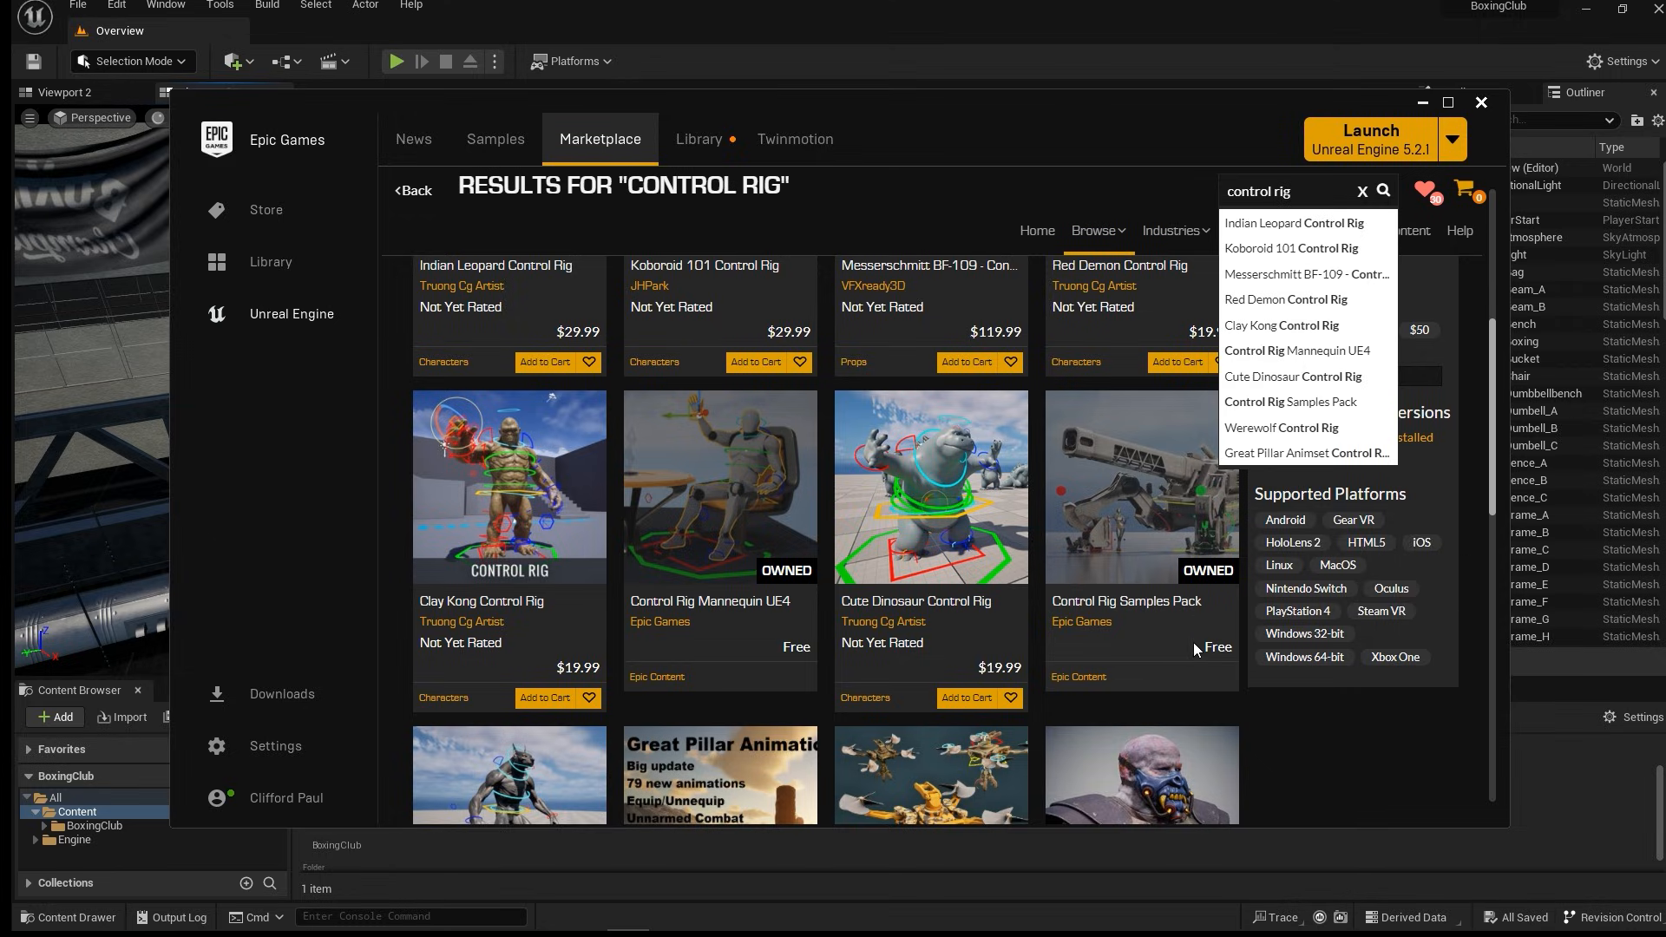
click(1135, 508)
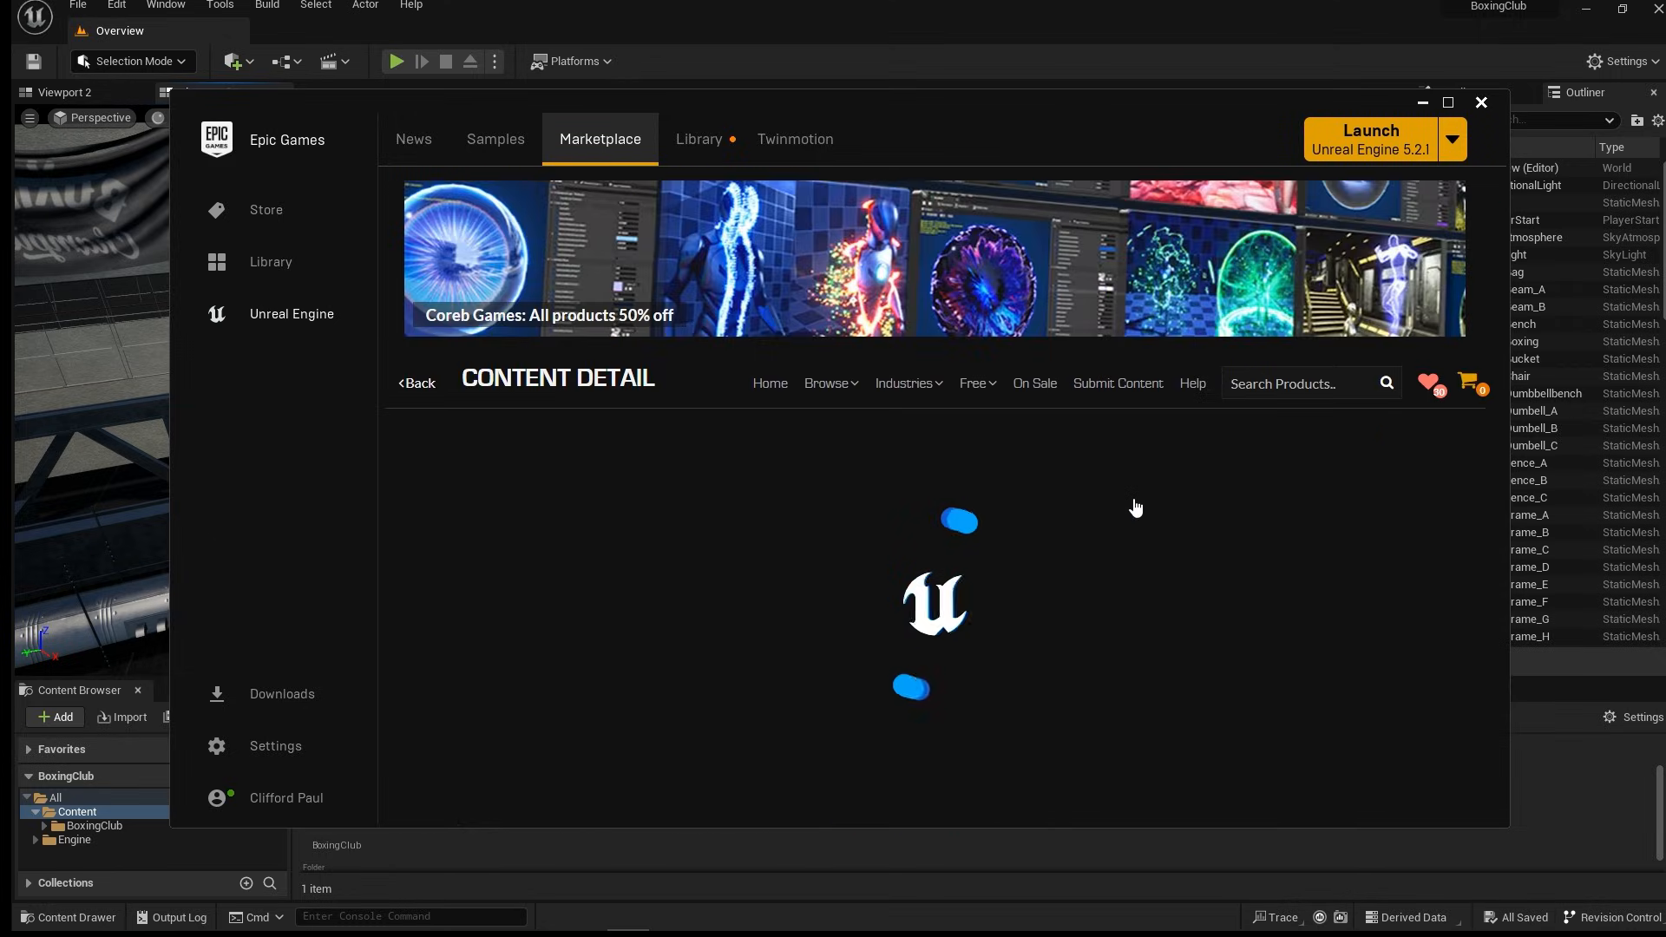
scroll(1145, 561, down, 2)
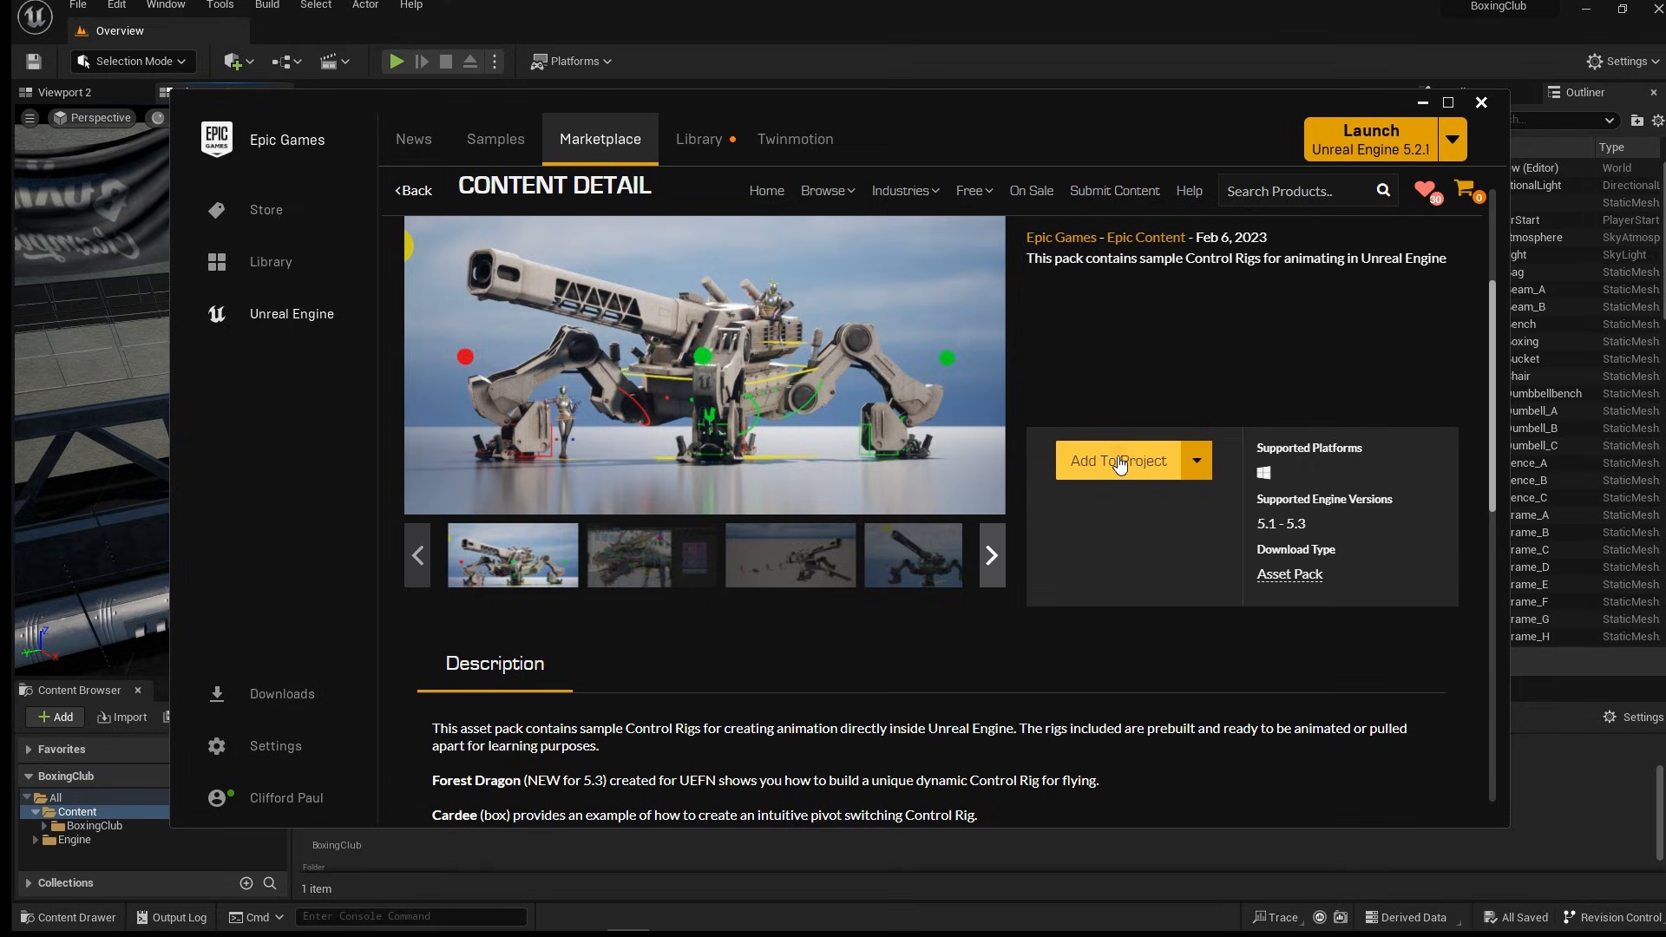
scroll(1123, 501, up, 1)
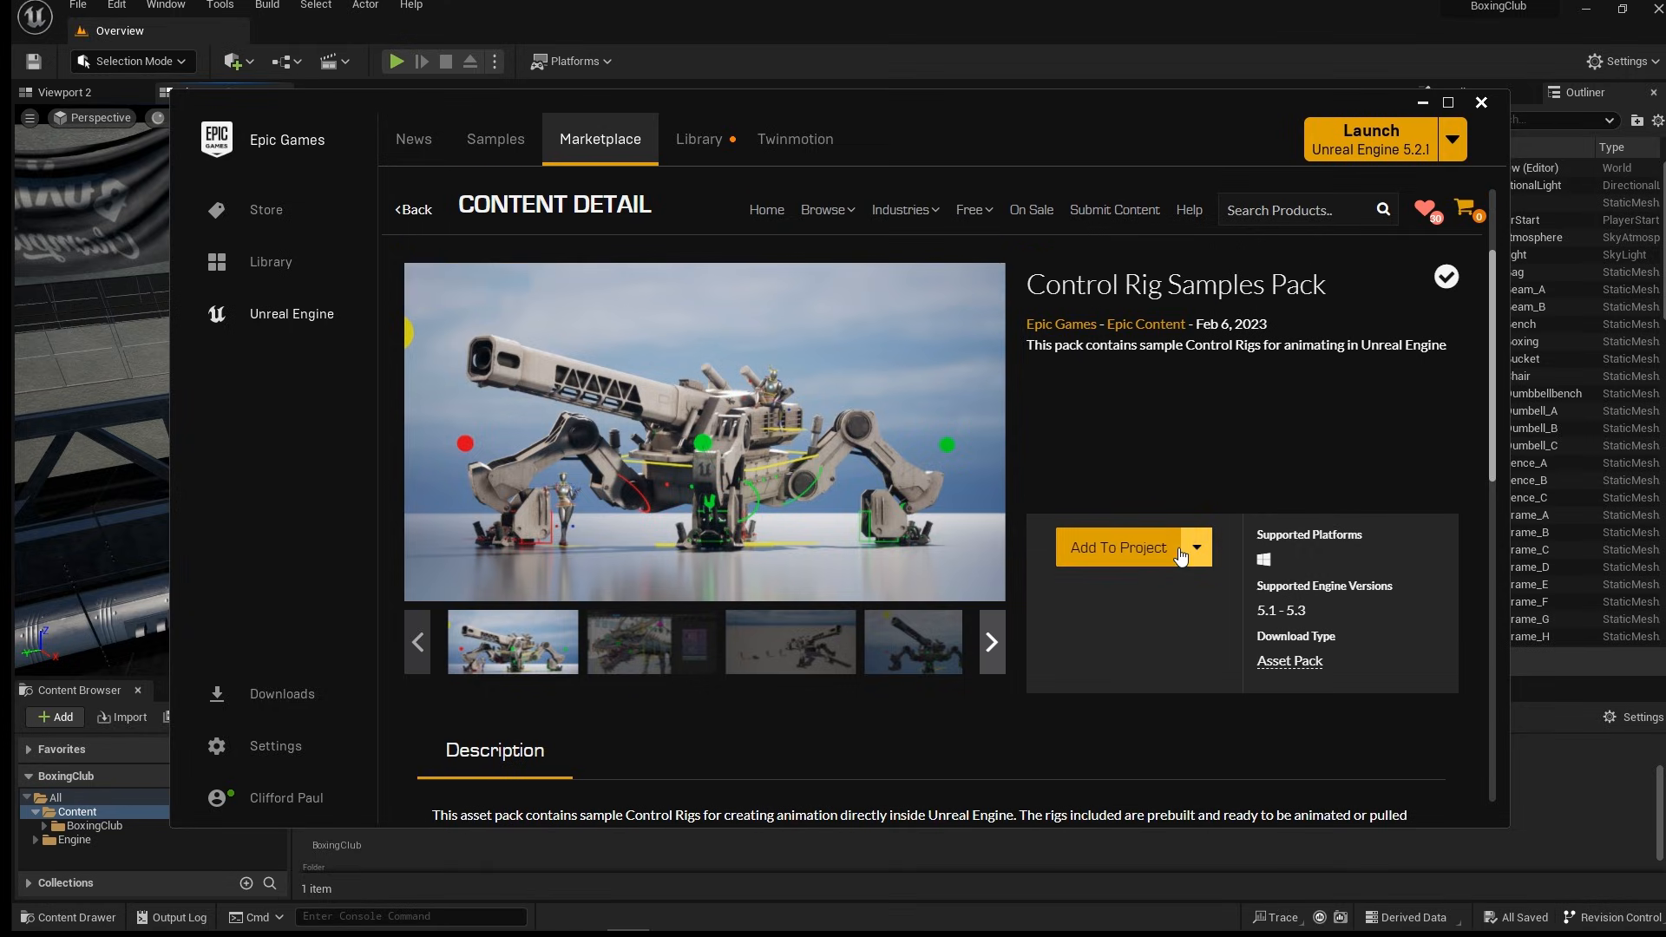
Add the Control Rig Samples Pack to the second BoxingClub project, replacing the files that already exist there.
click(1161, 553)
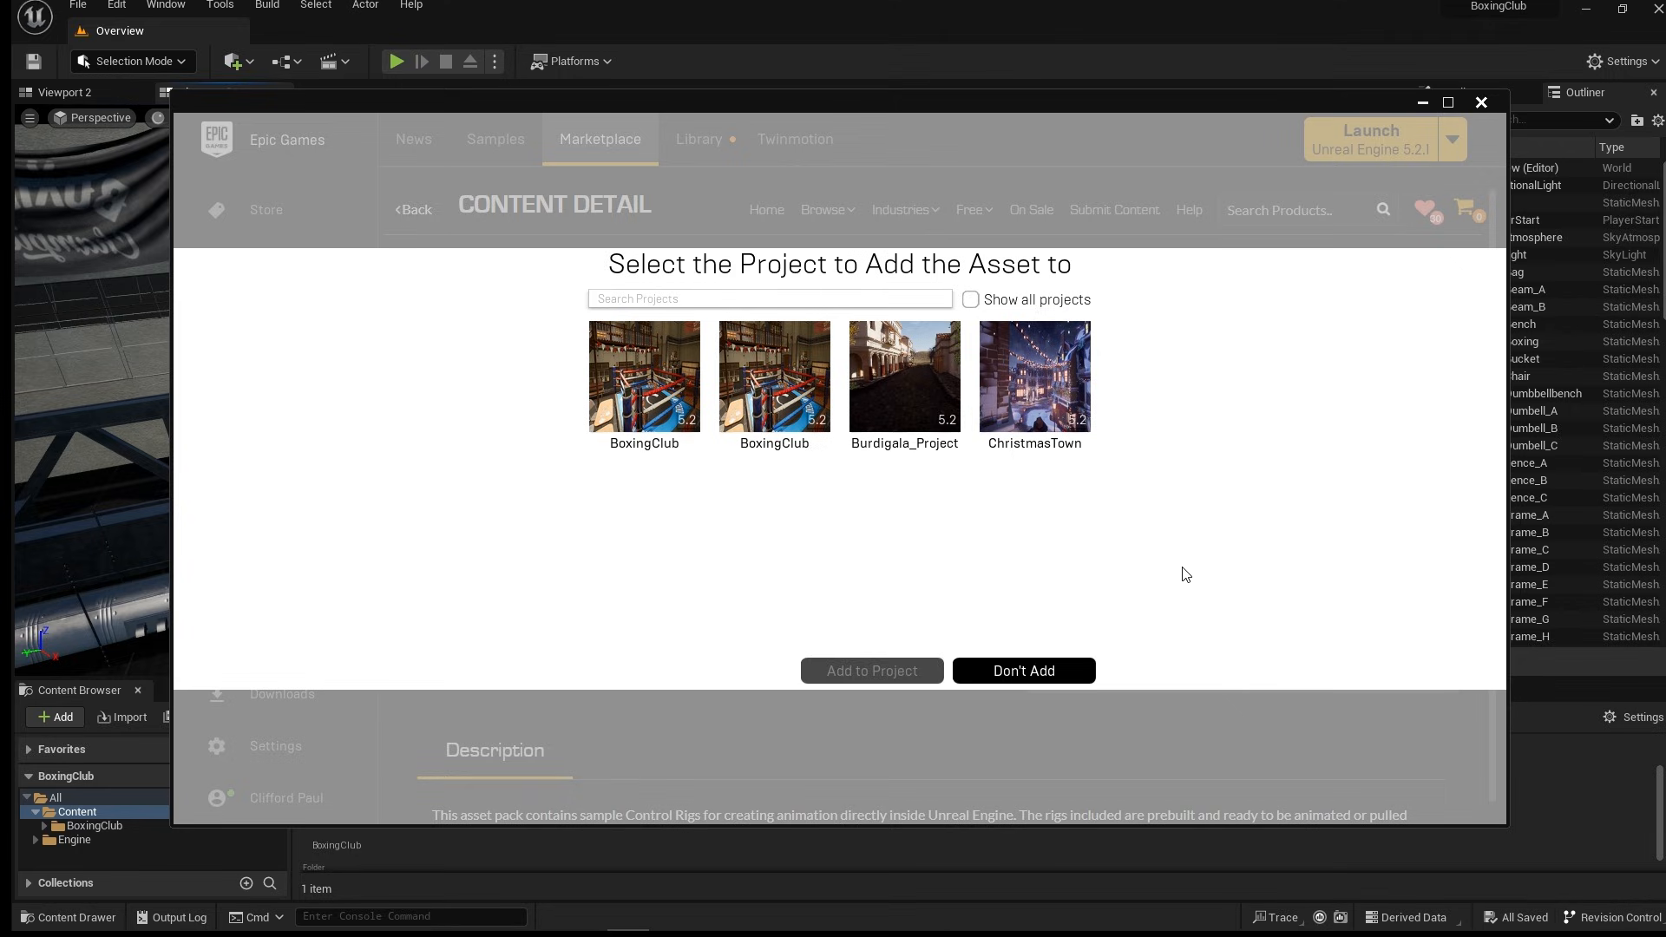
click(774, 381)
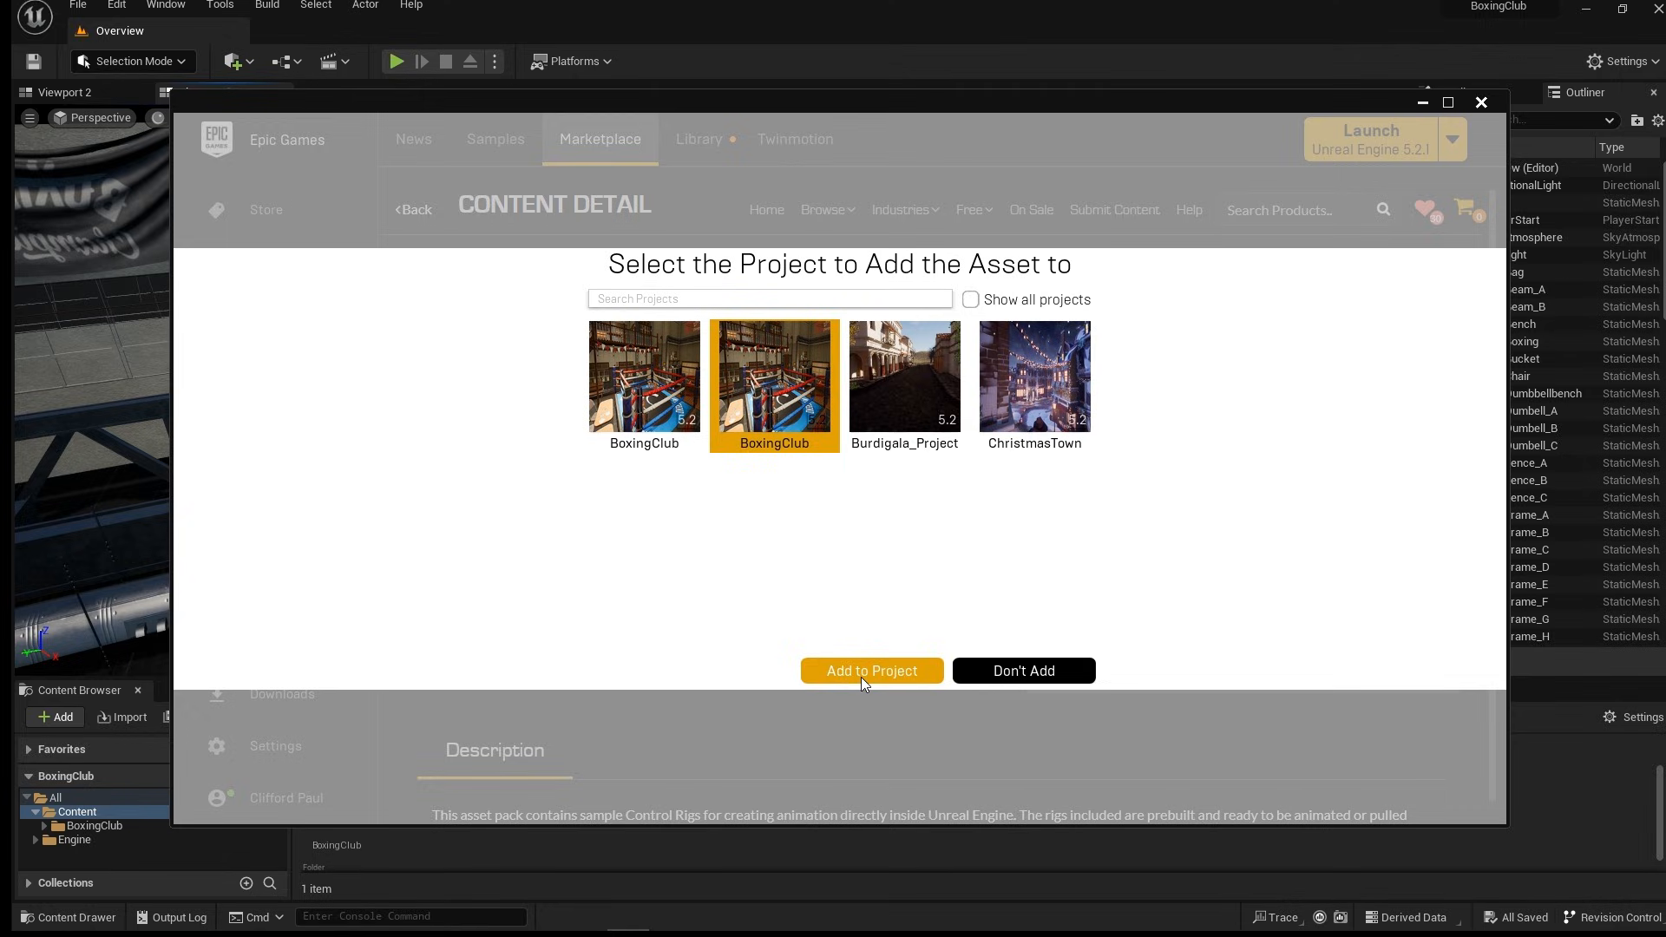
click(865, 681)
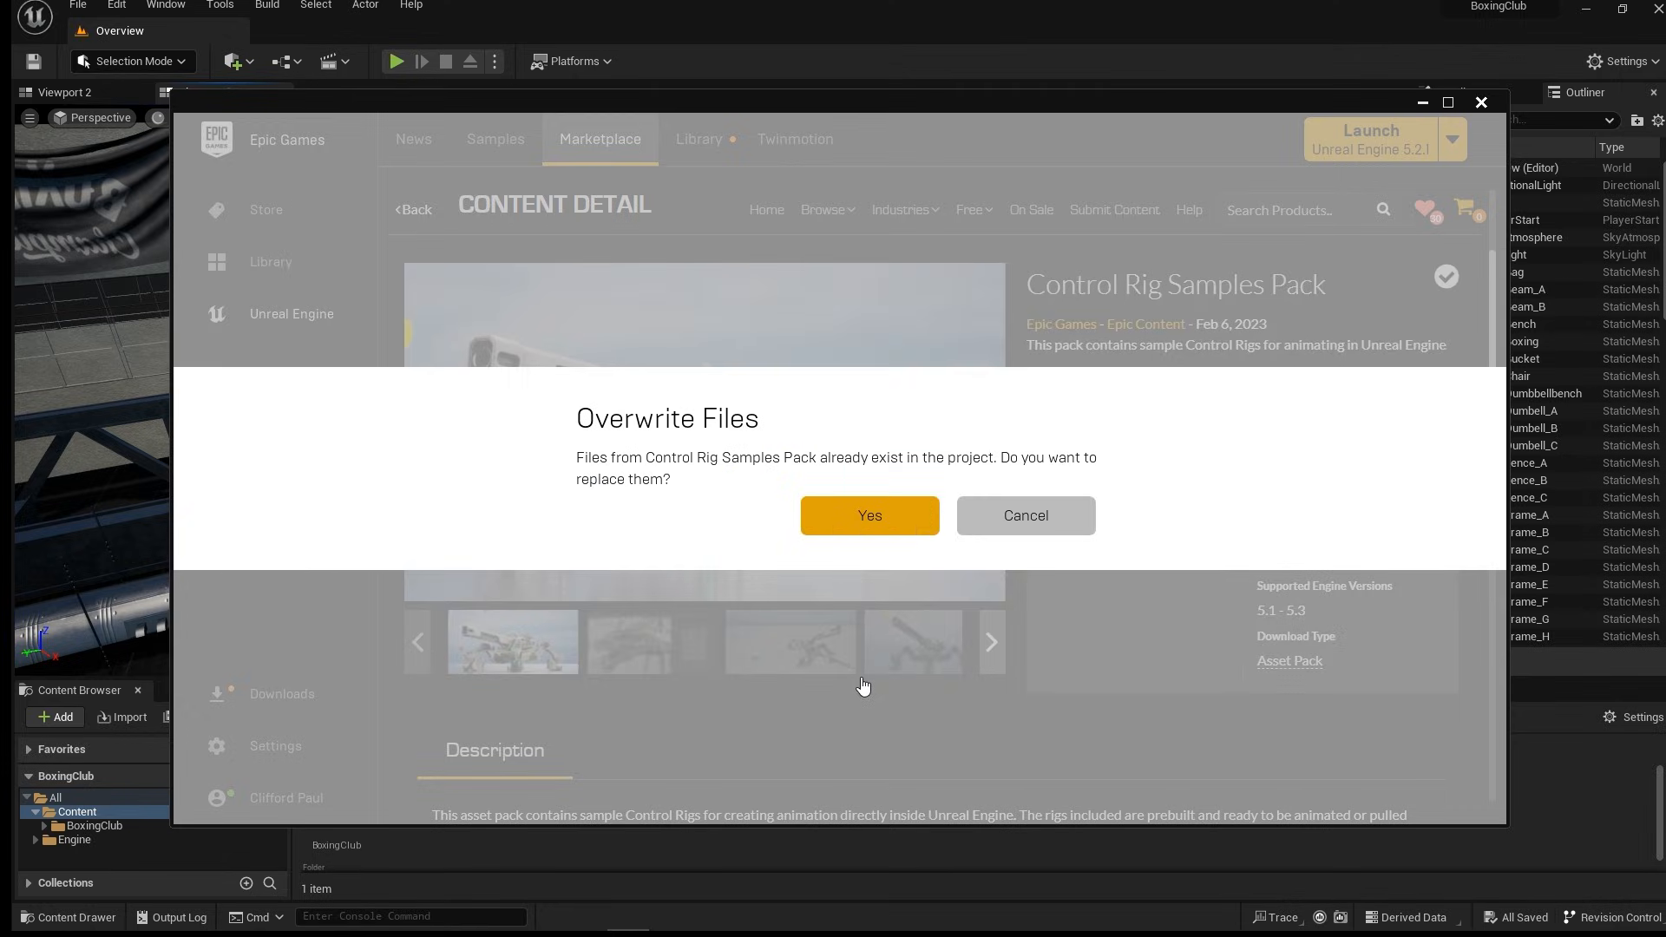
click(873, 519)
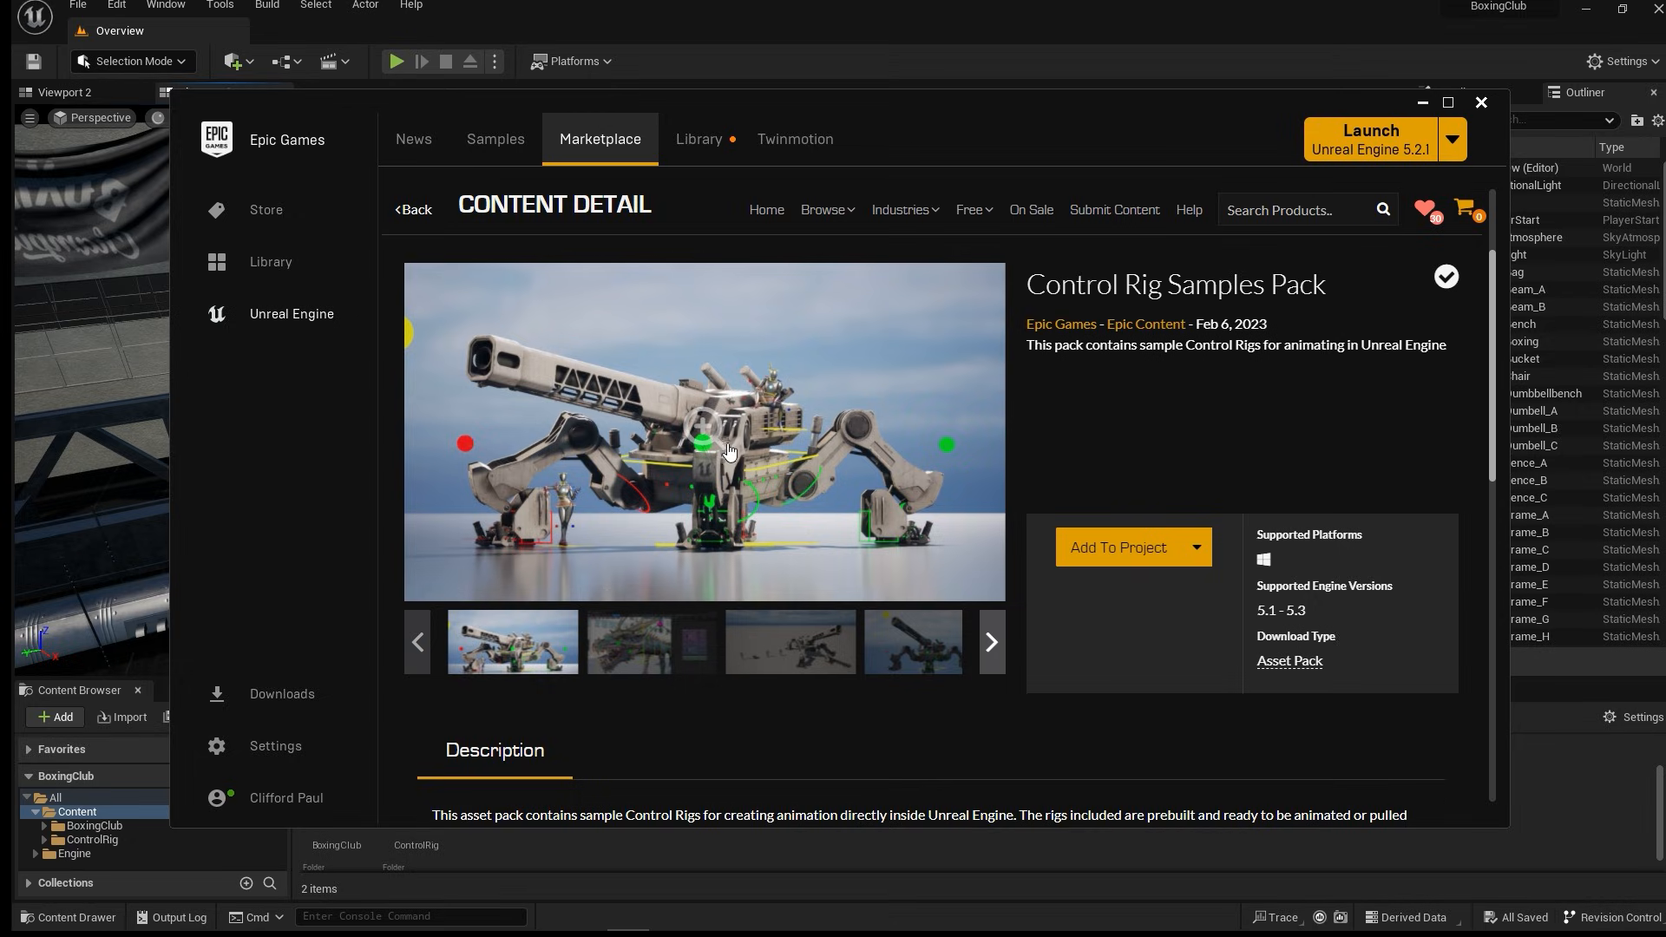
Examine the preview images of the sample rigs in the pack, and return to the Unreal Editor.
click(634, 645)
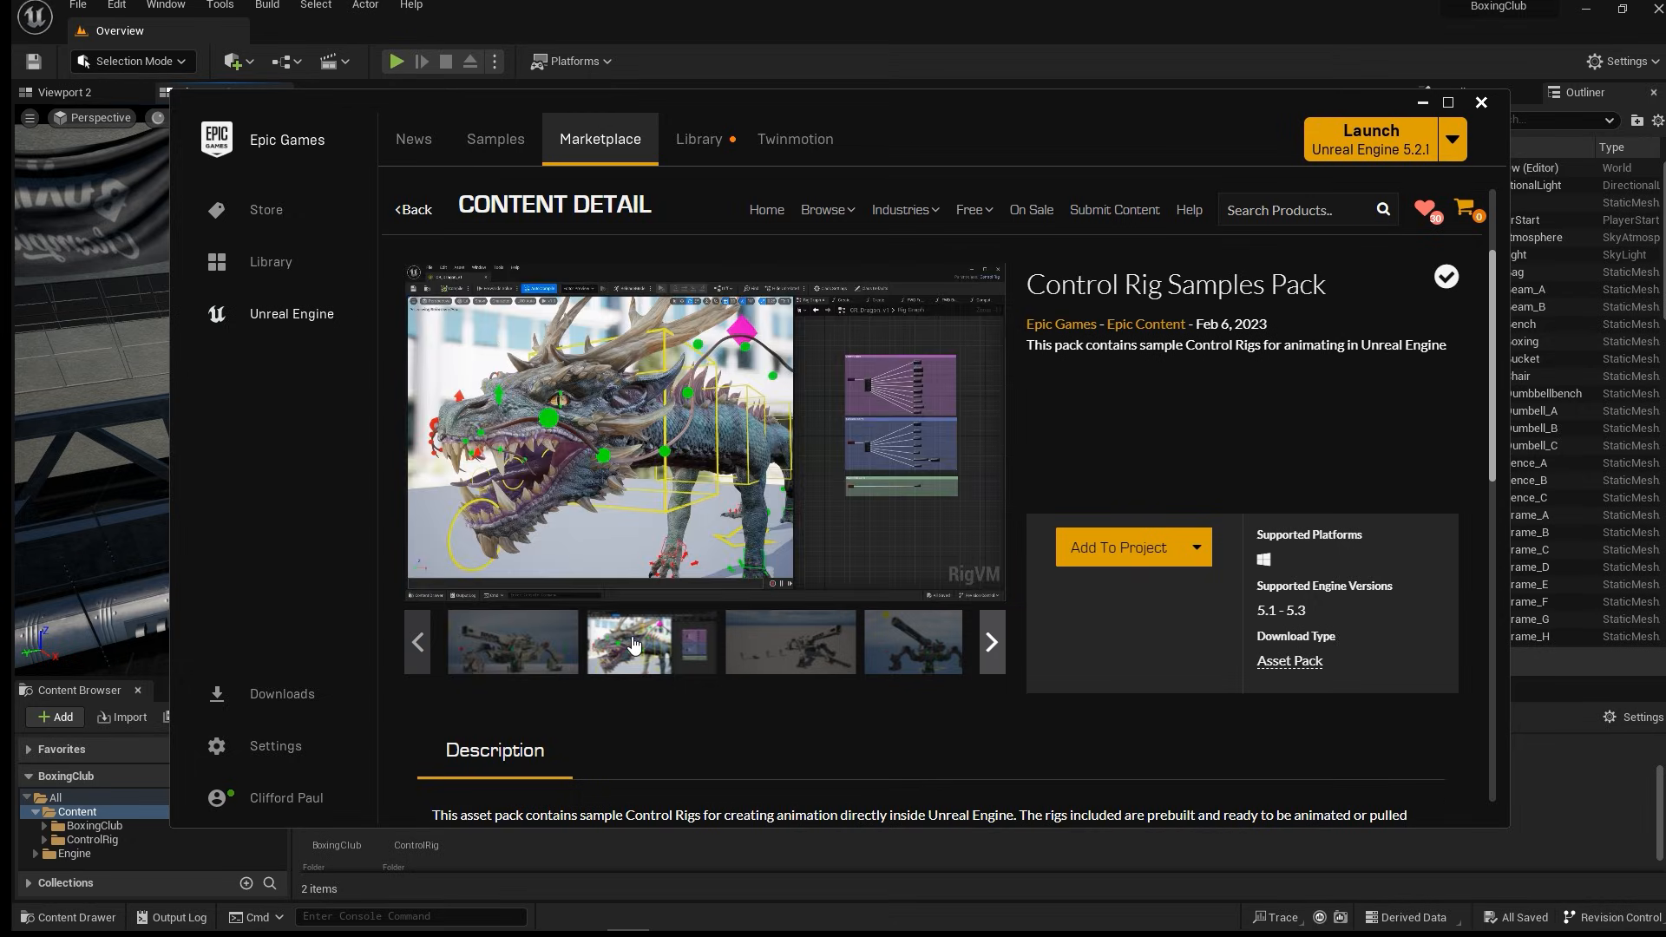
click(791, 647)
click(896, 690)
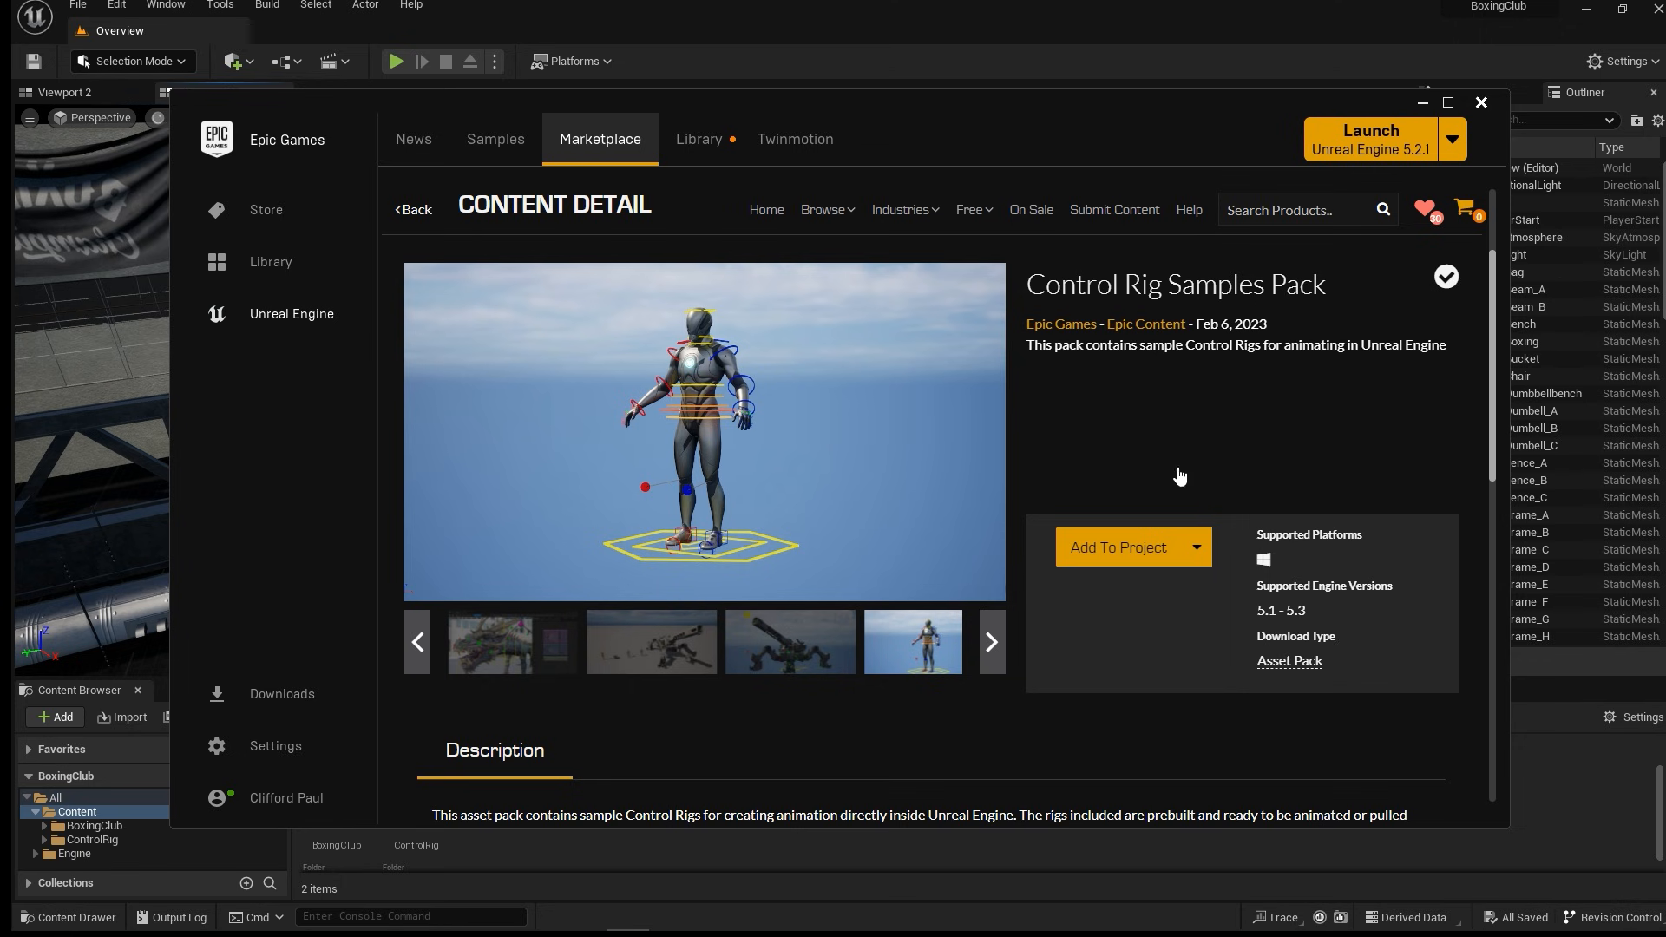
click(1428, 101)
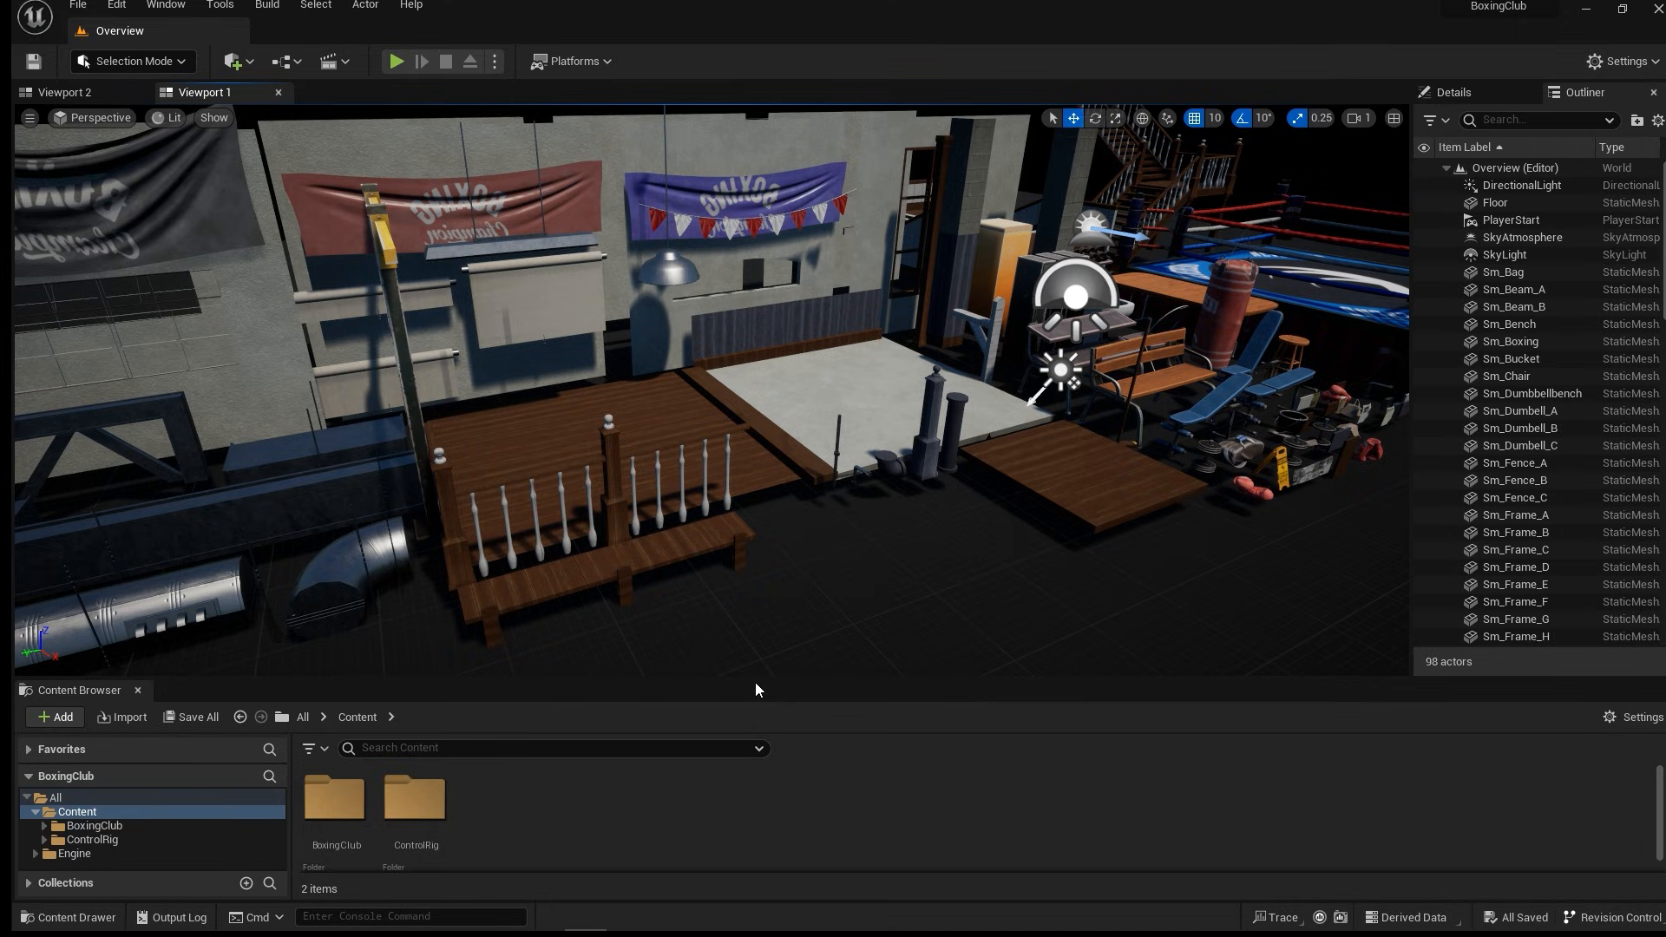
Enlarge the Content Browser slightly and look around the boxing club assets in the Overview level.
drag(755, 677, 758, 656)
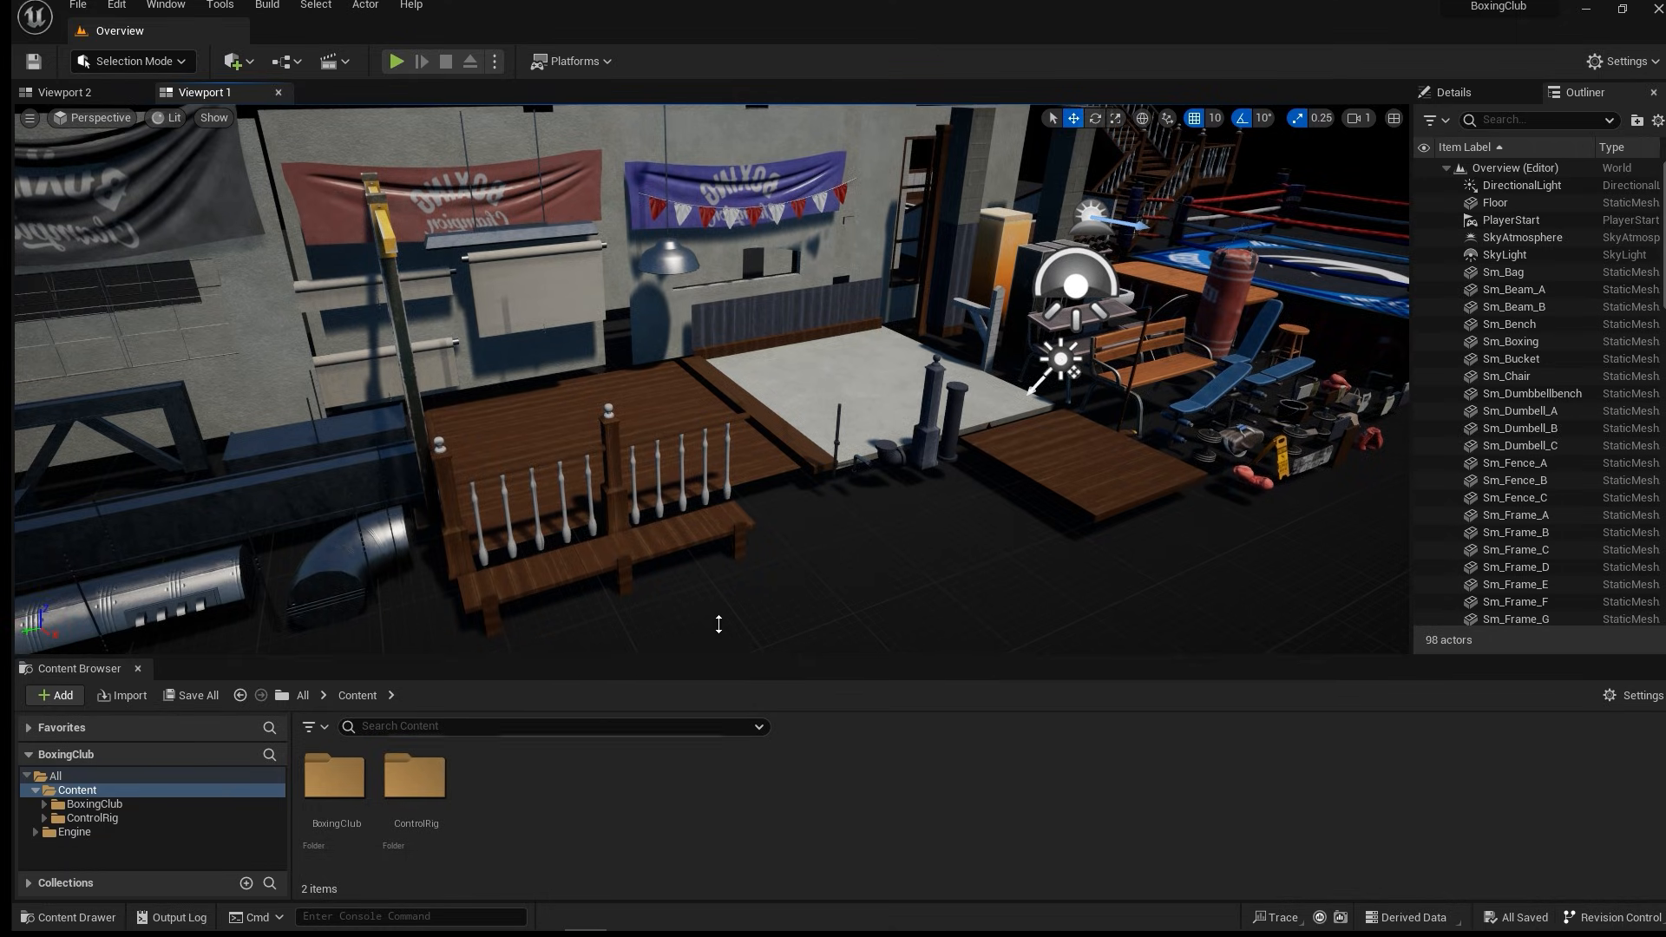
right_drag(718, 625, 735, 387)
alt+drag(736, 387, 712, 491)
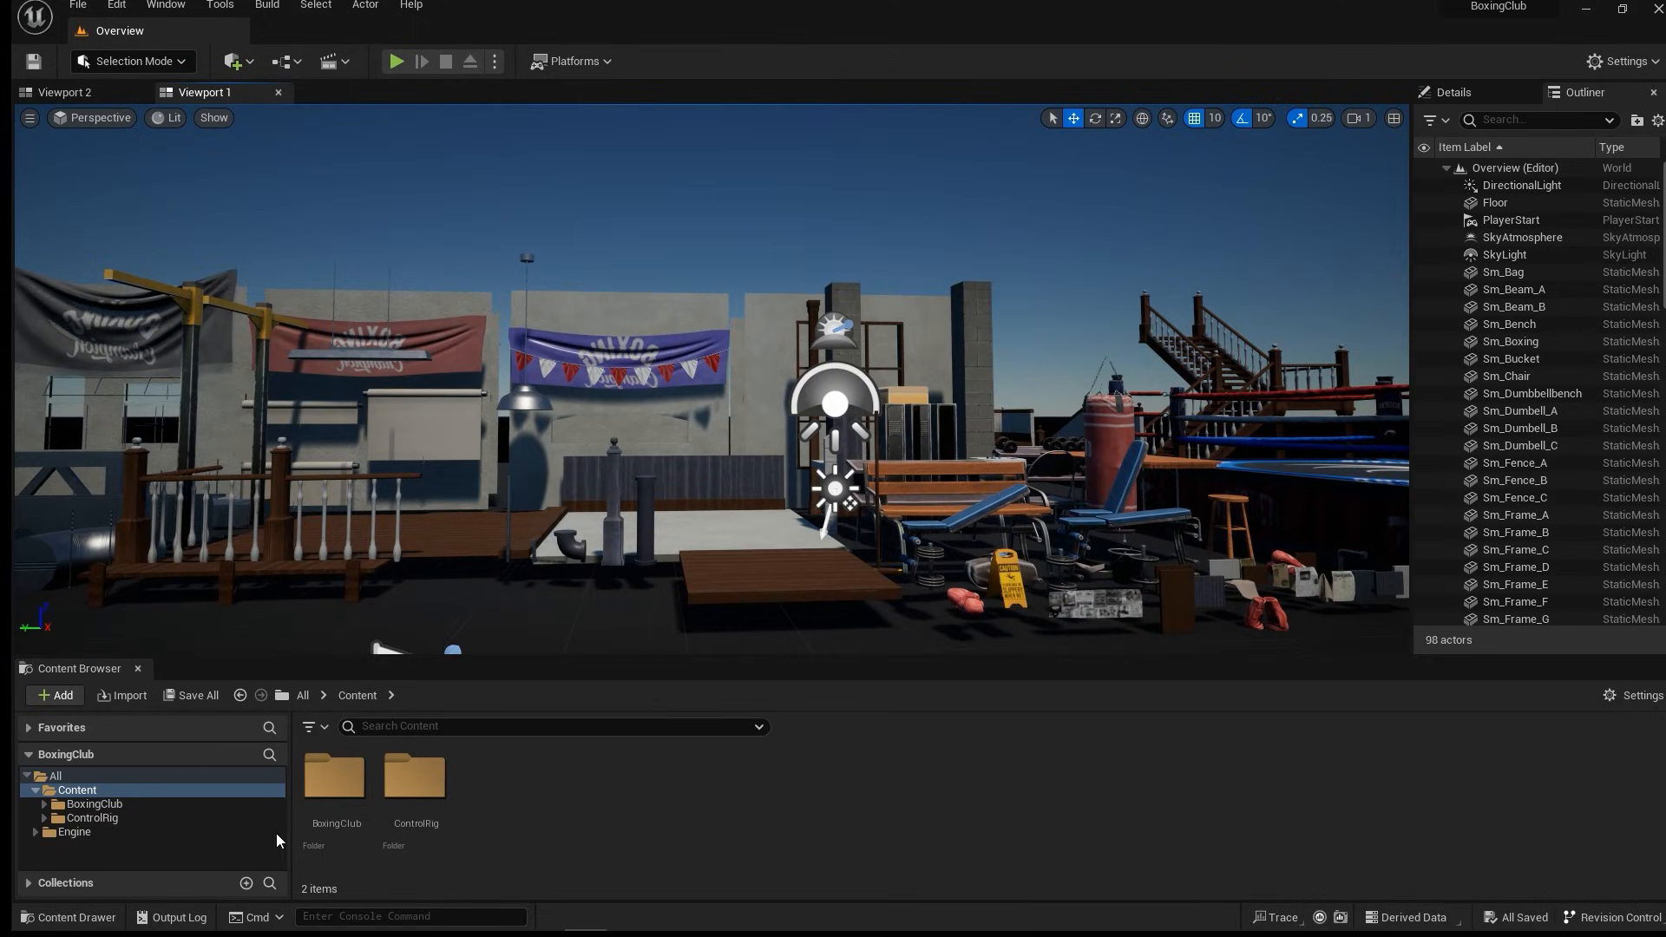
alt+drag(722, 457, 828, 503)
alt+middle_drag(723, 454, 807, 418)
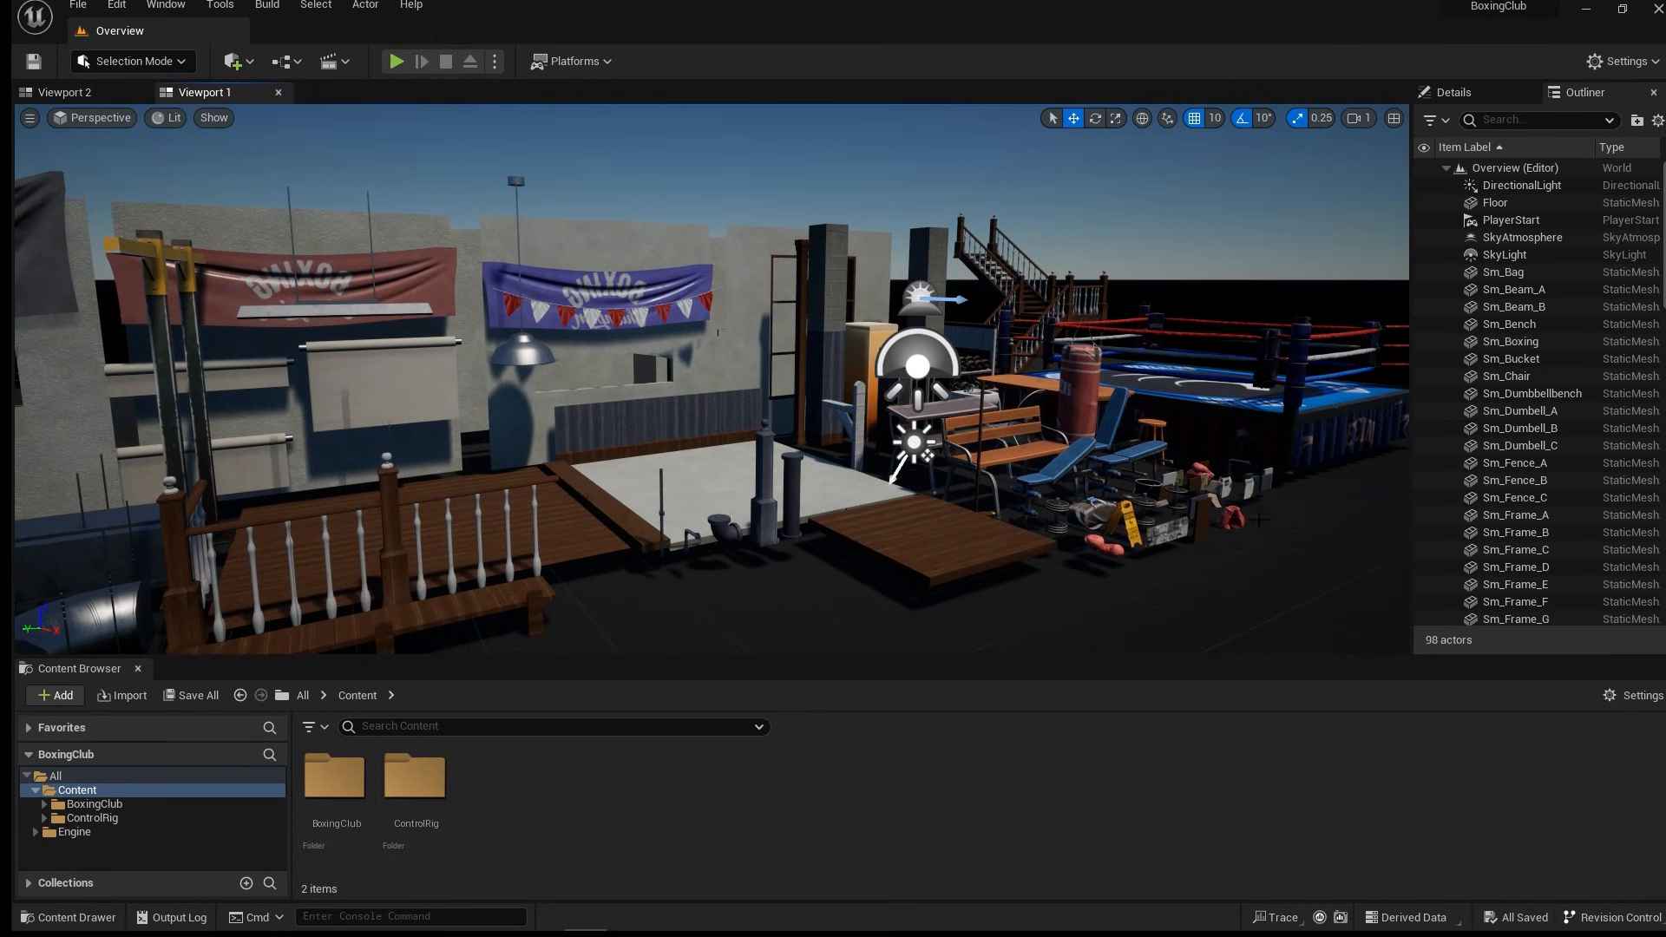
scroll(1190, 588, up, 2)
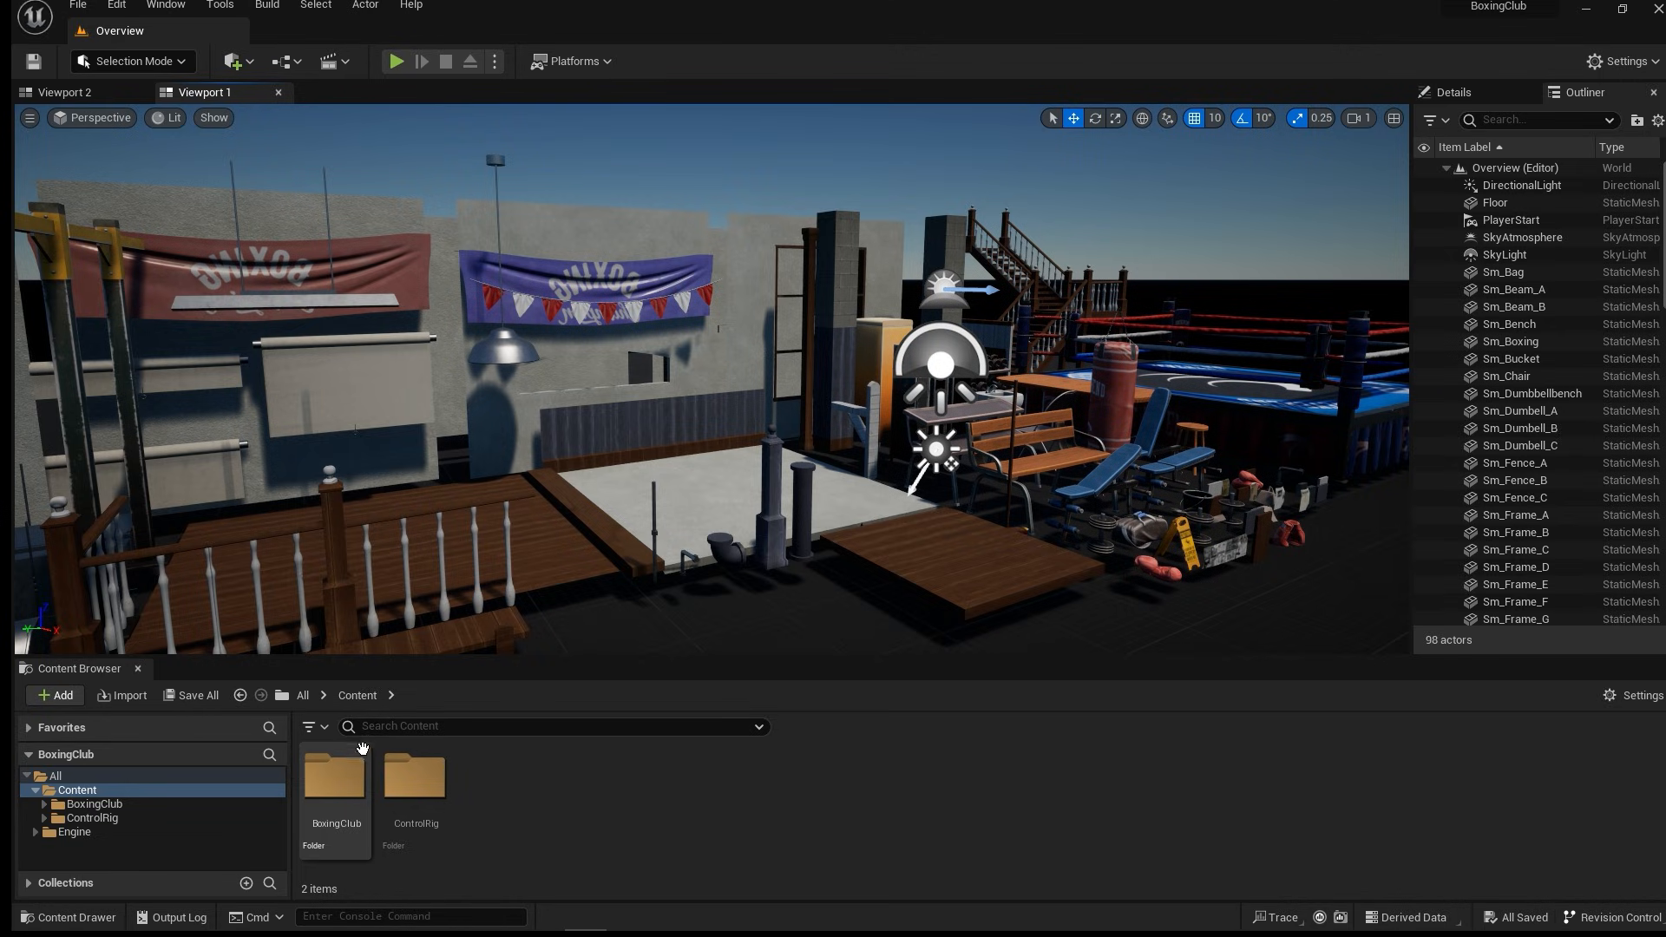
Open the LevelDay level from the BoxingClub project's Maps folder.
double_click(334, 777)
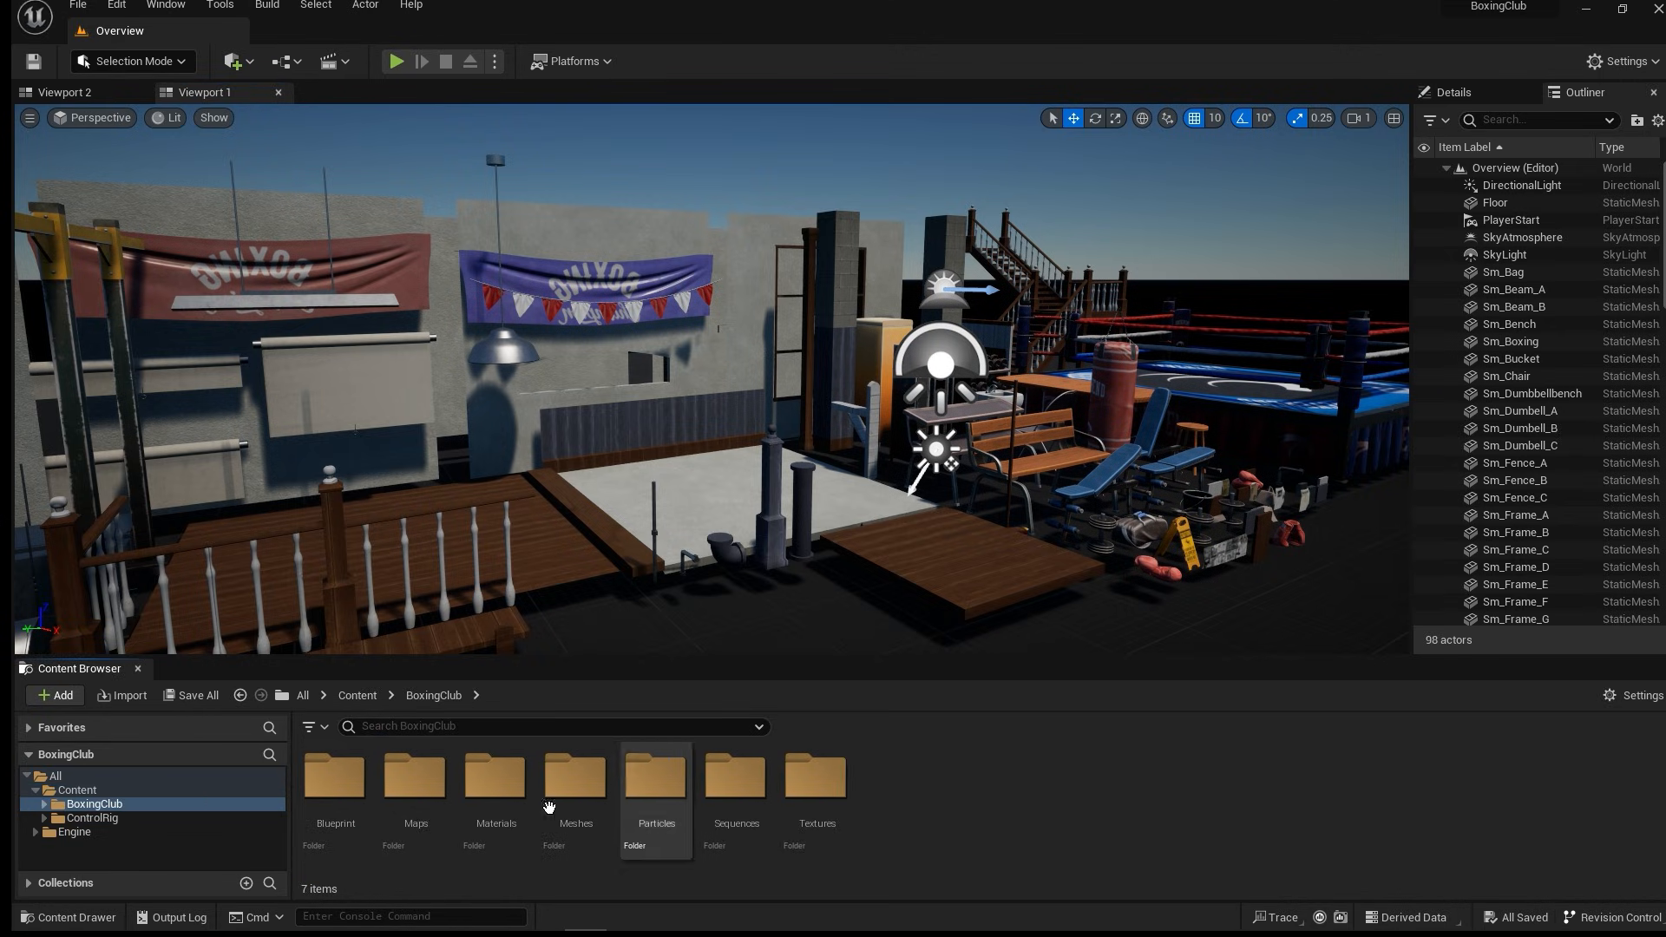
click(417, 799)
double_click(416, 800)
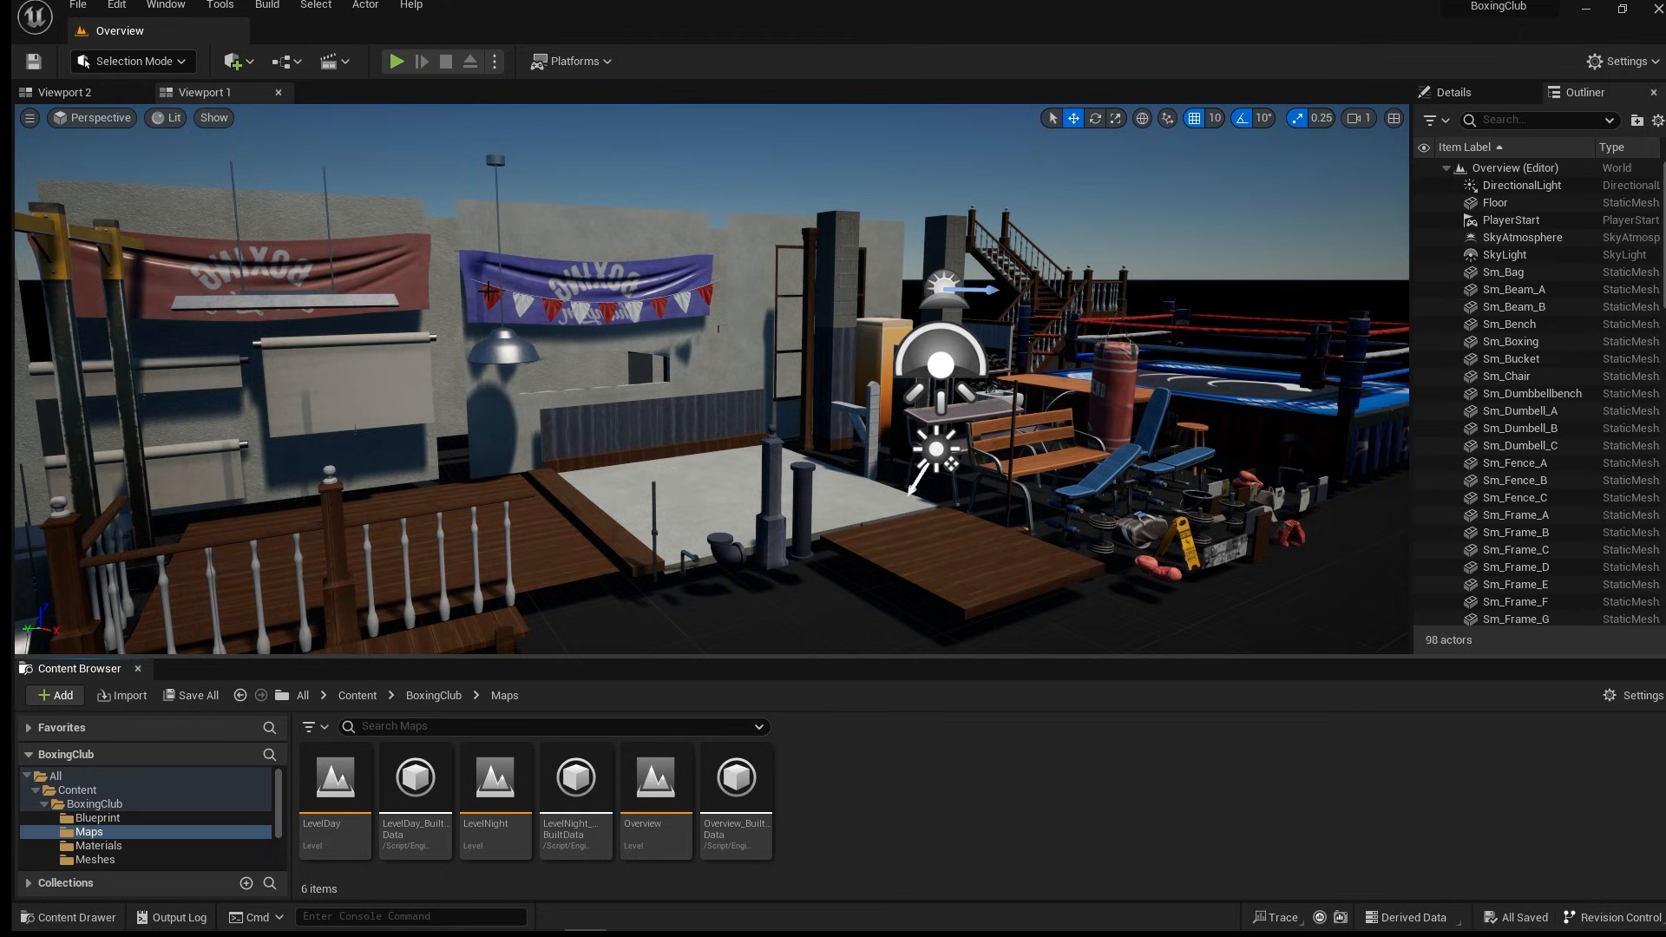
click(1541, 172)
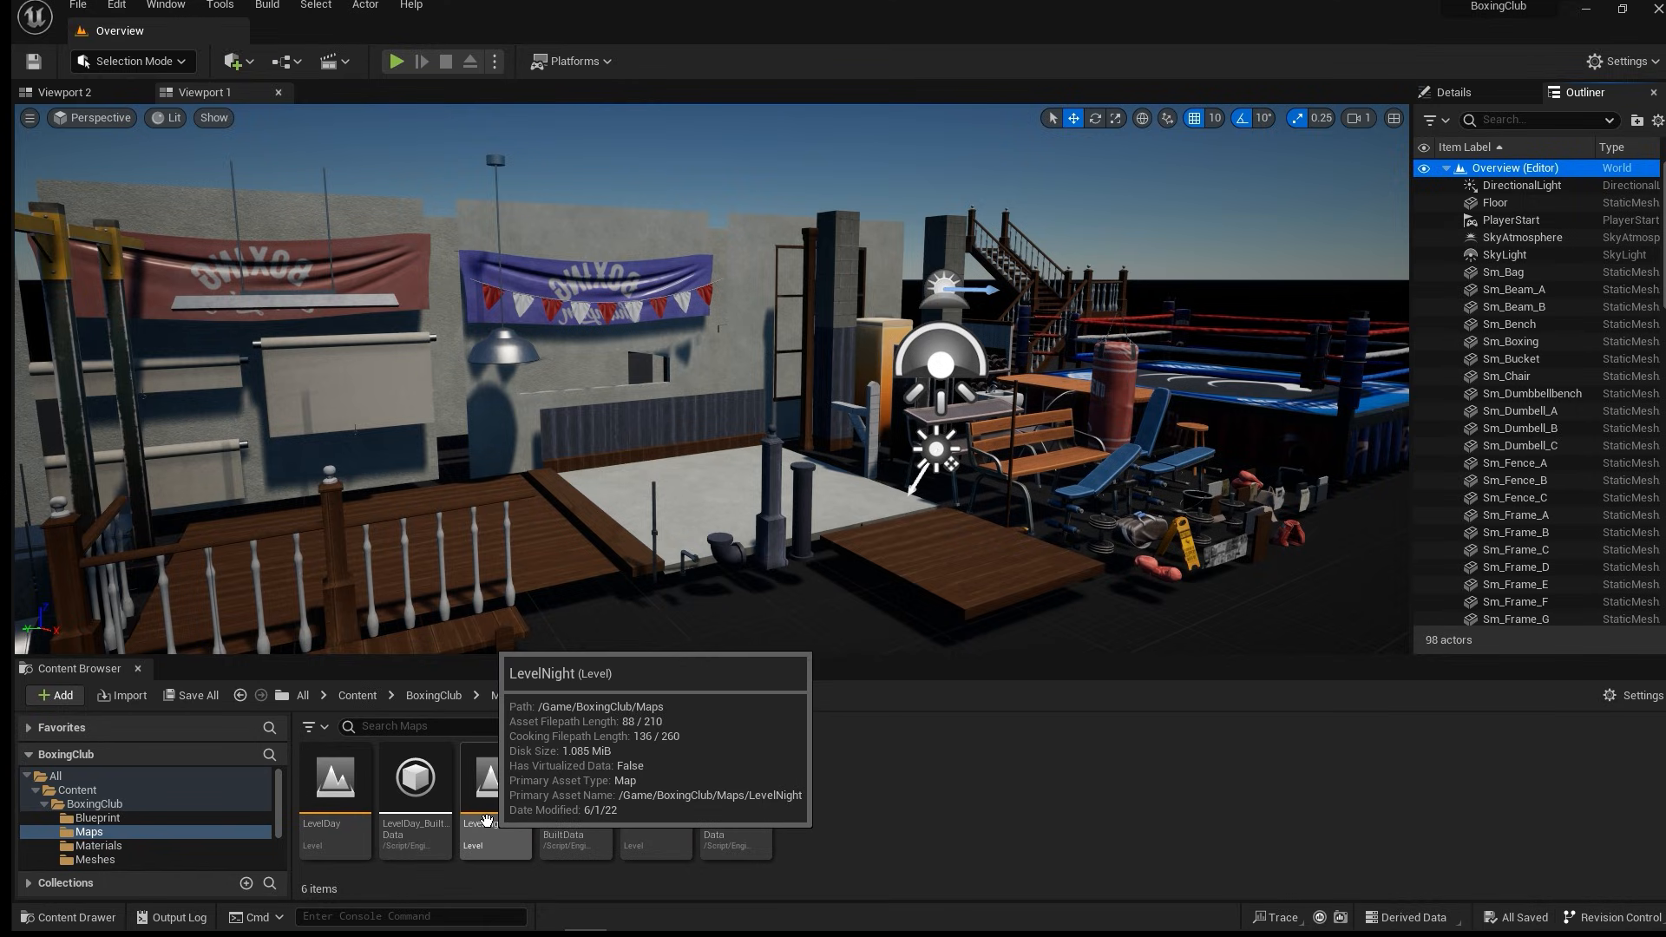
click(342, 837)
double_click(345, 839)
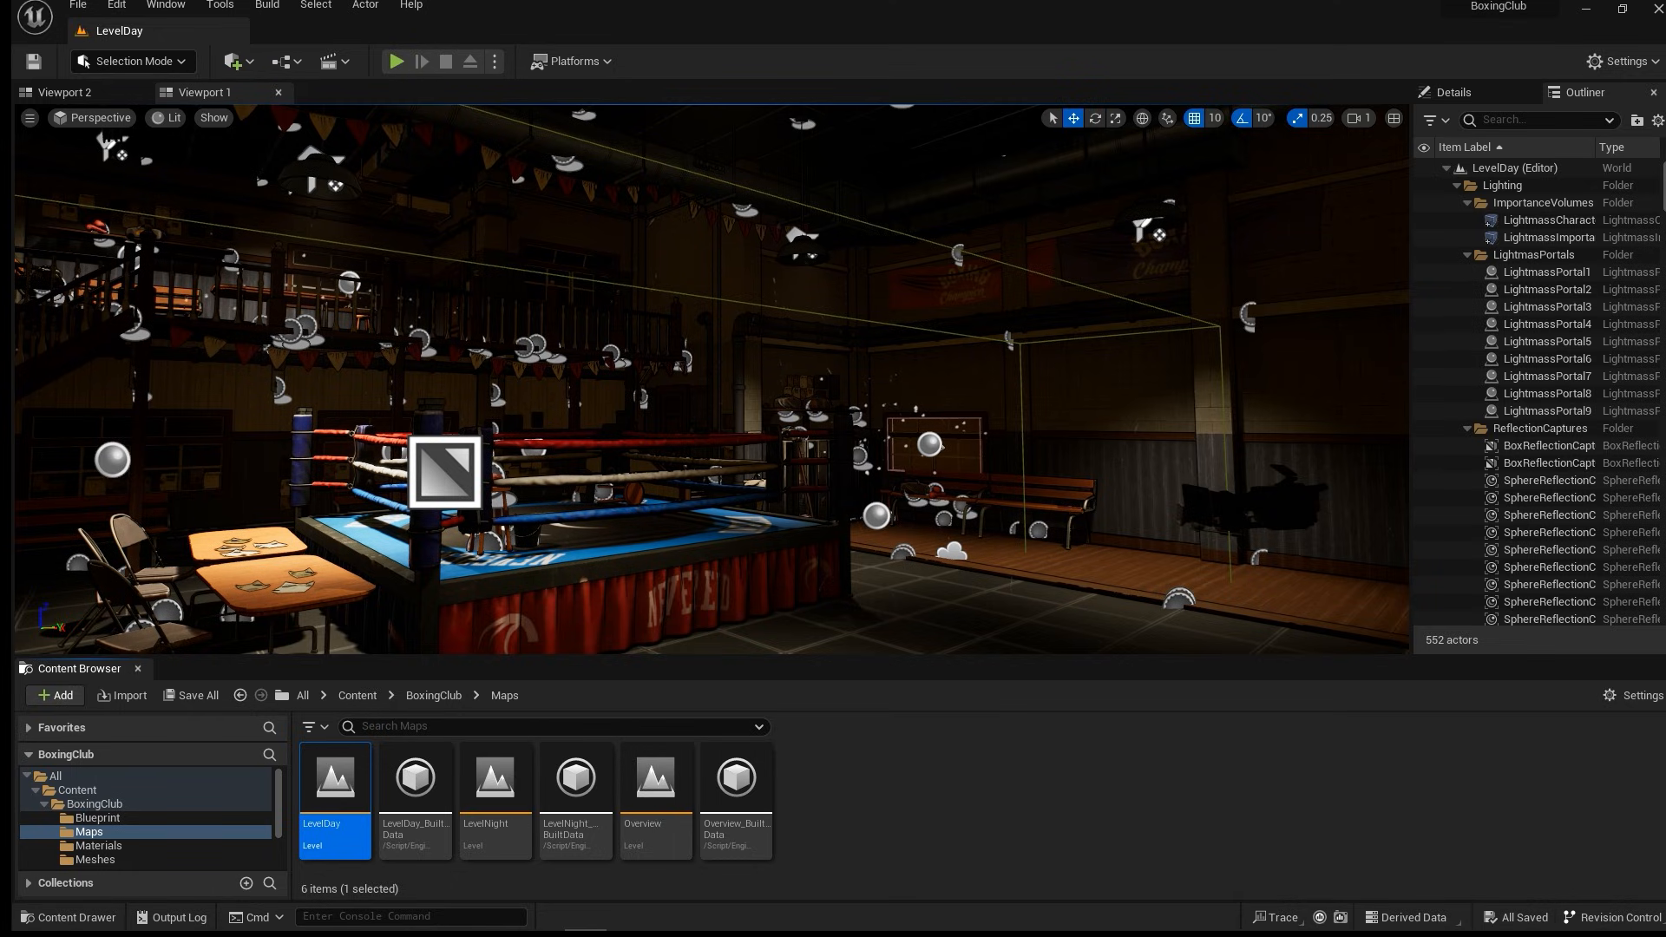
Examine the boxing ring and the surrounding gym interior from the front.
right_drag(712, 379, 547, 377)
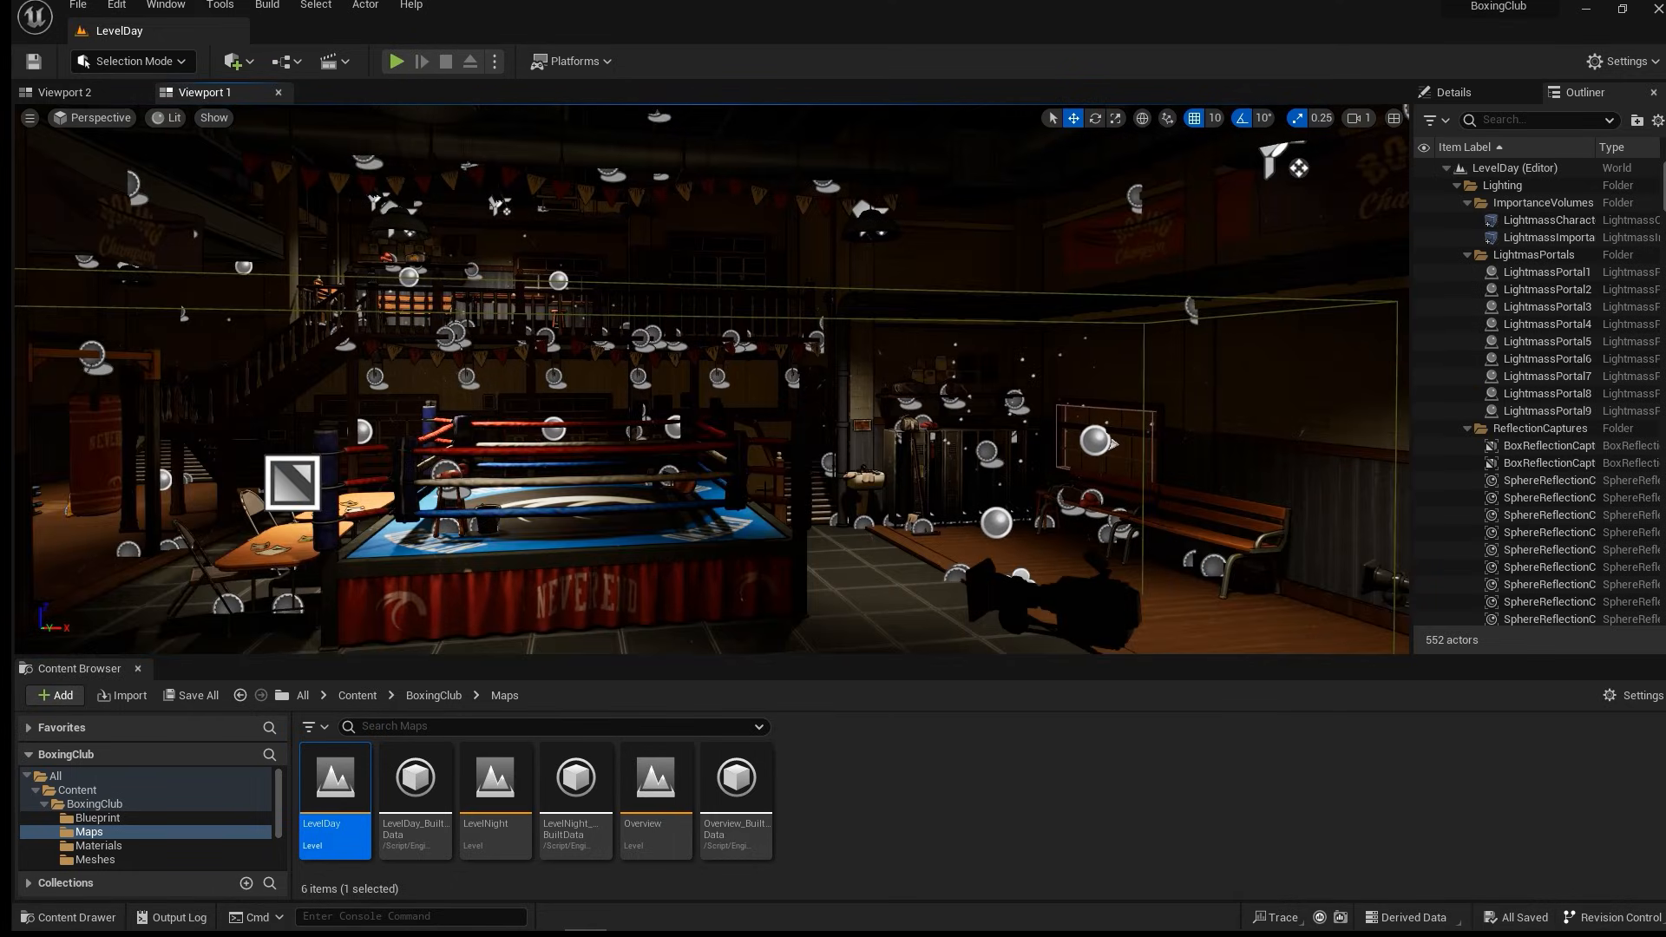
right_drag(712, 379, 638, 376)
middle_drag(711, 379, 641, 378)
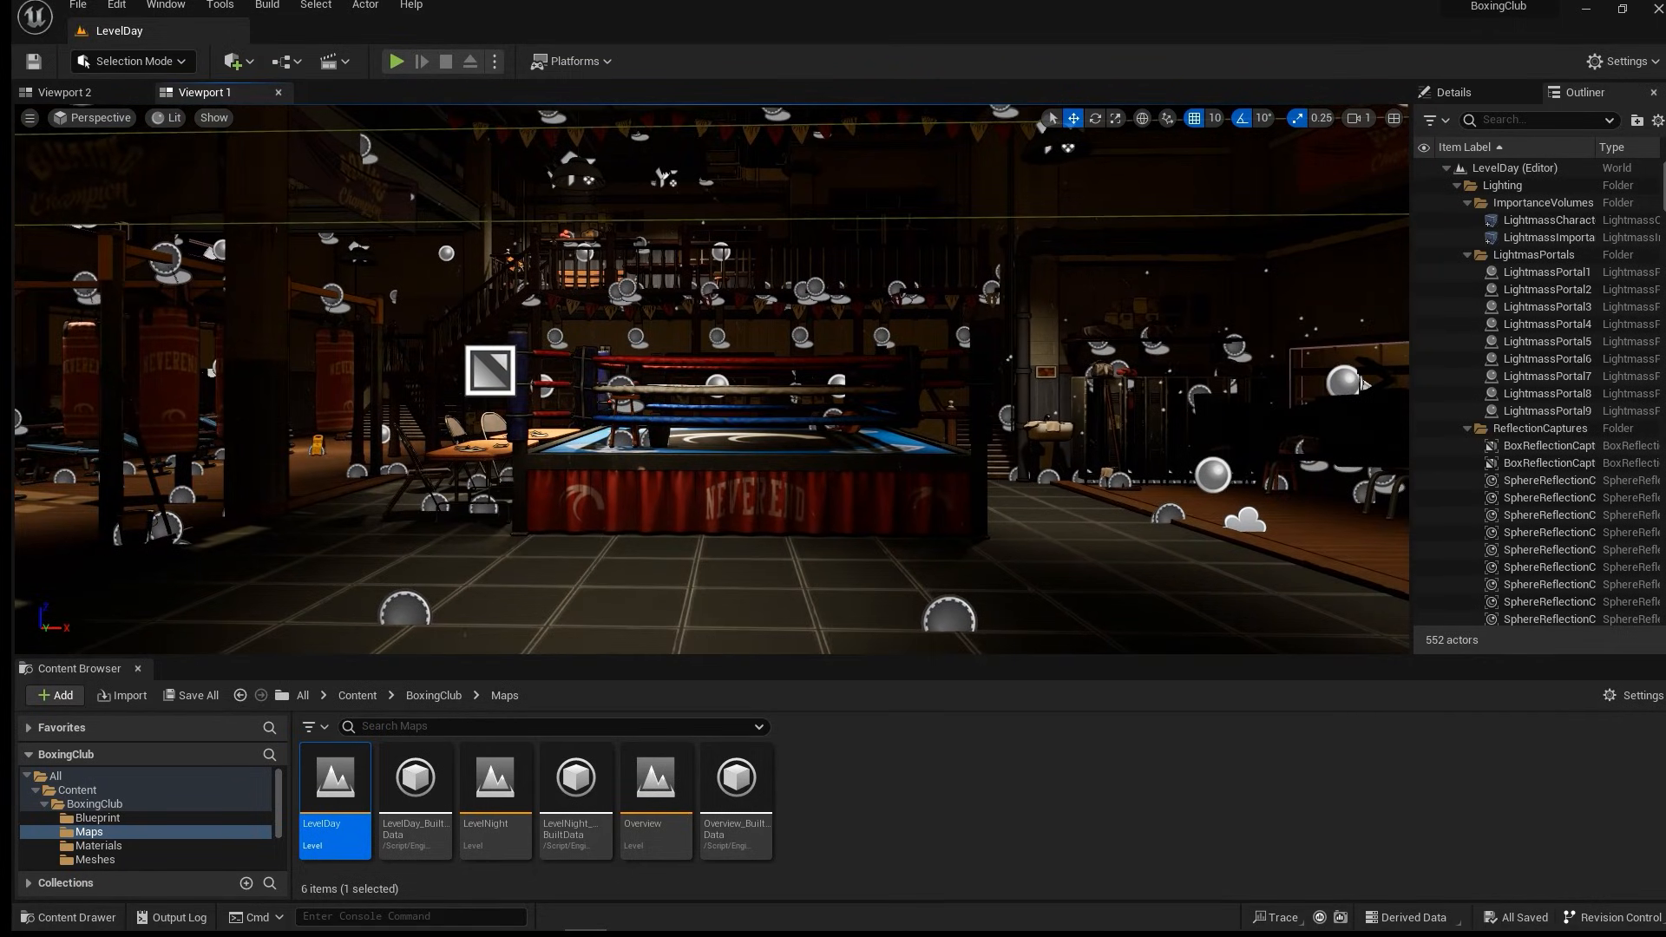
Try moving the floor pieces in front of the ring and nearby reflection captures, undoing each move.
click(411, 610)
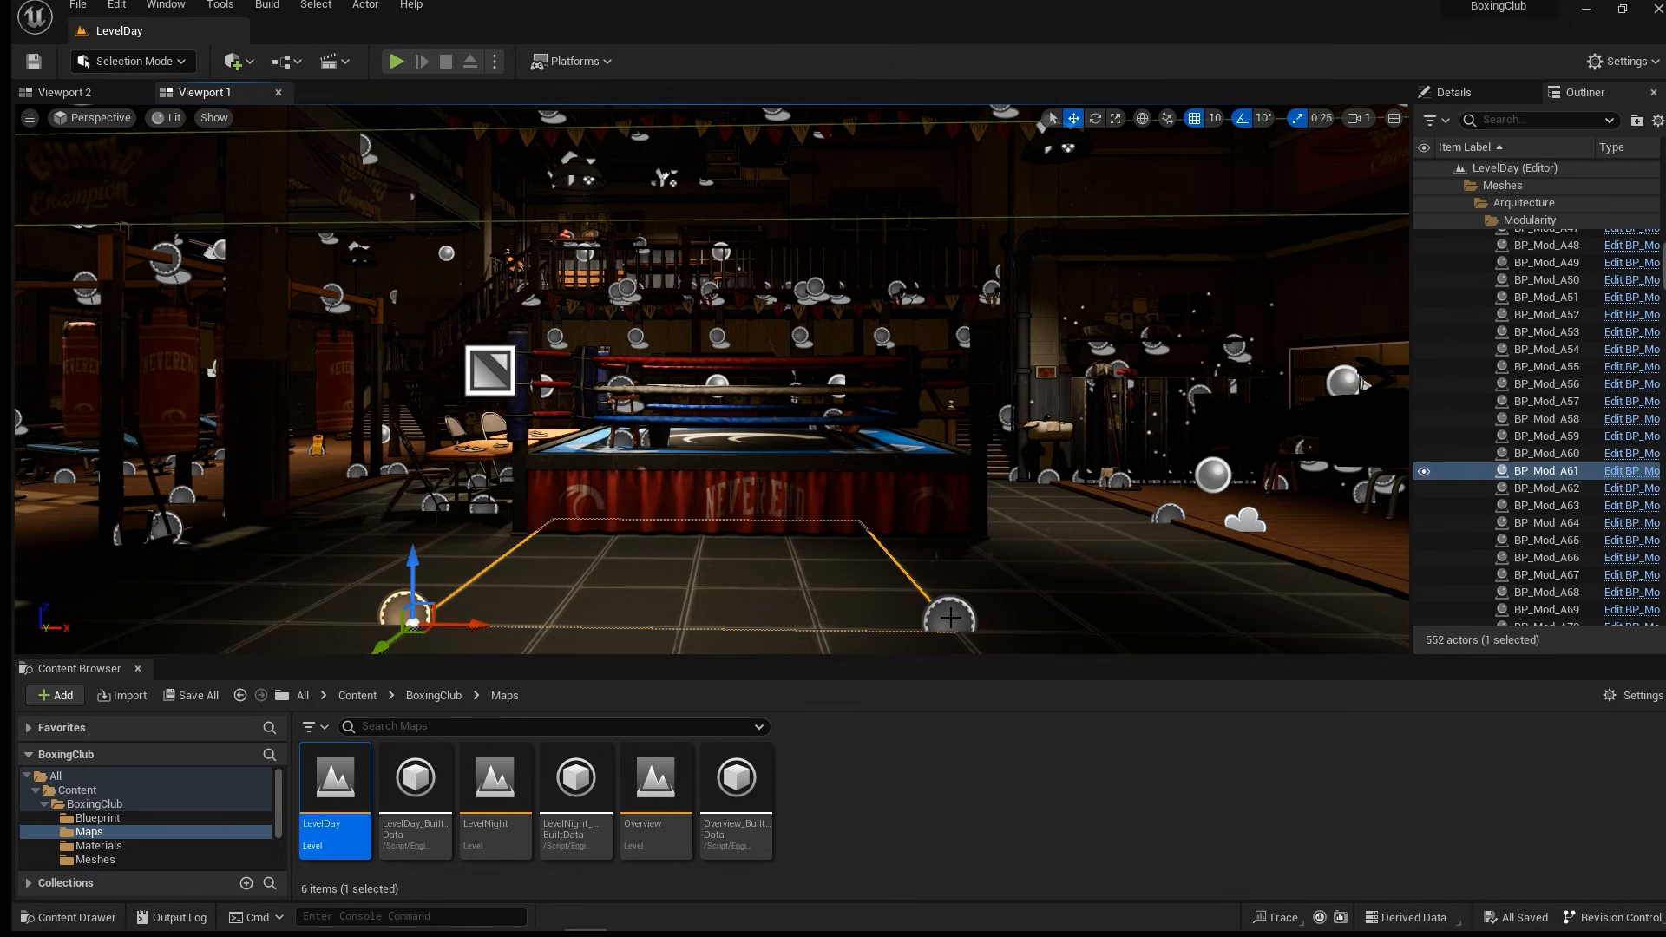
click(950, 618)
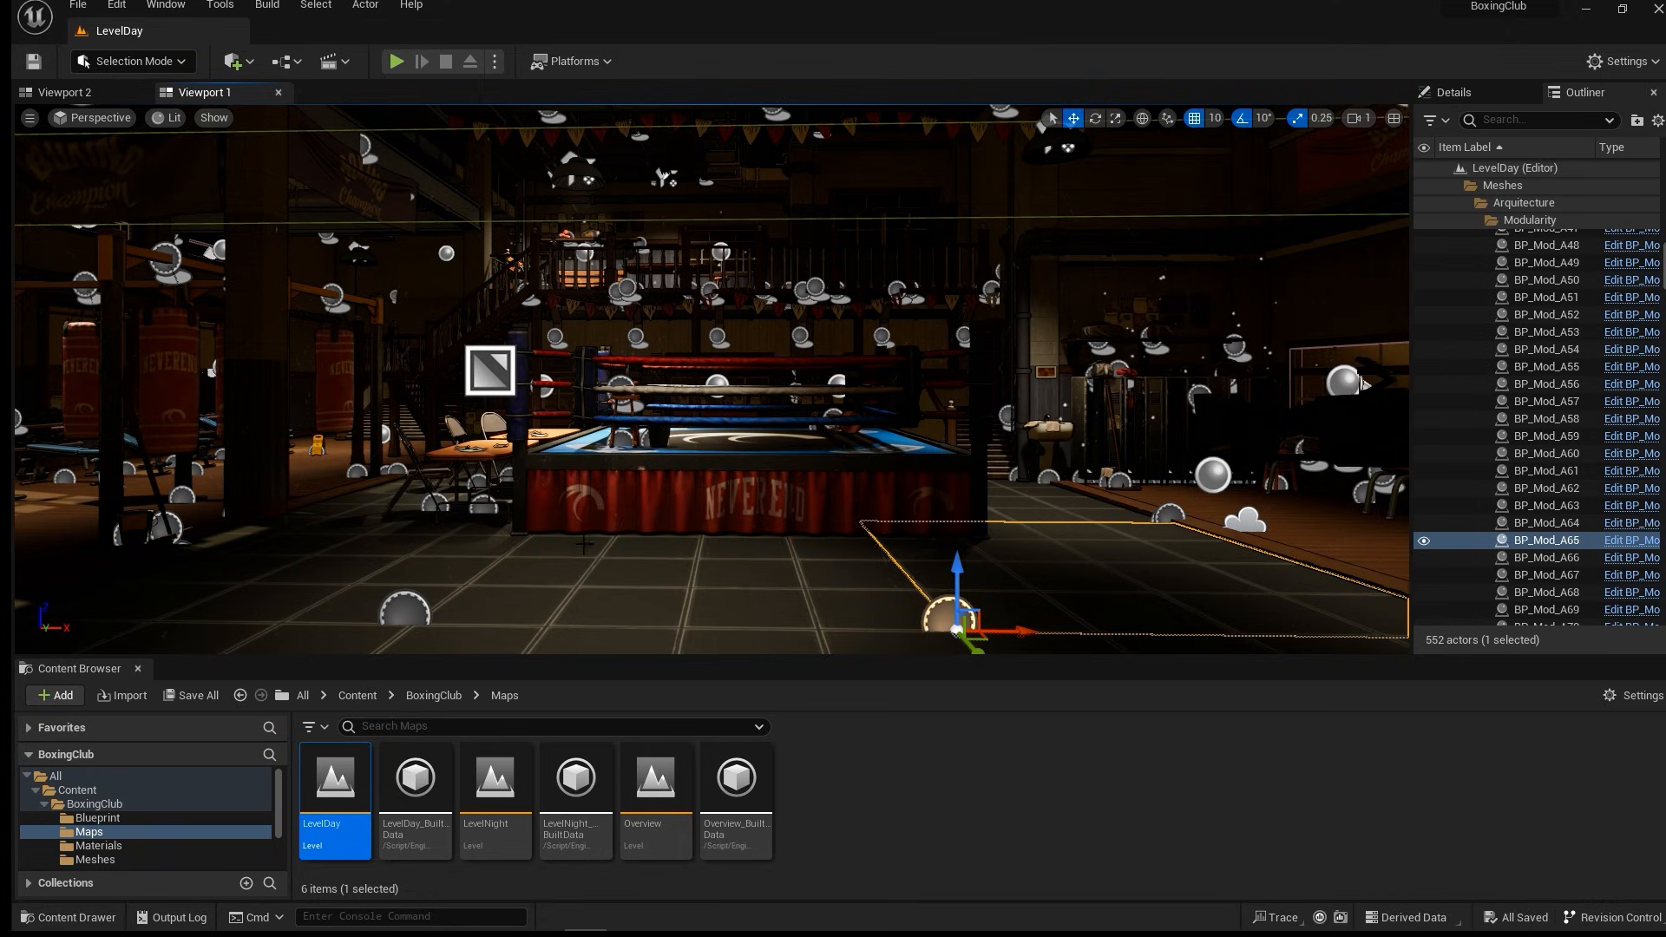
click(394, 610)
drag(412, 573, 412, 514)
key(ctrl+z)
key(ctrl+z)
key(ctrl+z)
key(ctrl+z)
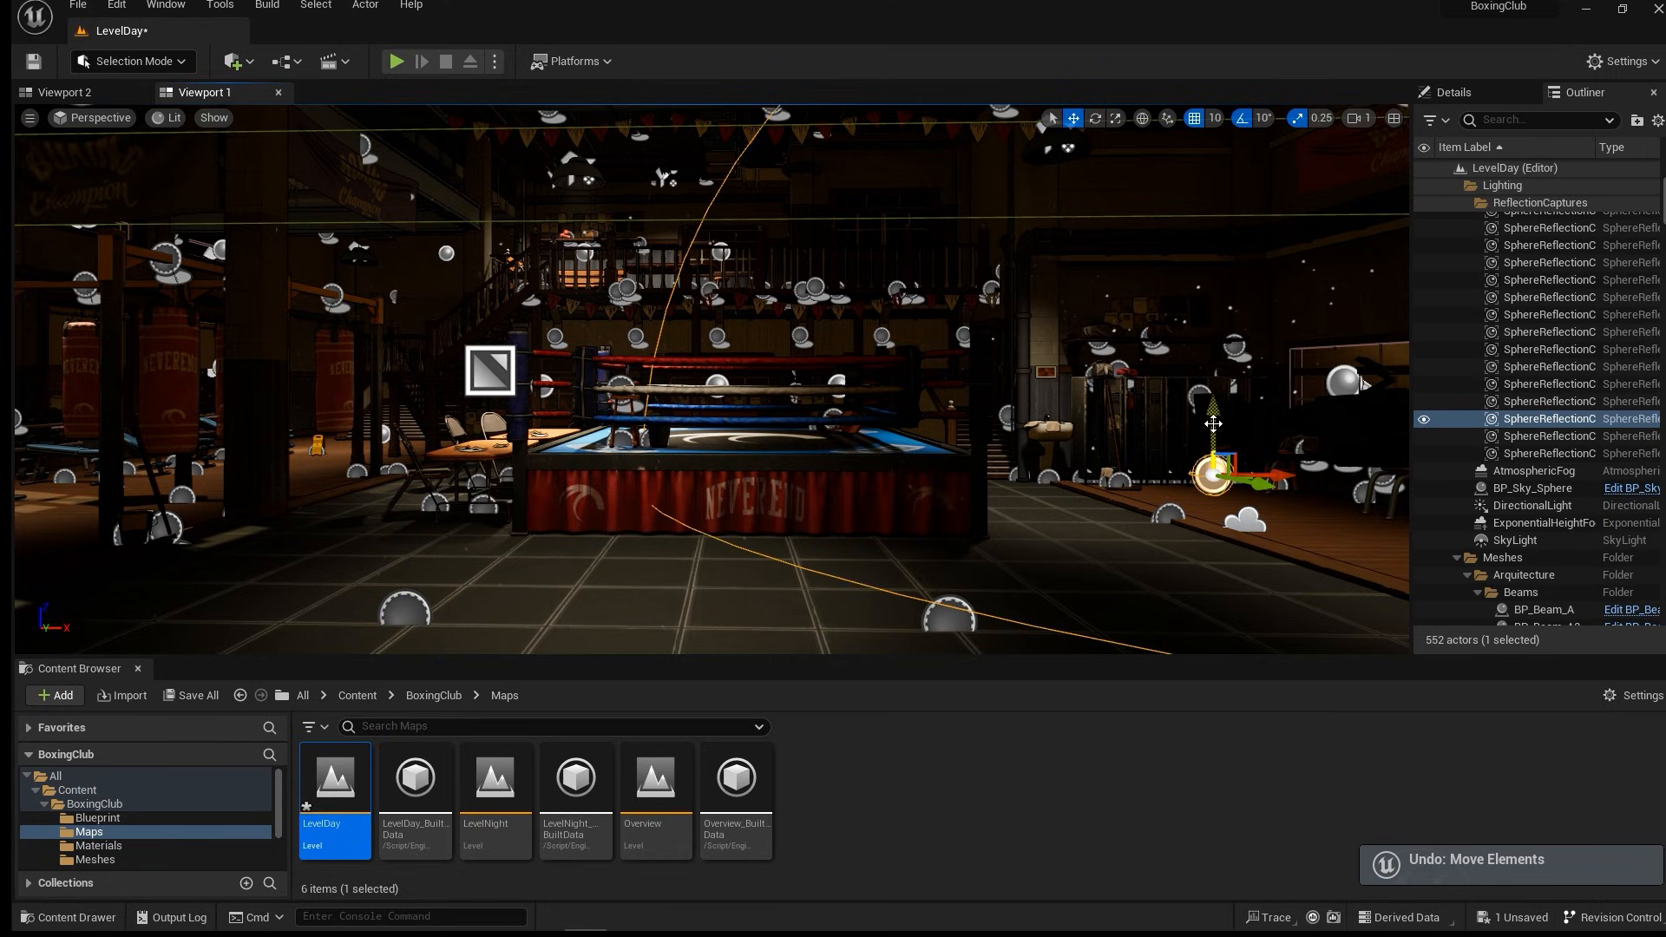
key(ctrl+z)
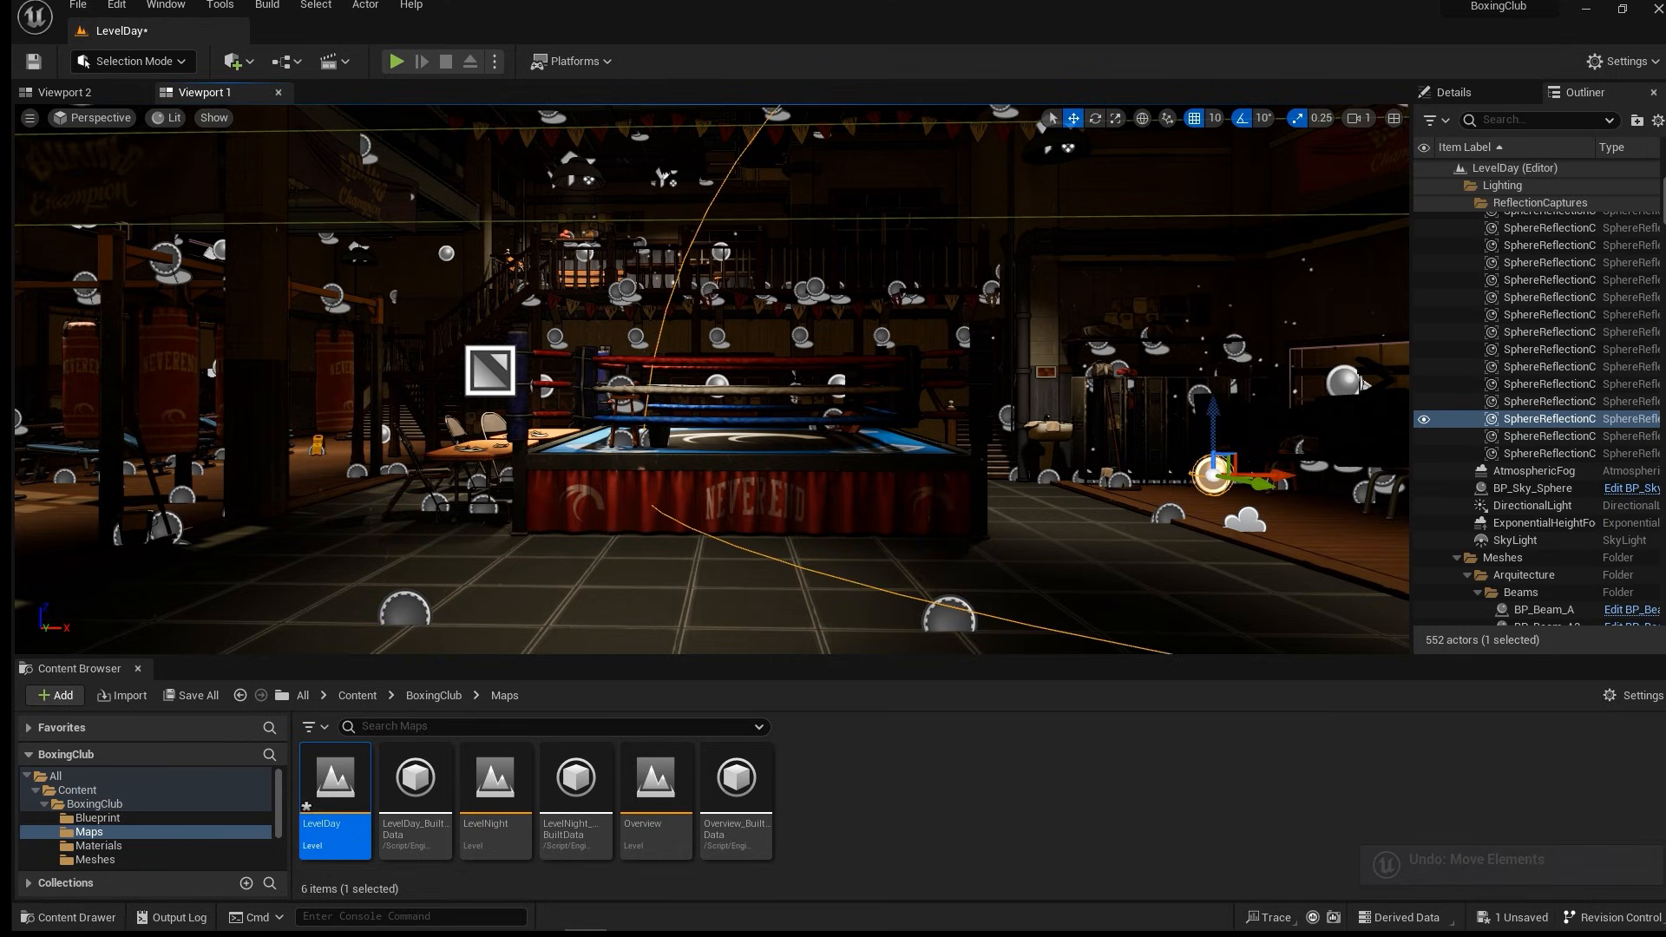
key(ctrl+z)
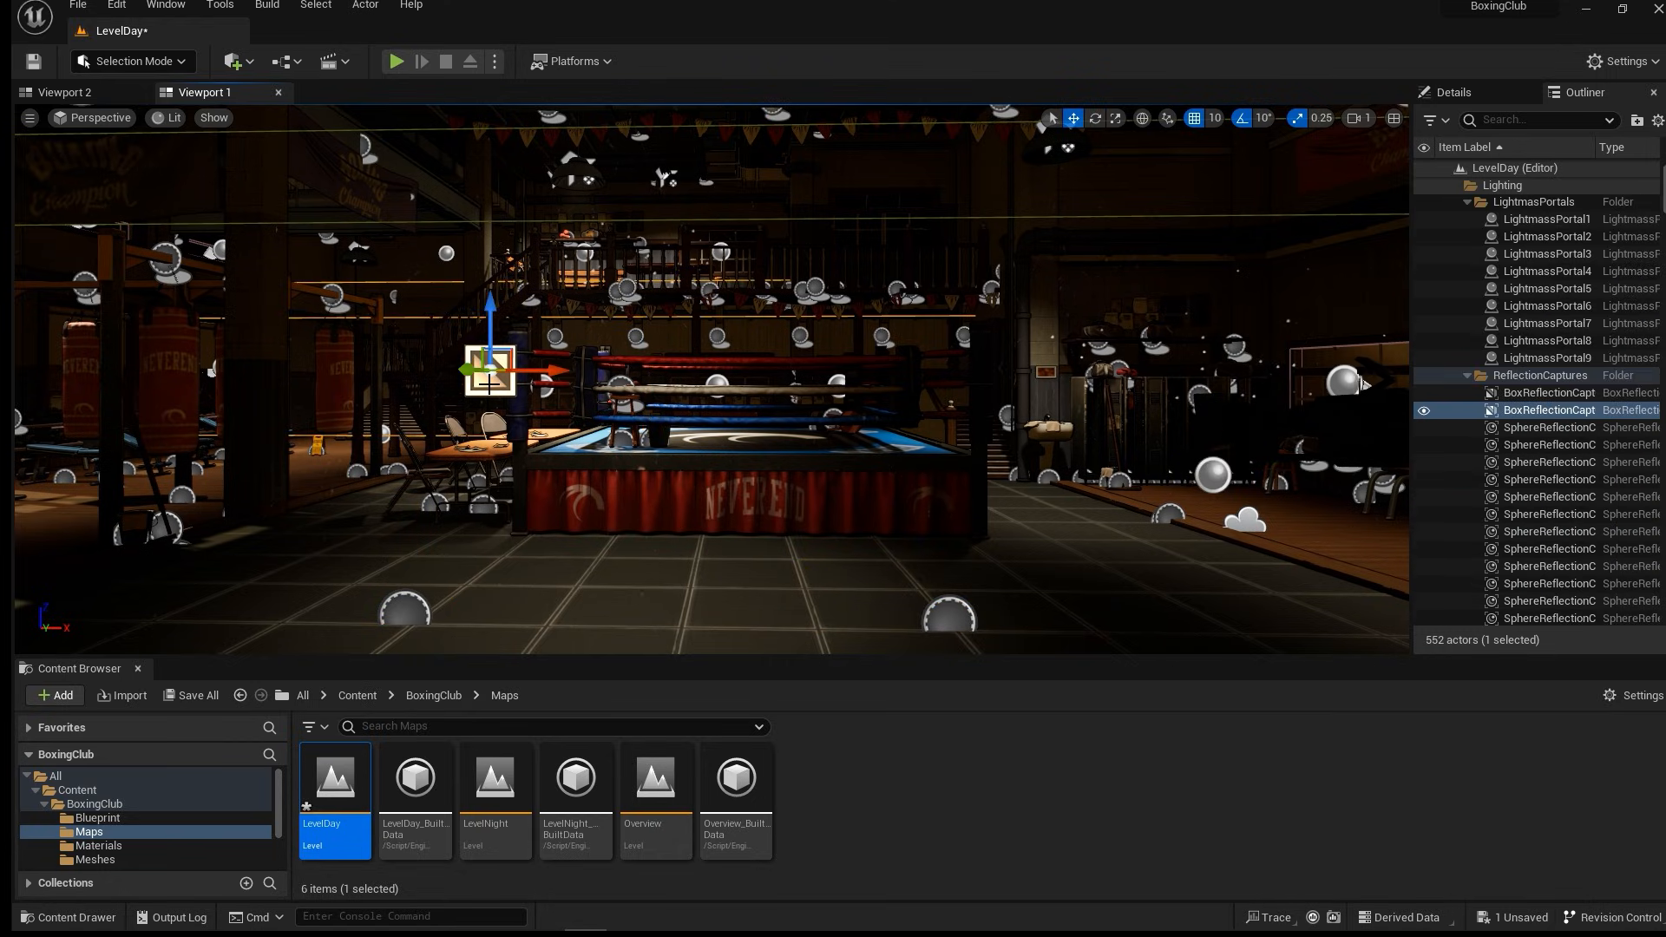
Try moving the punching bag and its support beside the ring, and undo the moves.
alt+drag(686, 440, 687, 556)
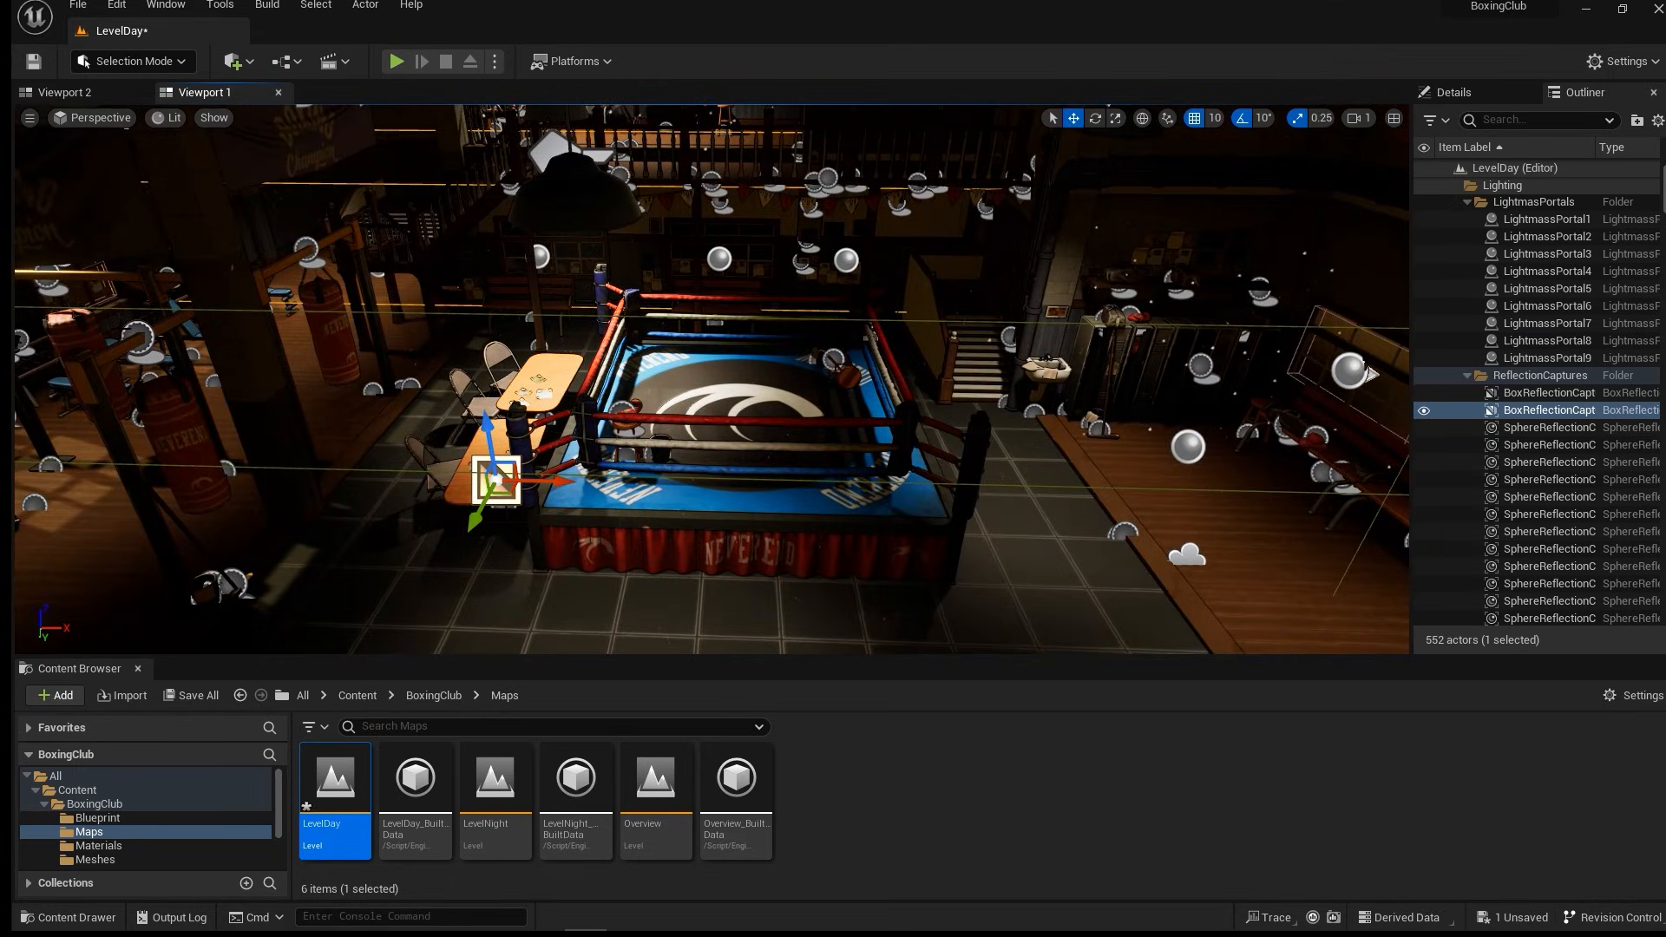
key(ctrl+z)
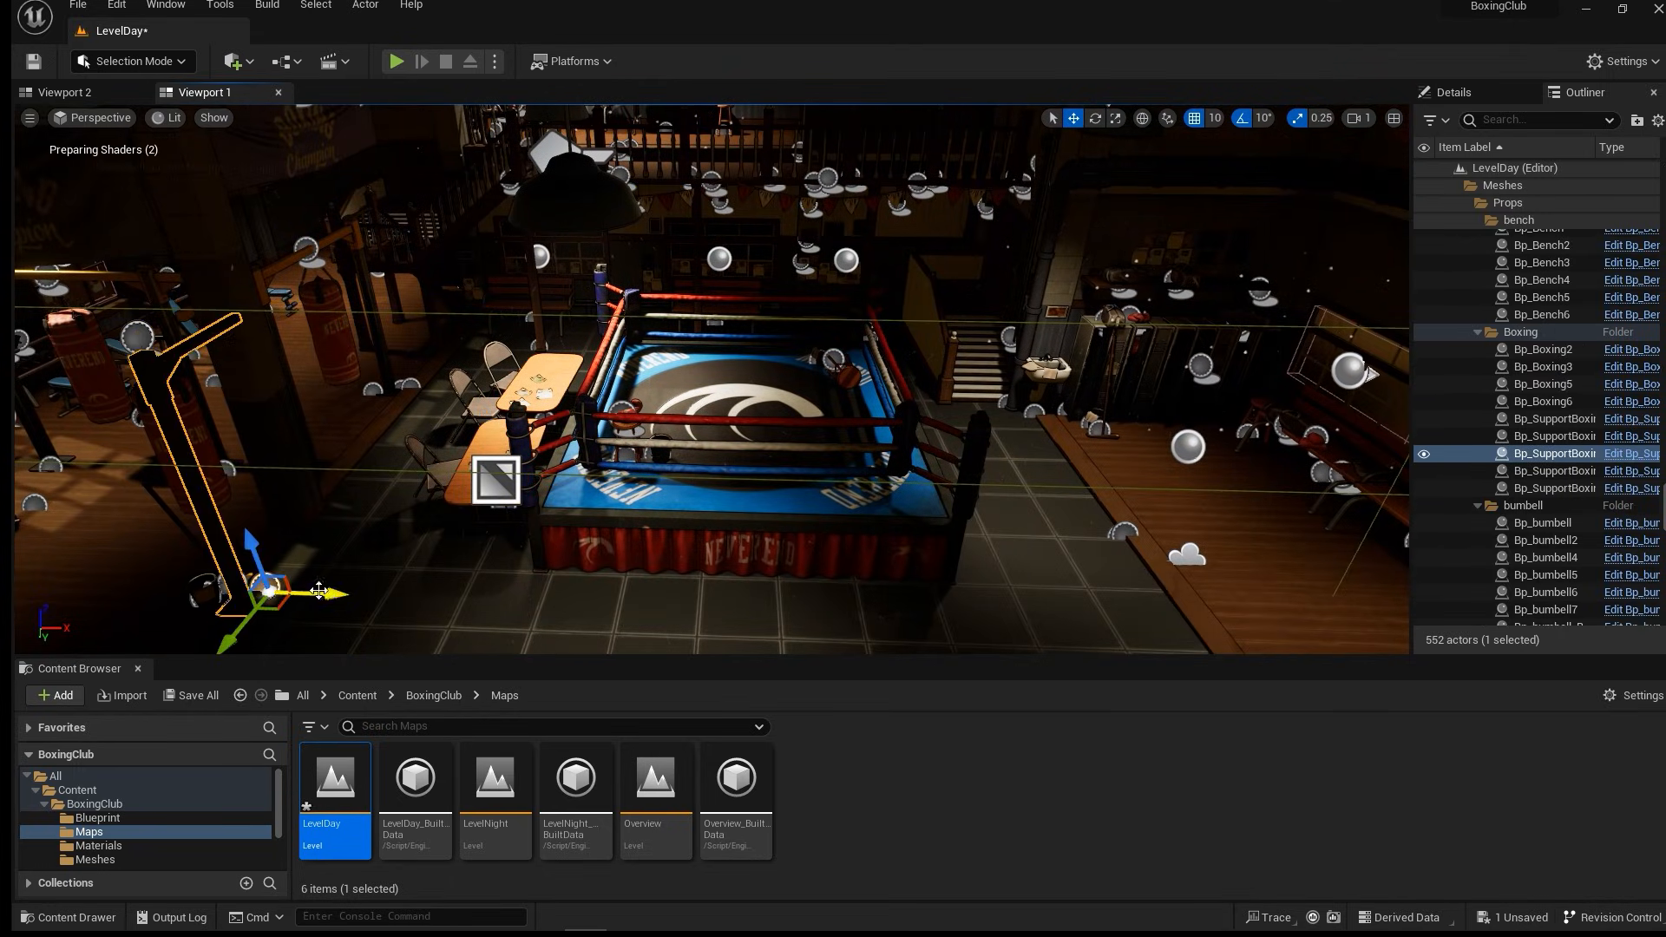
key(ctrl+z)
mouse_move(687, 440)
right_down()
mouse_move(768, 440)
mouse_move(667, 439)
right_up()
drag(291, 333, 357, 269)
key(ctrl+z)
right_drag(358, 269, 395, 282)
right_drag(825, 491, 824, 473)
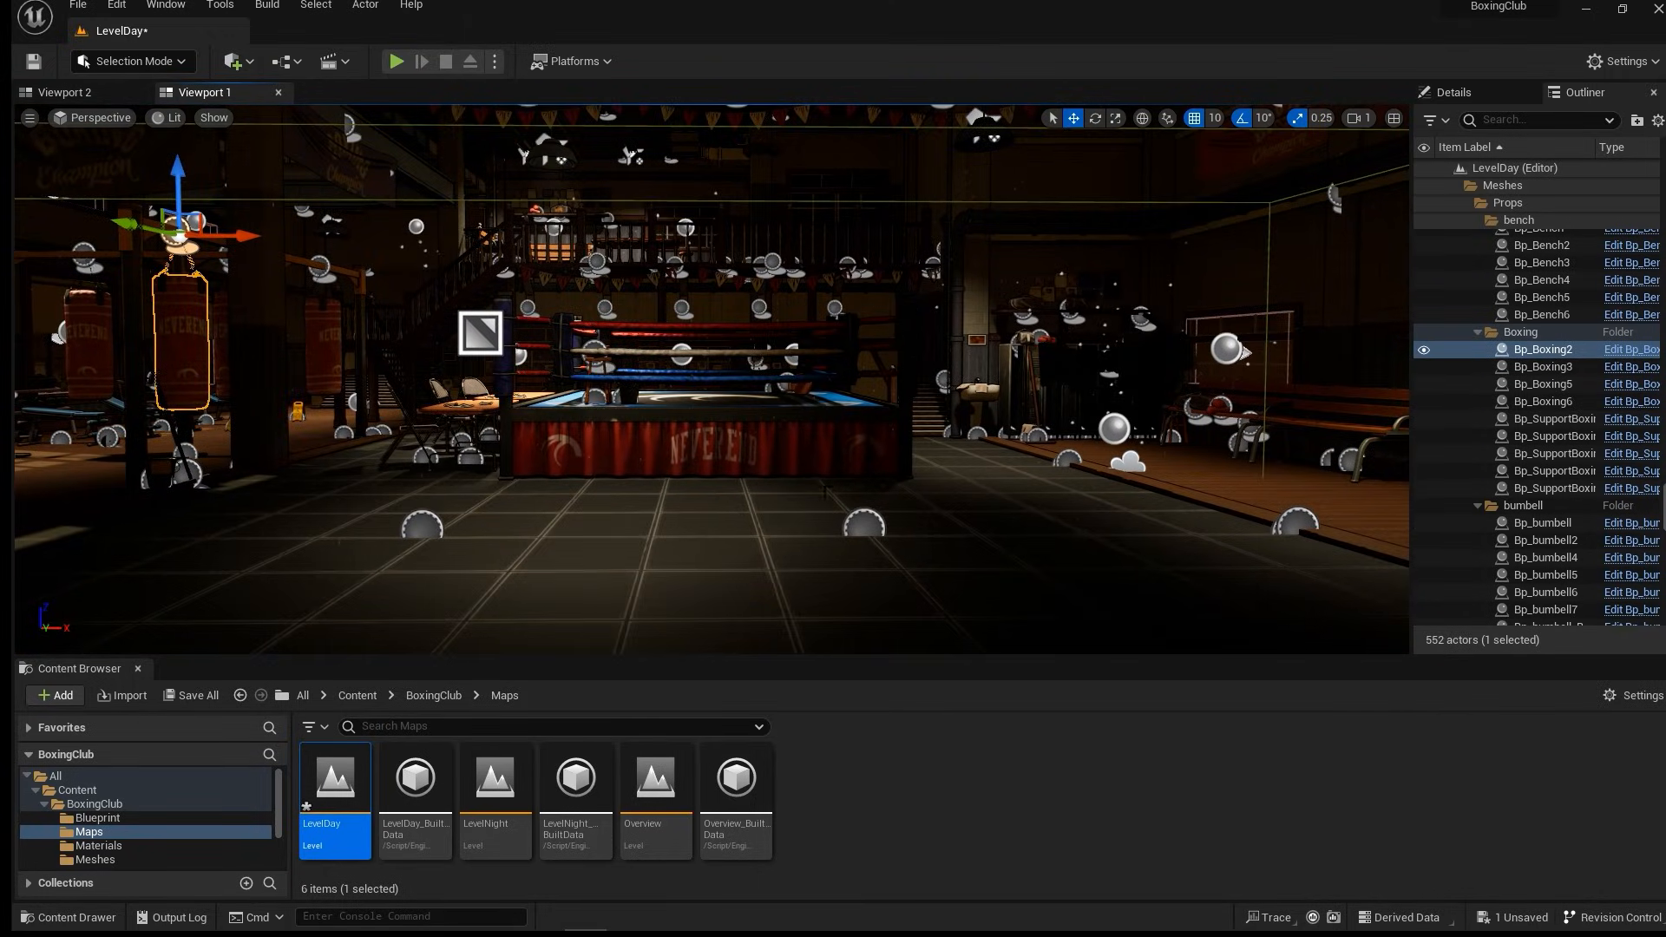
Turn on Game View for the viewport to hide the editor icons over the boxing gym.
click(30, 119)
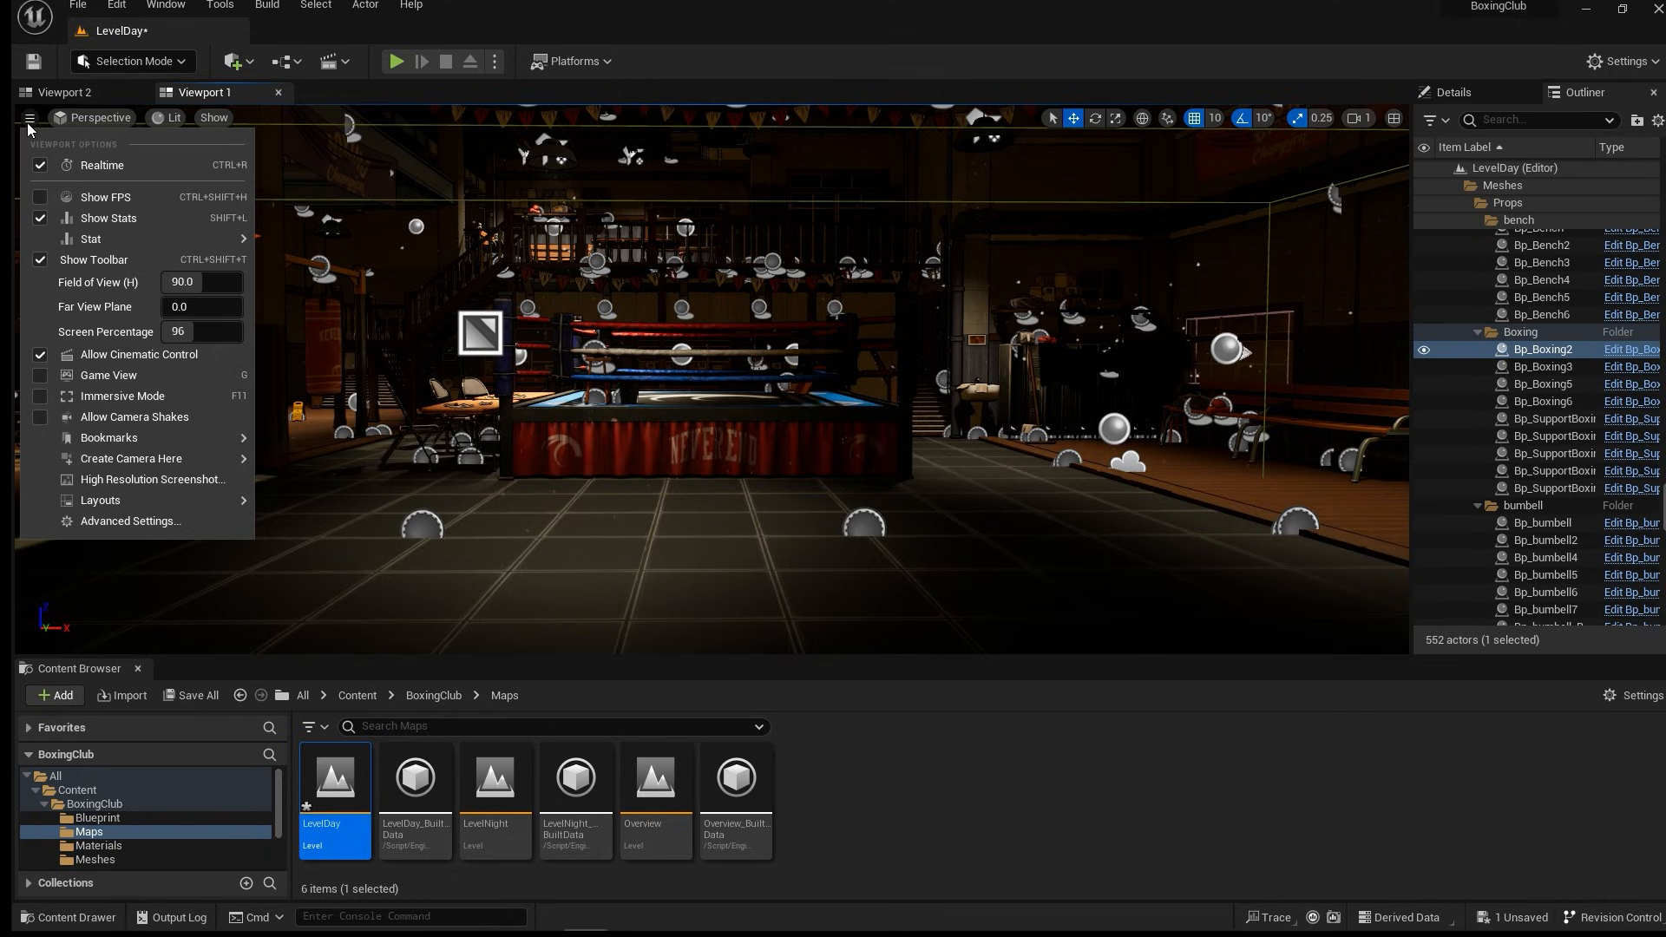
click(95, 376)
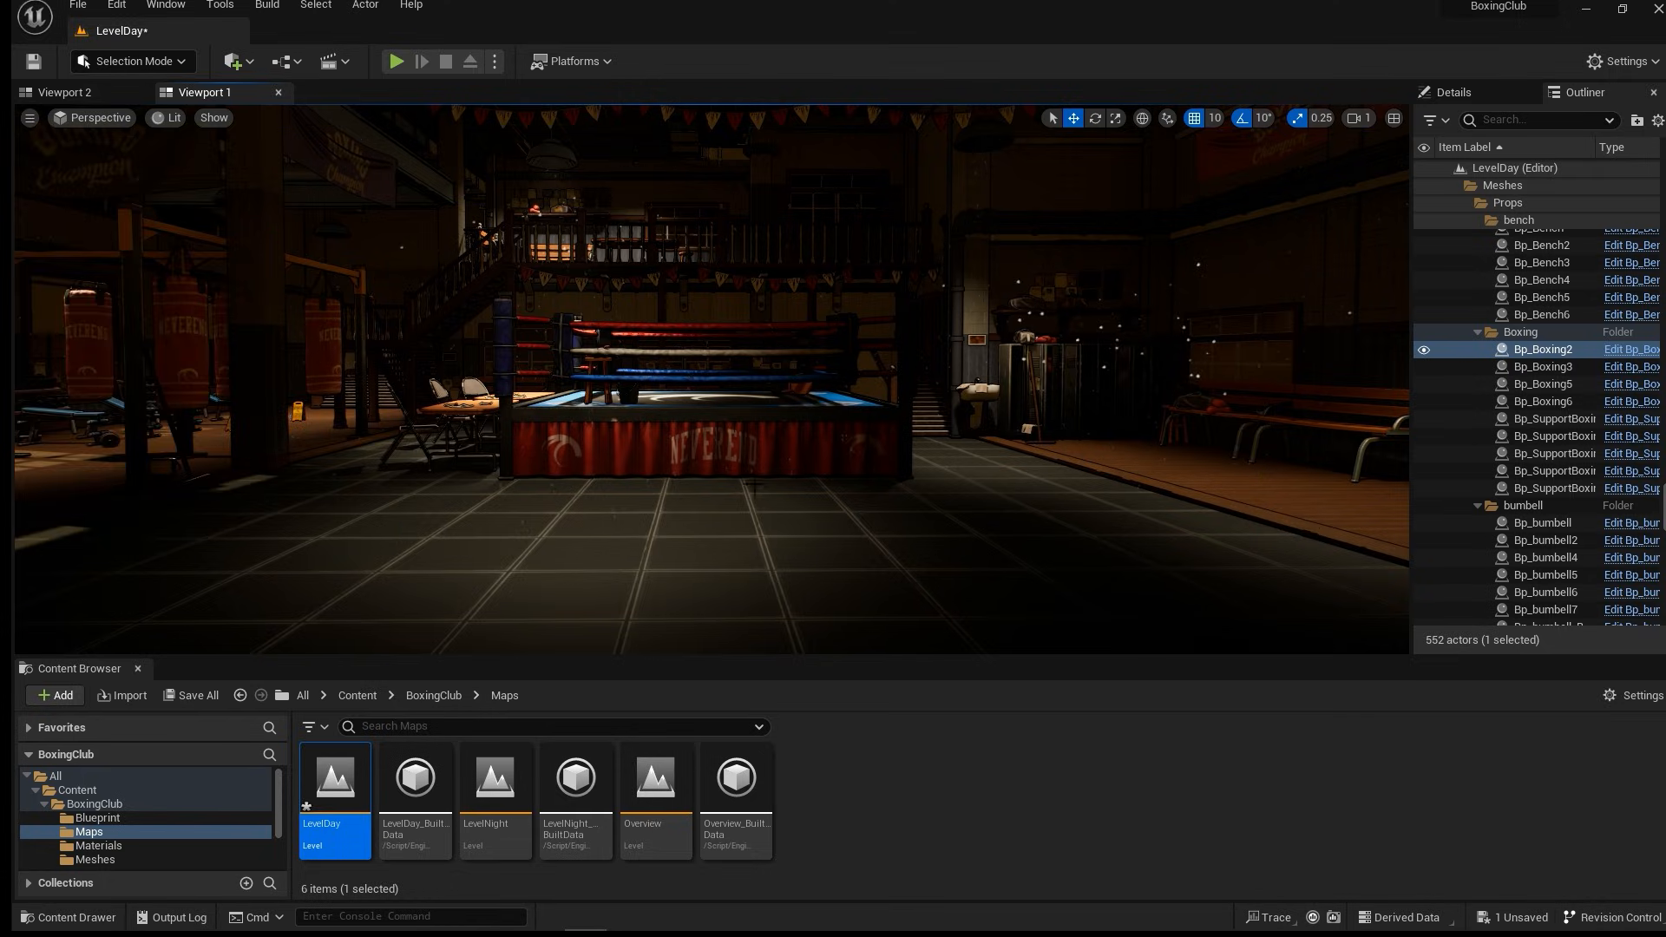
alt+drag(764, 492, 785, 484)
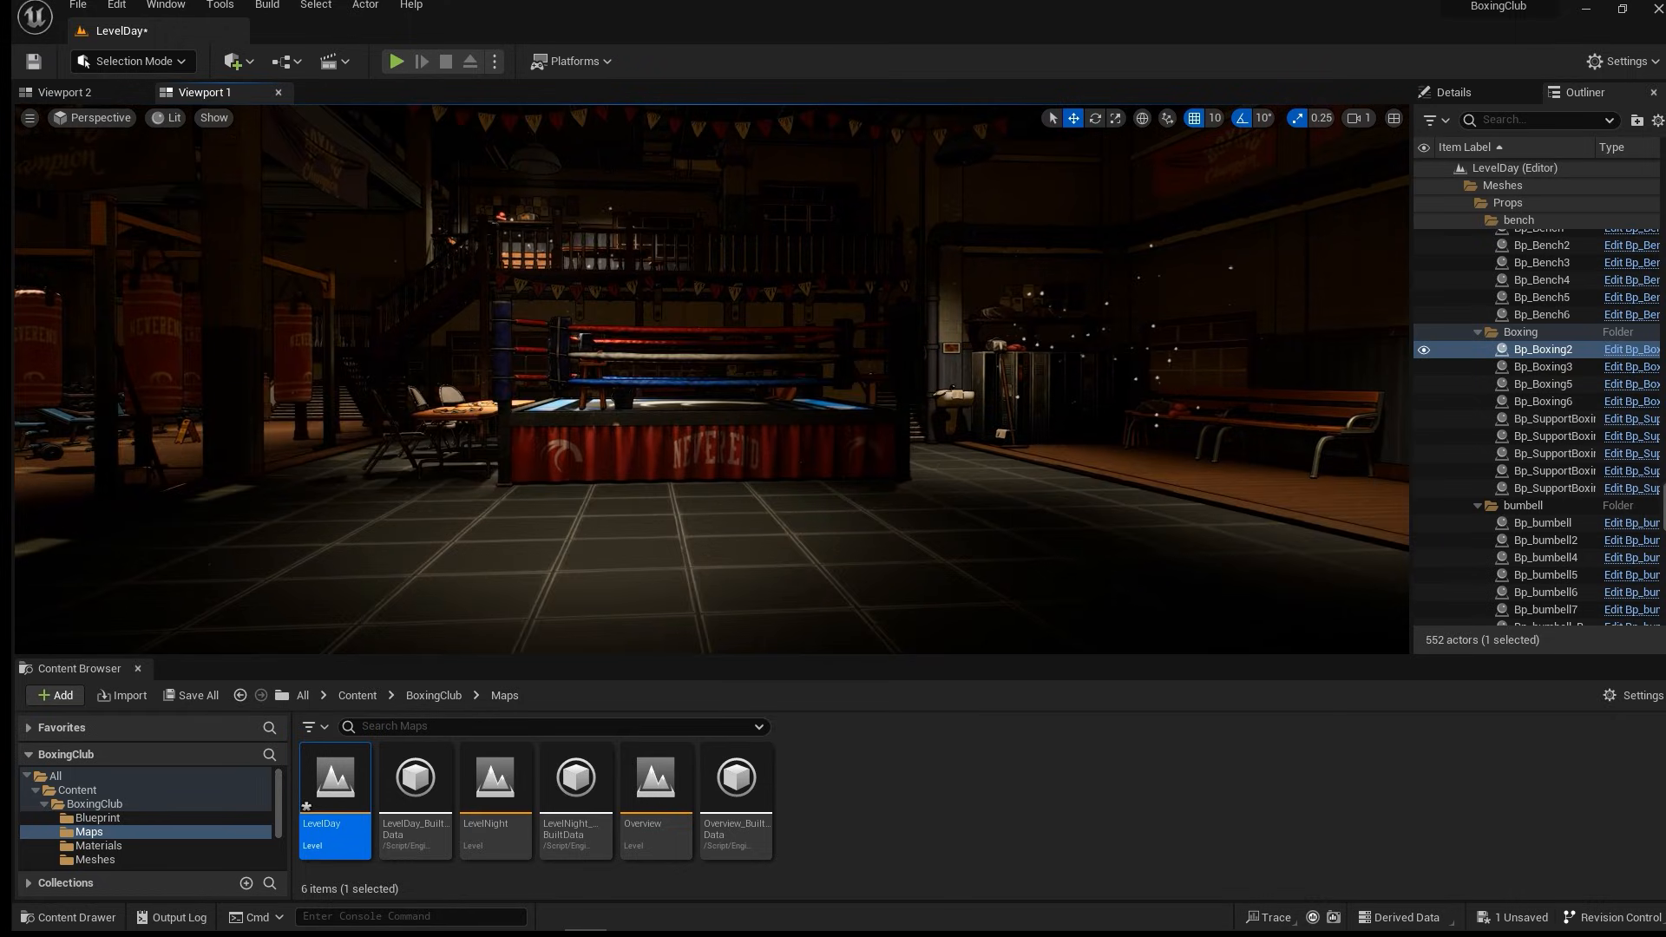
right_drag(784, 484, 833, 464)
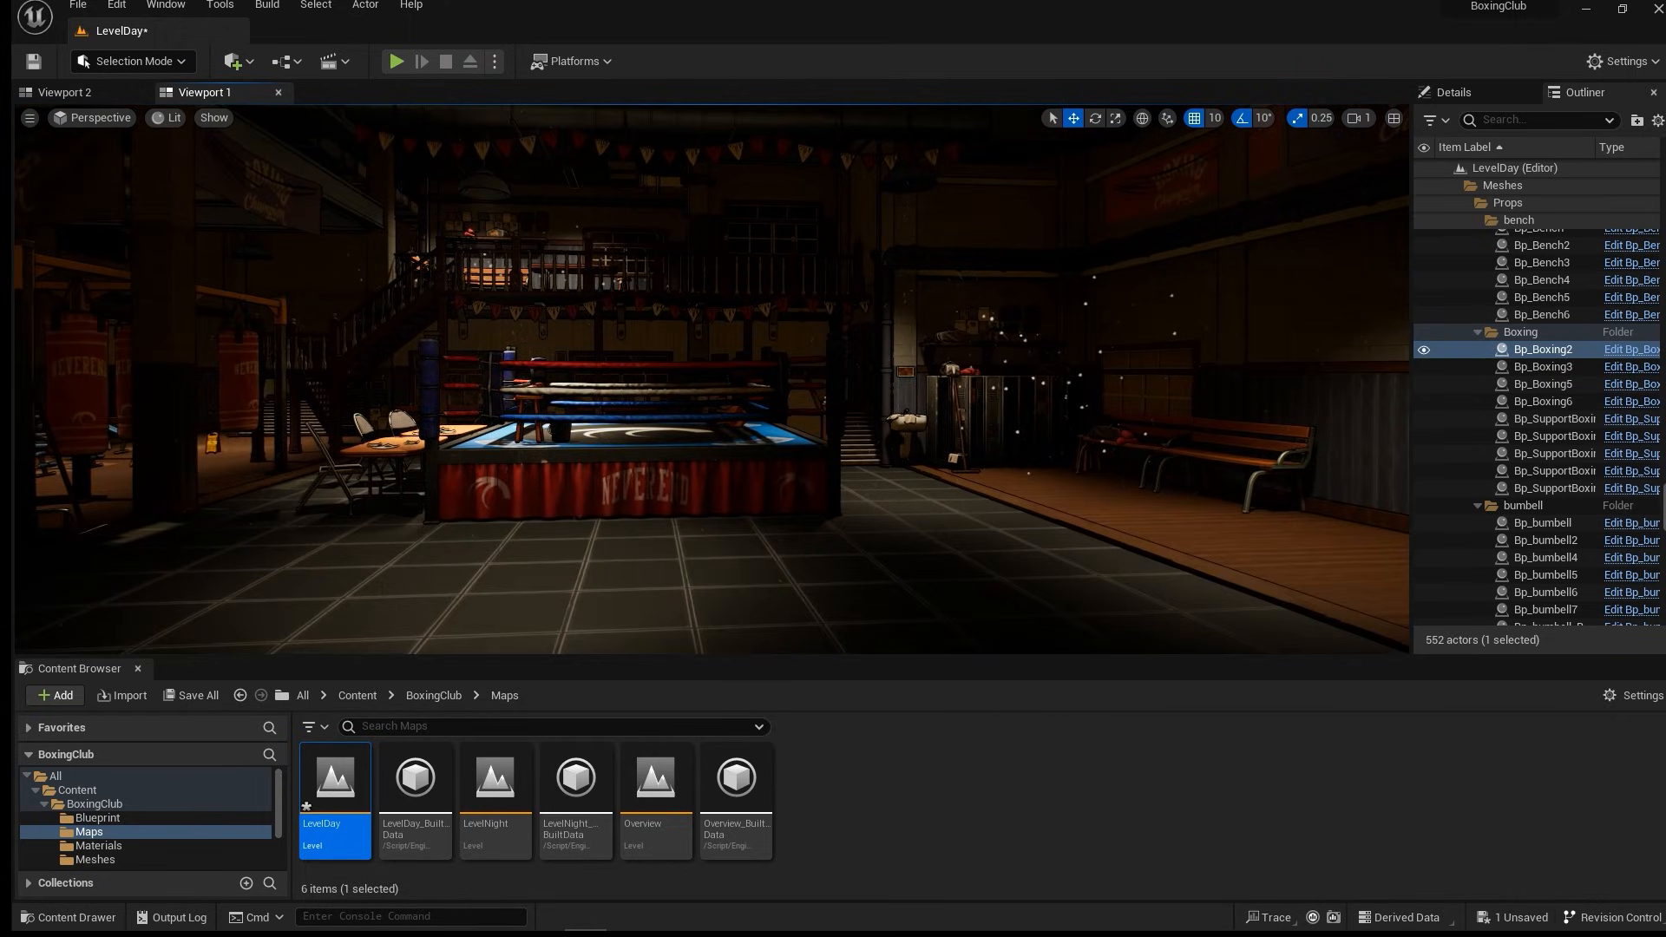
mouse_move(918, 529)
alt+mouse_down()
mouse_move(829, 528)
mouse_move(919, 528)
mouse_move(893, 524)
alt+mouse_up()
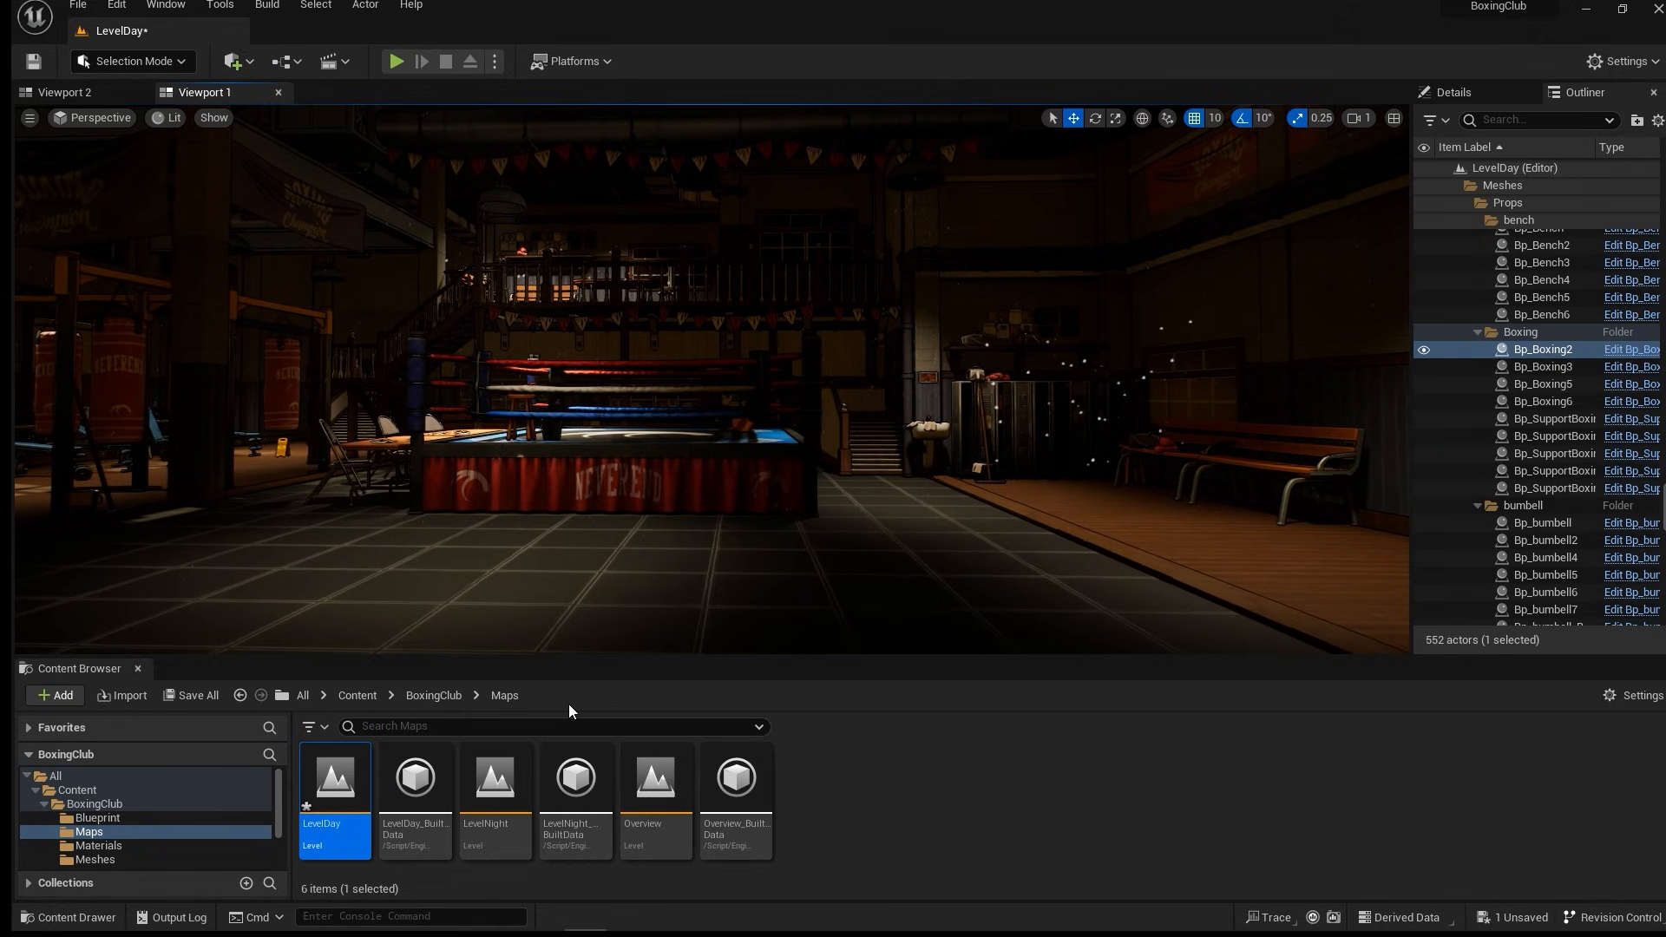
Open the Rigs folder under ControlRig/Characters/Mannequins in the project content.
click(430, 698)
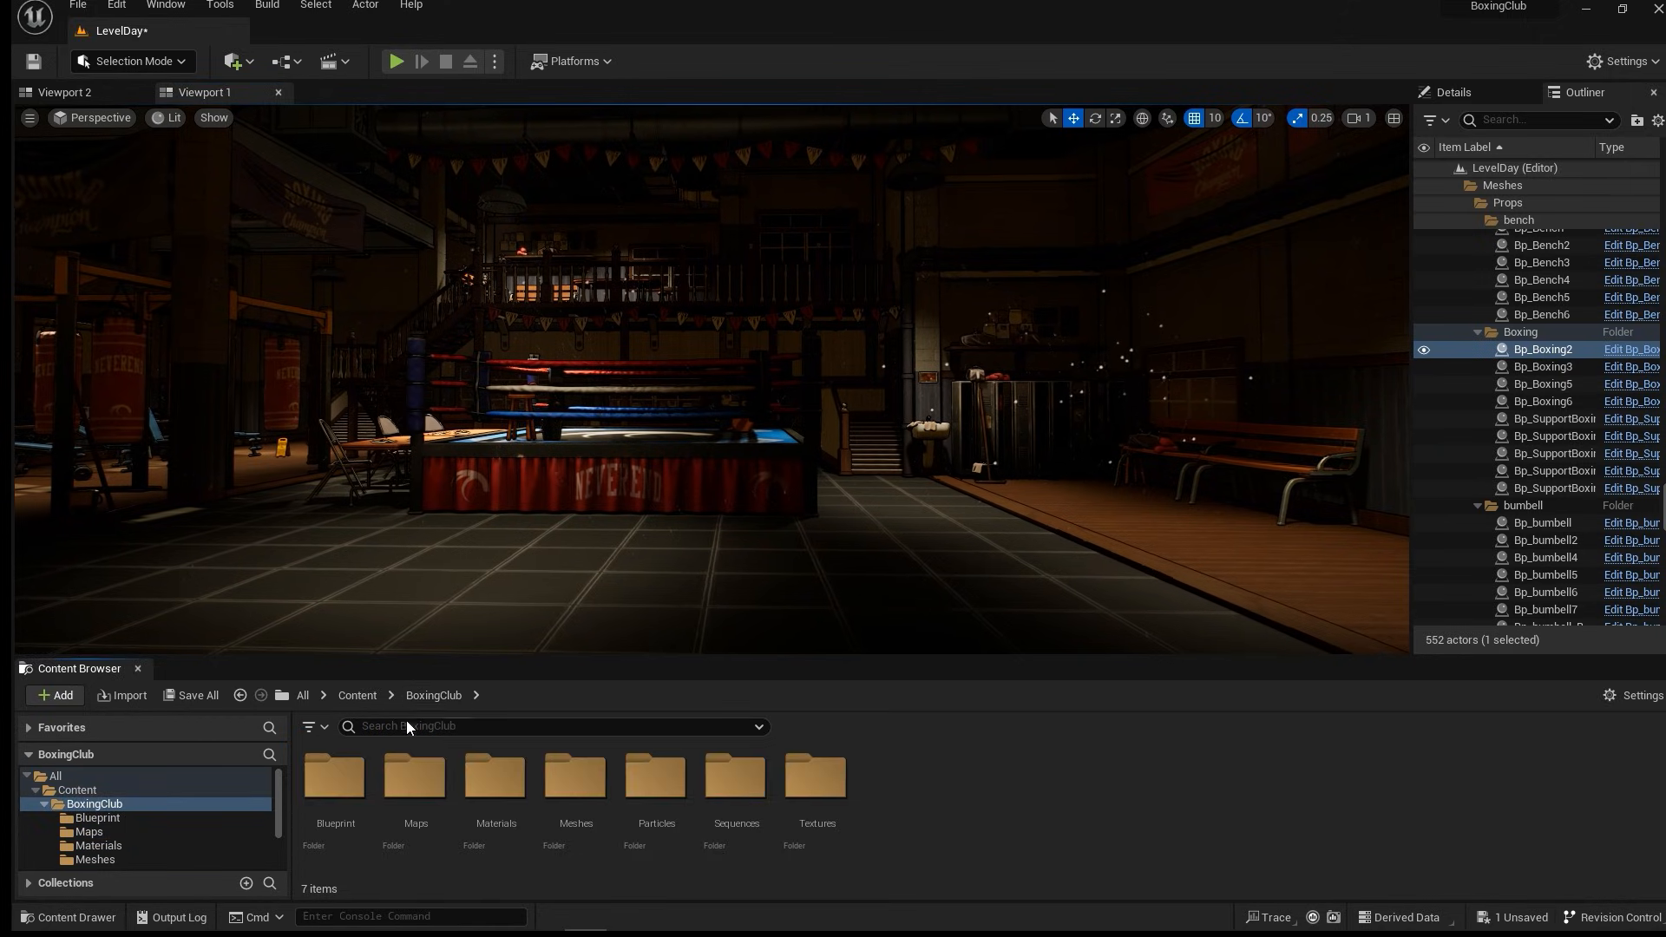
click(363, 695)
double_click(417, 775)
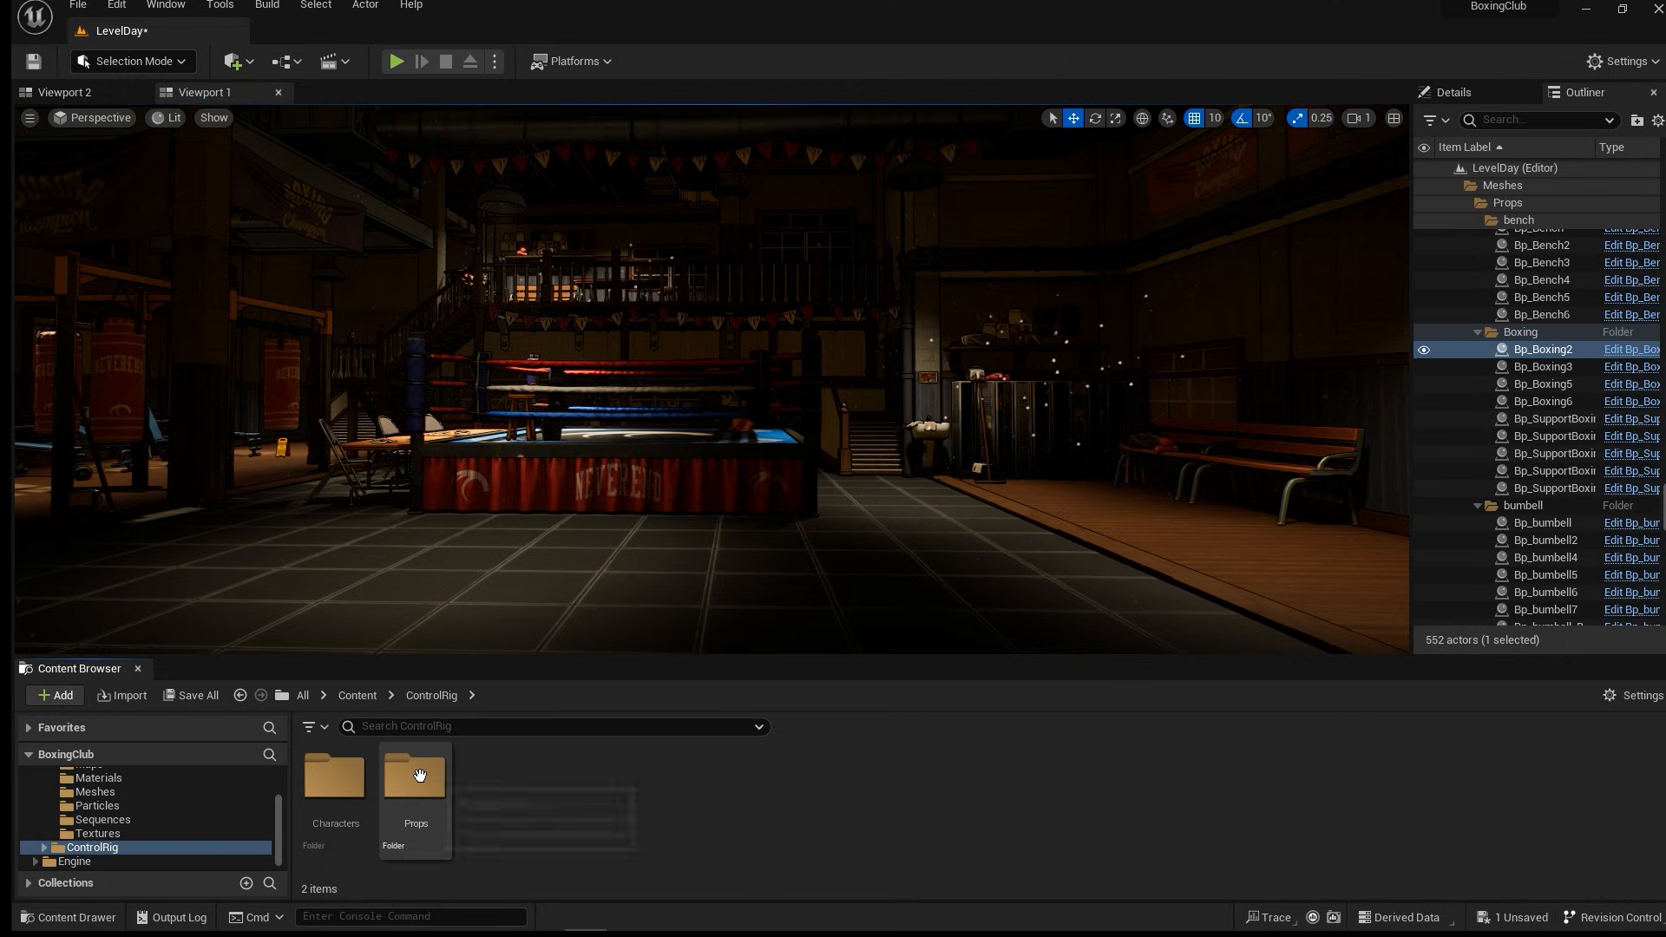
double_click(363, 781)
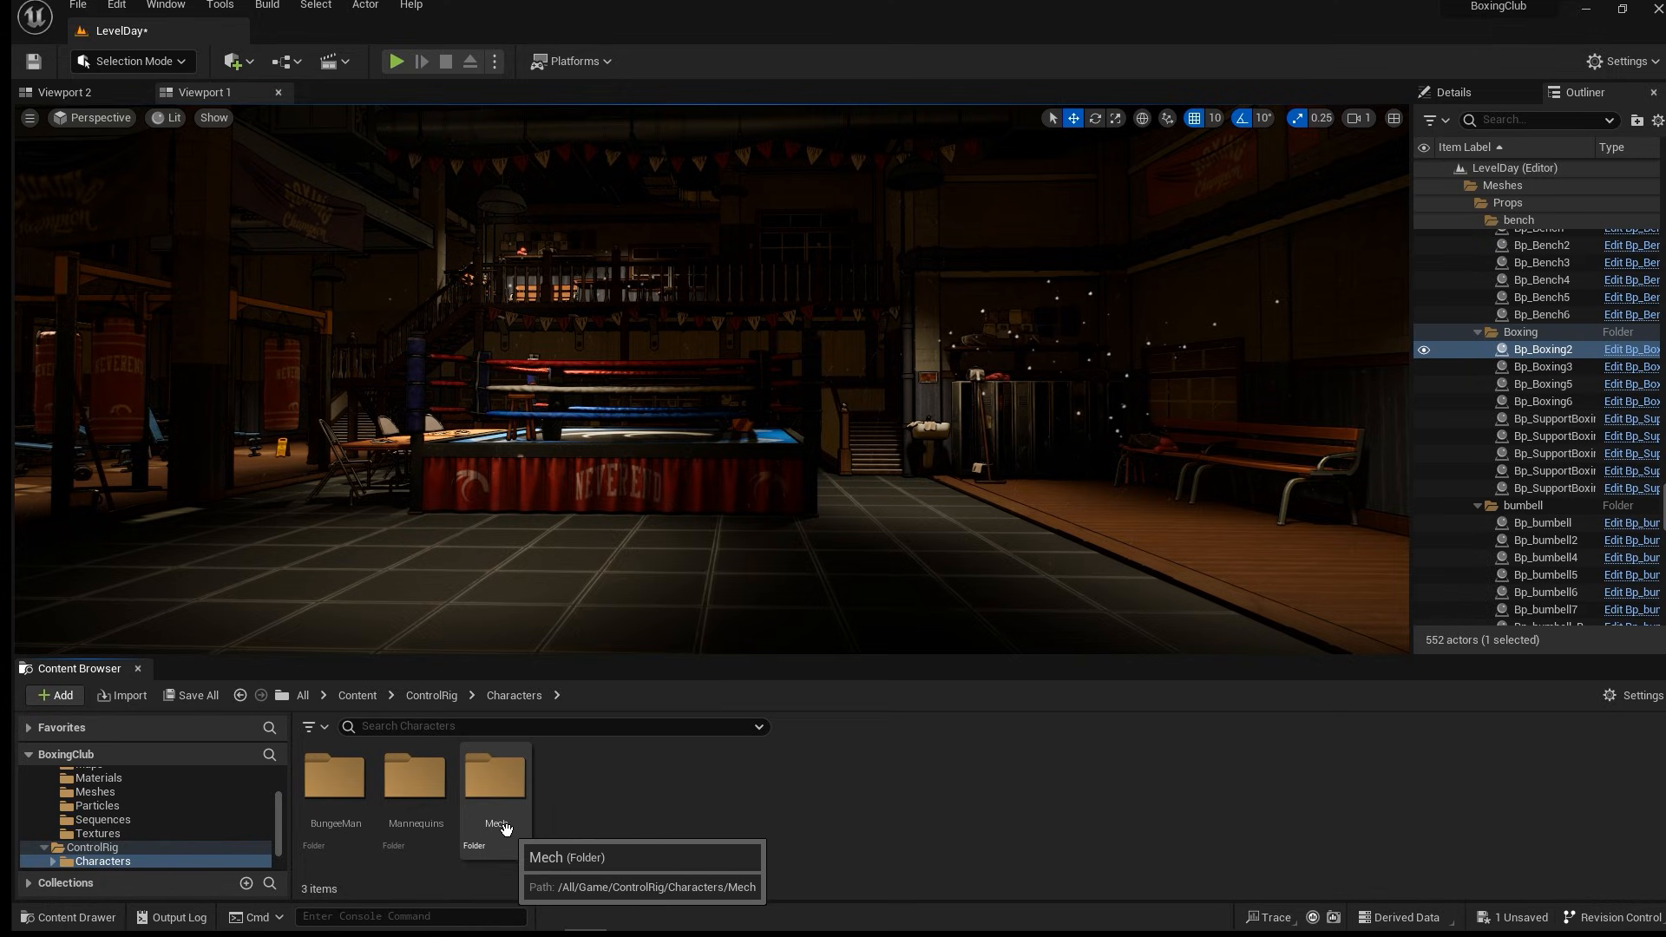
double_click(415, 781)
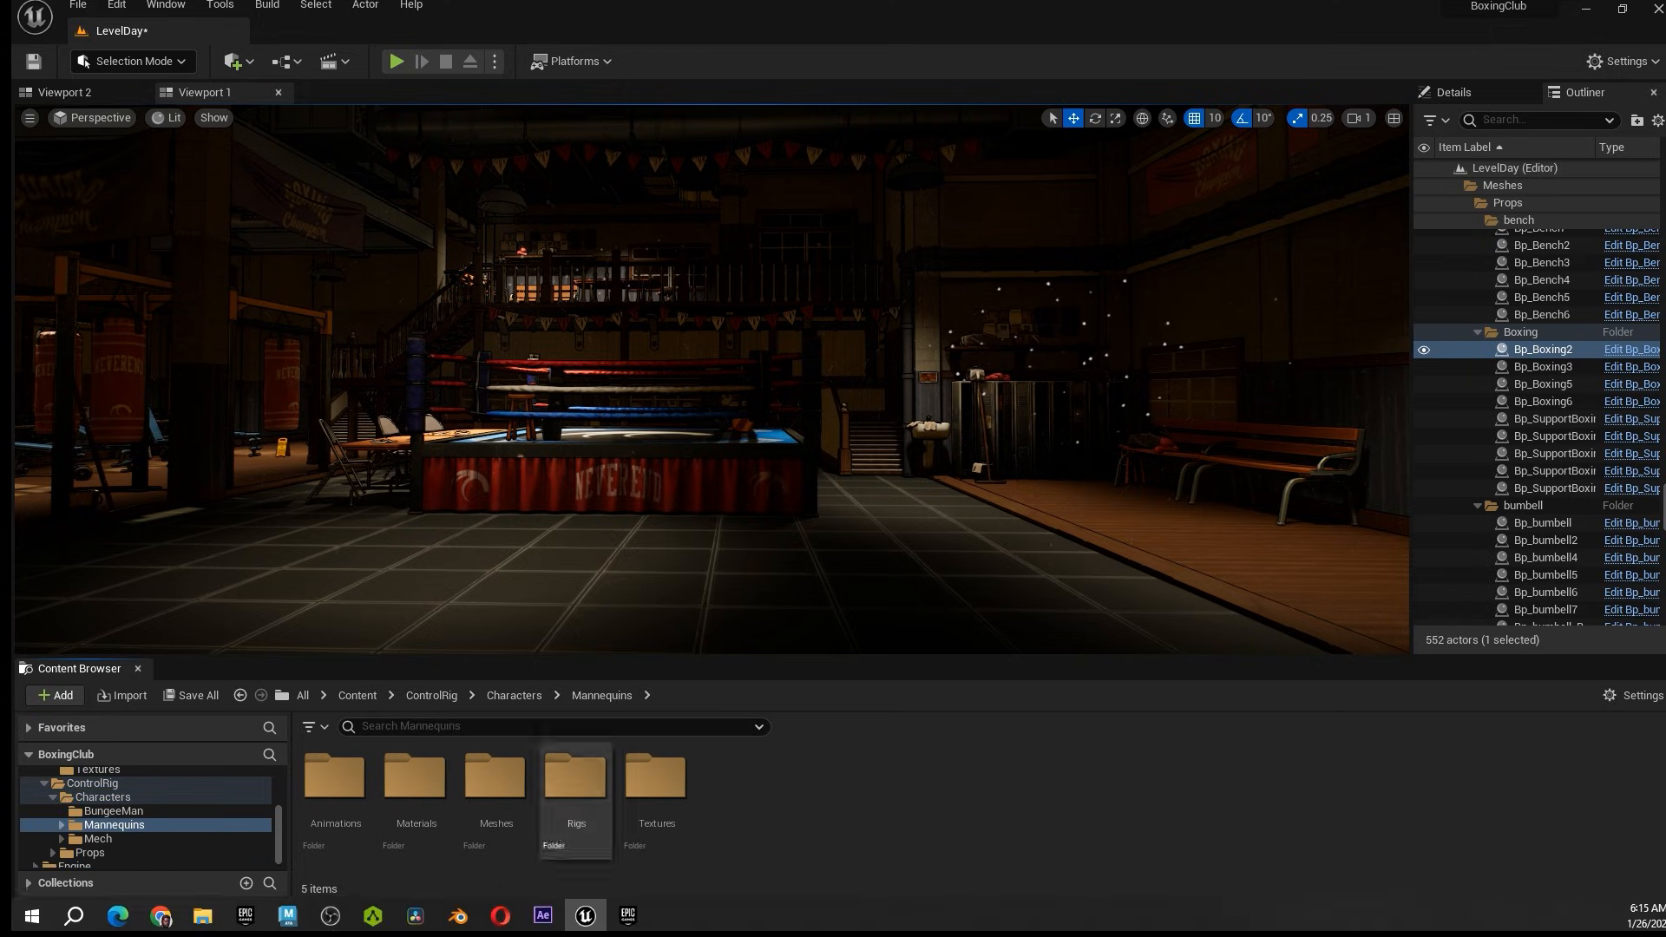
double_click(576, 779)
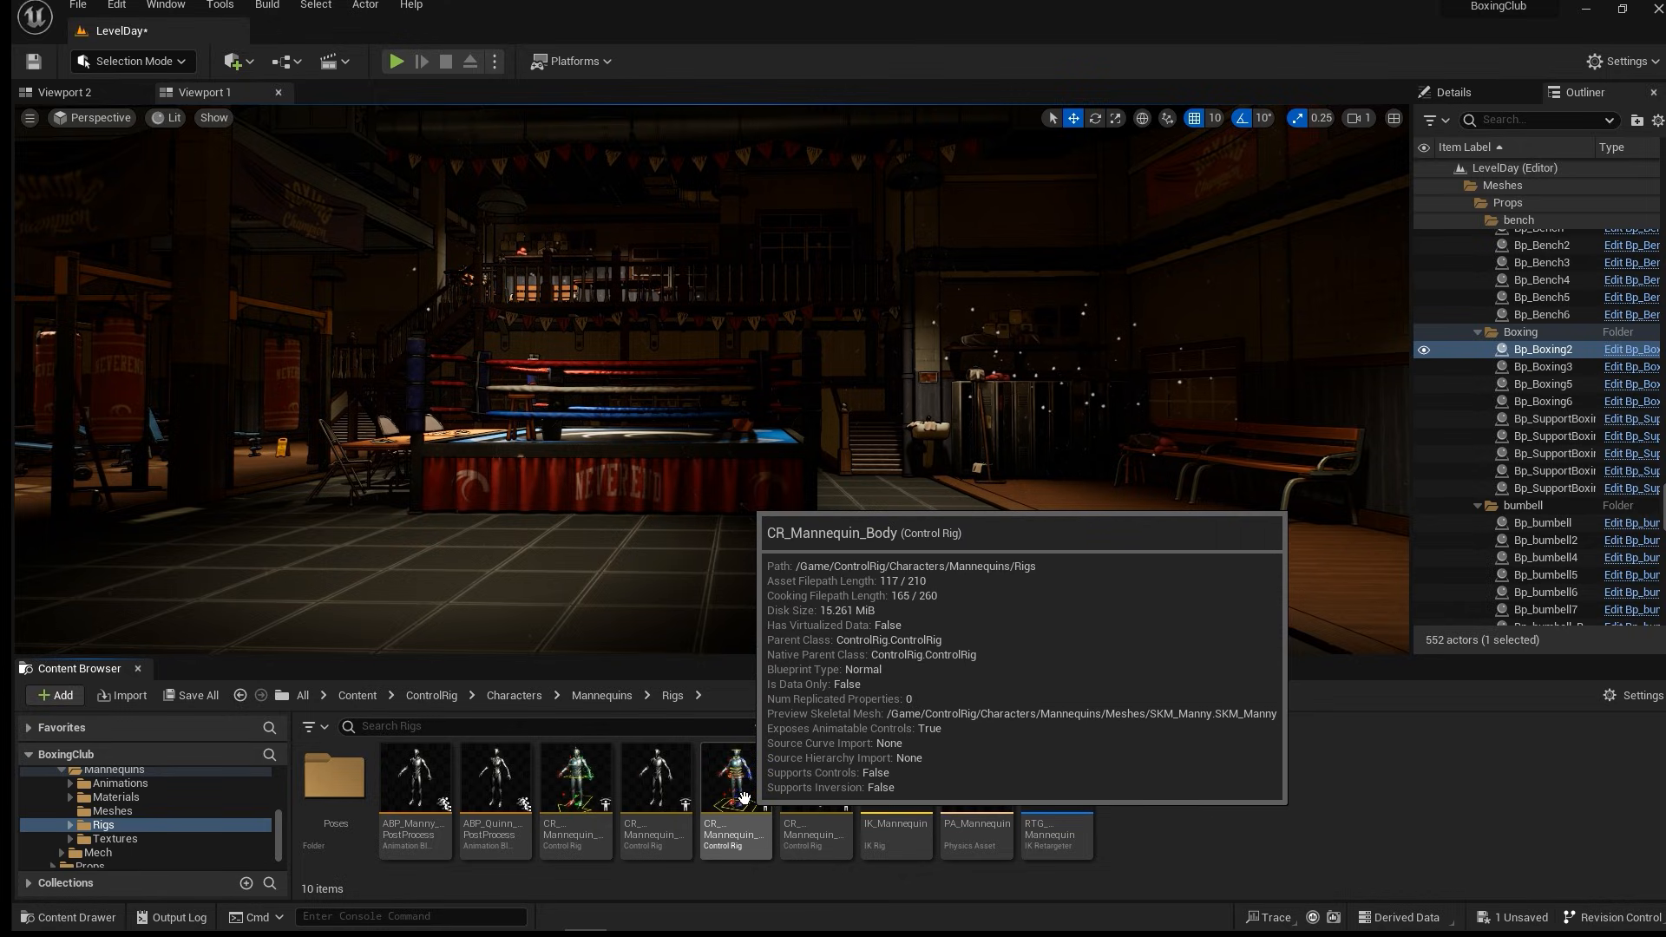
Place the CR_Mannequin_Body control rig on the floor in front of the boxing ring.
click(739, 794)
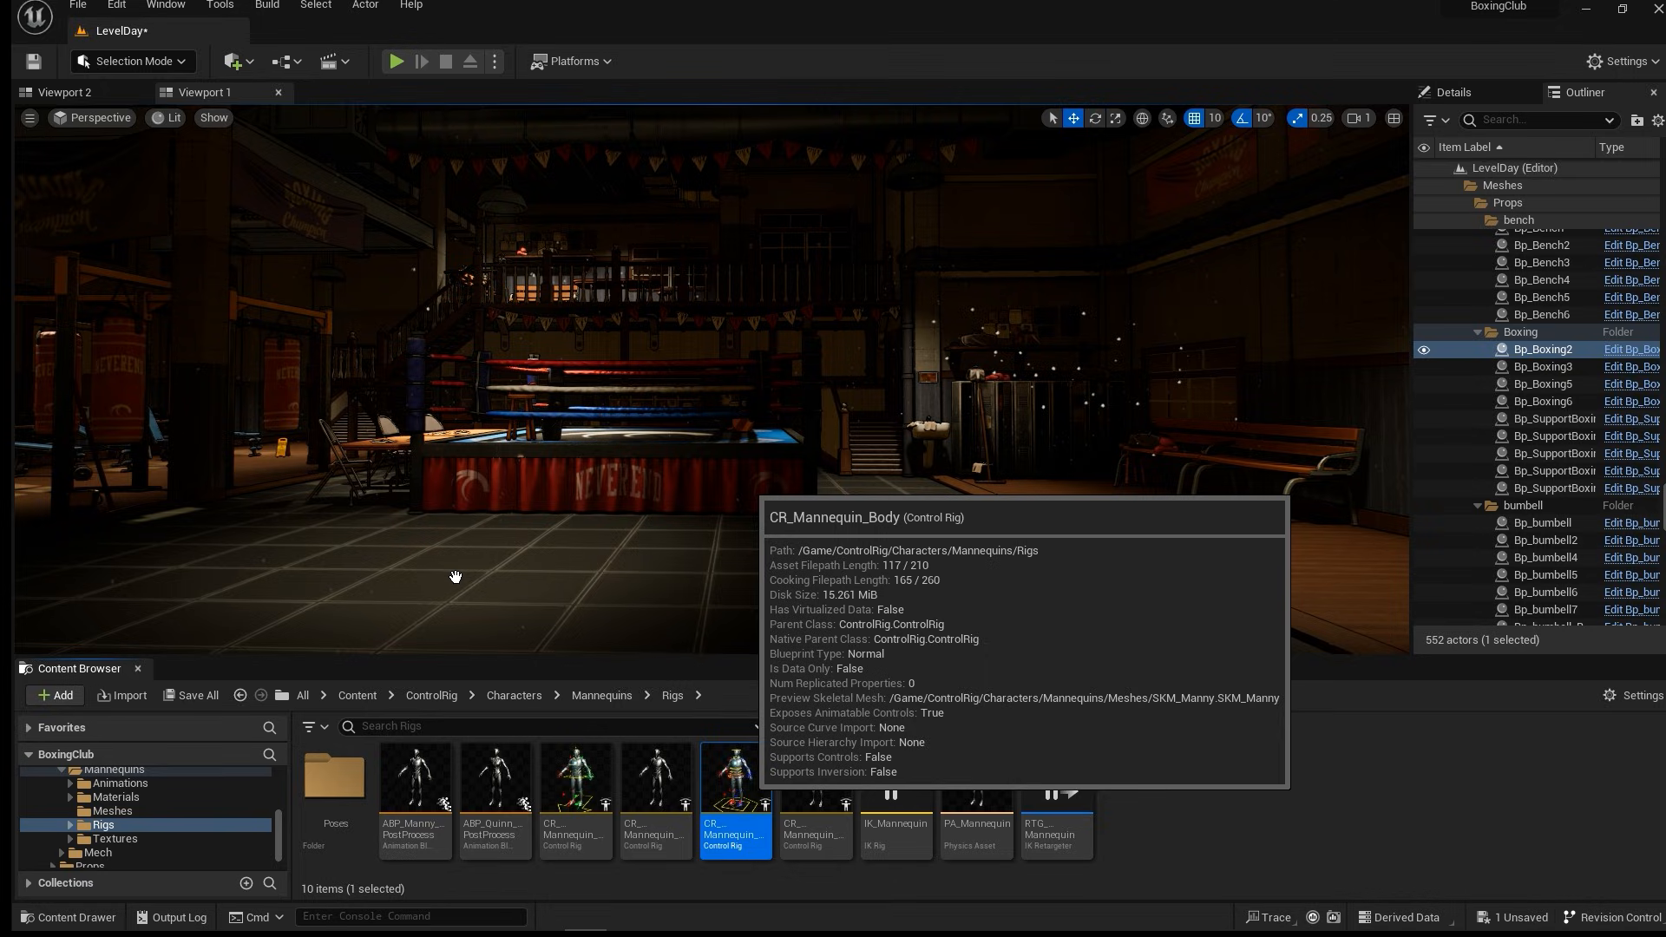
drag(455, 577, 456, 577)
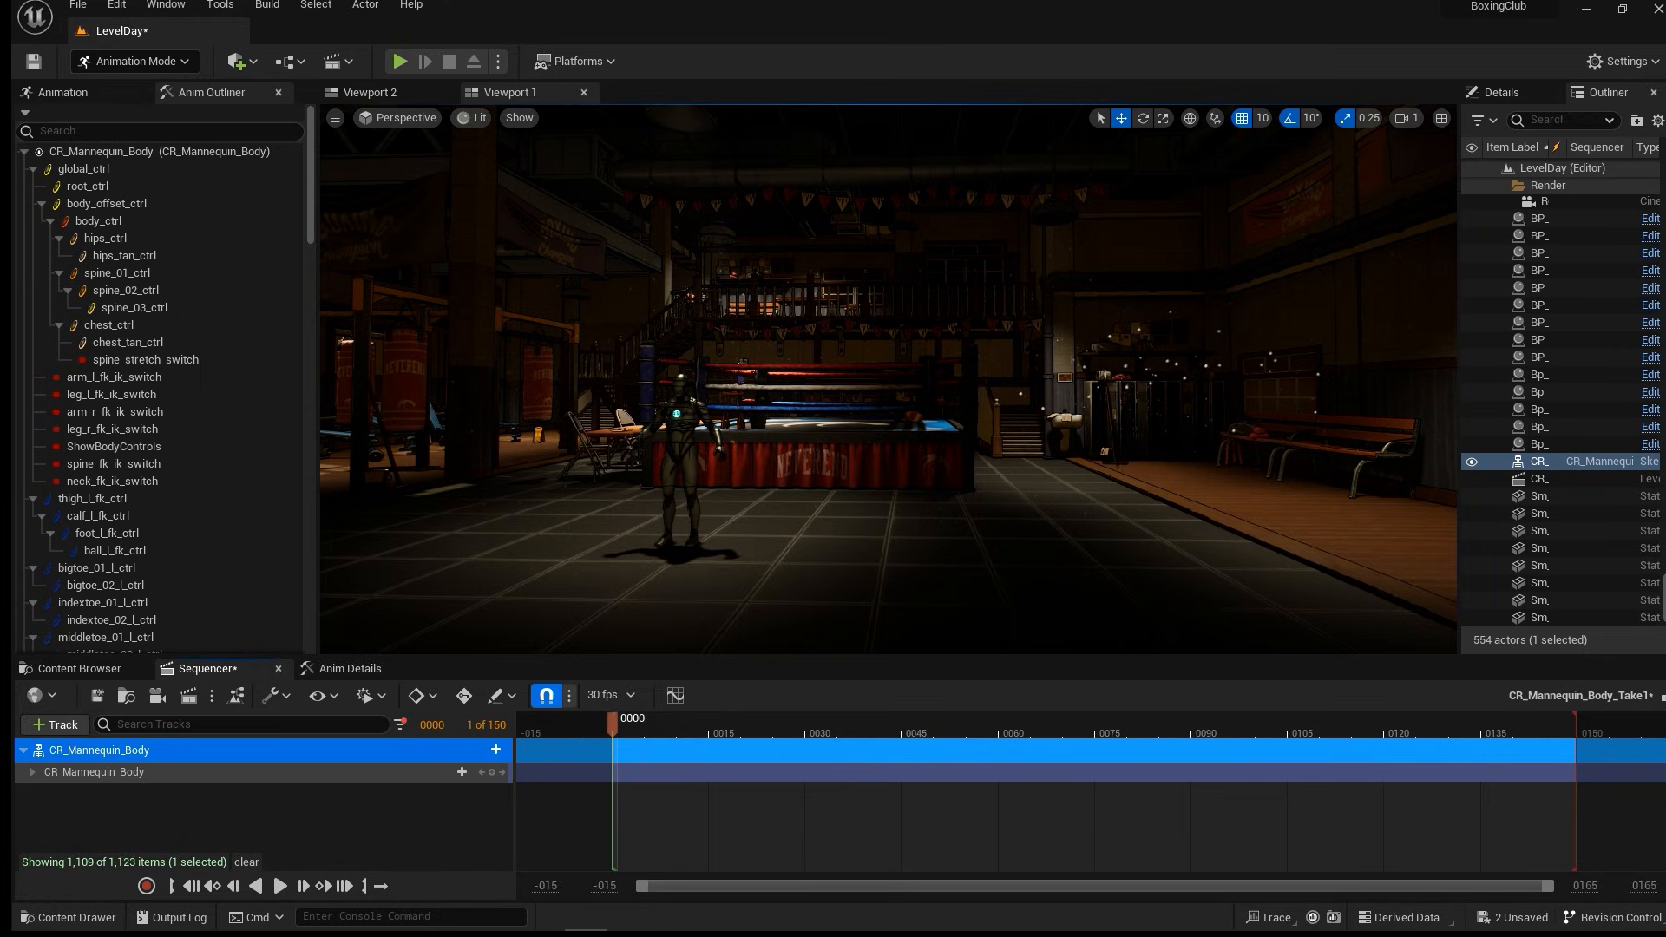
key(w)
right_drag(849, 526, 849, 527)
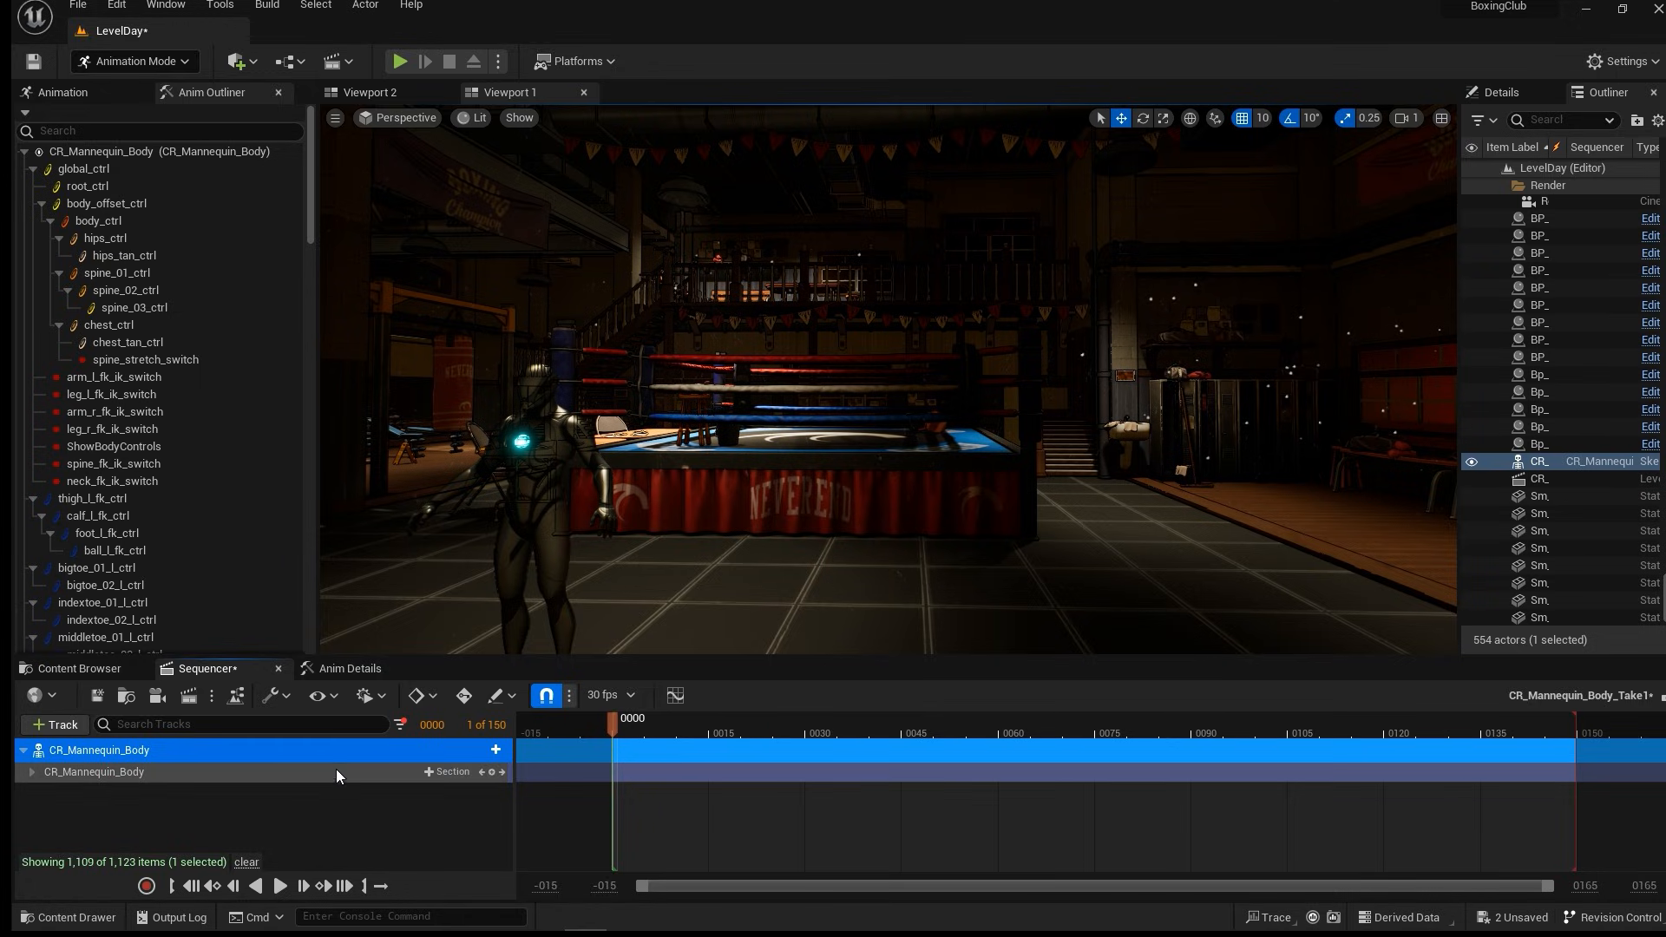
Examine the mannequin's control tracks in Sequencer and its control hierarchy in the Anim Outliner, including the left leg and toe controls.
click(32, 772)
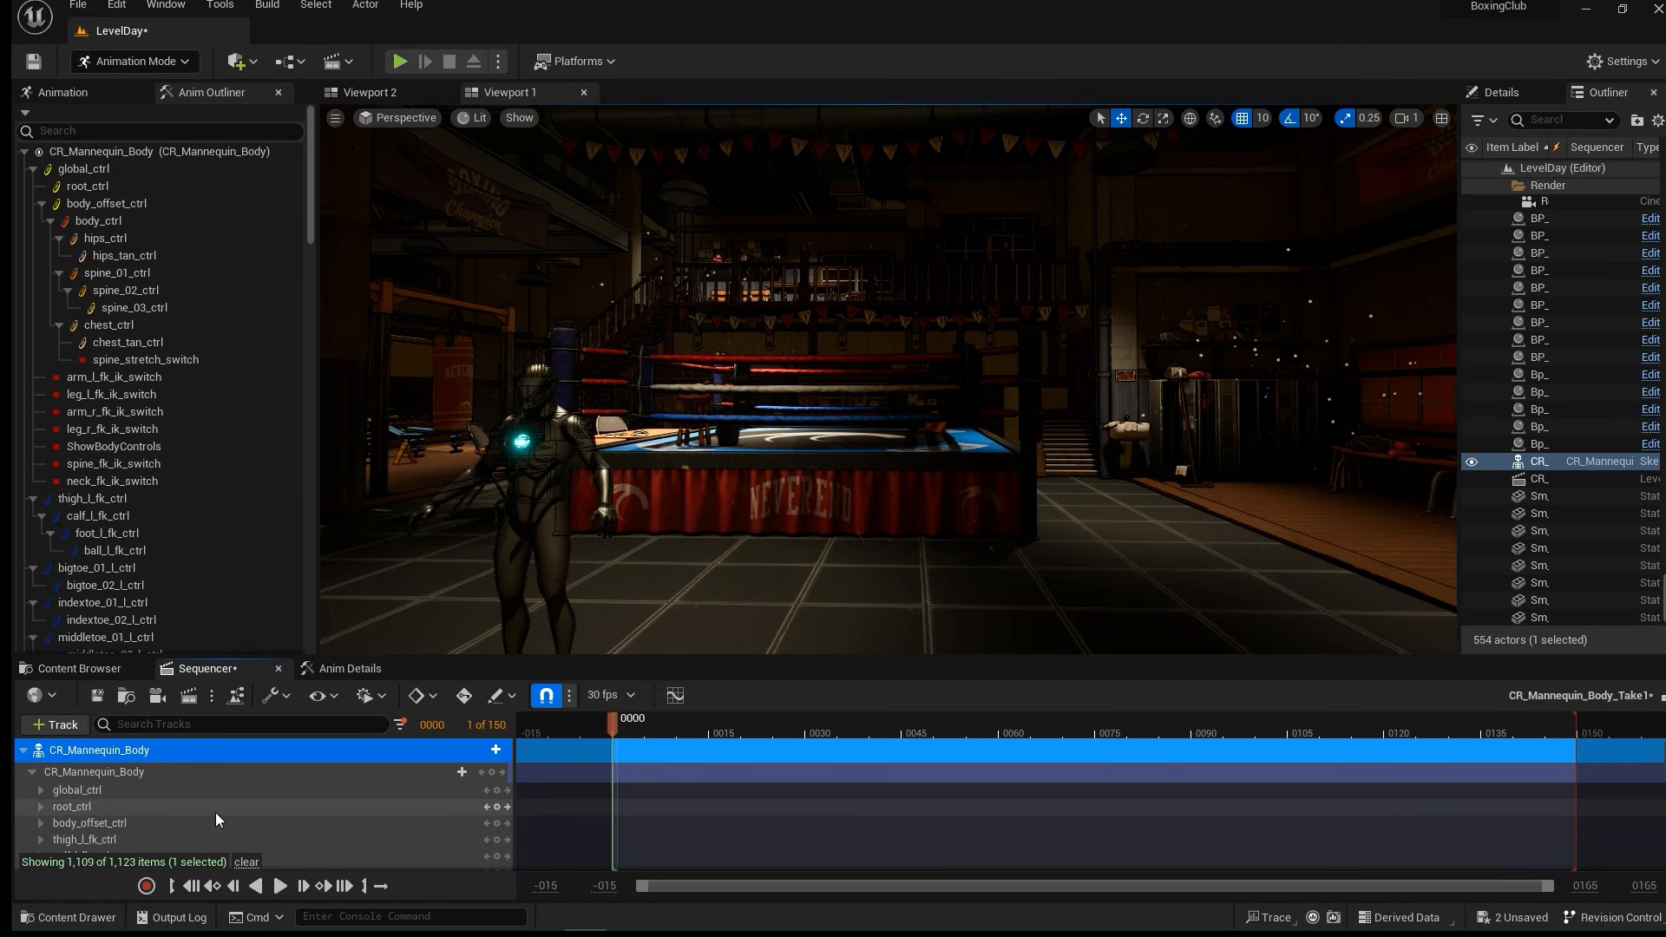
click(40, 790)
scroll(351, 794, down, 1)
scroll(71, 790, up, 1)
click(41, 791)
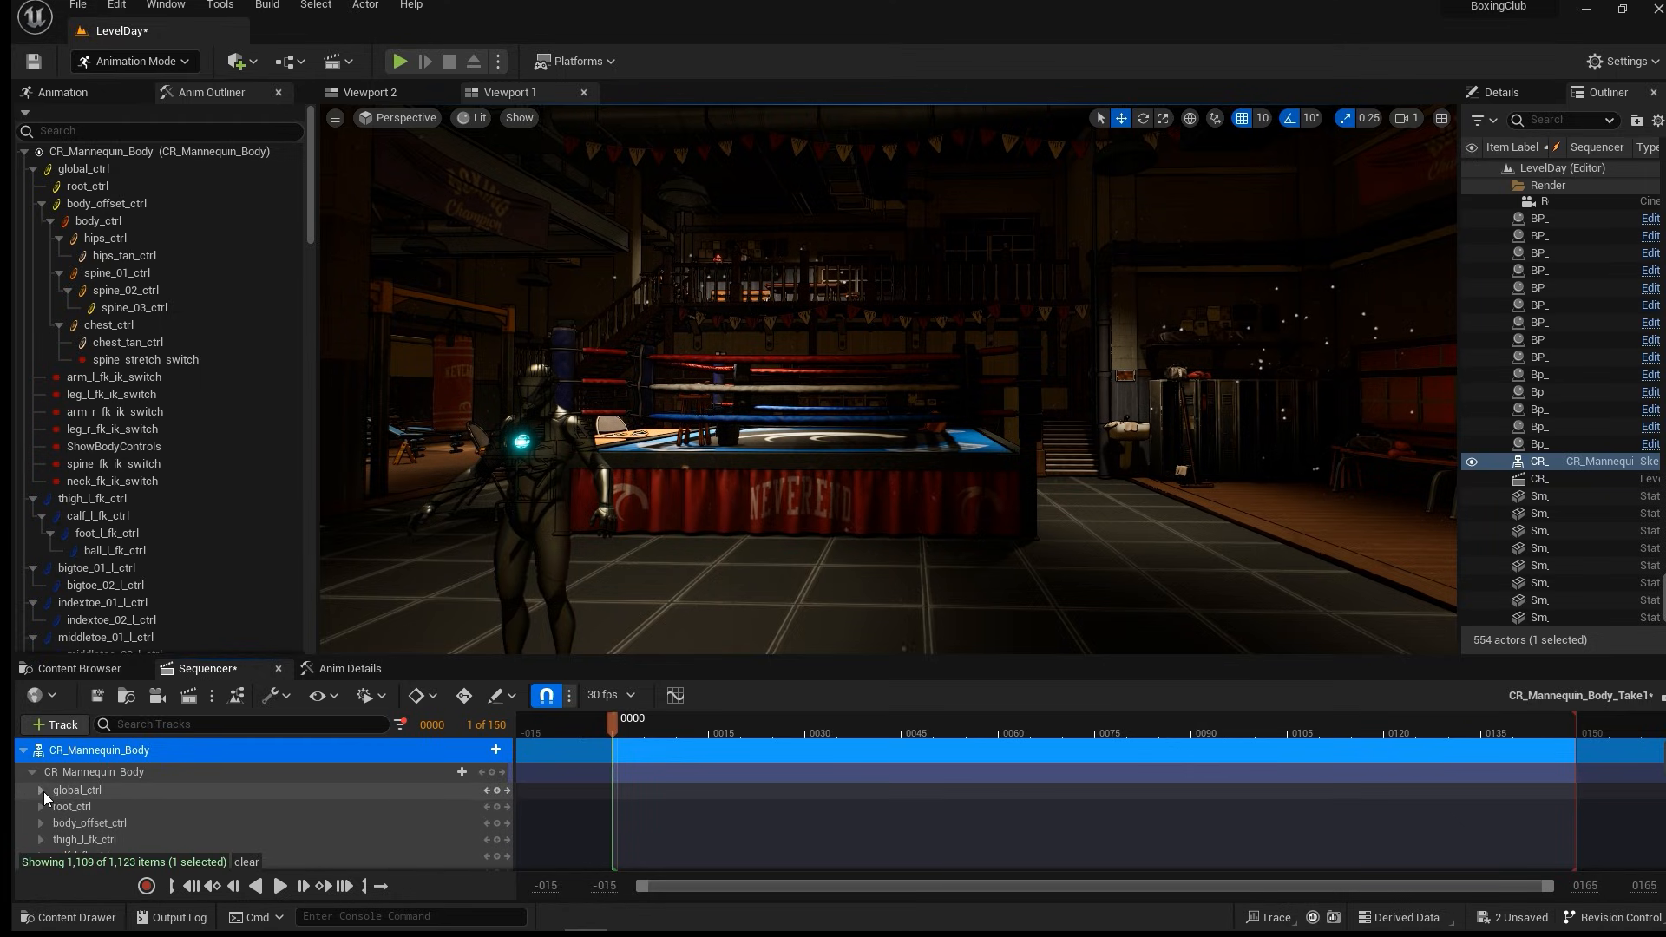
scroll(43, 792, down, 5)
scroll(78, 791, up, 5)
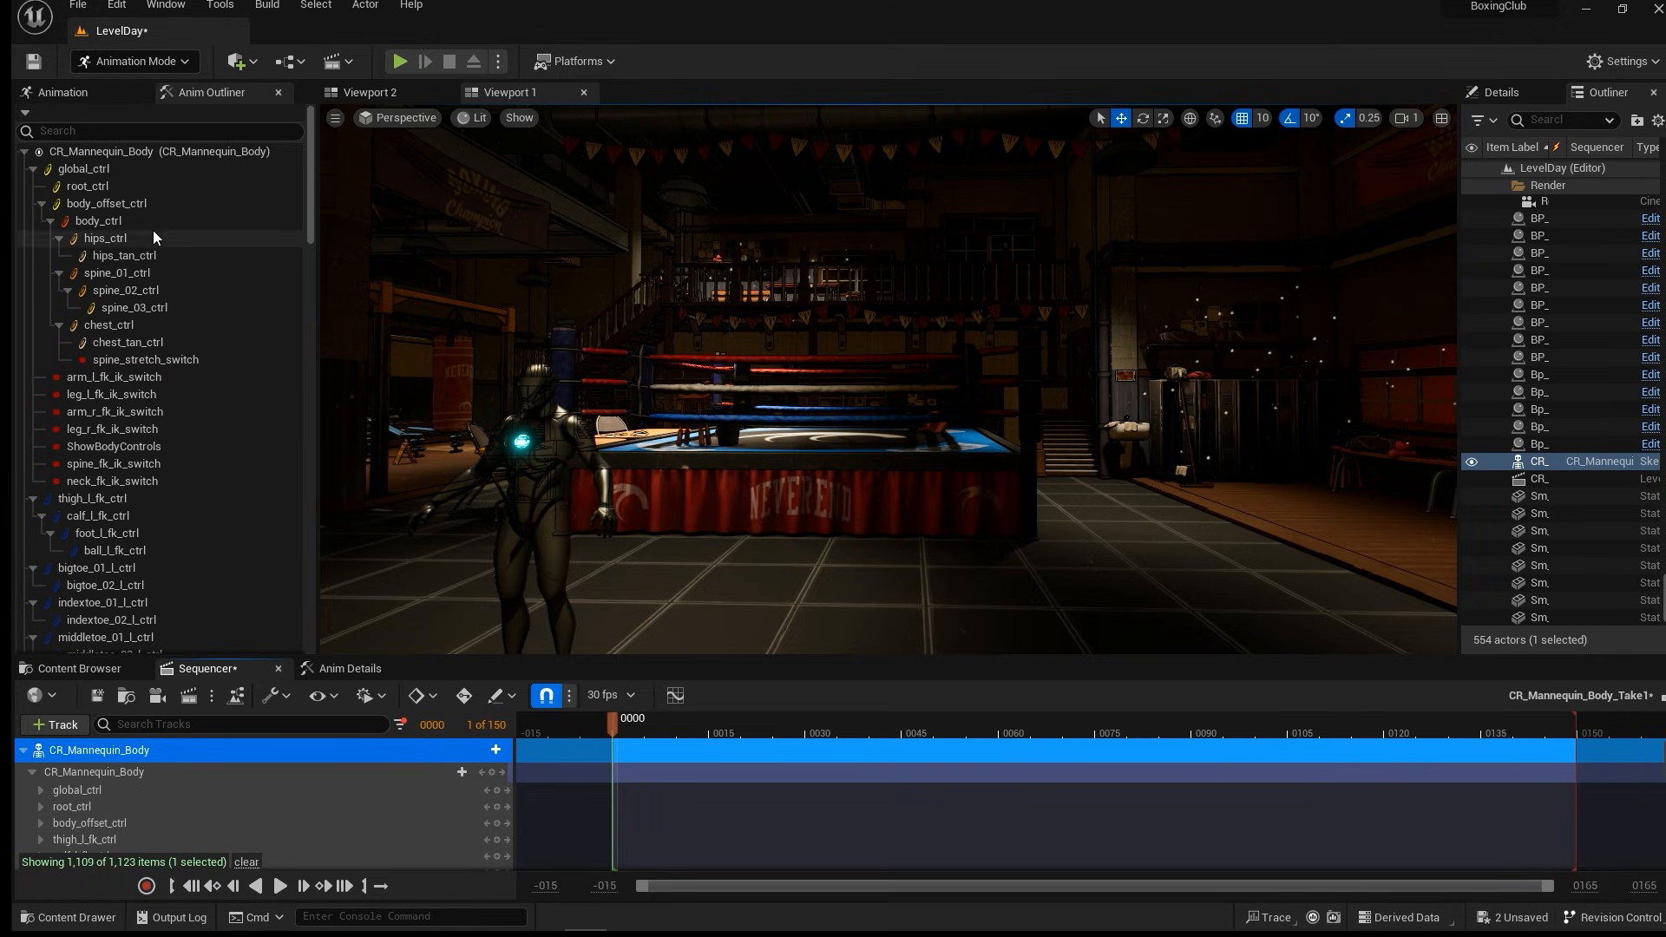
scroll(123, 446, down, 4)
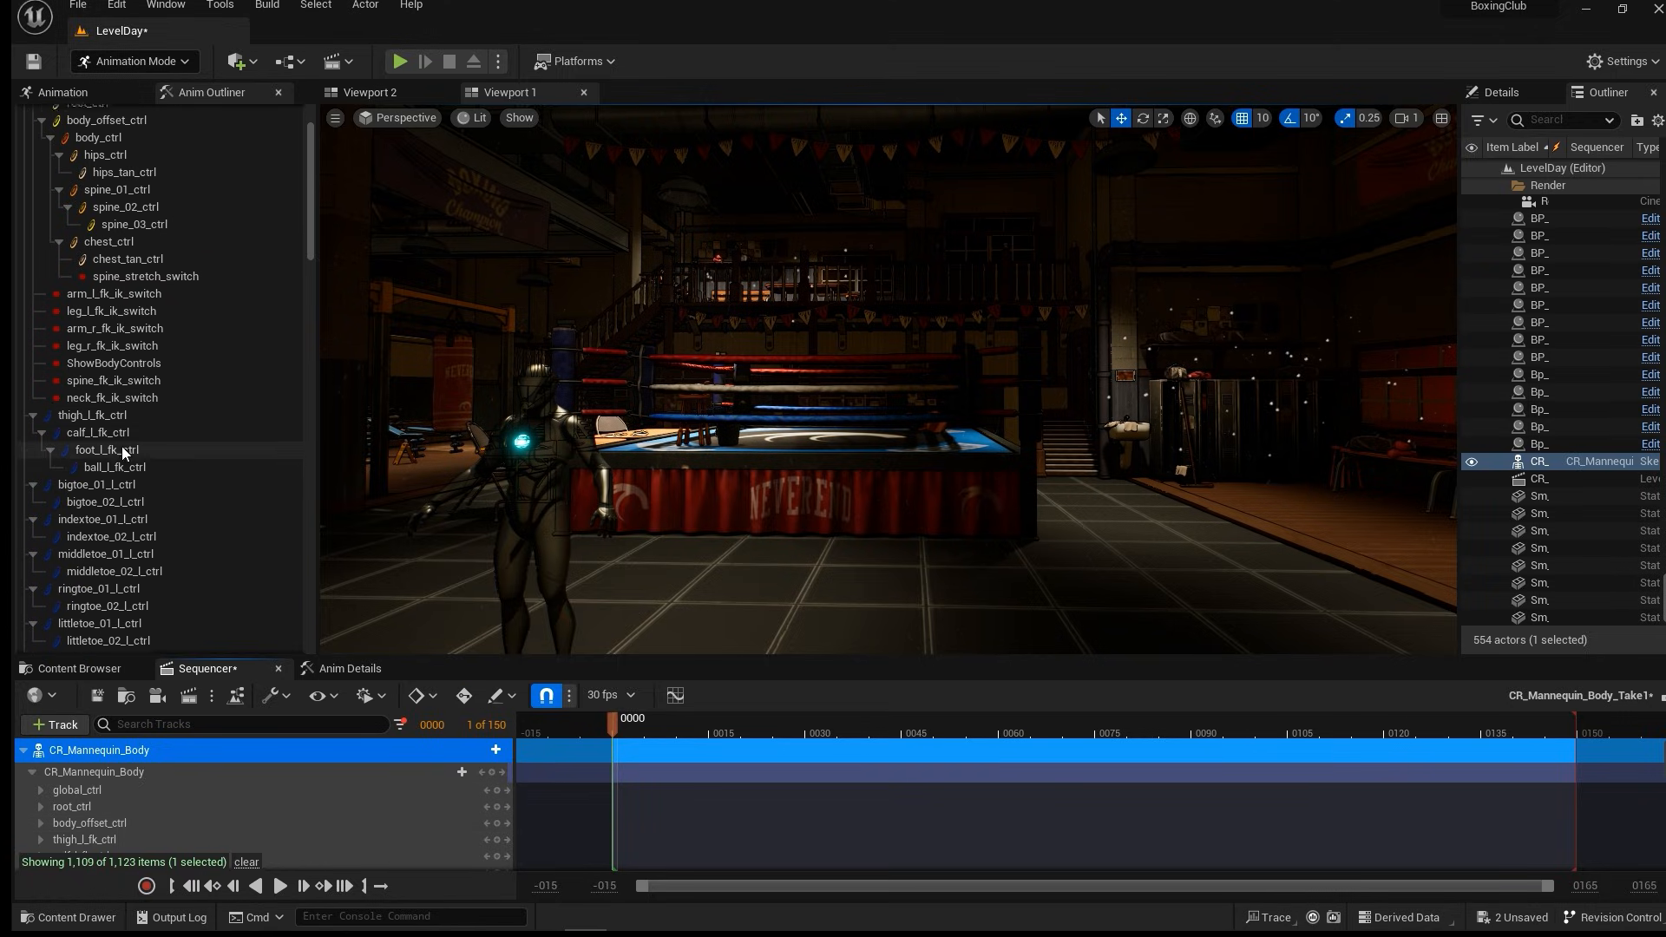
click(121, 440)
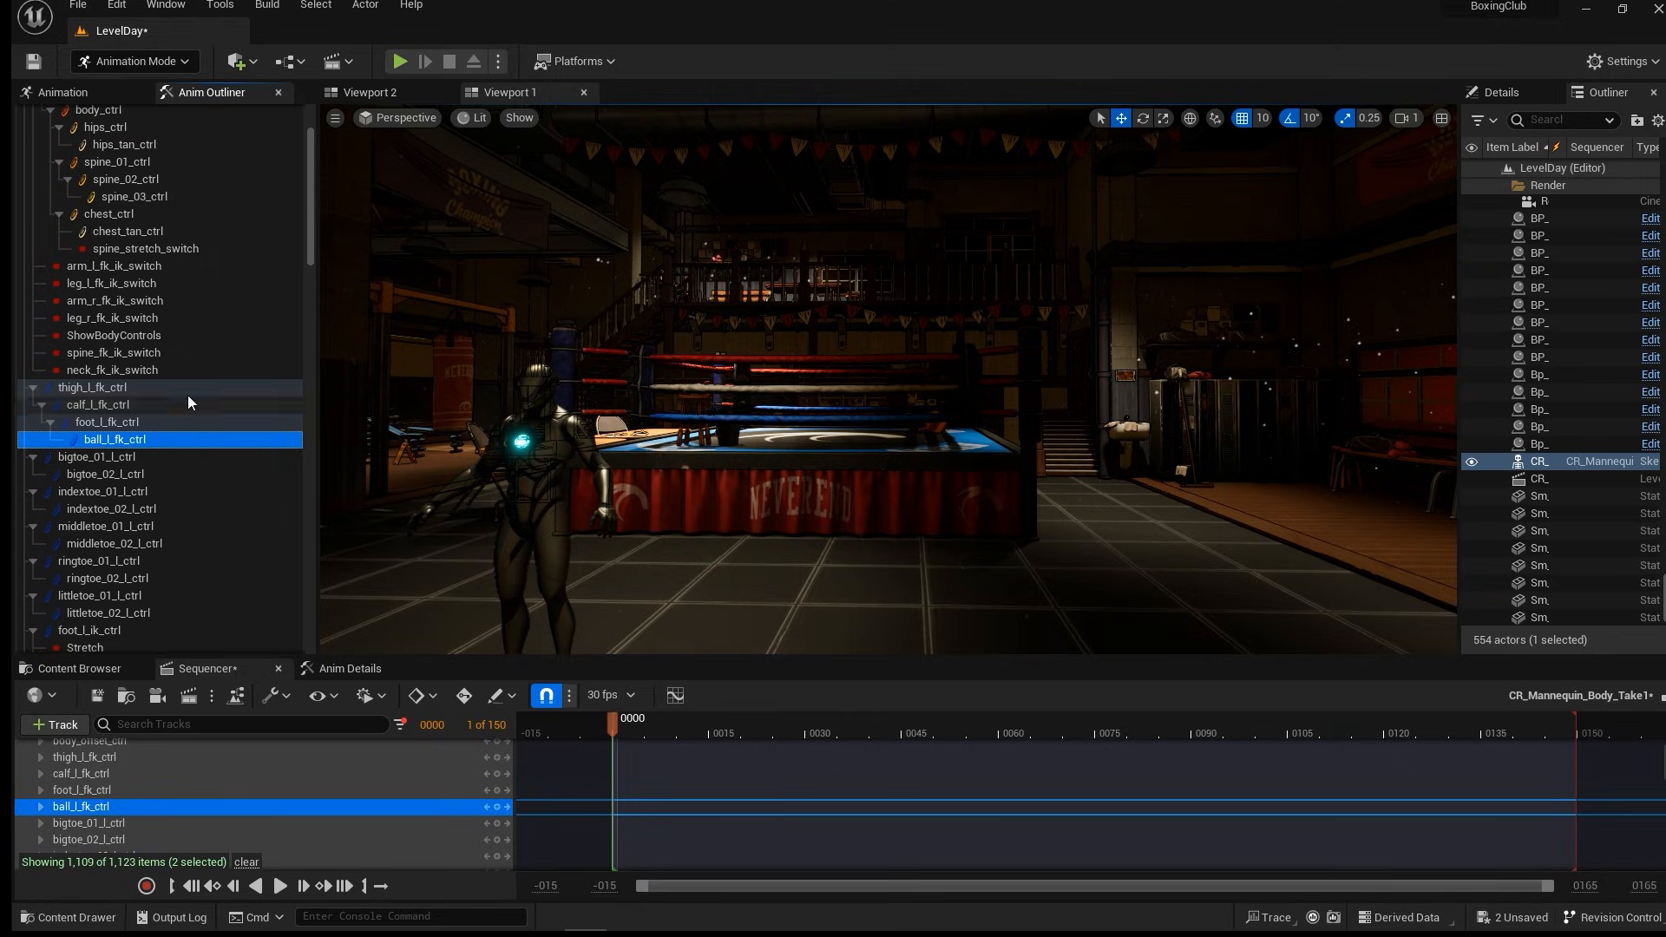
scroll(202, 554, down, 2)
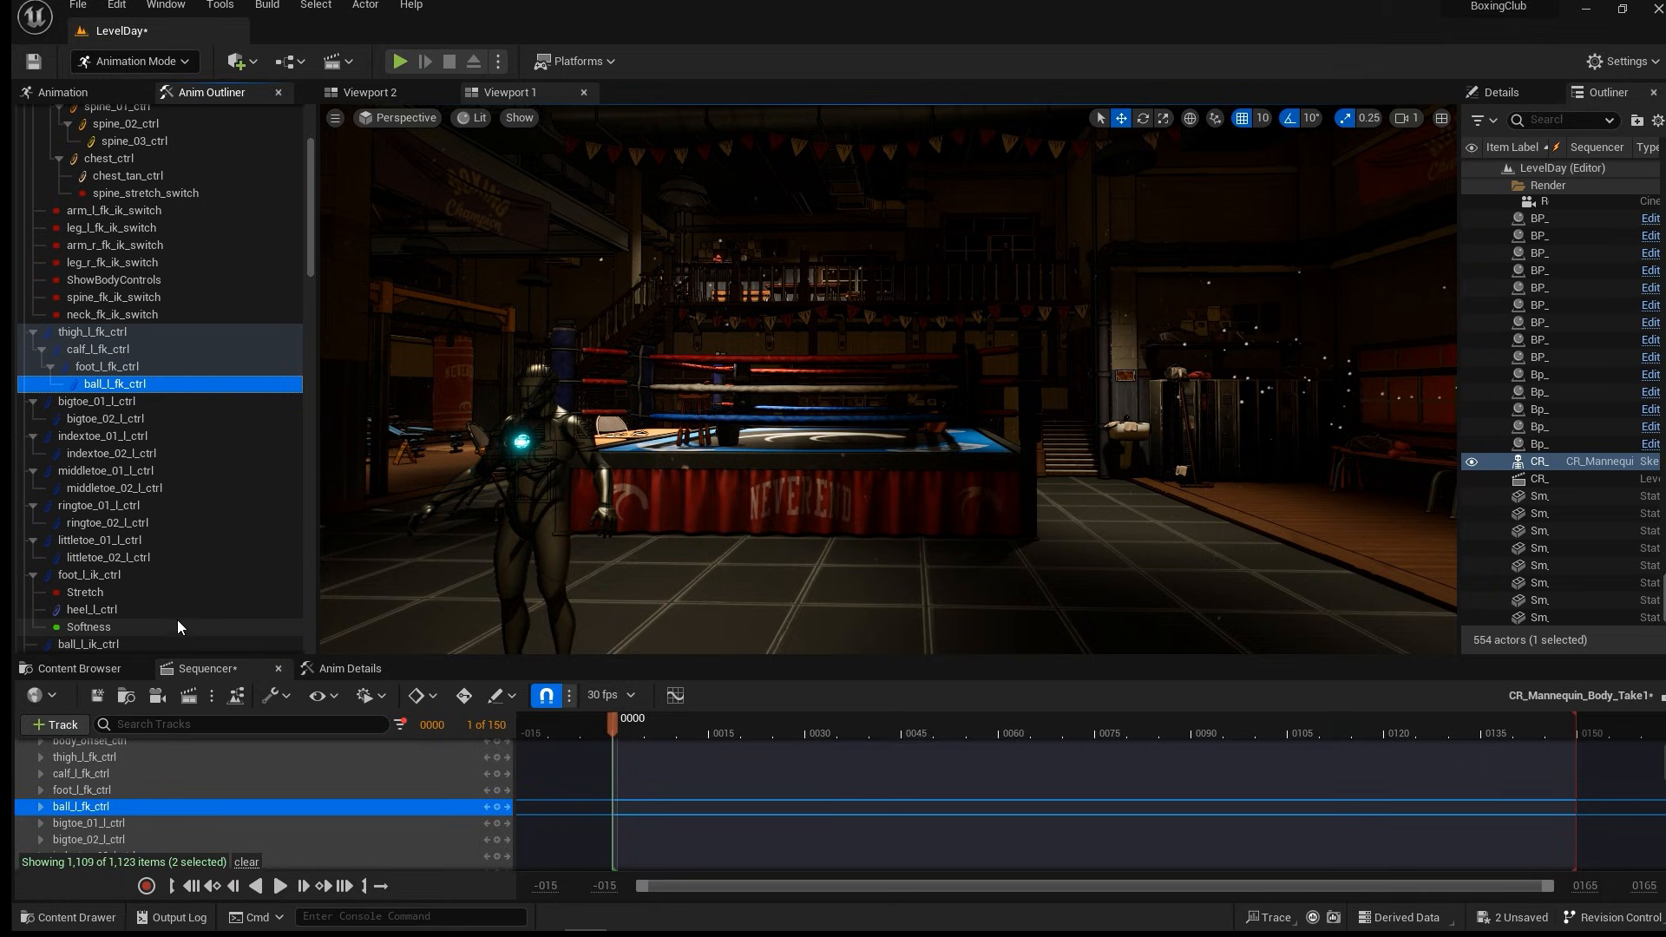
scroll(171, 562, down, 5)
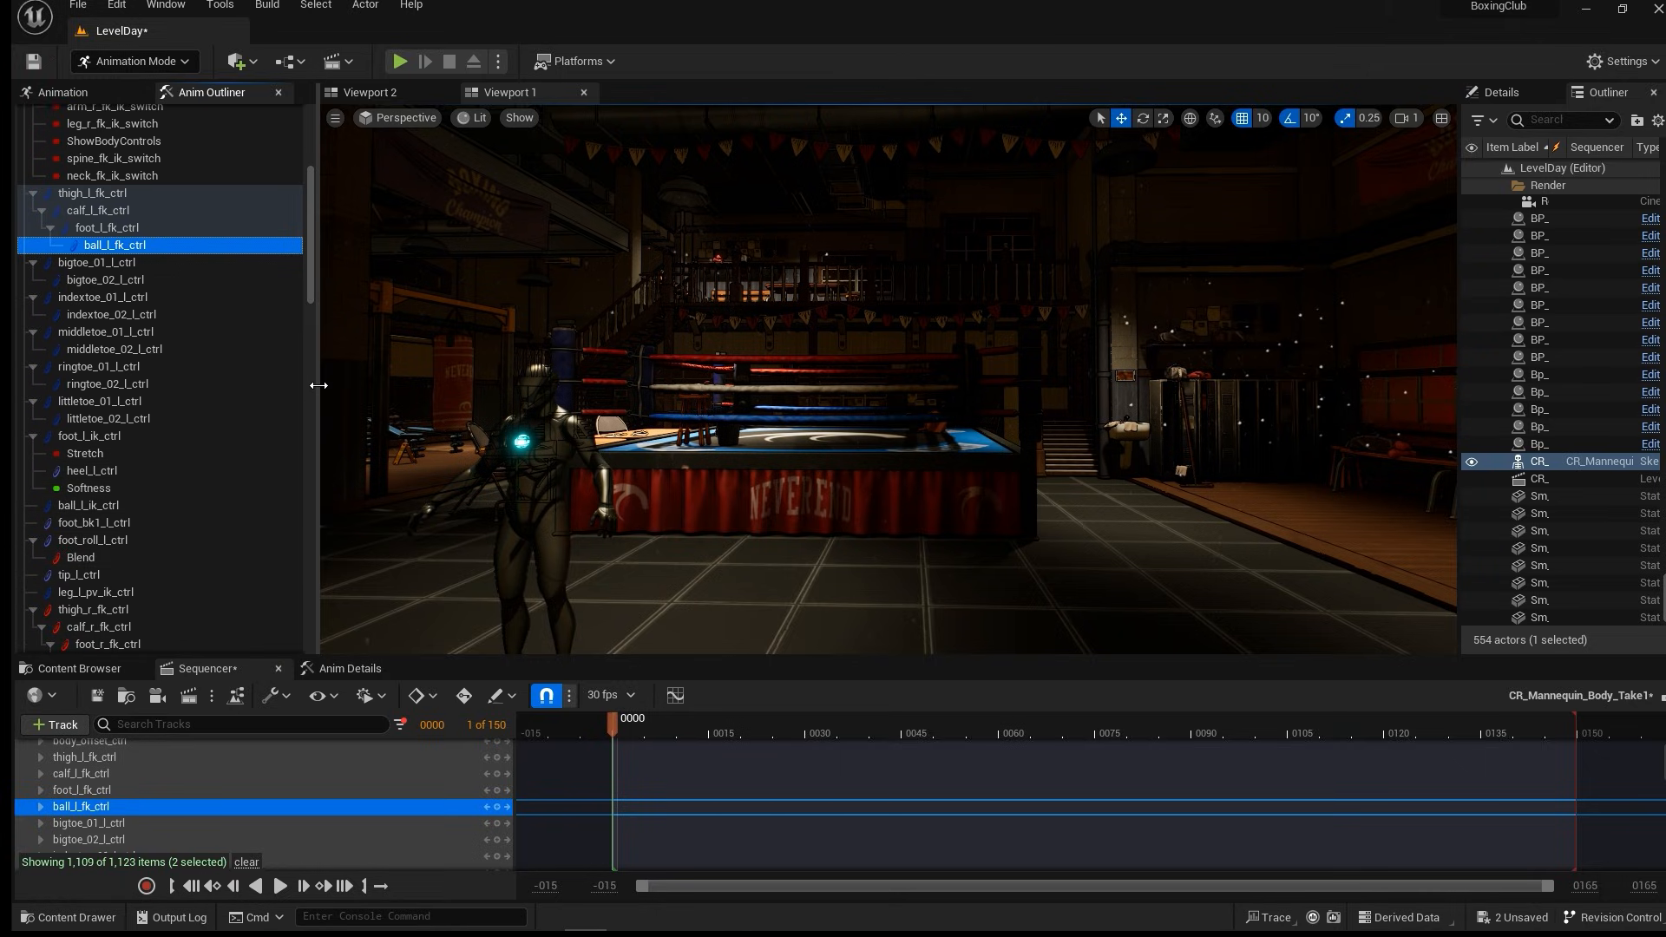
Narrow the Anim Outliner and widen the Outliner slightly so that its columns are easier to read.
drag(319, 385, 259, 385)
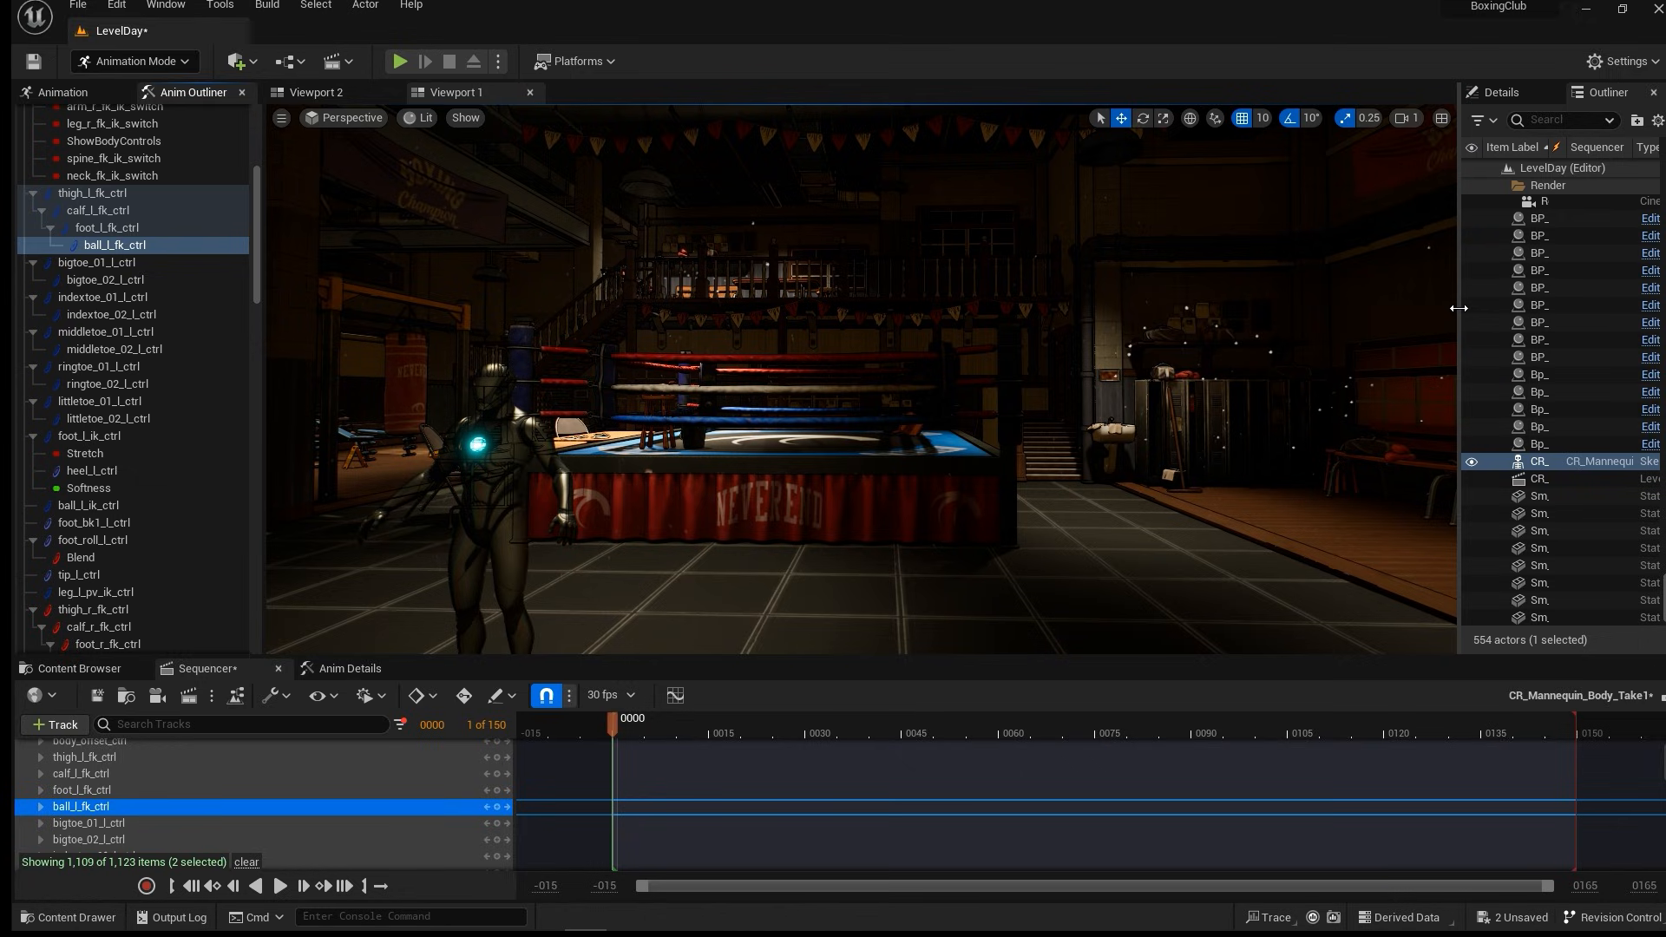
drag(1462, 305, 1313, 313)
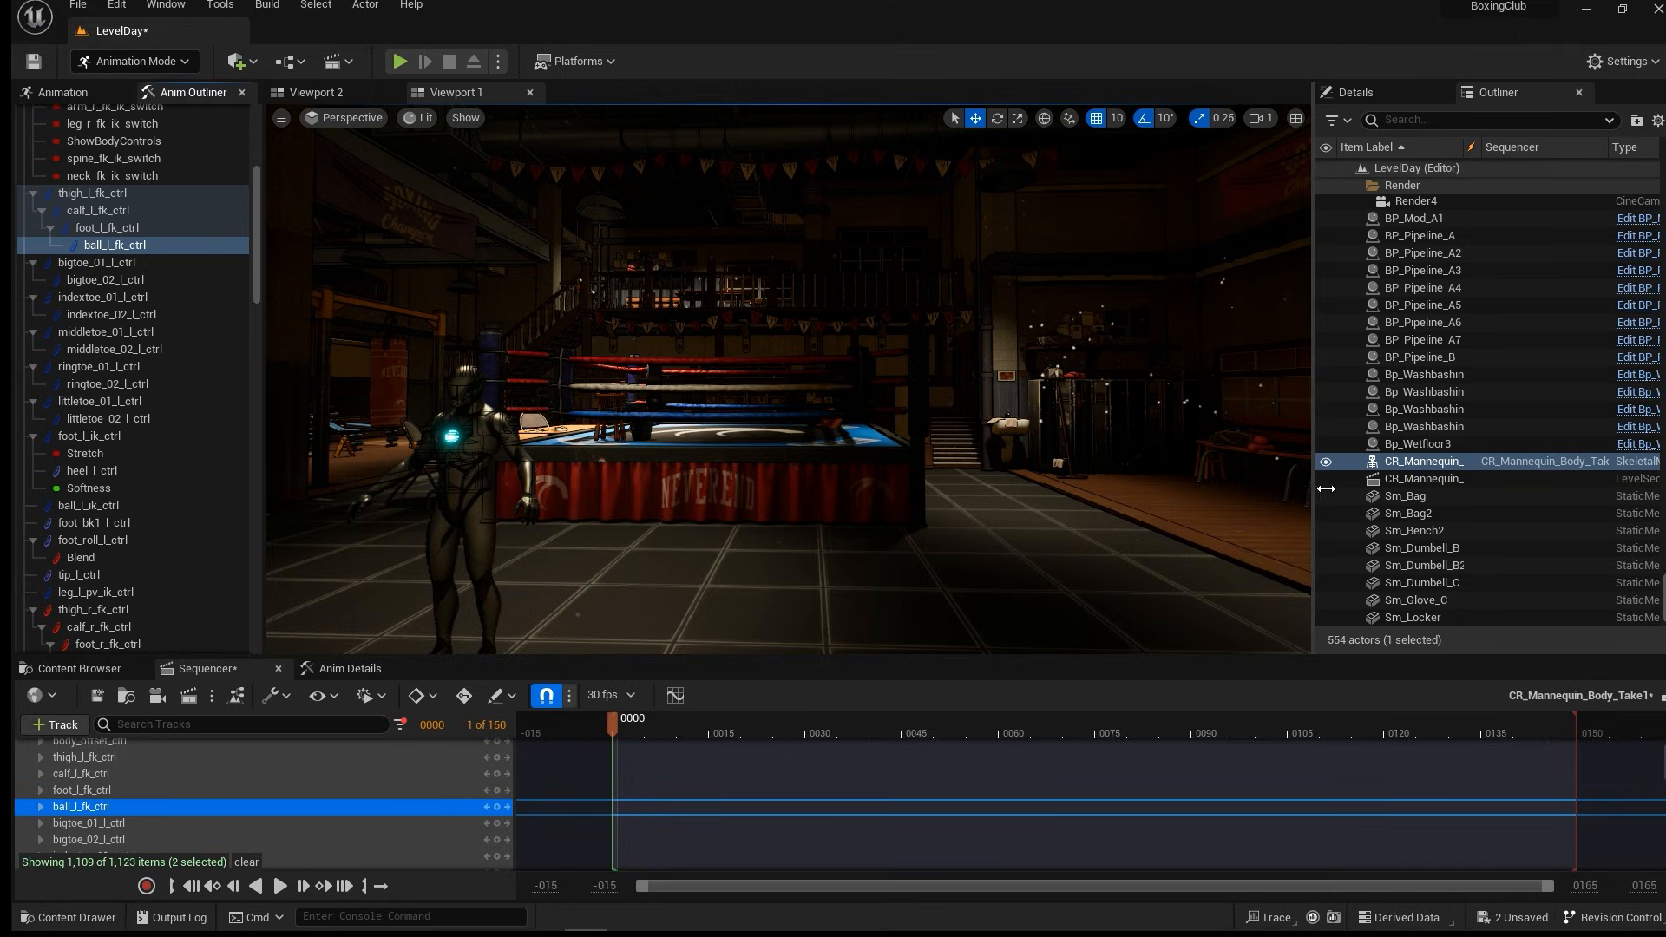
drag(1326, 489, 1396, 484)
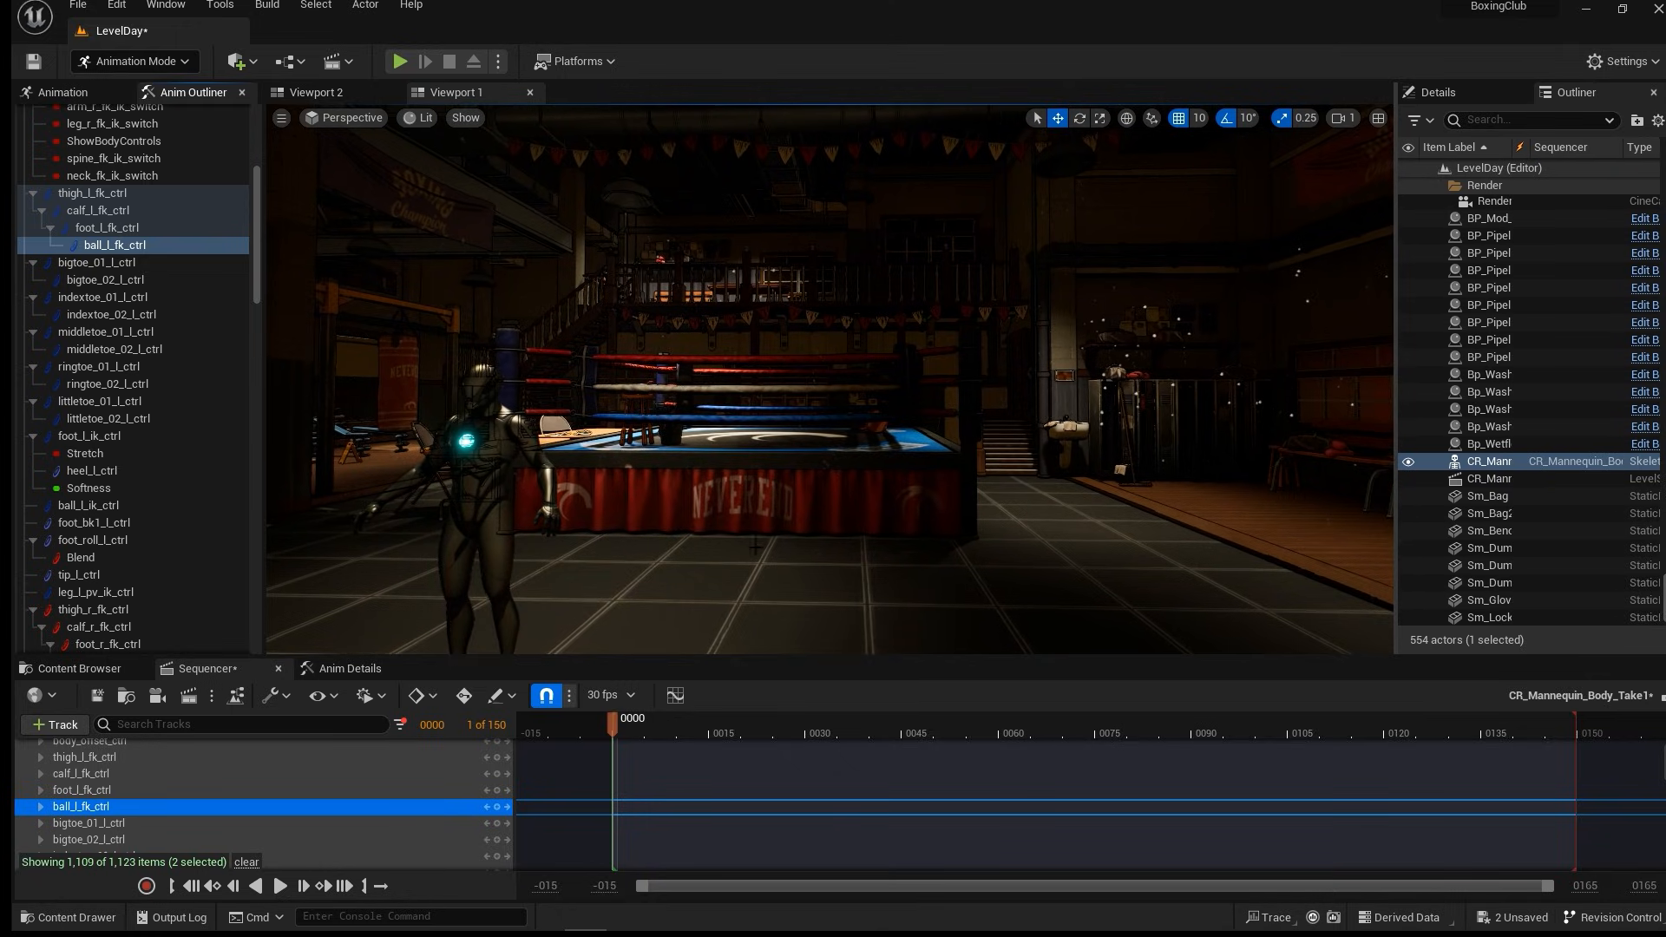
Select the mannequin in front of the ring and inspect its upper body up close.
middle_drag(740, 493, 487, 588)
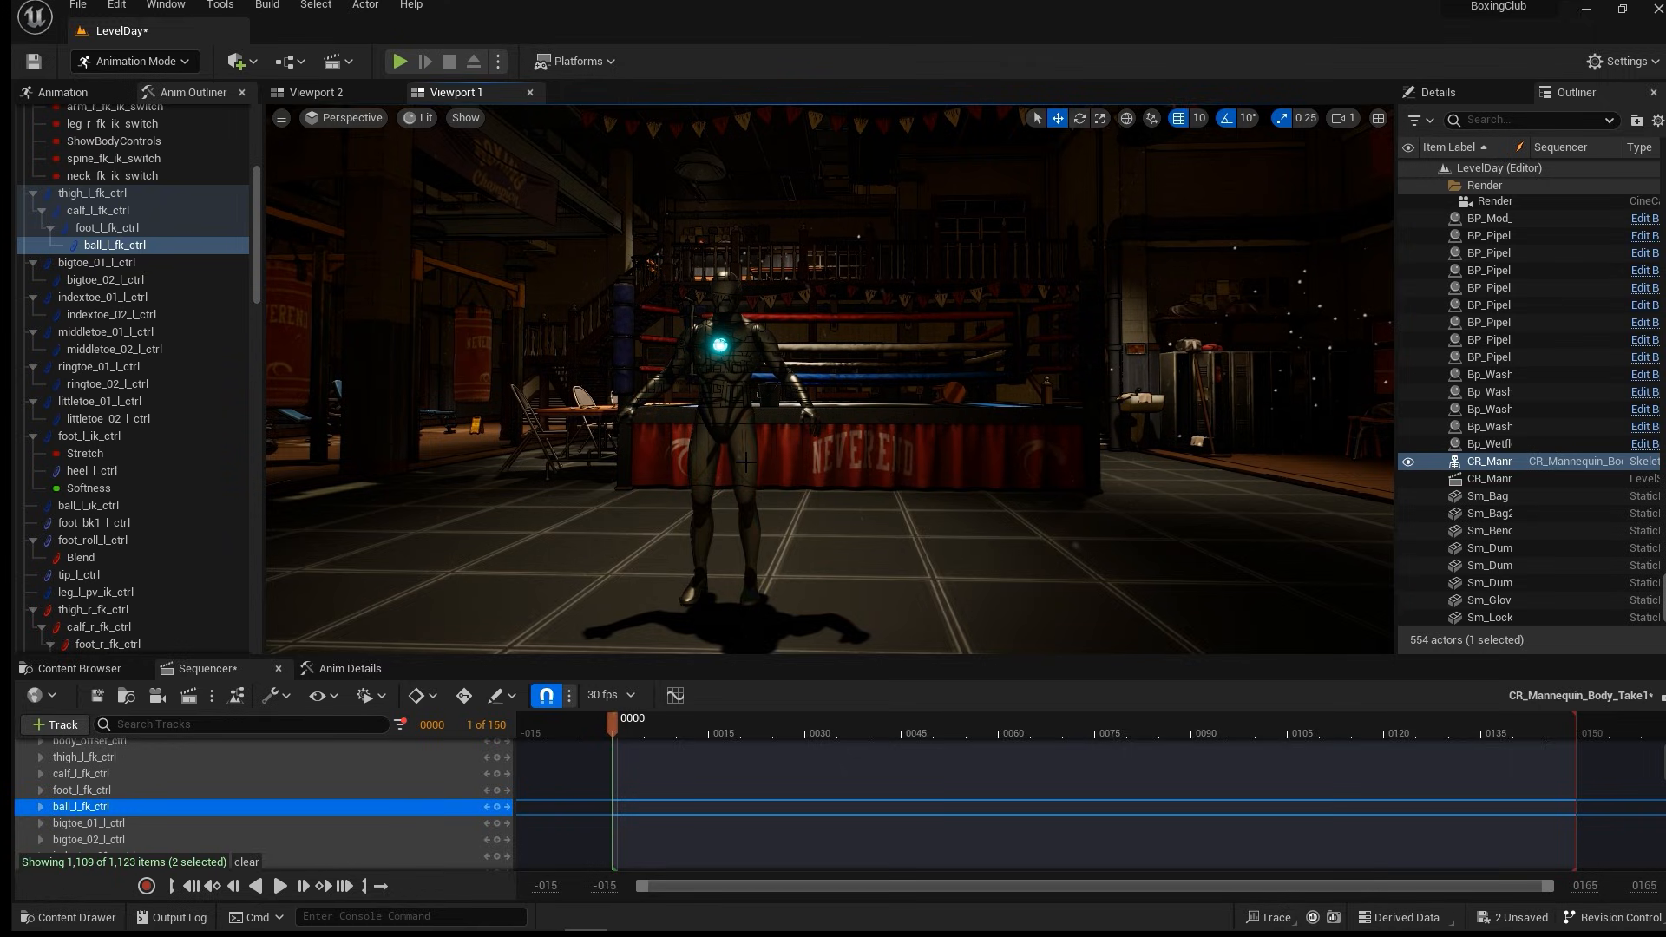
click(746, 420)
scroll(880, 500, up, 7)
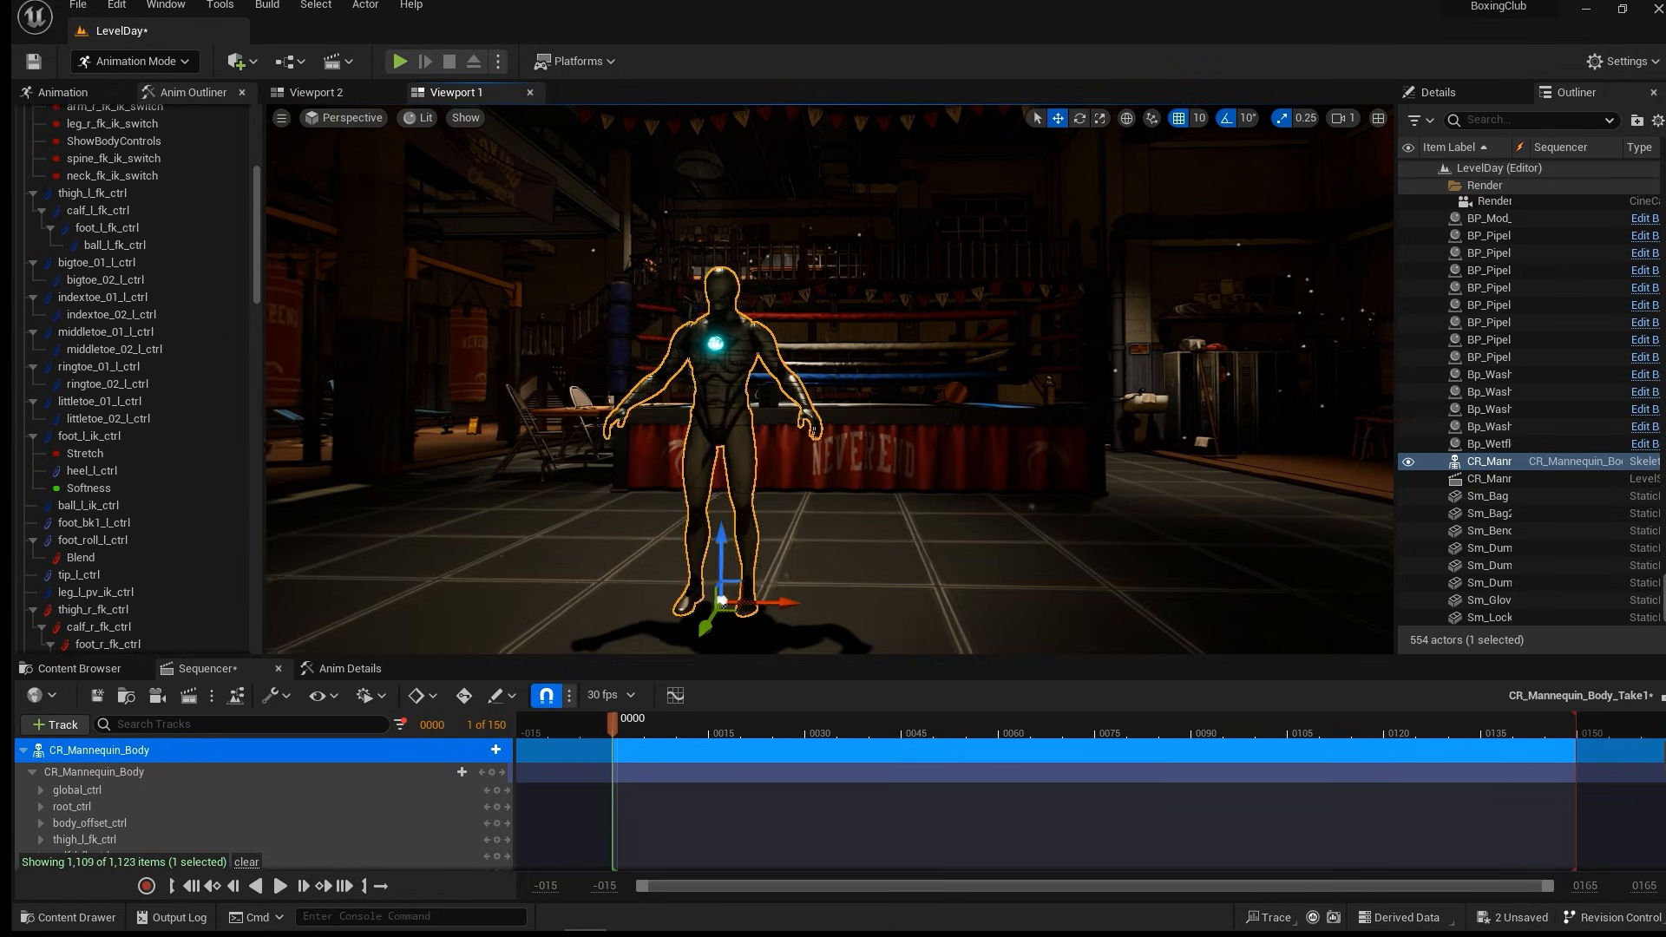
middle_drag(830, 474, 807, 436)
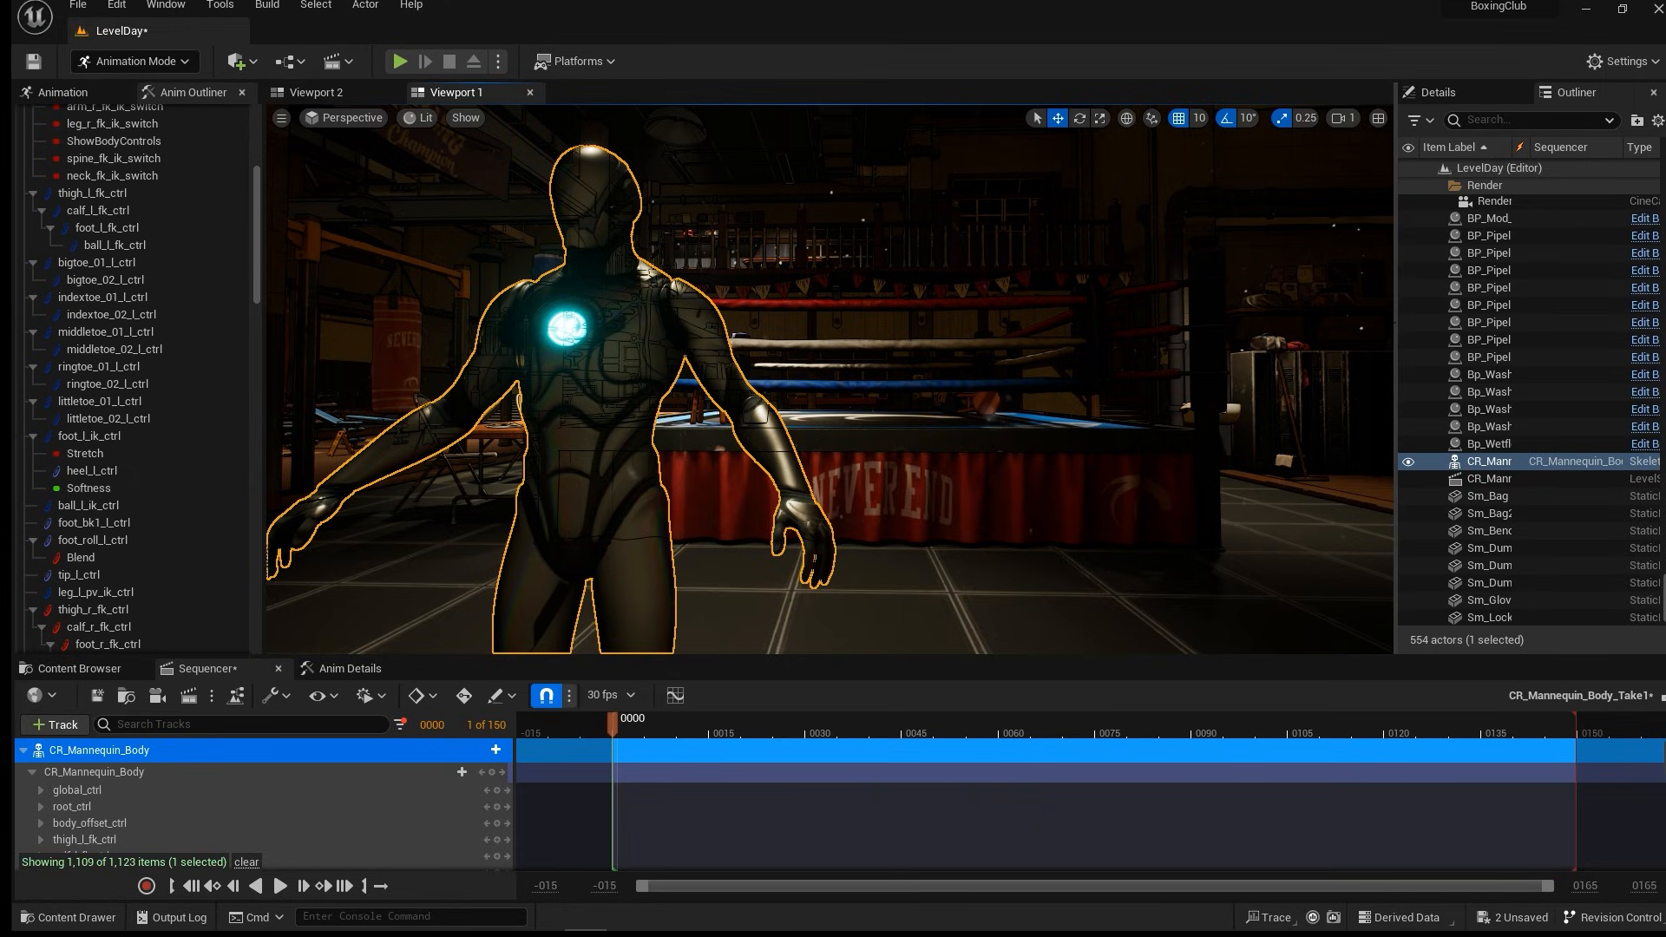
Filter a widened Outliner by "post" and hide the PPVOutline post-process volume, leaving PPVCC visible.
drag(1396, 316, 1298, 318)
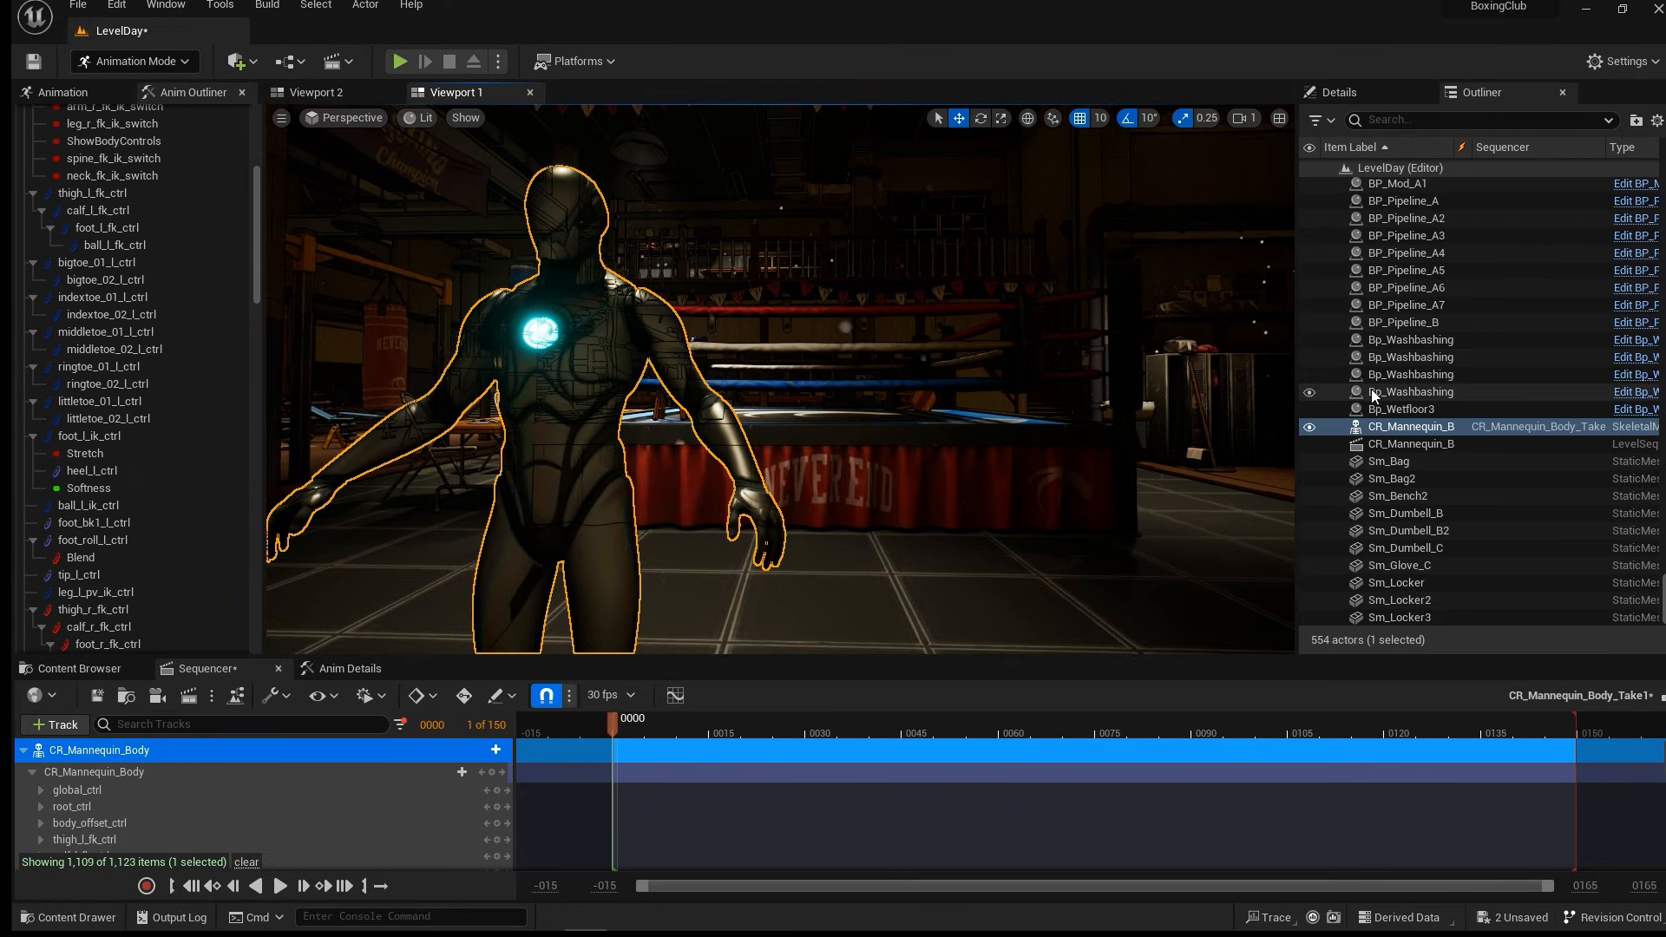
scroll(1371, 389, up, 3)
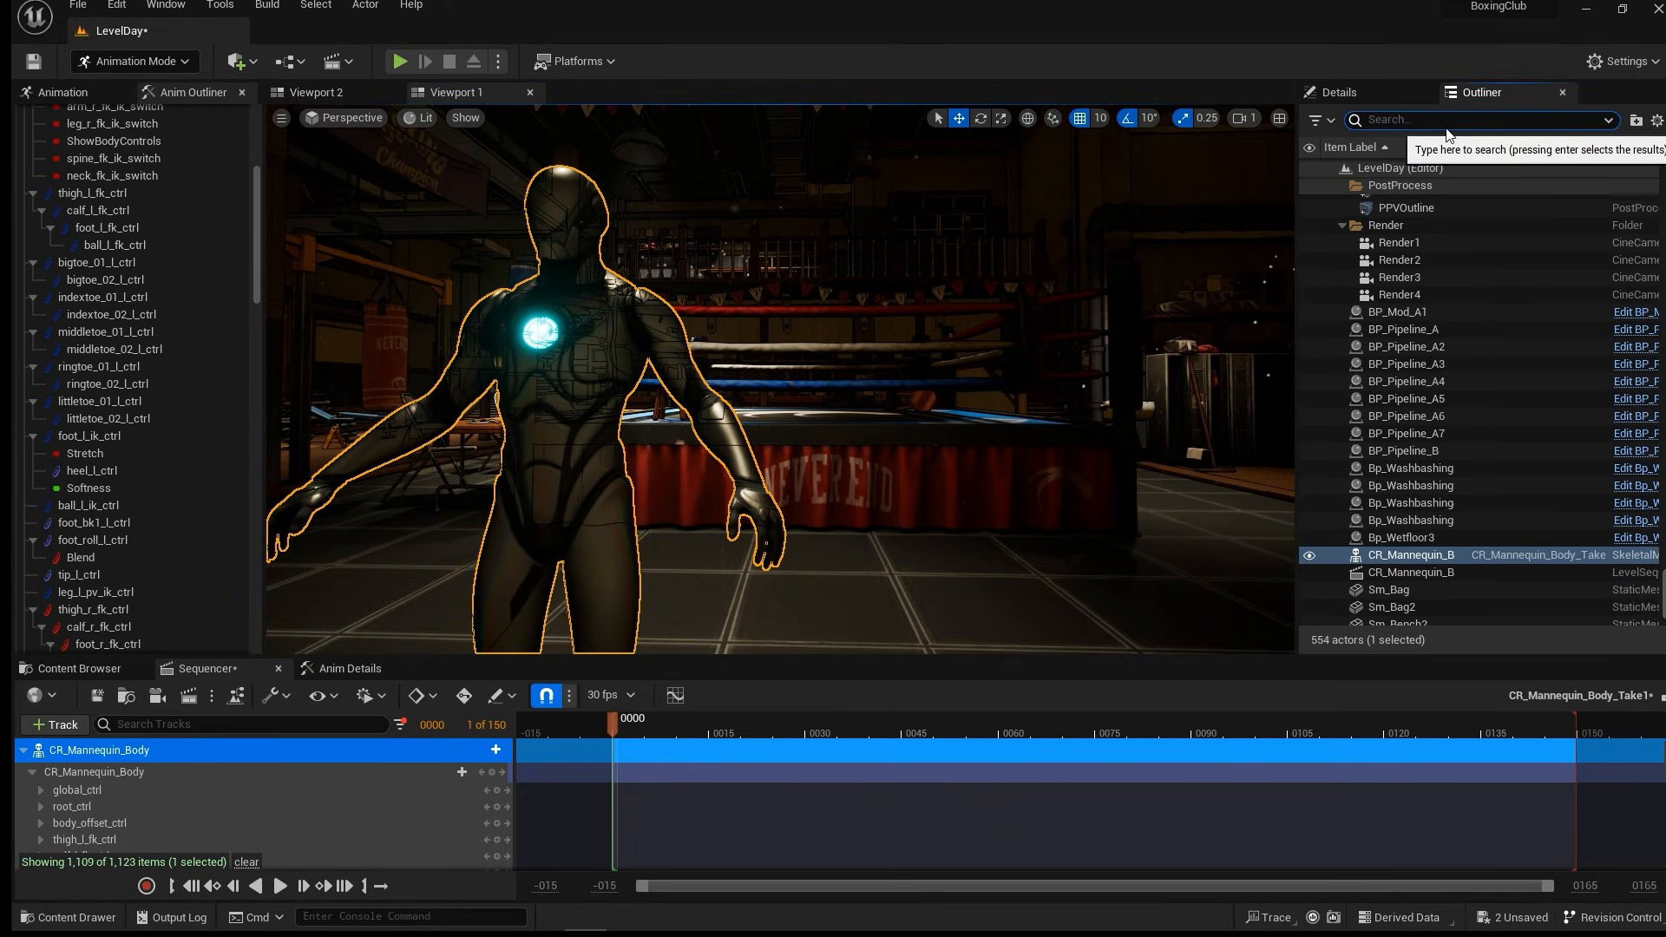
text(post)
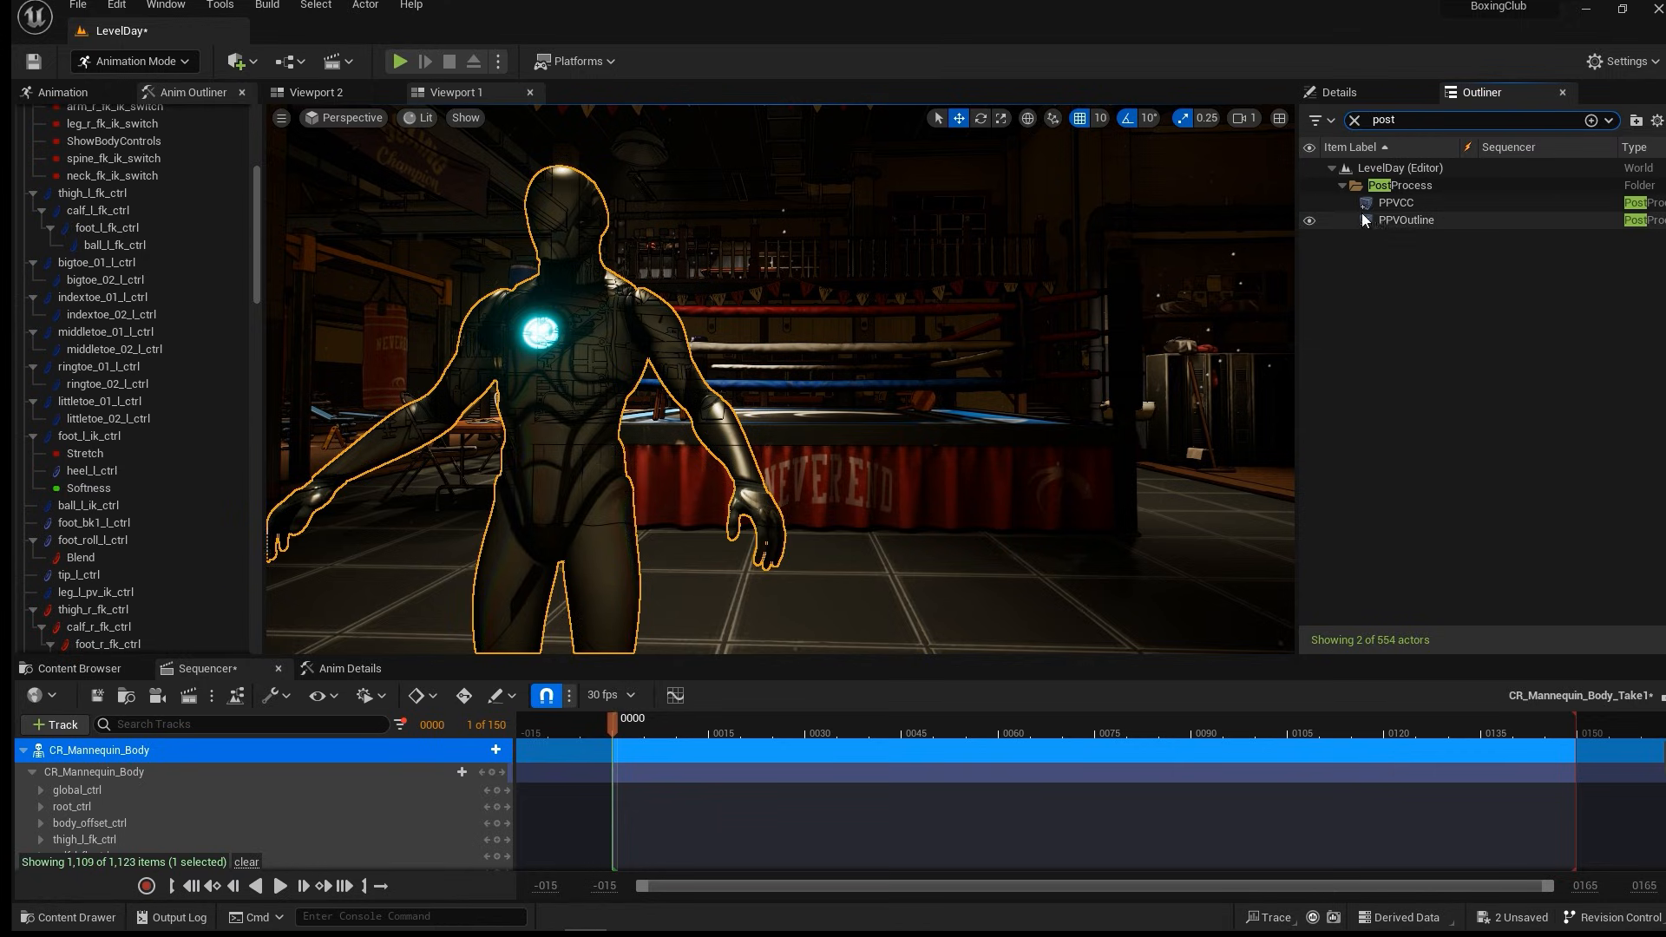
click(1310, 205)
click(1310, 205)
click(1310, 205)
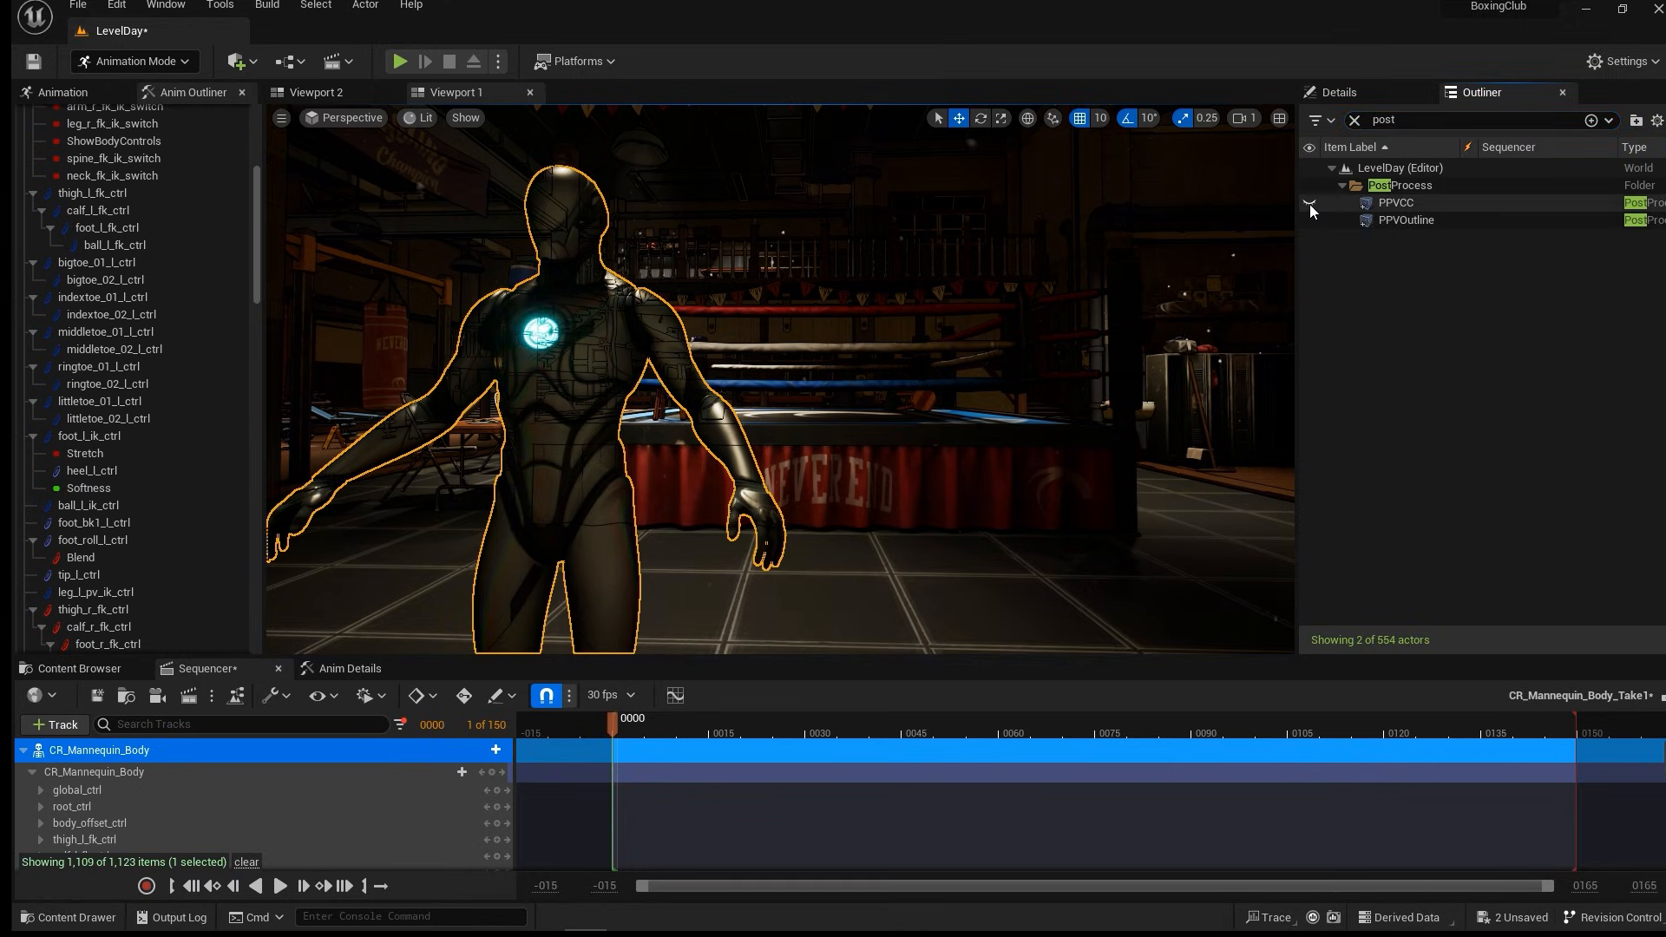
click(1310, 205)
click(1308, 222)
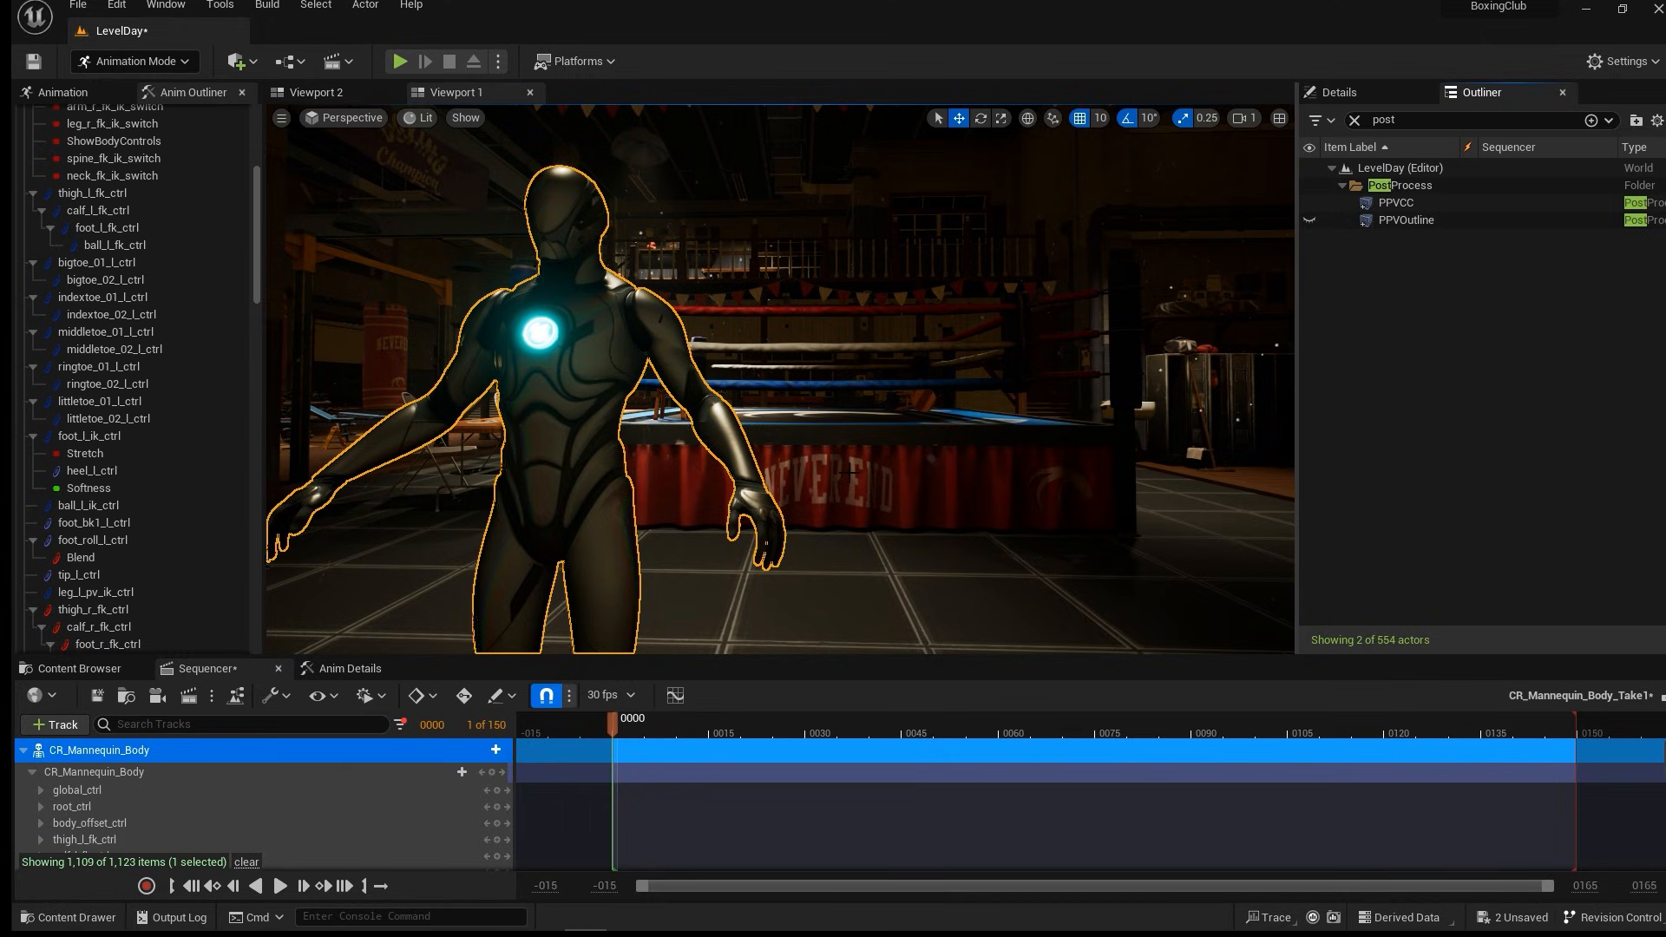
Set the sequence display rate to 24 fps (film) and frame the full mannequin in the viewport.
scroll(925, 449, down, 3)
right_drag(925, 448, 809, 399)
middle_drag(809, 399, 785, 336)
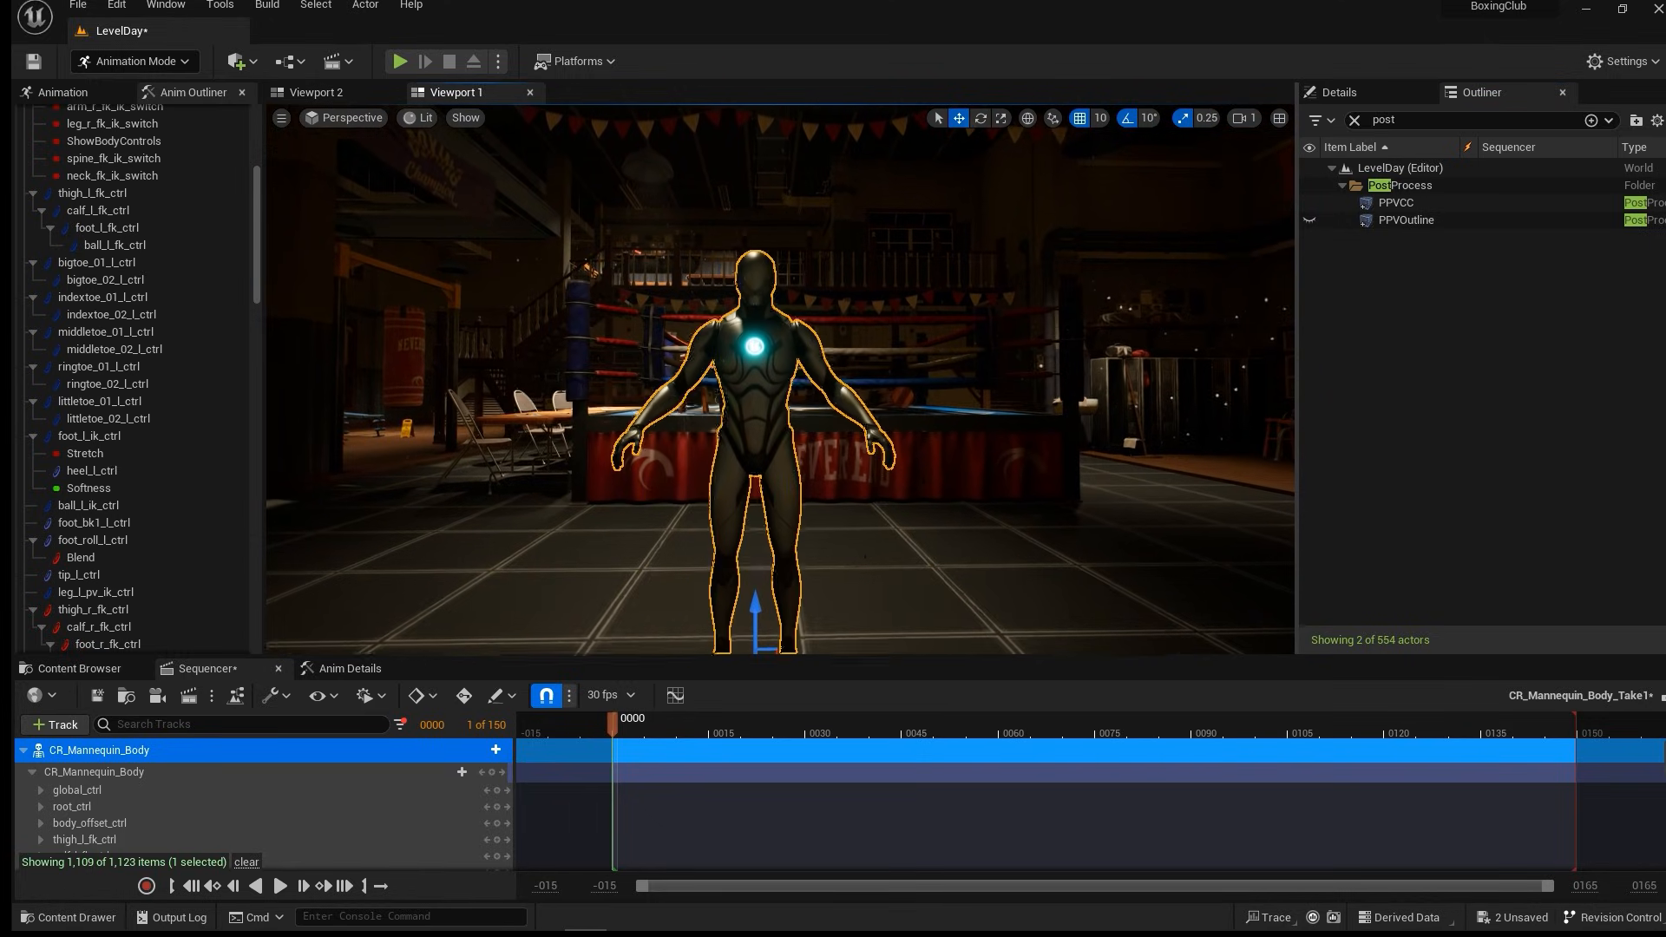
click(611, 694)
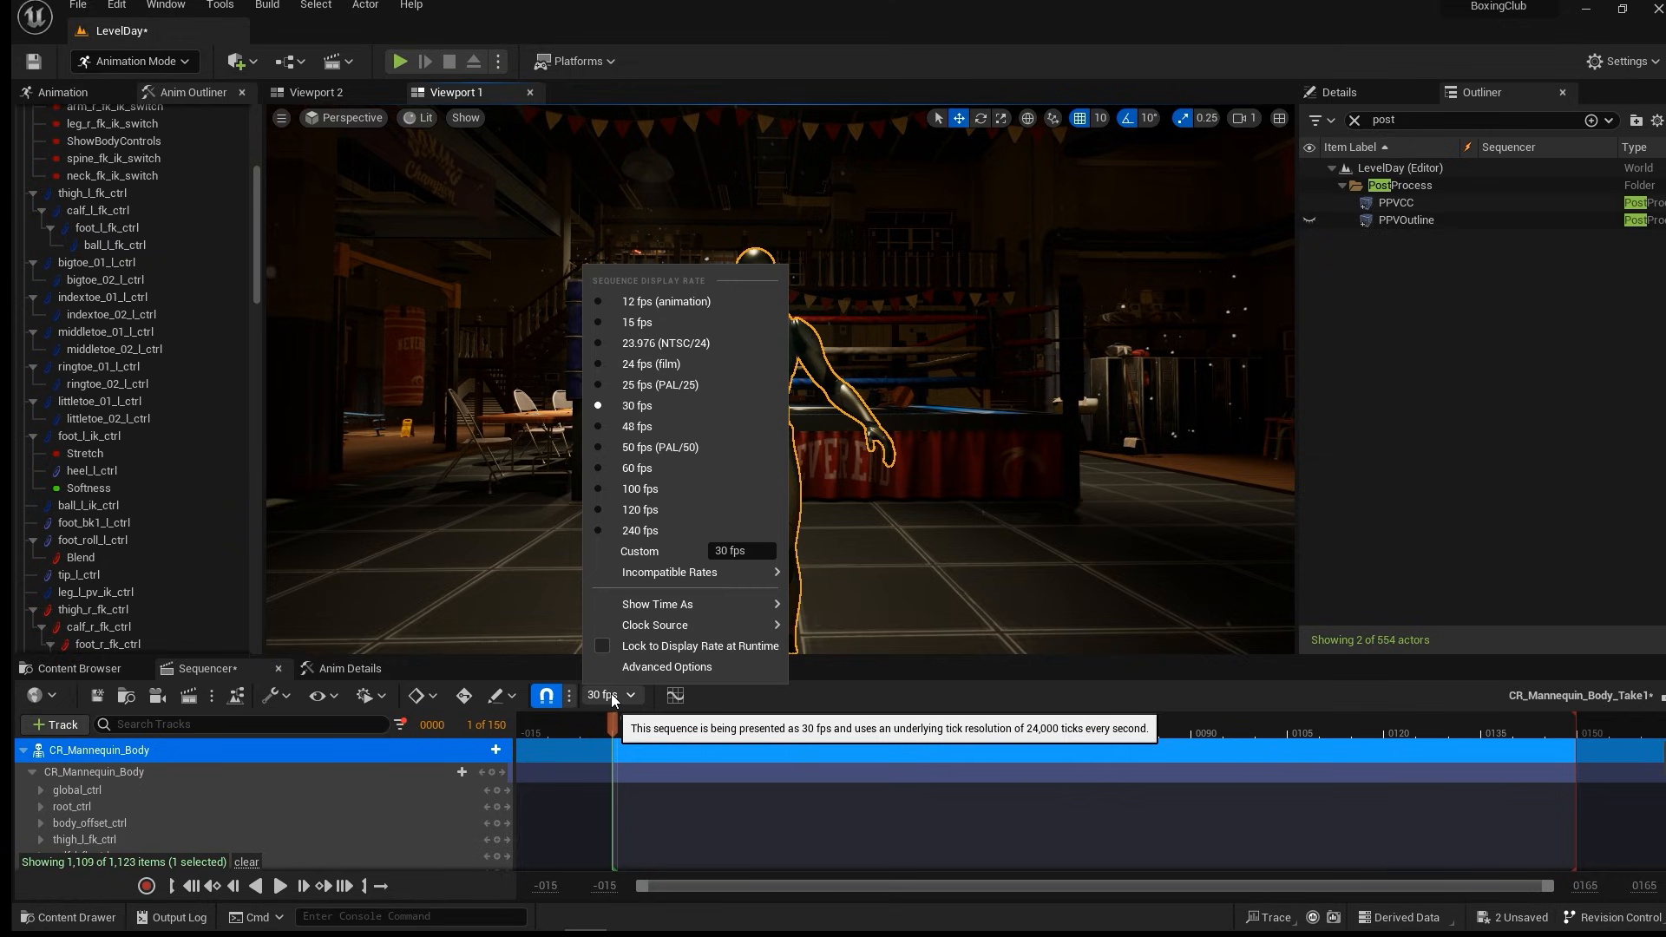
click(664, 367)
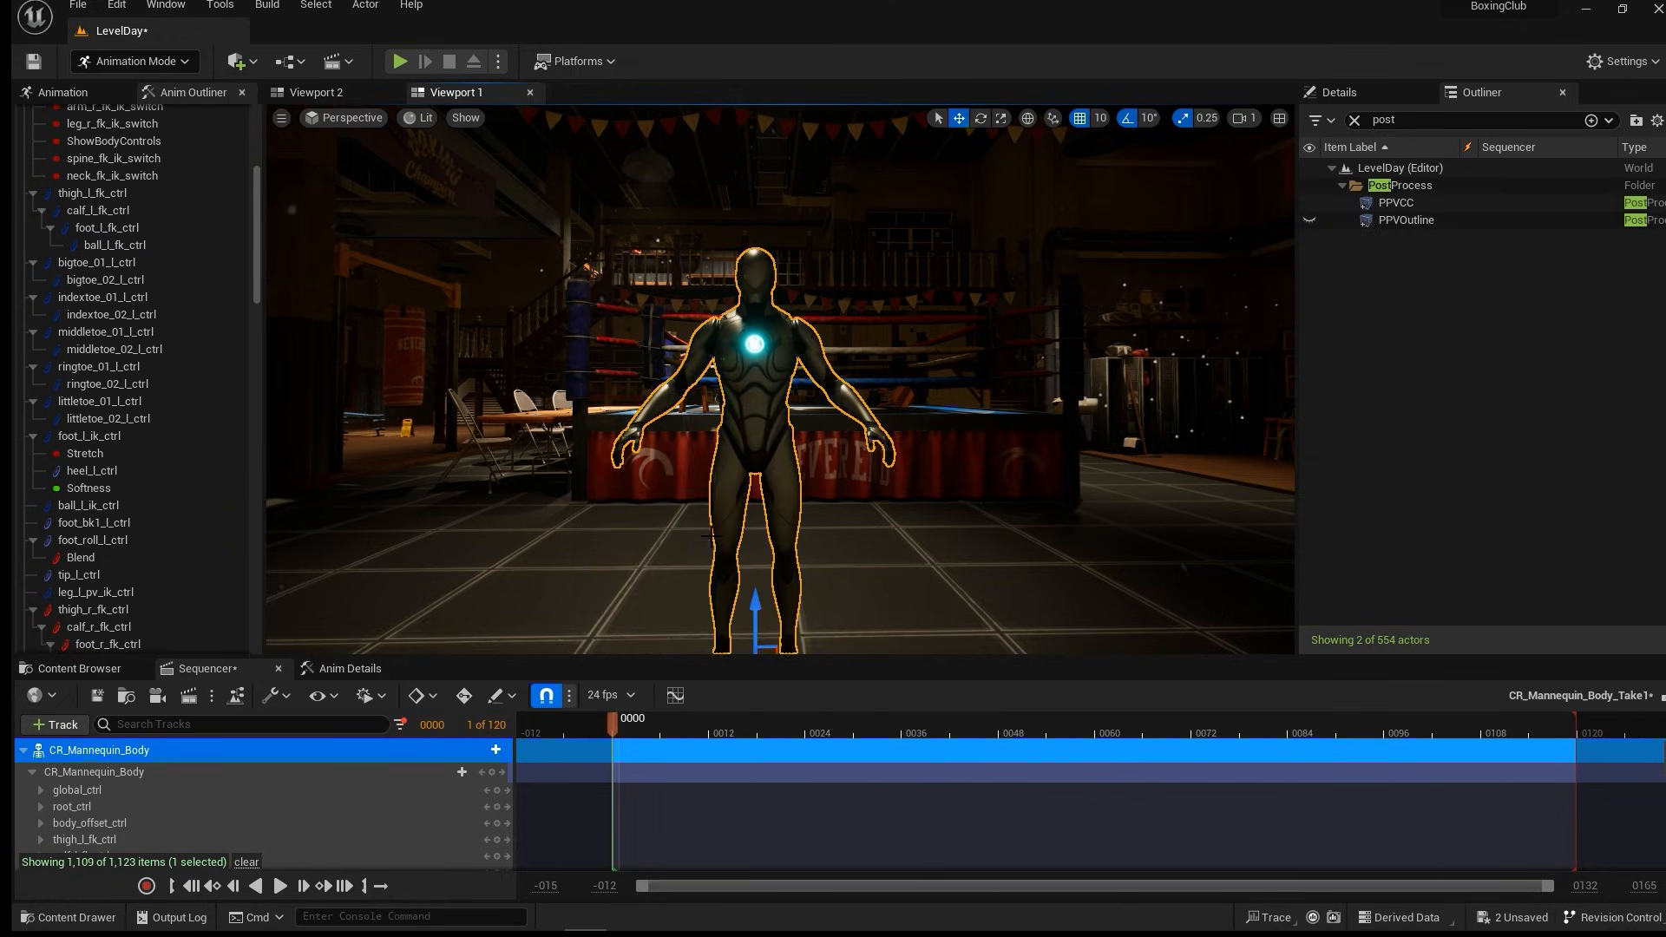
alt+drag(764, 382, 786, 338)
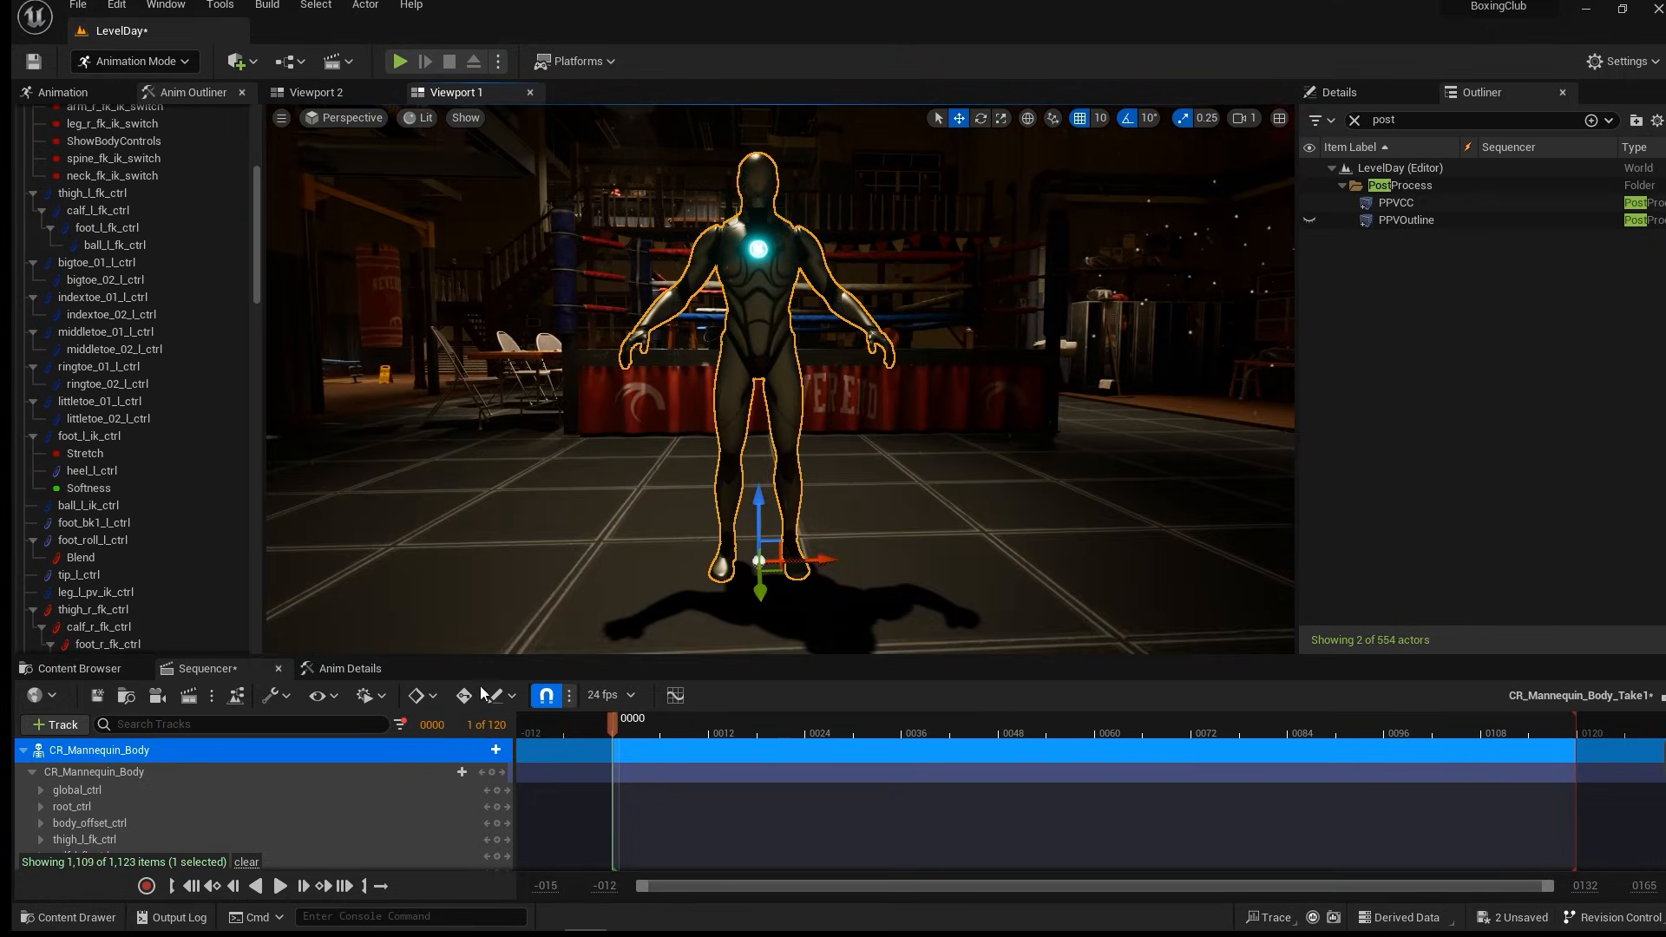
Undo the last display rate change and reset the Sequencer track filters to Control Rig Controls only.
click(400, 725)
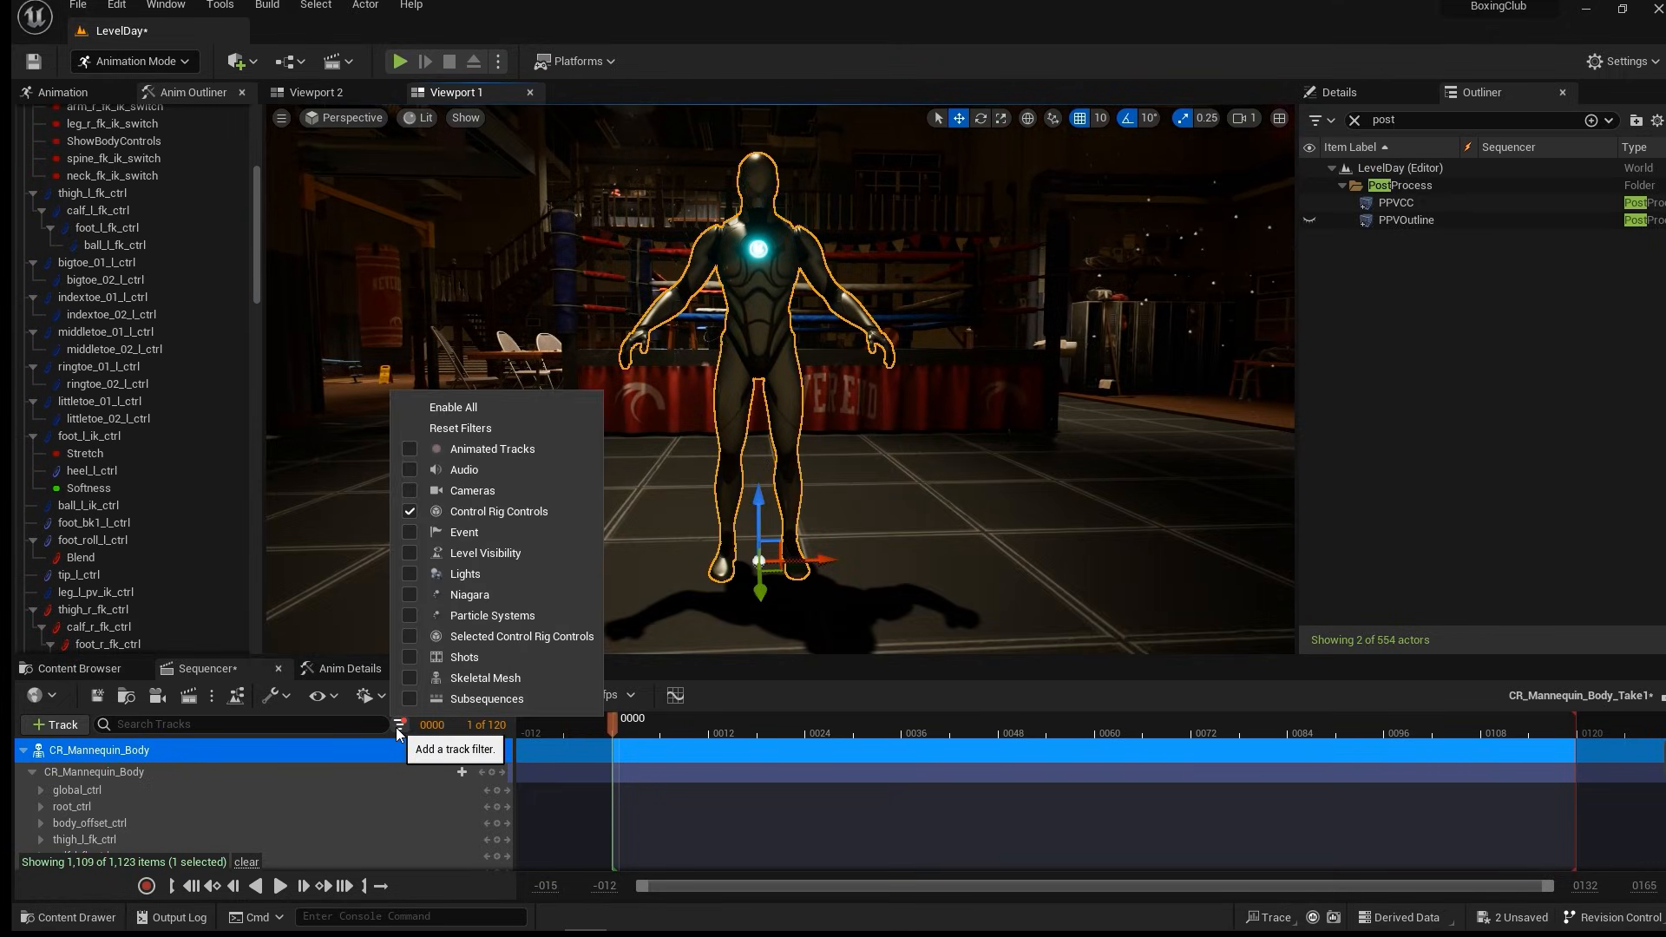
click(459, 408)
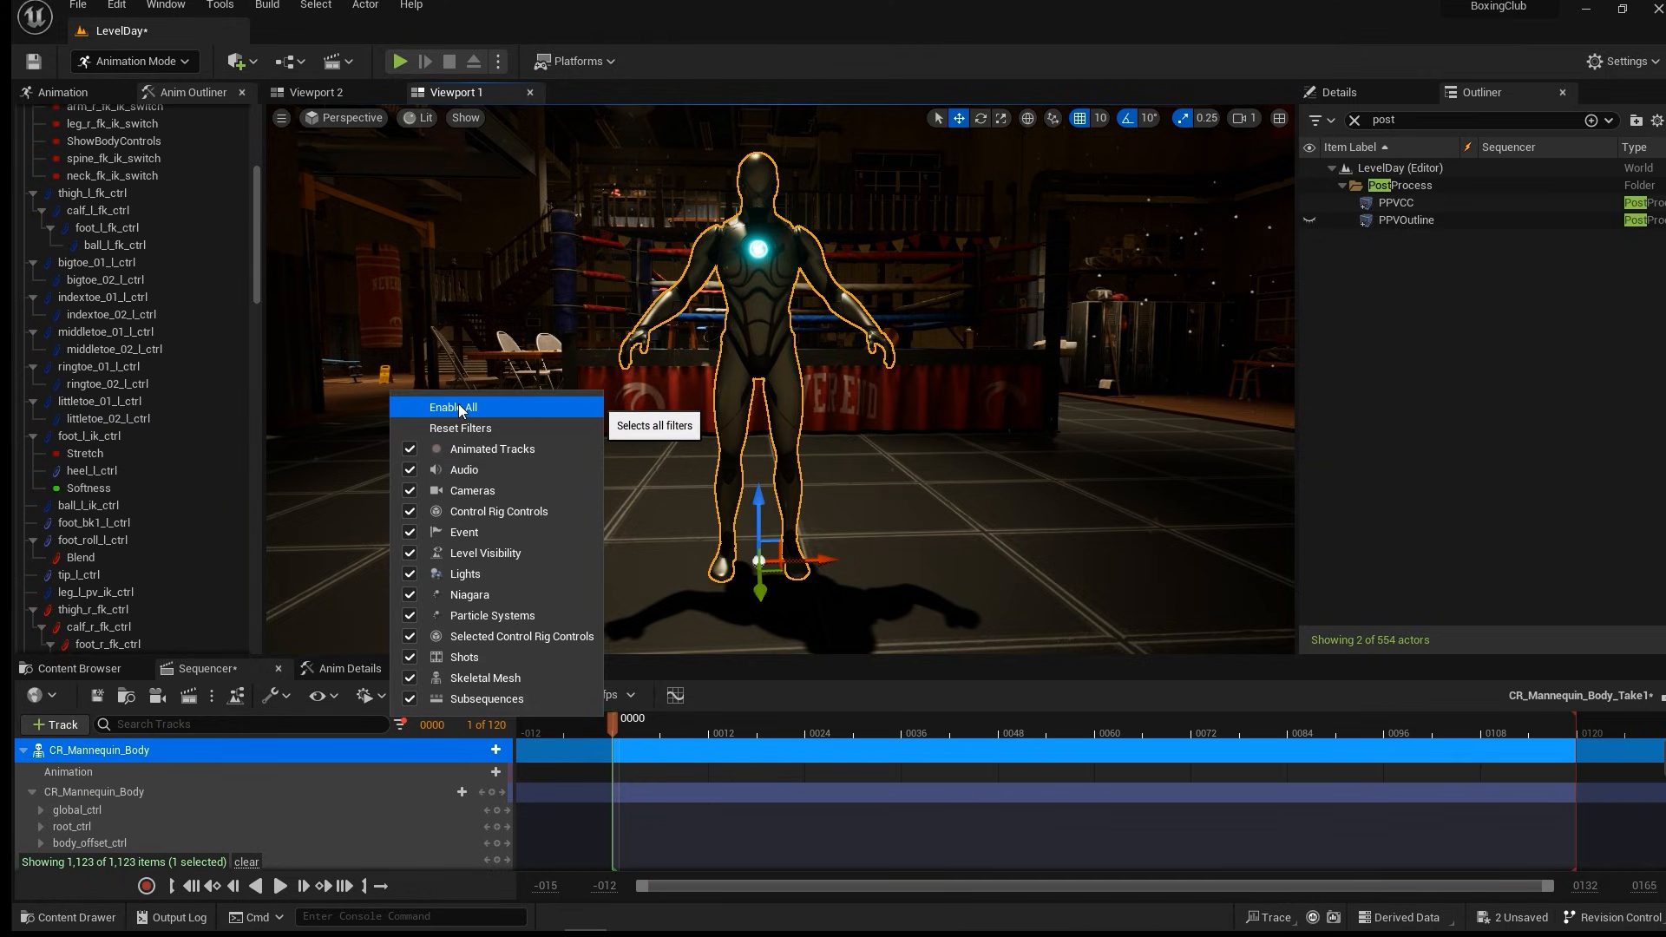
key(ctrl+z)
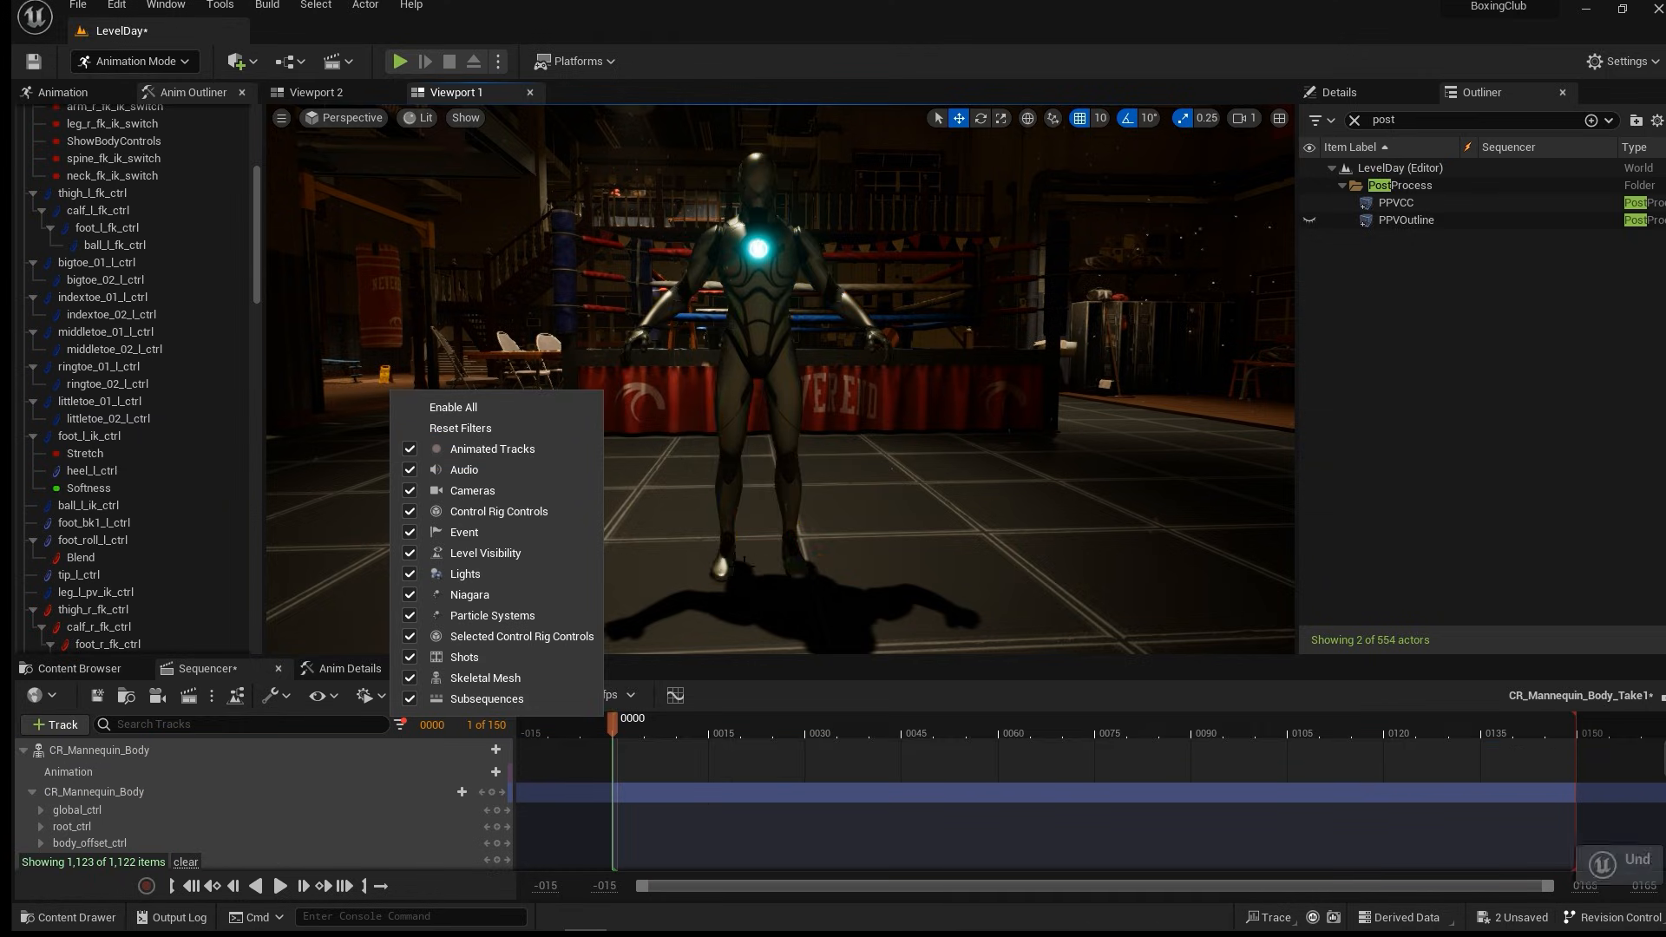
click(458, 429)
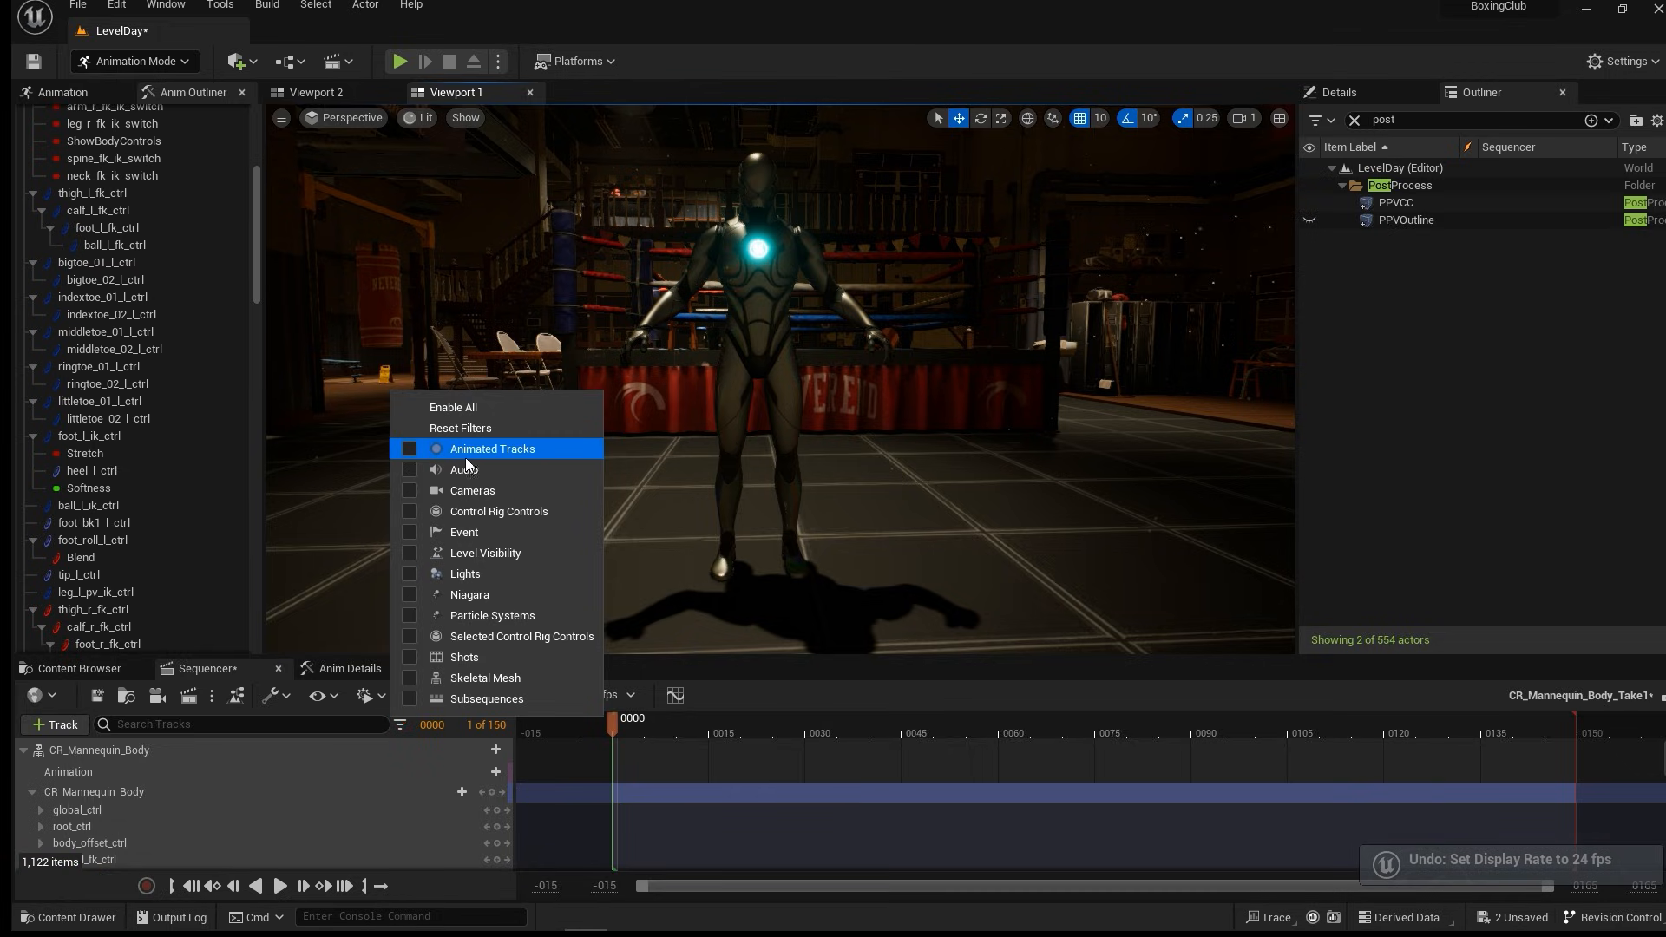
click(507, 512)
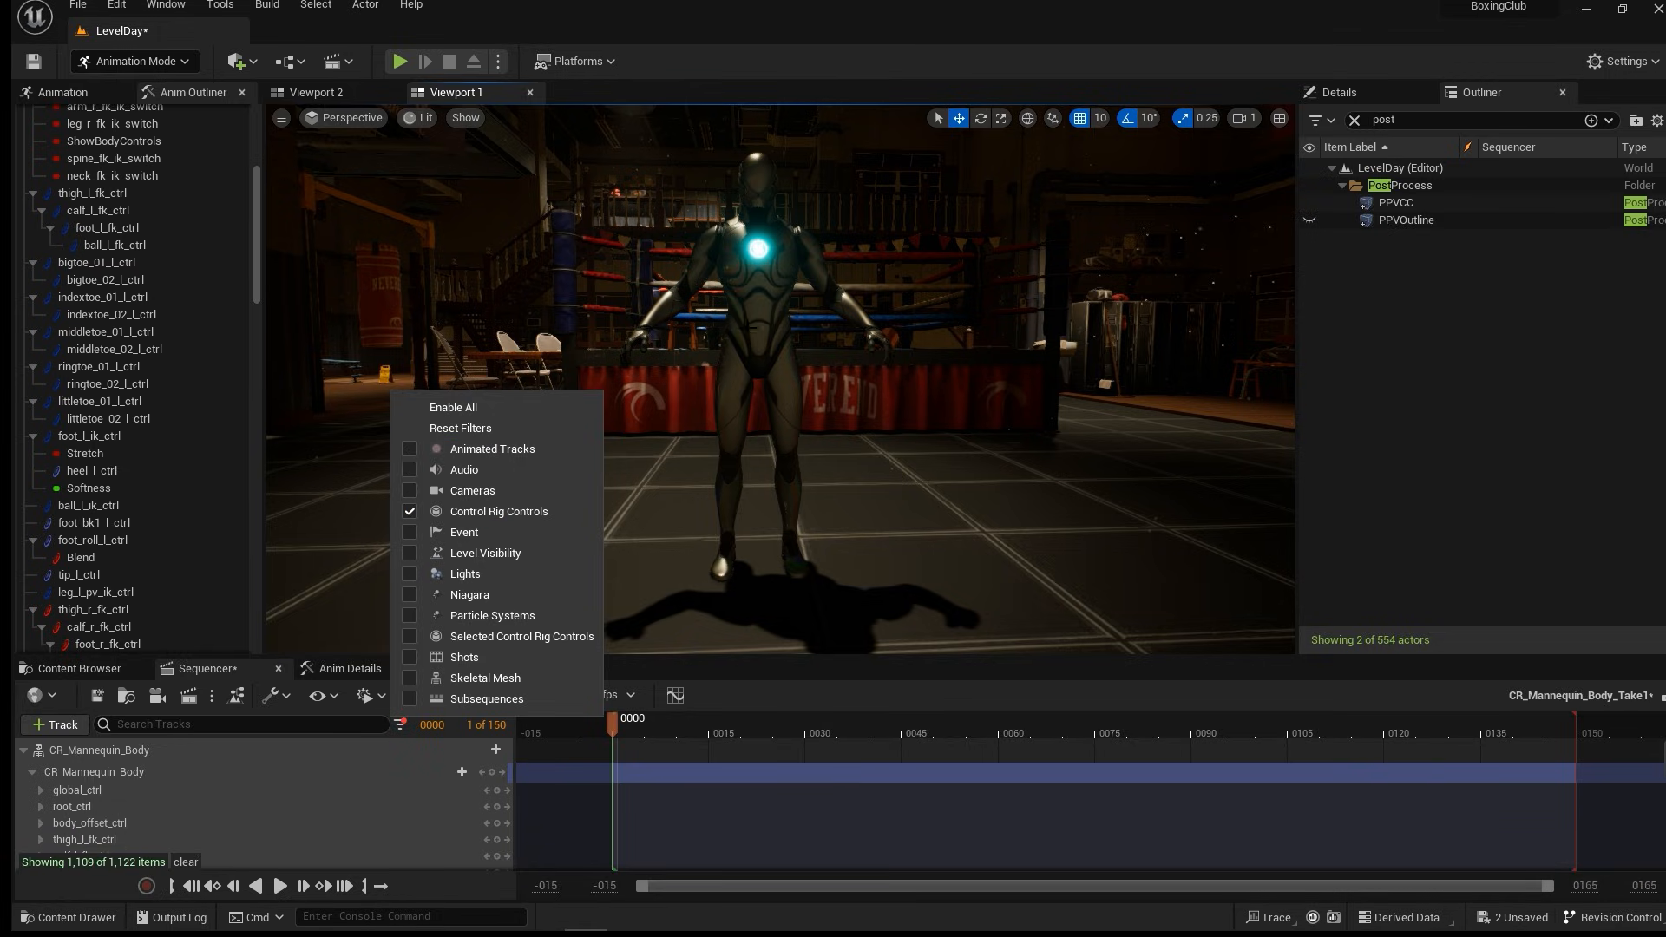
click(752, 326)
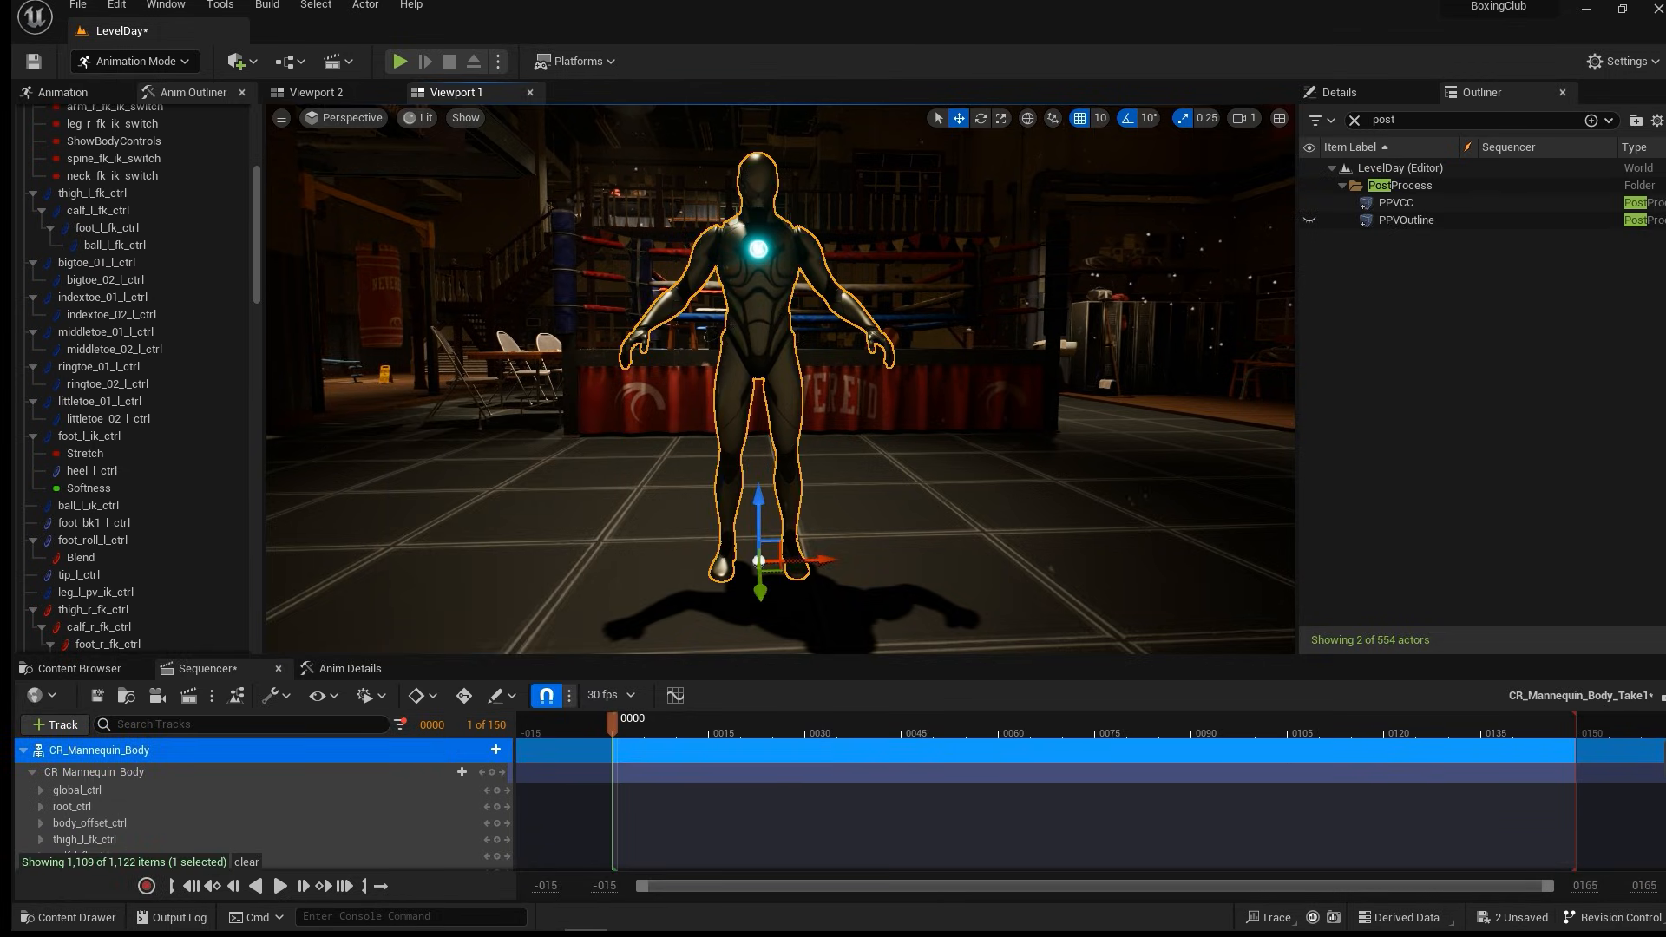
Select littletoe_02_l_ctrl in the Anim Outliner and turn off Game View in Viewport 1.
click(135, 419)
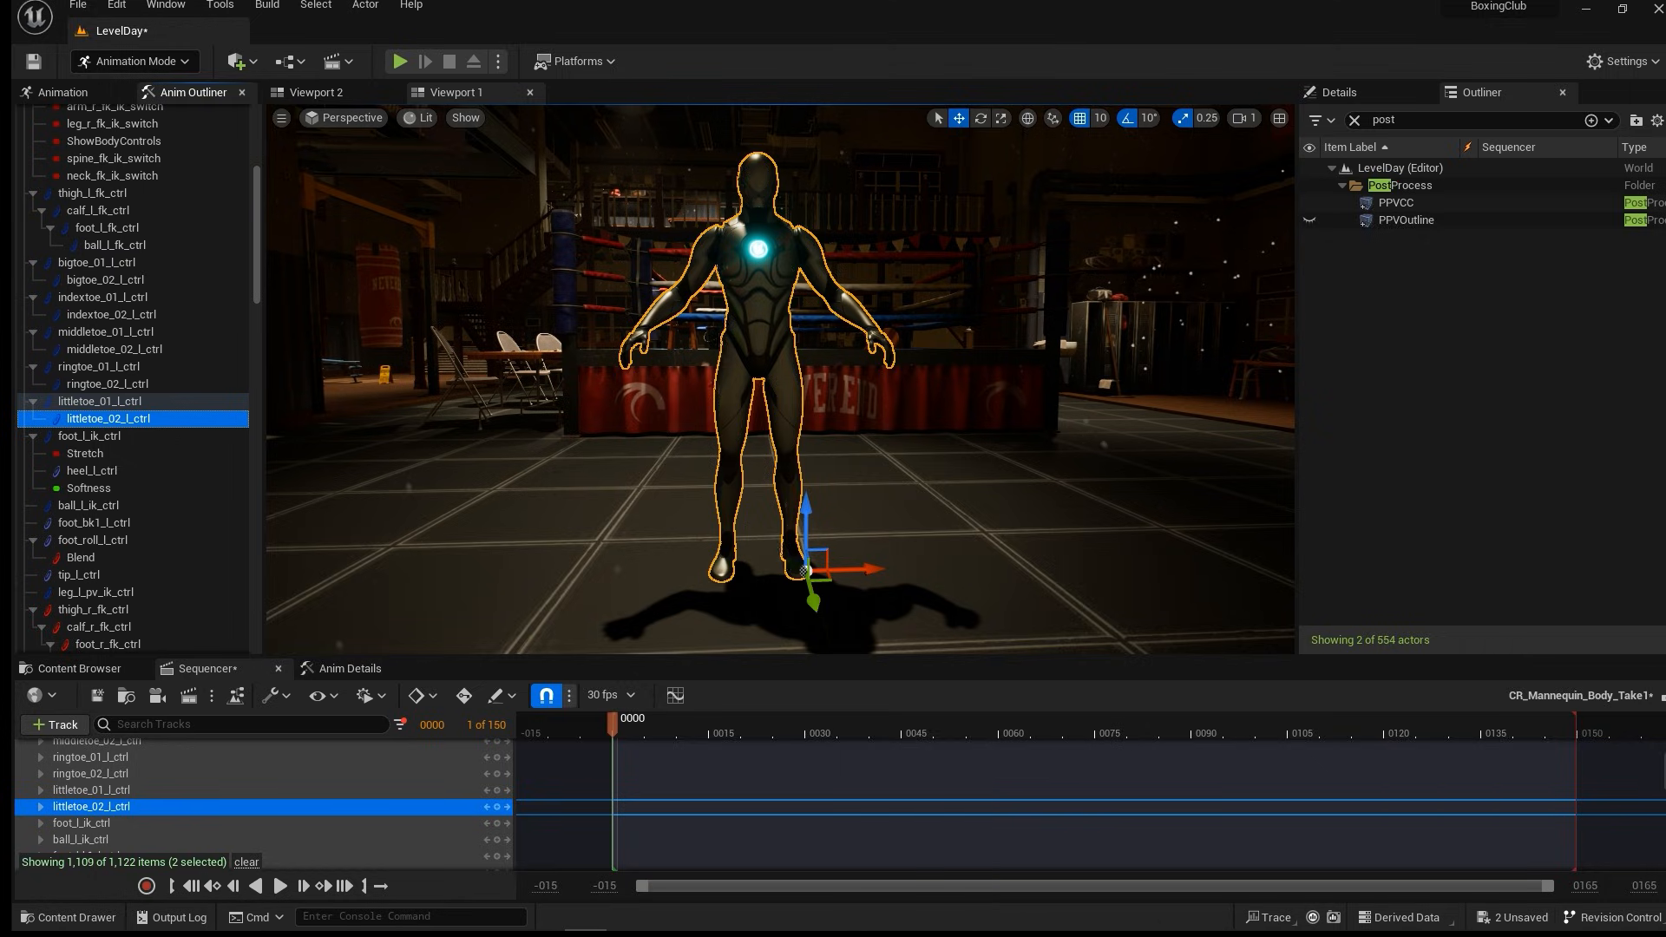
click(281, 120)
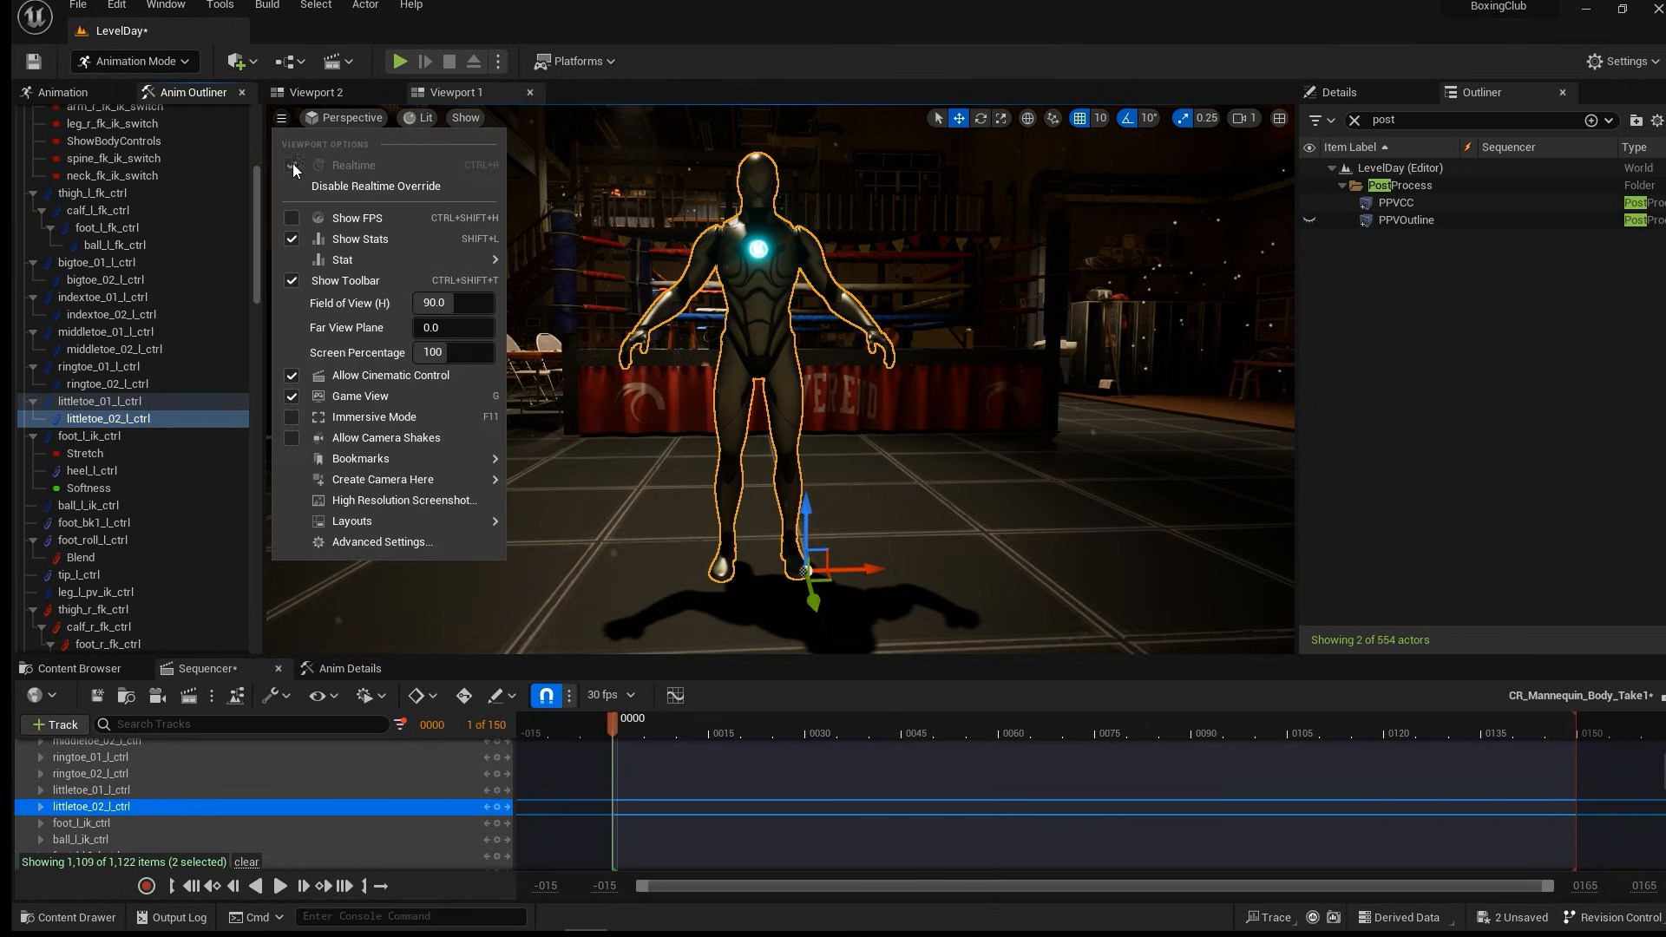
click(382, 397)
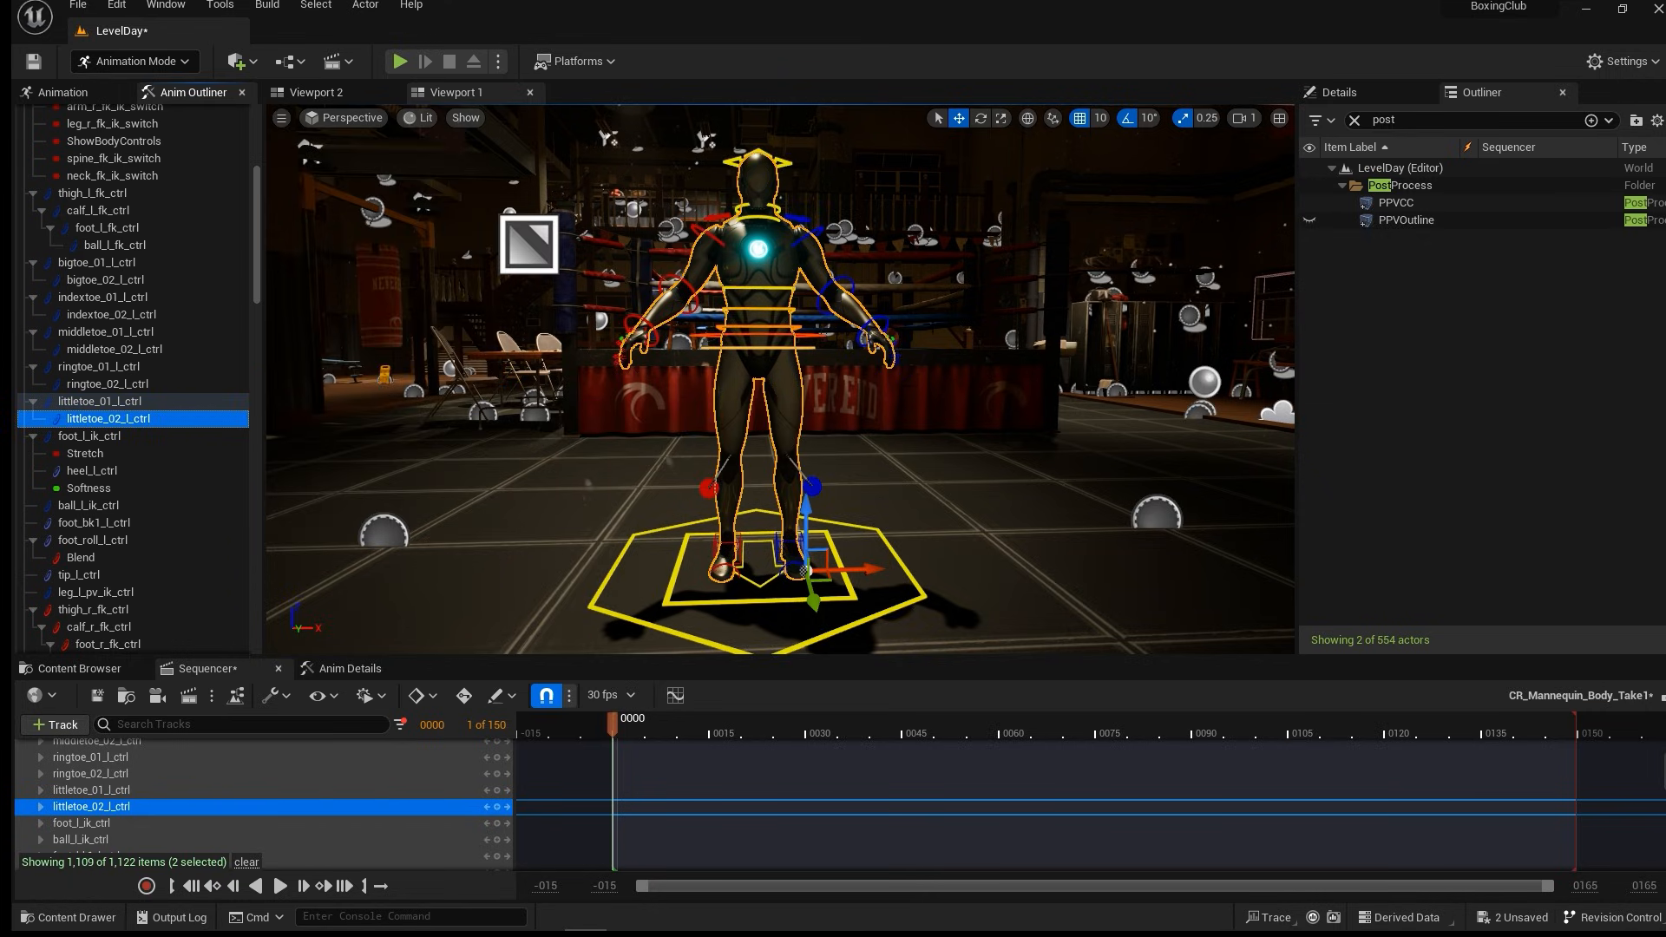
Select global_ctrl, the large outer yellow control on the floor around the mannequin's feet.
middle_drag(925, 378, 1014, 266)
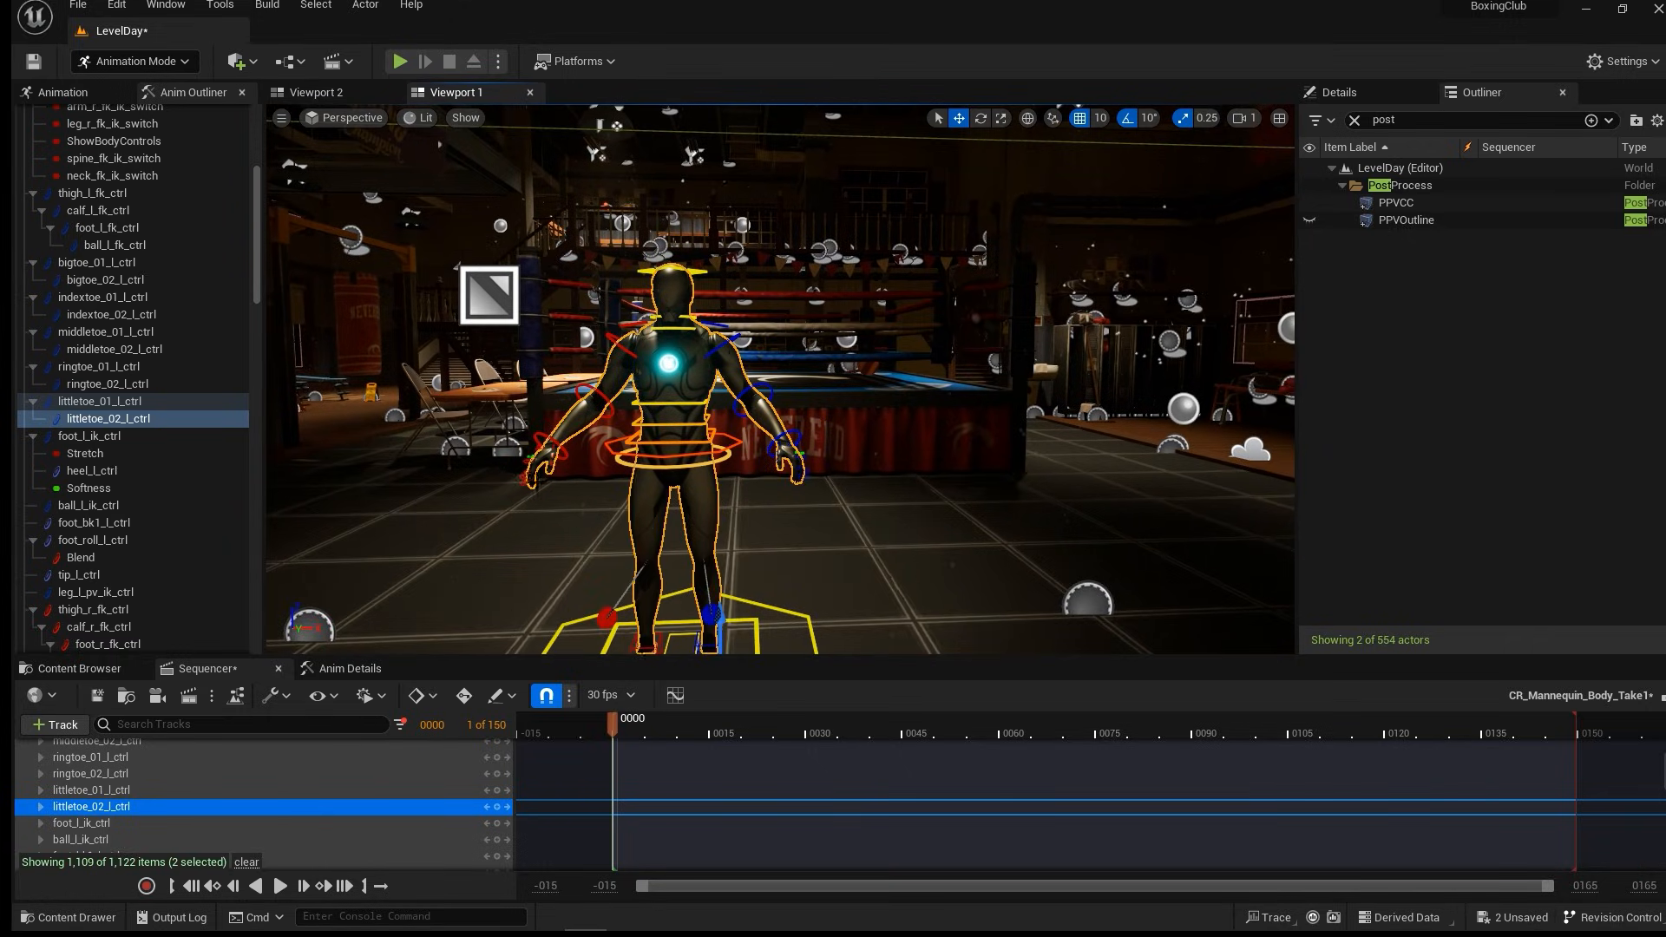
mouse_move(625, 317)
alt+mouse_down()
mouse_move(382, 314)
mouse_move(625, 317)
alt+mouse_up()
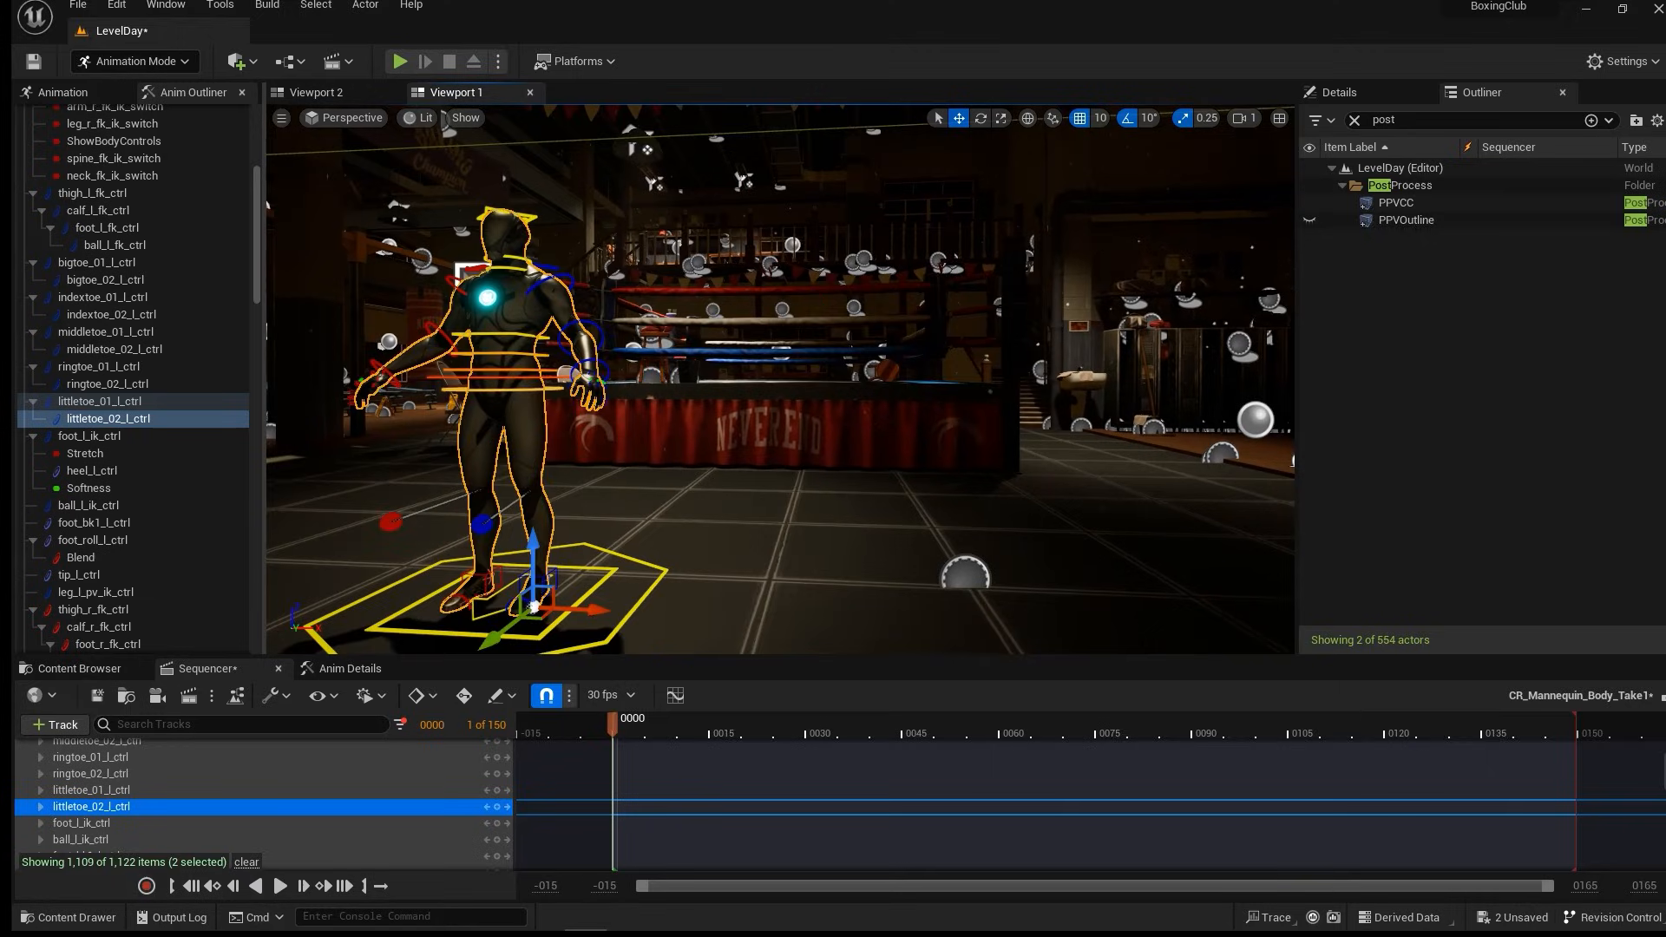
click(667, 570)
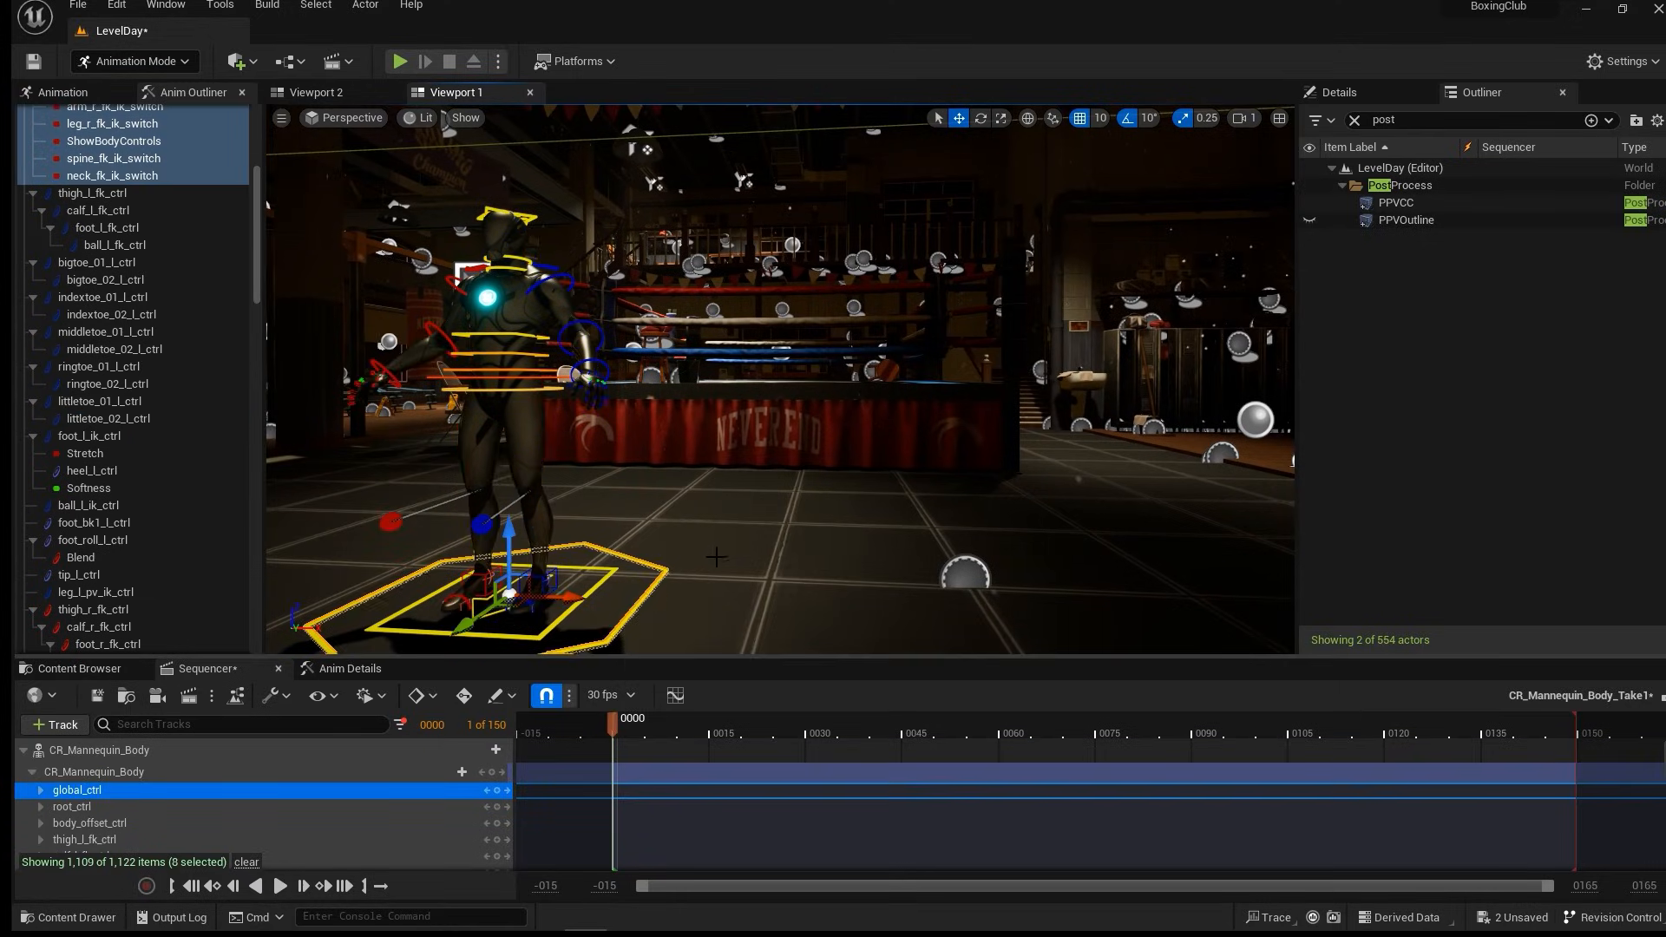
alt+middle_drag(694, 560, 743, 567)
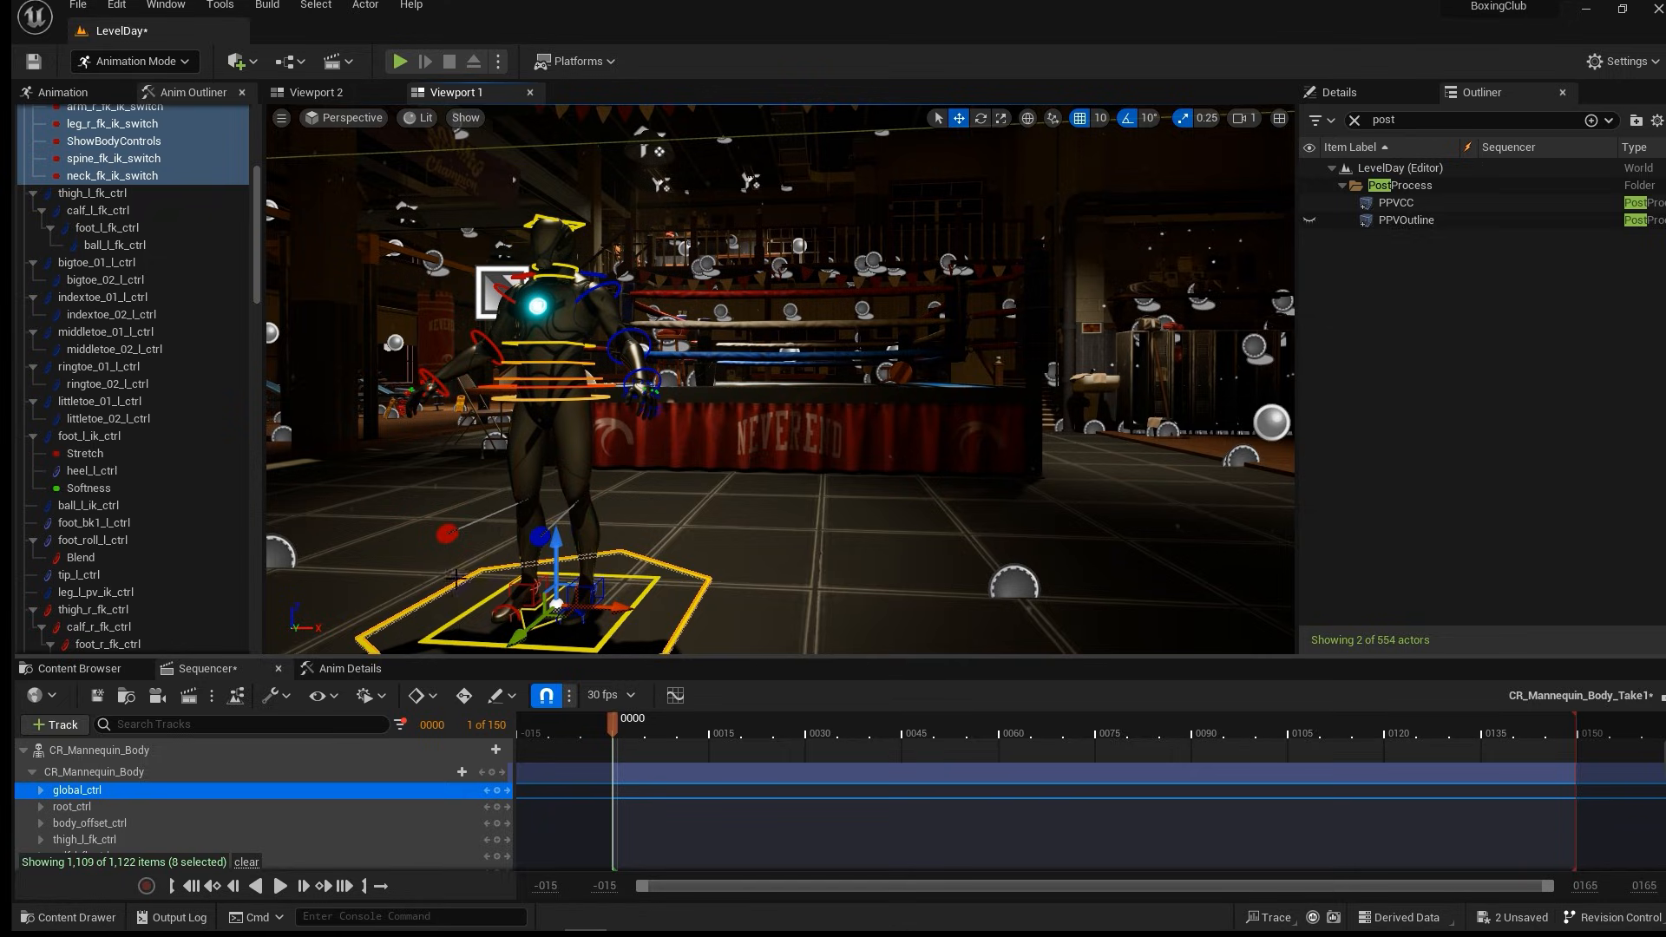
Review the Sequencer track filter options, leaving Control Rig Controls enabled.
click(400, 724)
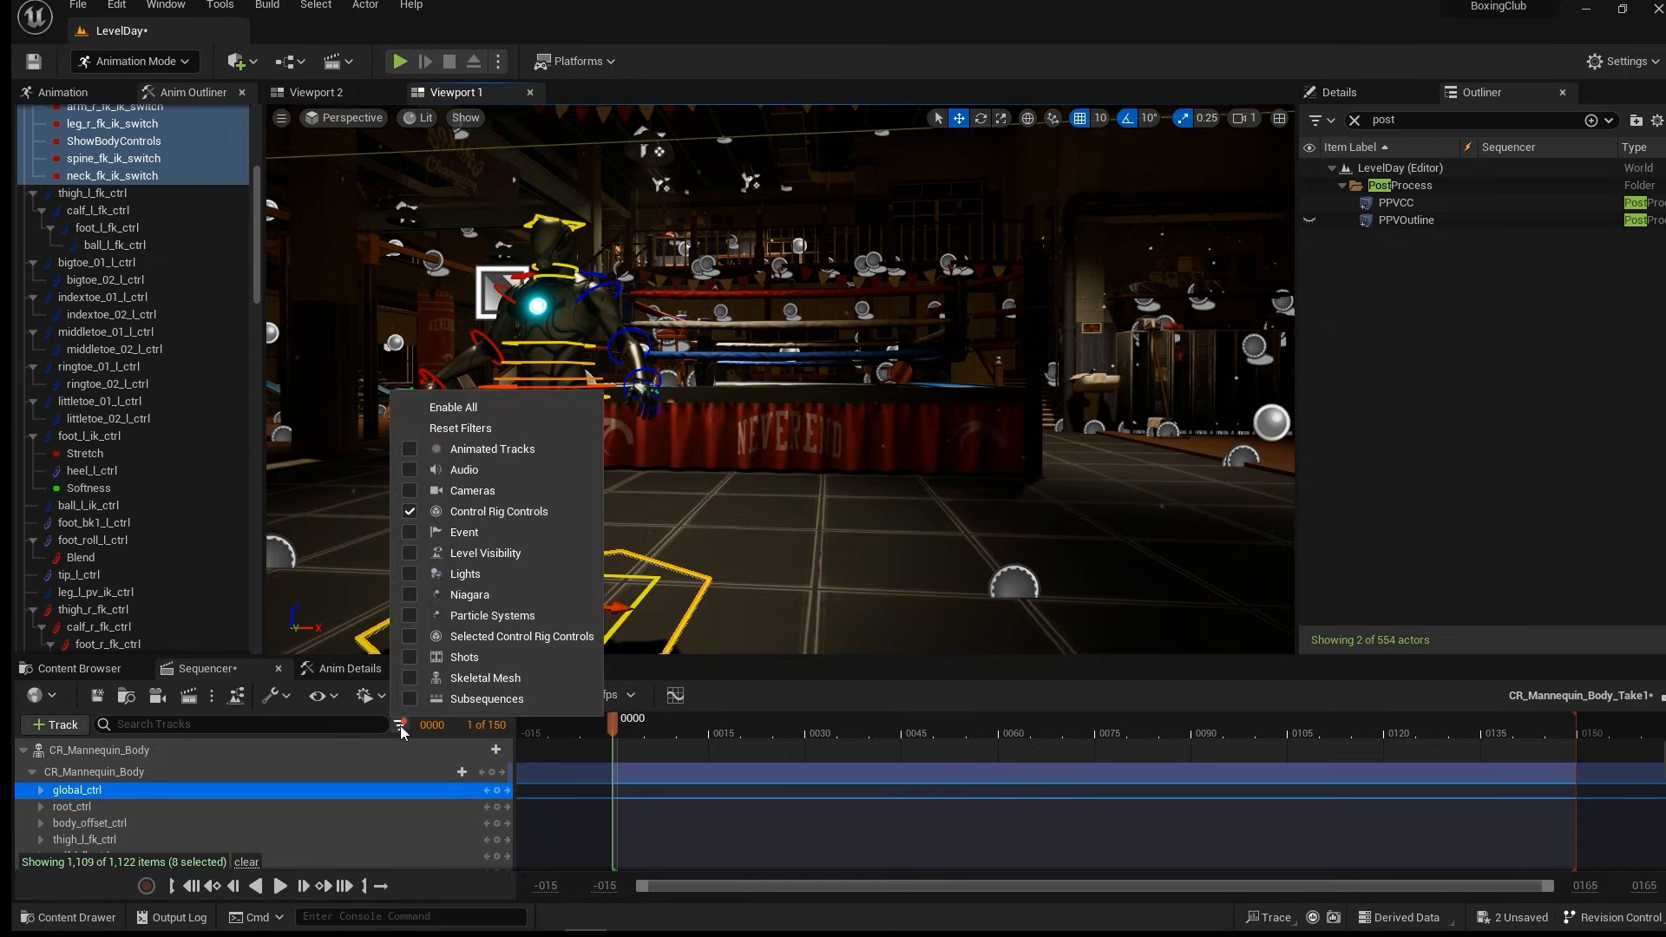
click(451, 517)
click(449, 511)
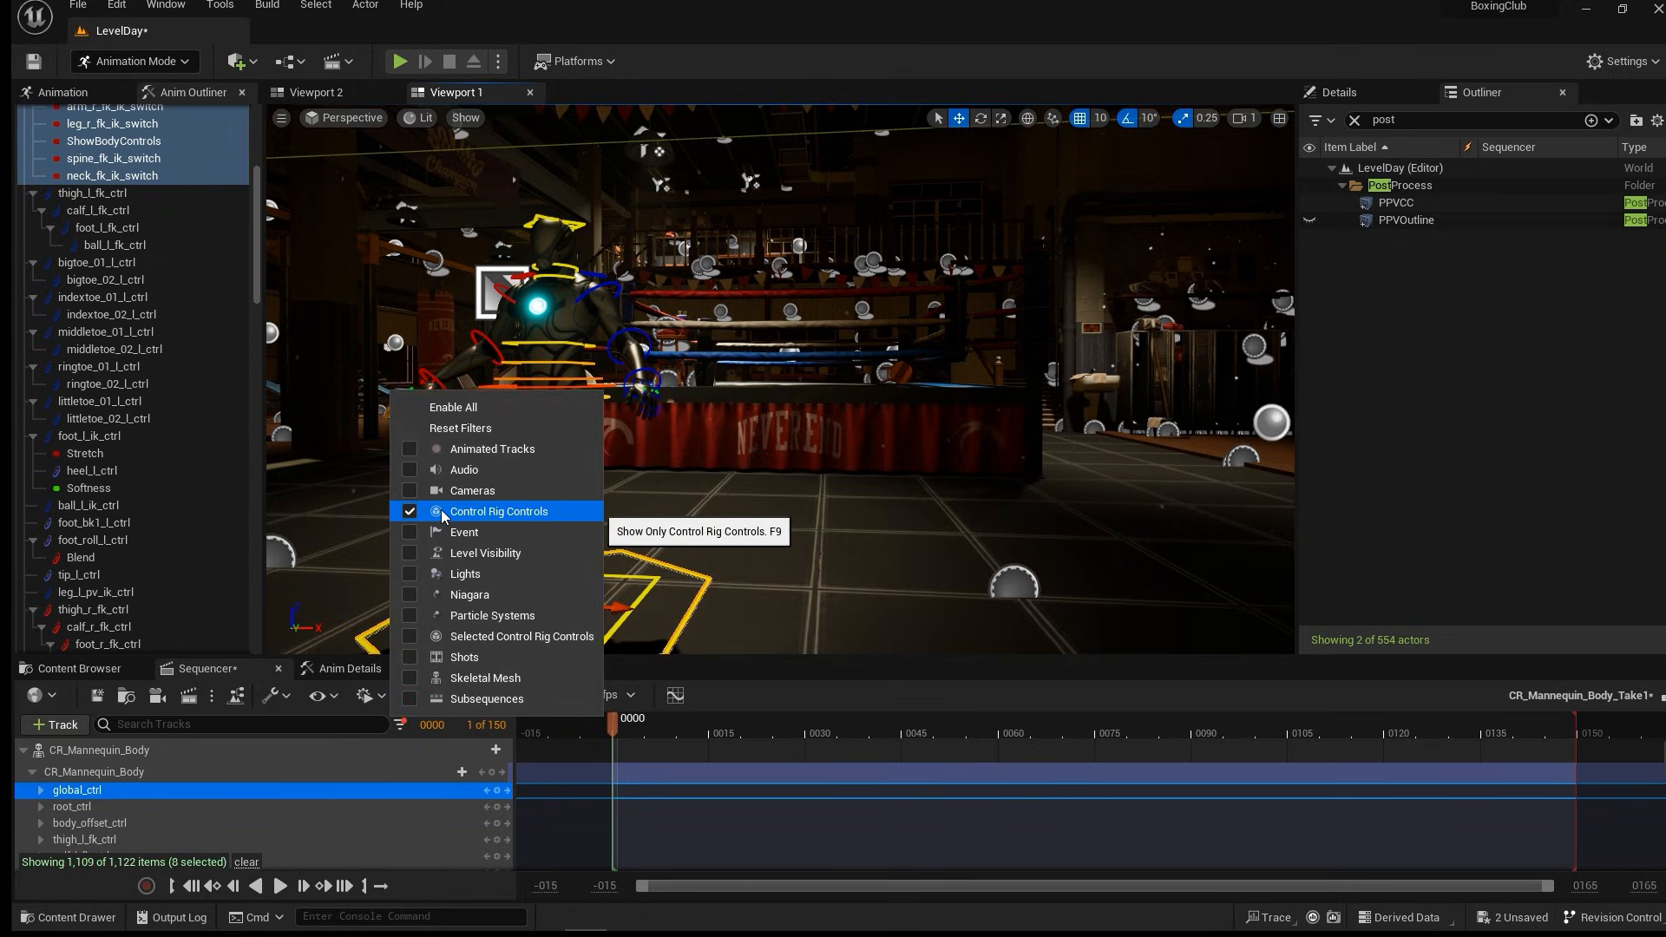
click(757, 77)
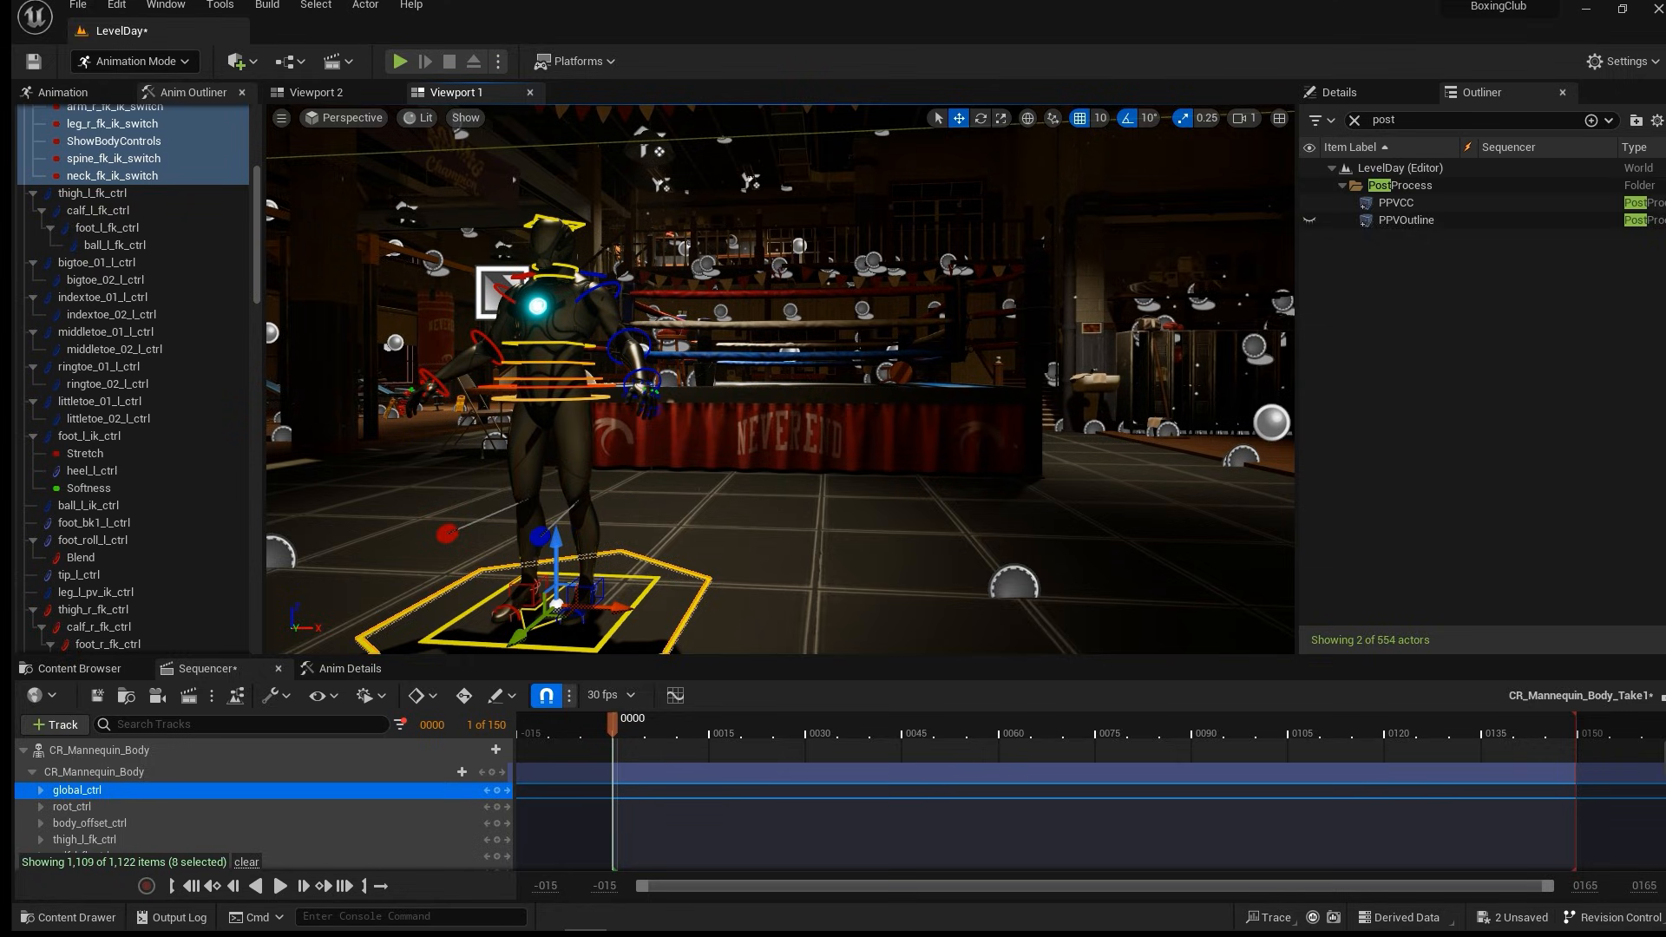
Enlarge the viewport by shrinking the Anim Outliner, Sequencer and Outliner, and frame the full mannequin in front of the ring.
drag(258, 154, 92, 154)
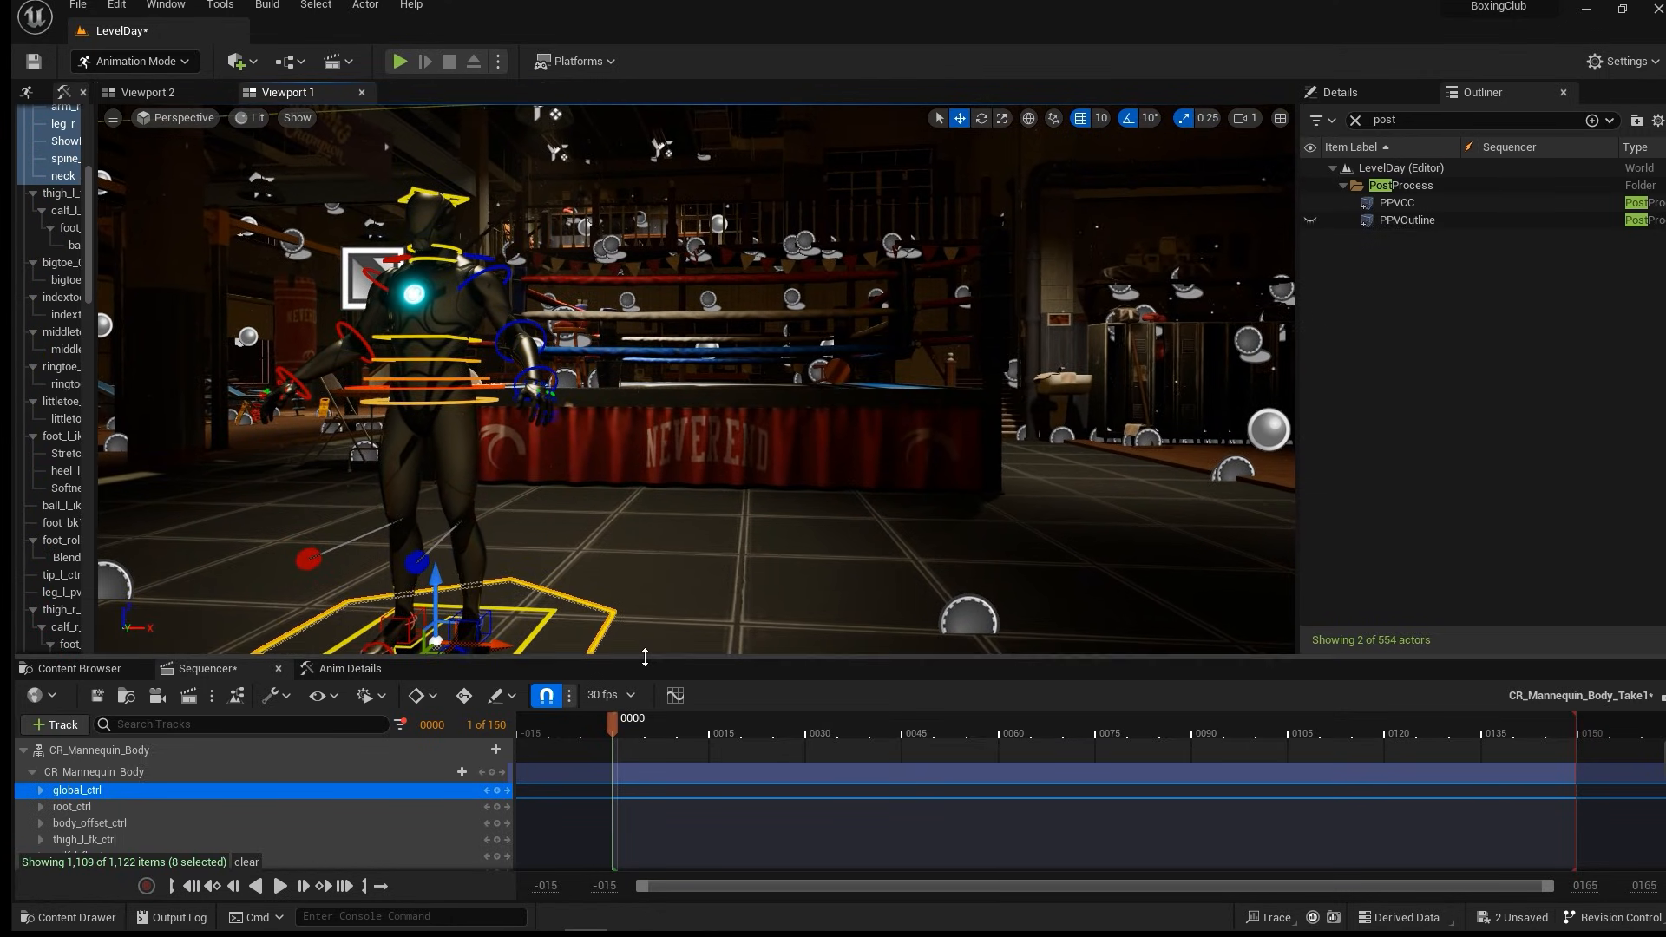
drag(636, 666, 636, 732)
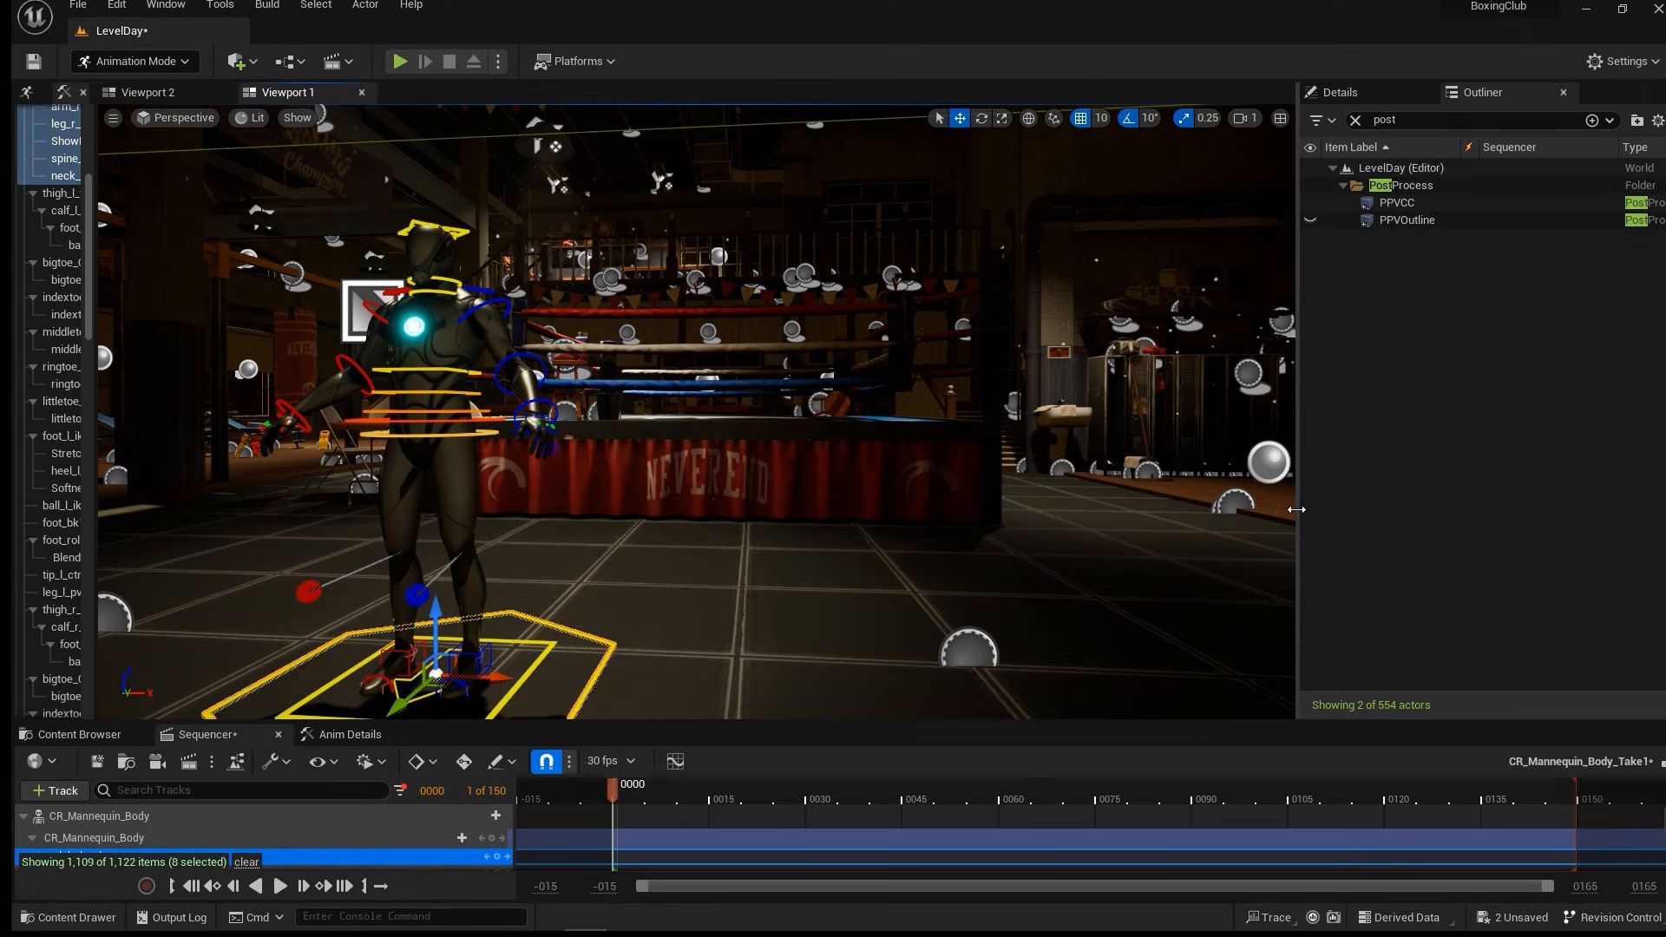
drag(1299, 509, 1389, 509)
alt+right_drag(868, 433, 798, 434)
alt+drag(798, 434, 877, 460)
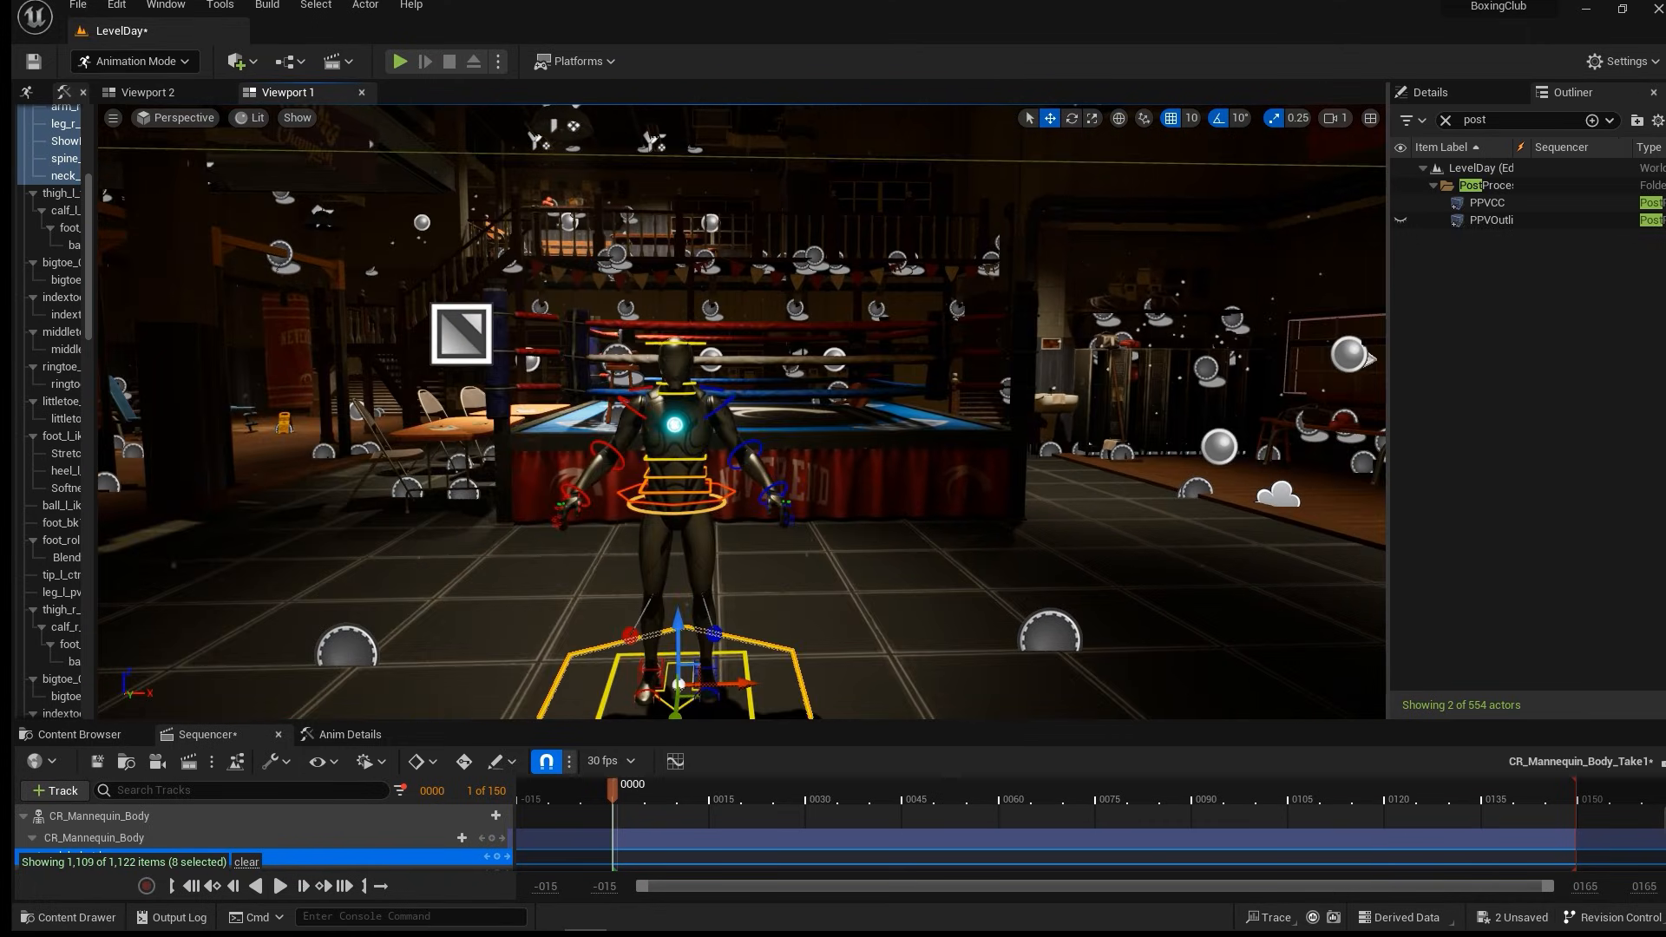
mouse_move(702, 412)
alt+mouse_down()
mouse_move(677, 520)
mouse_move(675, 406)
alt+mouse_up()
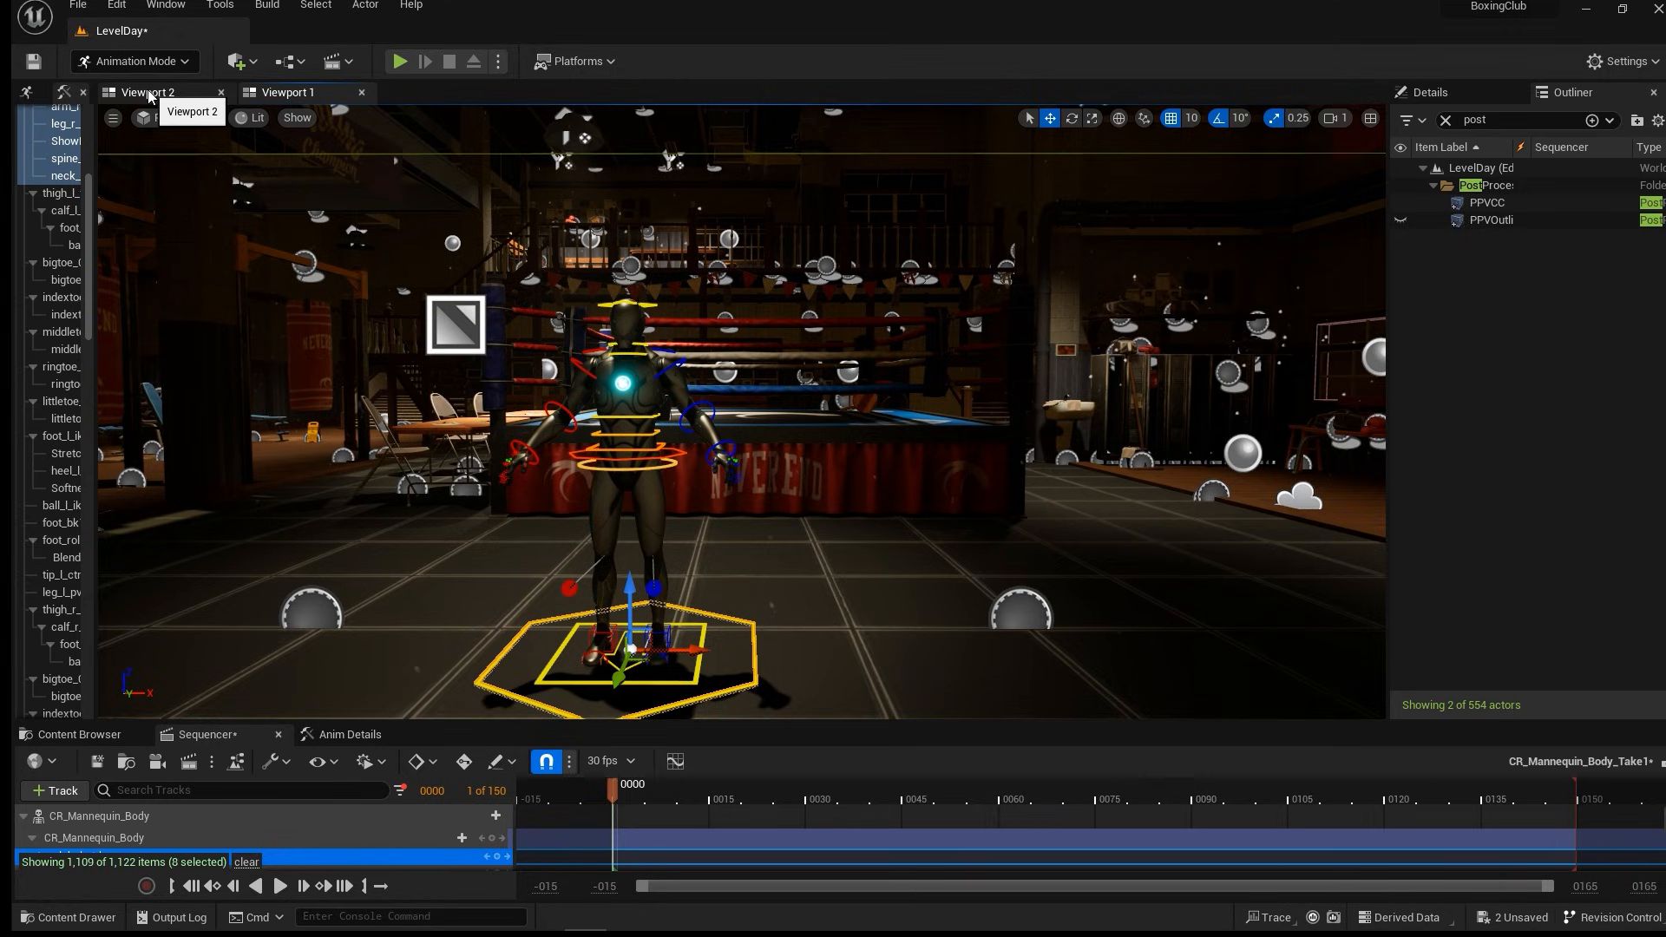
Dock Viewport 2 side by side with Viewport 1 and frame the mannequin in front of the ring in Viewport 2.
drag(149, 95, 245, 146)
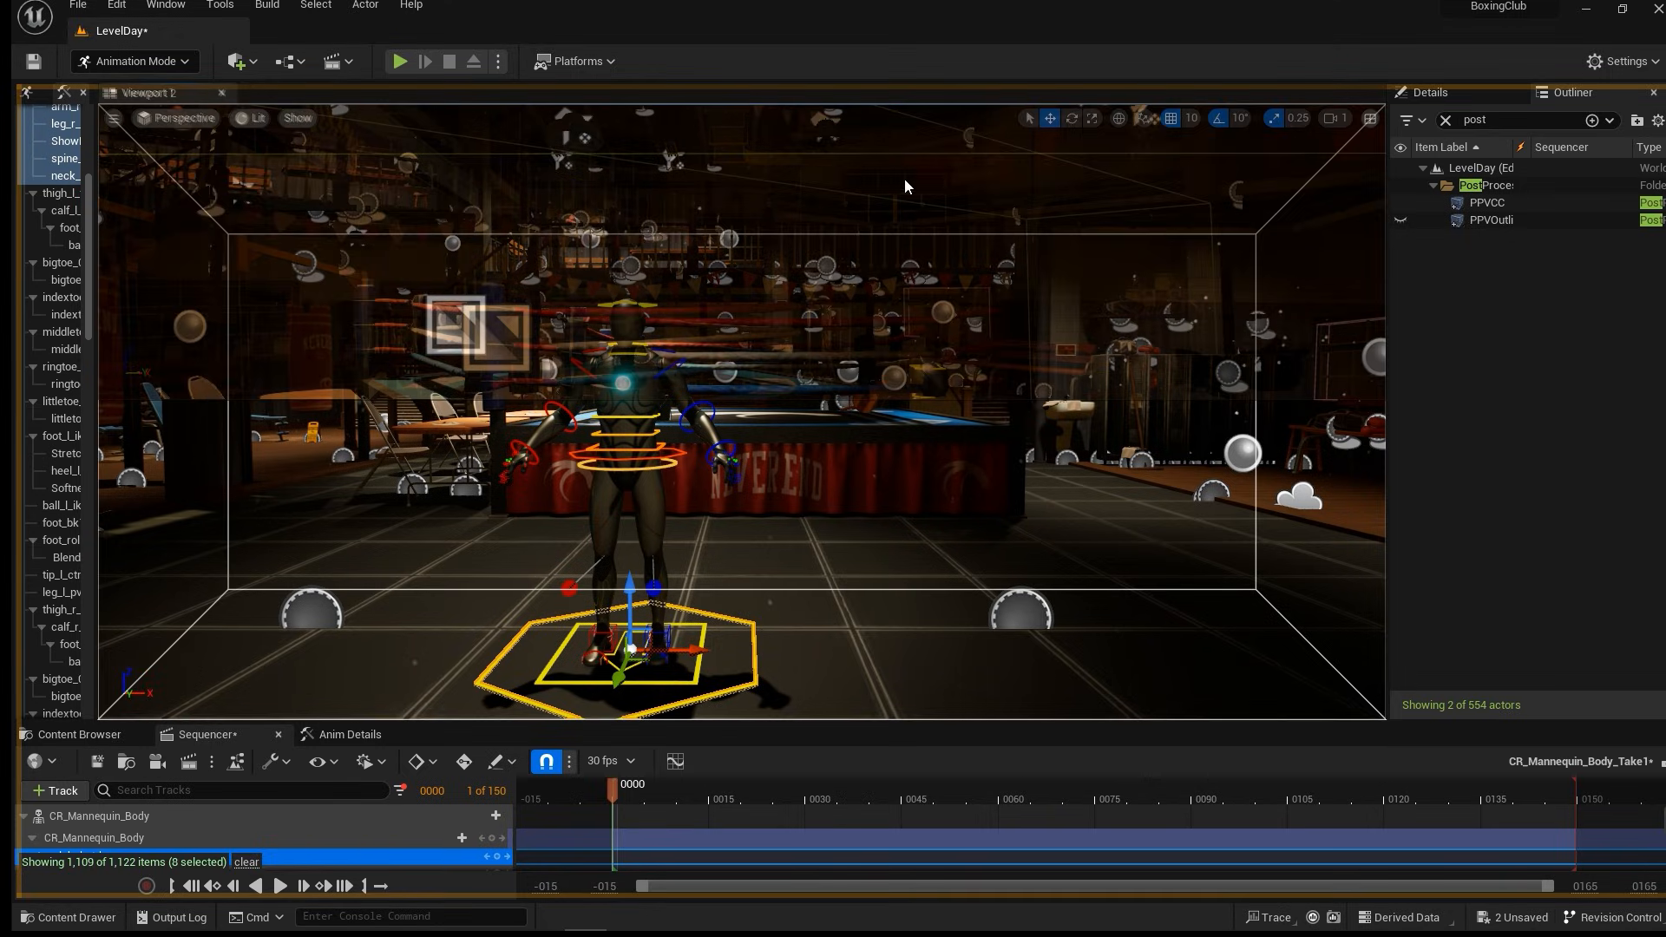
drag(1237, 128, 1361, 156)
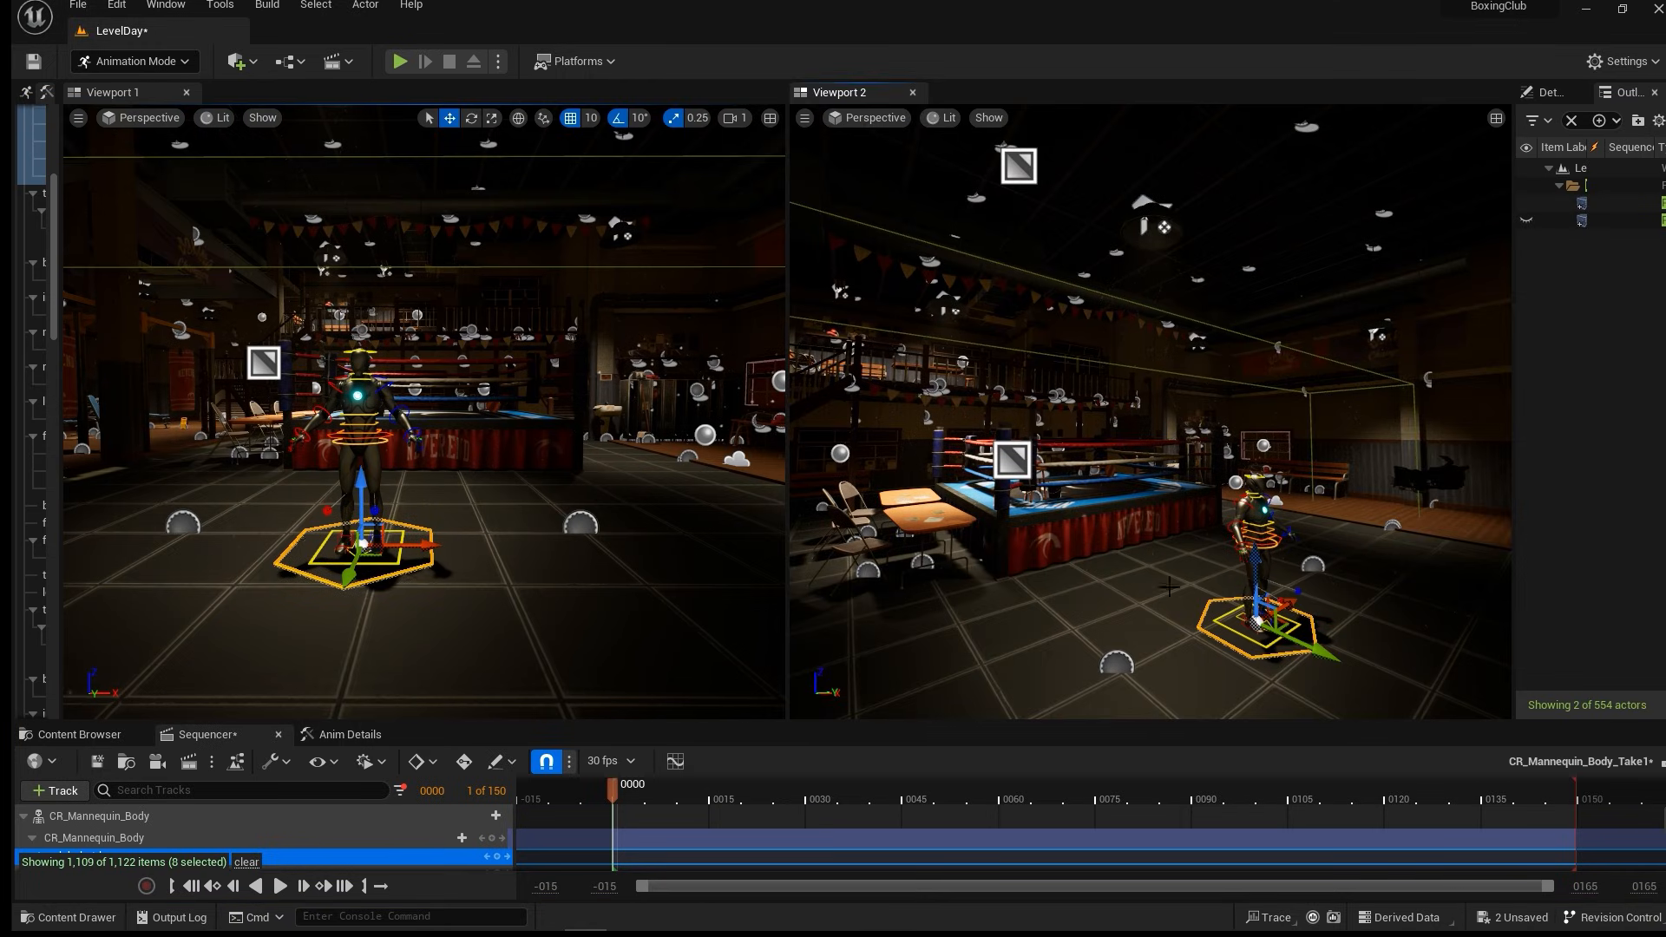
alt+drag(1306, 434, 1149, 374)
scroll(1079, 469, up, 5)
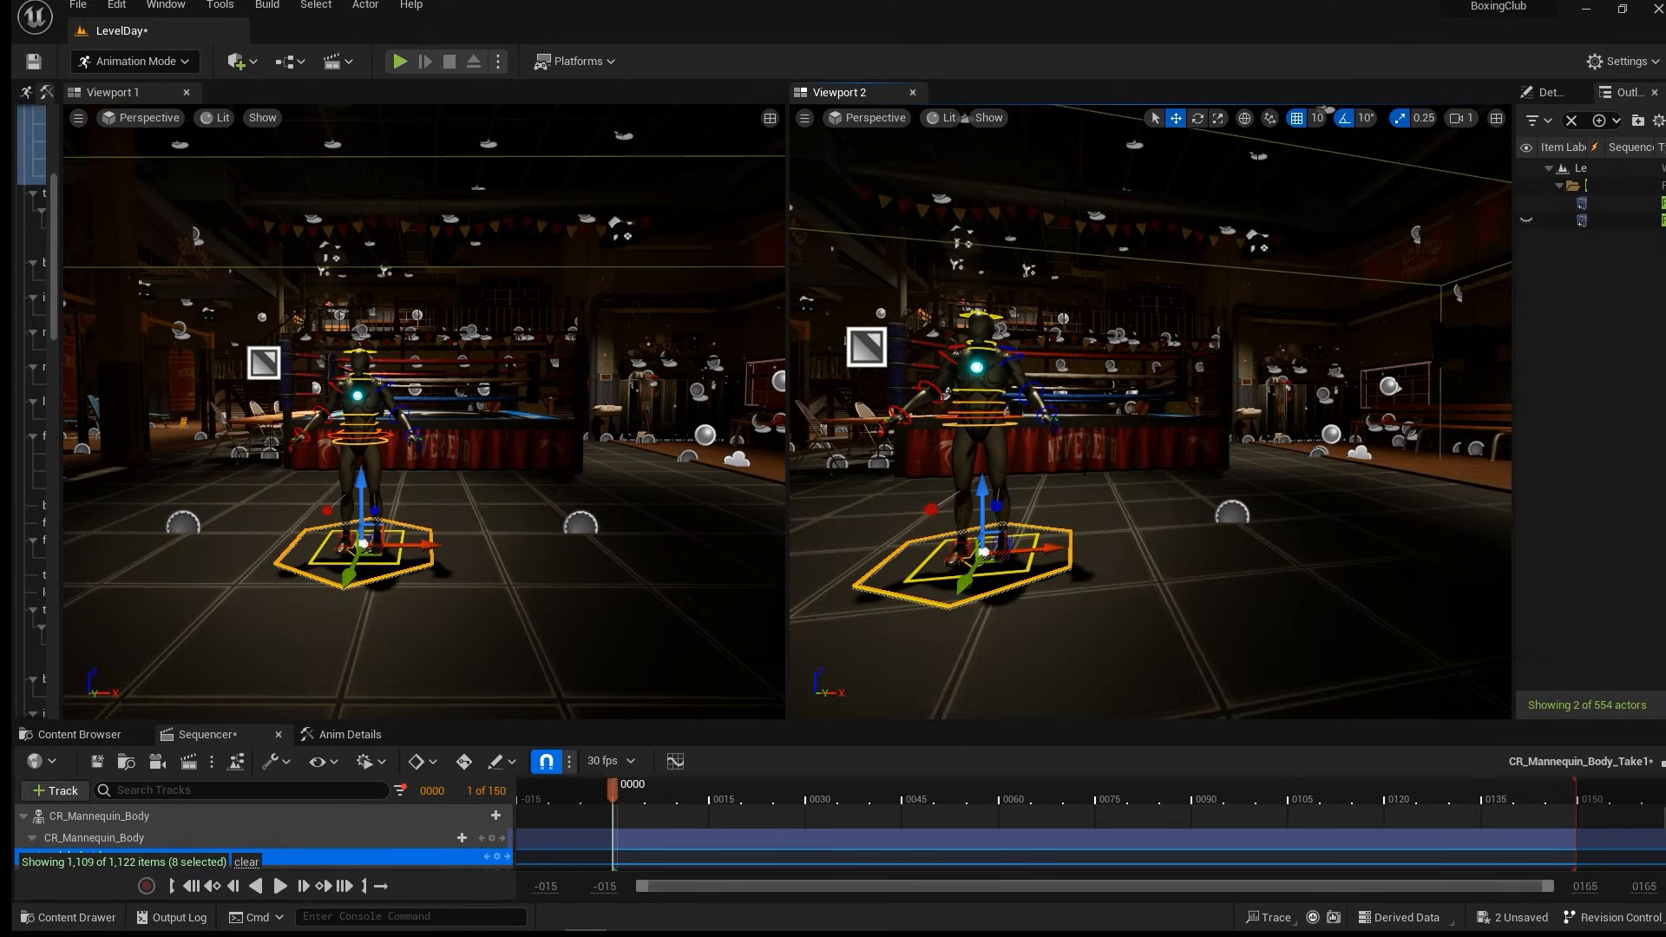
alt+drag(976, 493, 1068, 479)
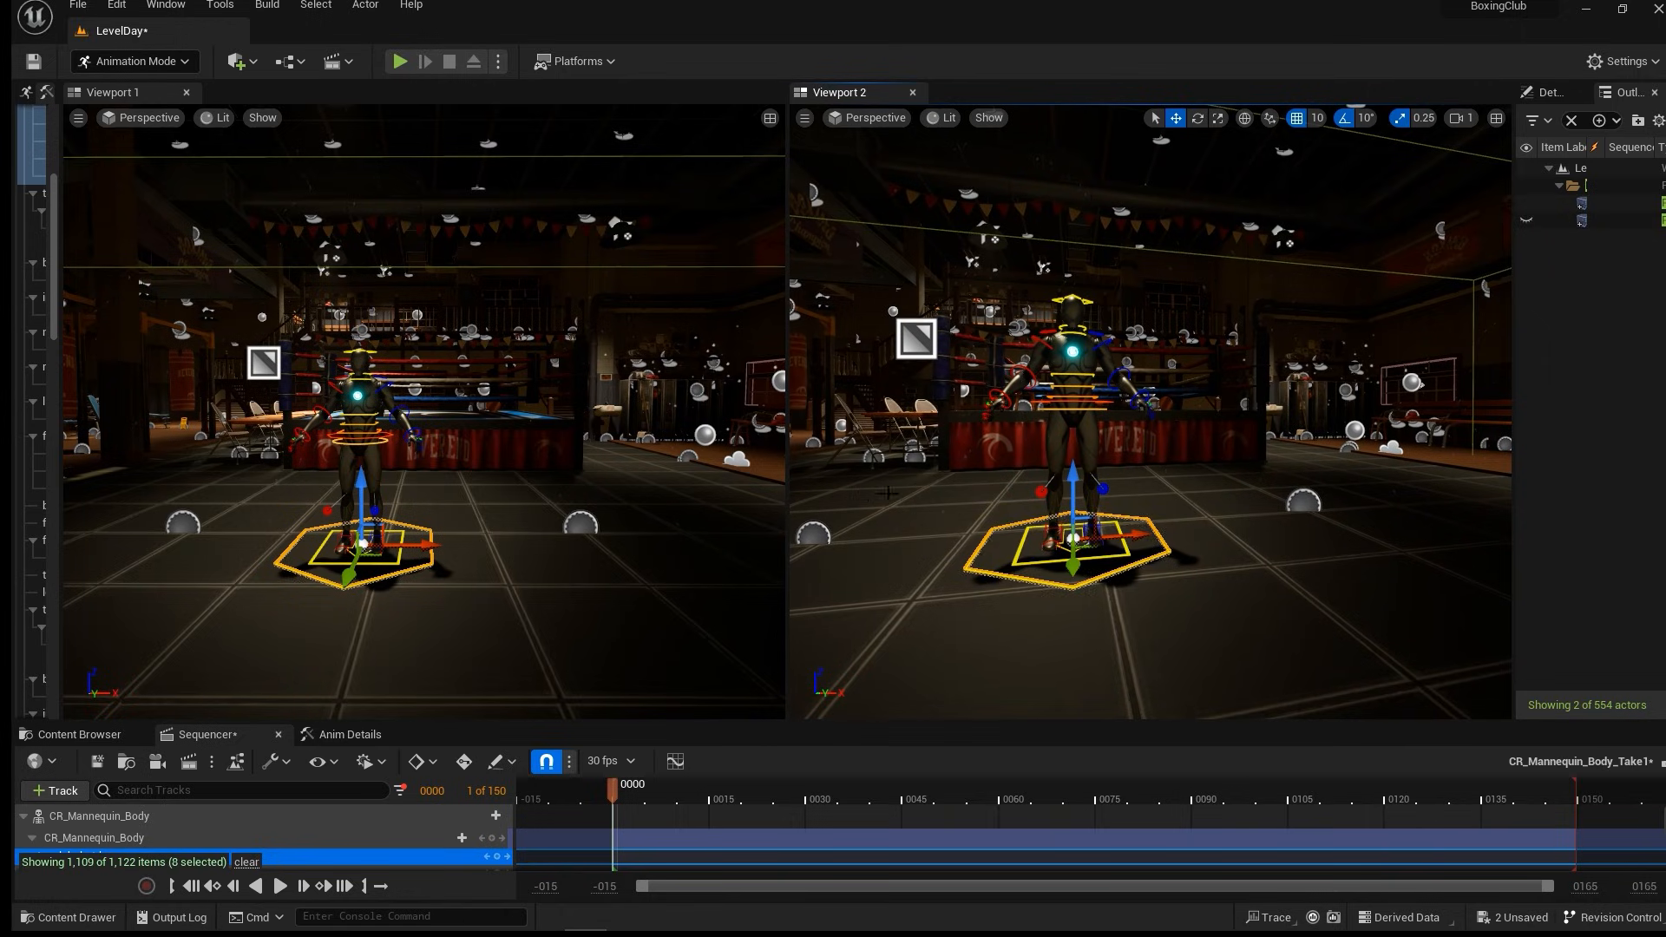
Frame the mannequin's upper body and arms closer and centred in Viewport 1.
scroll(519, 513, up, 6)
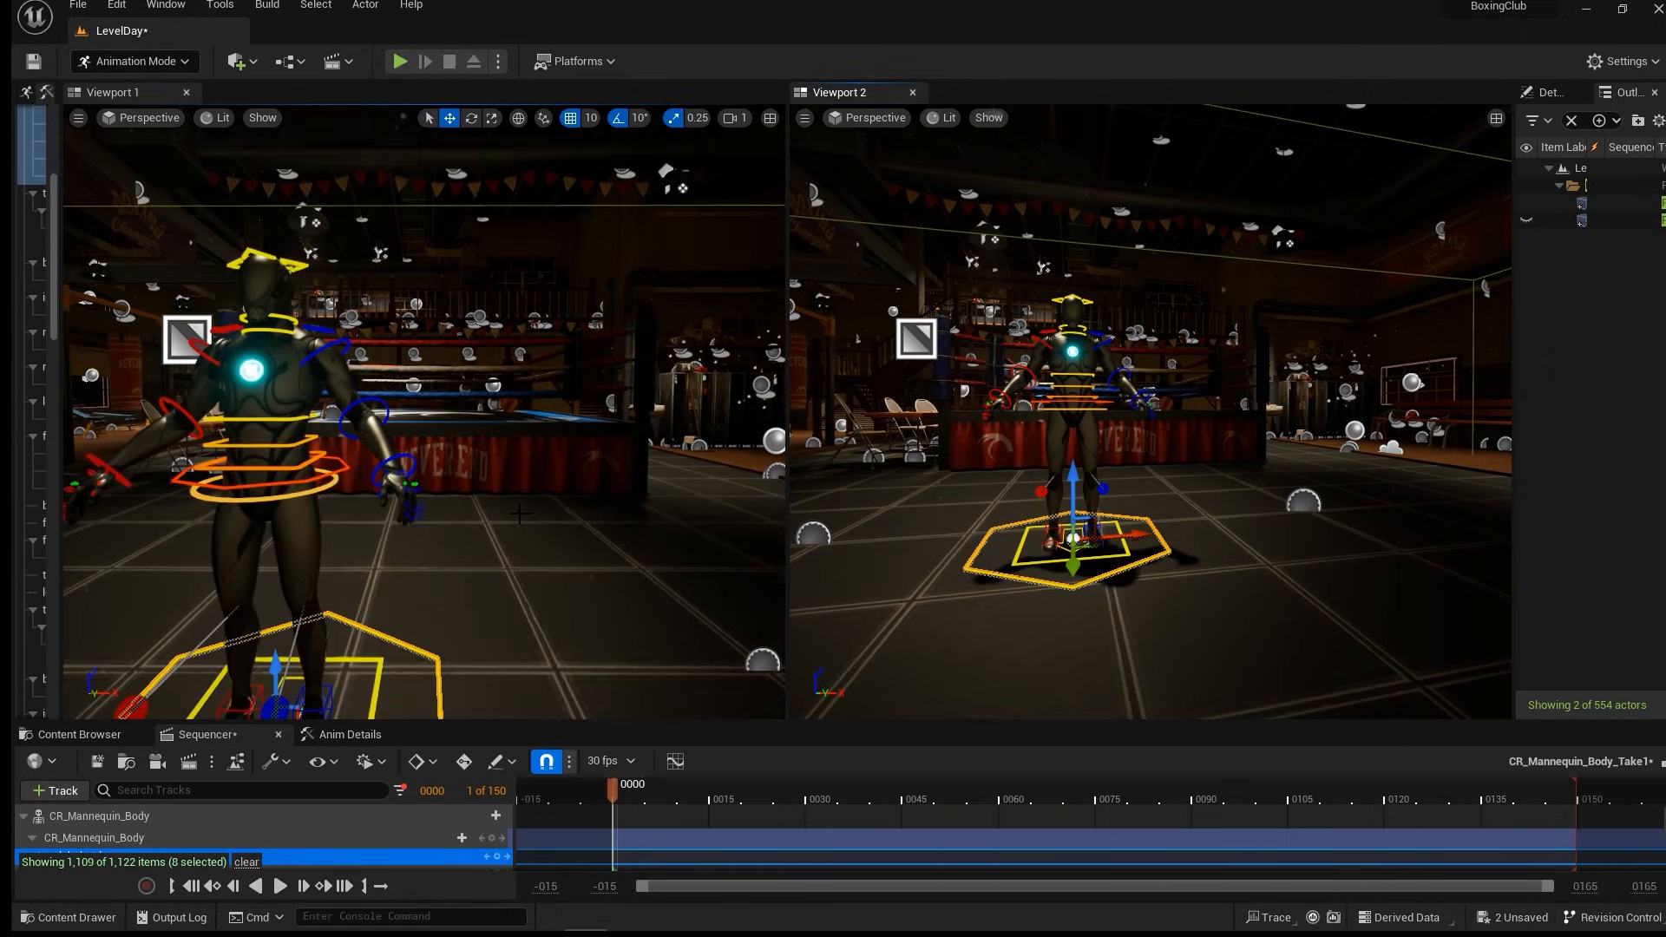
middle_drag(519, 513, 653, 474)
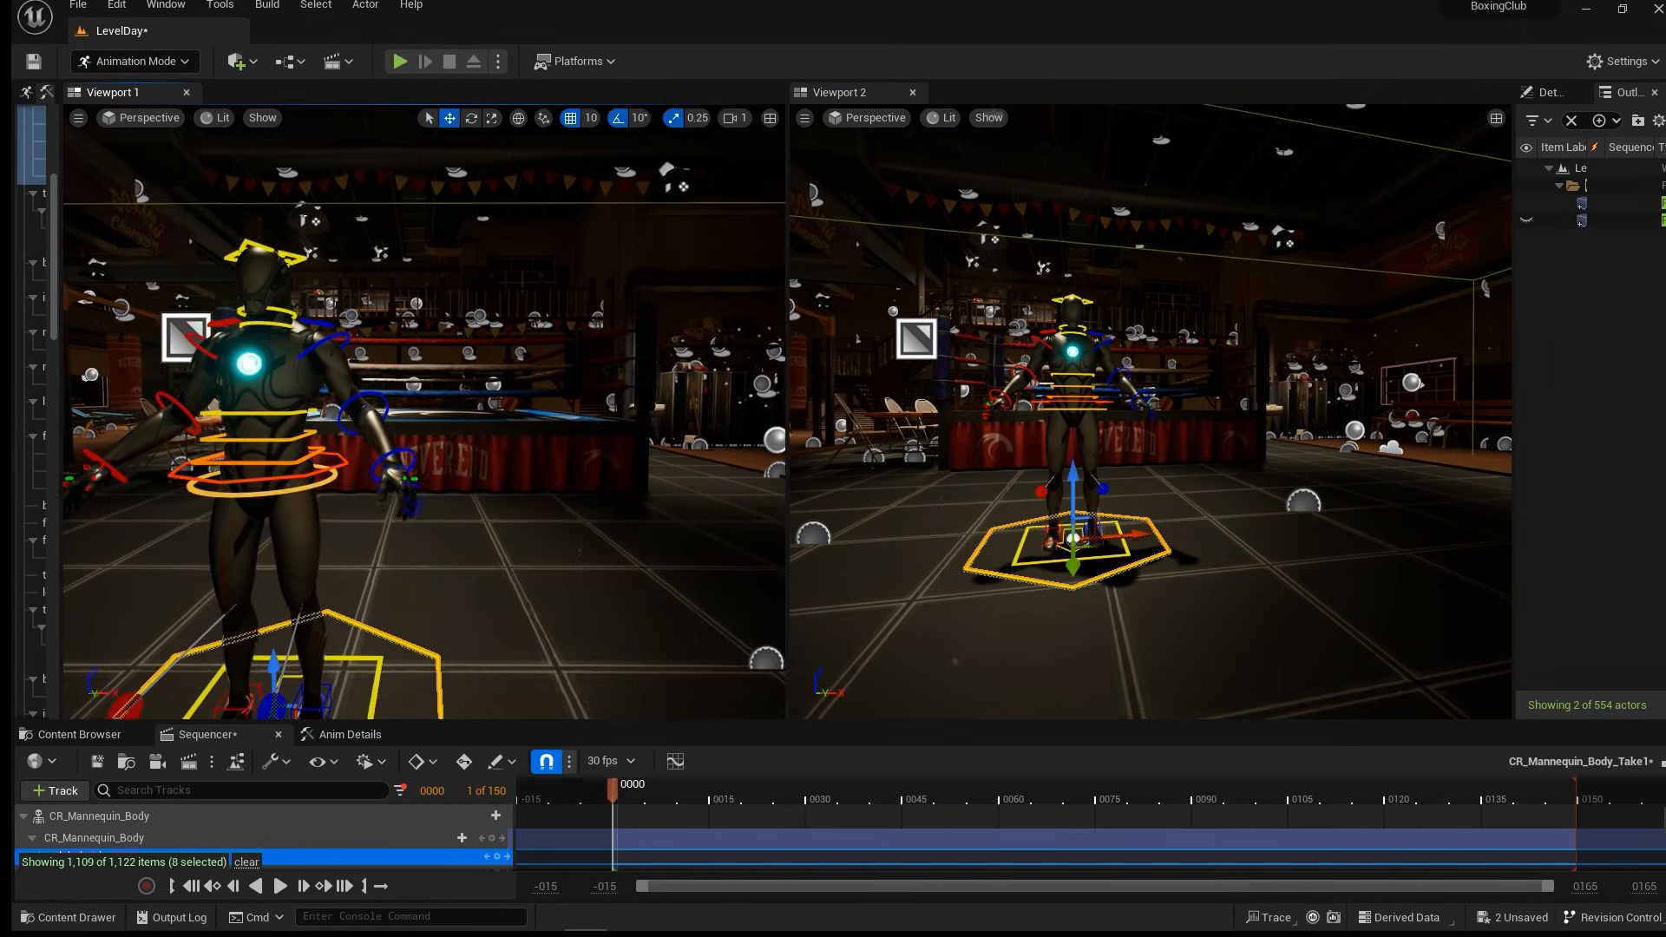
middle_drag(553, 498, 599, 404)
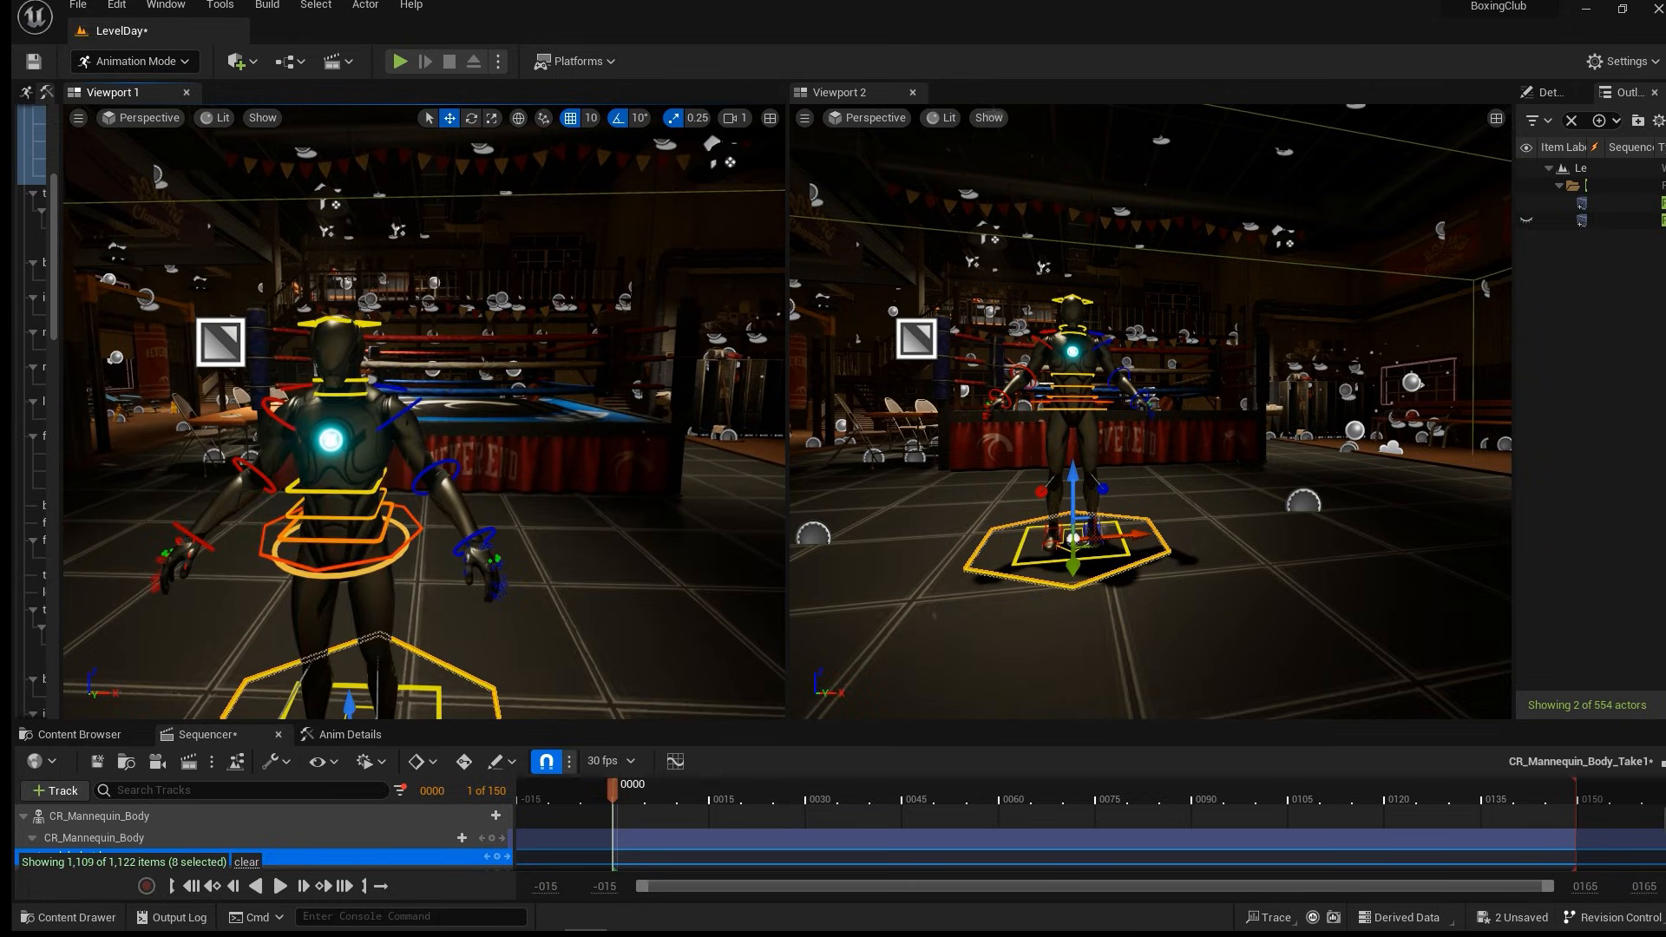
middle_drag(458, 449, 389, 479)
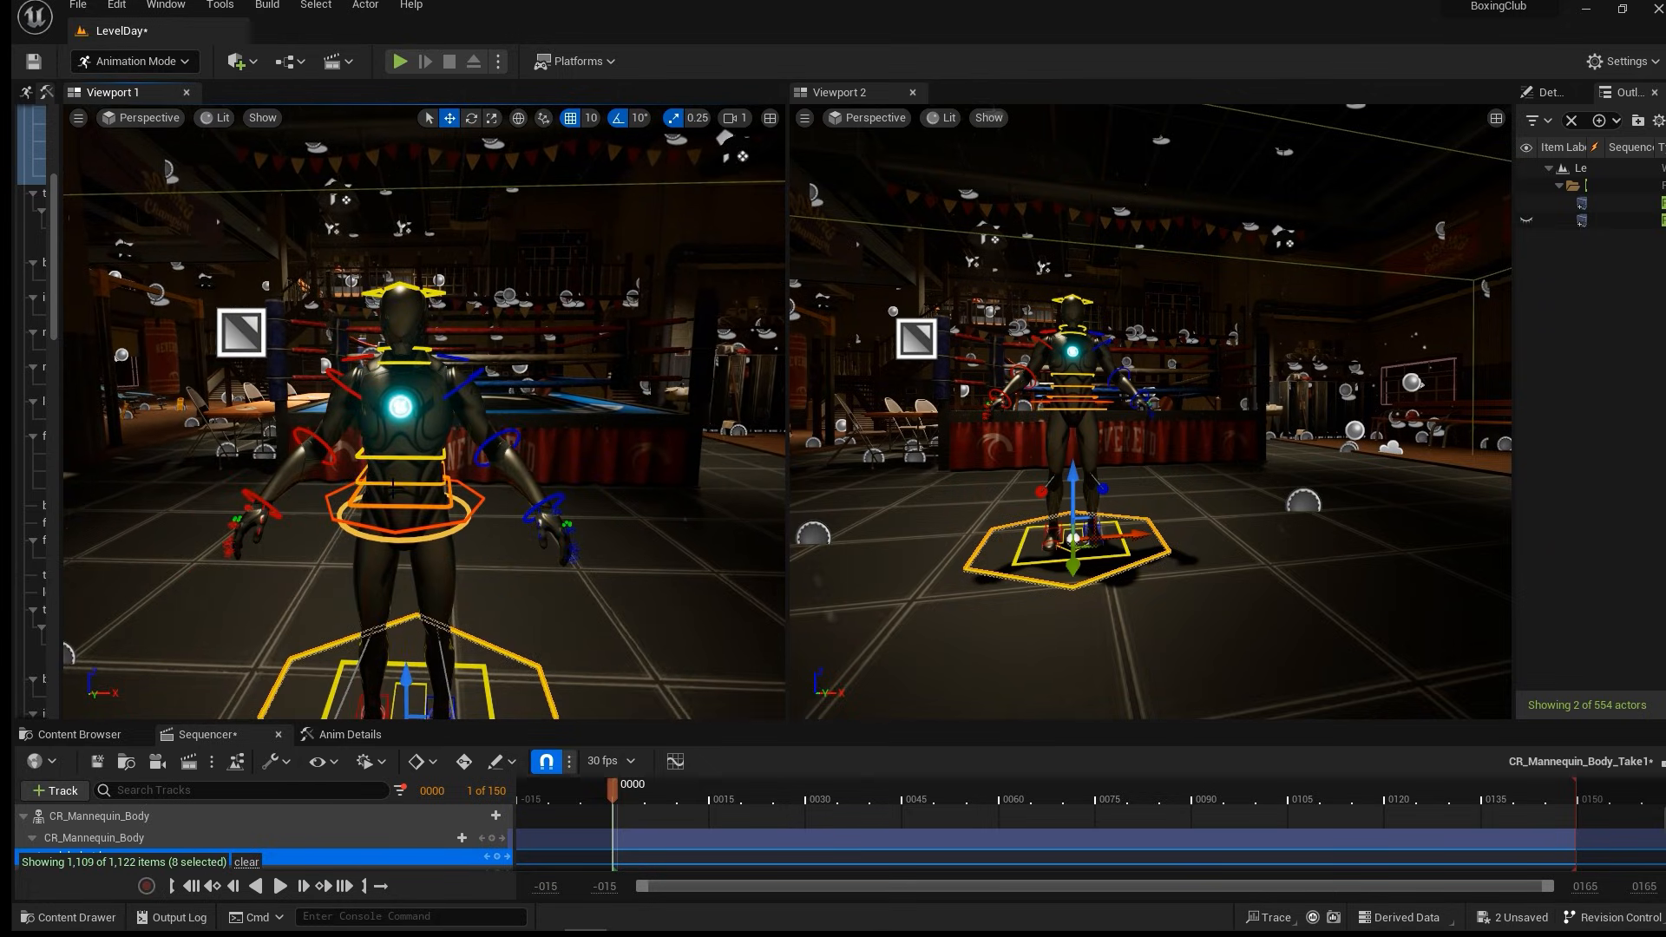
scroll(393, 488, up, 1)
scroll(391, 485, down, 1)
Centre the mannequin in Viewport 2 and widen the Outliner so that its item labels are readable.
middle_drag(1103, 488, 1207, 445)
right_drag(1104, 489, 1024, 503)
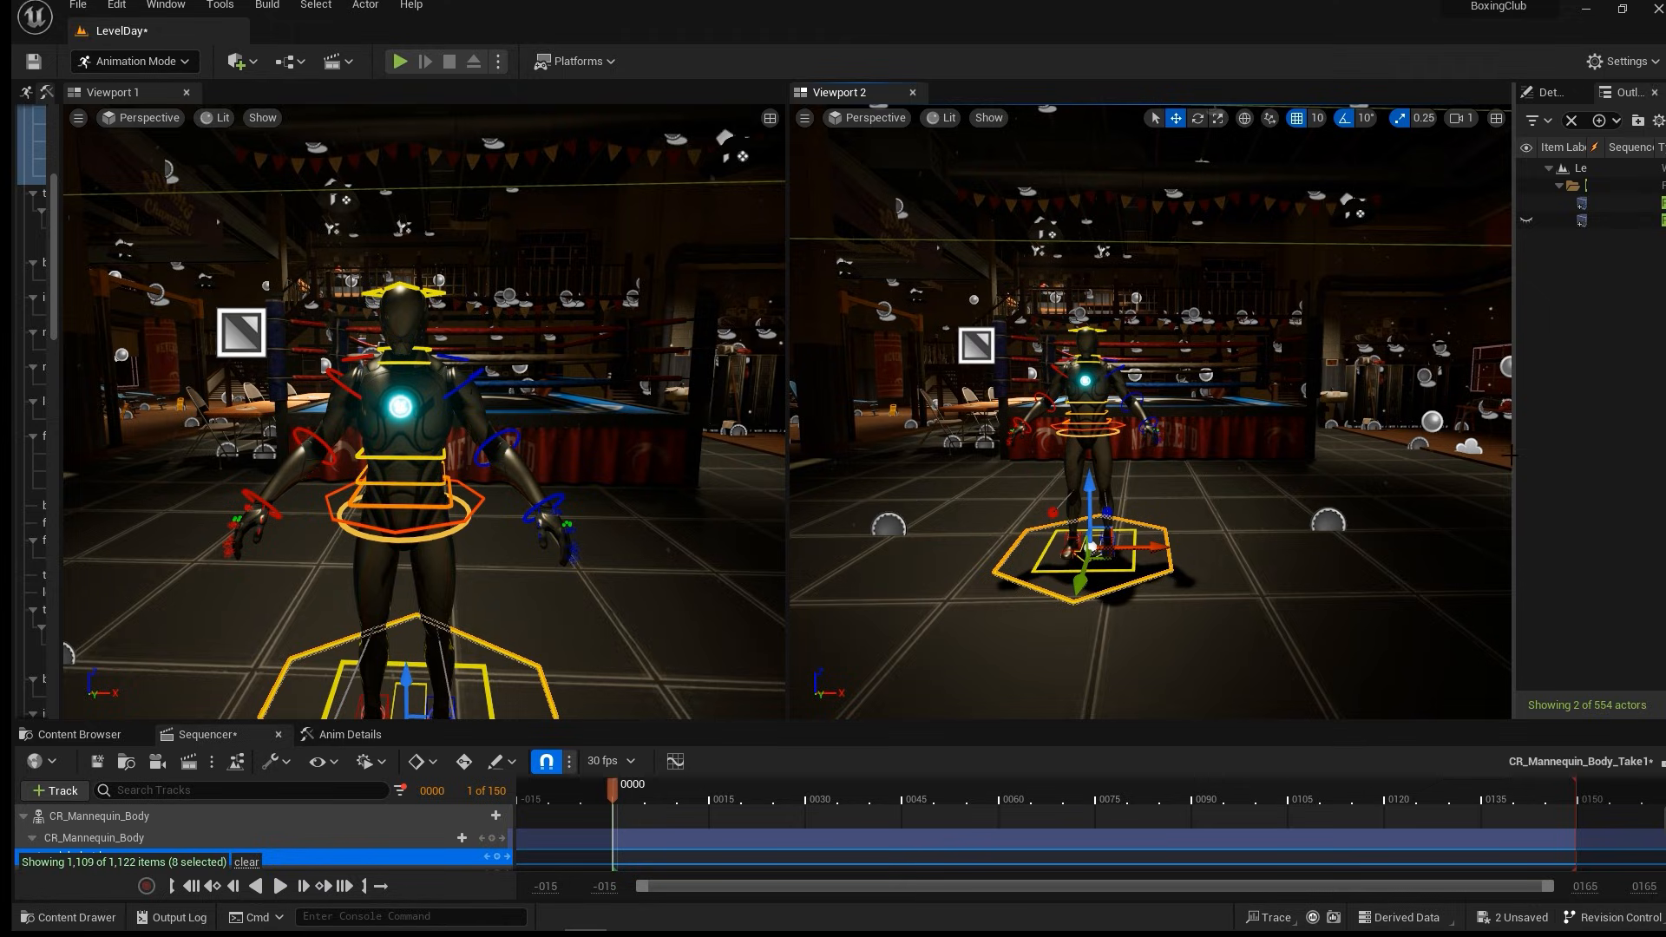
drag(1501, 454, 1359, 454)
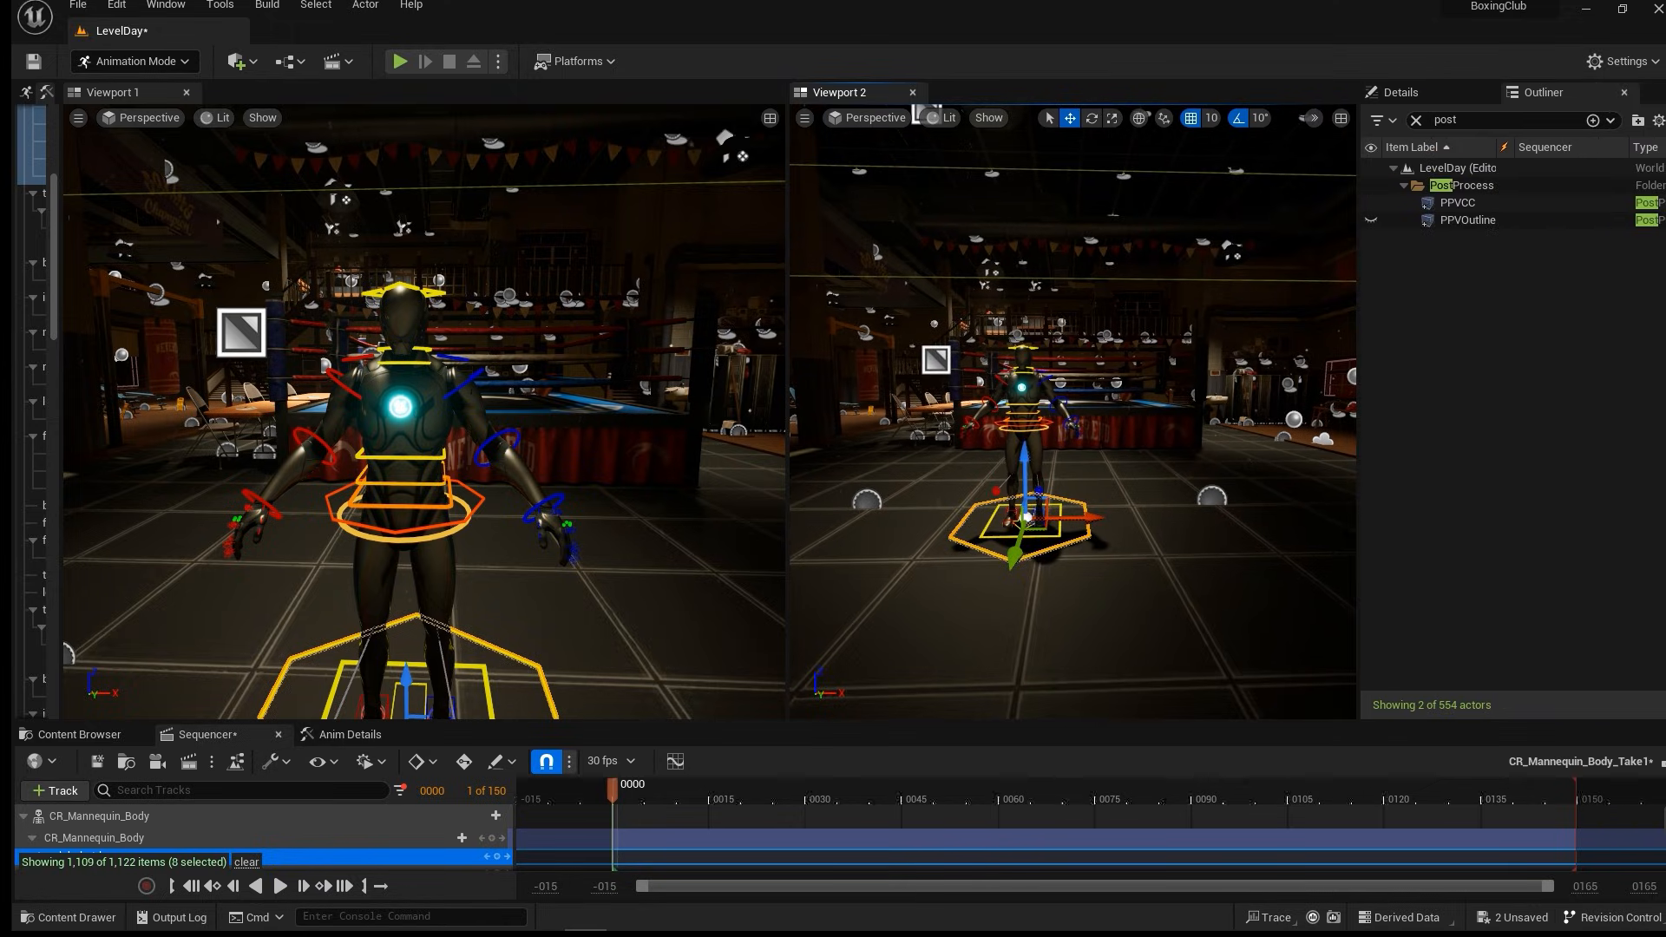
click(801, 119)
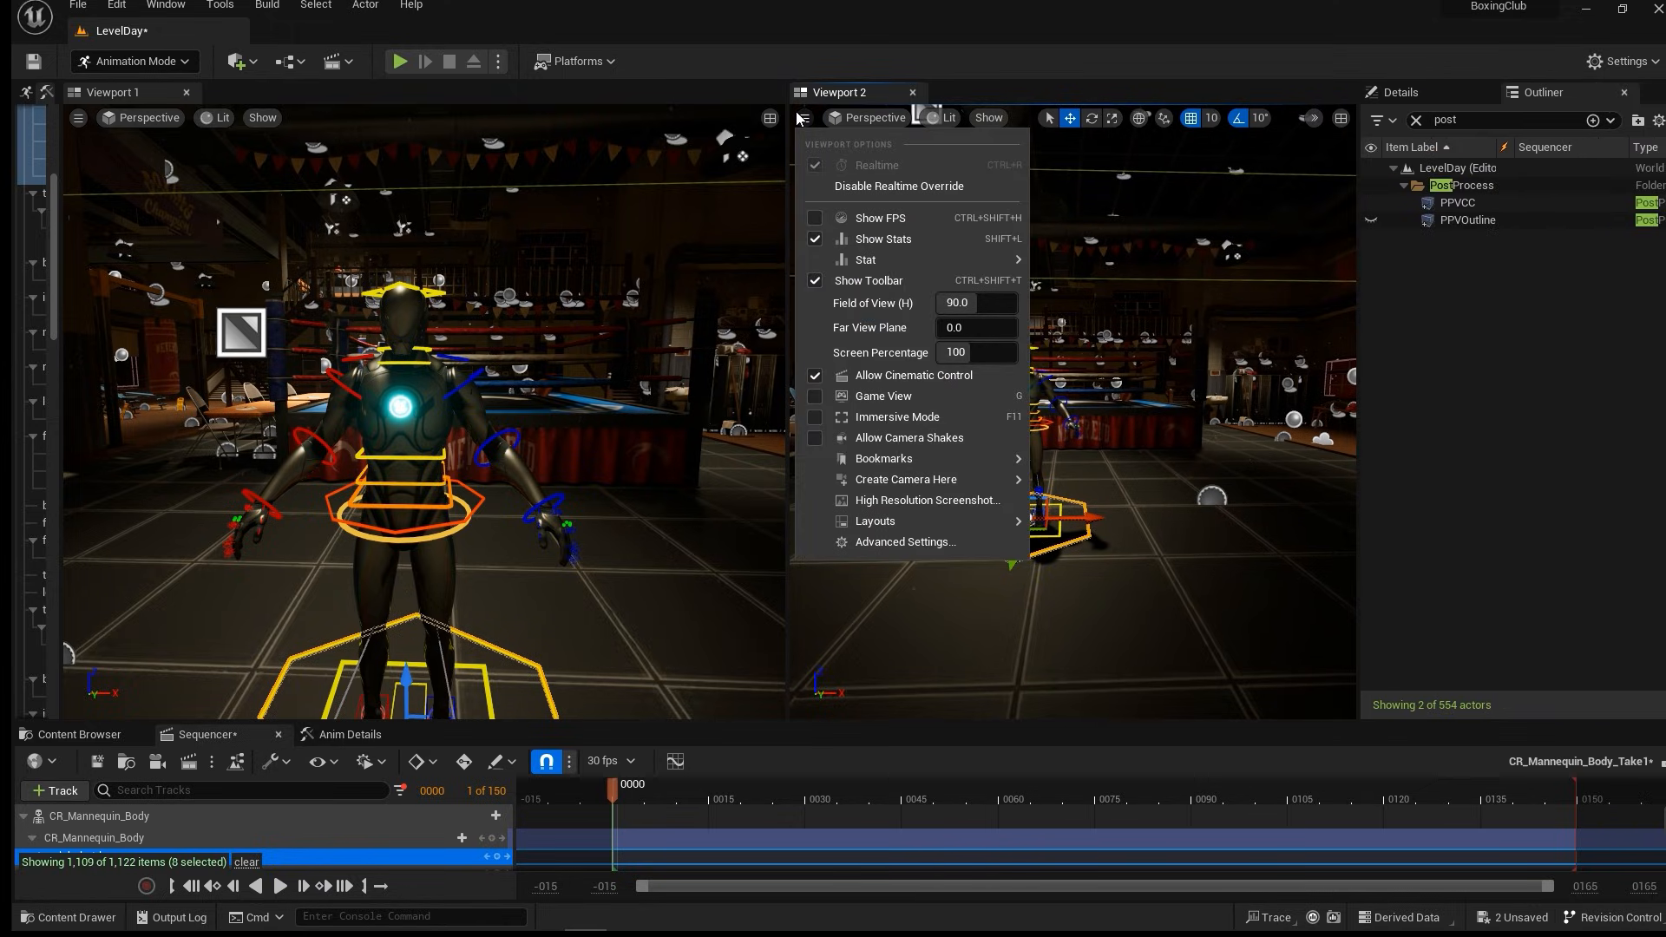
click(856, 9)
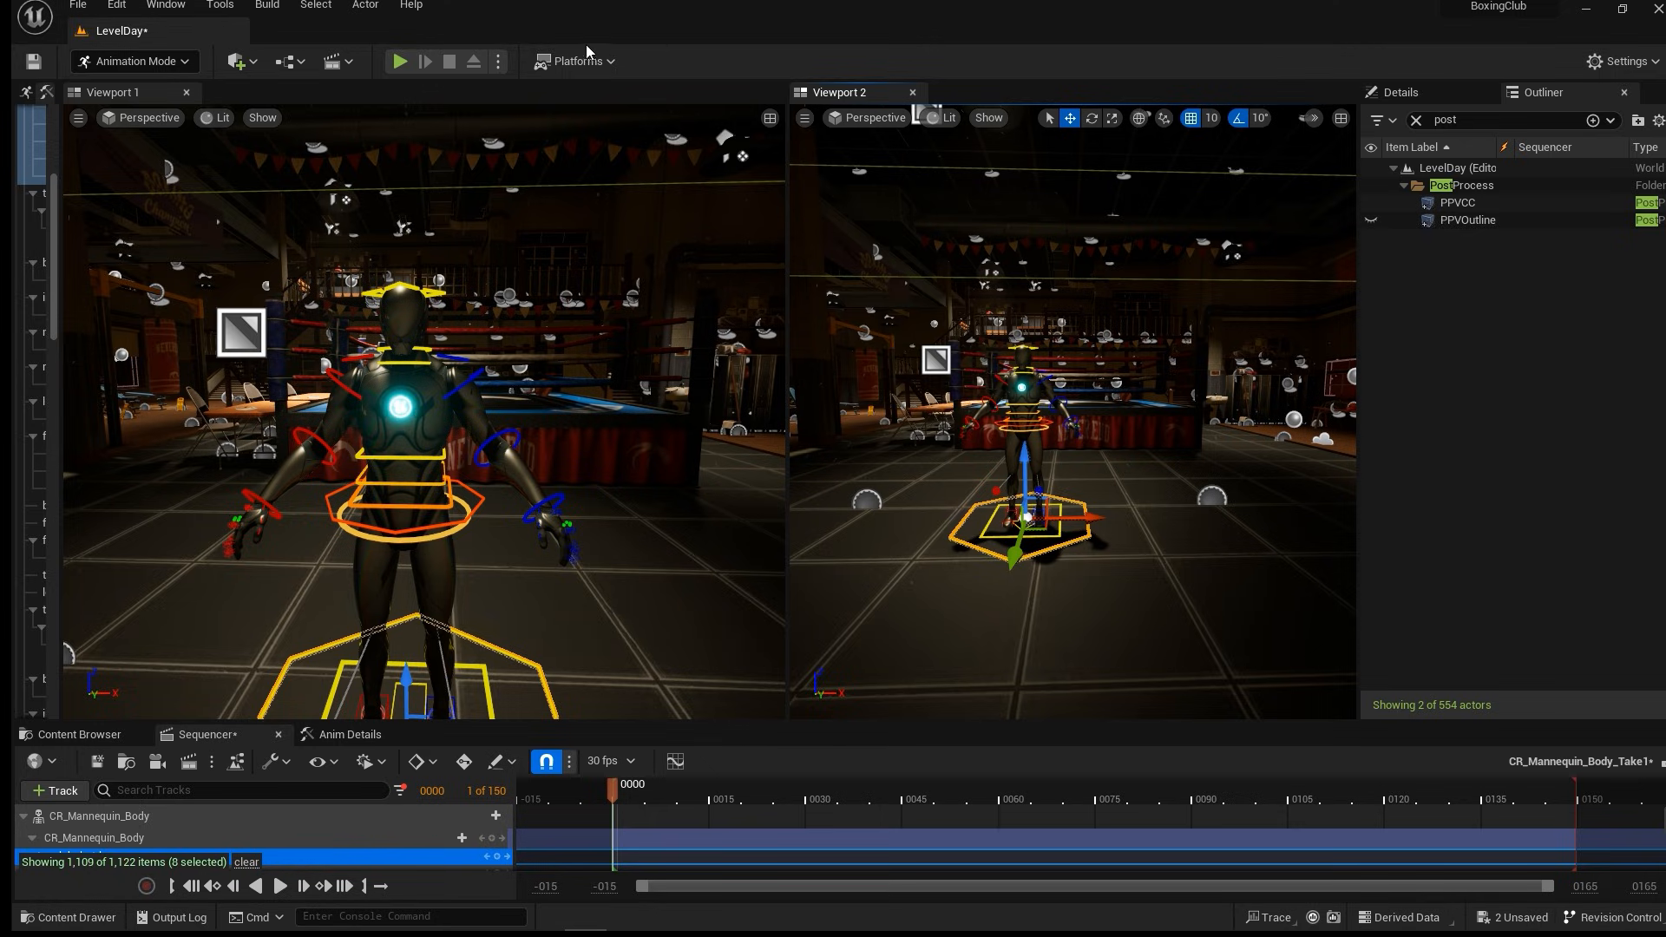
Place a Cine Camera Actor on the floor near the mannequin in Viewport 2 and raise it to about chest height.
click(238, 61)
mouse_move(310, 266)
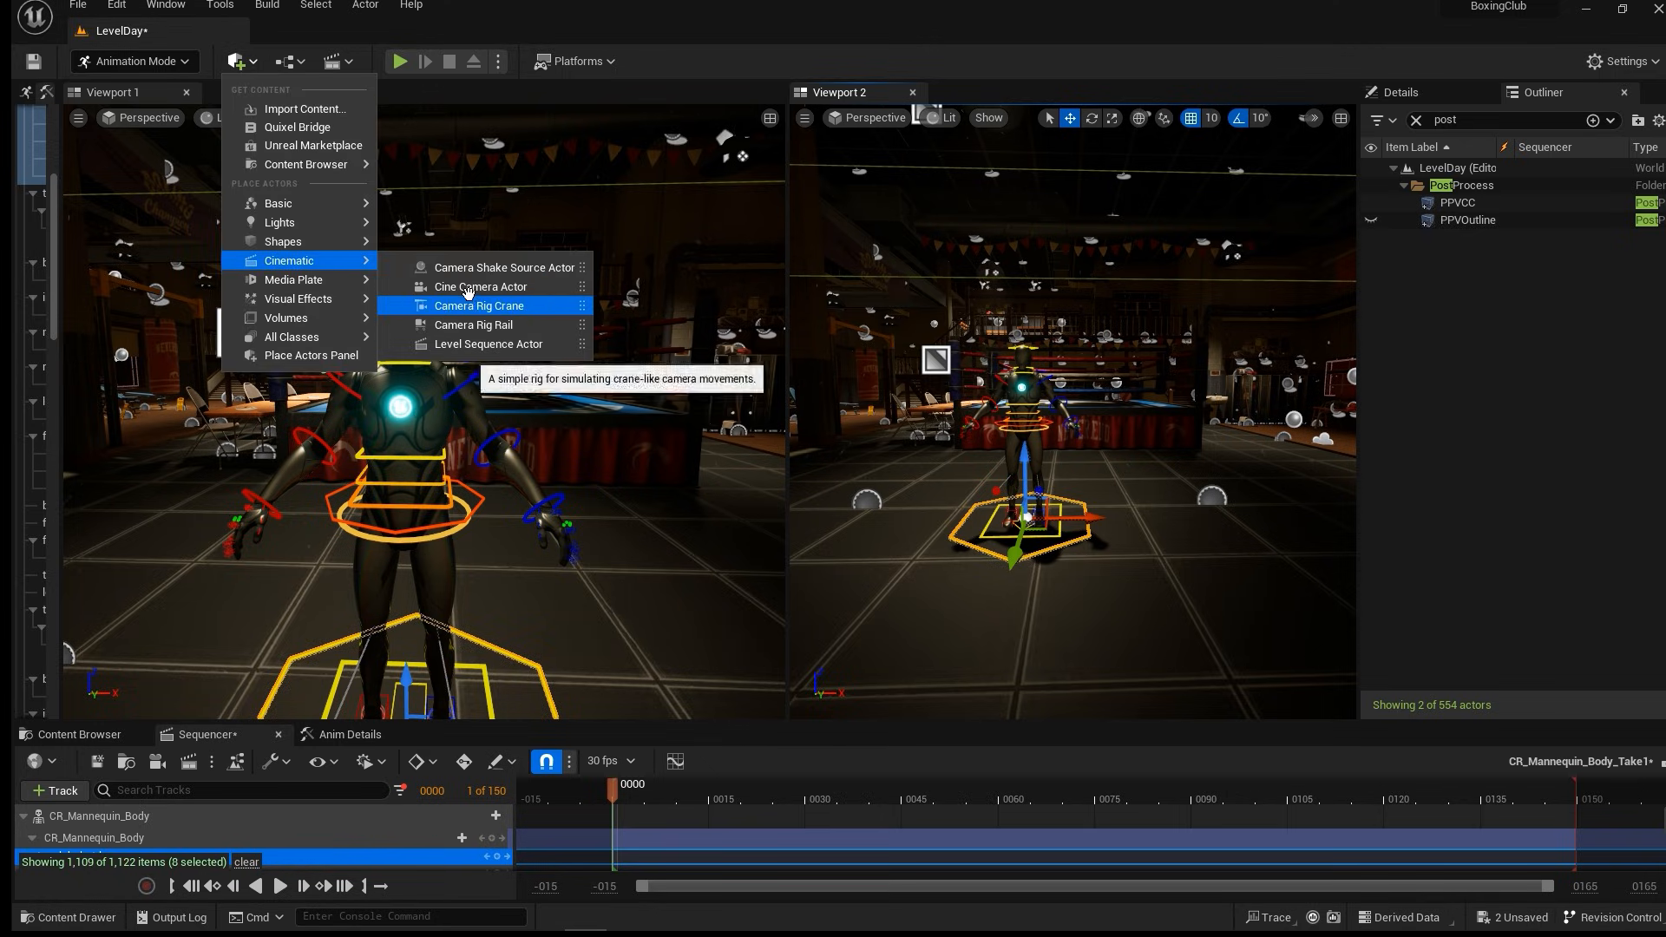
drag(474, 291, 975, 584)
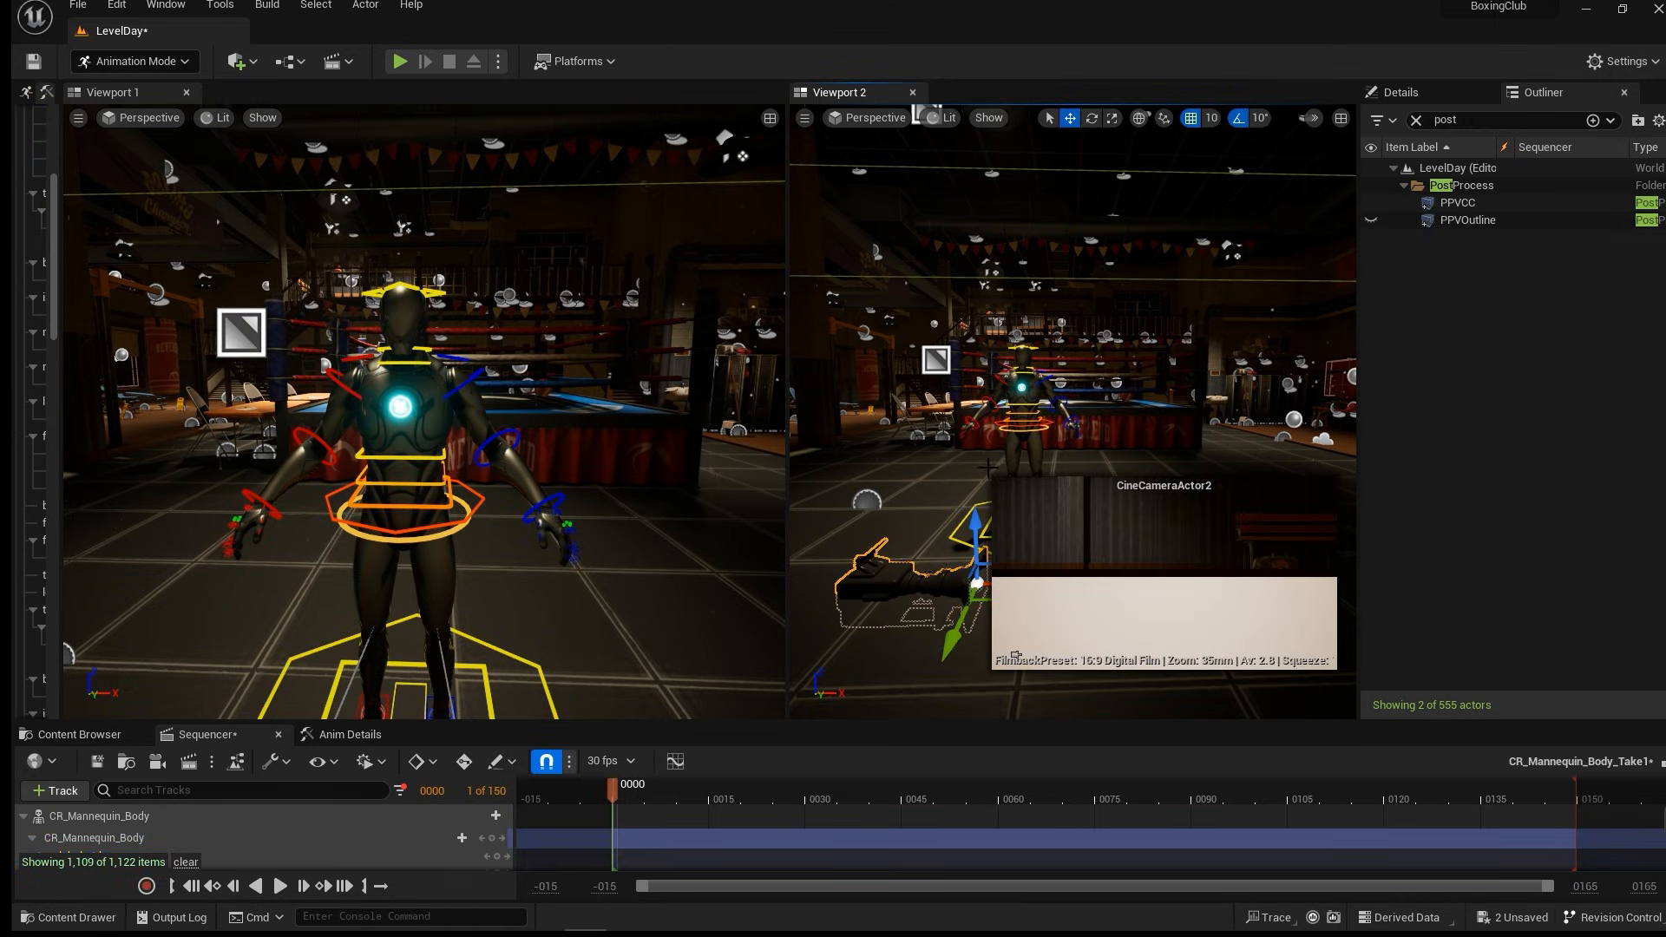
drag(972, 519, 990, 317)
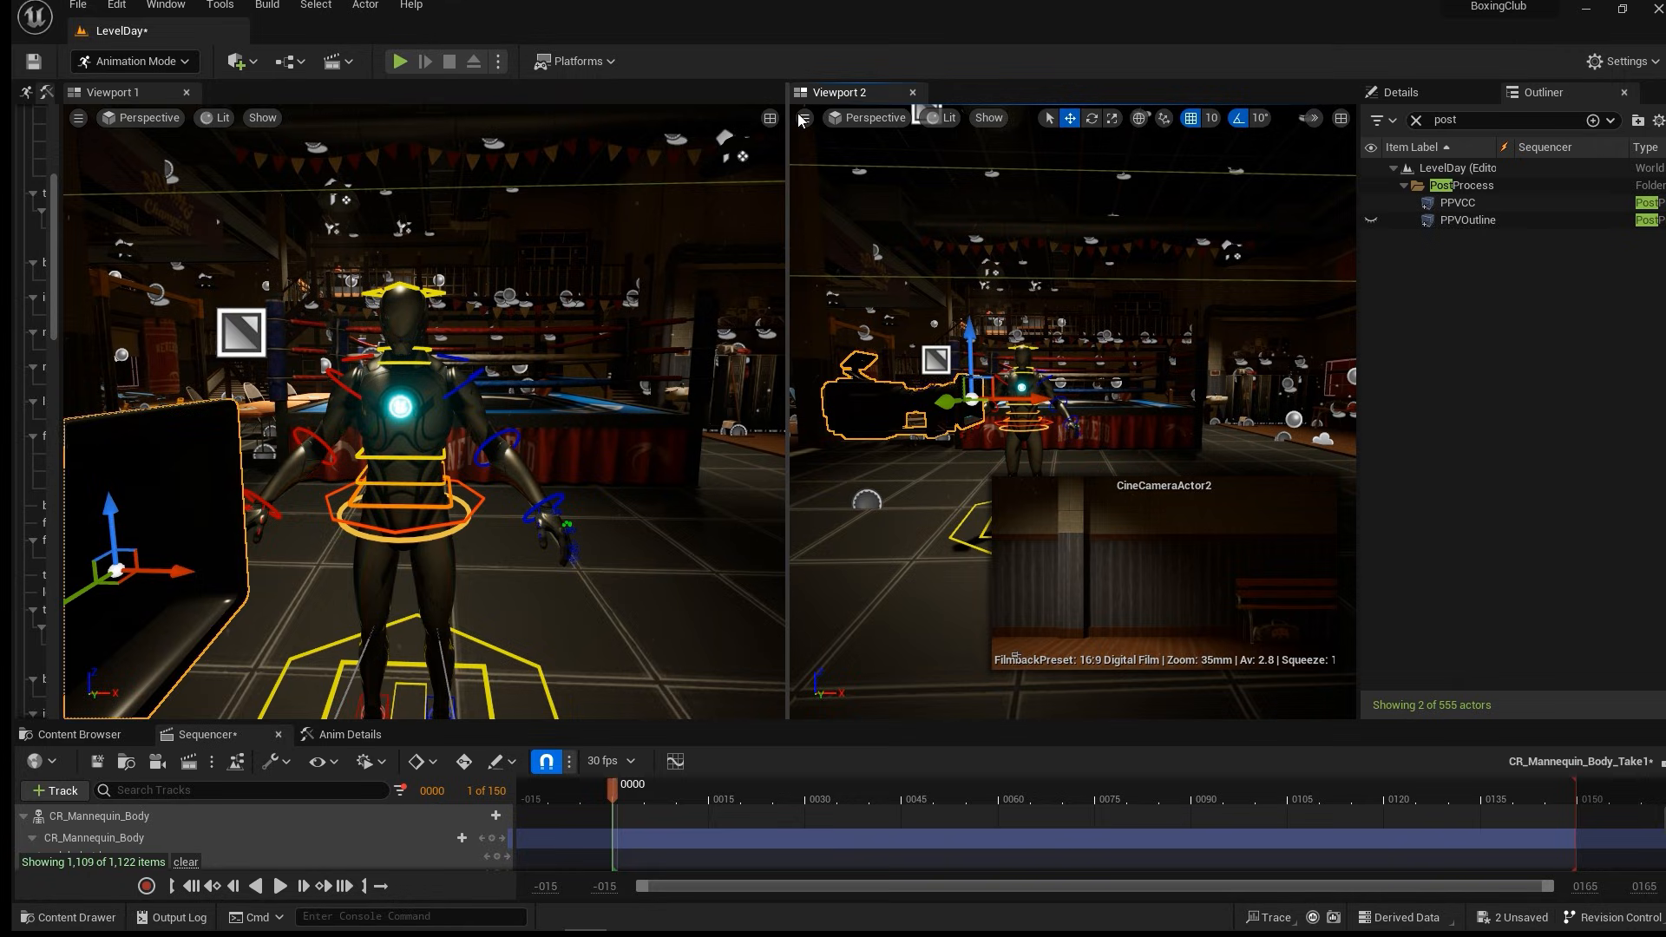
Pilot CineCameraActor2 in Viewport 2 and aim it at the full mannequin in front of the boxing ring.
click(859, 119)
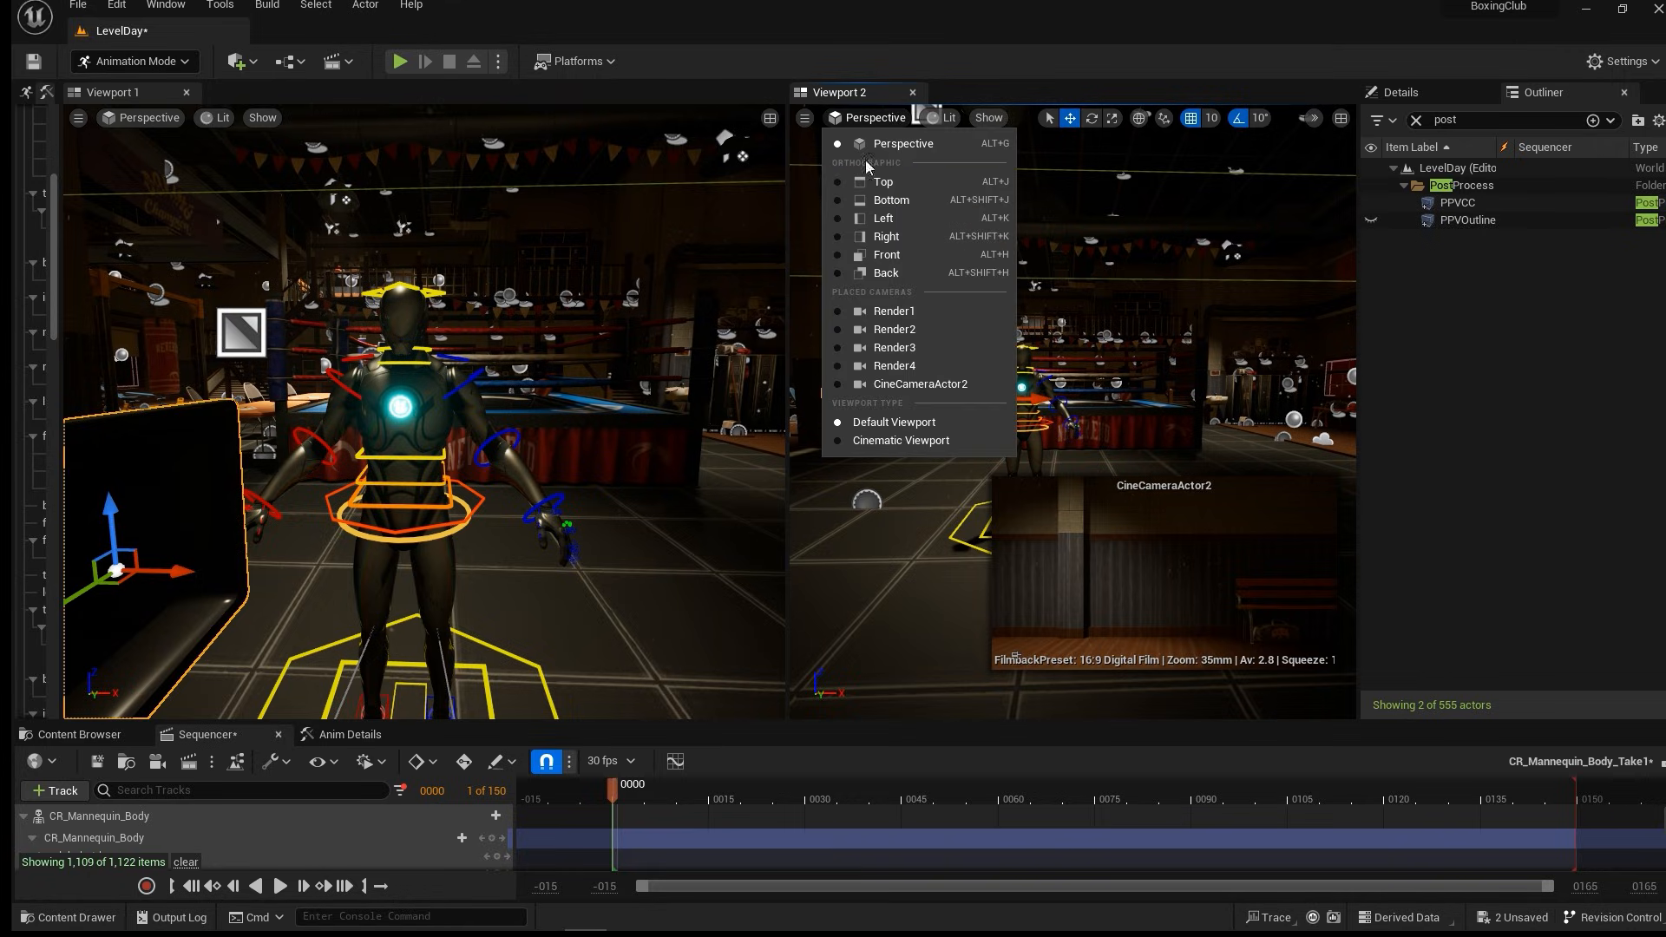
click(918, 384)
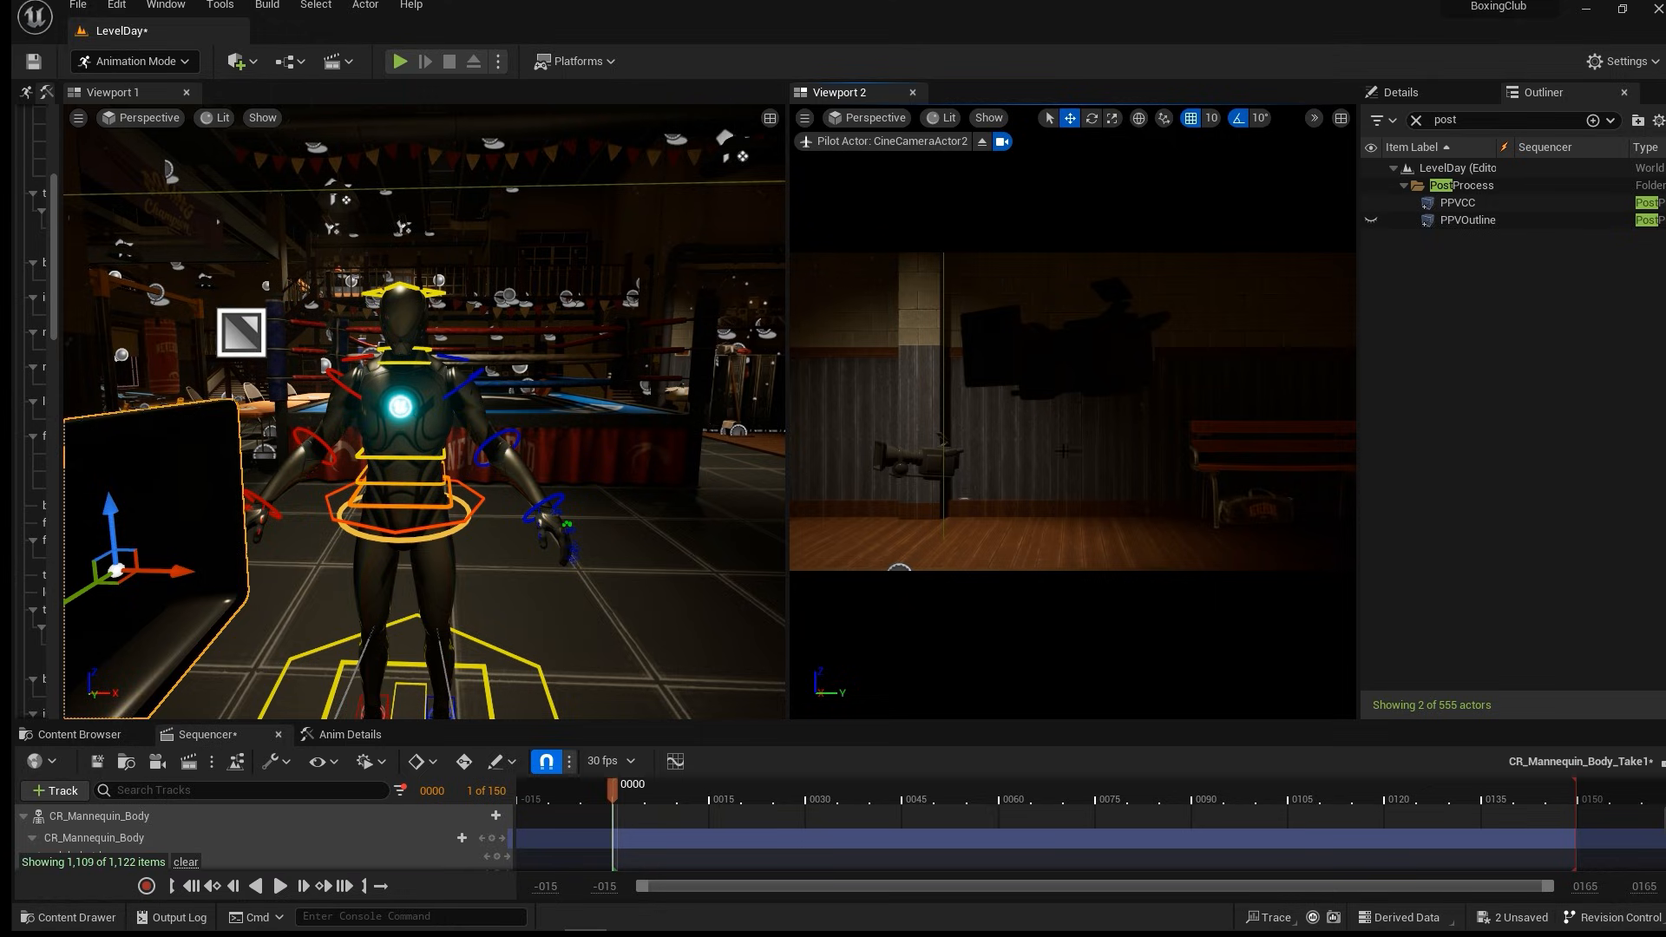
right_drag(1073, 413, 972, 413)
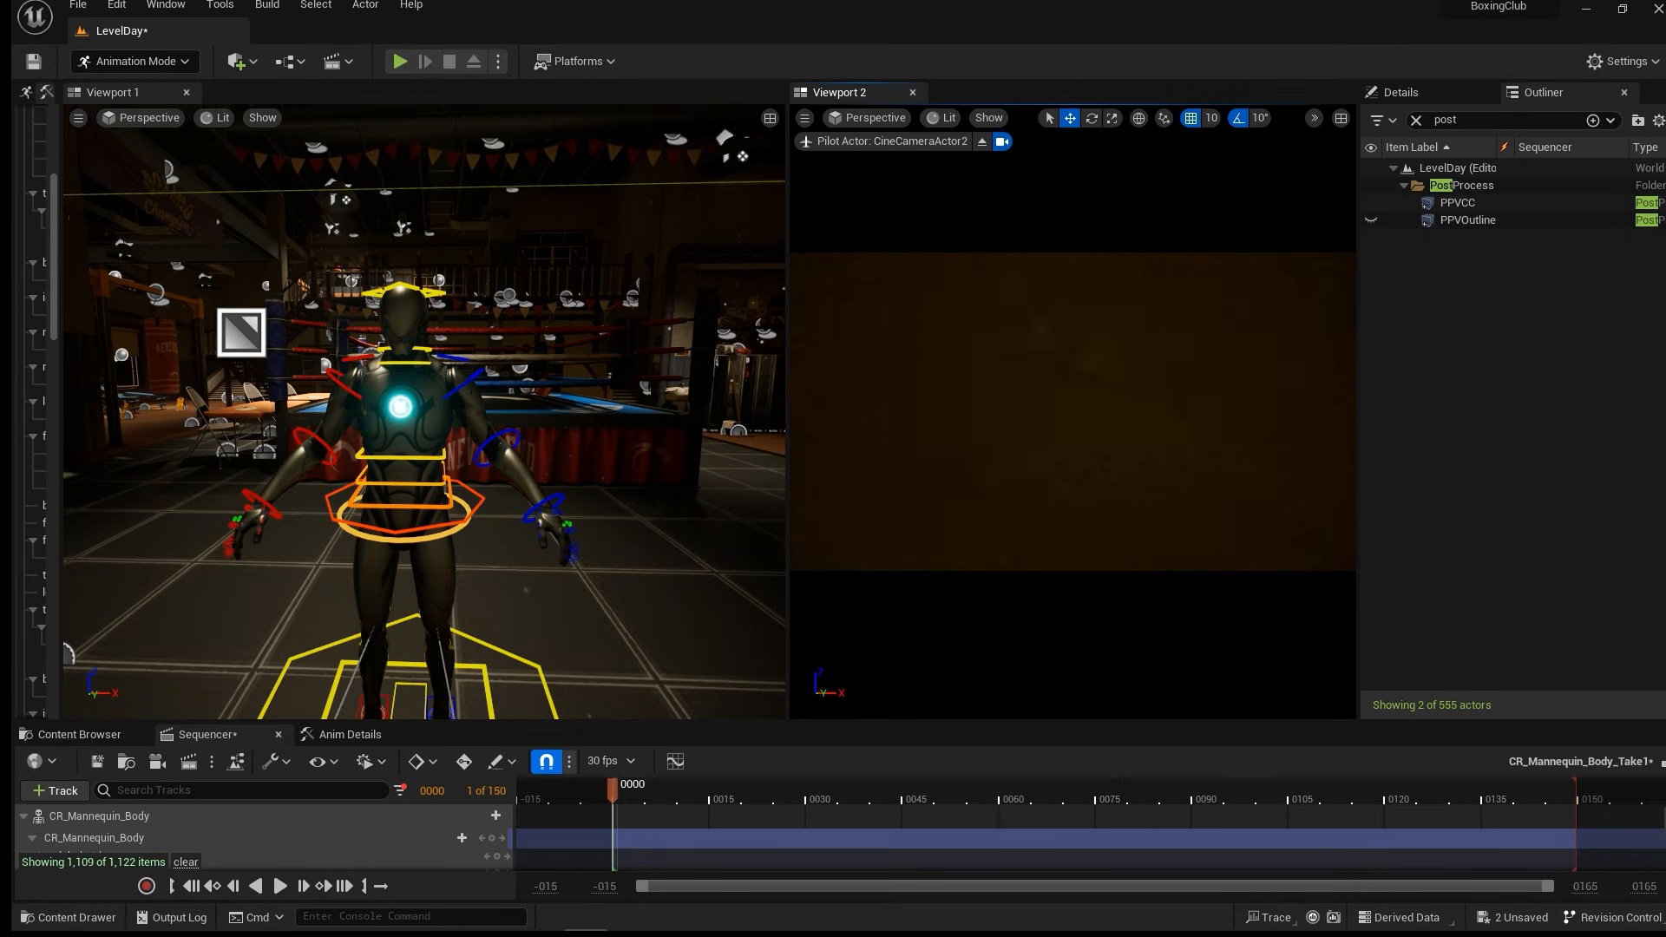
scroll(1092, 416, up, 3)
scroll(1091, 408, down, 3)
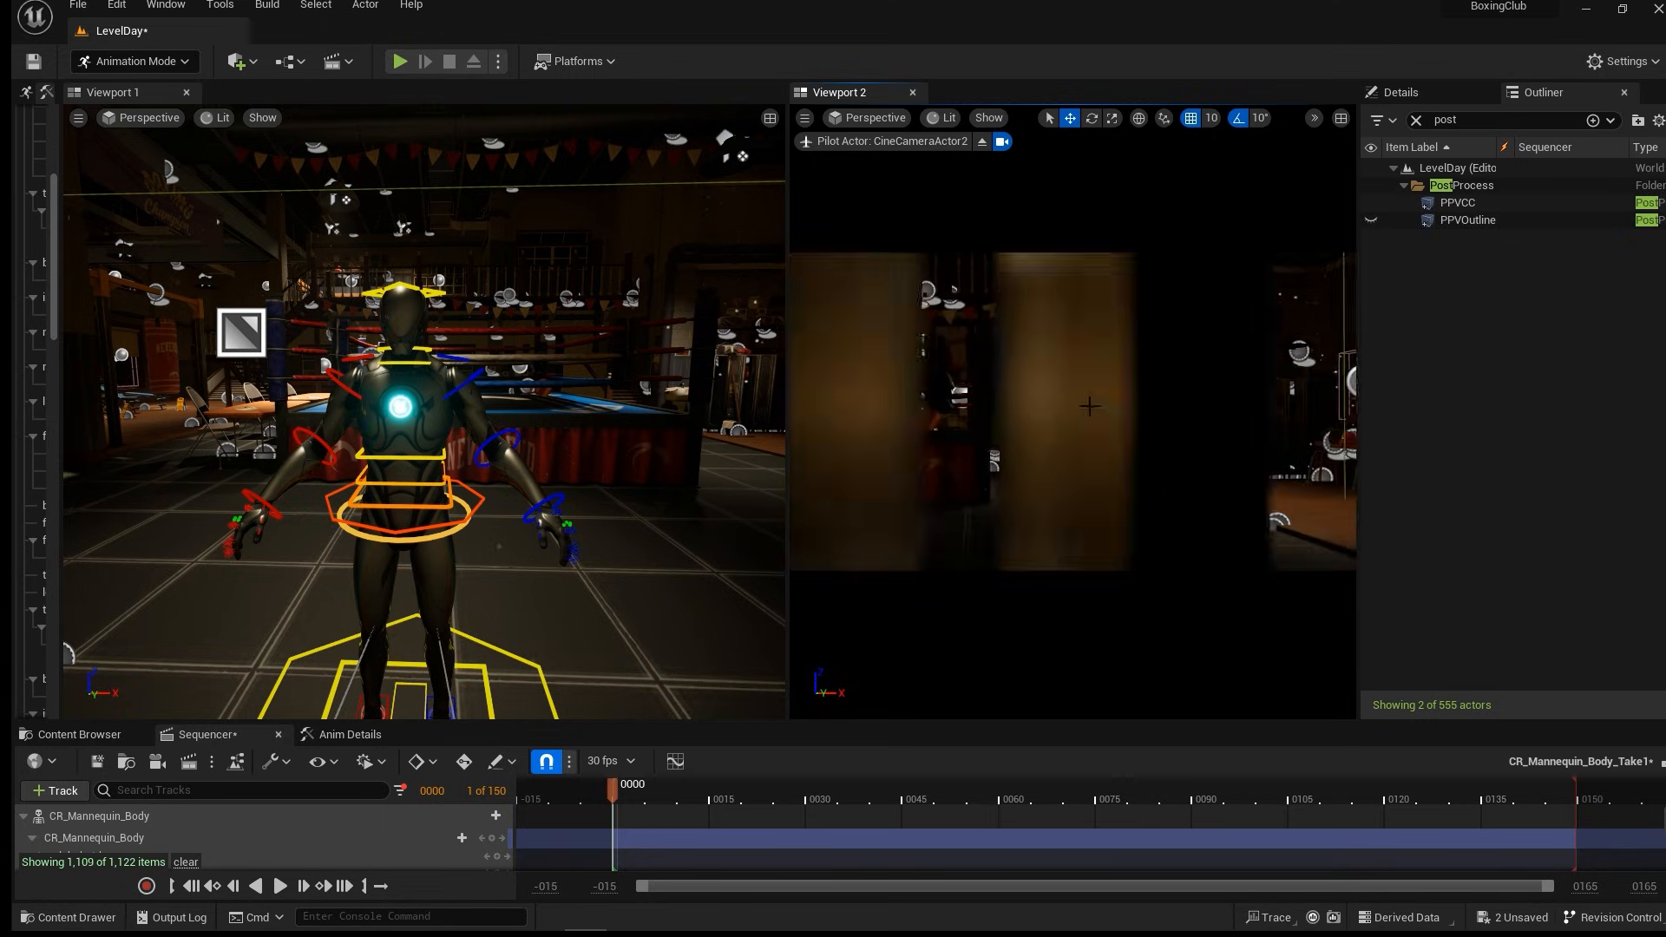
scroll(1090, 405, up, 2)
mouse_move(1090, 408)
right_down()
mouse_move(1116, 408)
mouse_move(1089, 408)
right_up()
key(w)
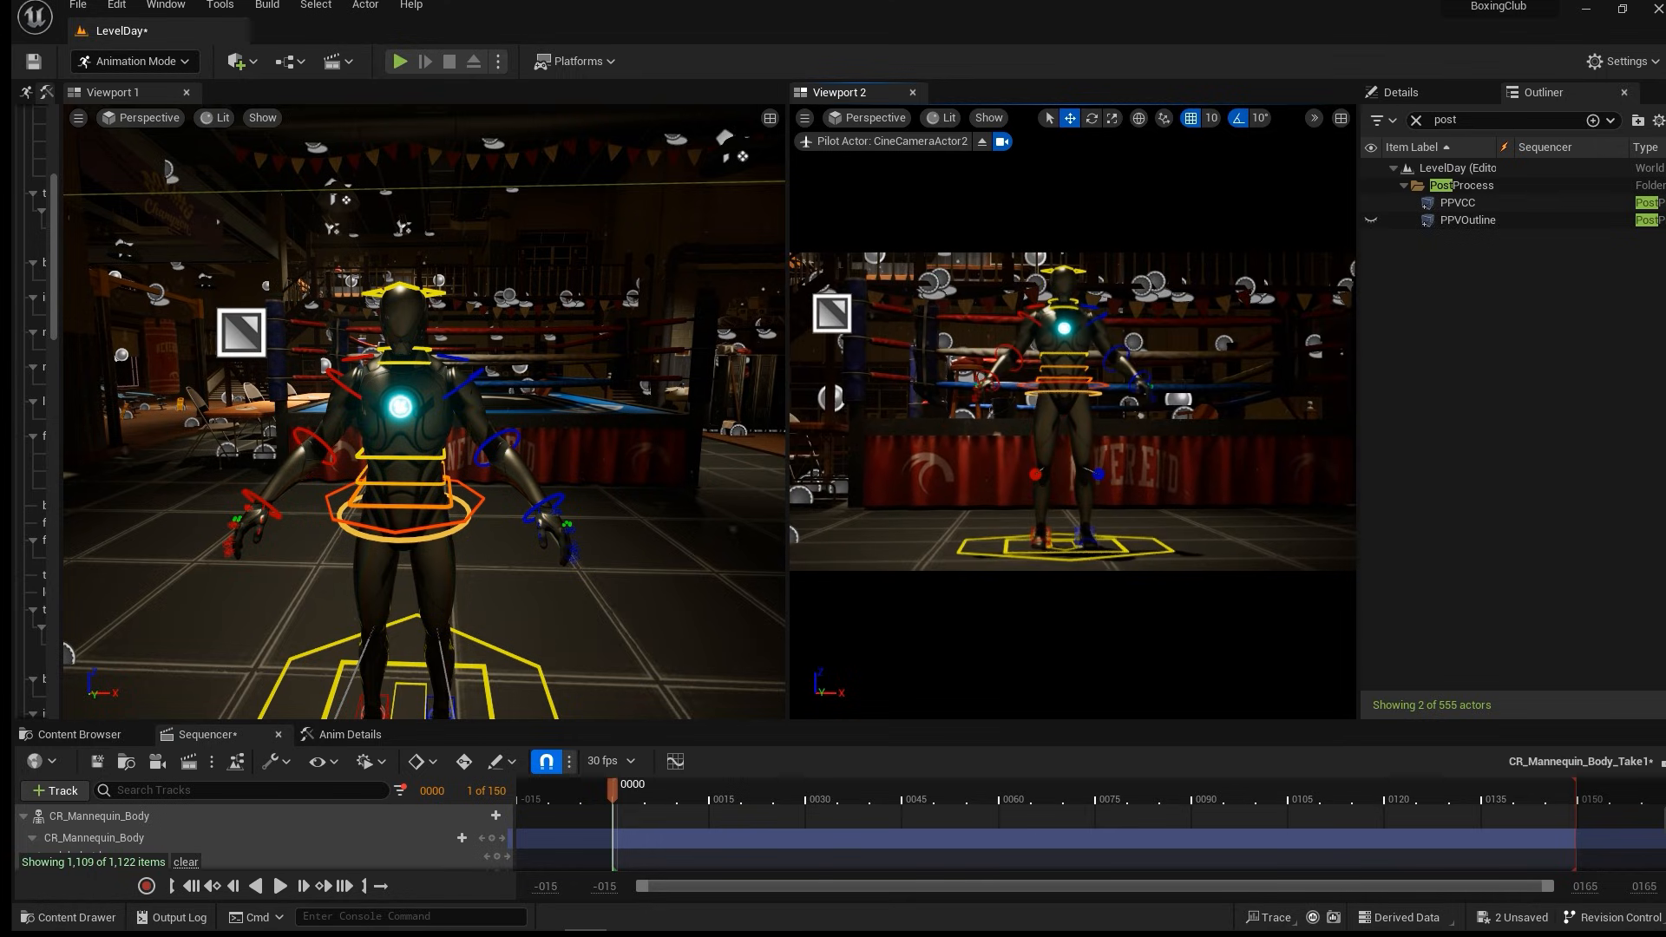
Widen Viewport 2 and bring the piloted camera closer so the mannequin stands centred before the ring.
drag(1358, 365, 1547, 373)
alt+drag(1168, 411, 1141, 412)
middle_drag(1167, 411, 1179, 344)
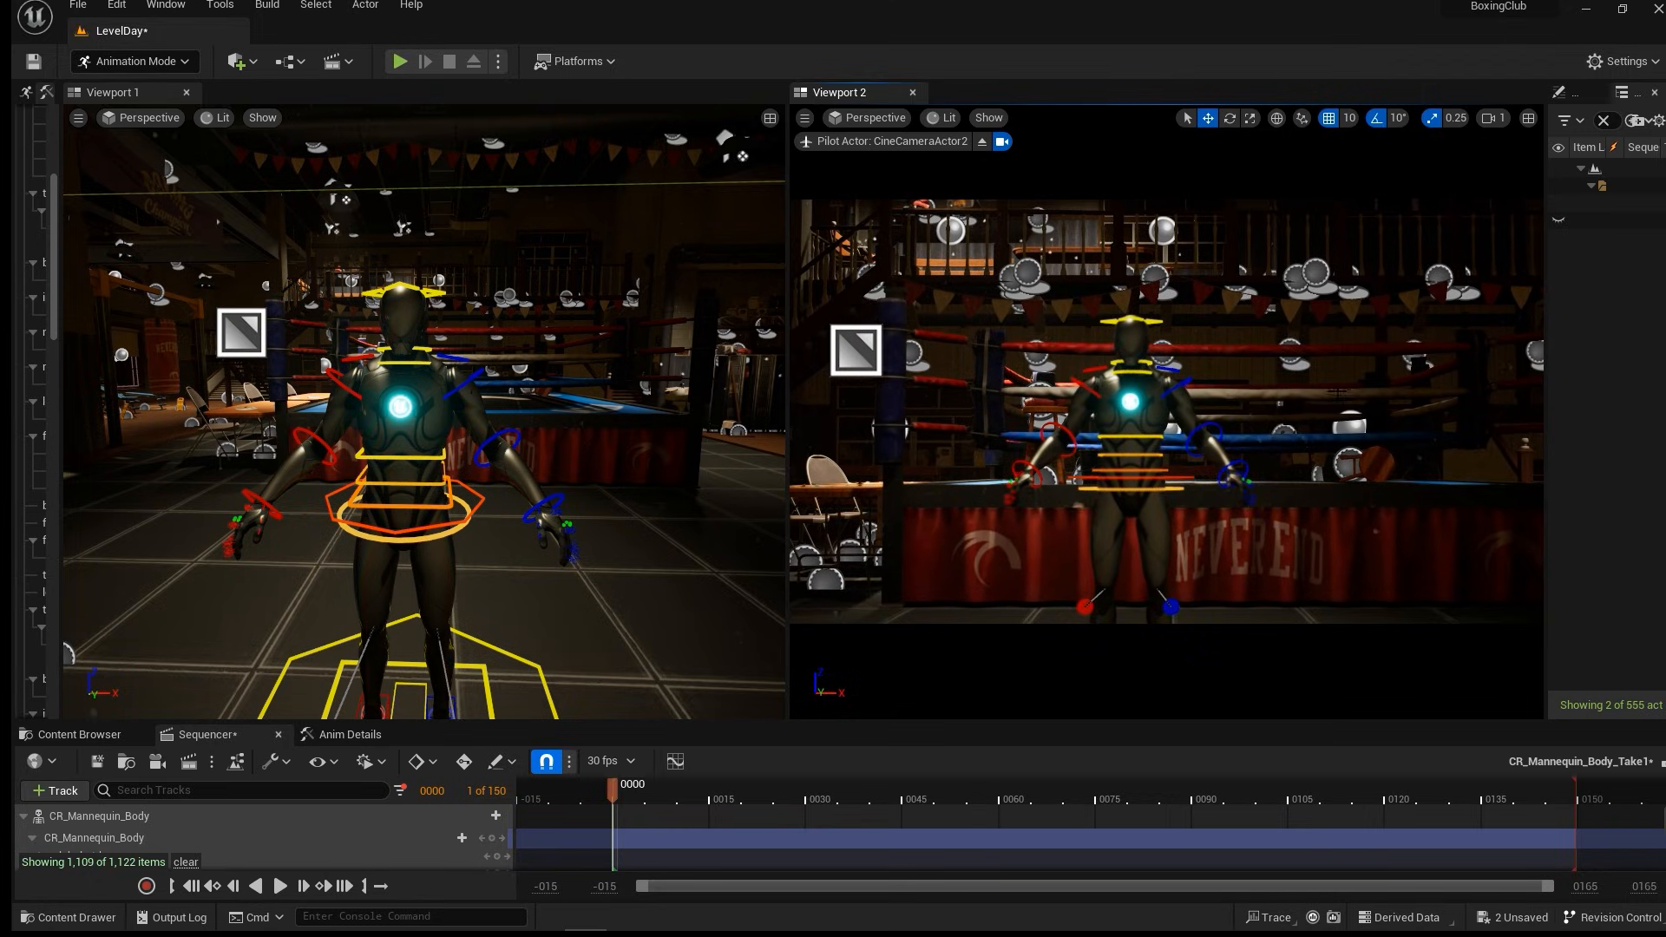
alt+drag(1167, 412, 1198, 436)
middle_drag(1167, 411, 1166, 465)
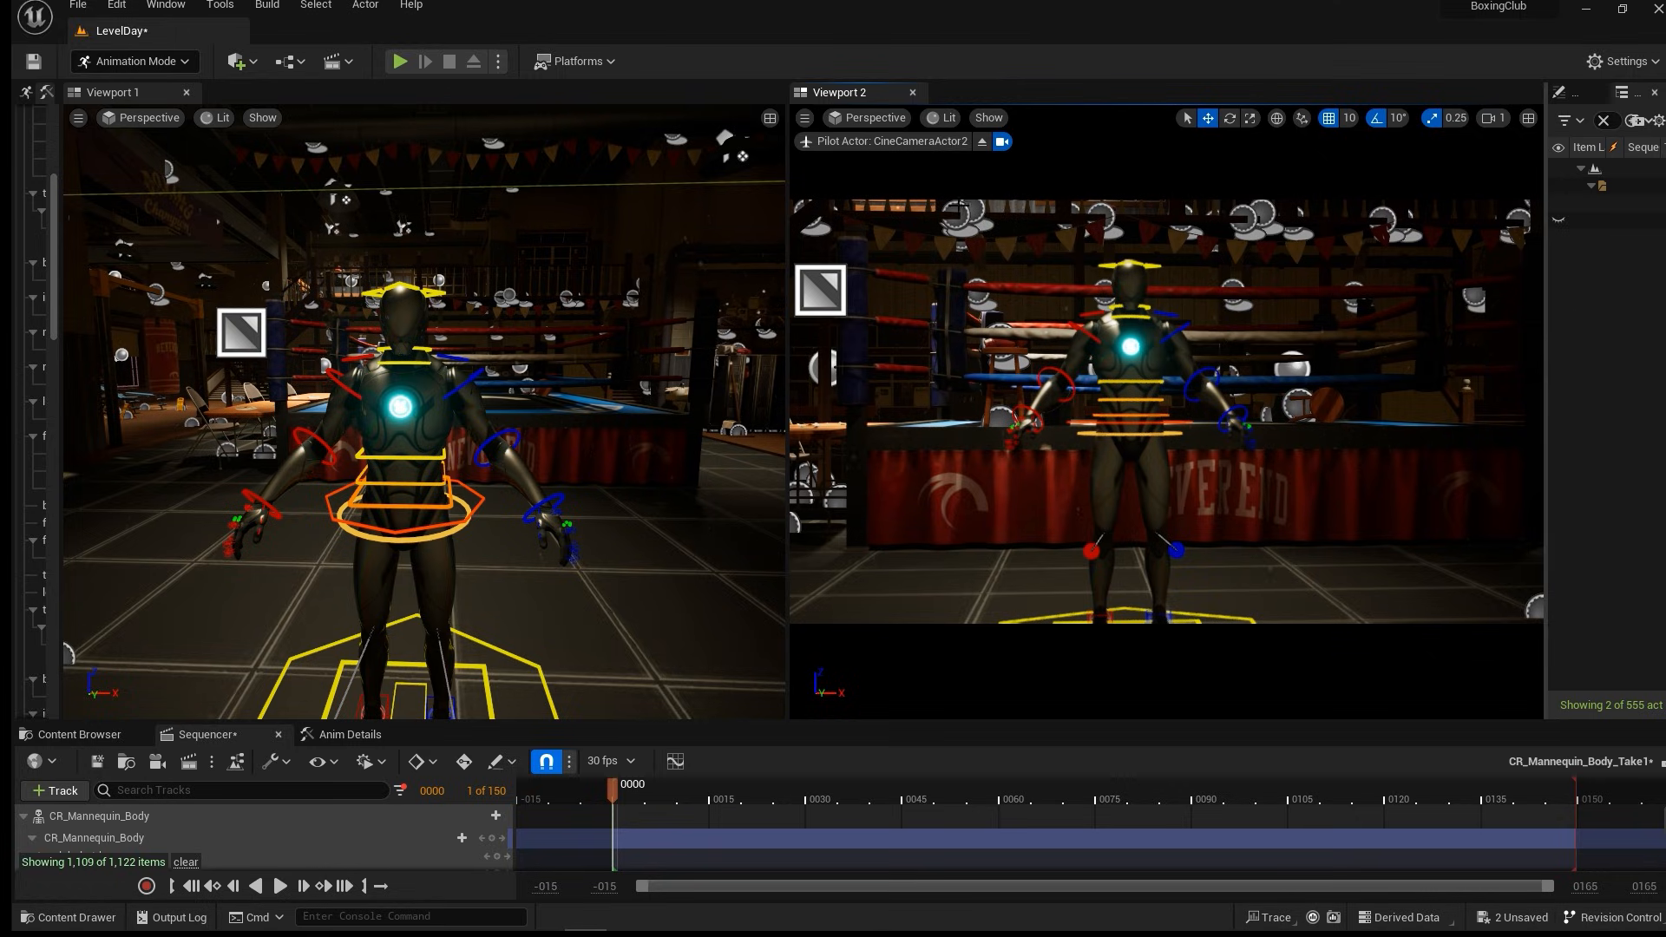
Turn on Game View in Viewport 2 and give the Outliner a little more width.
click(806, 120)
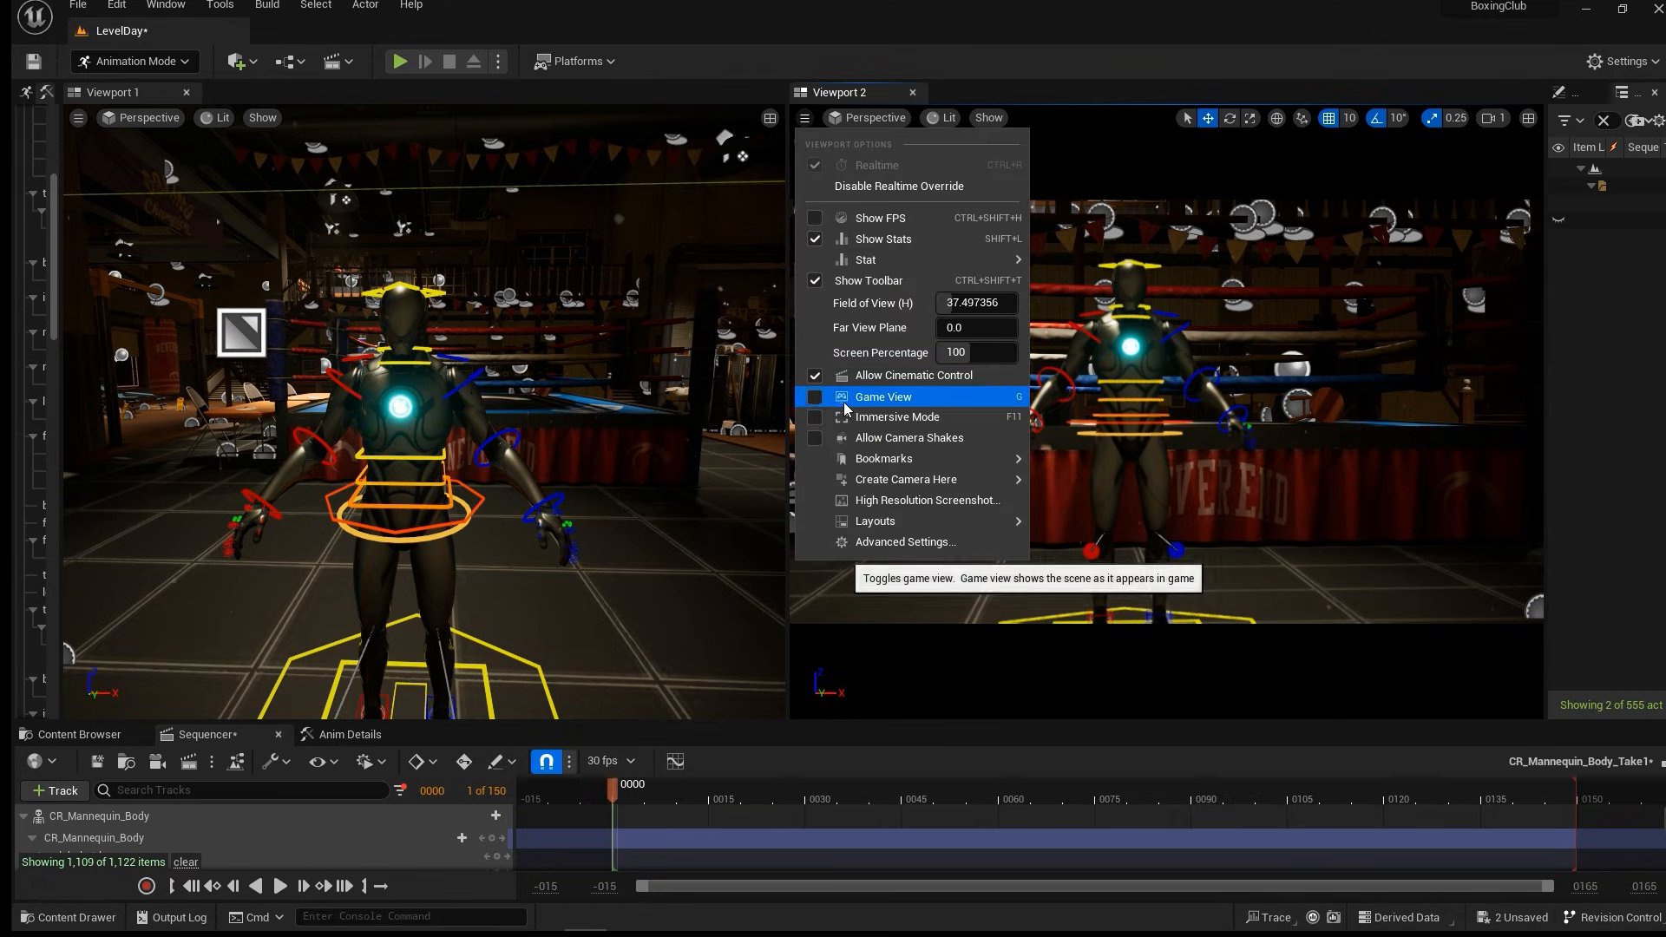
click(859, 426)
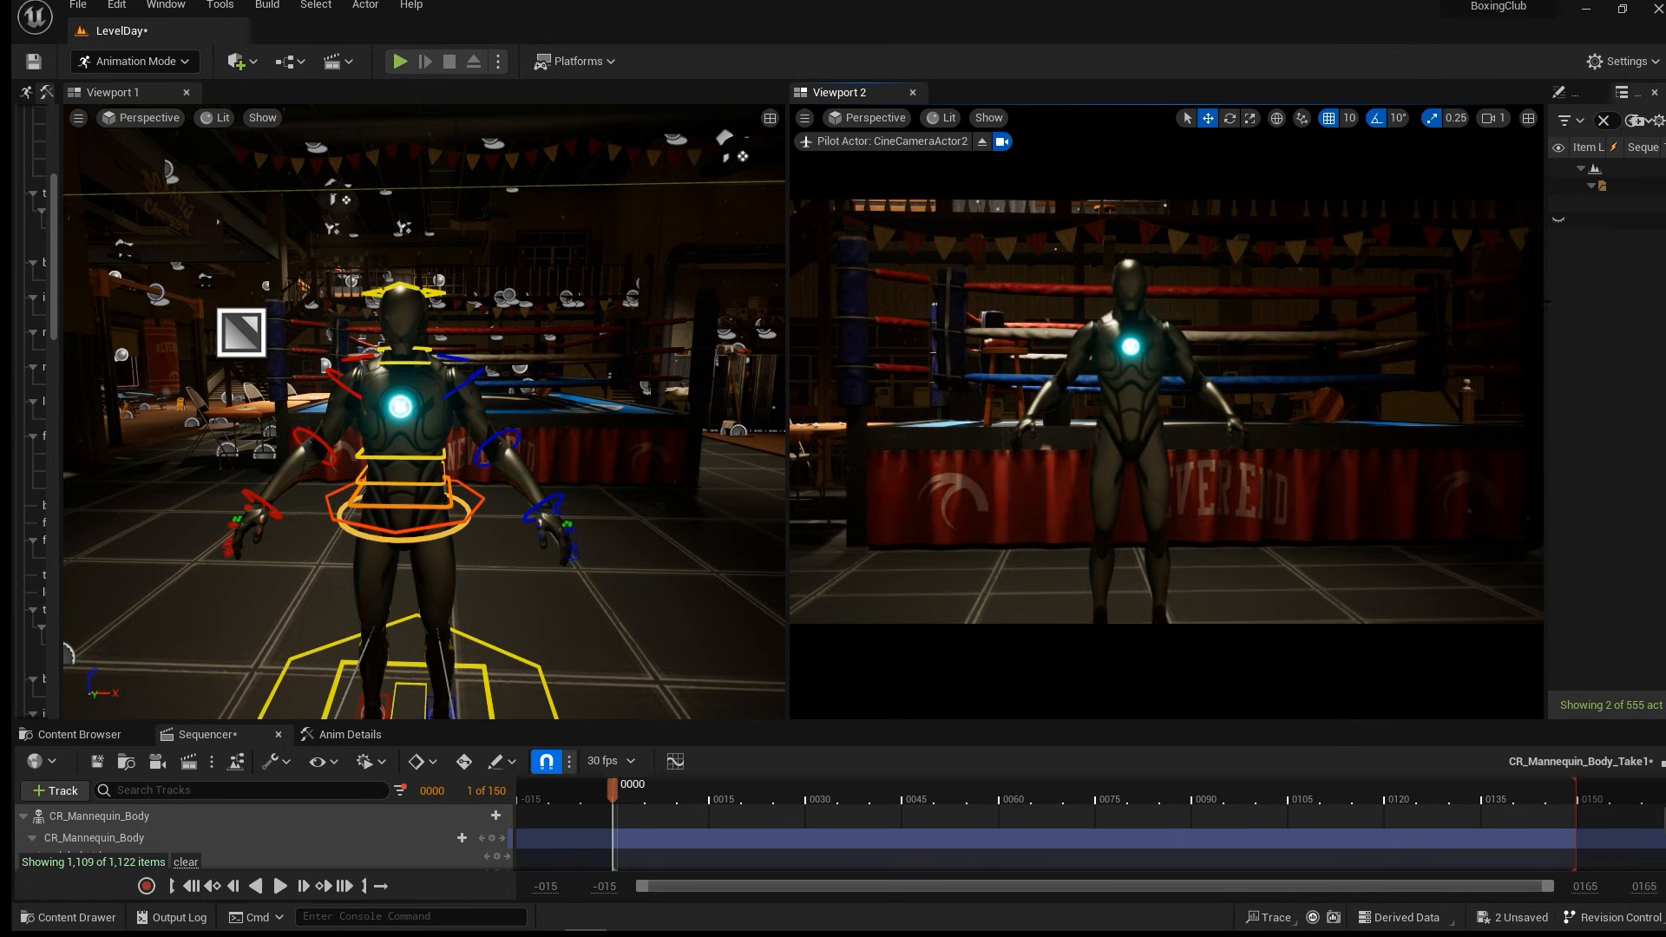
drag(1548, 301, 1478, 301)
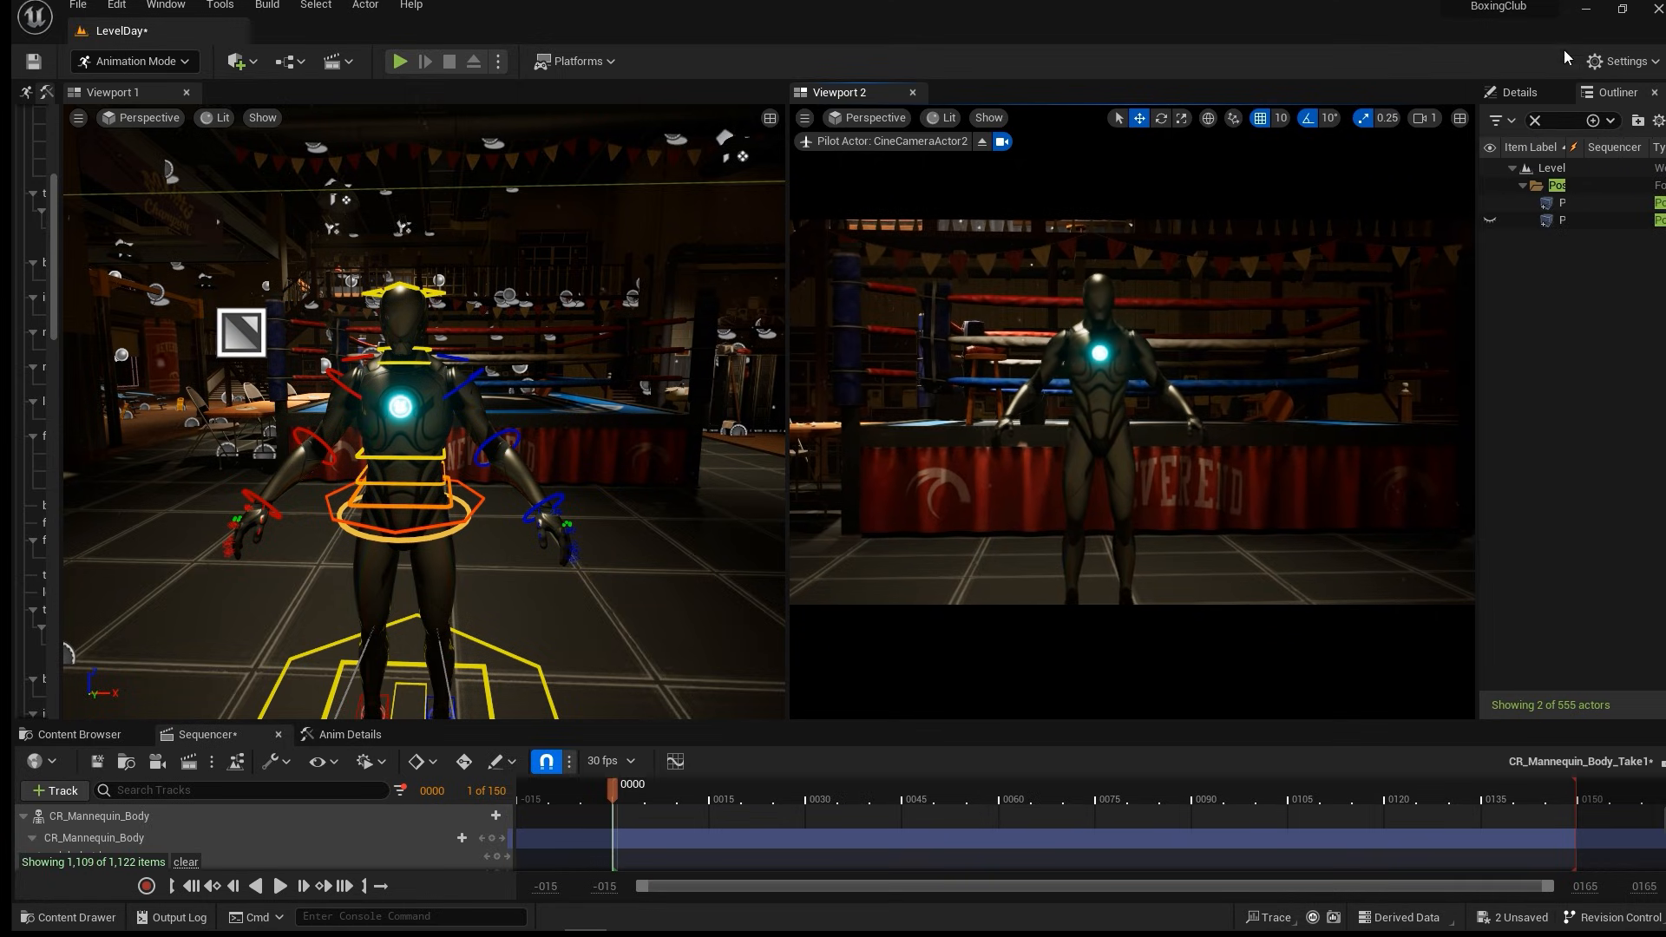
Replace the Outliner filter with "ligh" and widen the Outliner until the light names are readable.
click(1536, 121)
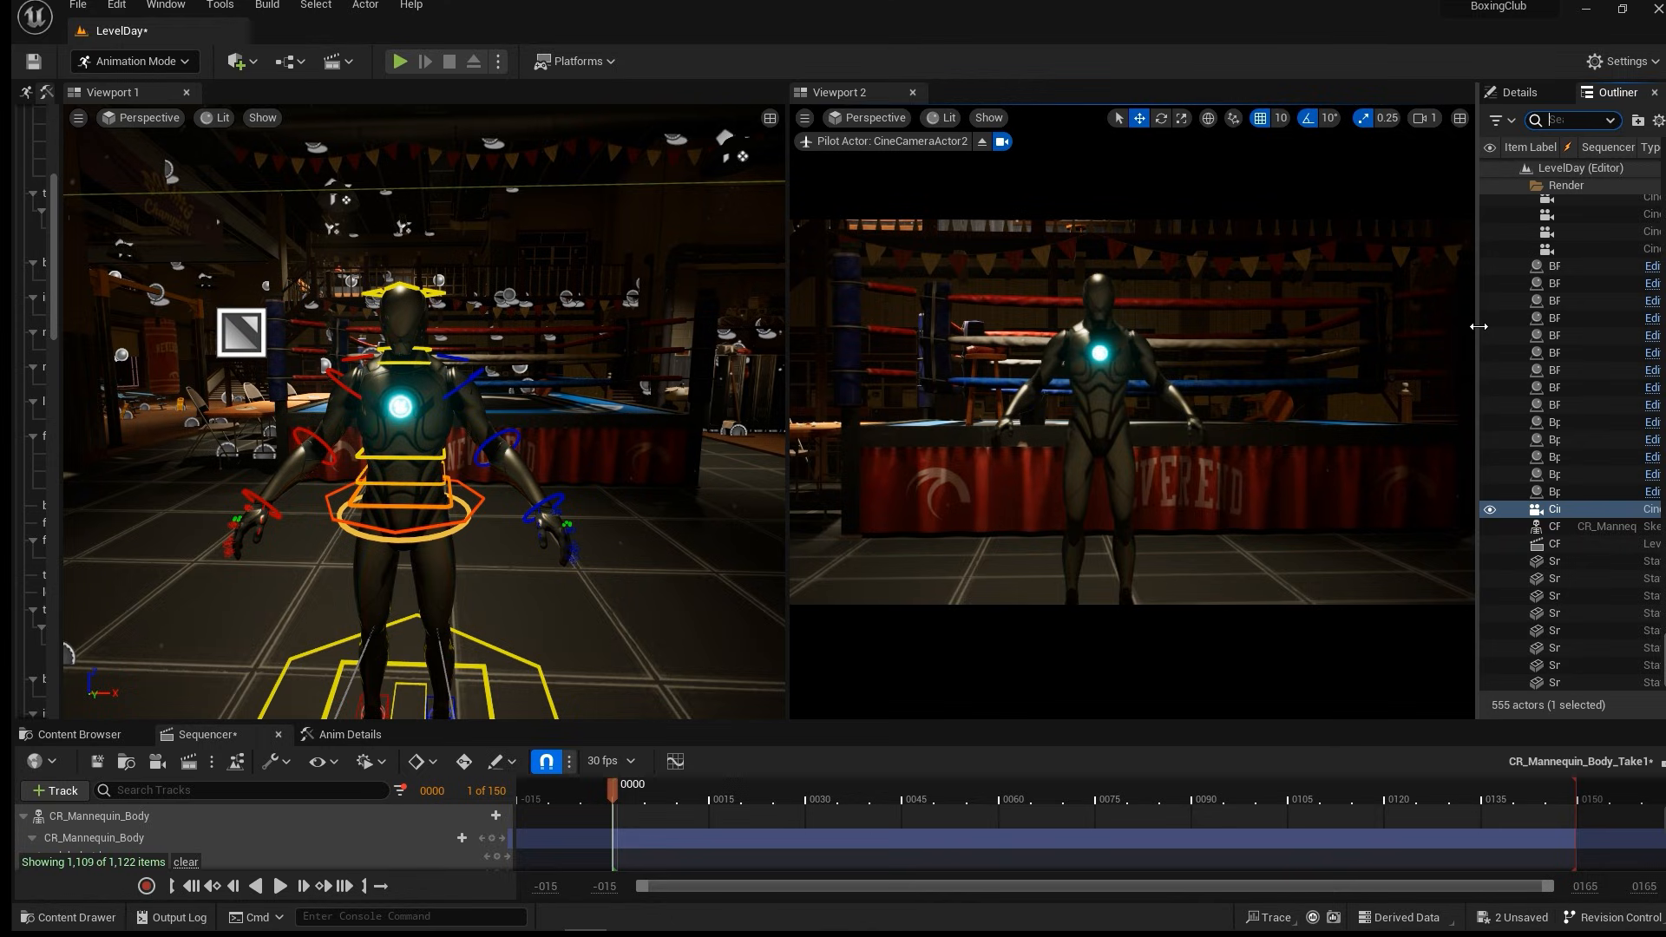
drag(1481, 334, 1417, 343)
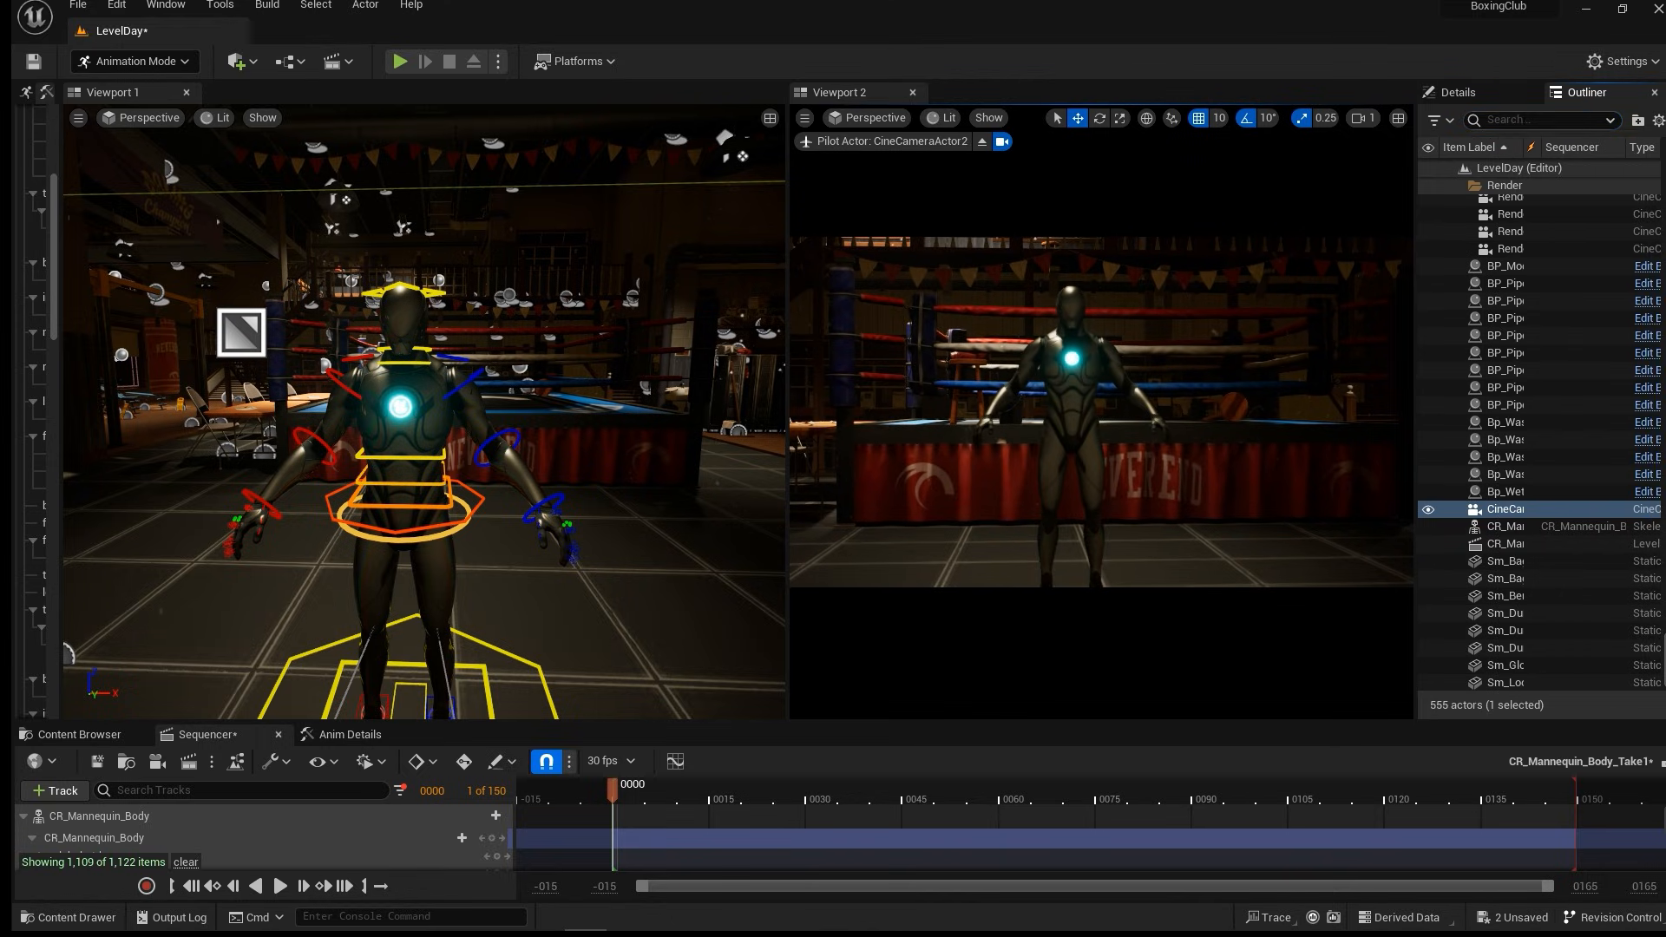
click(1519, 120)
text(ligh)
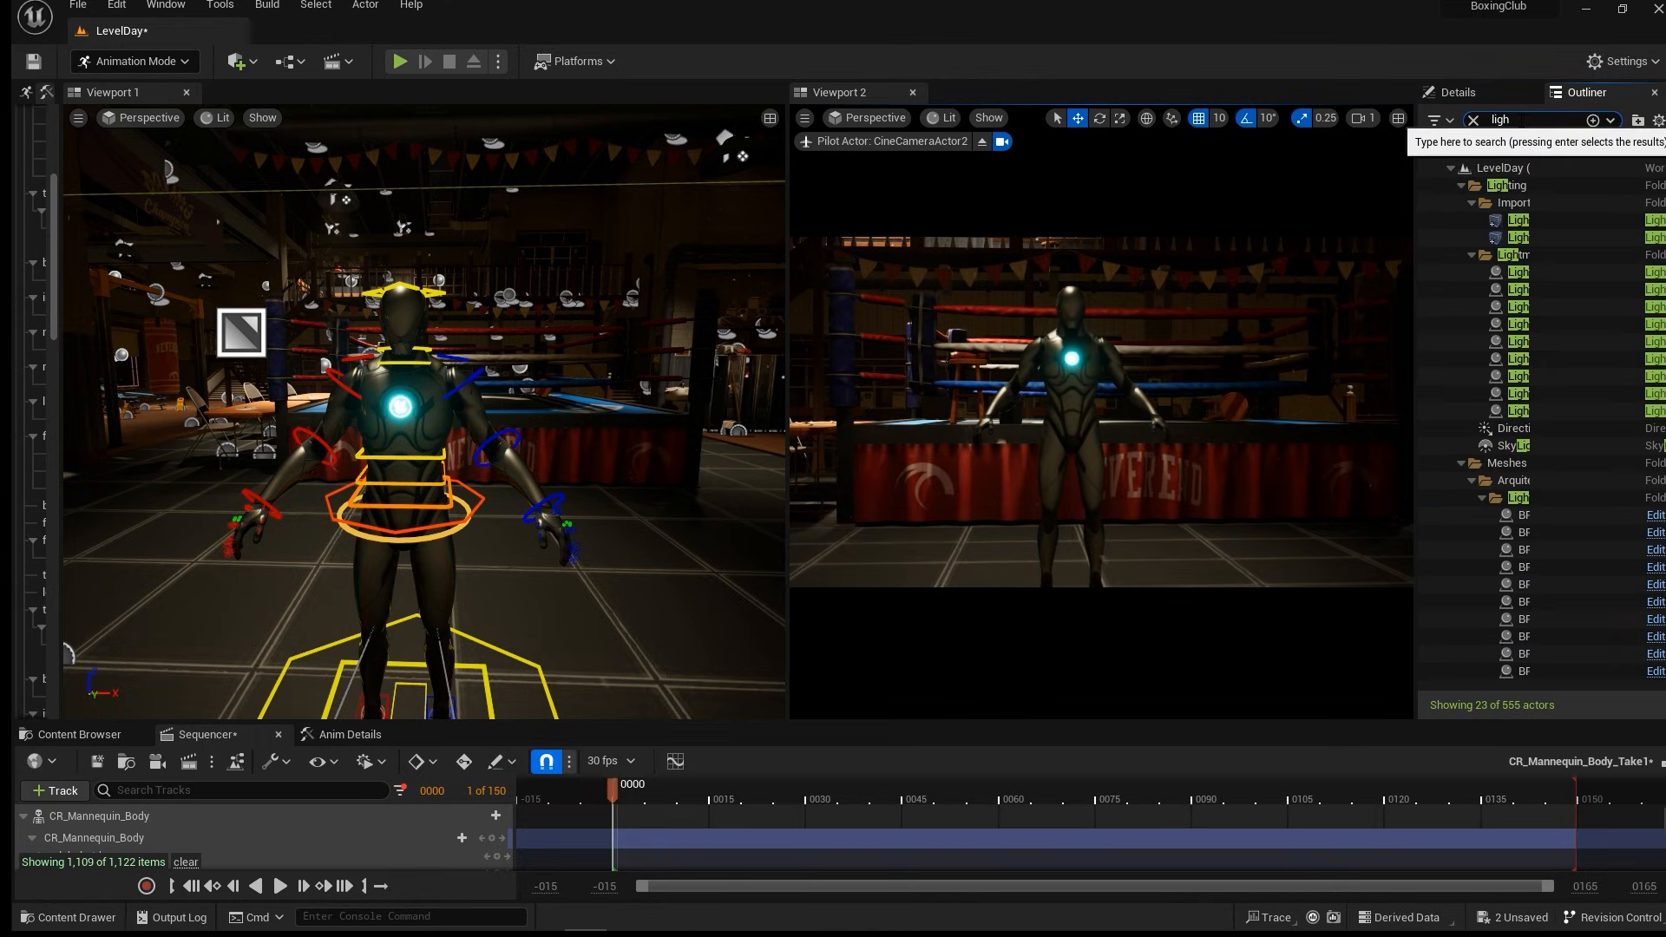
click(1410, 283)
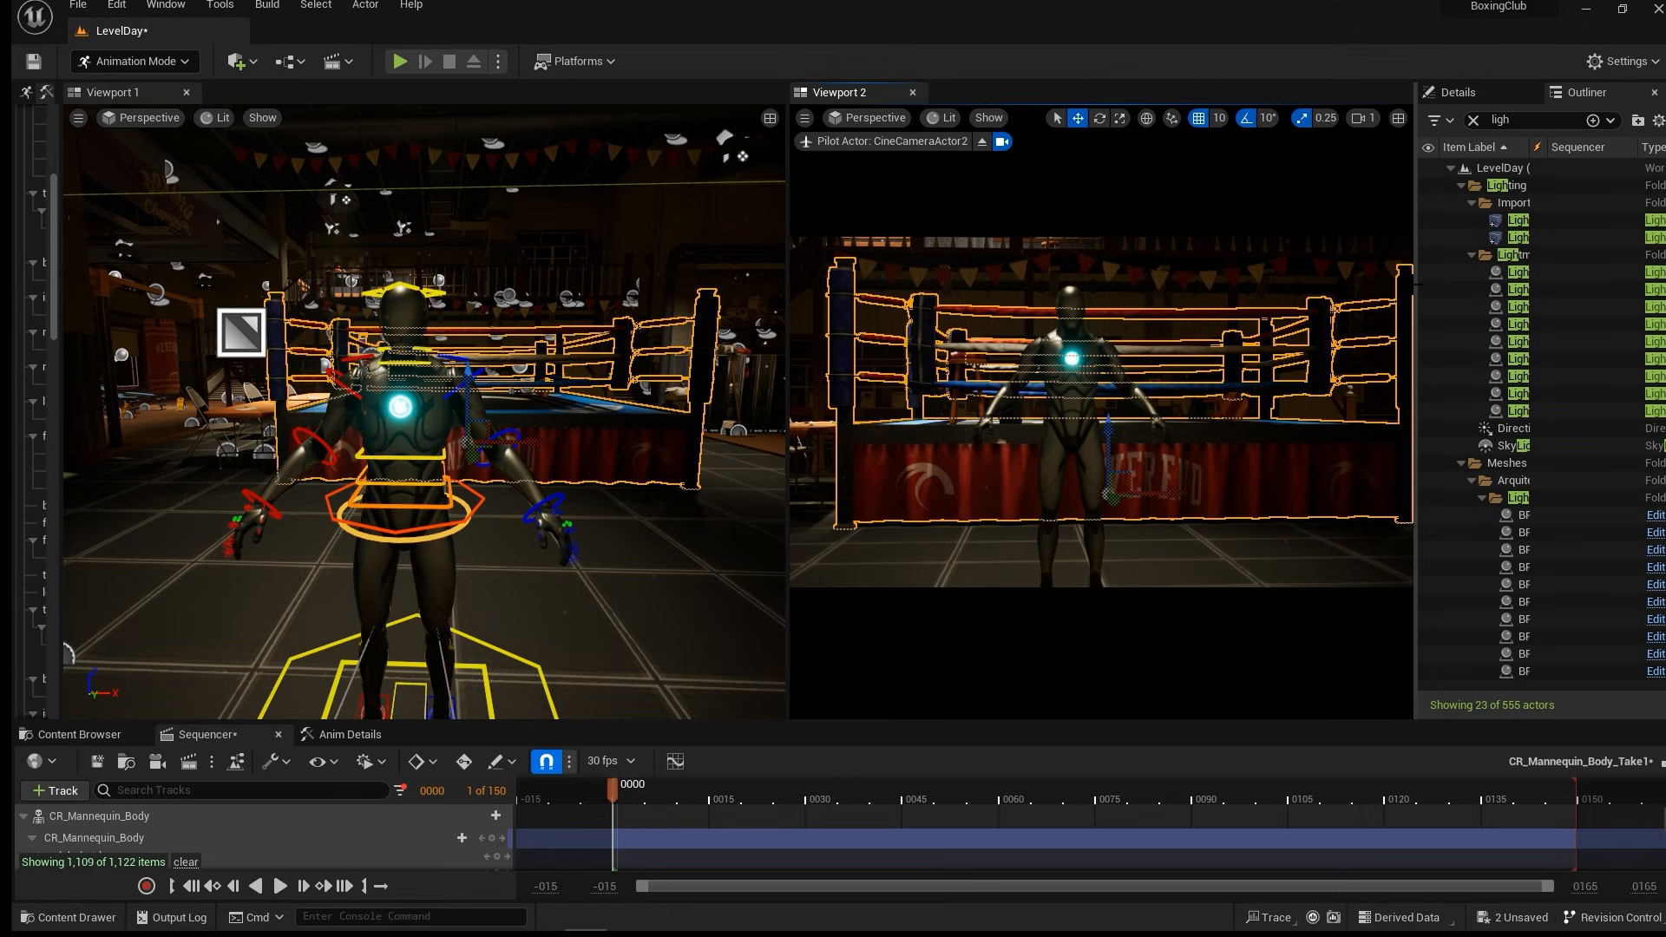
drag(1416, 280, 1233, 306)
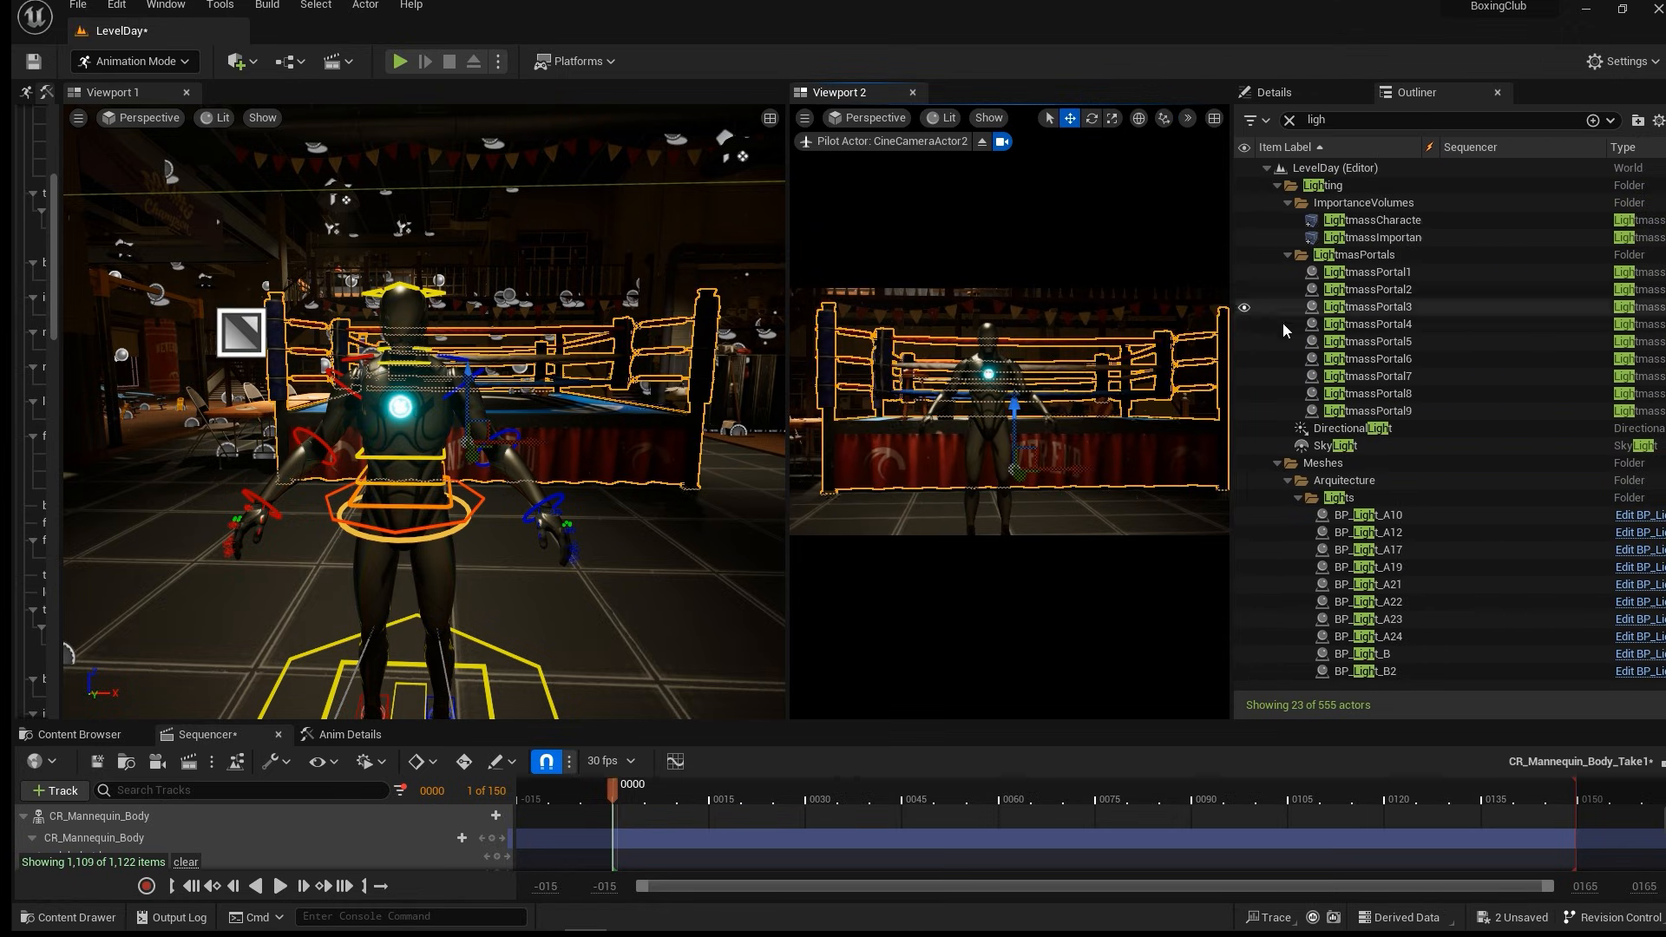
Try an intensity of 150 lux on the DirectionalLight, and settle on 10 lux.
click(1351, 429)
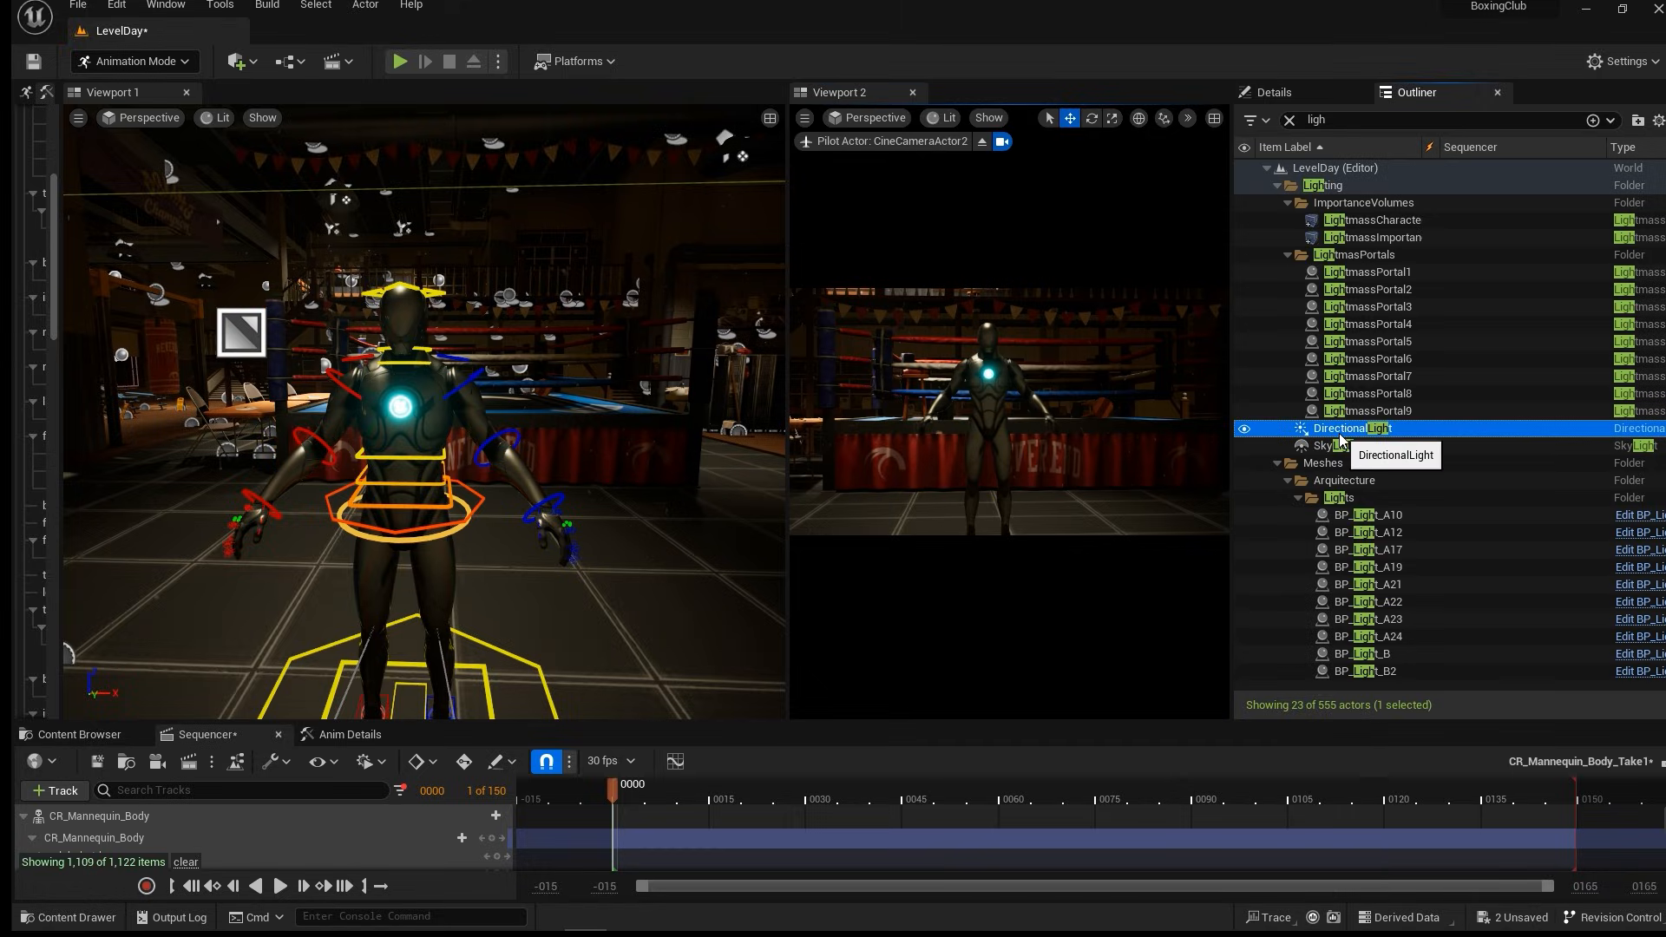
click(1307, 95)
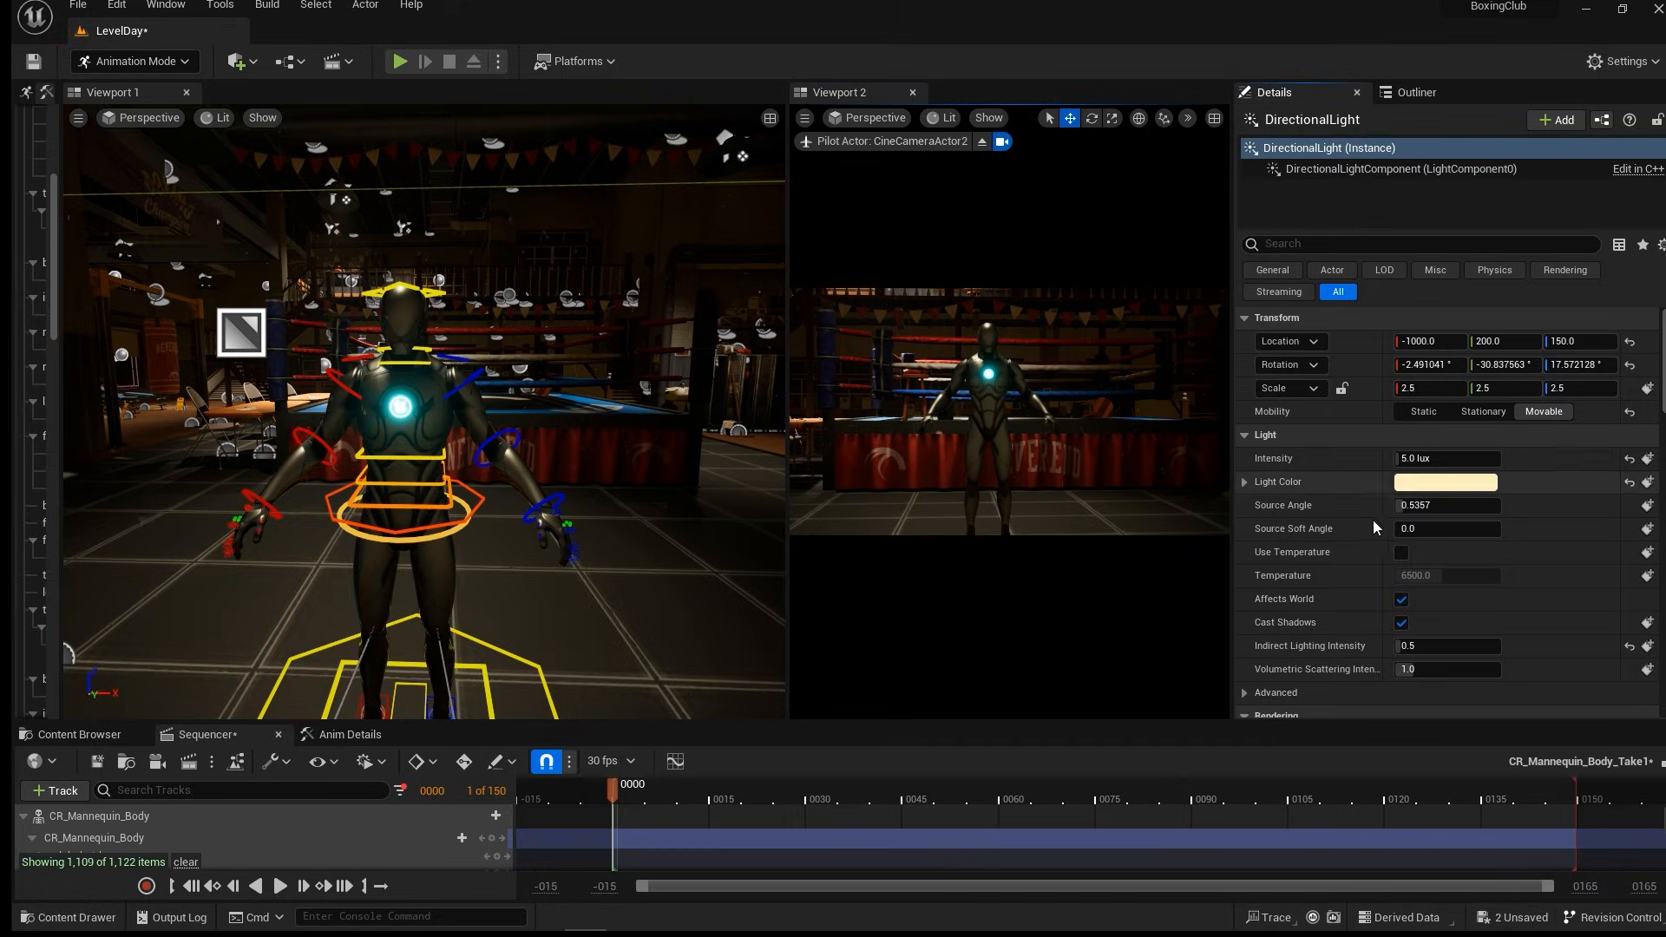
click(1448, 456)
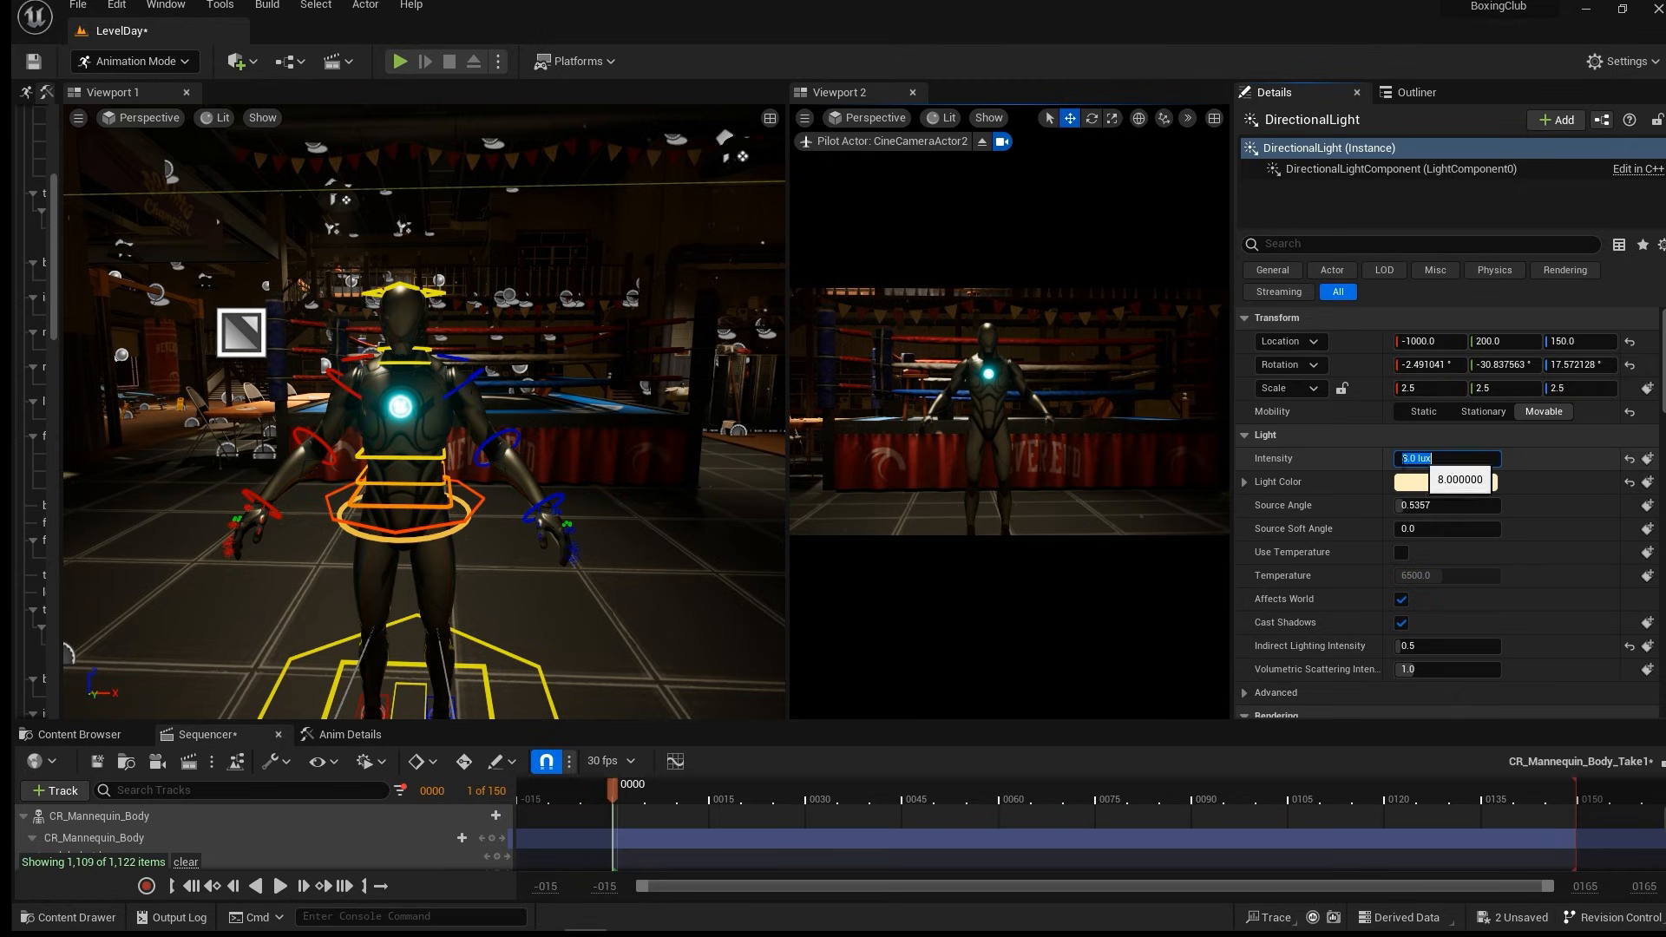
text(150)
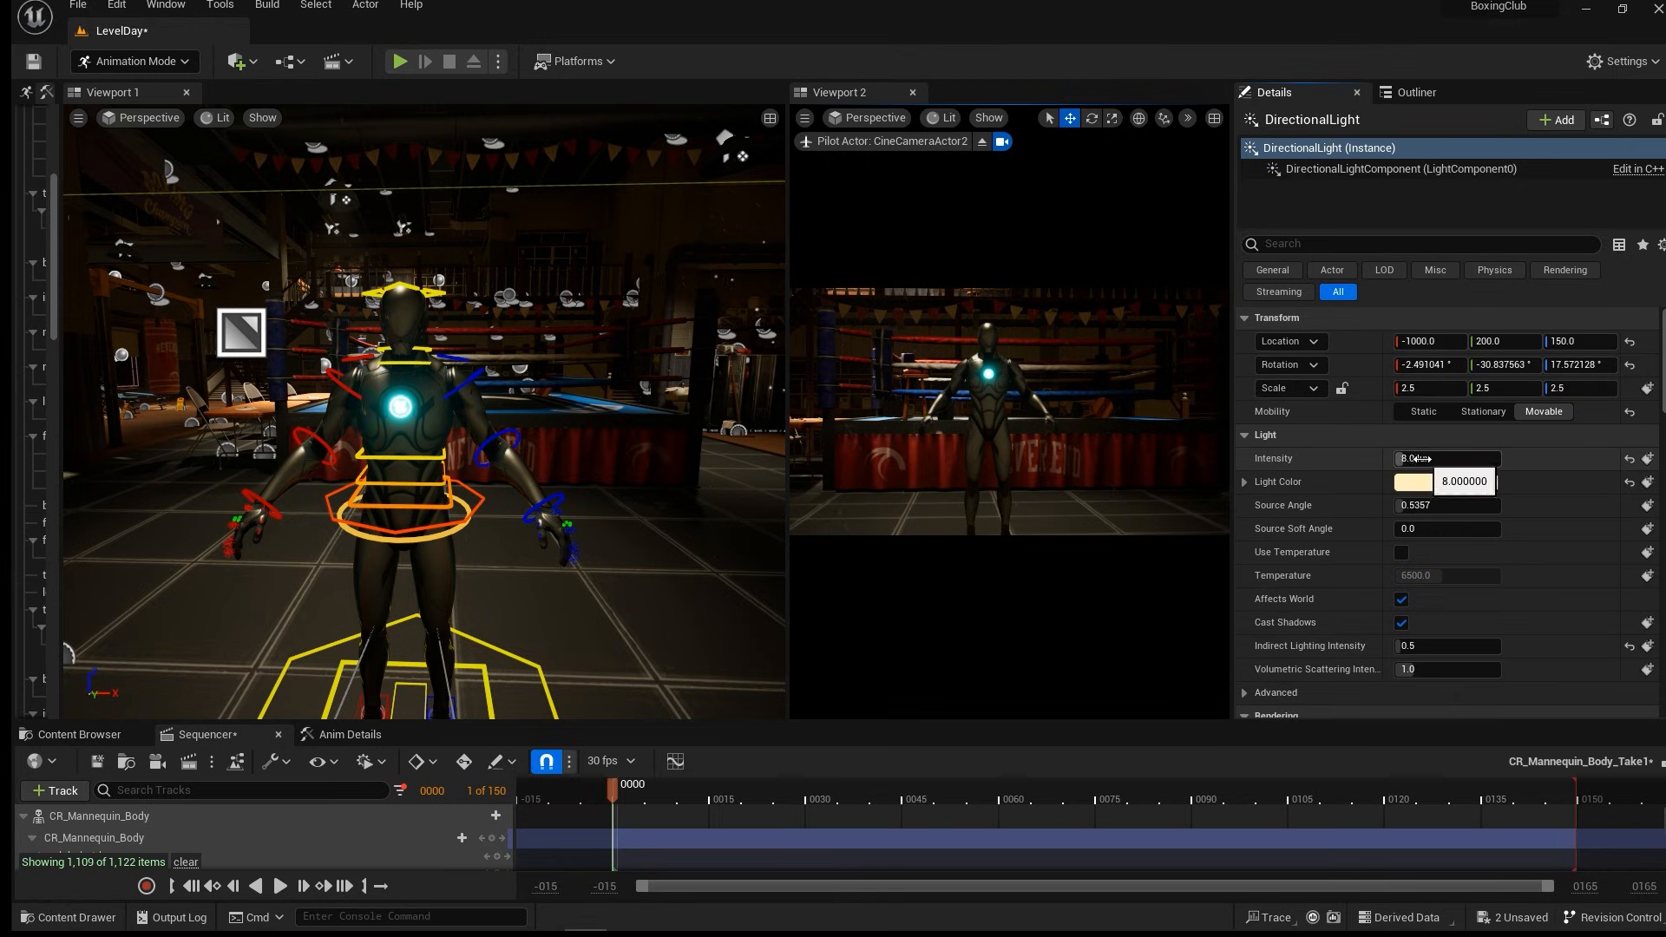
key(Return)
click(1270, 453)
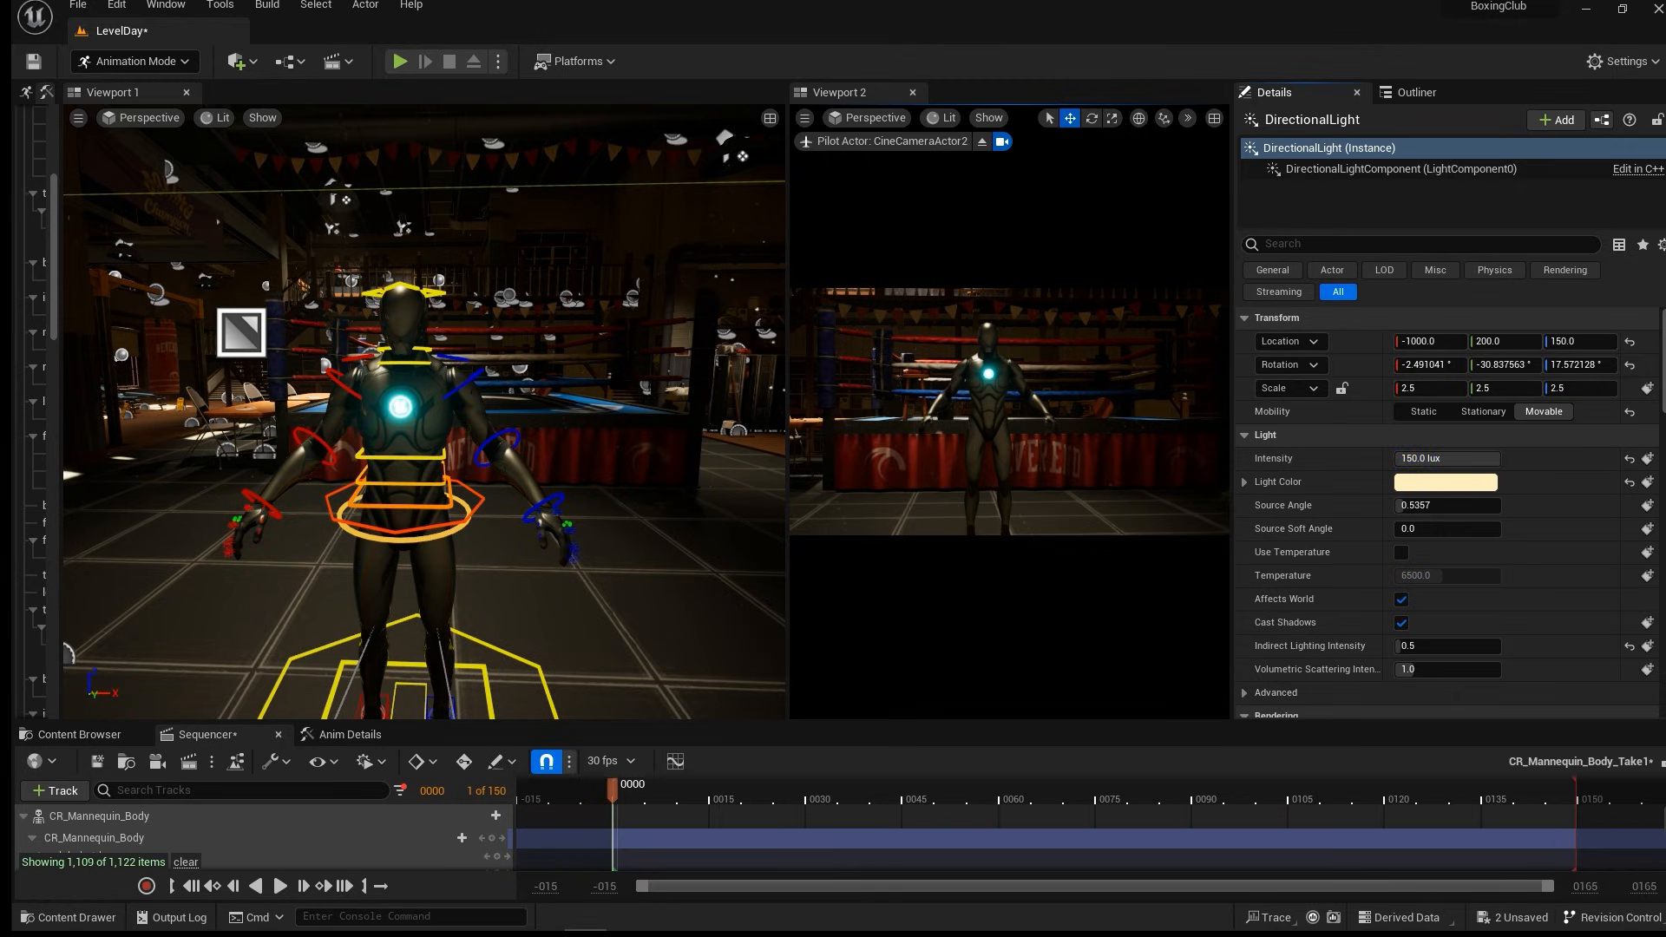
text(10)
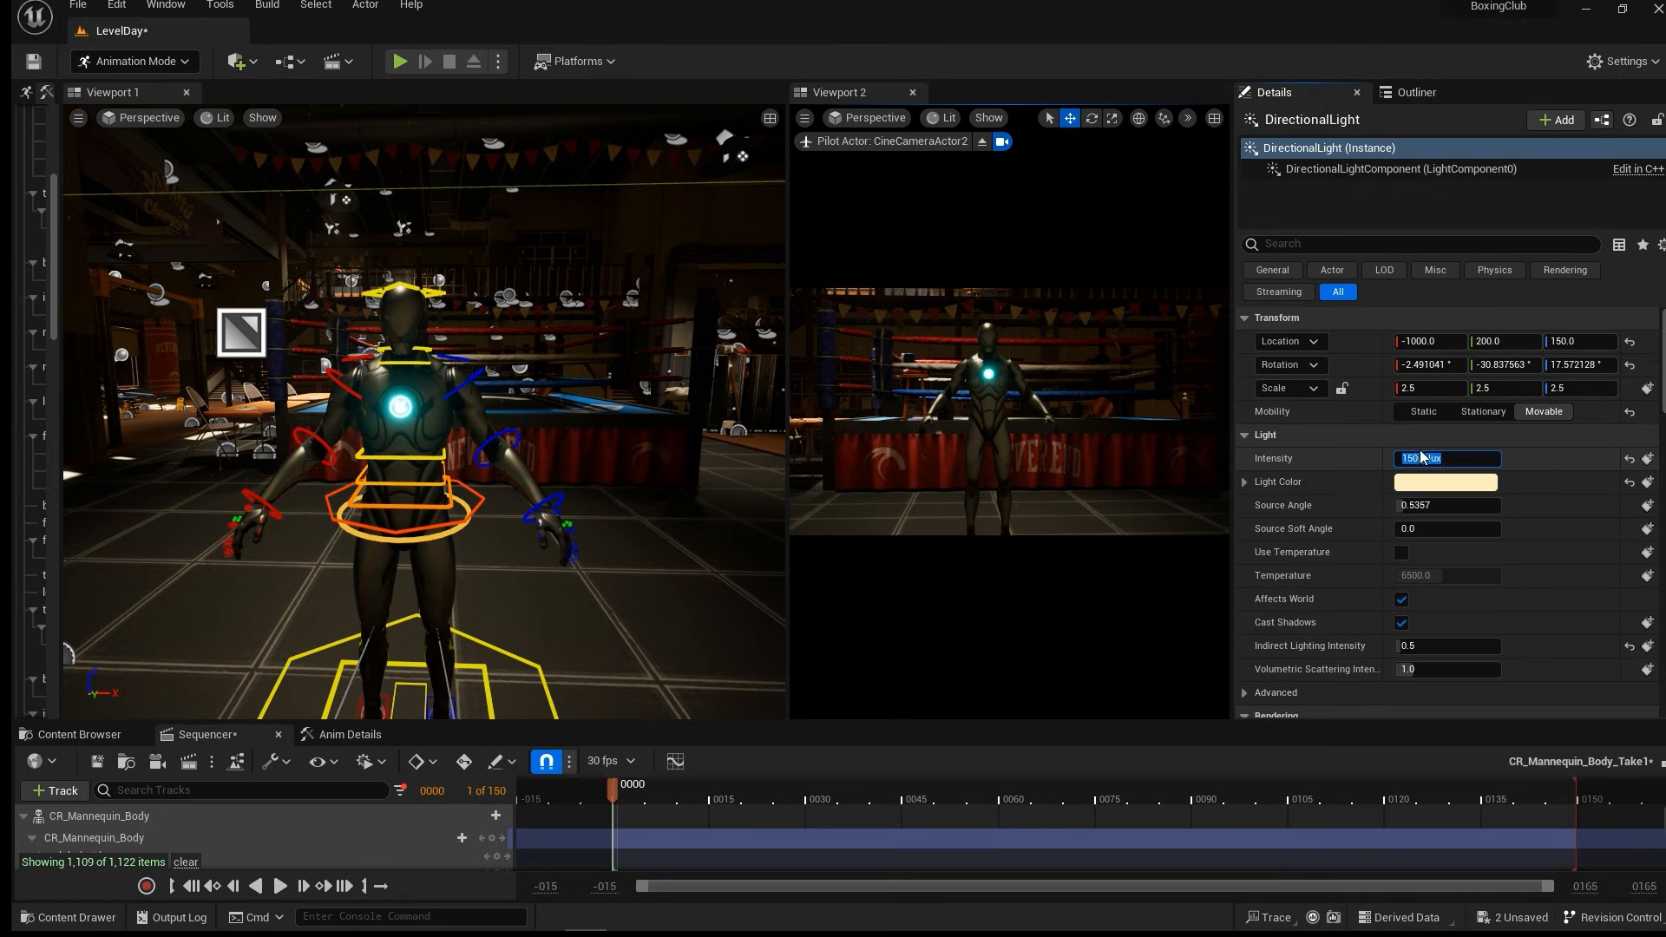
key(Return)
Hide and show the SkyLight again to compare its effect on the scene lighting.
click(1413, 92)
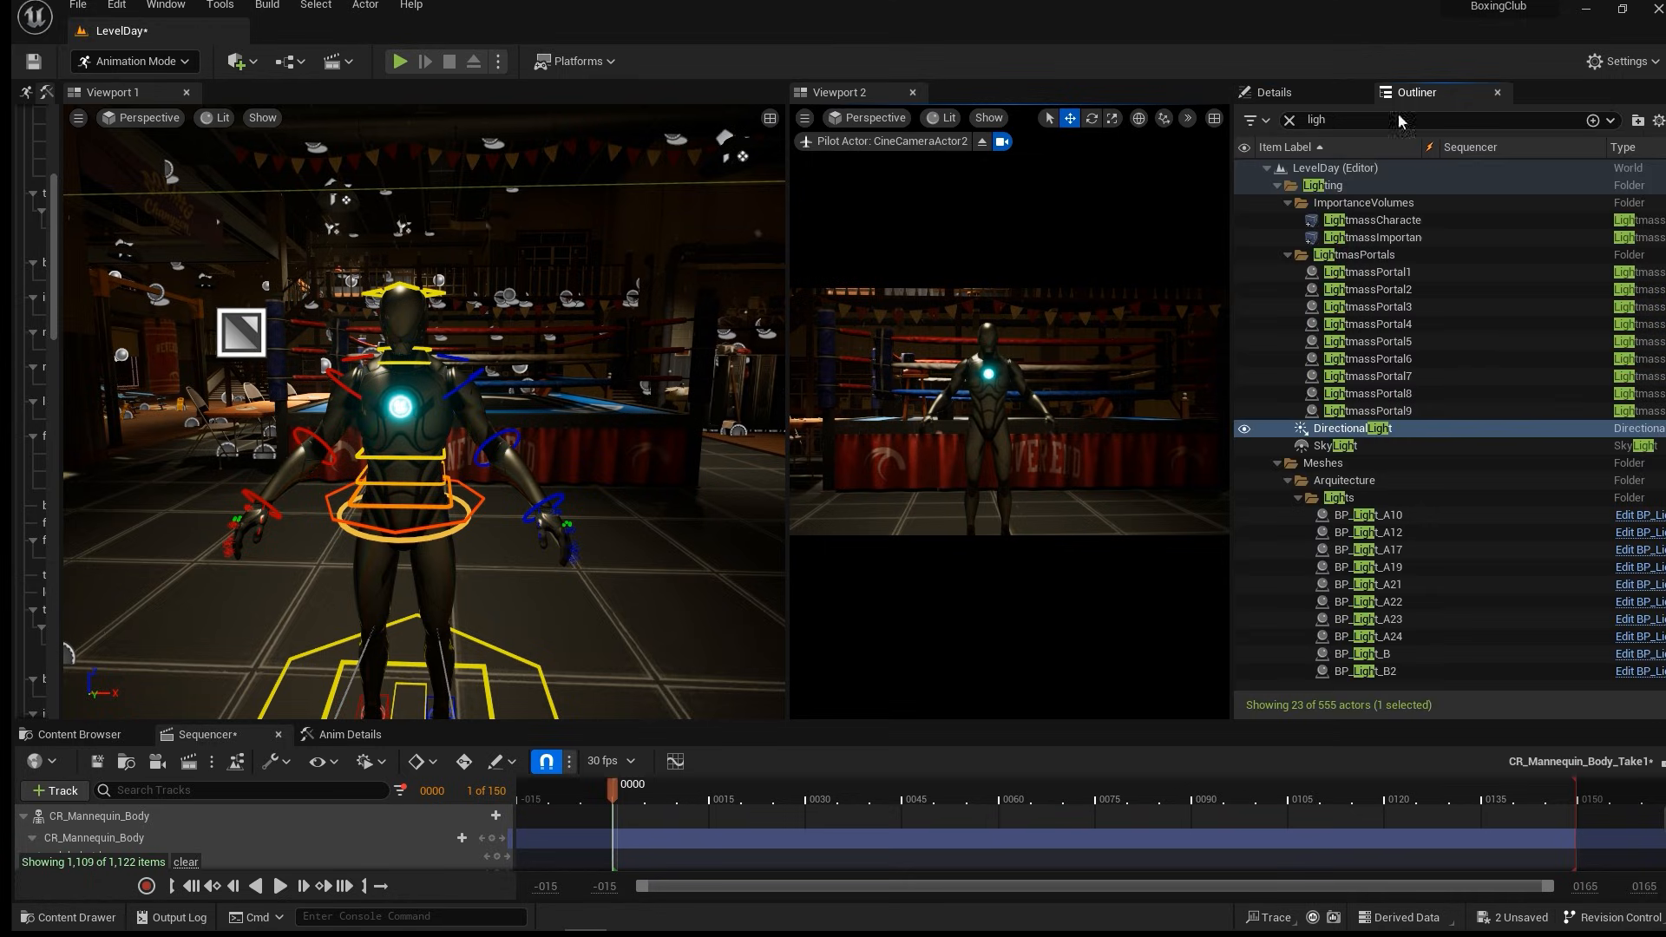
click(1244, 447)
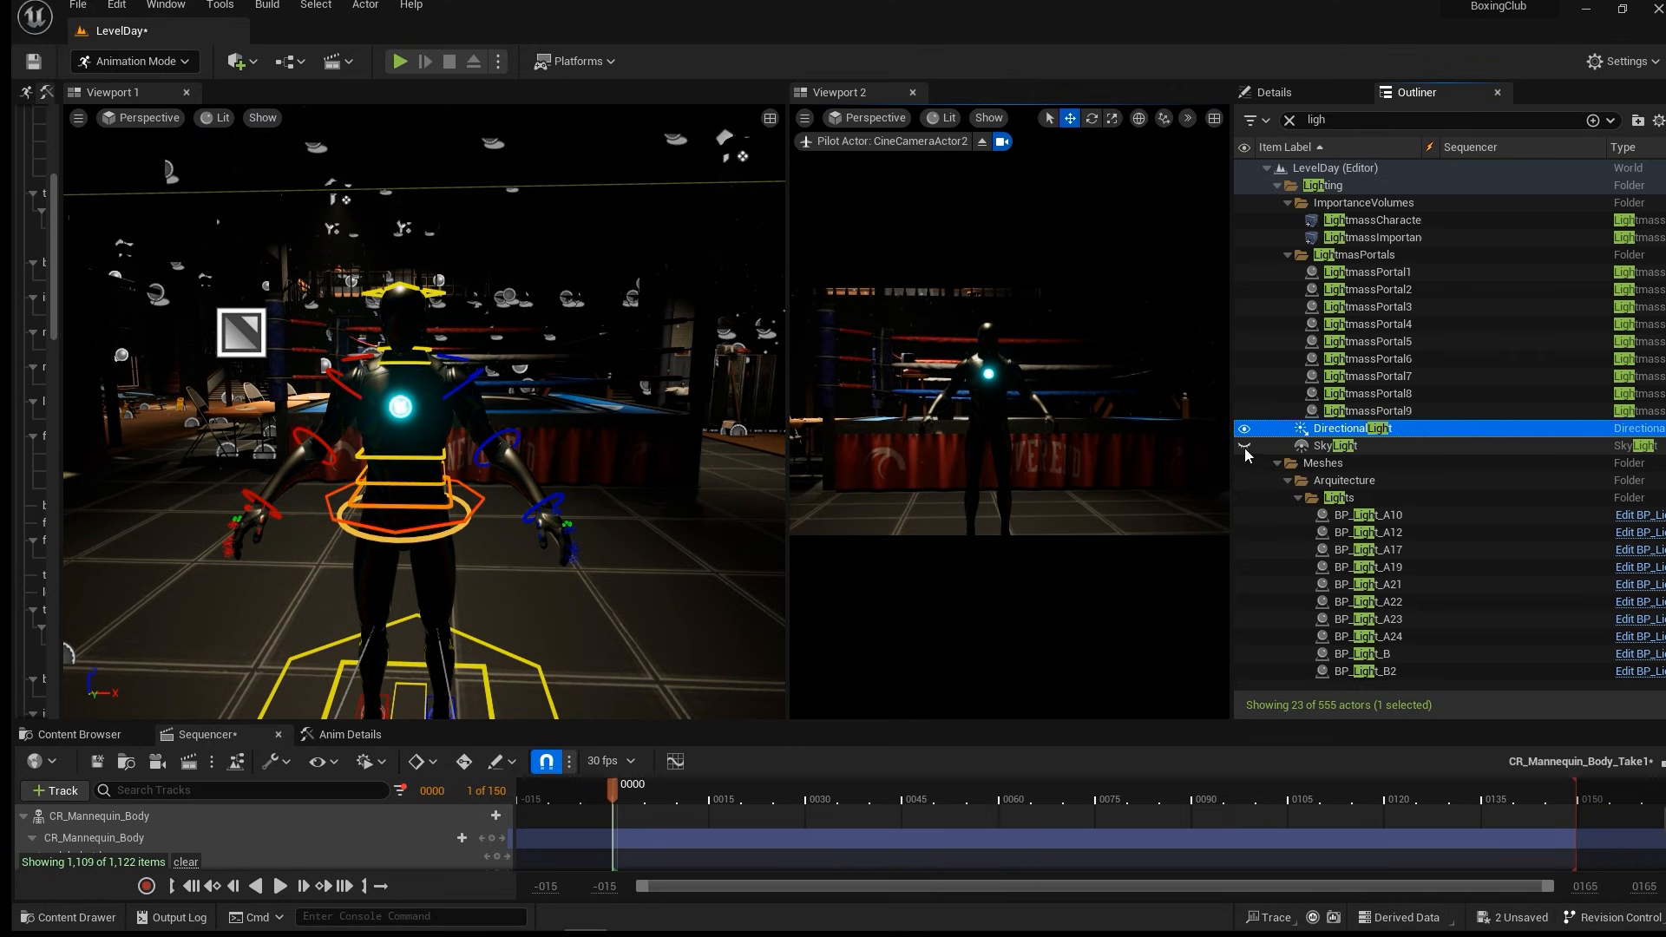
click(1245, 446)
Set the SkyLight's Intensity Scale to 10, after trying about 291.5, 0 and 6.
click(1354, 446)
click(1308, 97)
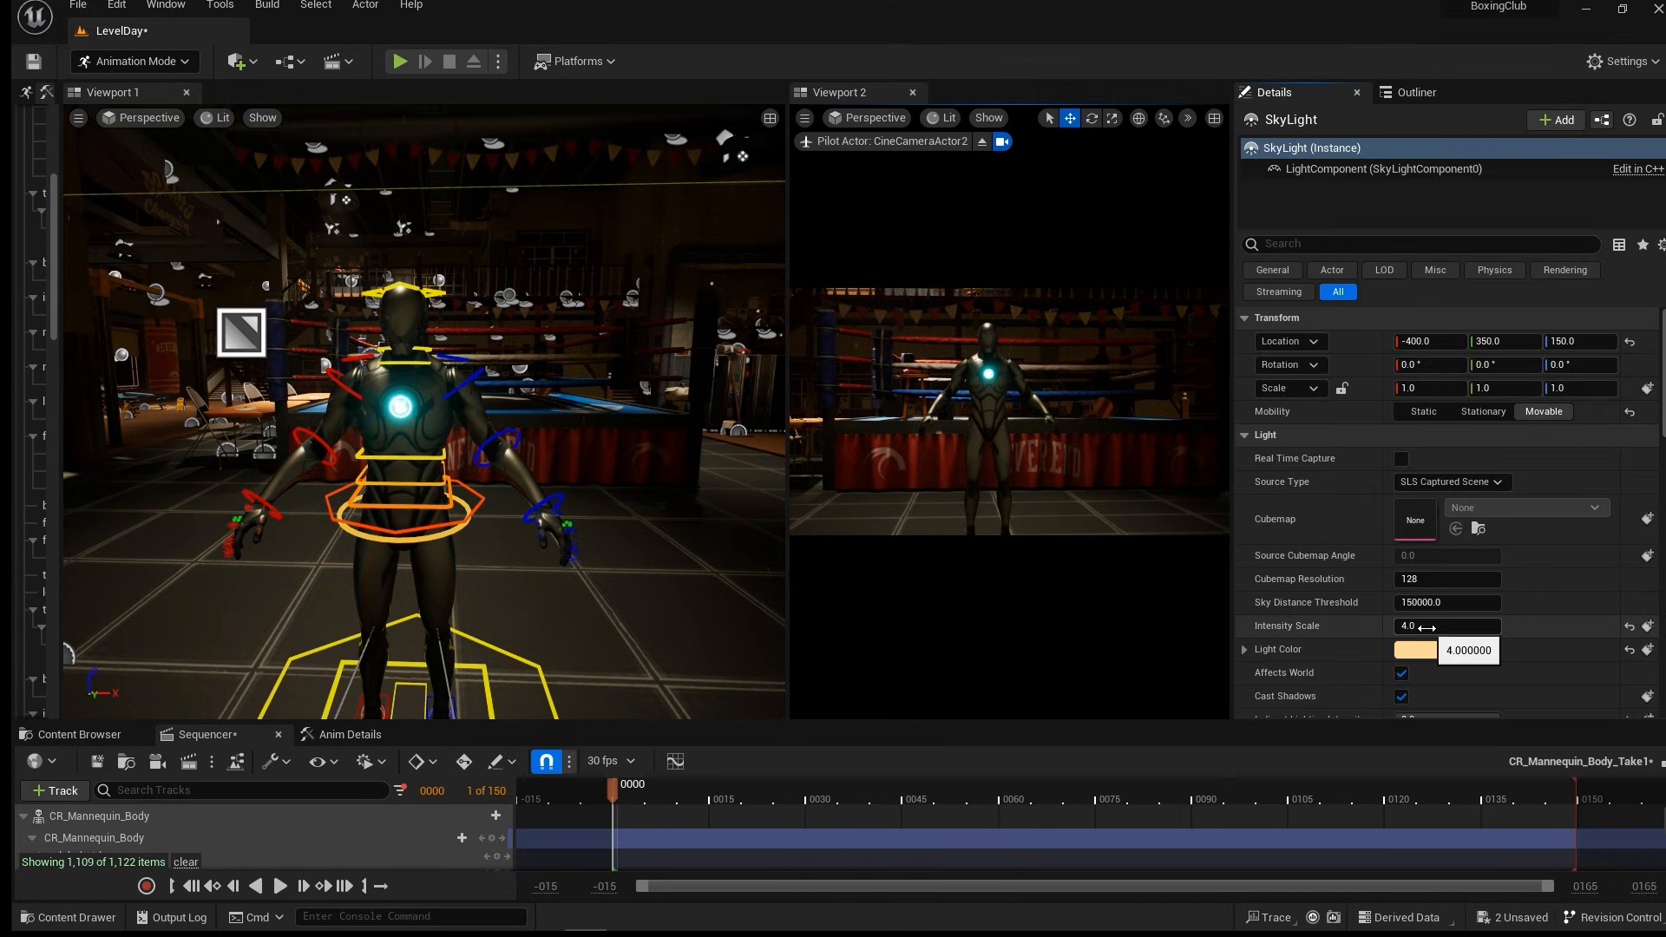
drag(1441, 634, 1436, 607)
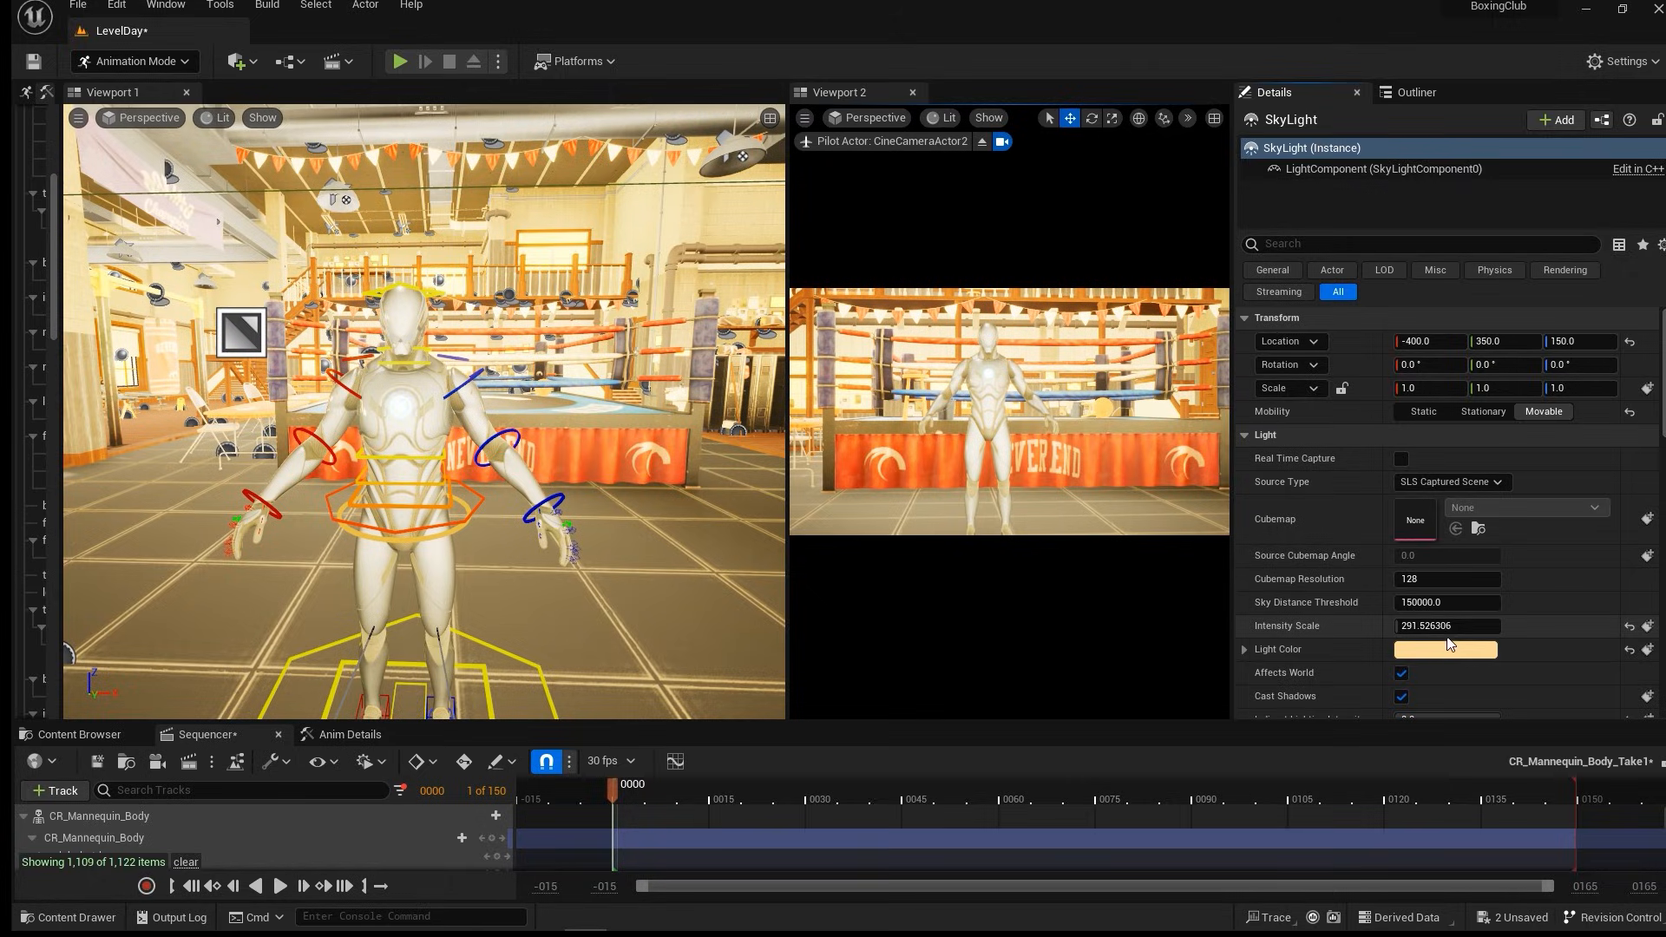
click(1438, 625)
text(0)
key(Return)
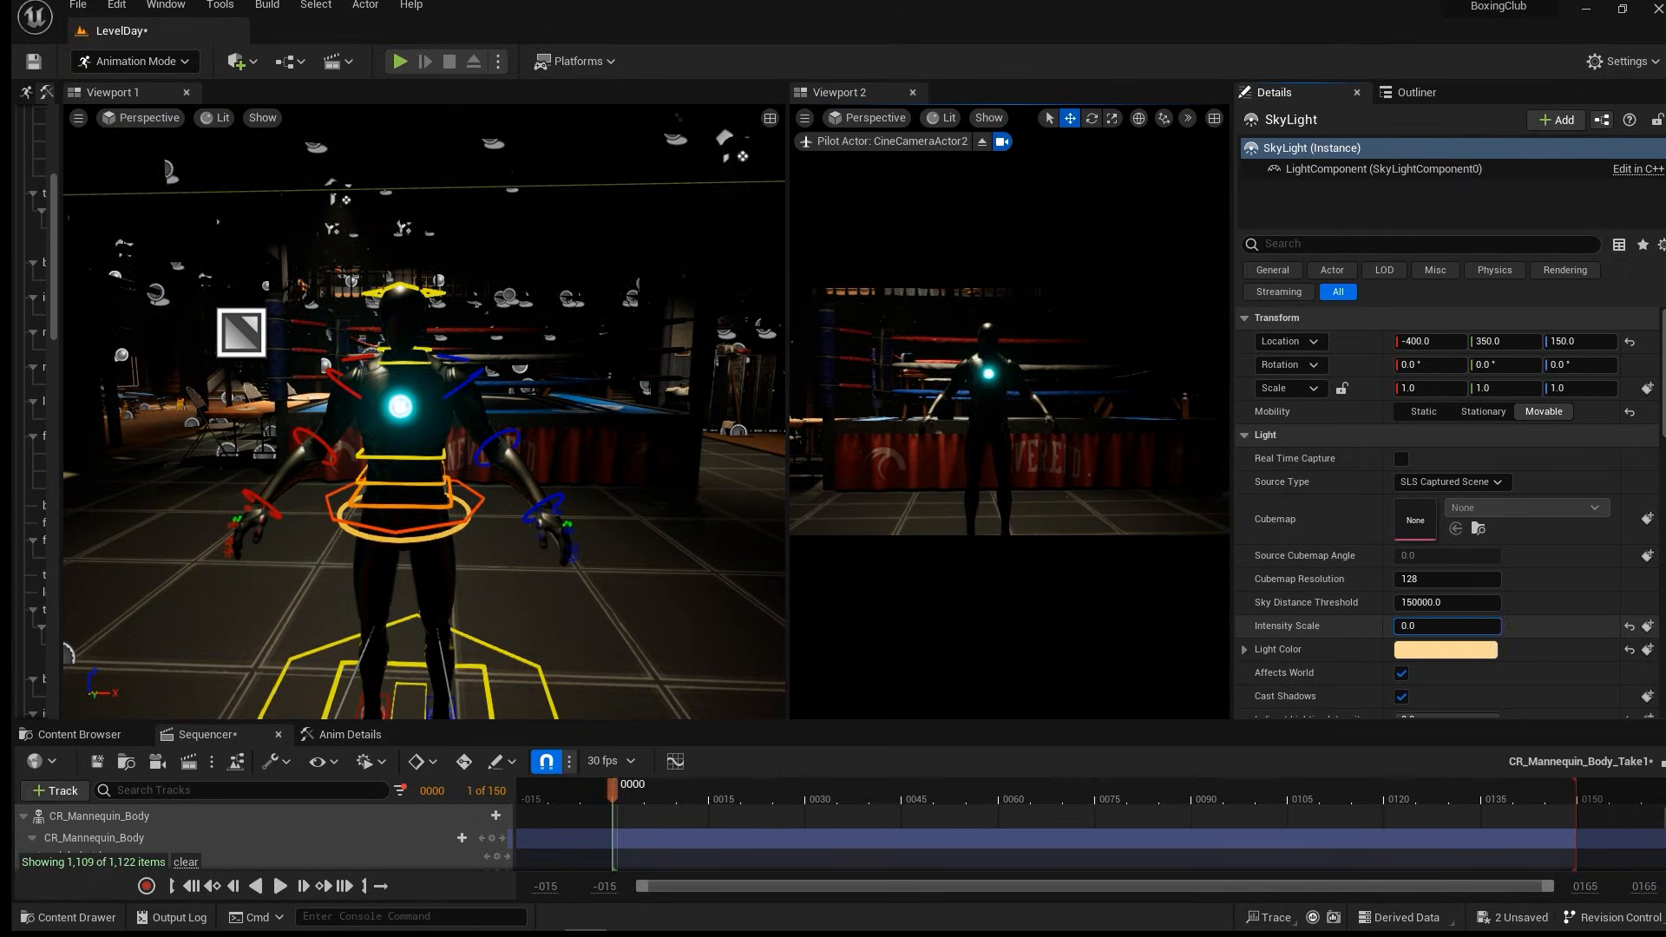
click(1460, 627)
text(6)
key(Return)
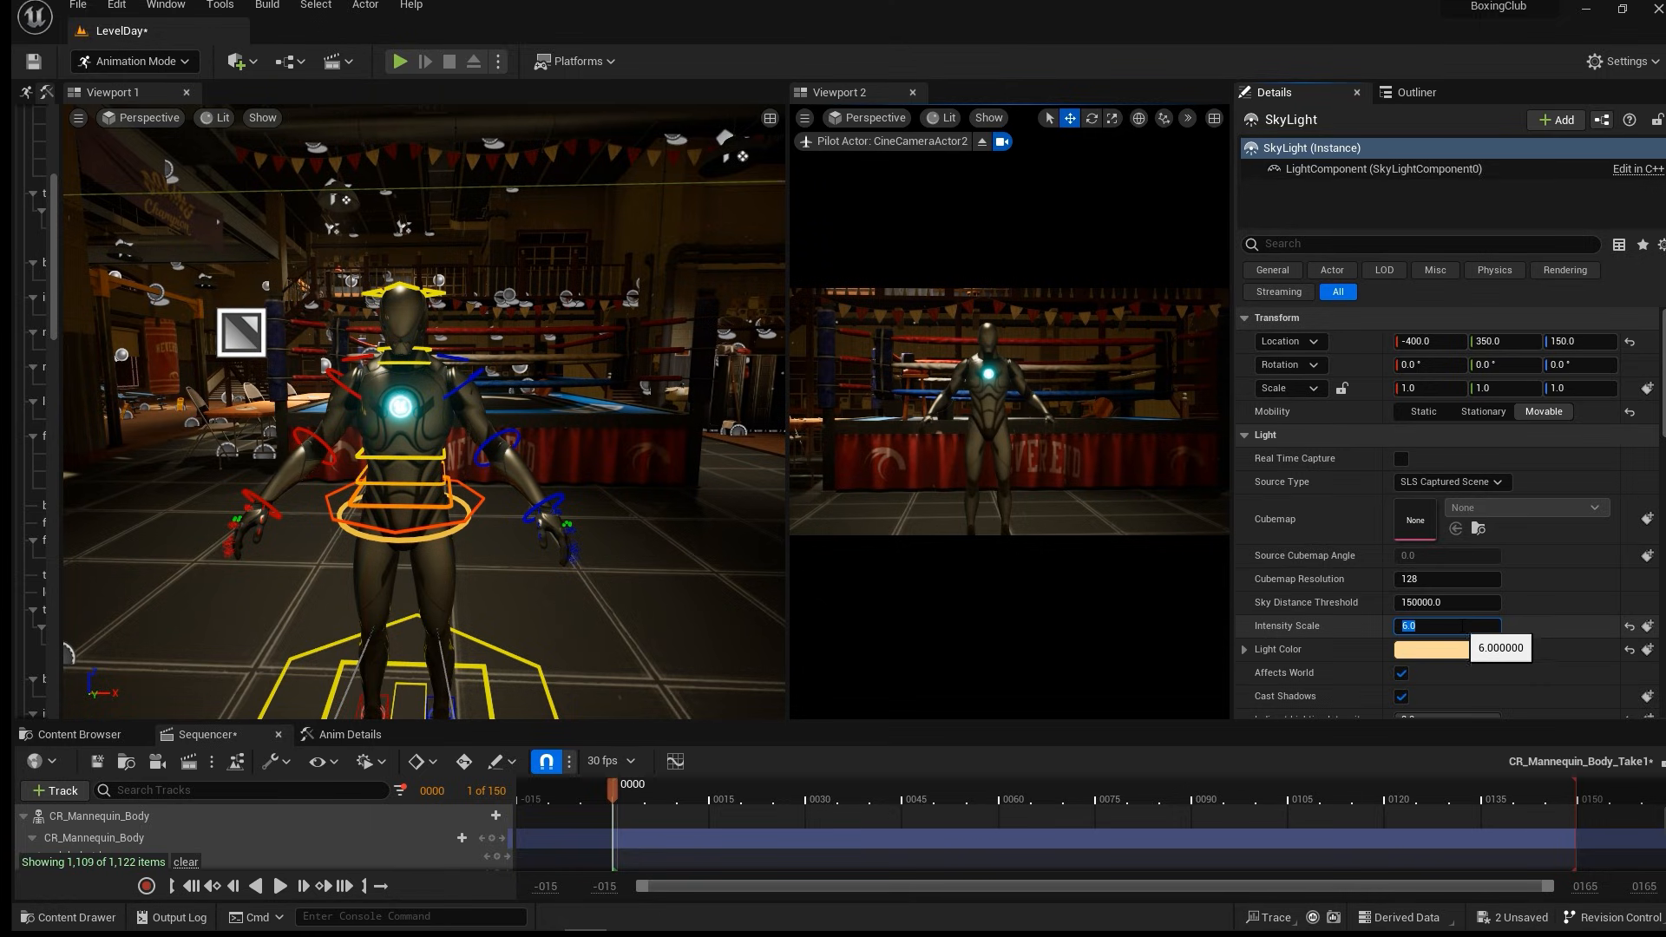
click(1409, 627)
text(10)
key(Return)
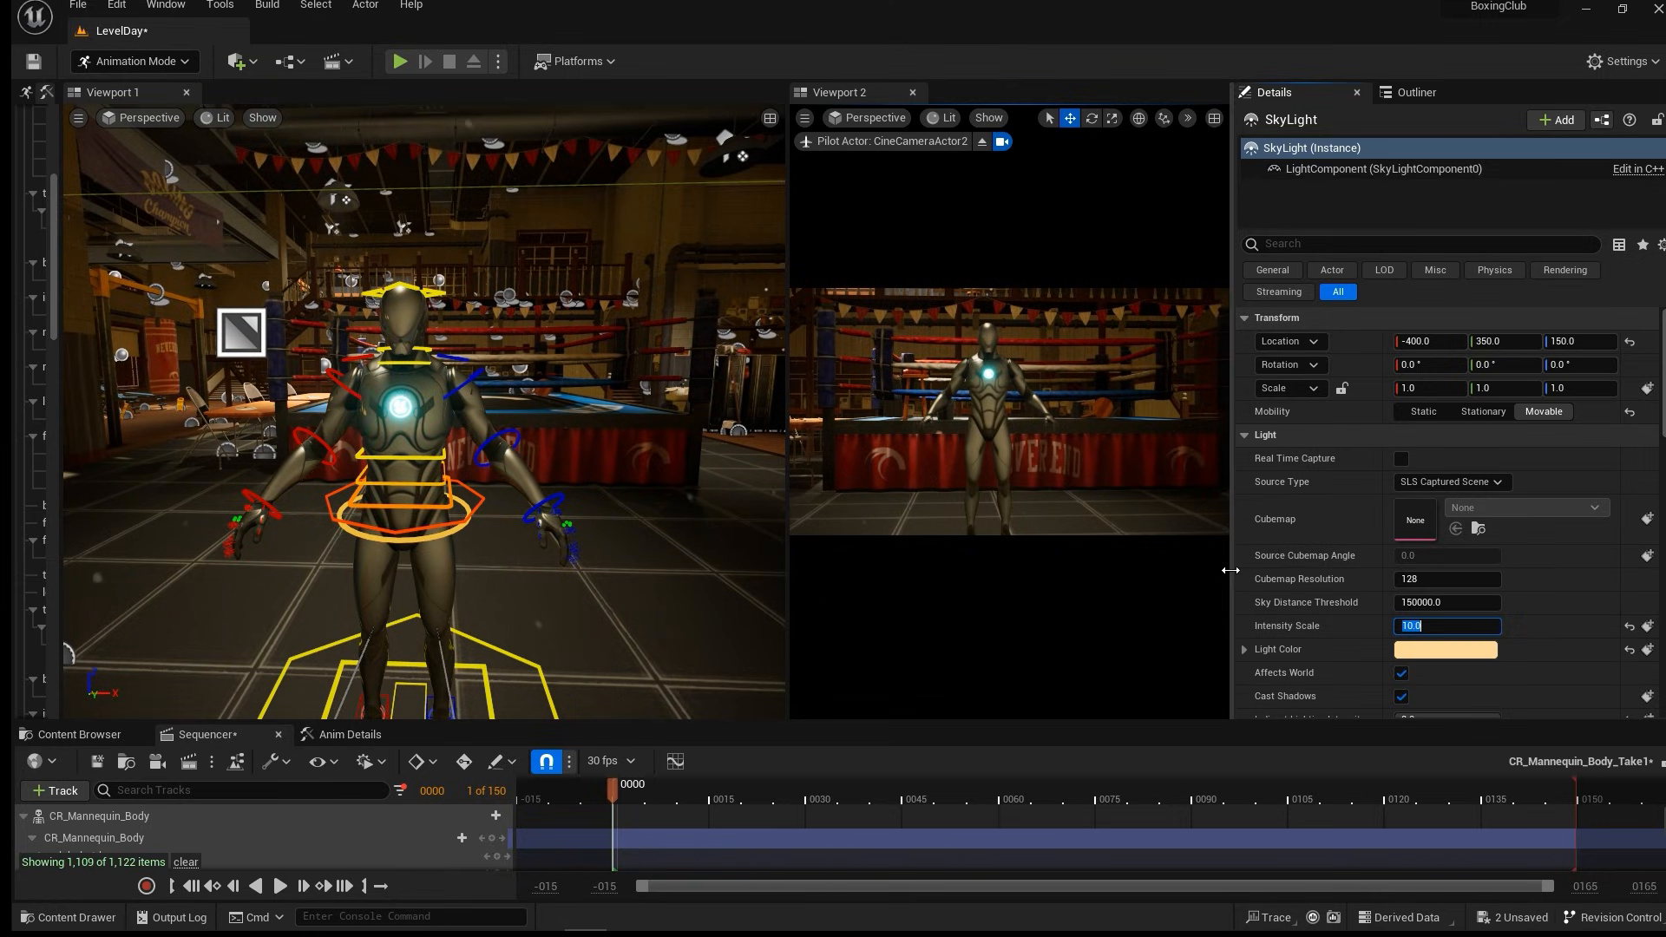
Widen Viewport 2 against the Details and look through the SkyLight's light and rendering properties.
drag(1232, 563, 1437, 575)
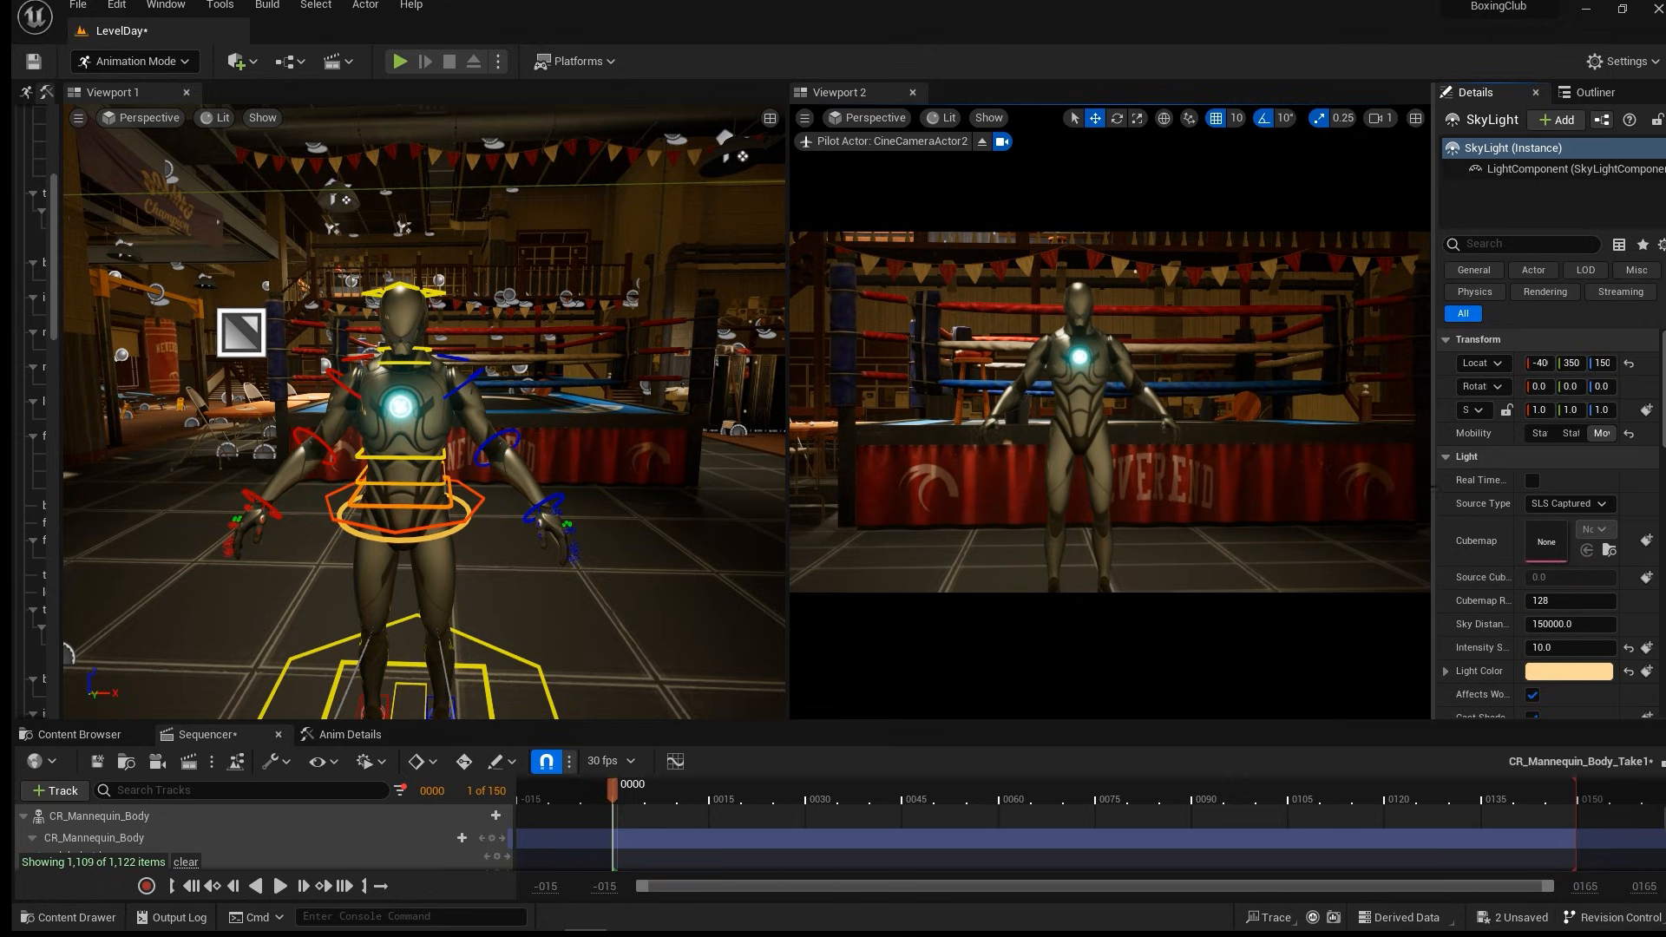
drag(1429, 481, 1385, 481)
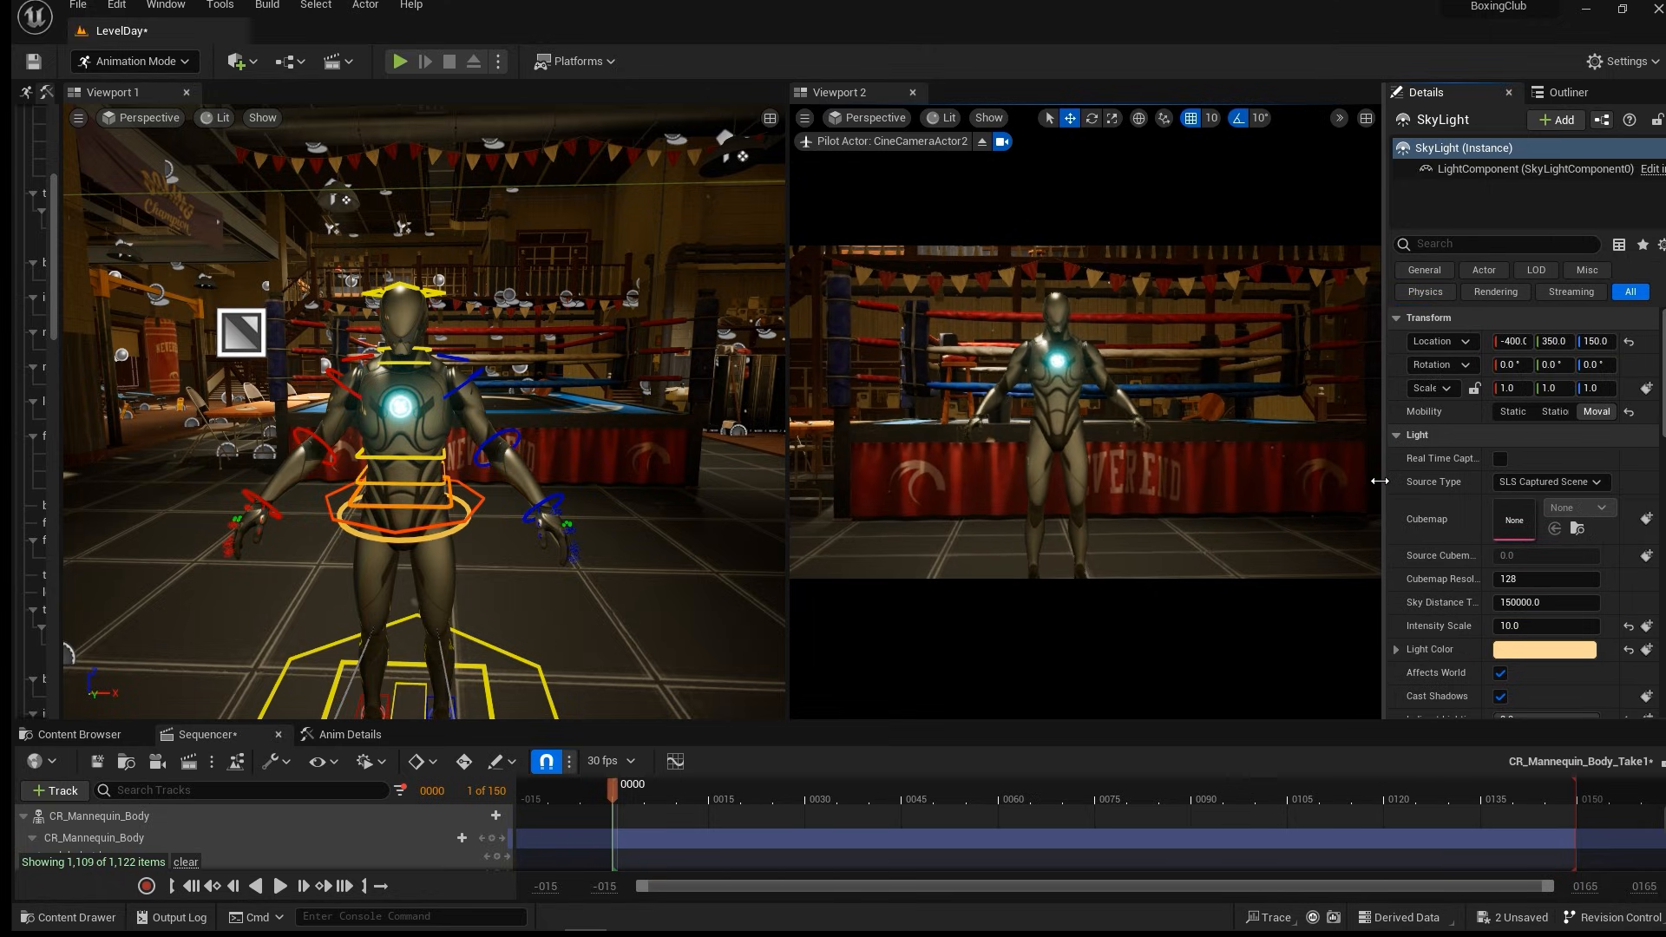
scroll(1510, 625, down, 3)
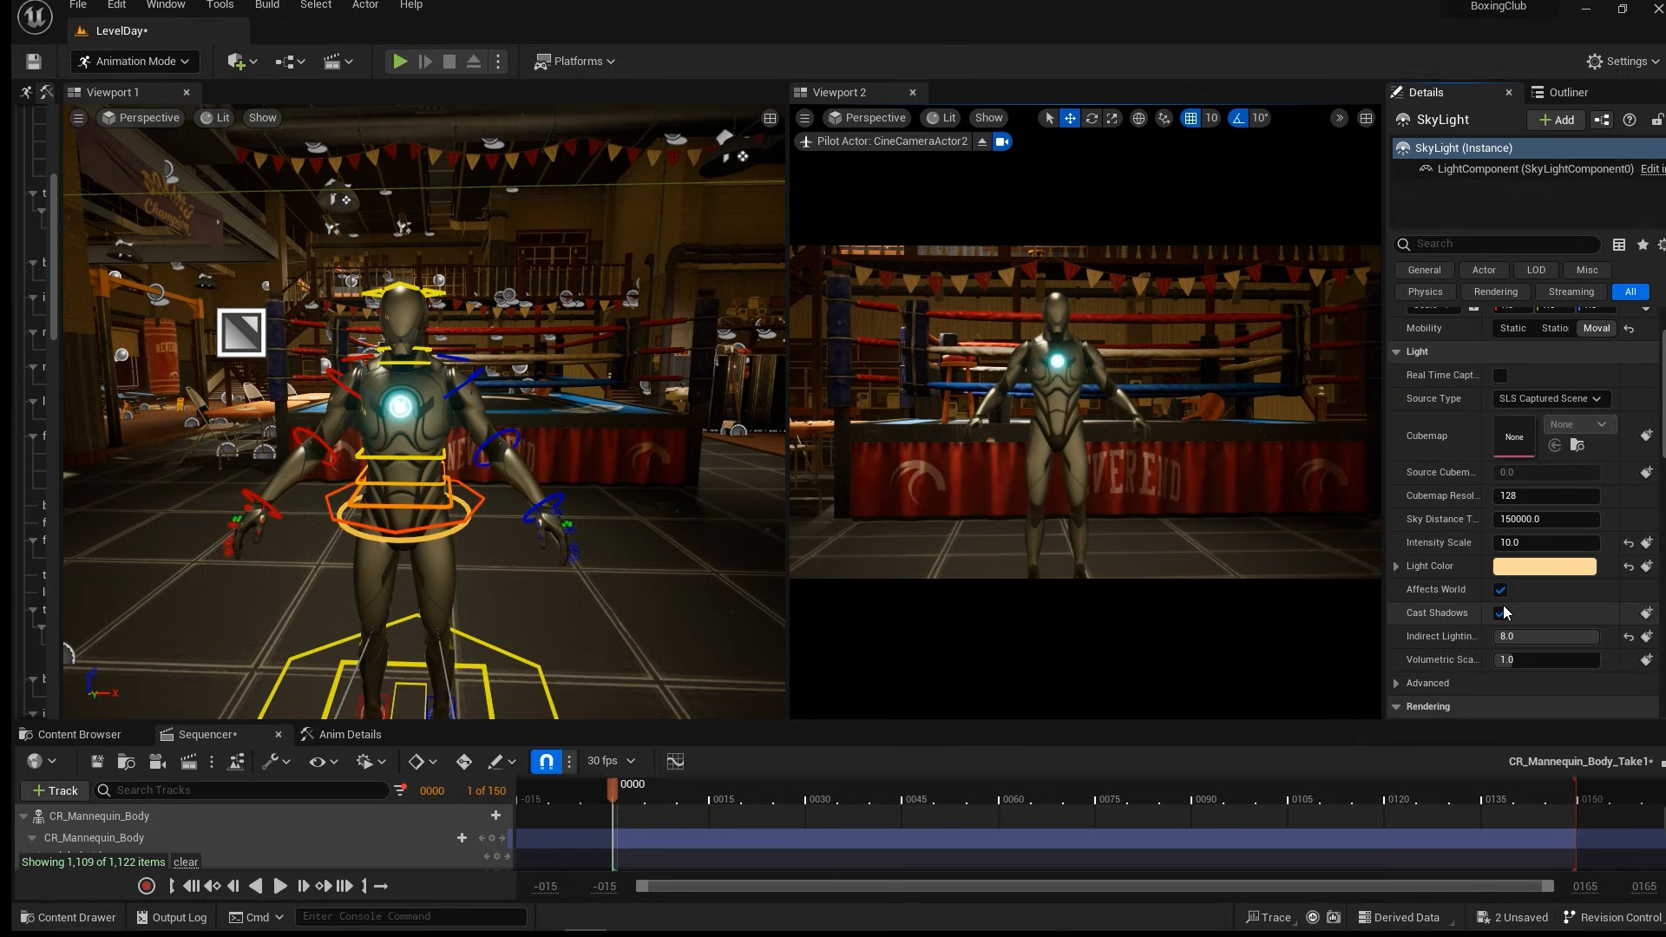
scroll(1504, 612, down, 7)
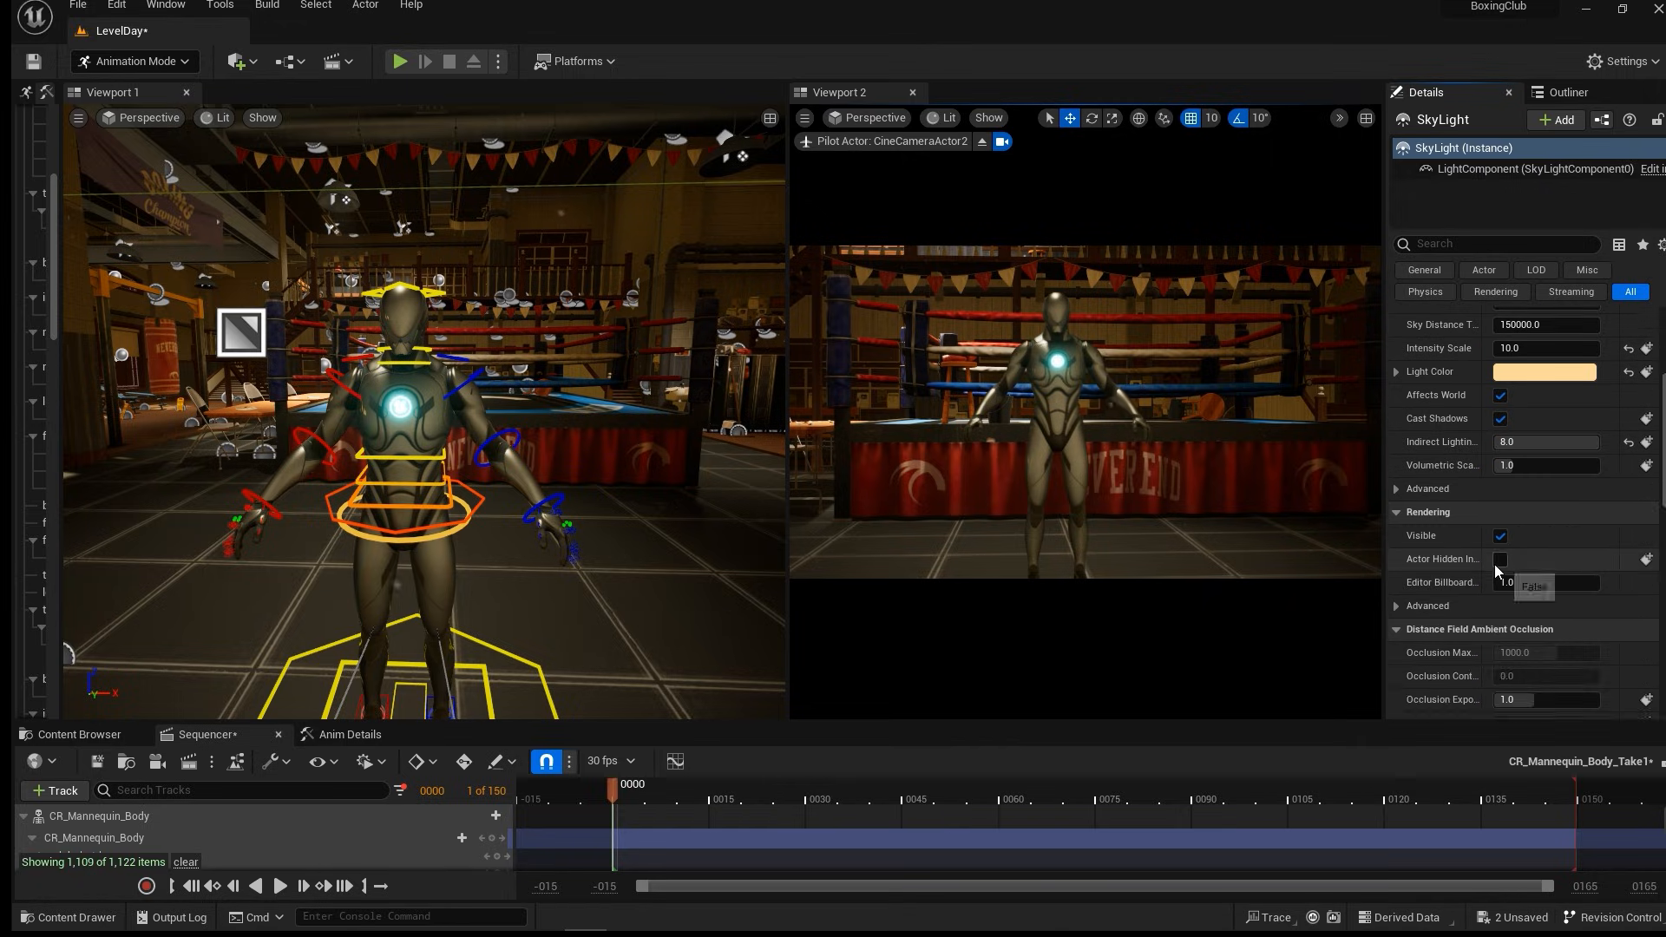
scroll(1496, 573, up, 7)
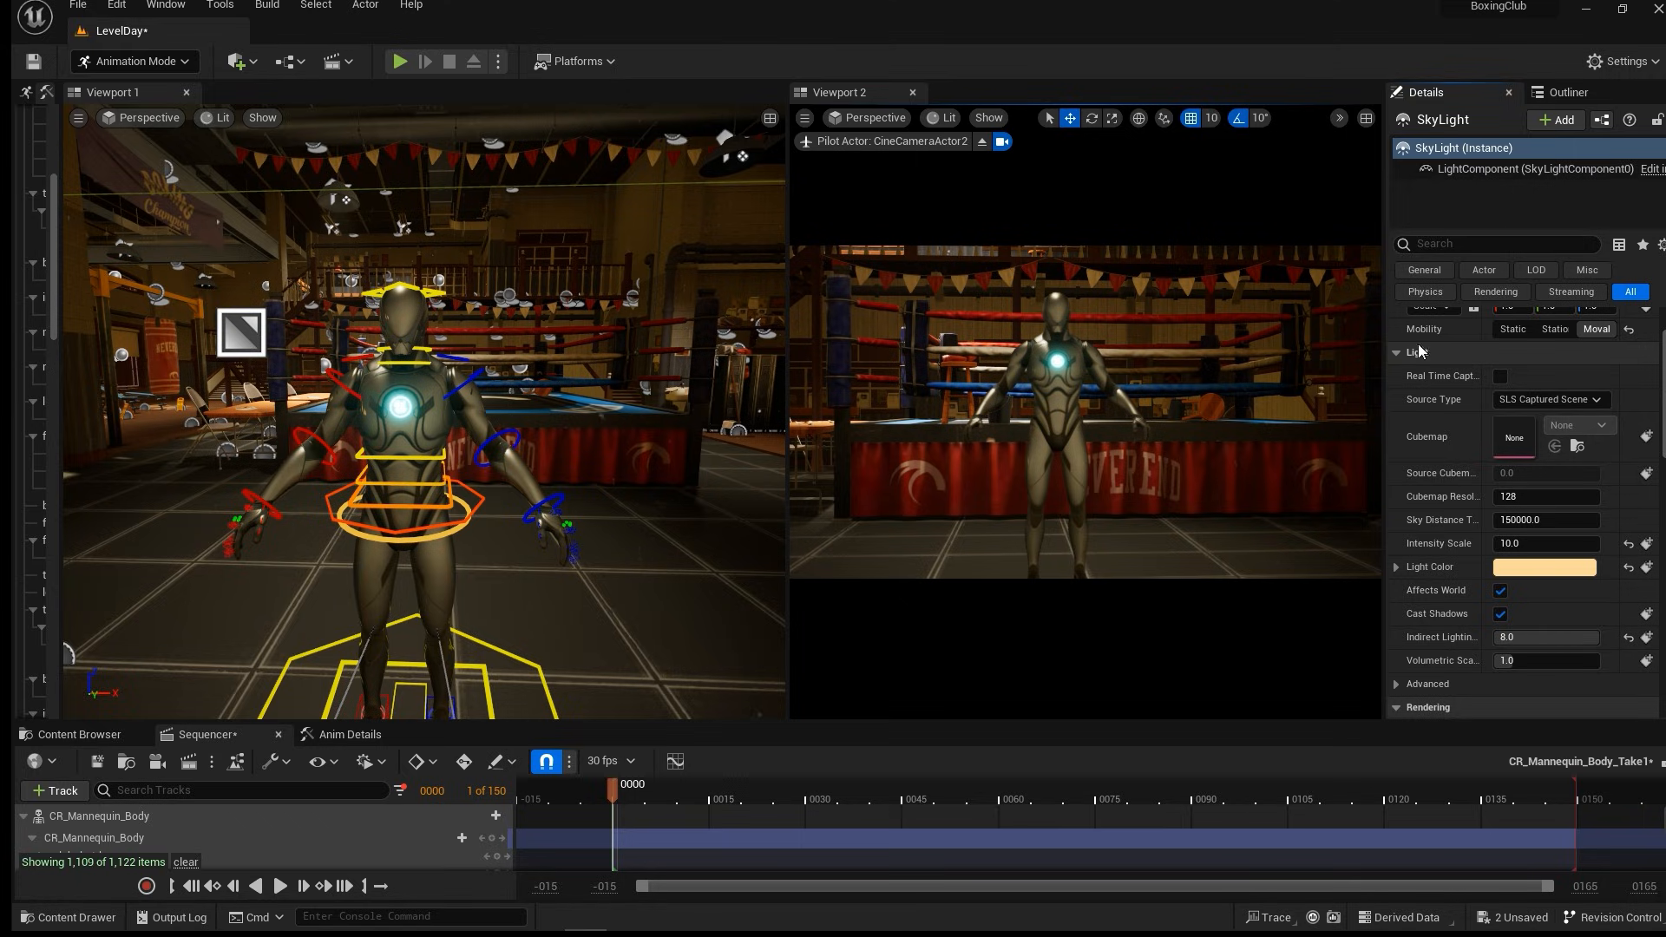
Clear the "ligh" filter so the Outliner lists all actors of the level.
click(1564, 92)
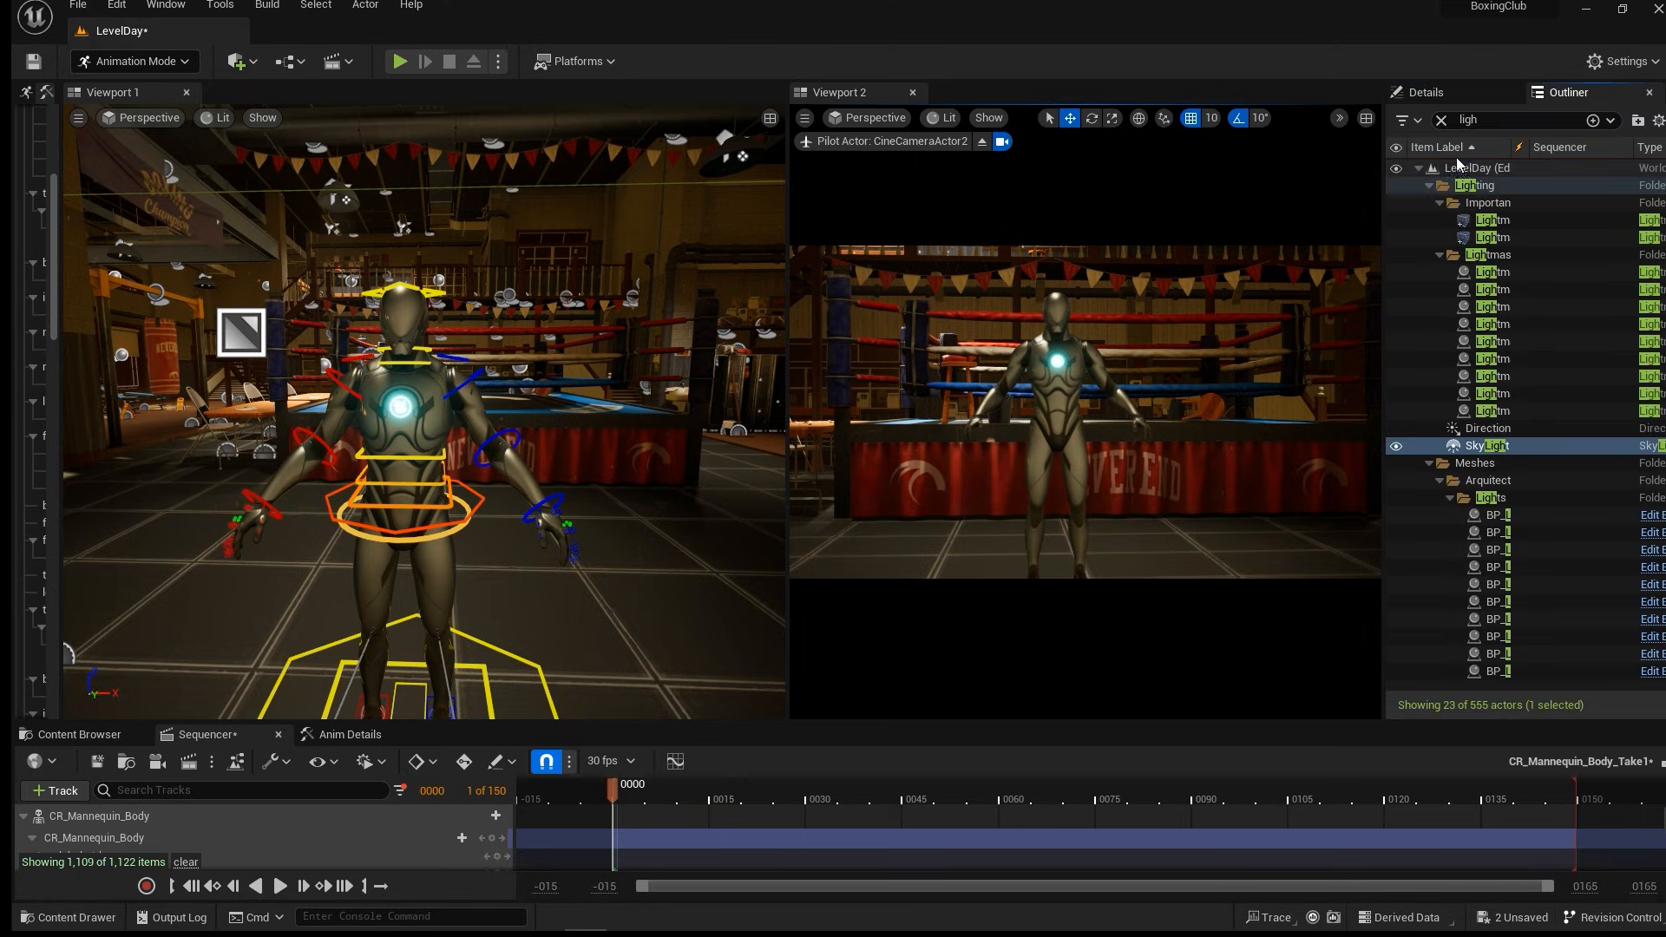
click(1441, 120)
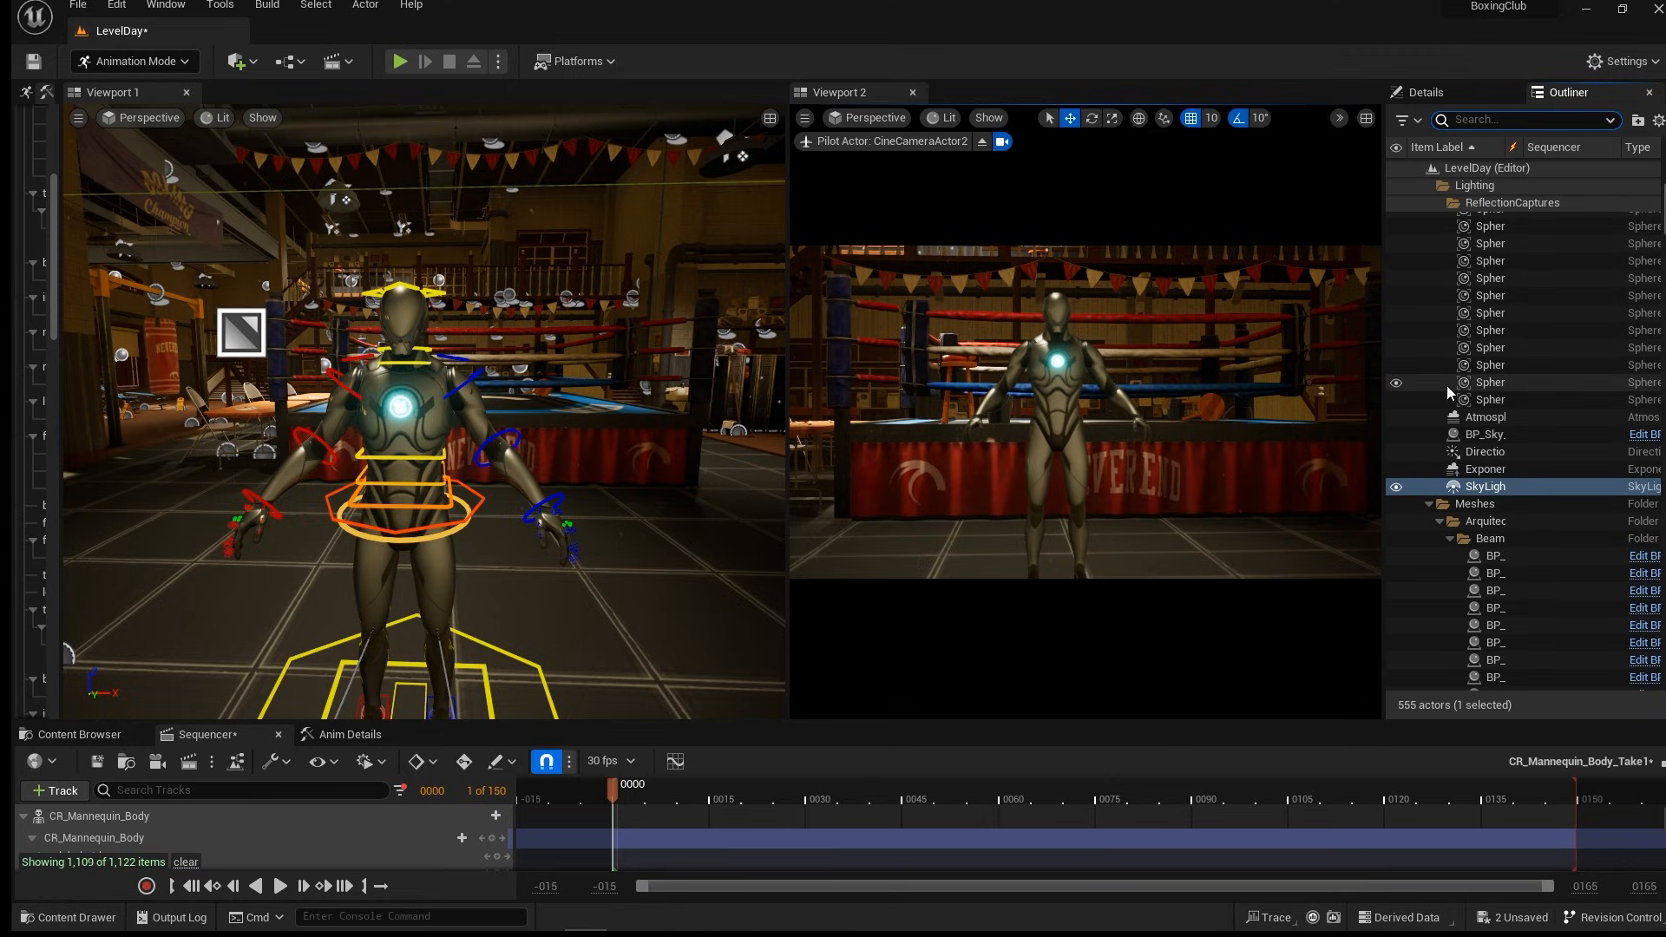
Filter the Outliner by "camer" and select CineCameraActor2 to show its details.
drag(1385, 399, 1301, 402)
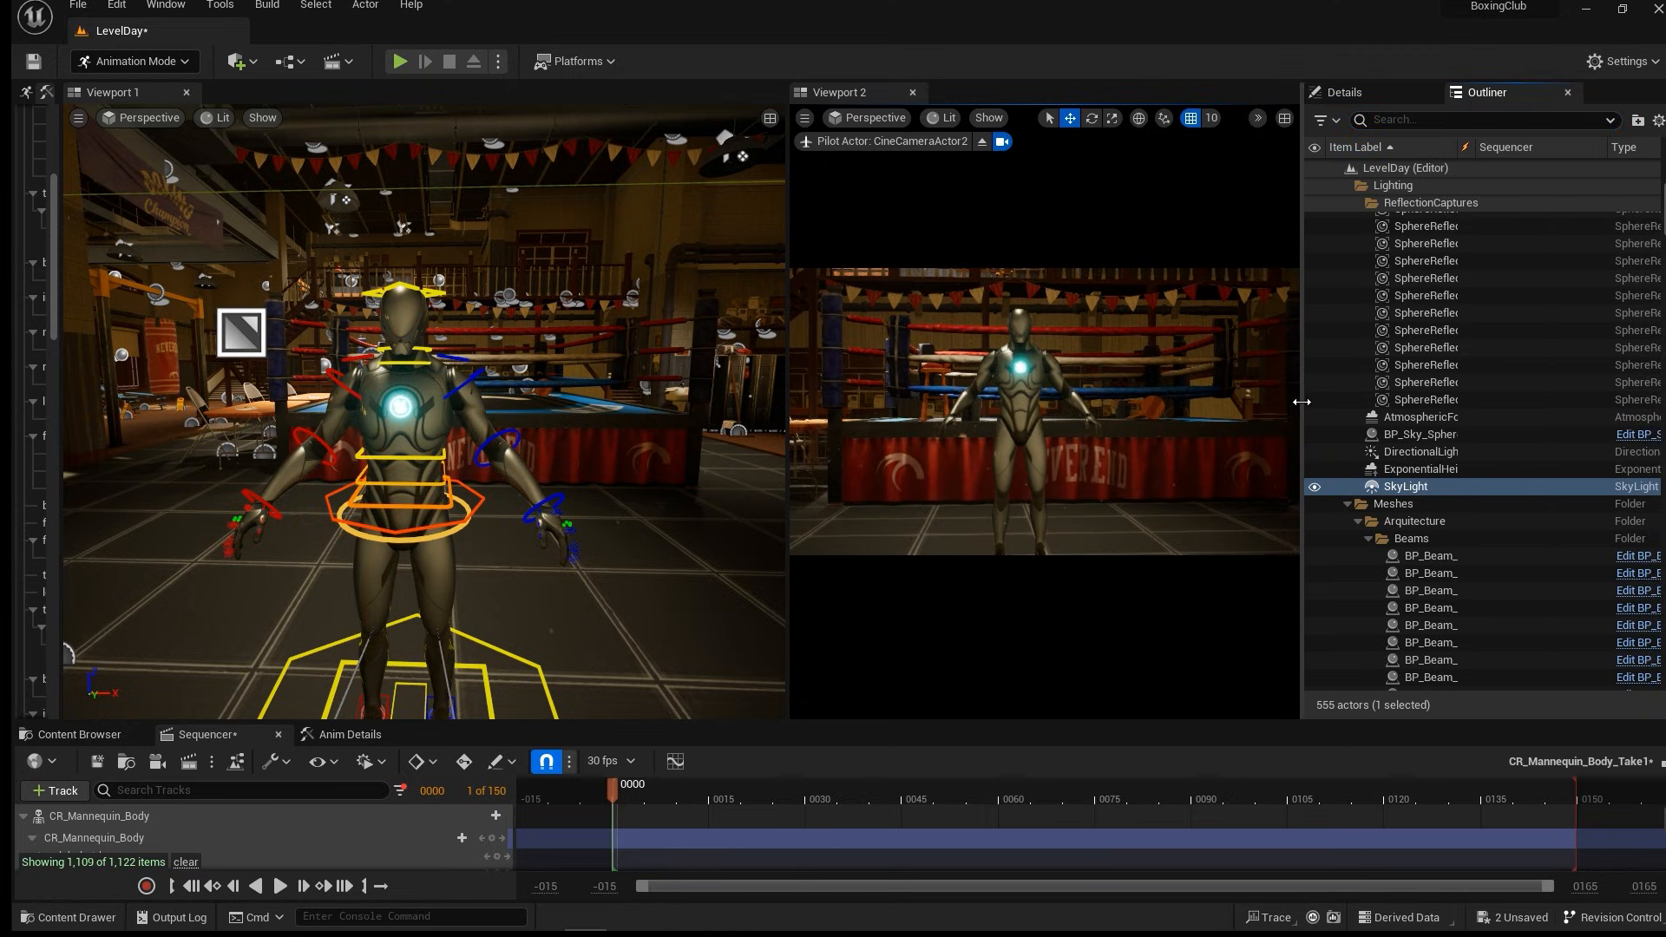
scroll(1444, 342, up, 10)
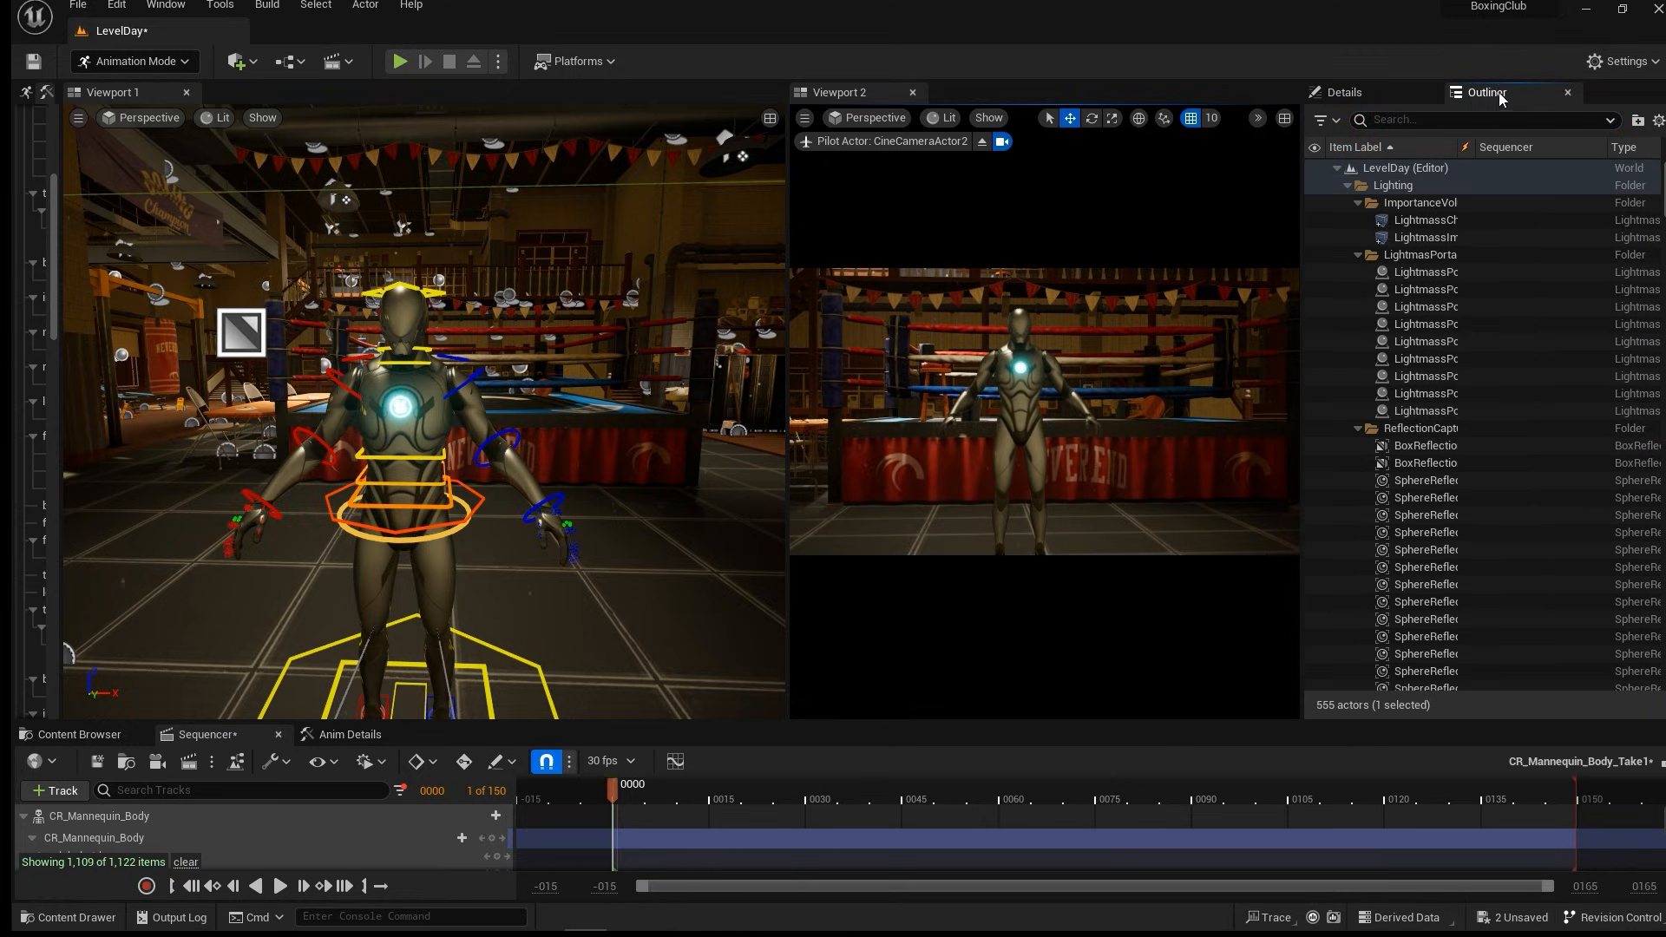
text(camer)
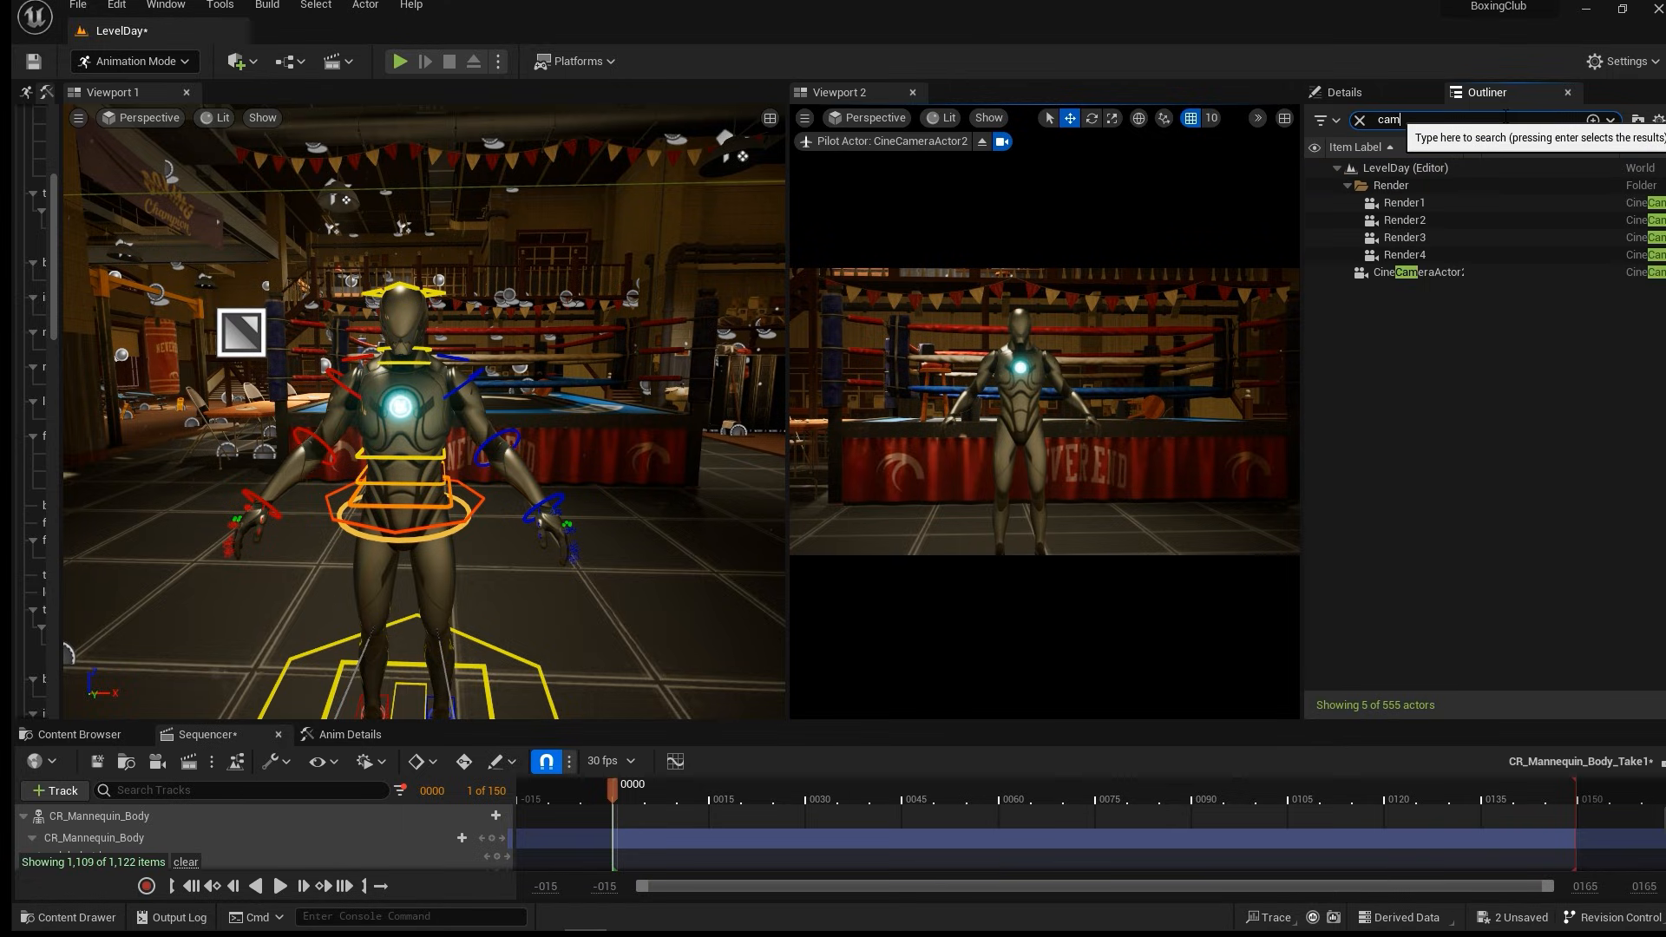
click(1461, 272)
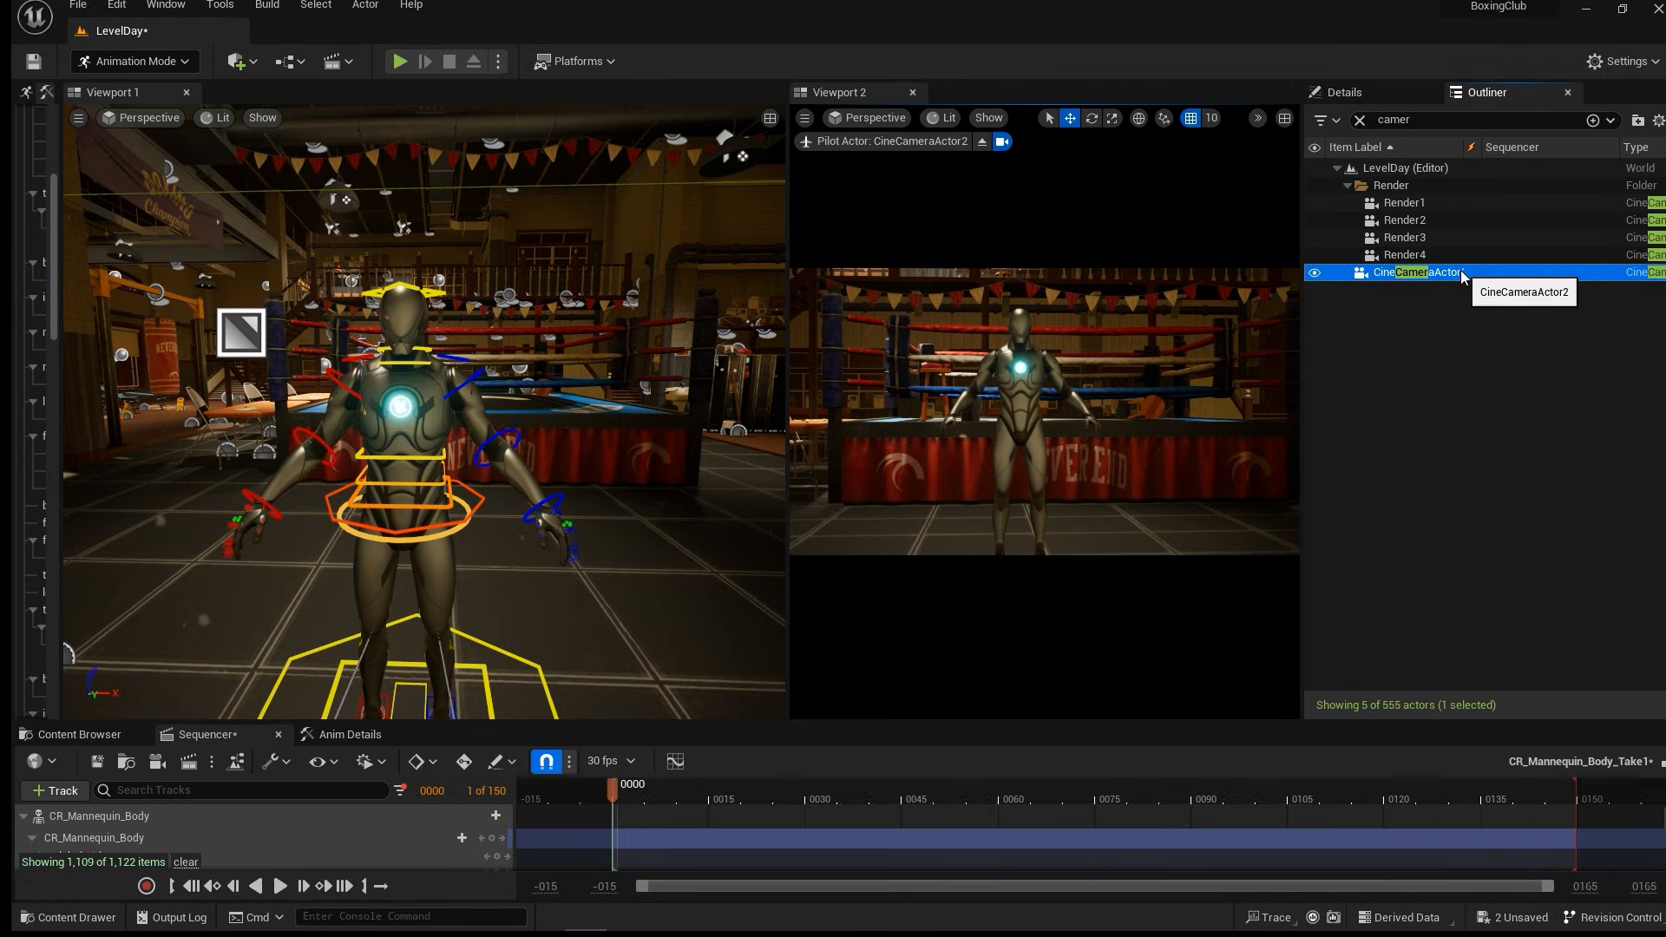
click(1364, 92)
scroll(1420, 427, up, 2)
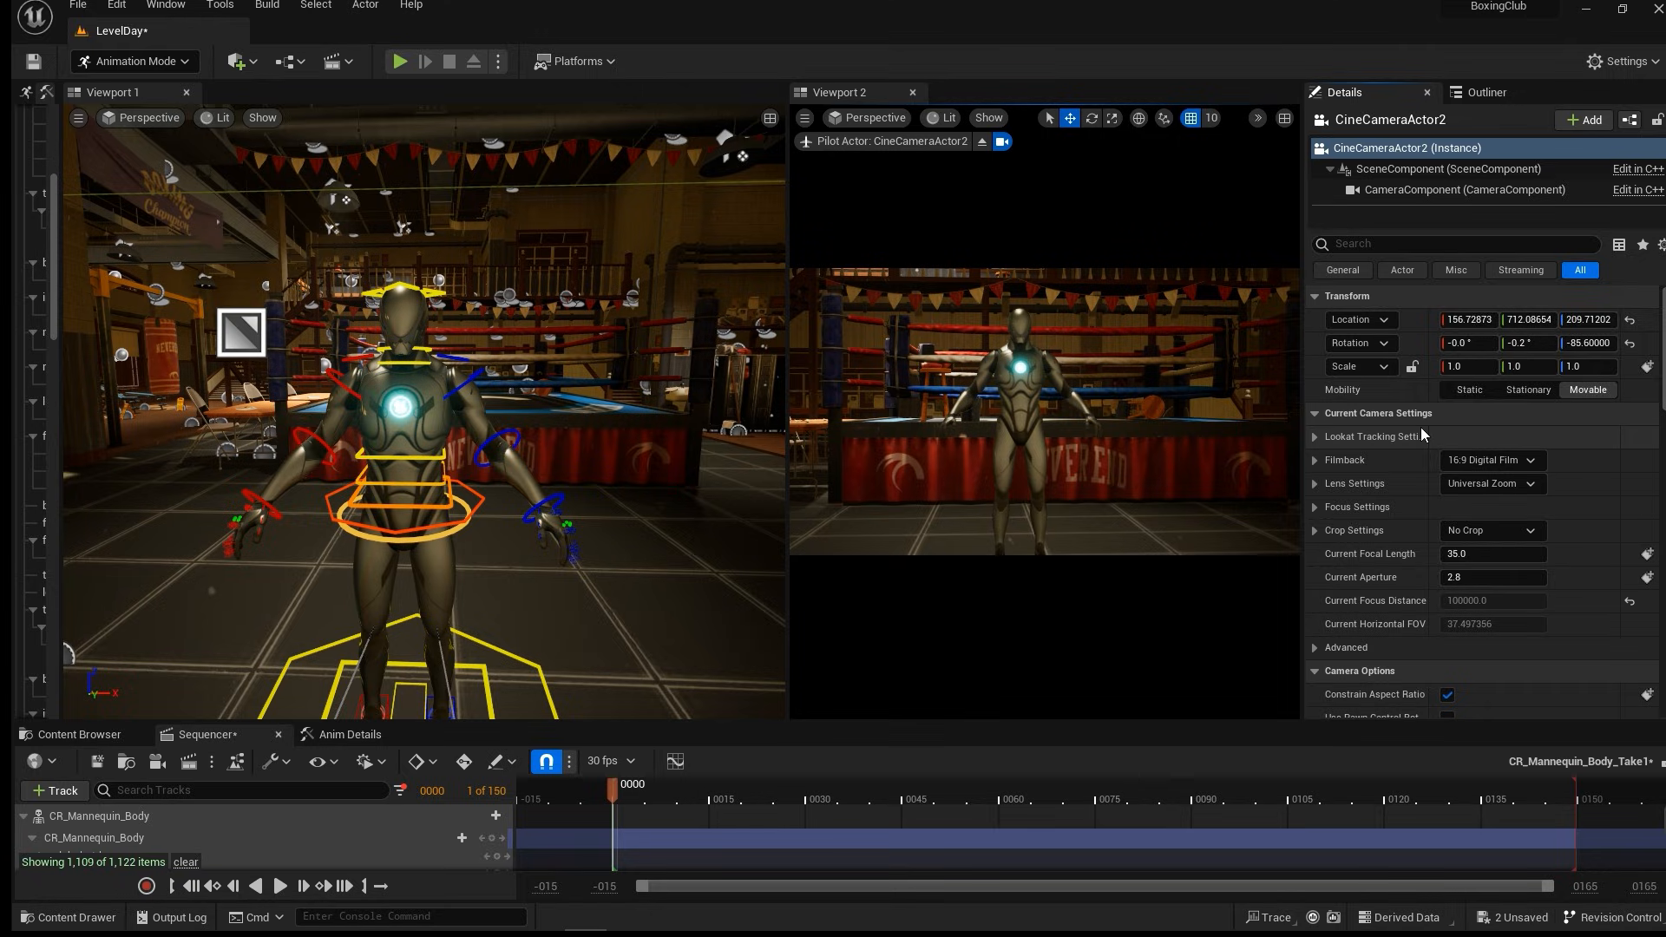
Set CineCameraActor2's Current Focal Length to 55, then widen Viewport 2 and slightly readjust the camera view.
scroll(1420, 427, down, 3)
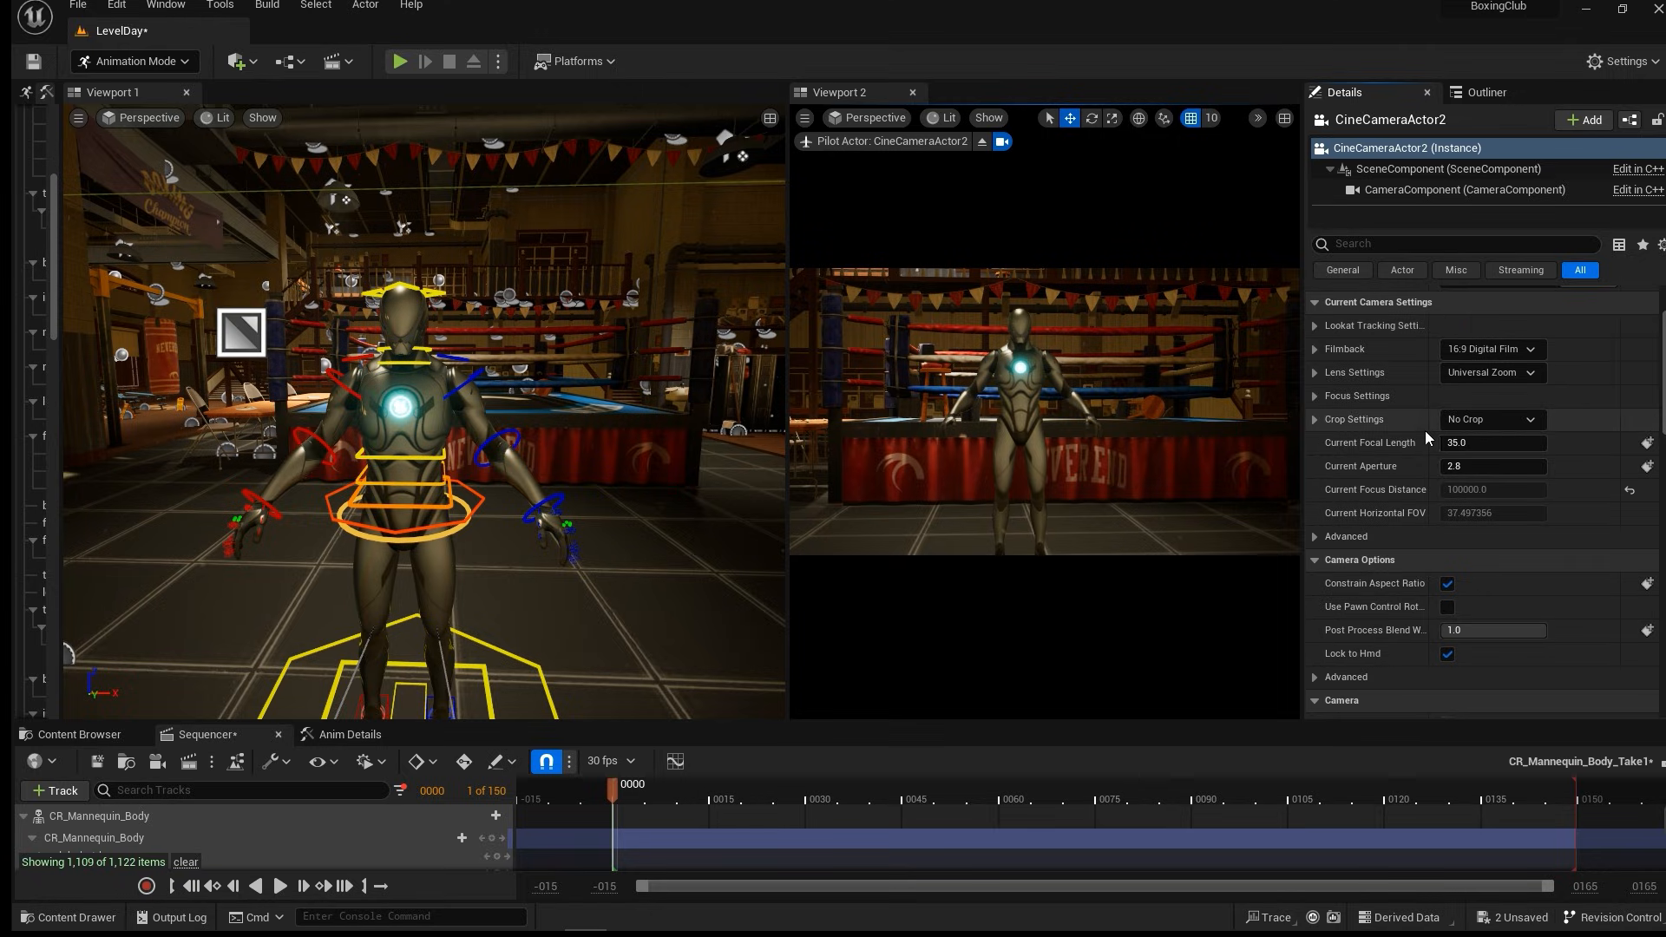
click(1315, 395)
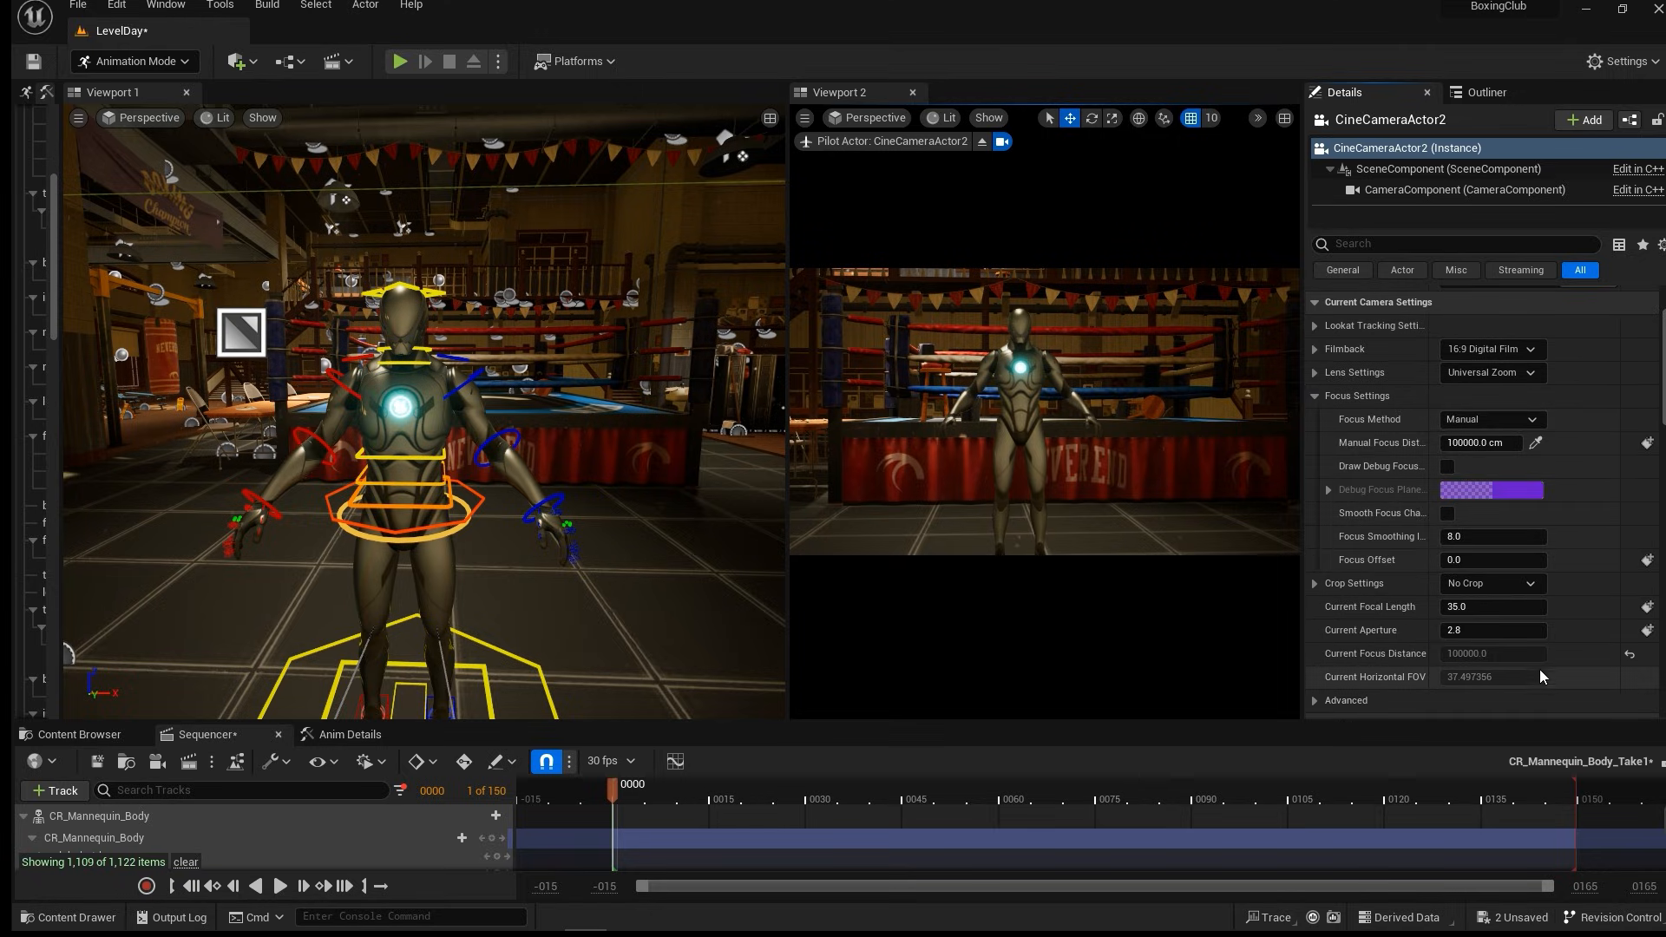
click(1494, 609)
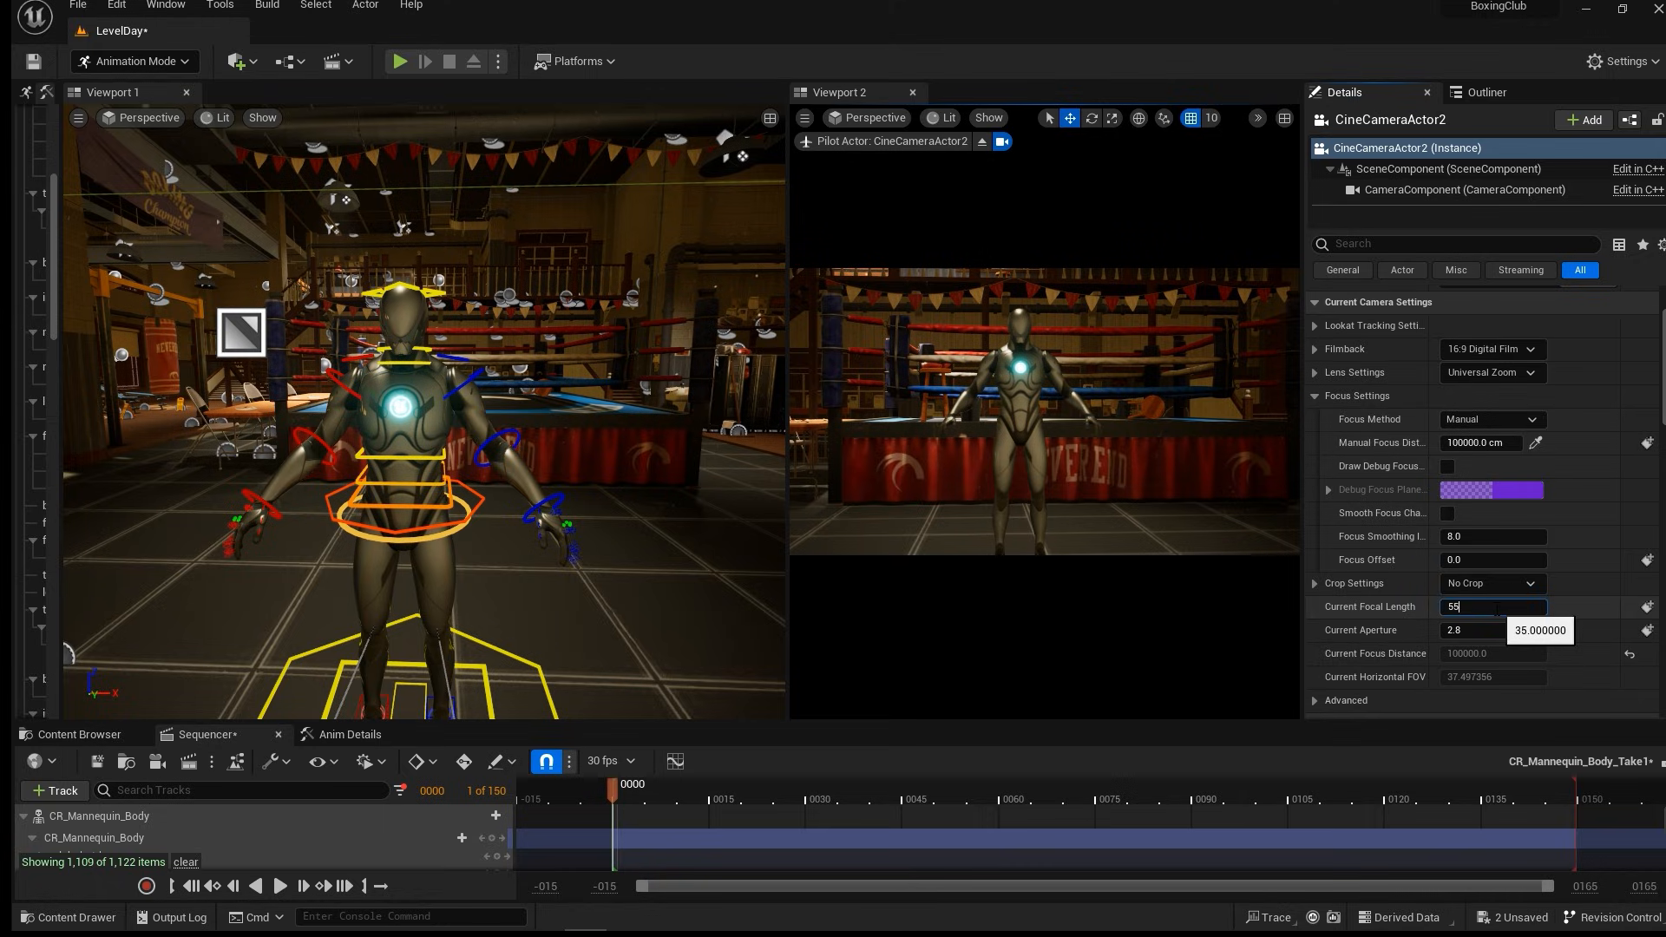
key(Return)
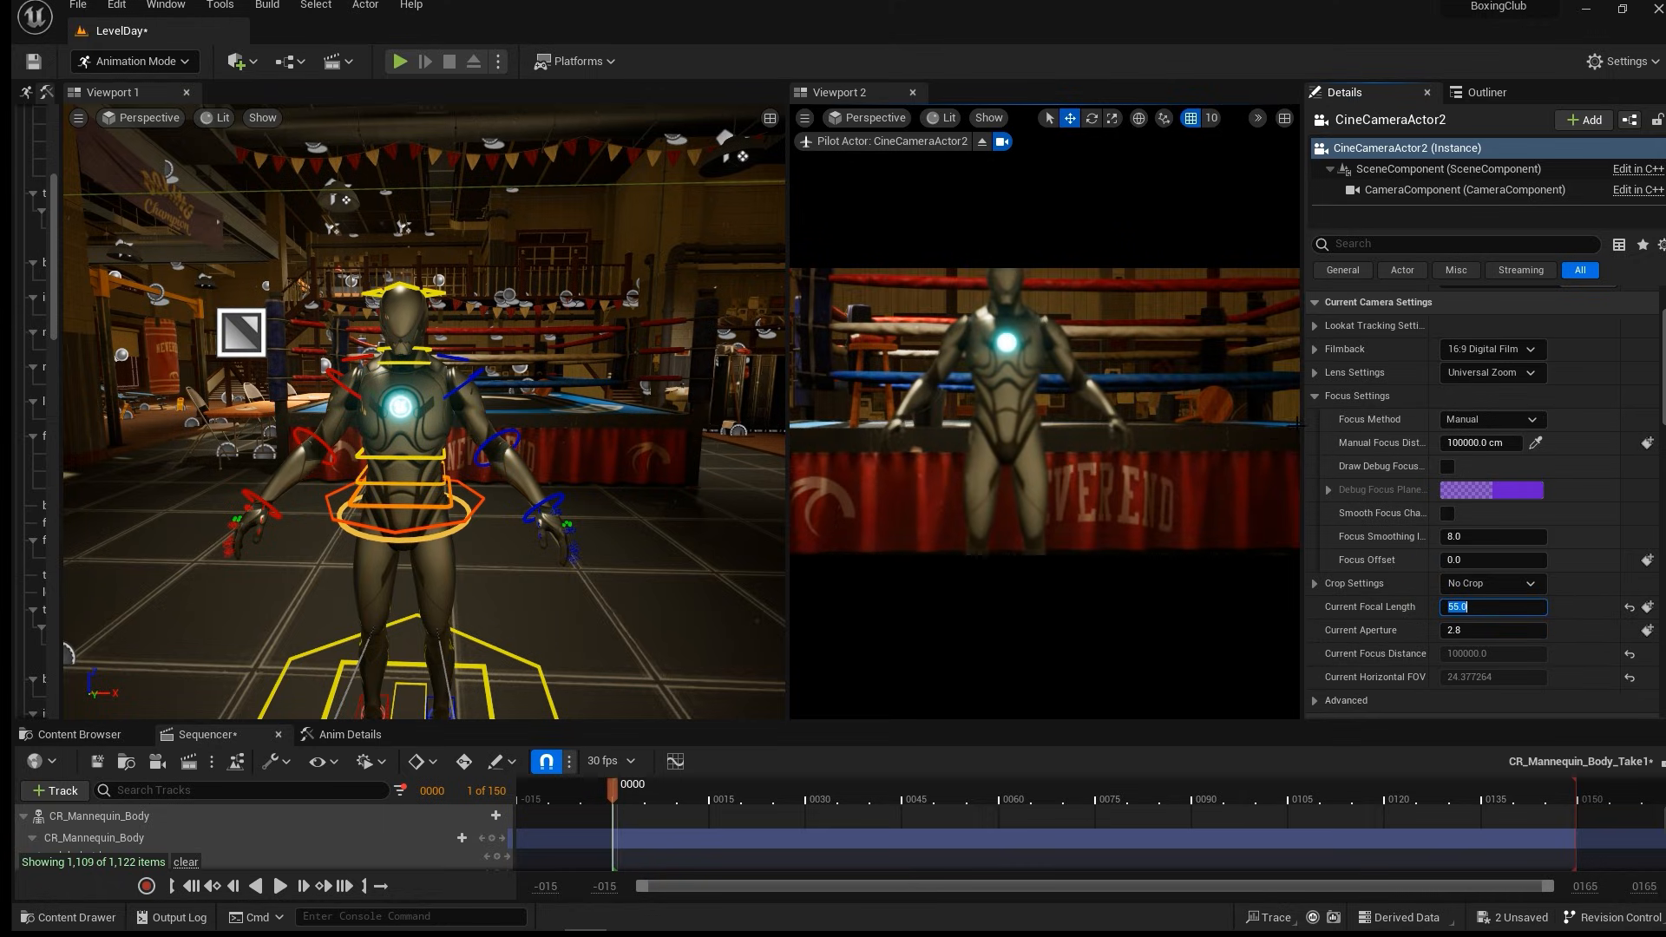
drag(1297, 424, 1367, 424)
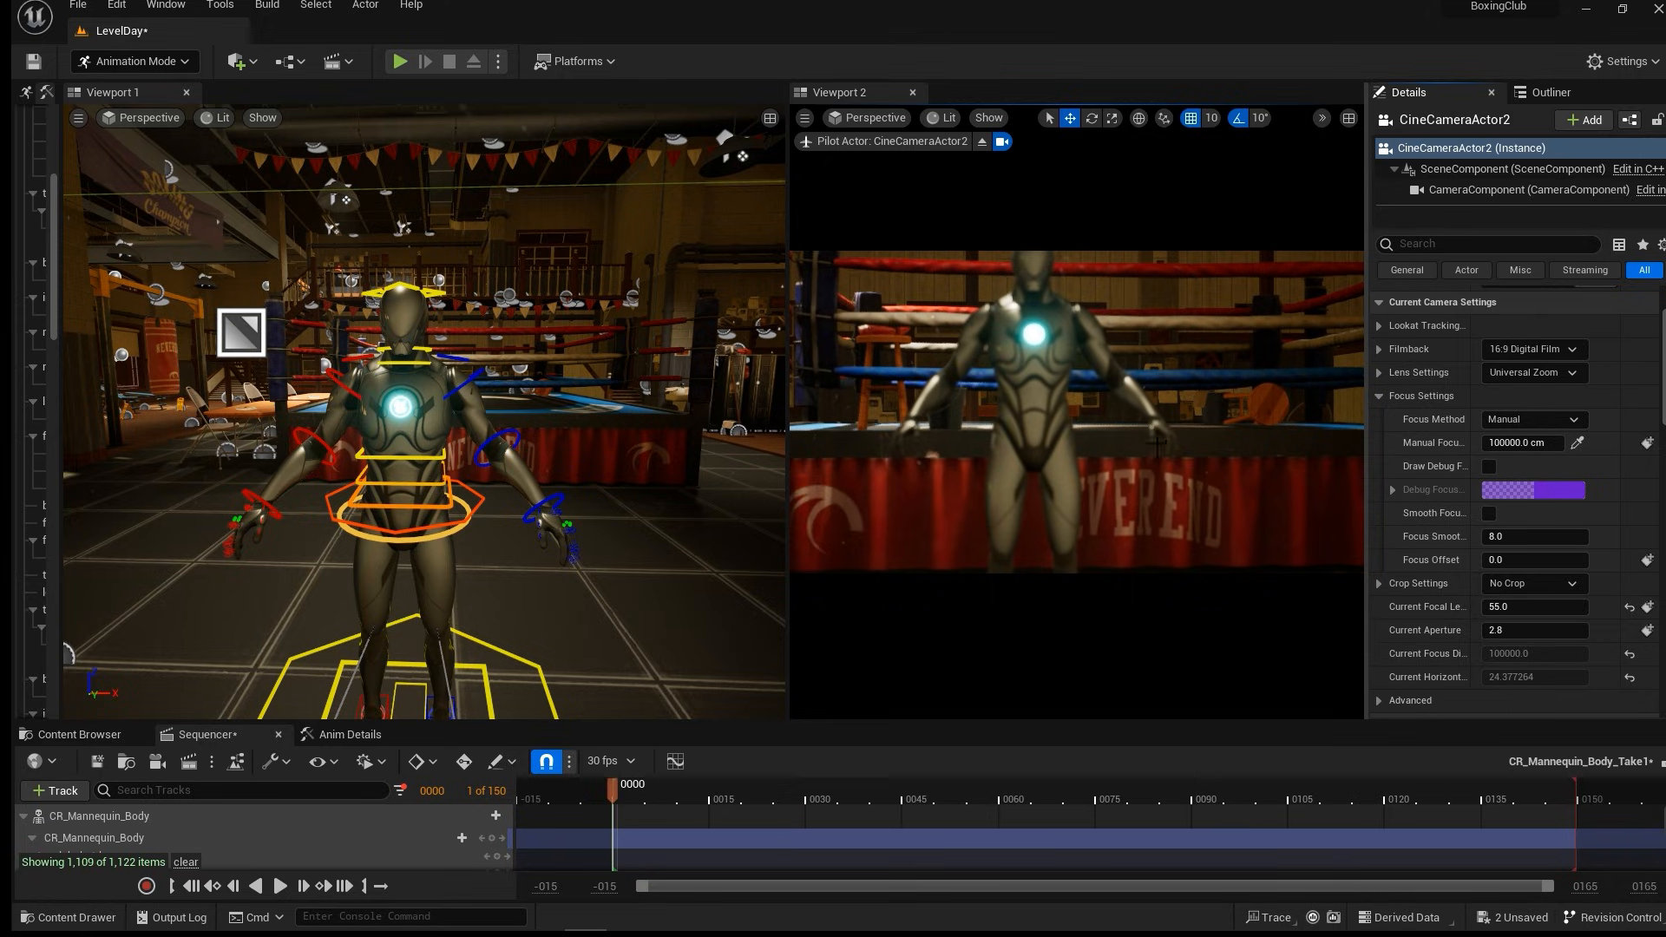
alt+drag(1159, 446, 1152, 432)
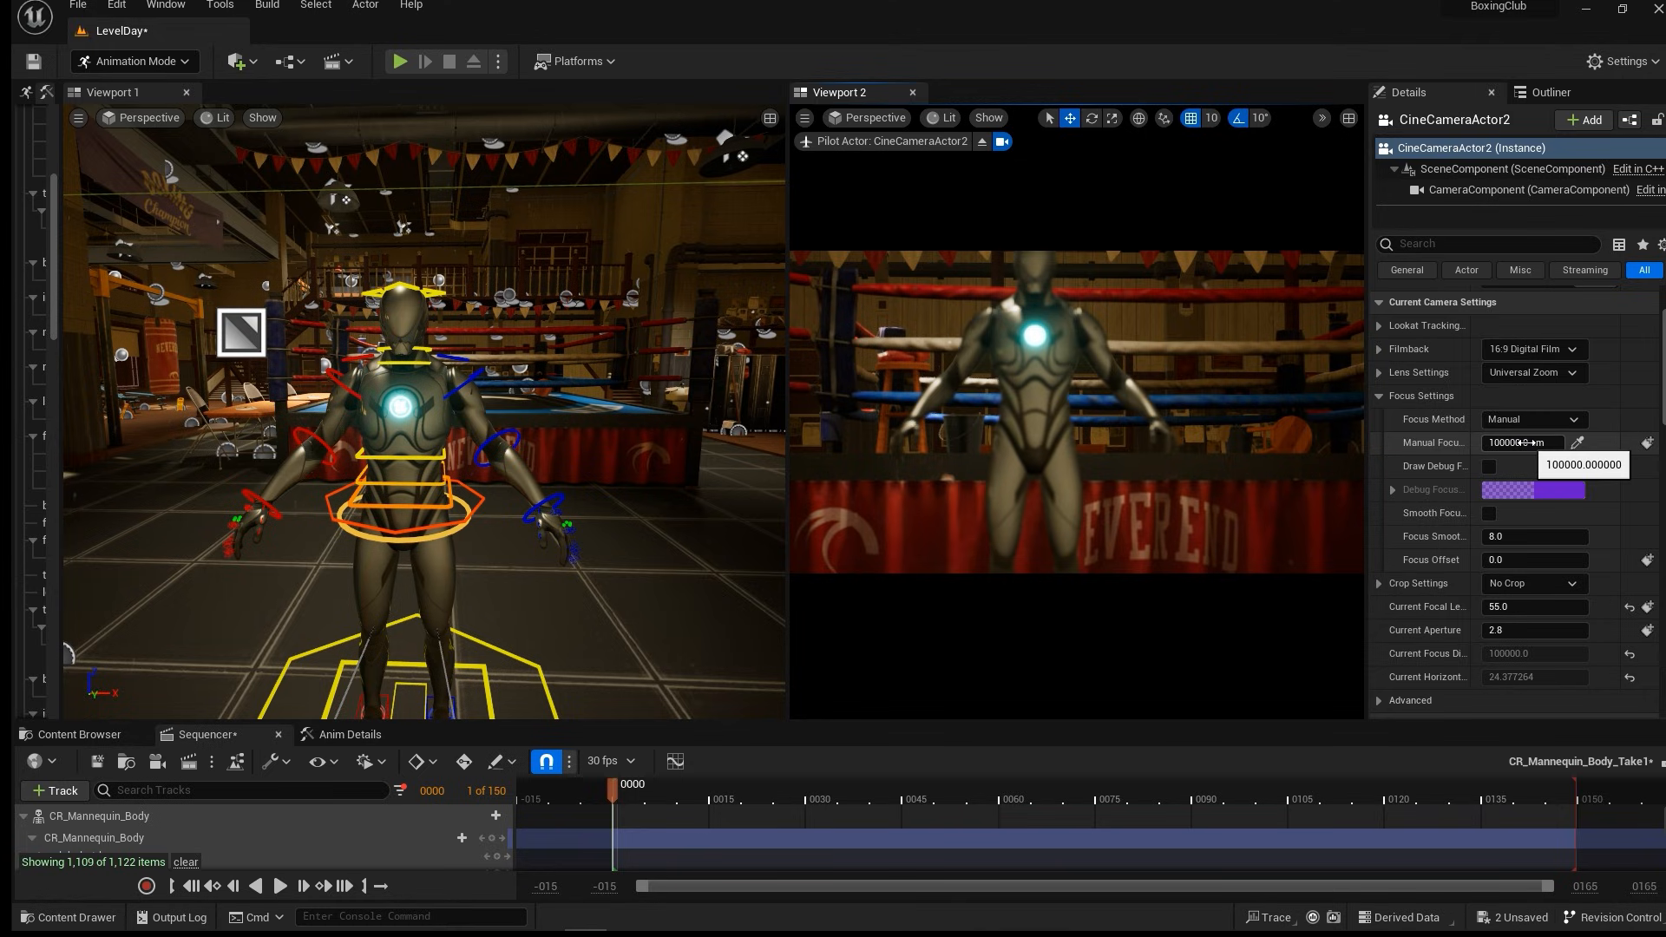
Set the Manual Focus Distance to about 622 cm, just behind the mannequin, using the debug focus plane as a guide, and hide the plane again.
mouse_move(1542, 444)
mouse_down()
mouse_move(1438, 444)
mouse_move(1448, 468)
mouse_up()
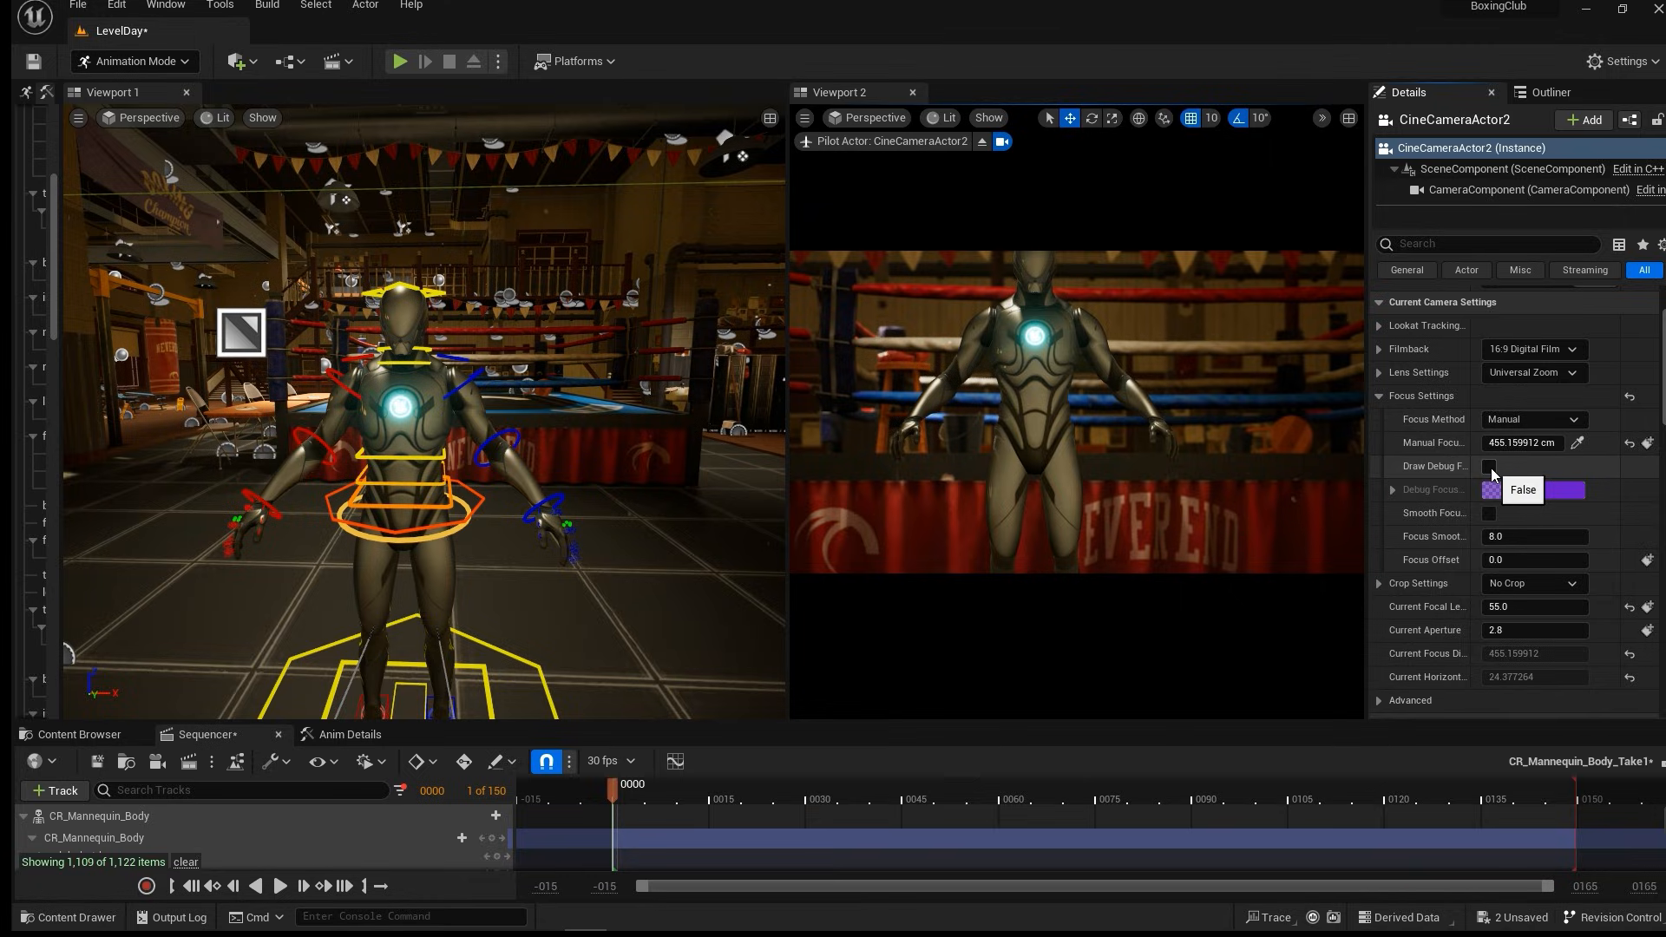
click(1489, 468)
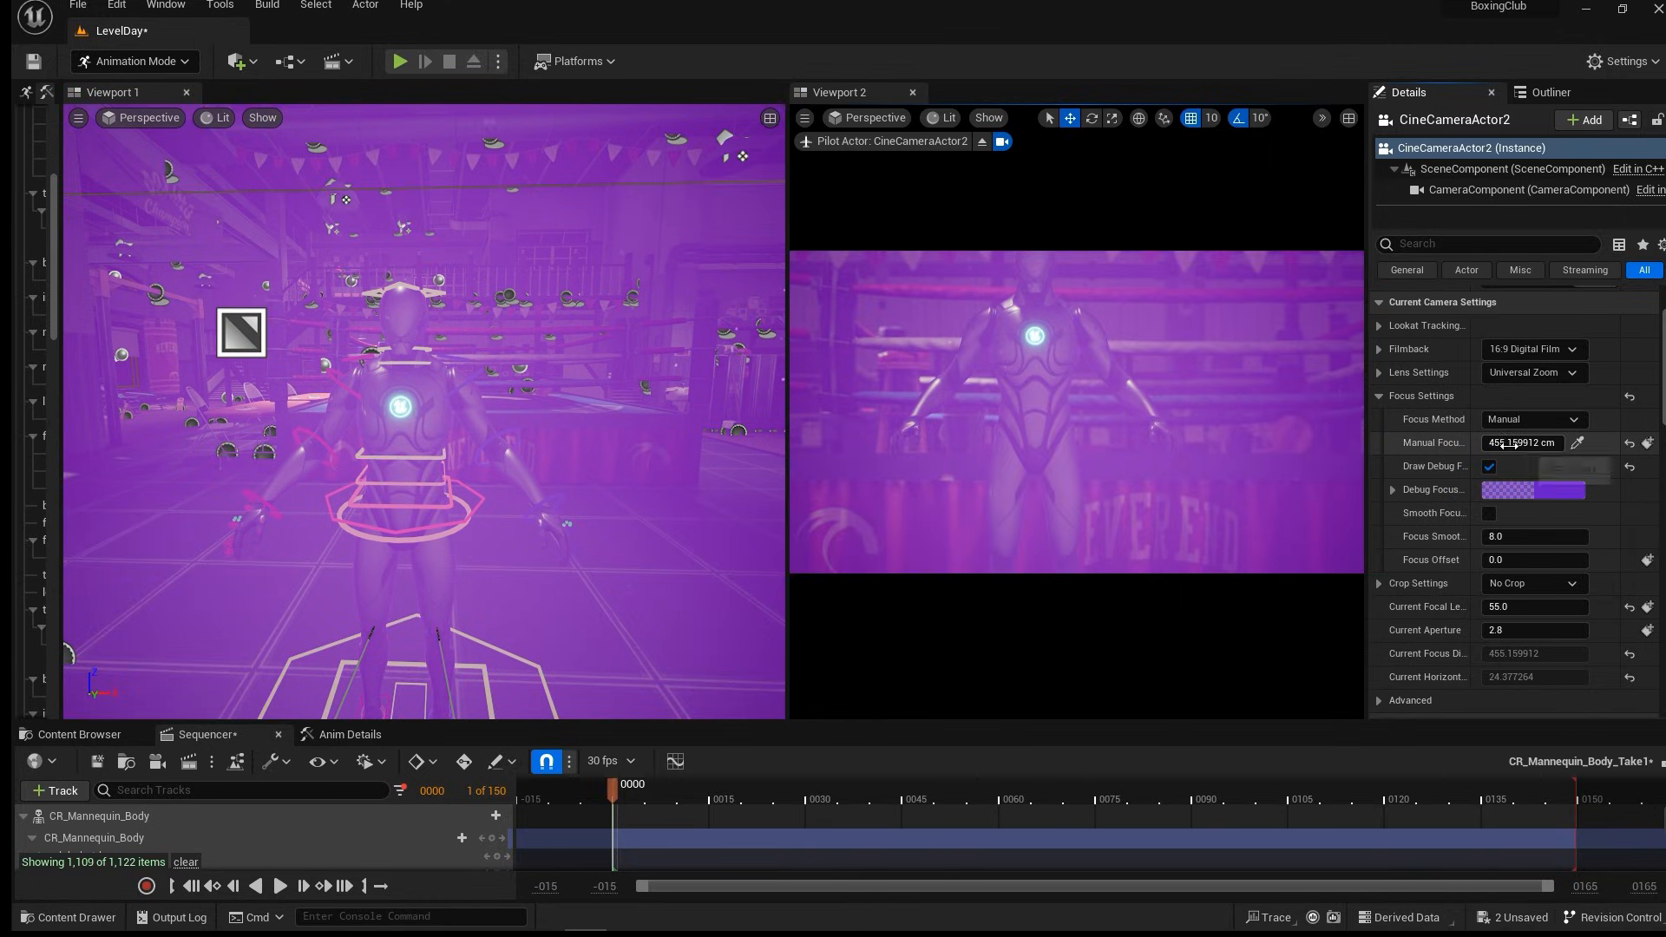
mouse_move(1513, 443)
mouse_down()
mouse_move(1492, 443)
mouse_move(1541, 442)
mouse_move(1508, 443)
mouse_move(1523, 442)
mouse_move(1498, 465)
mouse_up()
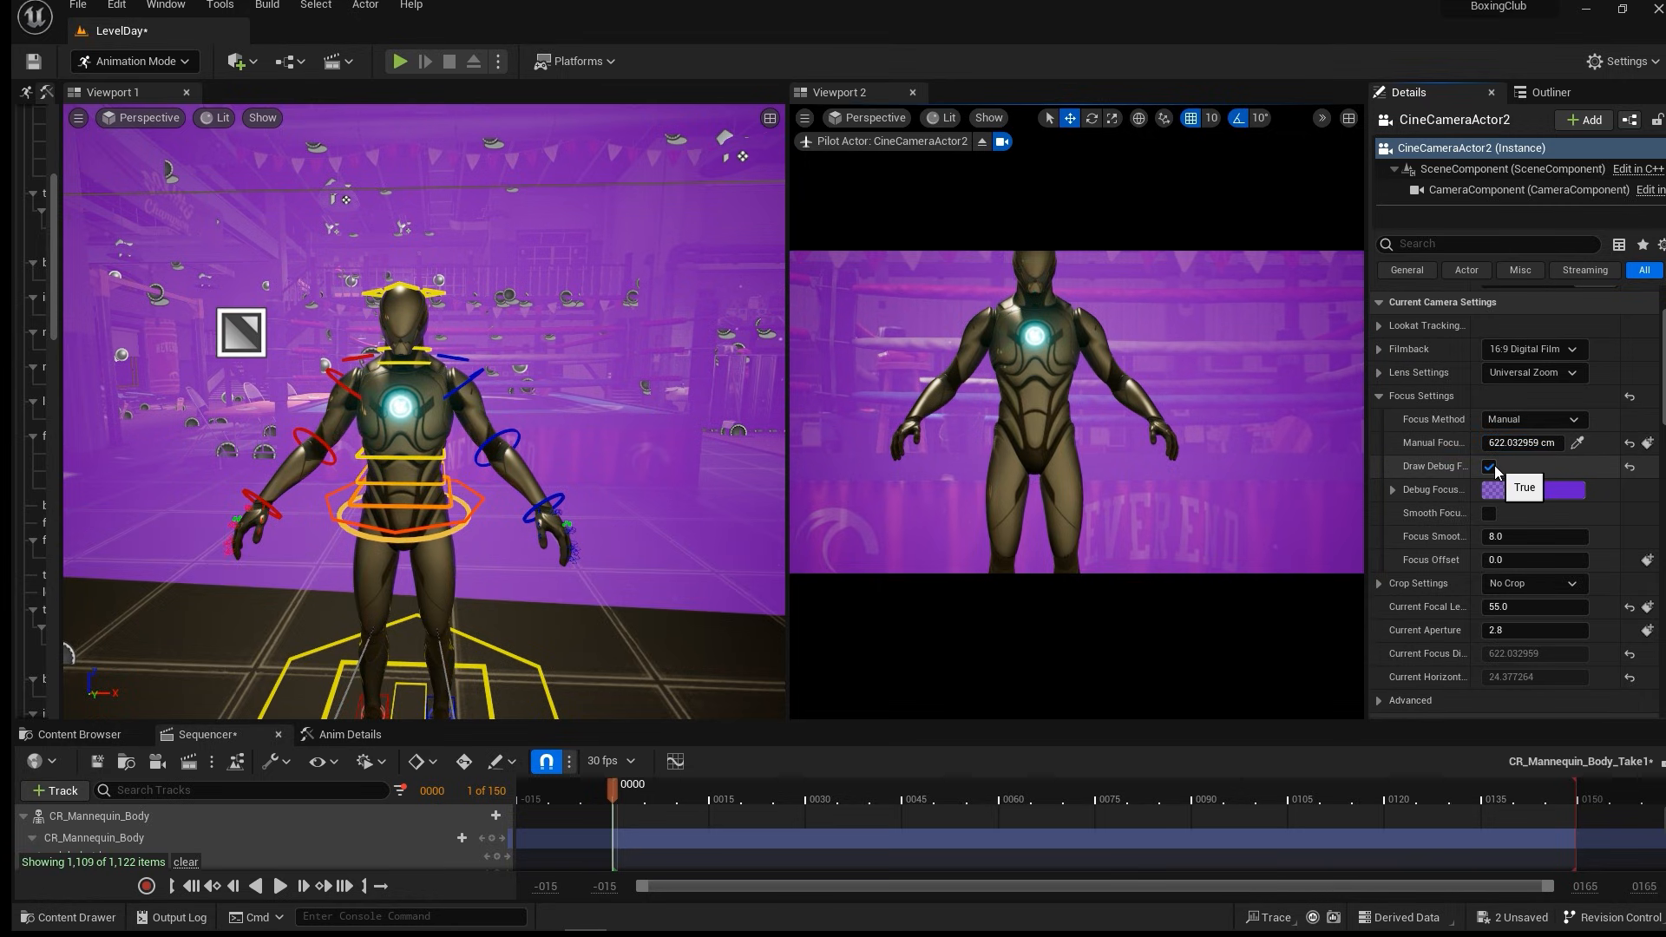
click(1495, 467)
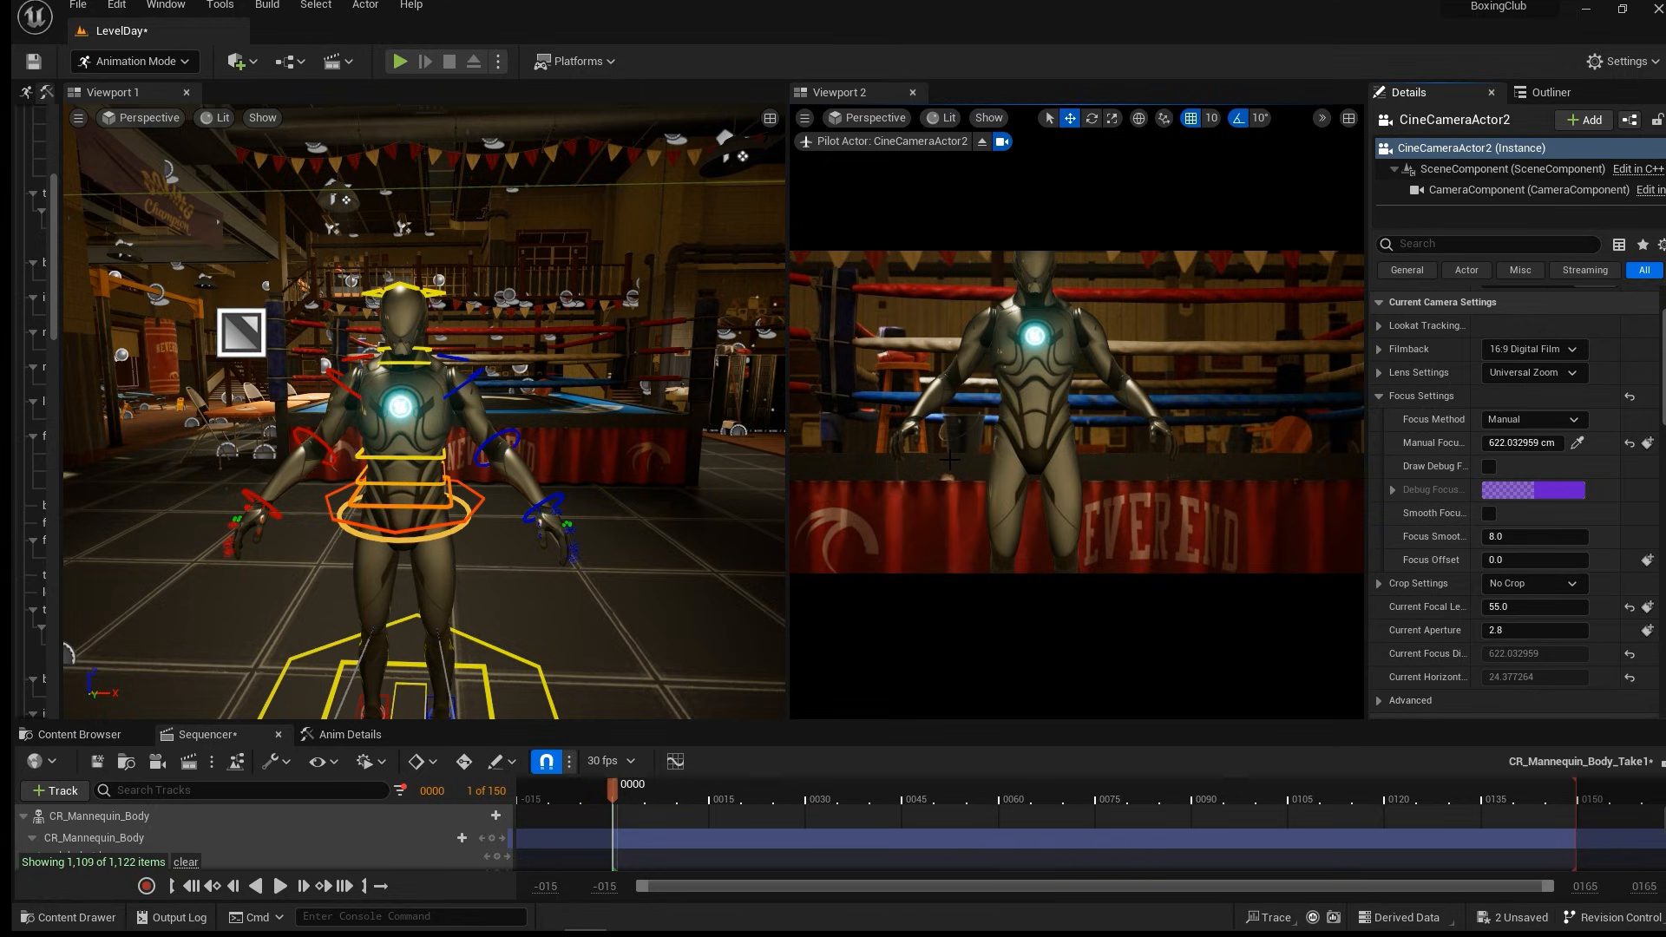
Compare the Disable focus method with Manual, and try another aperture before restoring Manual focus and 2.8.
click(1532, 421)
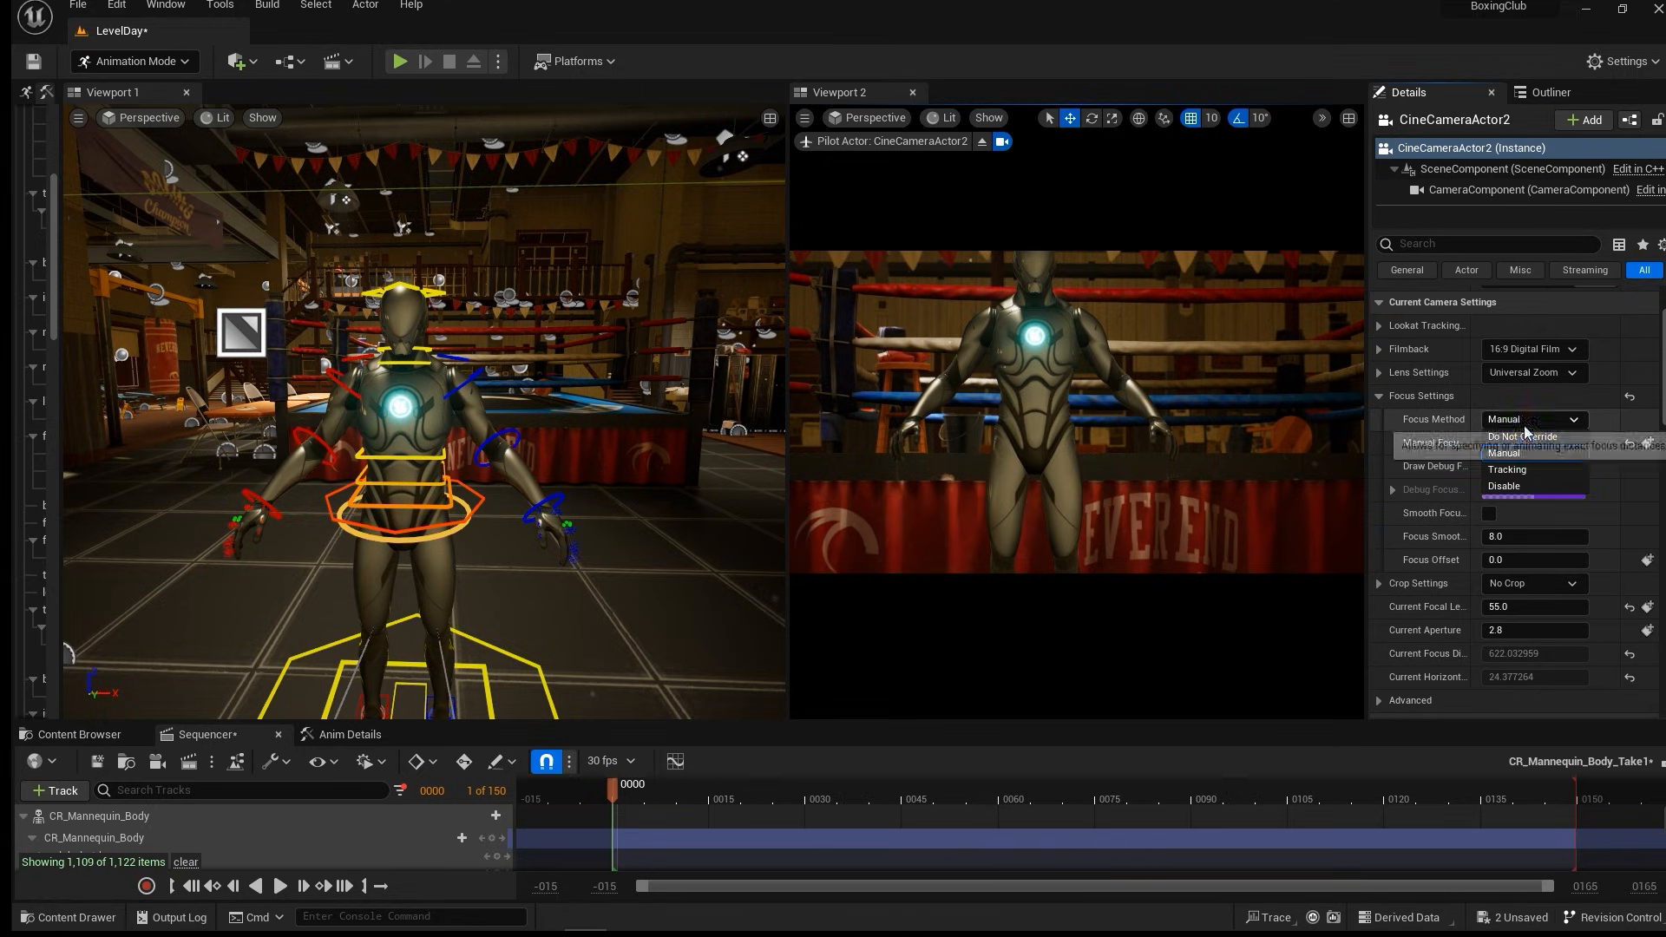
click(1514, 486)
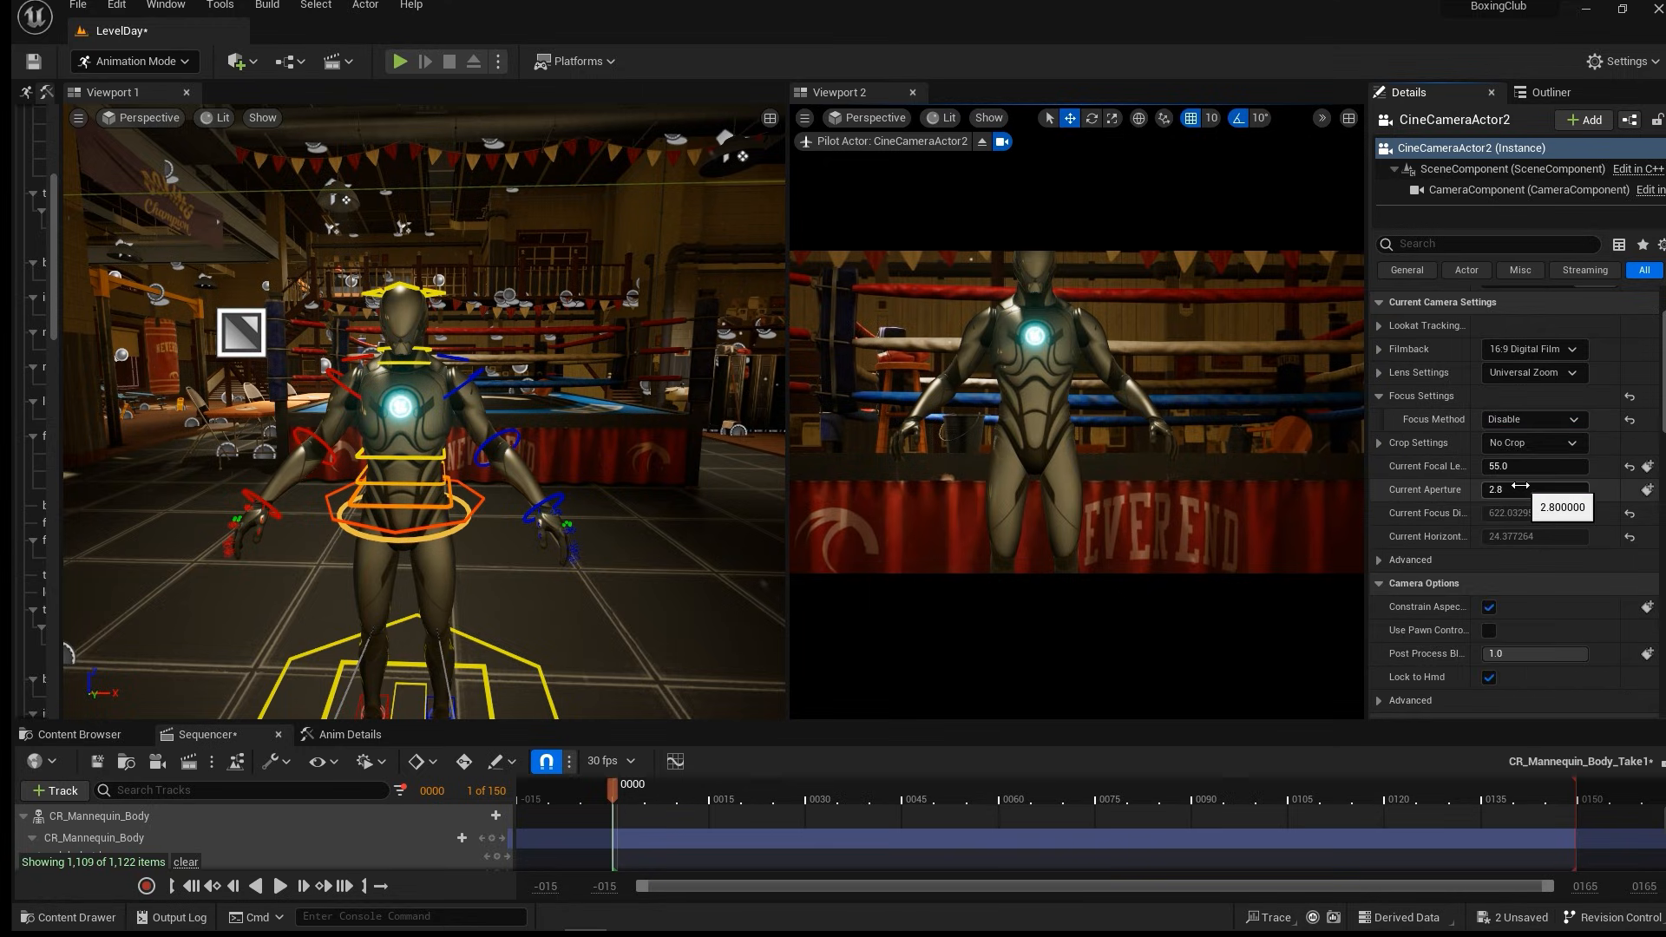
click(1514, 420)
click(1519, 453)
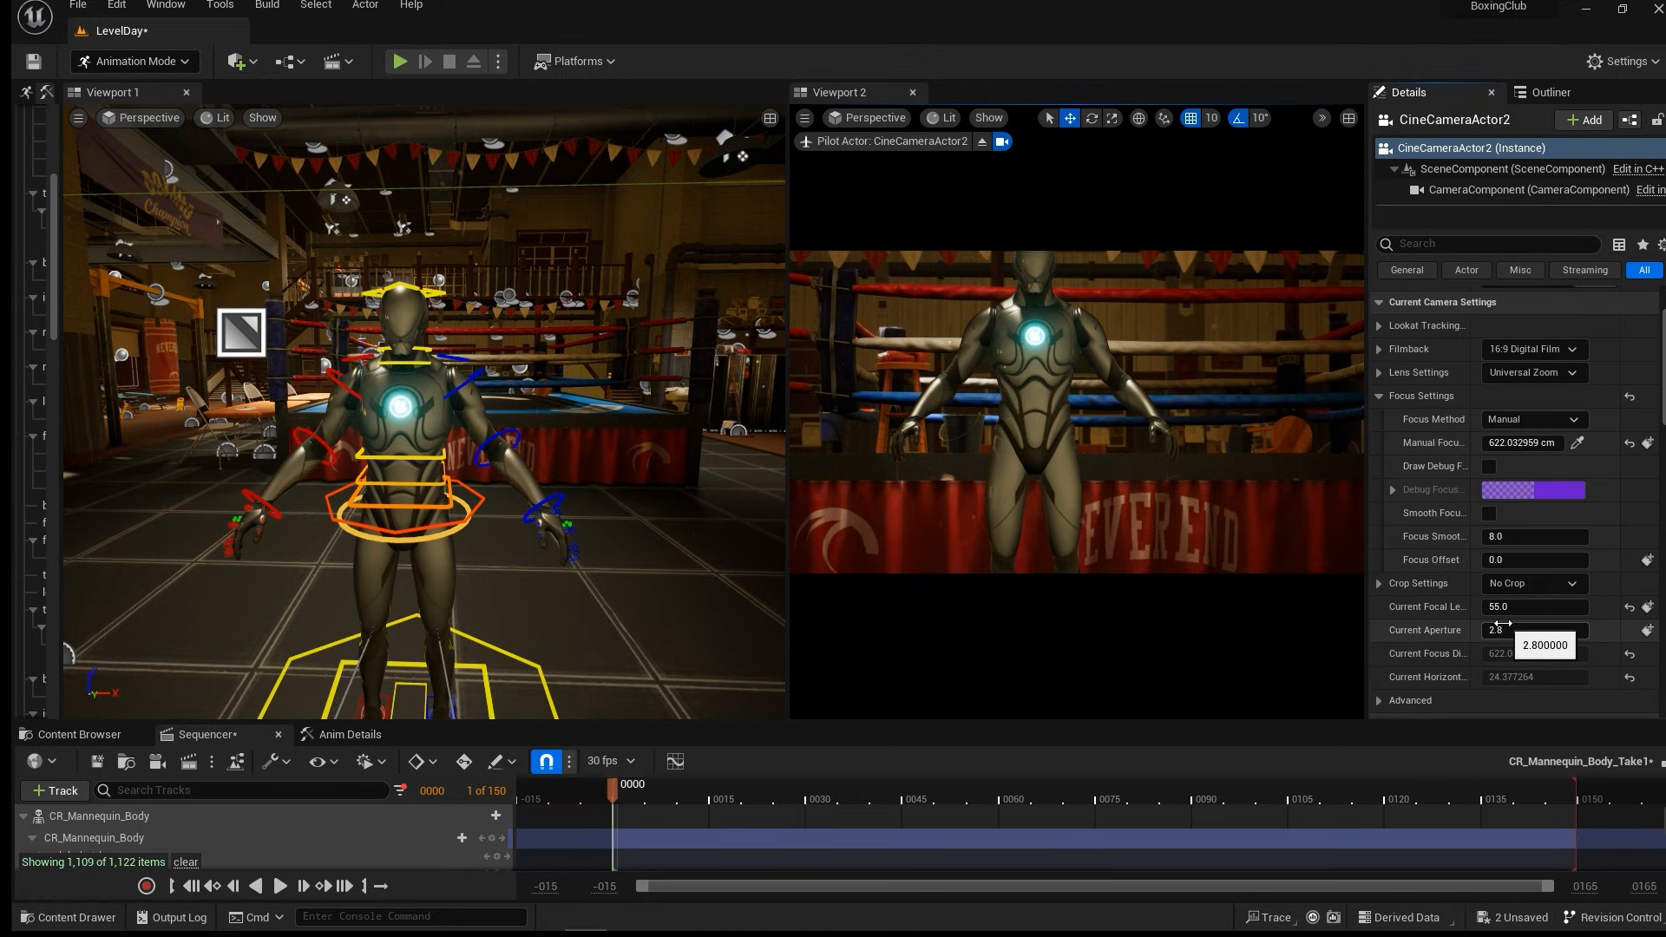
drag(1503, 624, 1527, 624)
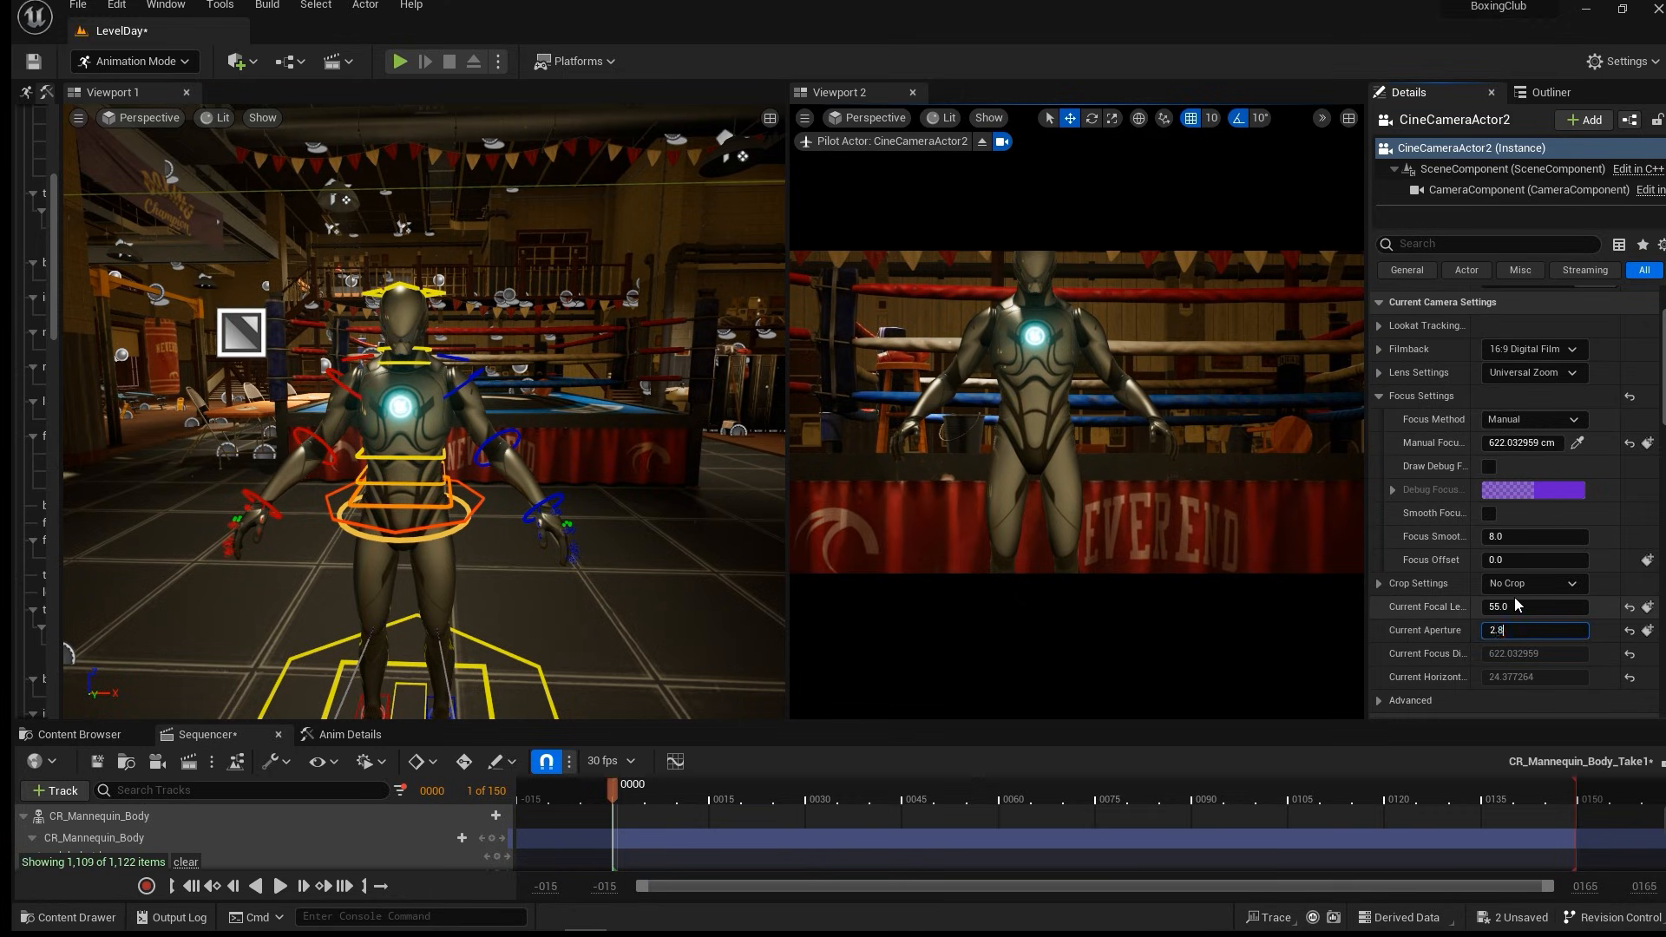
key(Return)
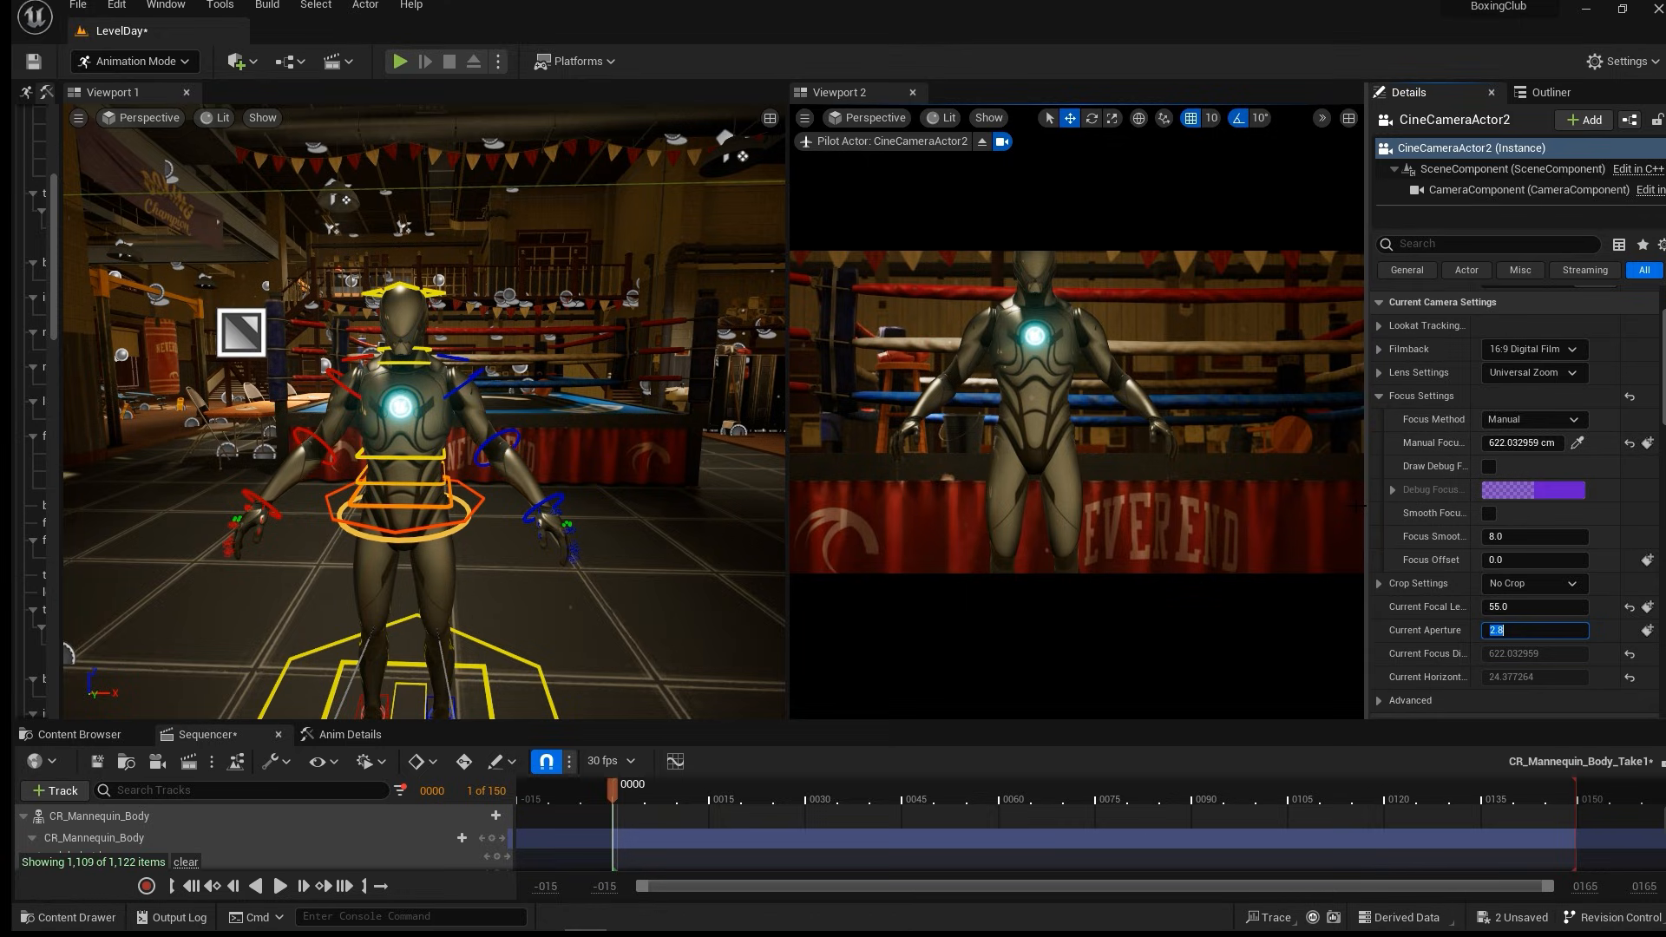
Widen Viewport 2, move the camera in on the mannequin's upper body and set the Manual Focus Distance to about 325.8 cm.
drag(1365, 500, 1447, 500)
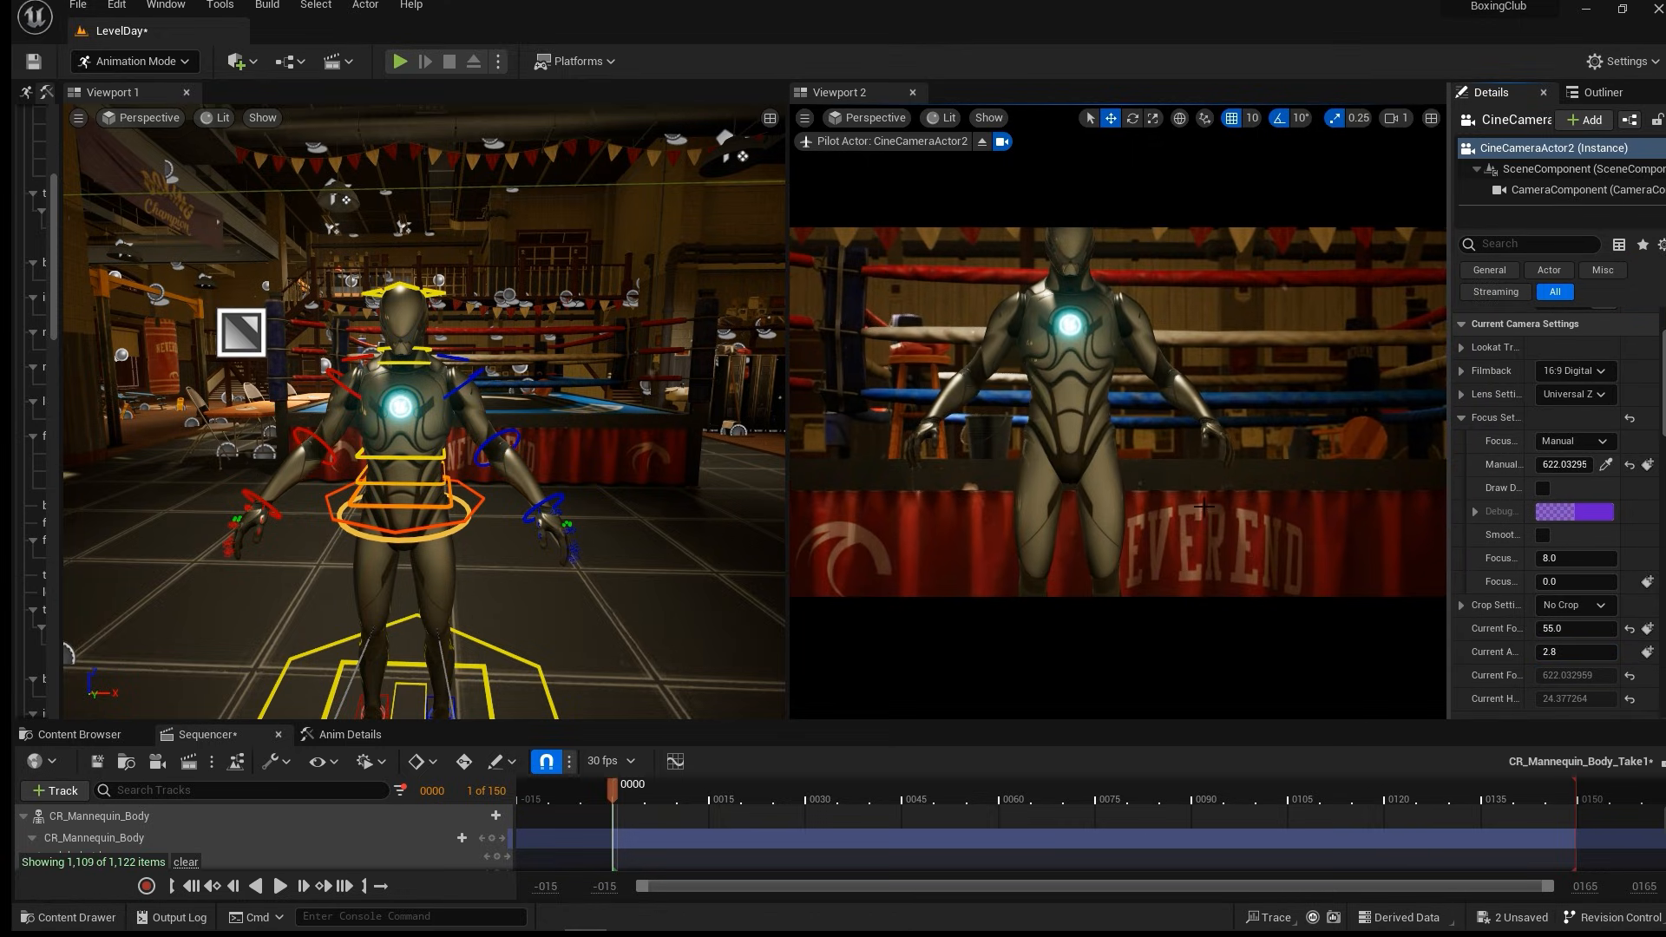
scroll(1205, 419, up, 3)
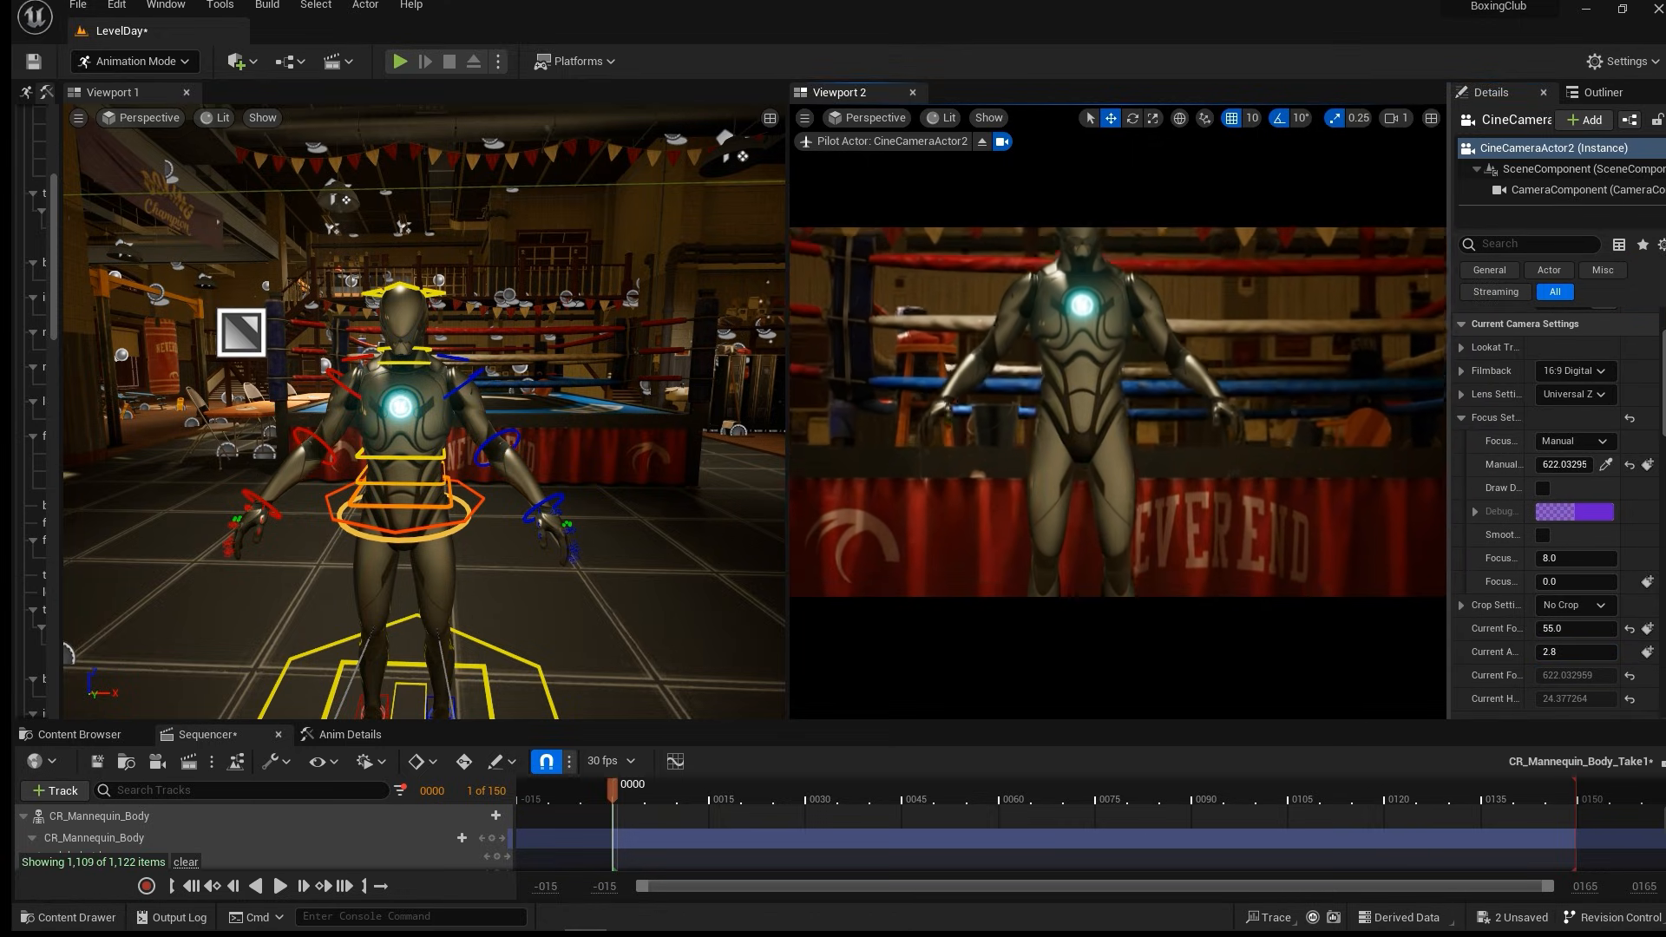
middle_drag(1204, 419, 1163, 338)
scroll(1196, 417, up, 5)
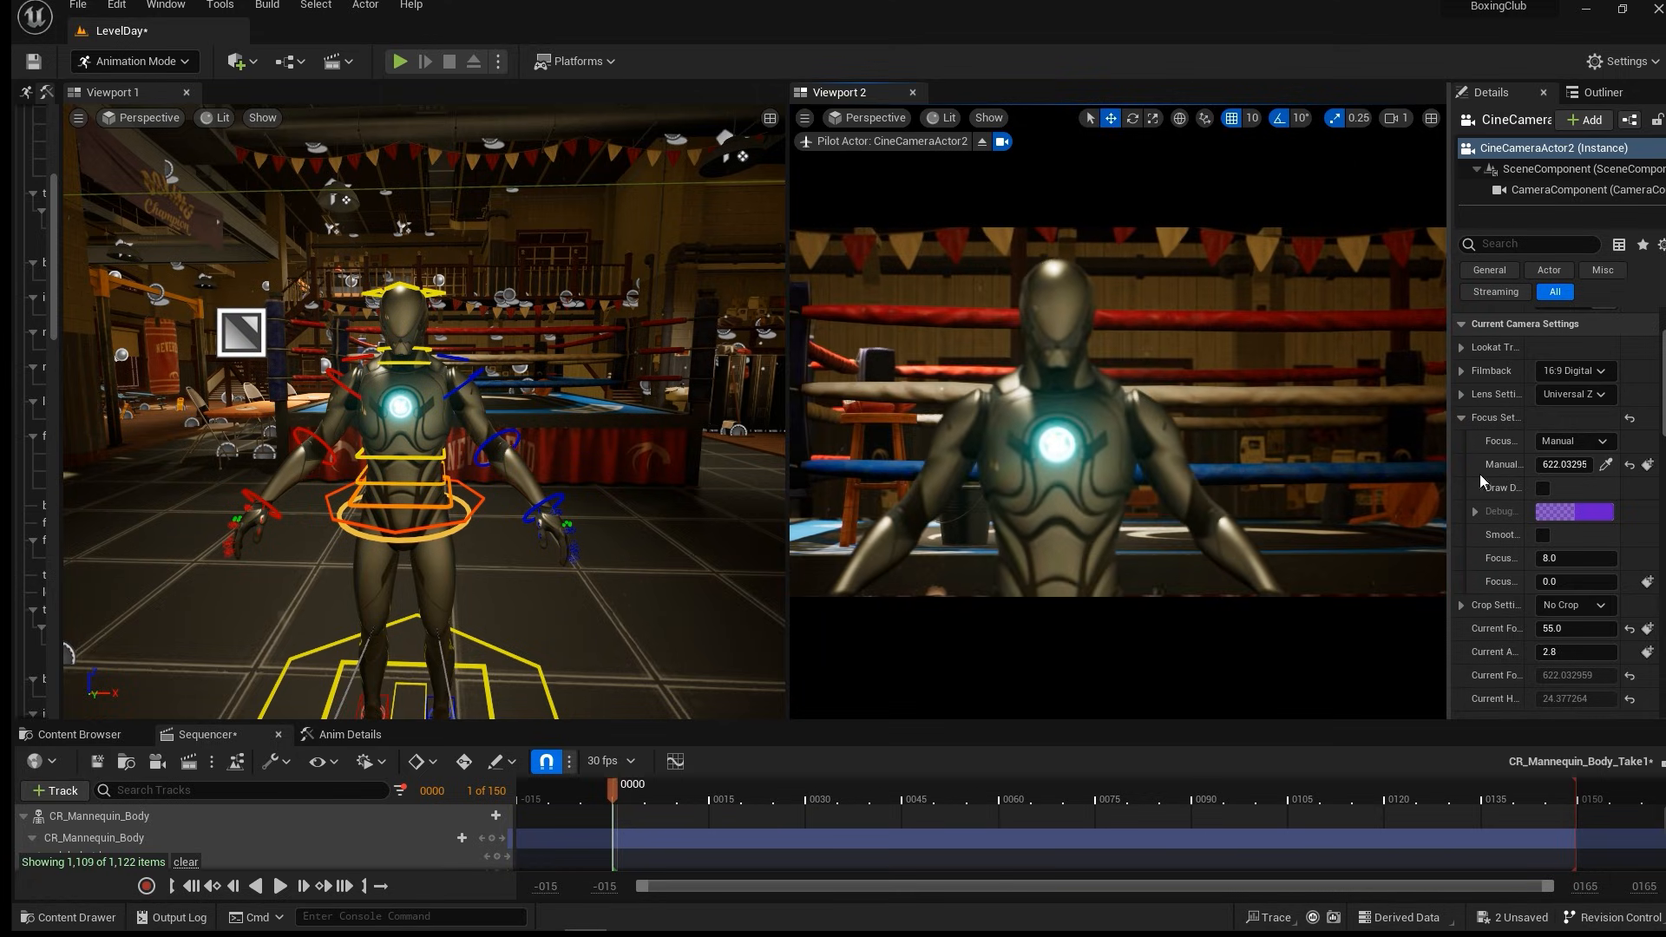
drag(1564, 465, 1514, 466)
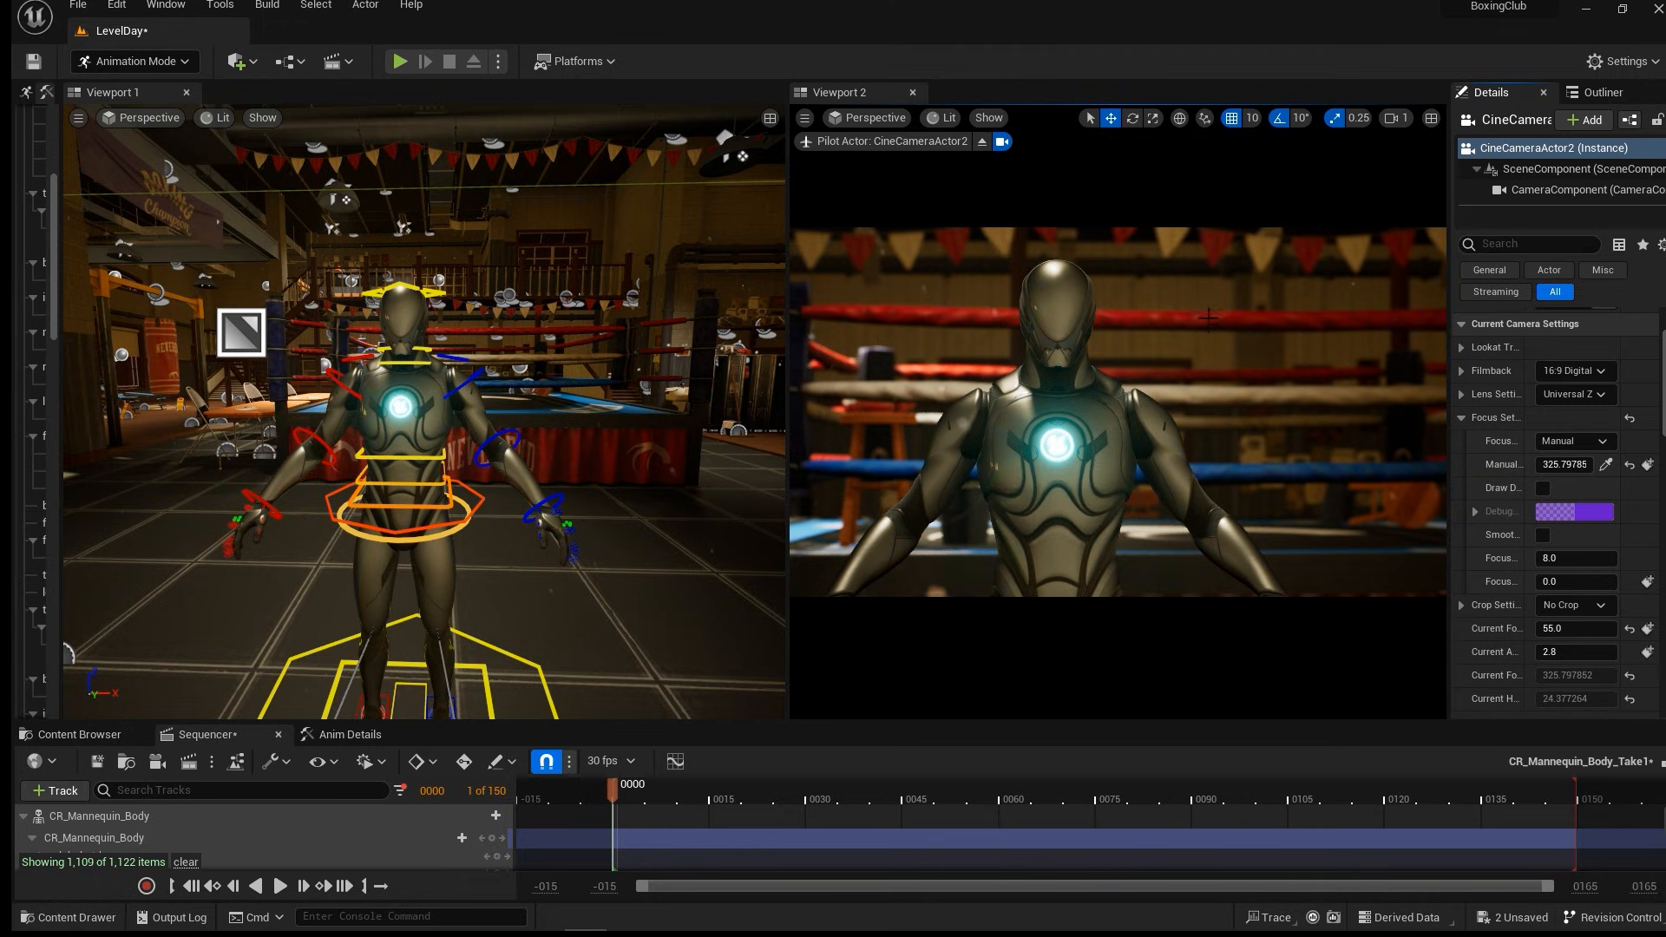
Pull the camera back to frame the mannequin down to the thighs and set the Manual Focus Distance to about 608.6 cm.
scroll(1205, 411, down, 3)
middle_drag(1204, 411, 1256, 429)
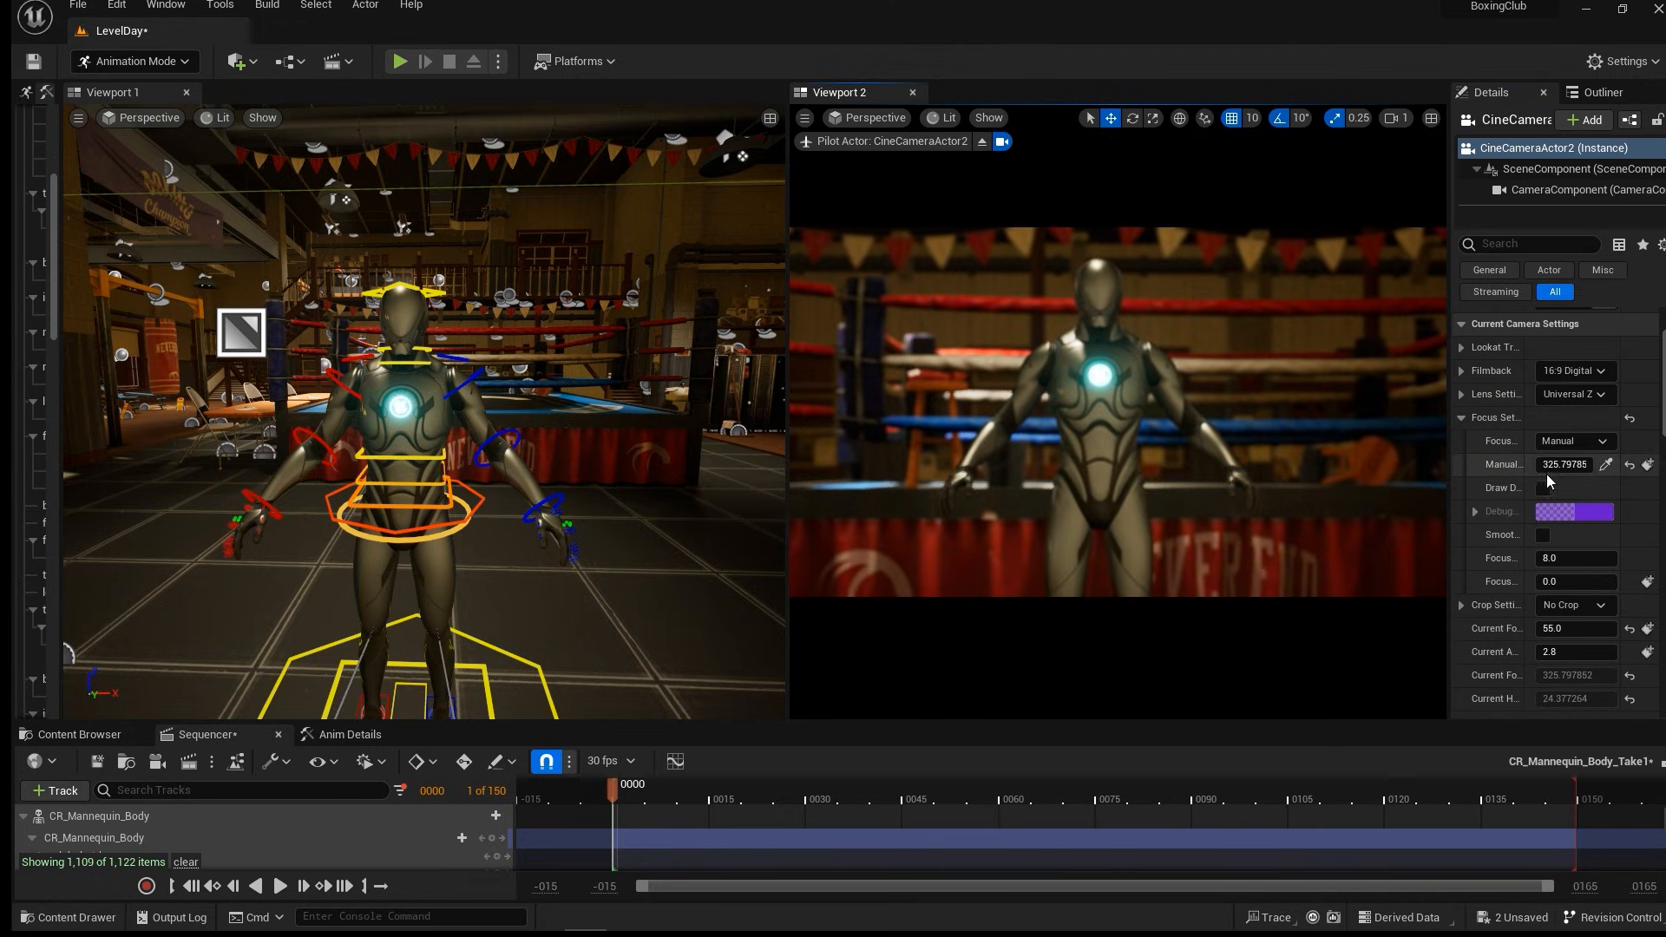
mouse_move(1562, 465)
mouse_down()
mouse_move(1593, 465)
mouse_move(1550, 486)
mouse_up()
click(1543, 487)
click(1544, 488)
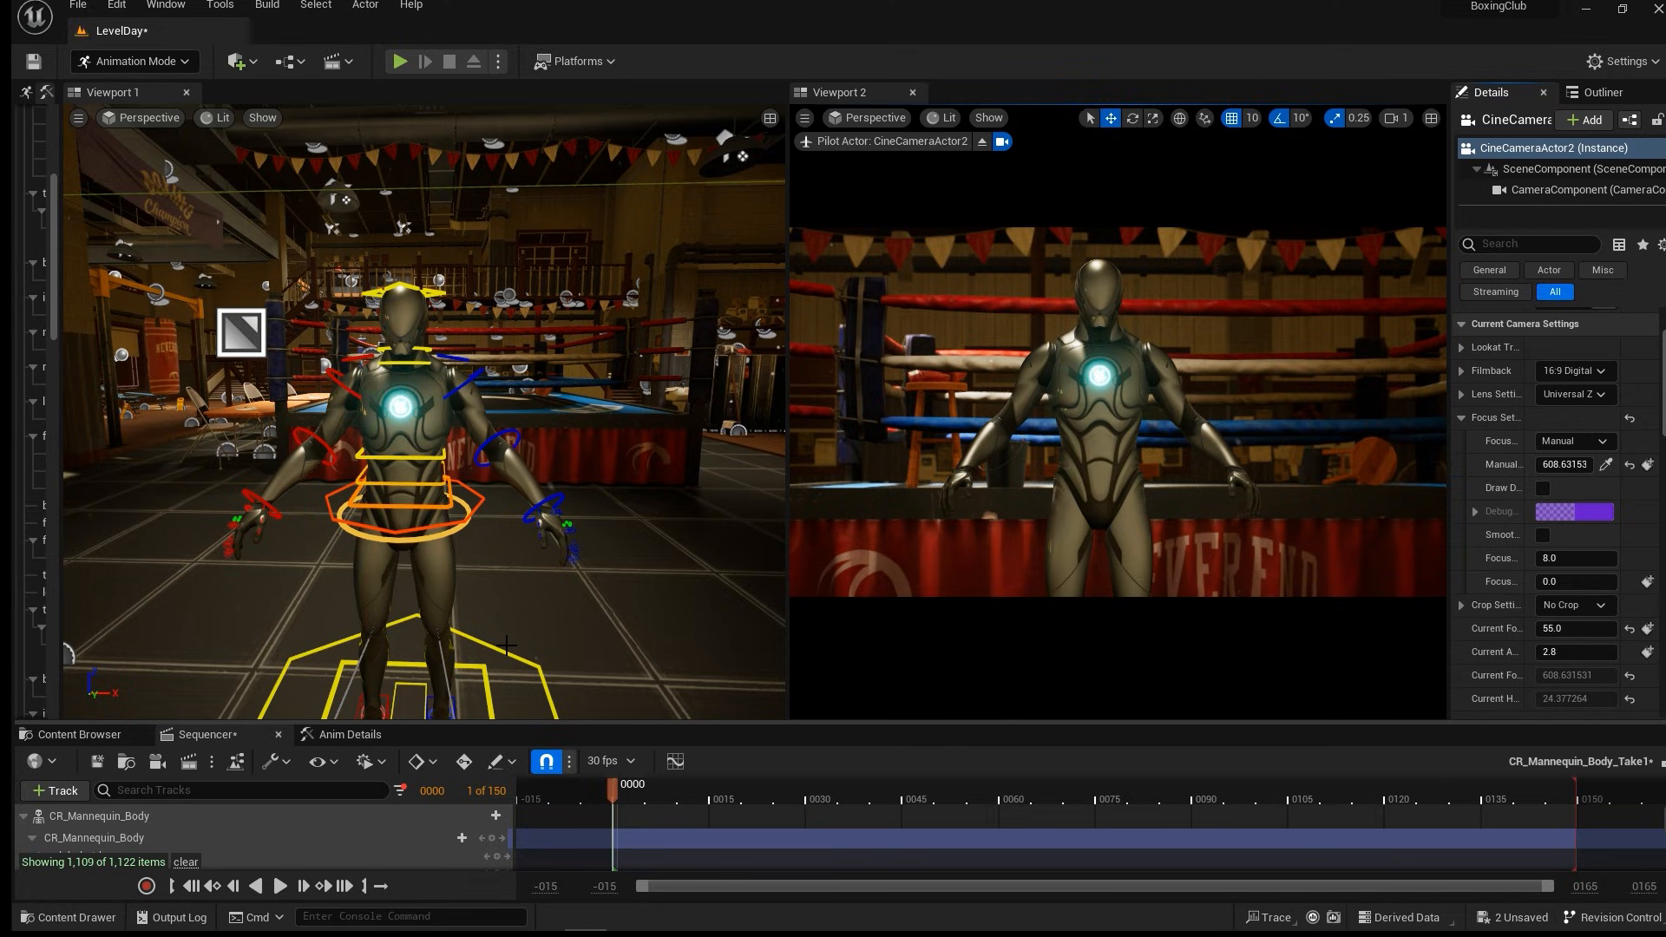
Turn the whole mannequin slightly sideways with its outermost ground control, switching off rotation snapping for a finer angle.
click(530, 671)
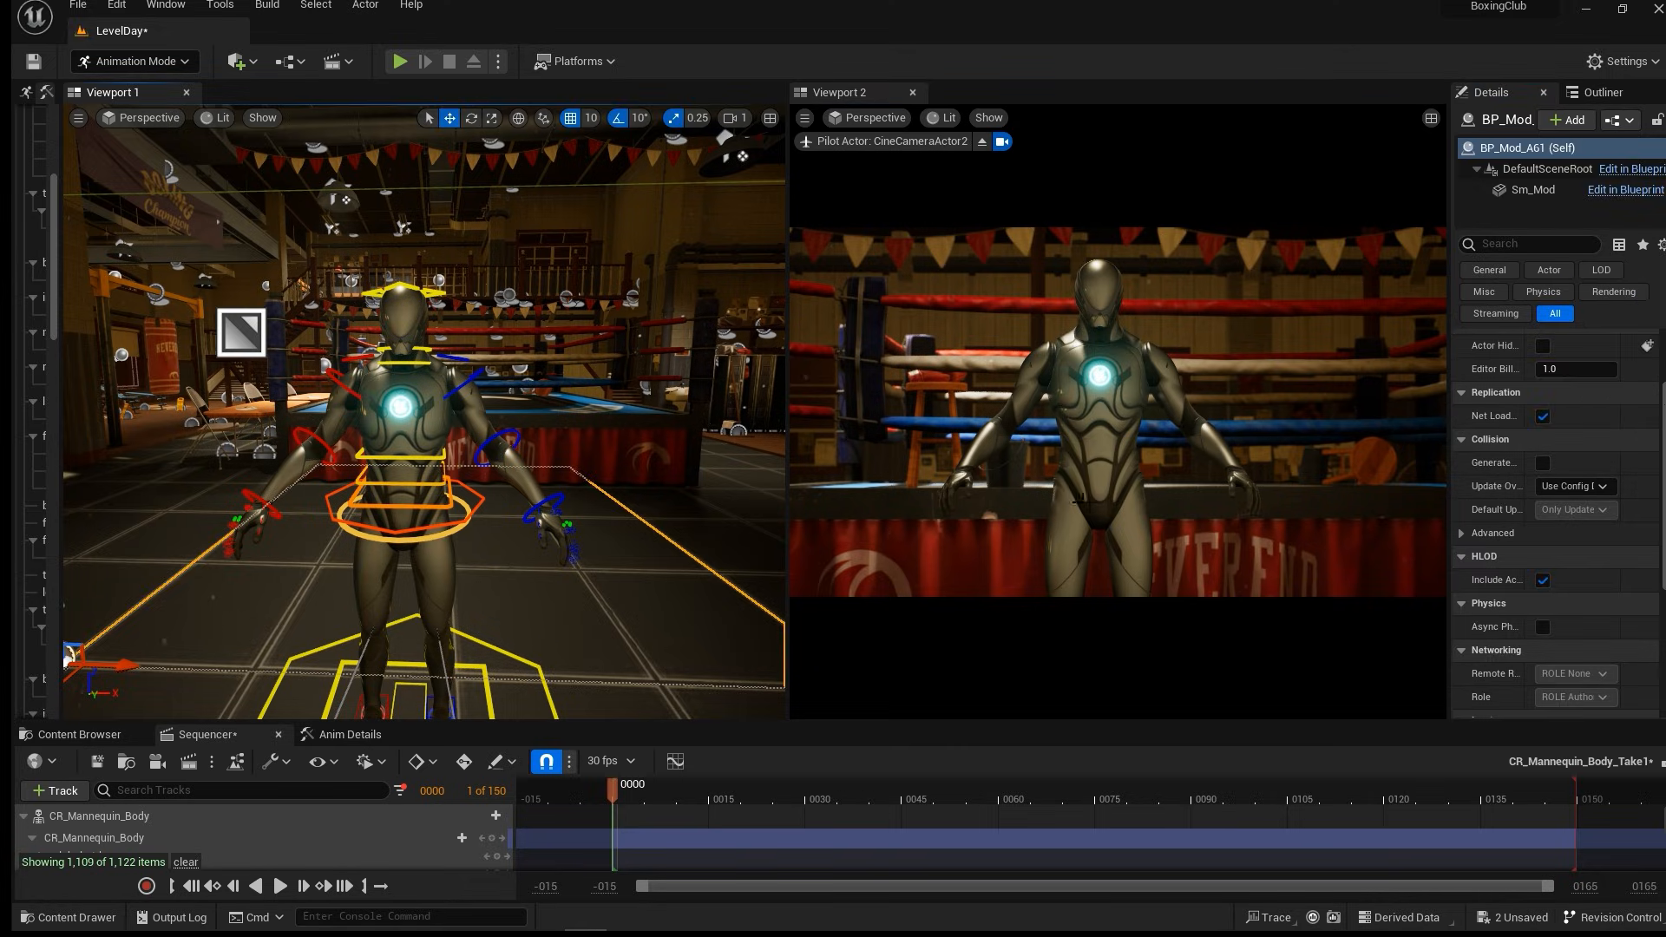
click(511, 661)
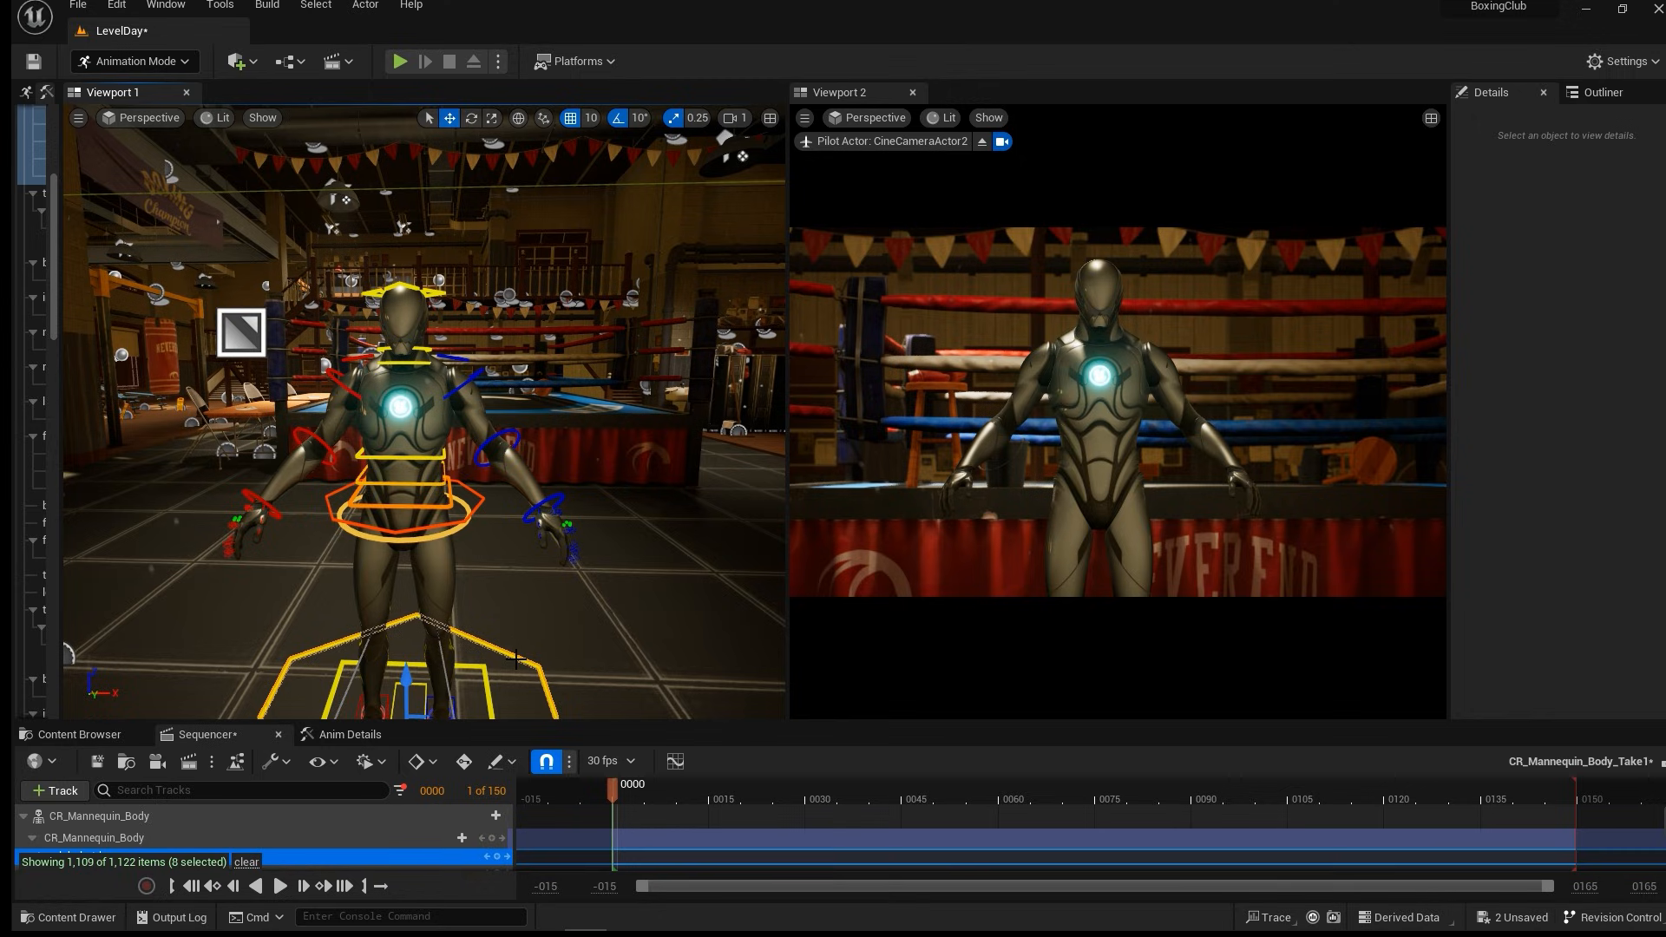
middle_drag(572, 613, 484, 646)
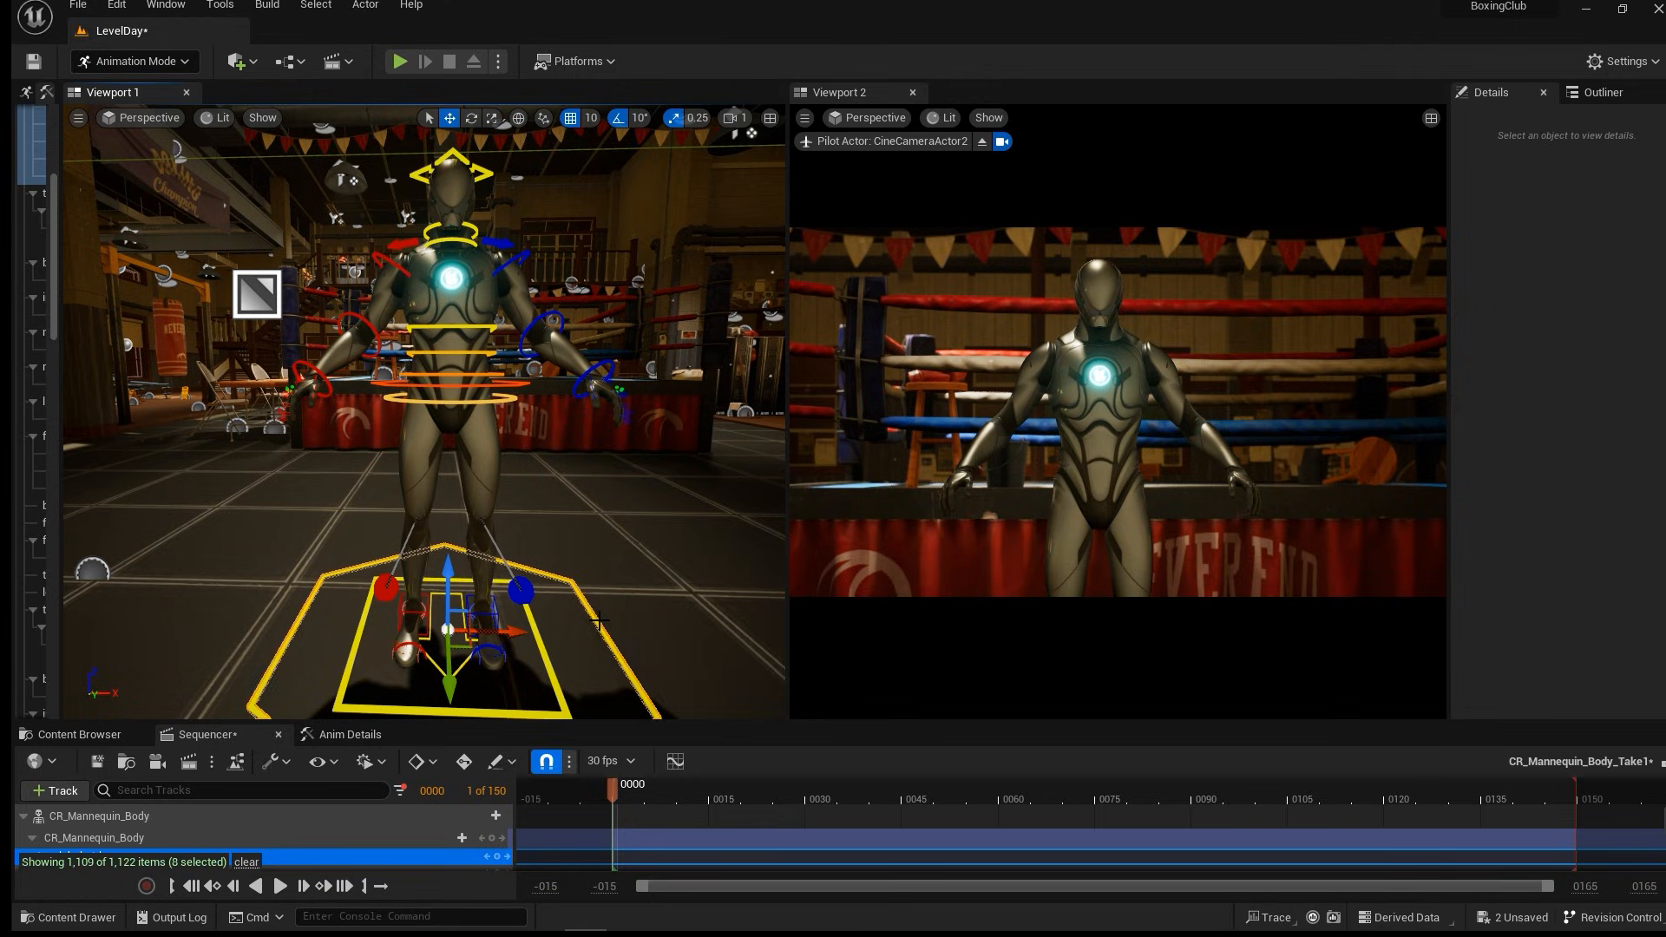
key(e)
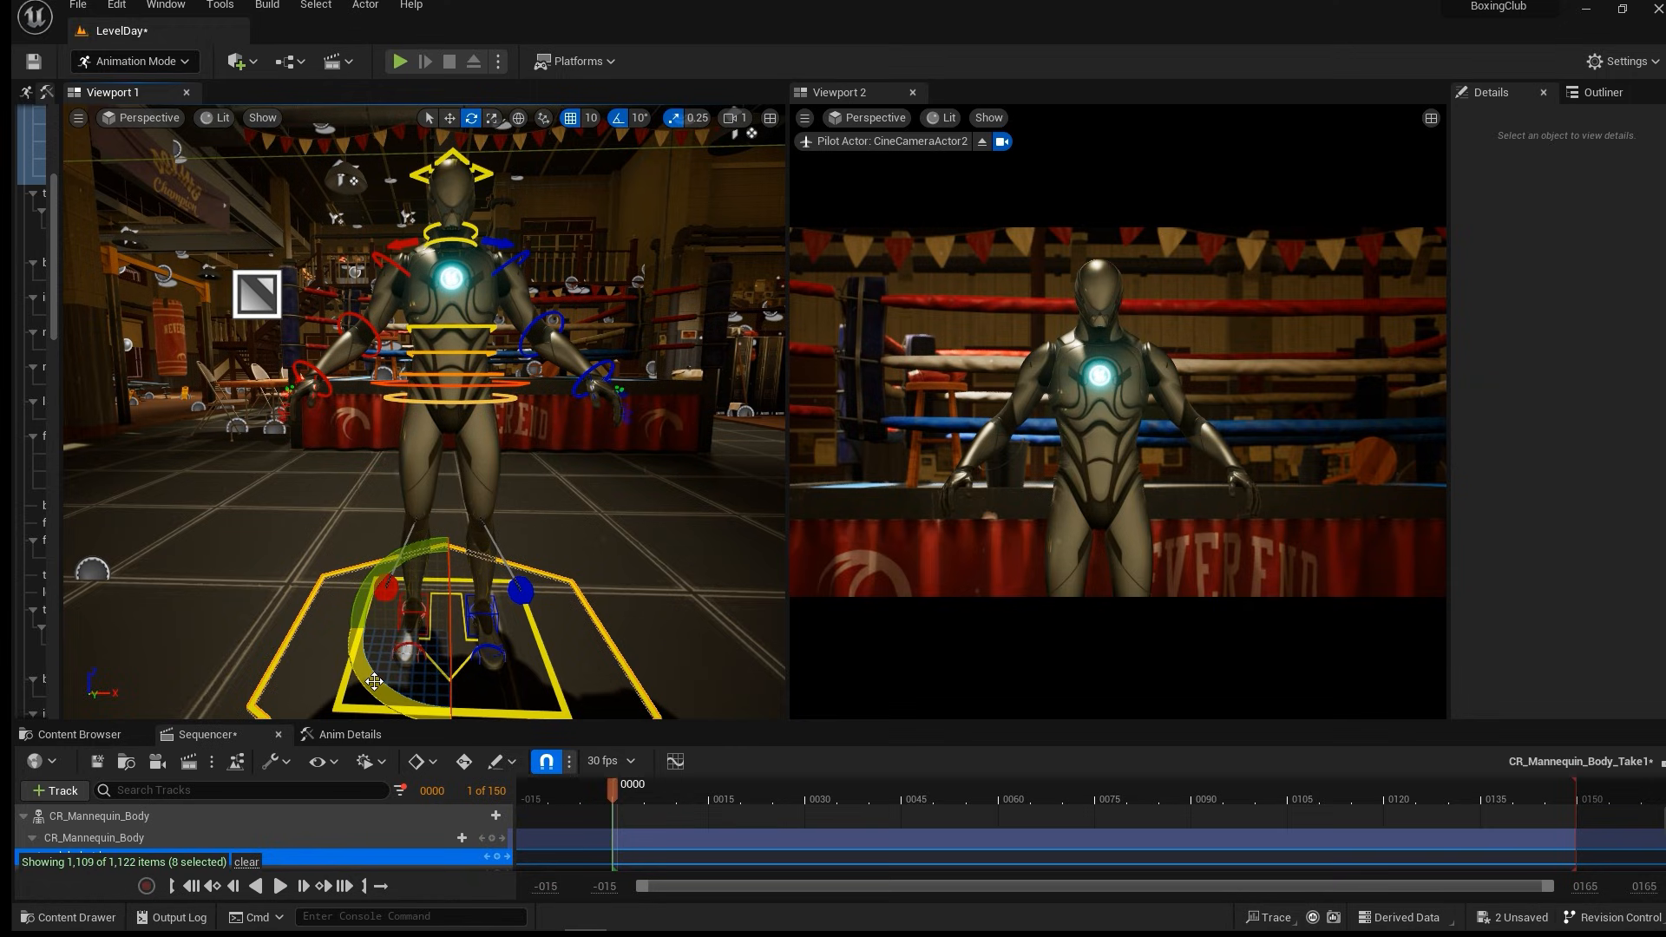
drag(374, 681, 468, 690)
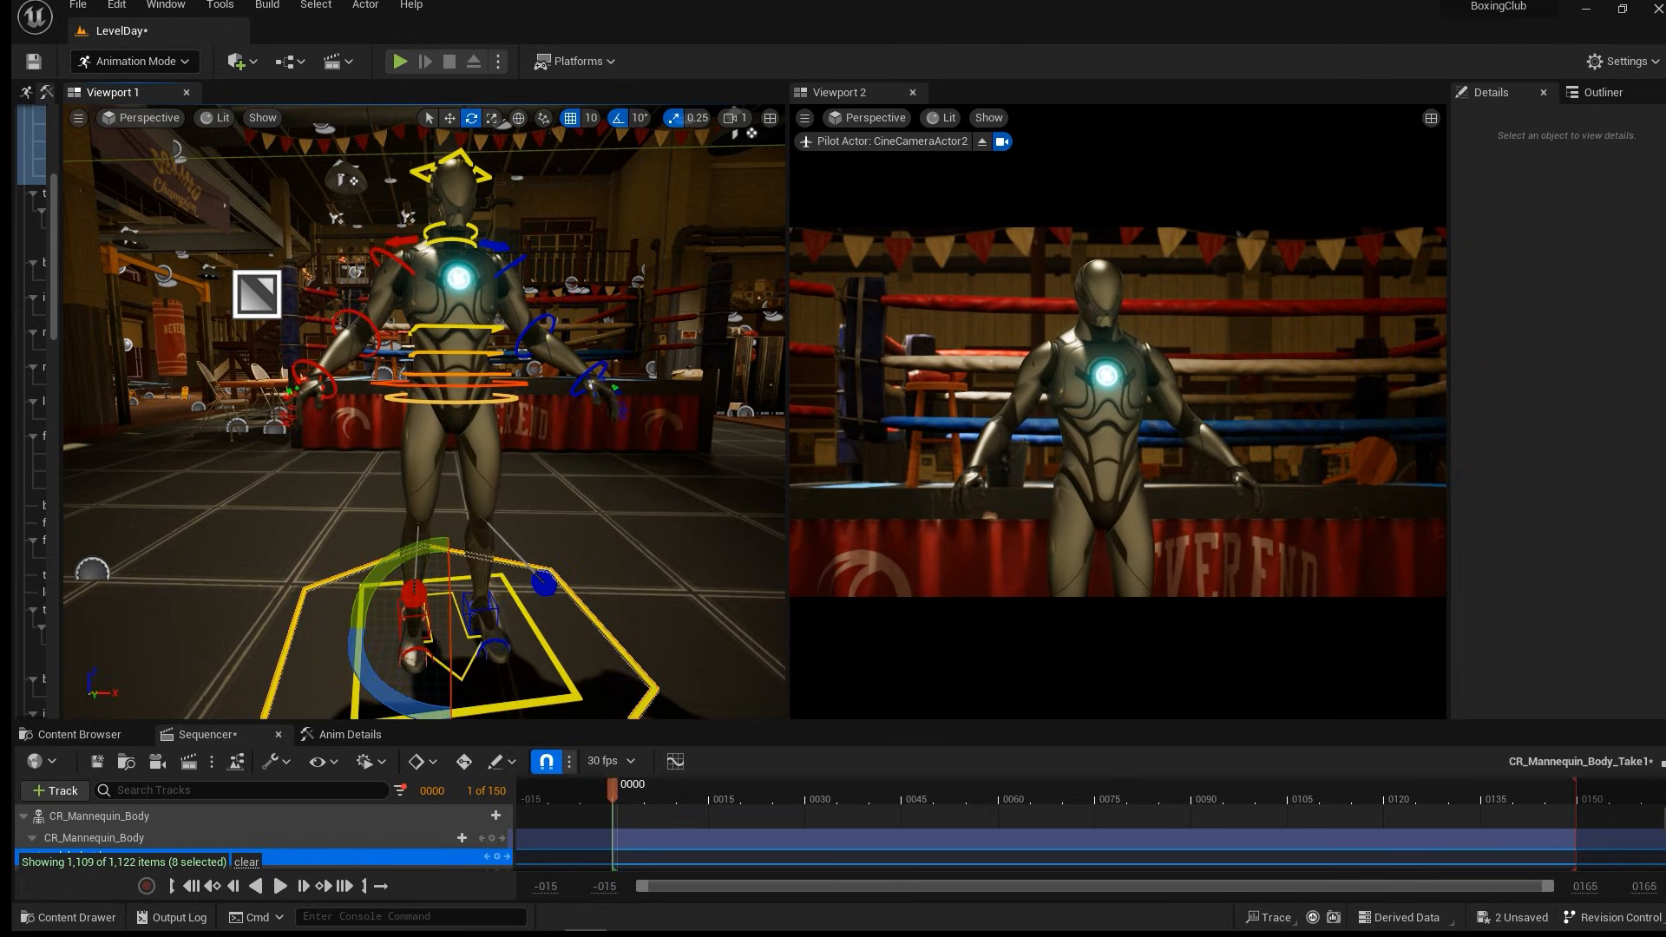
click(623, 122)
drag(378, 667, 558, 678)
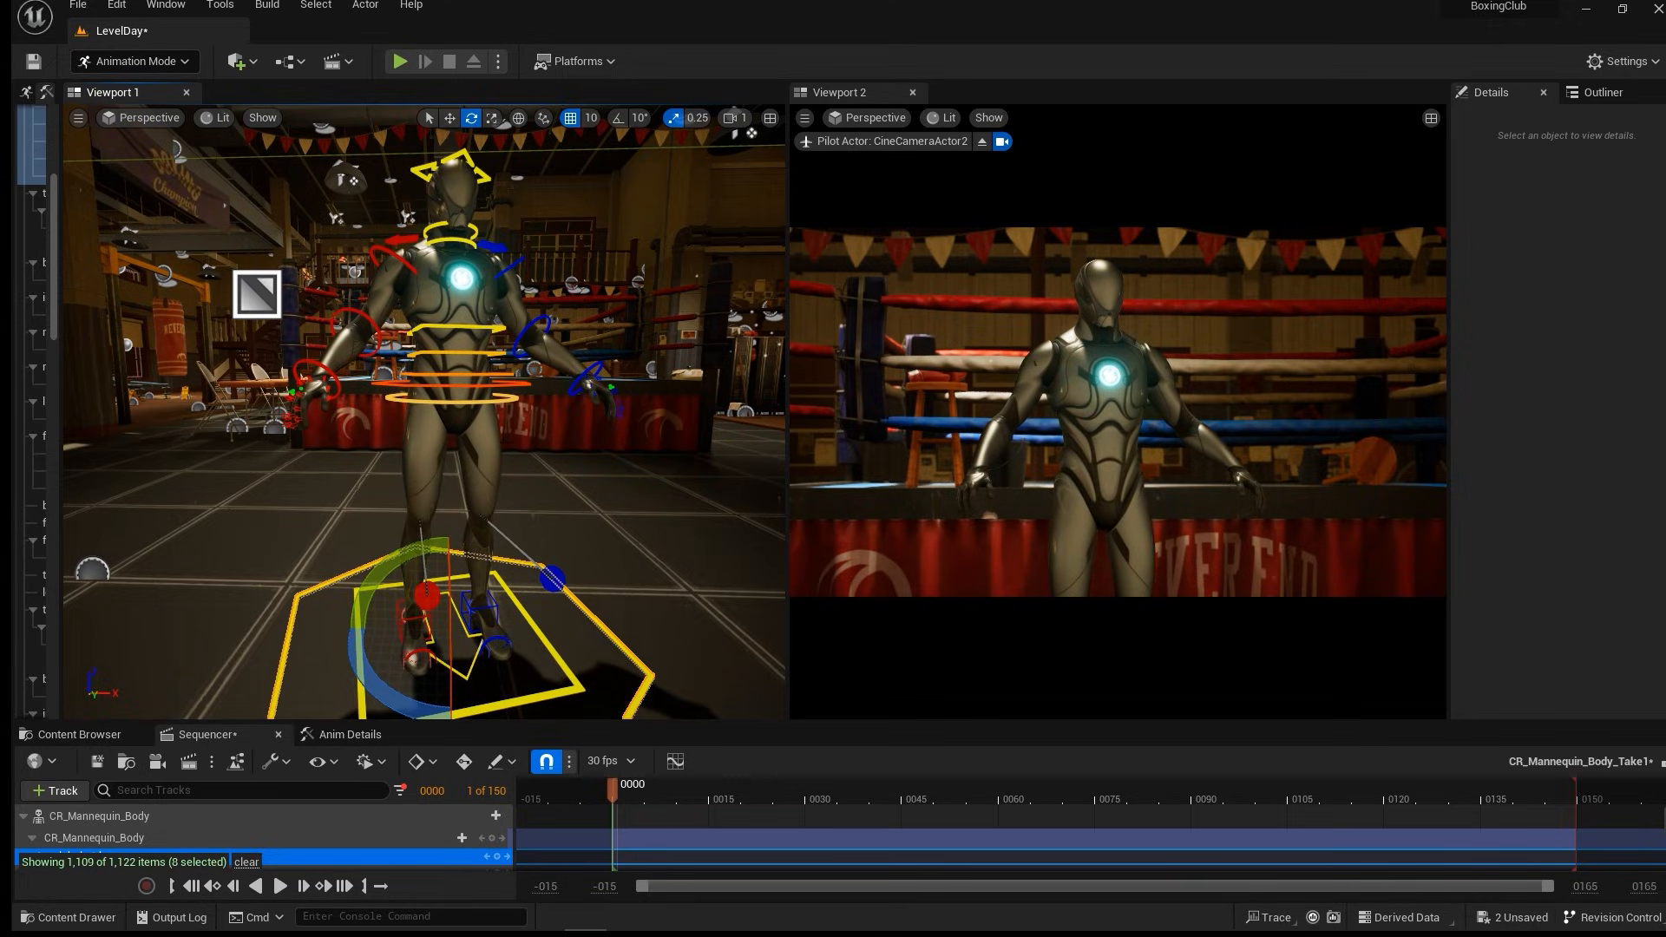
scroll(547, 412, up, 1)
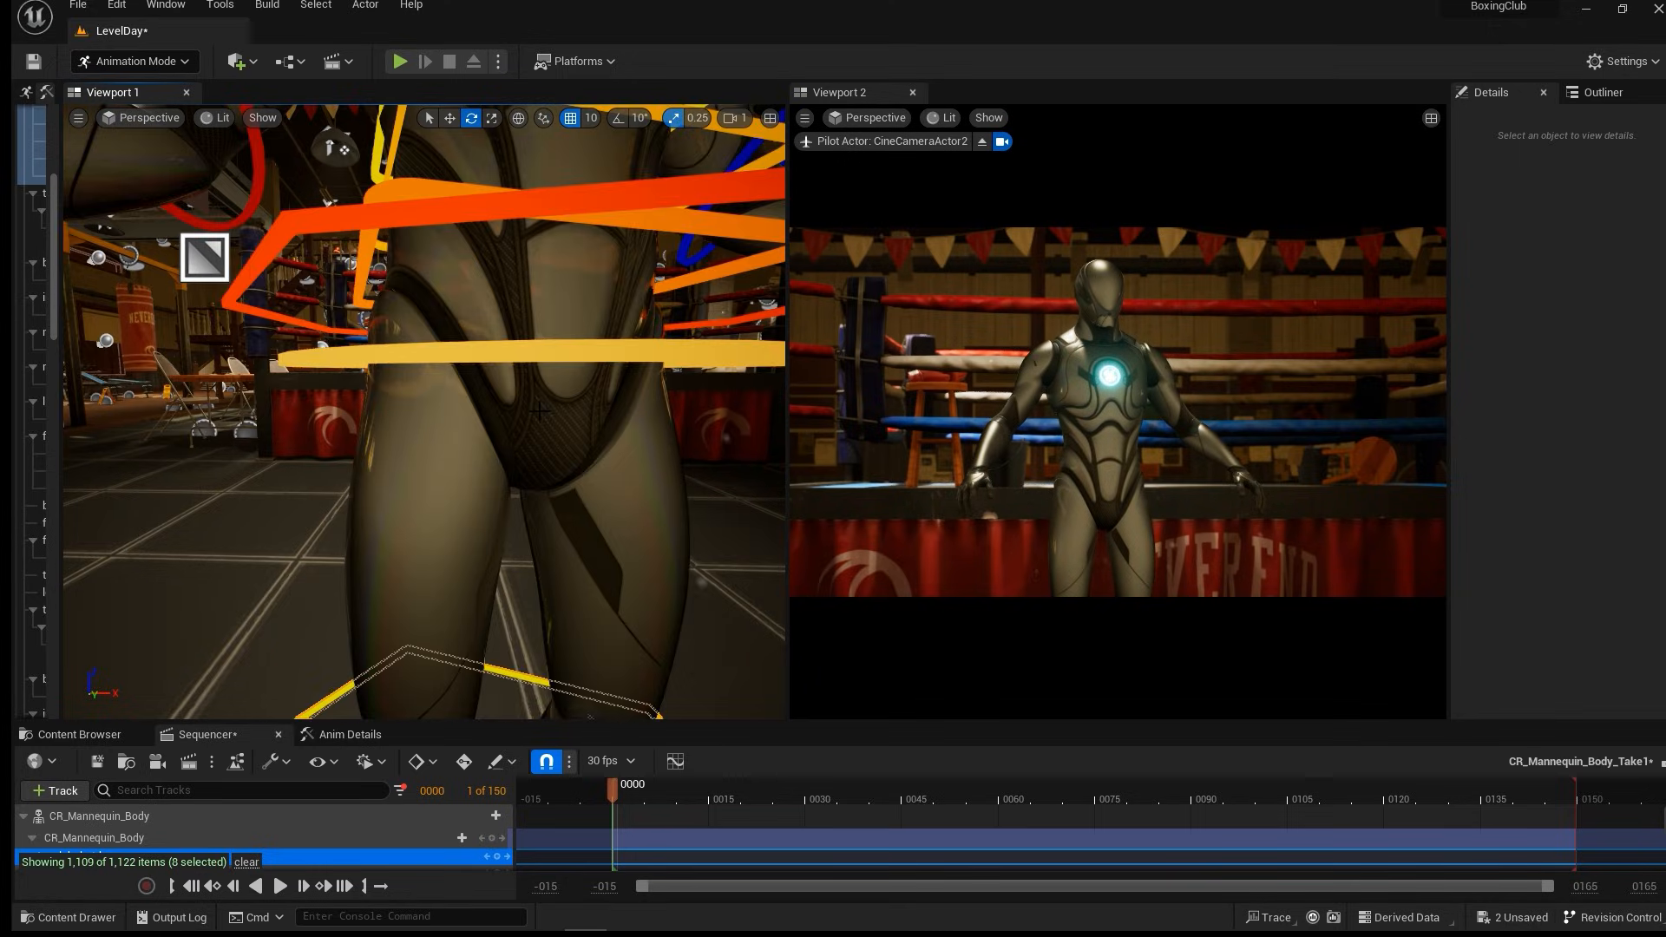
scroll(538, 433, down, 1)
click(491, 605)
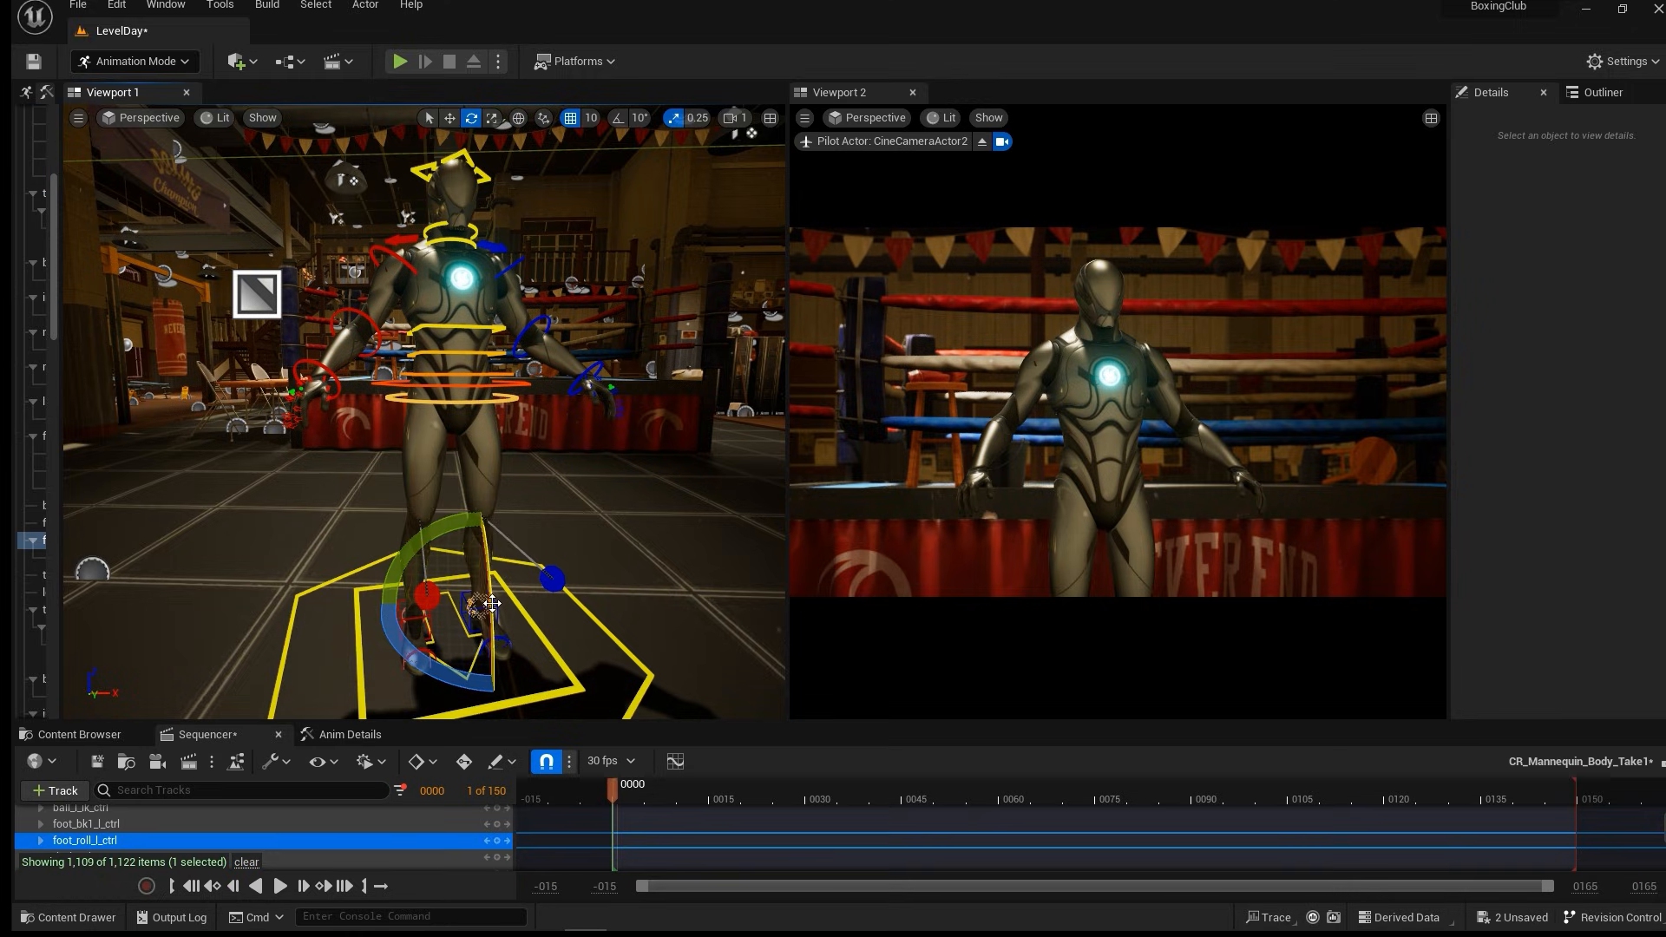
click(482, 614)
key(f)
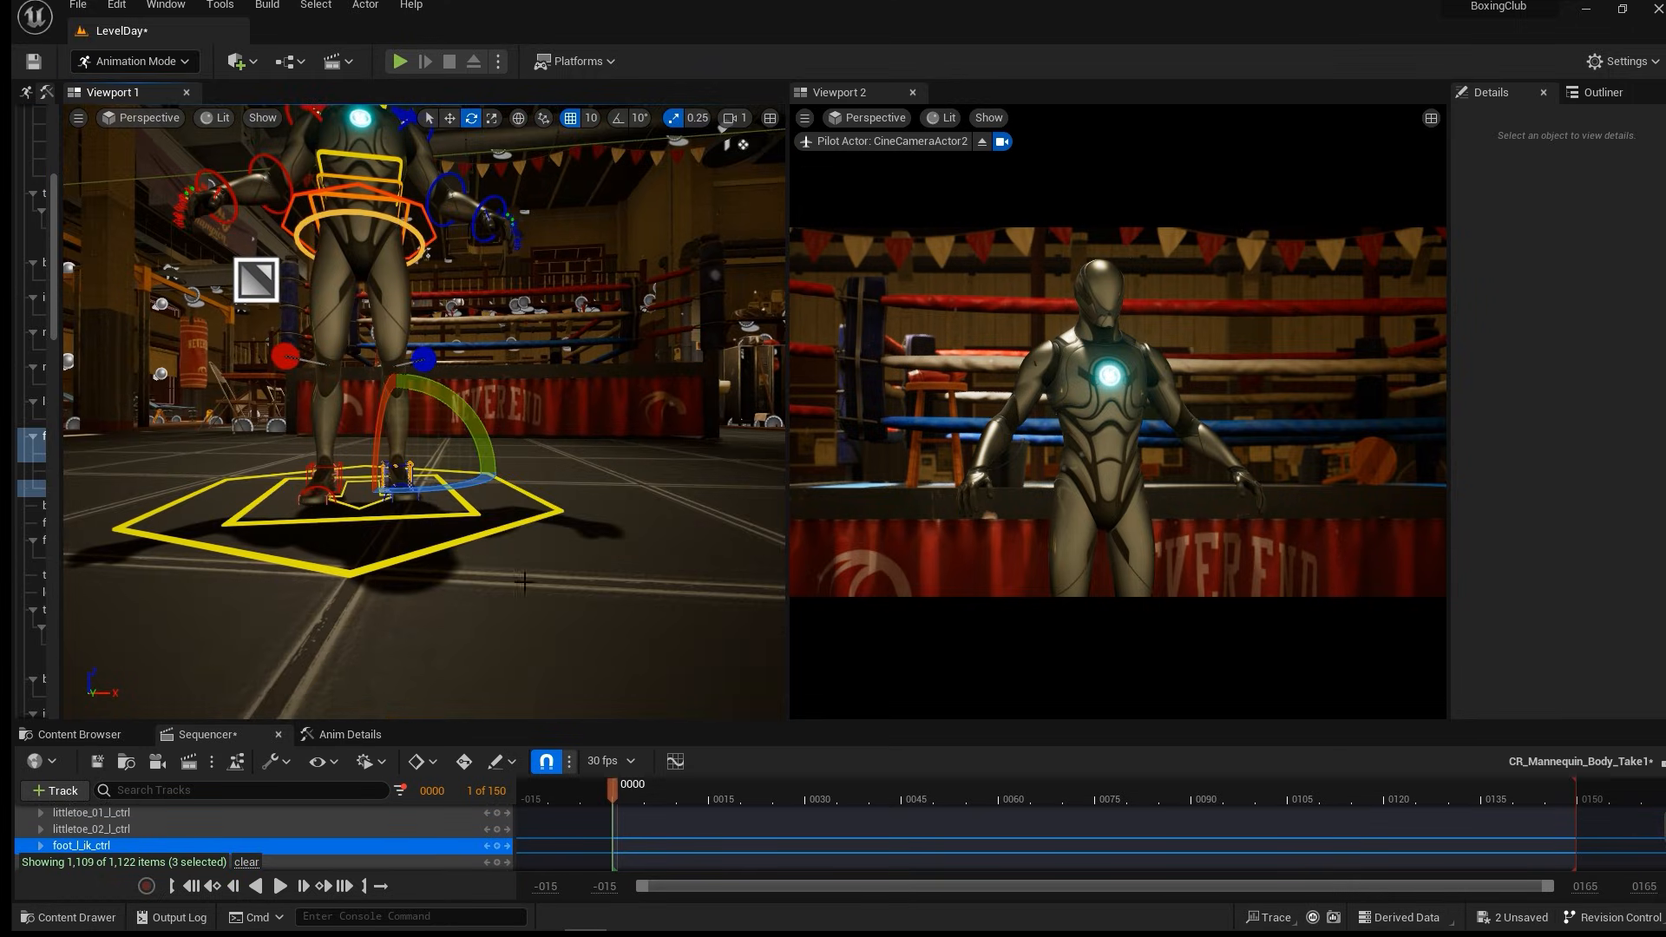
click(517, 528)
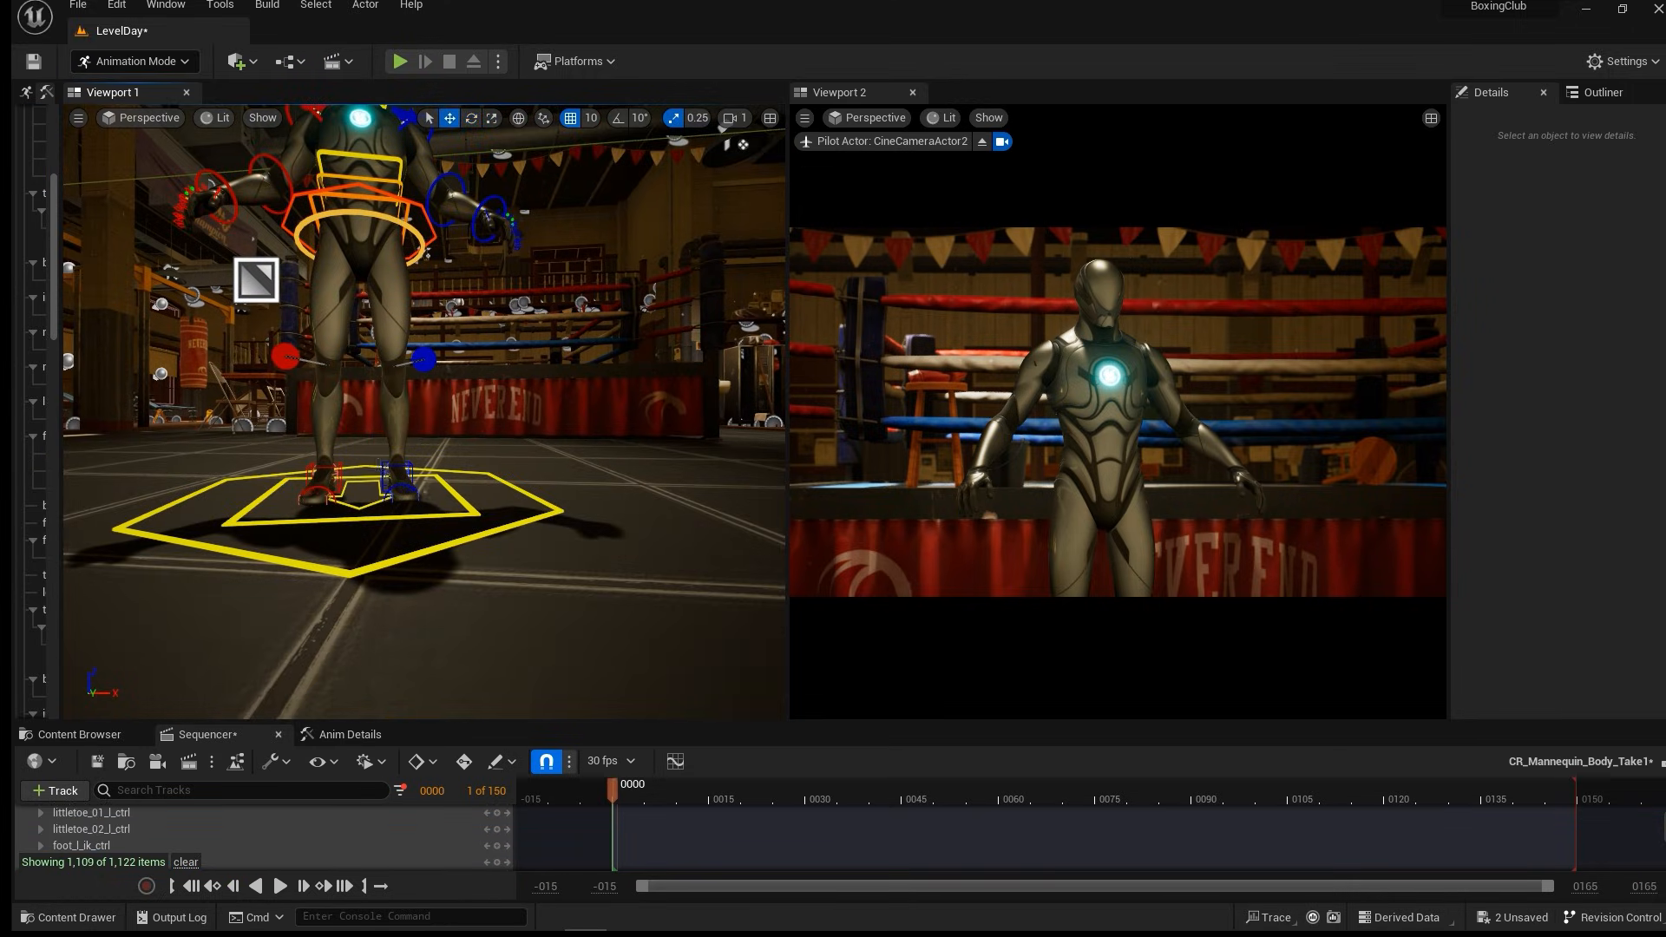
Undo the grid-snapped move of the left foot IK control, switch off position snapping and shift that foot slightly outward.
click(417, 502)
click(411, 470)
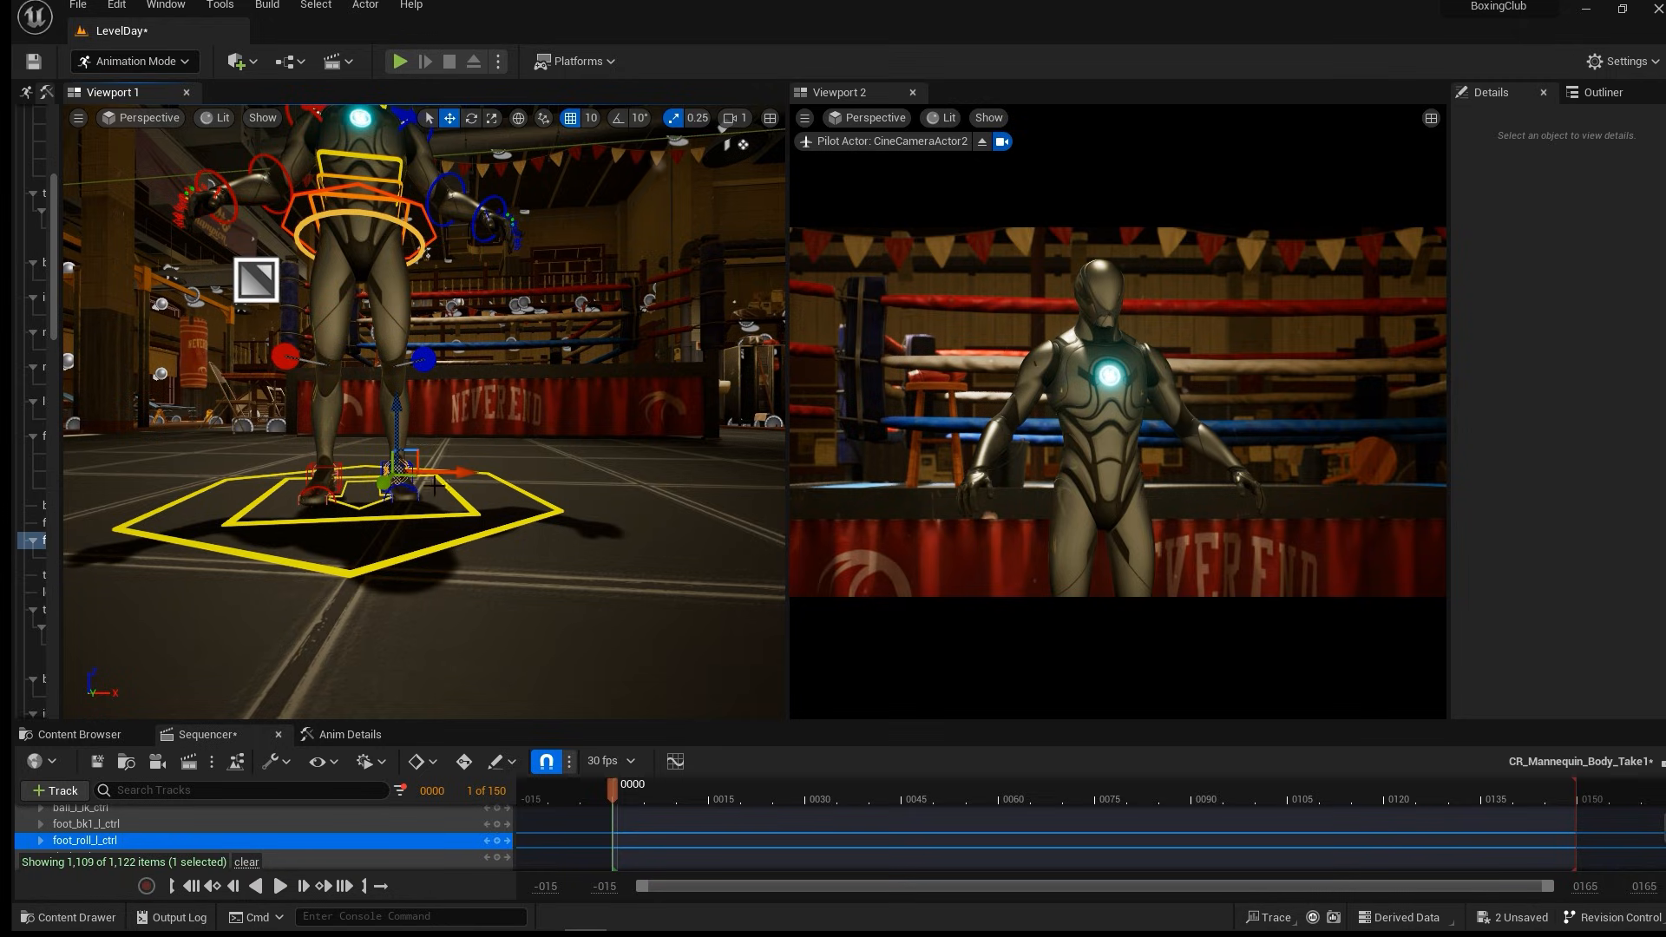
click(389, 491)
drag(448, 472, 491, 475)
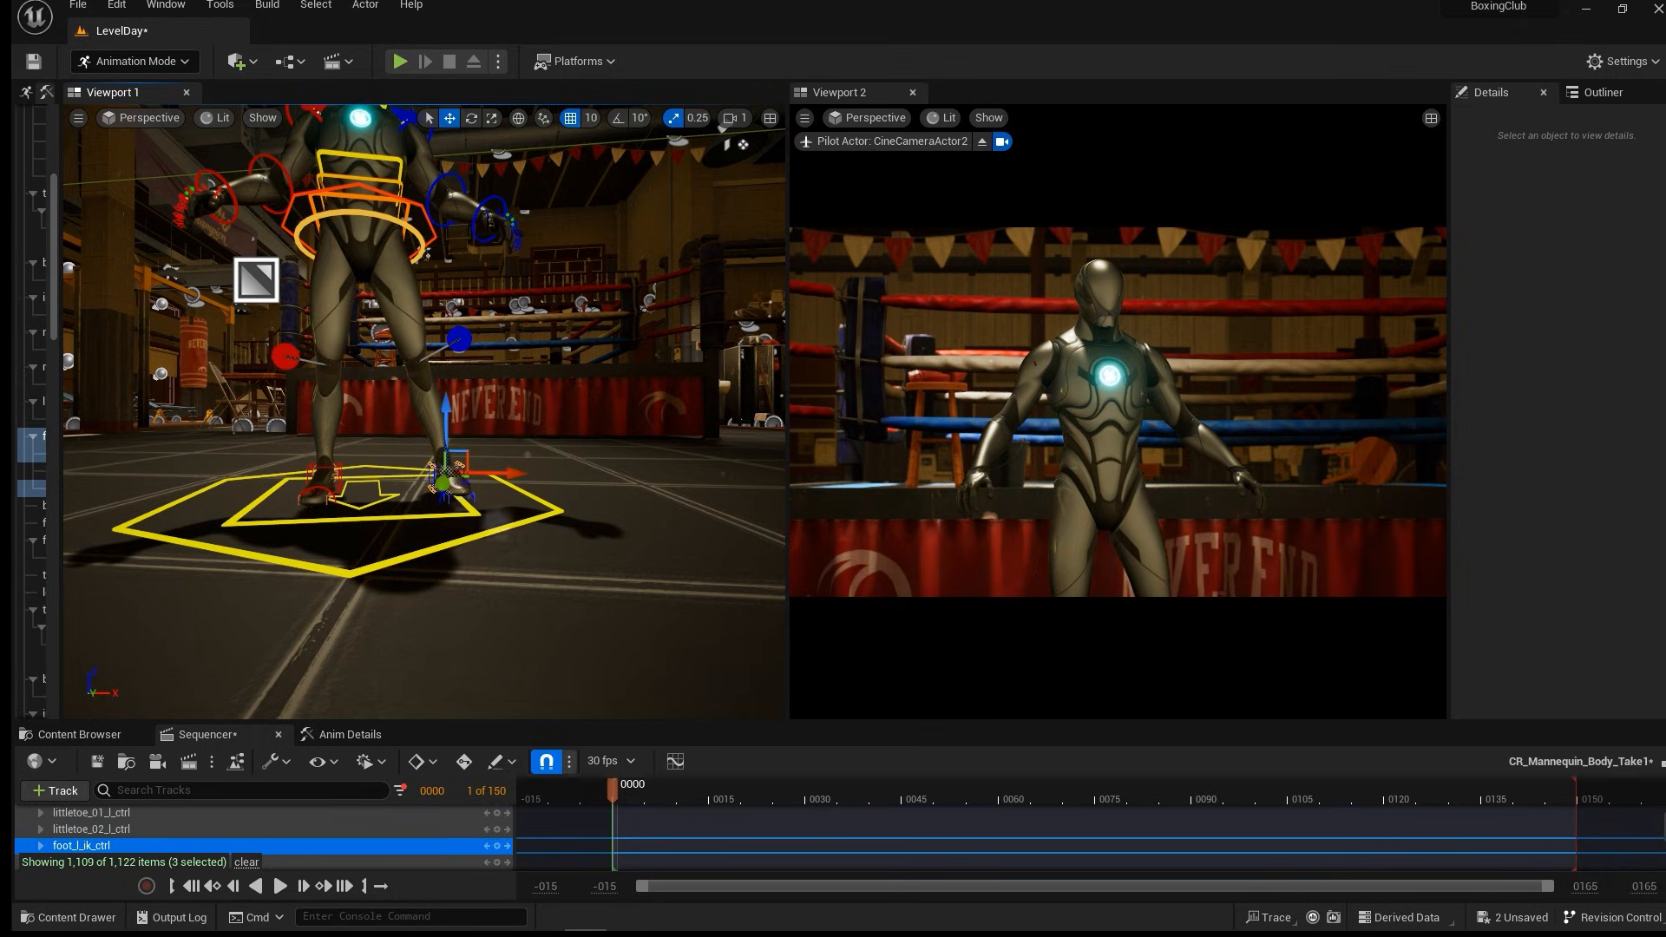
key(ctrl+z)
click(573, 117)
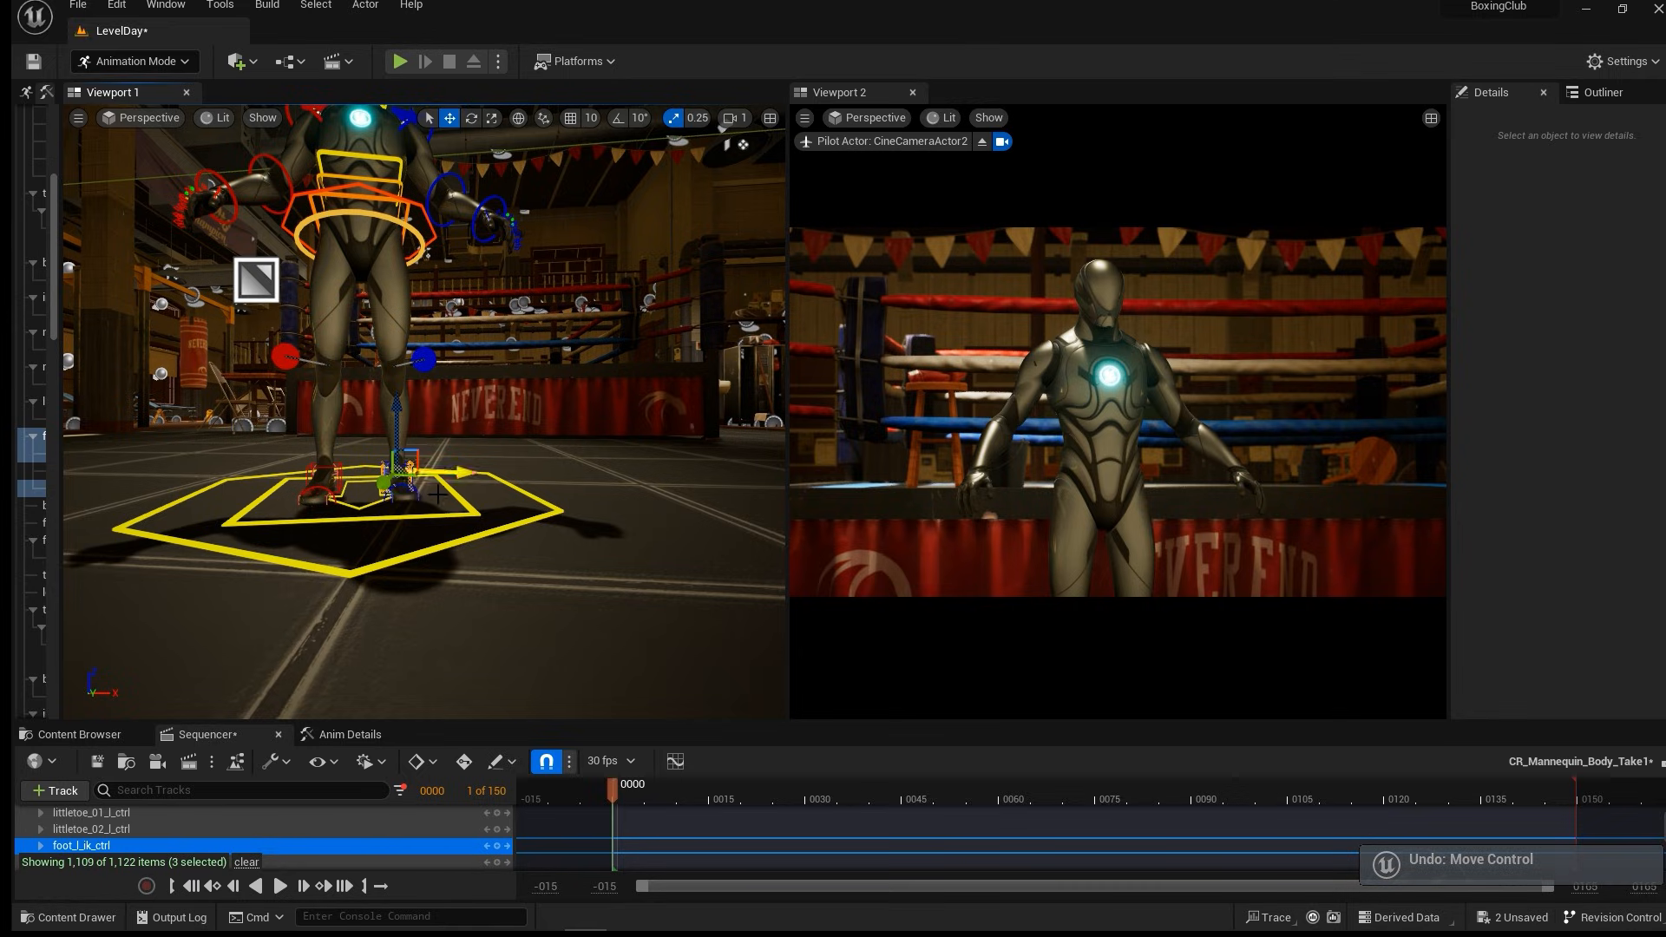
drag(453, 473, 471, 473)
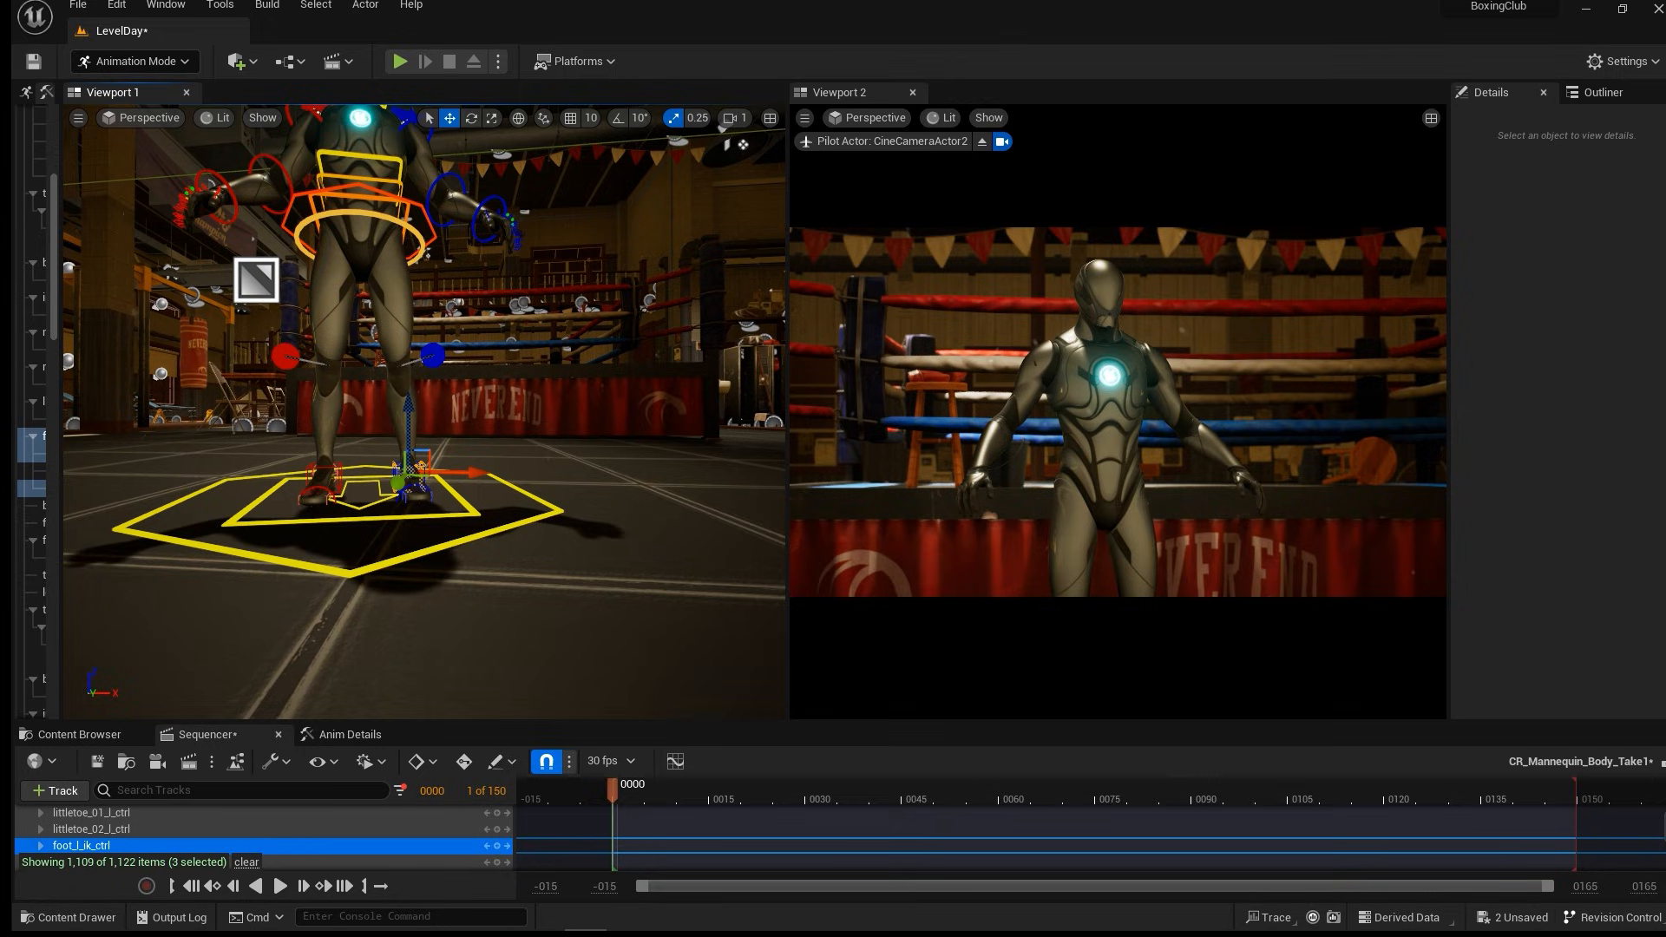
Widen the stance by nudging the left foot IK control a little farther and moving the right foot IK control outward.
click(340, 467)
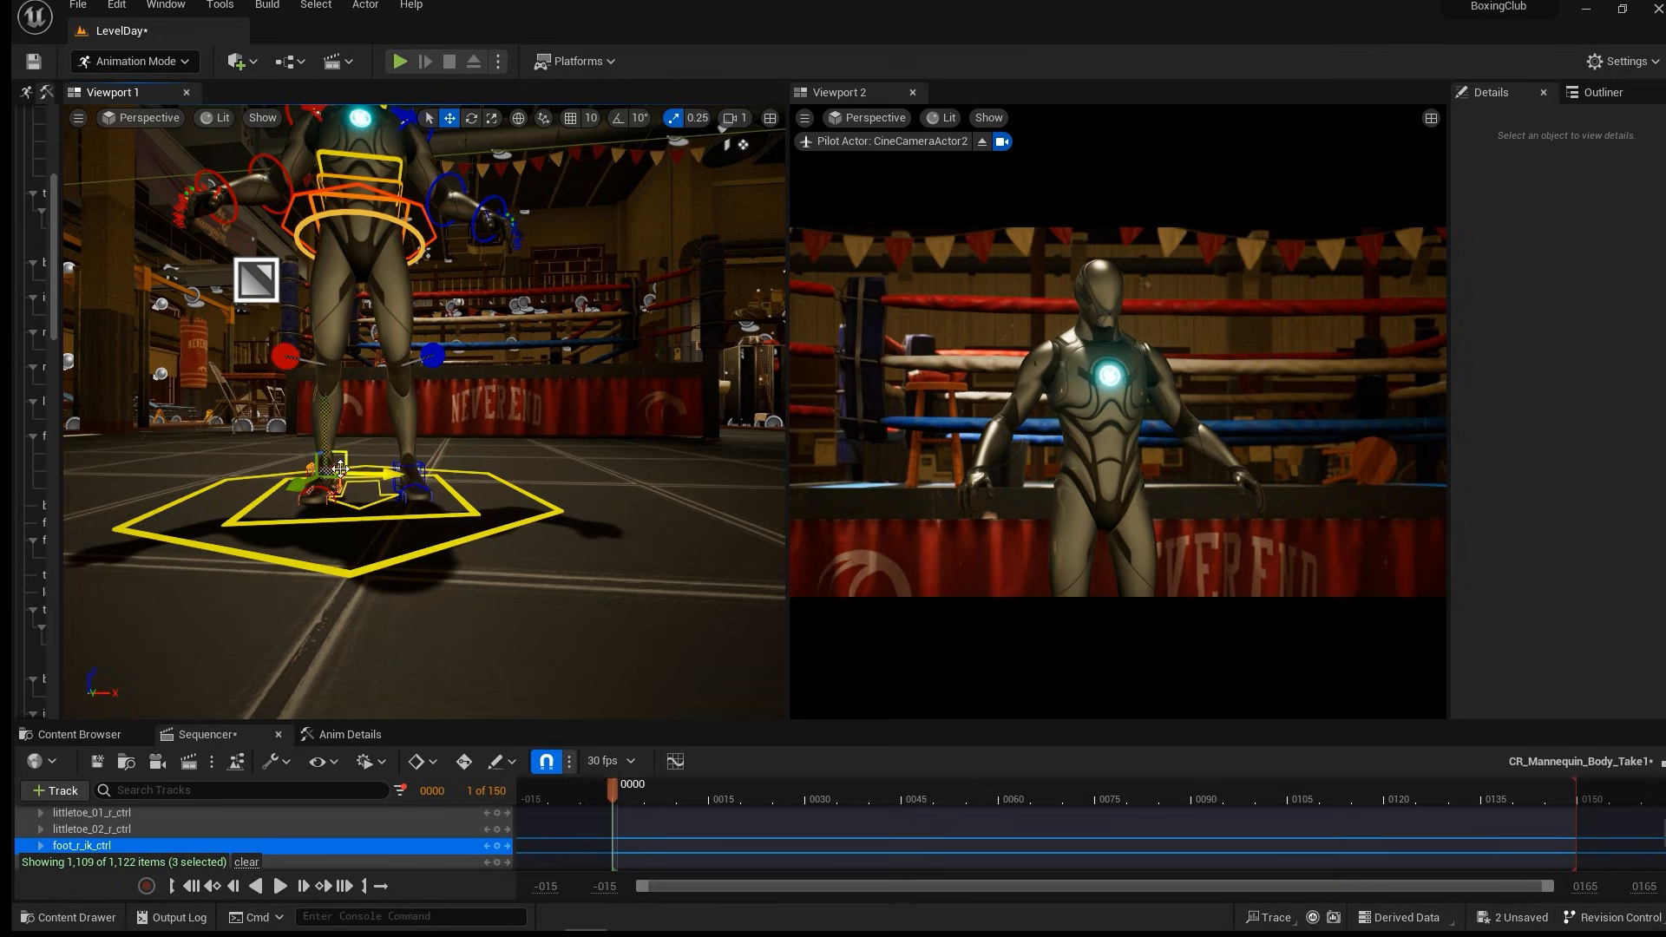
click(416, 480)
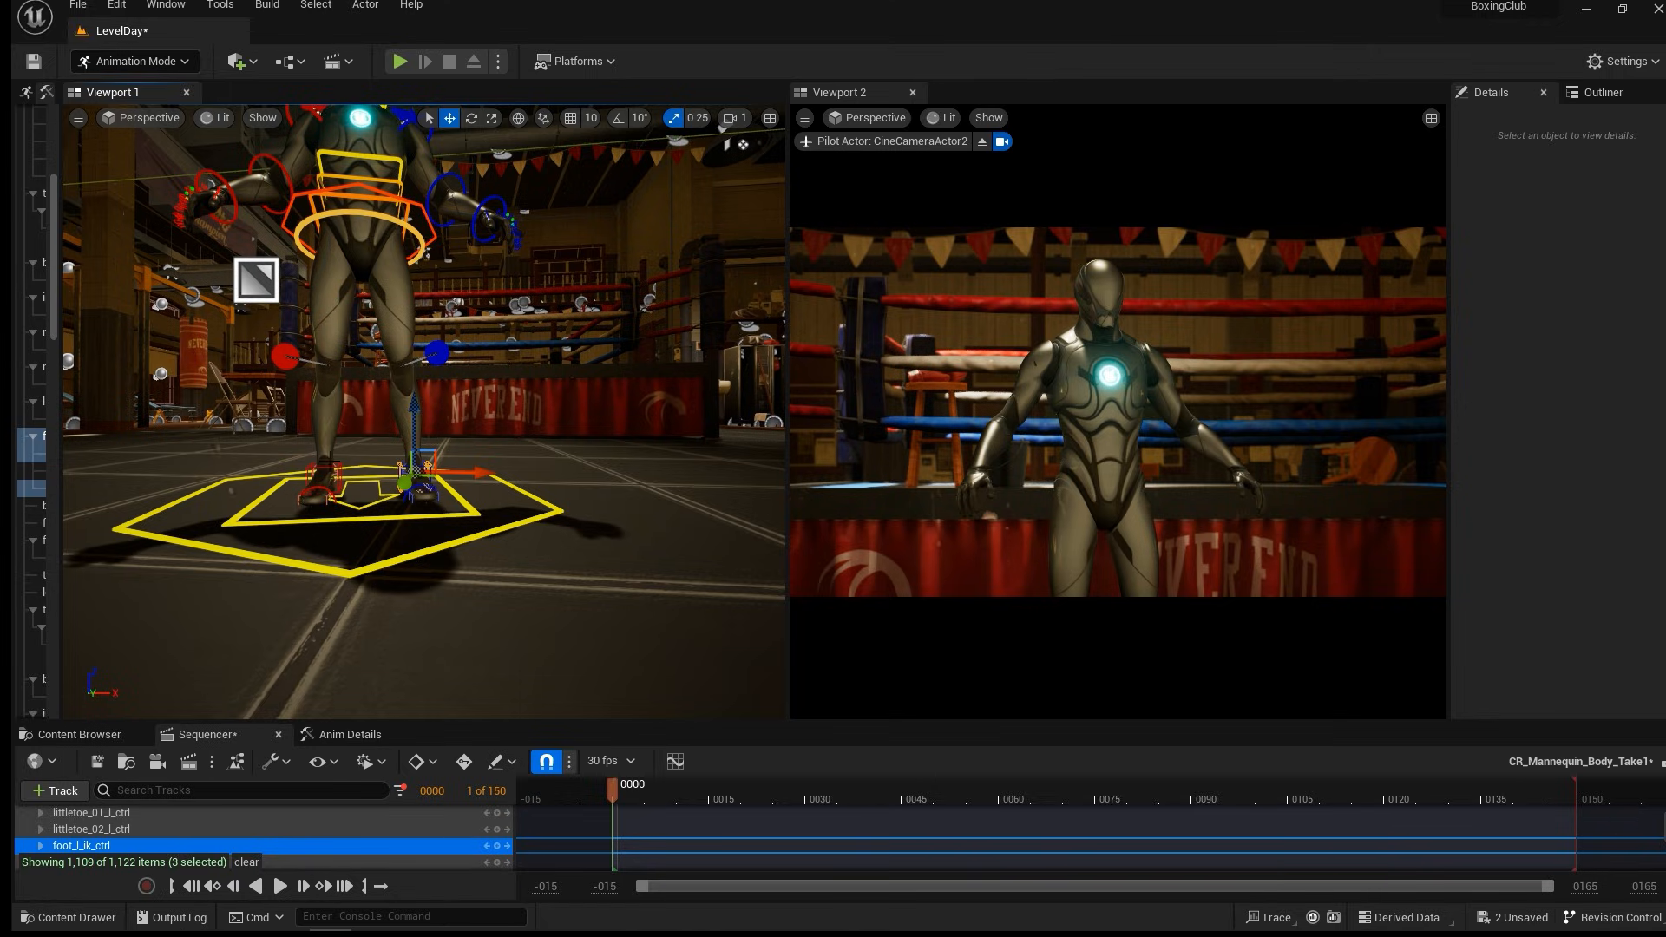
click(342, 466)
drag(365, 472, 335, 473)
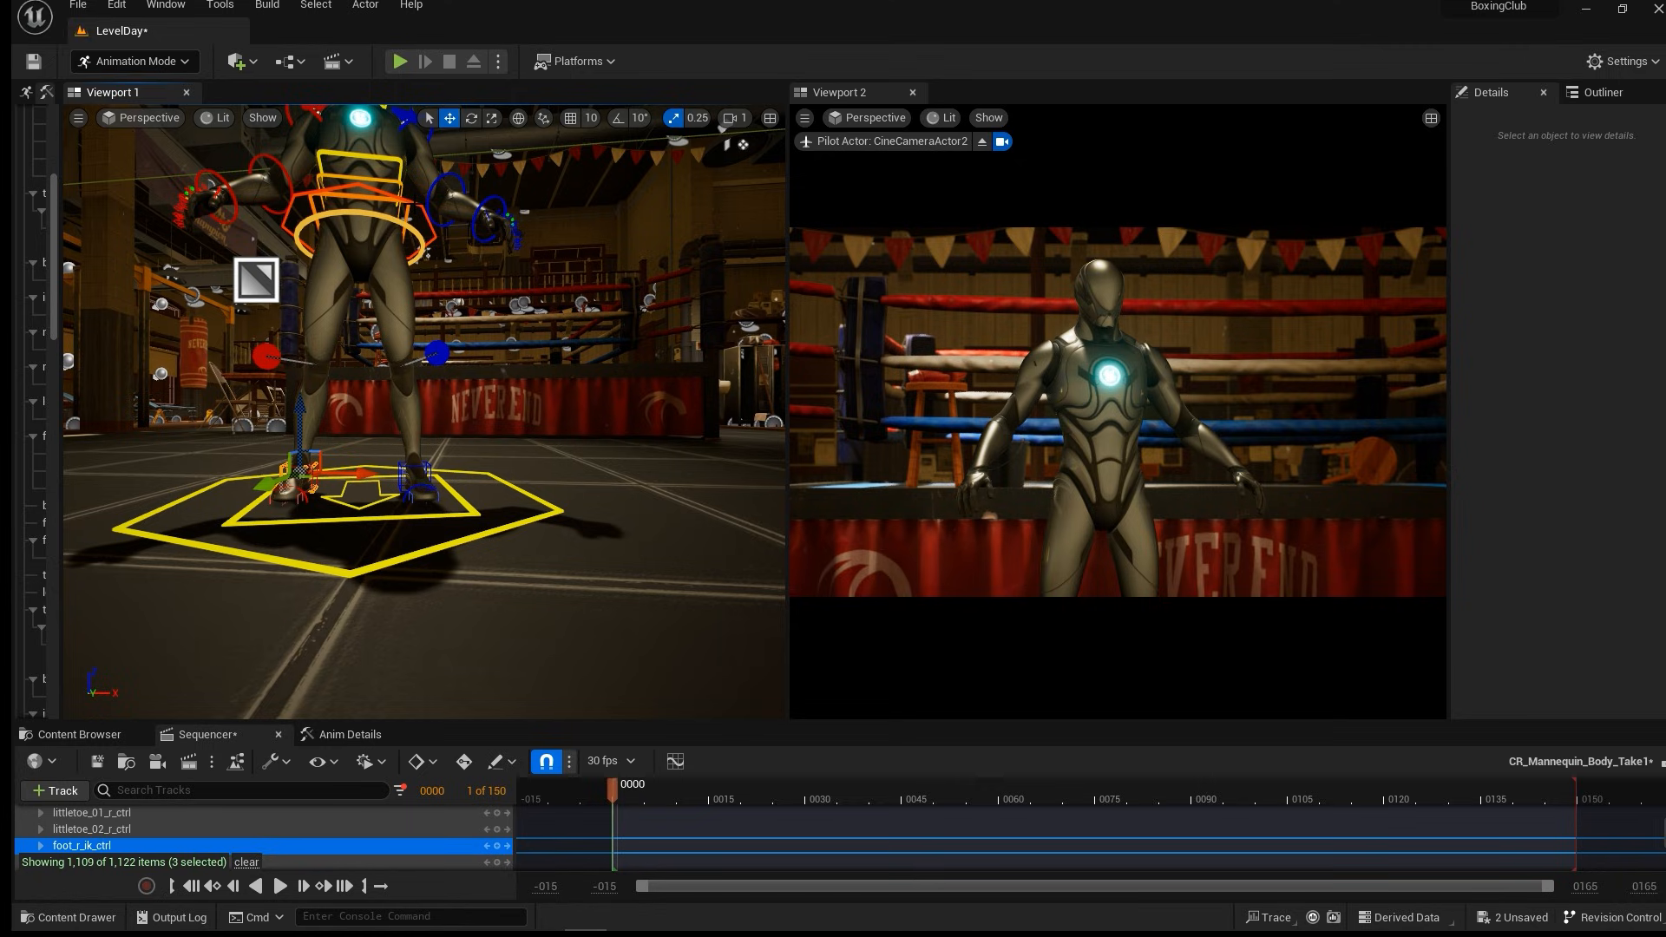
Lower the mannequin's body control slightly so the hips drop over the widened stance.
click(427, 254)
alt+drag(429, 259, 414, 380)
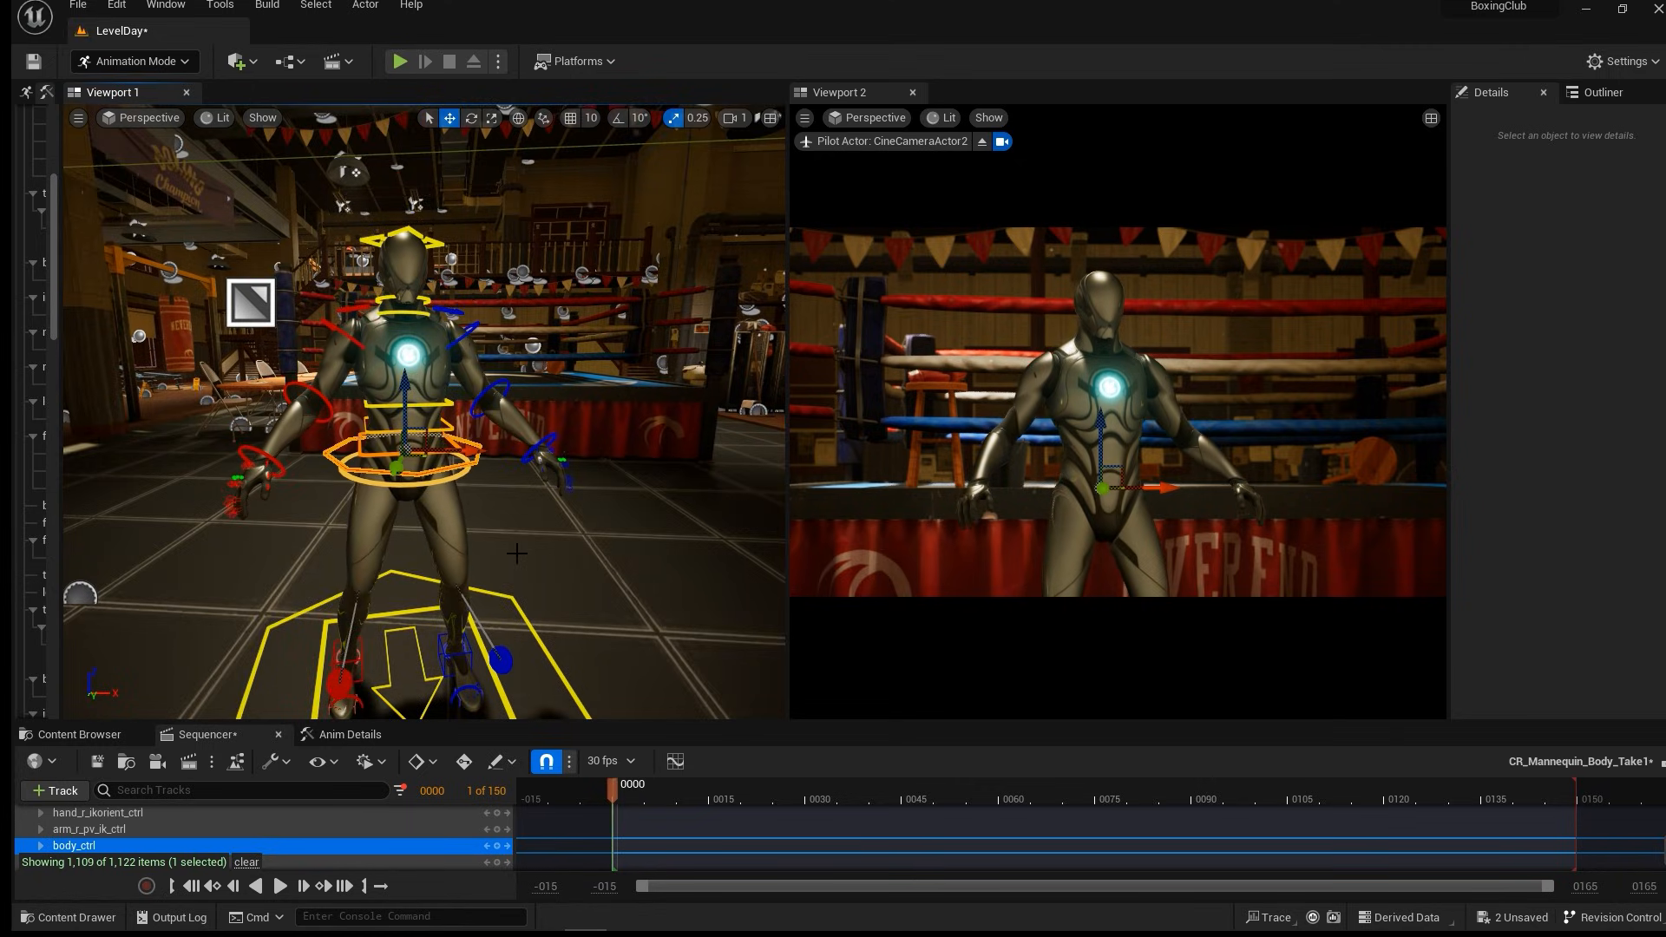
alt+drag(517, 553, 506, 495)
Turn the left foot outward with its IK control, undoing unwanted changes, and return to the move tool.
click(432, 495)
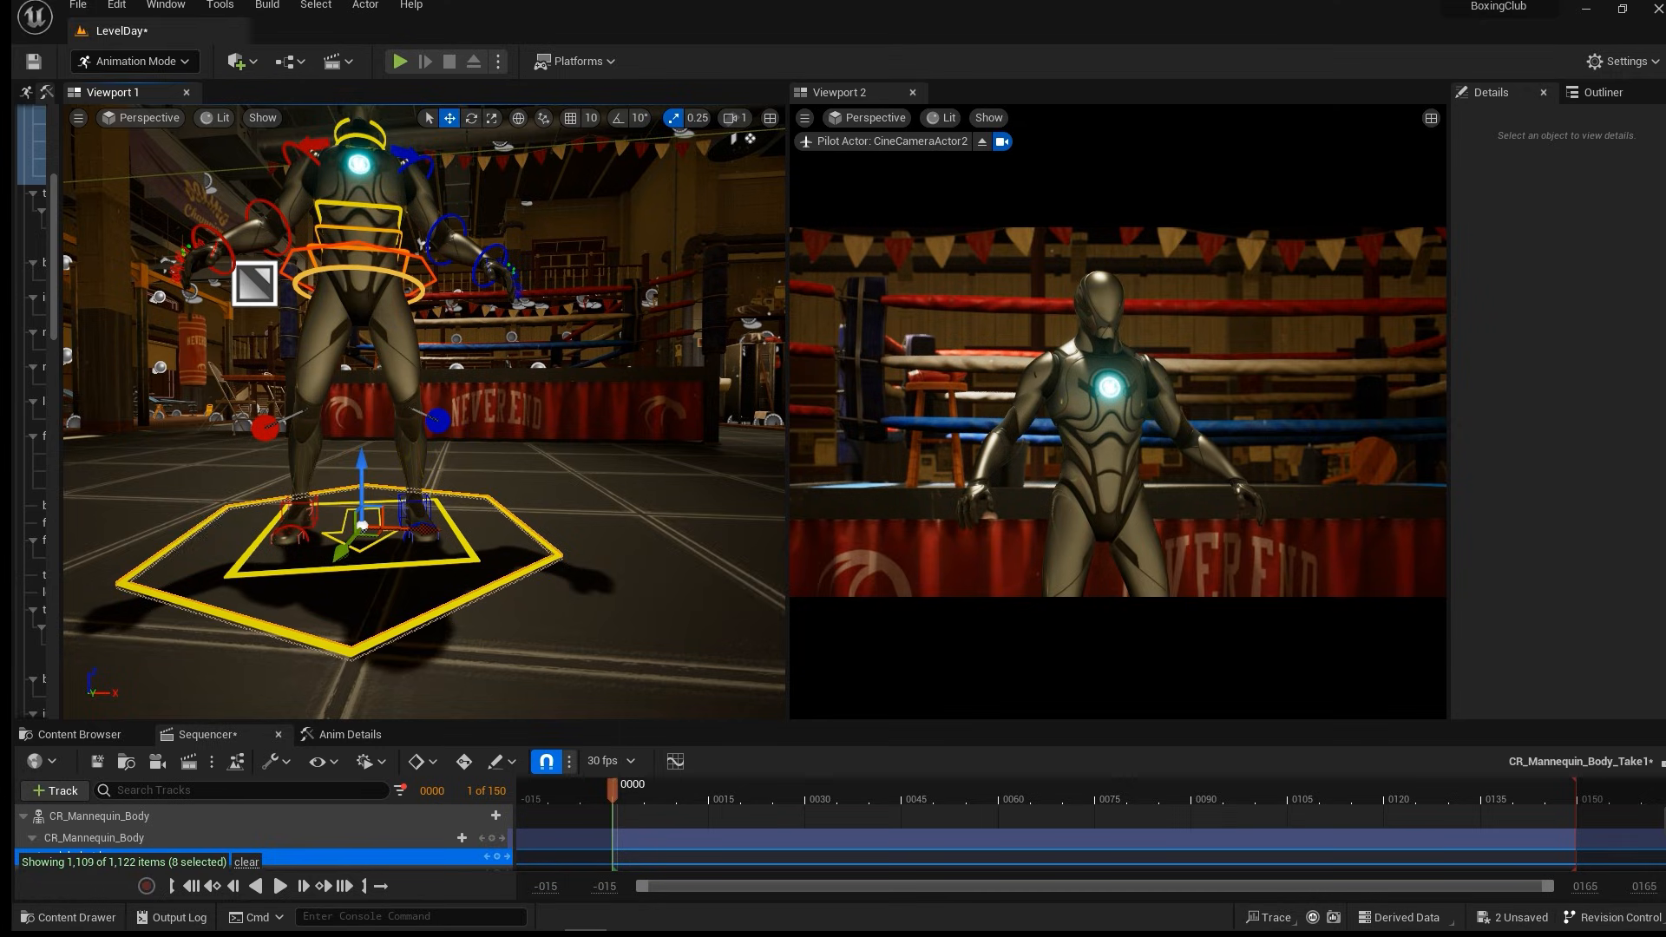
click(428, 506)
key(e)
drag(419, 541, 481, 436)
key(ctrl+z)
key(ctrl+z)
key(f)
scroll(527, 401, down, 5)
key(w)
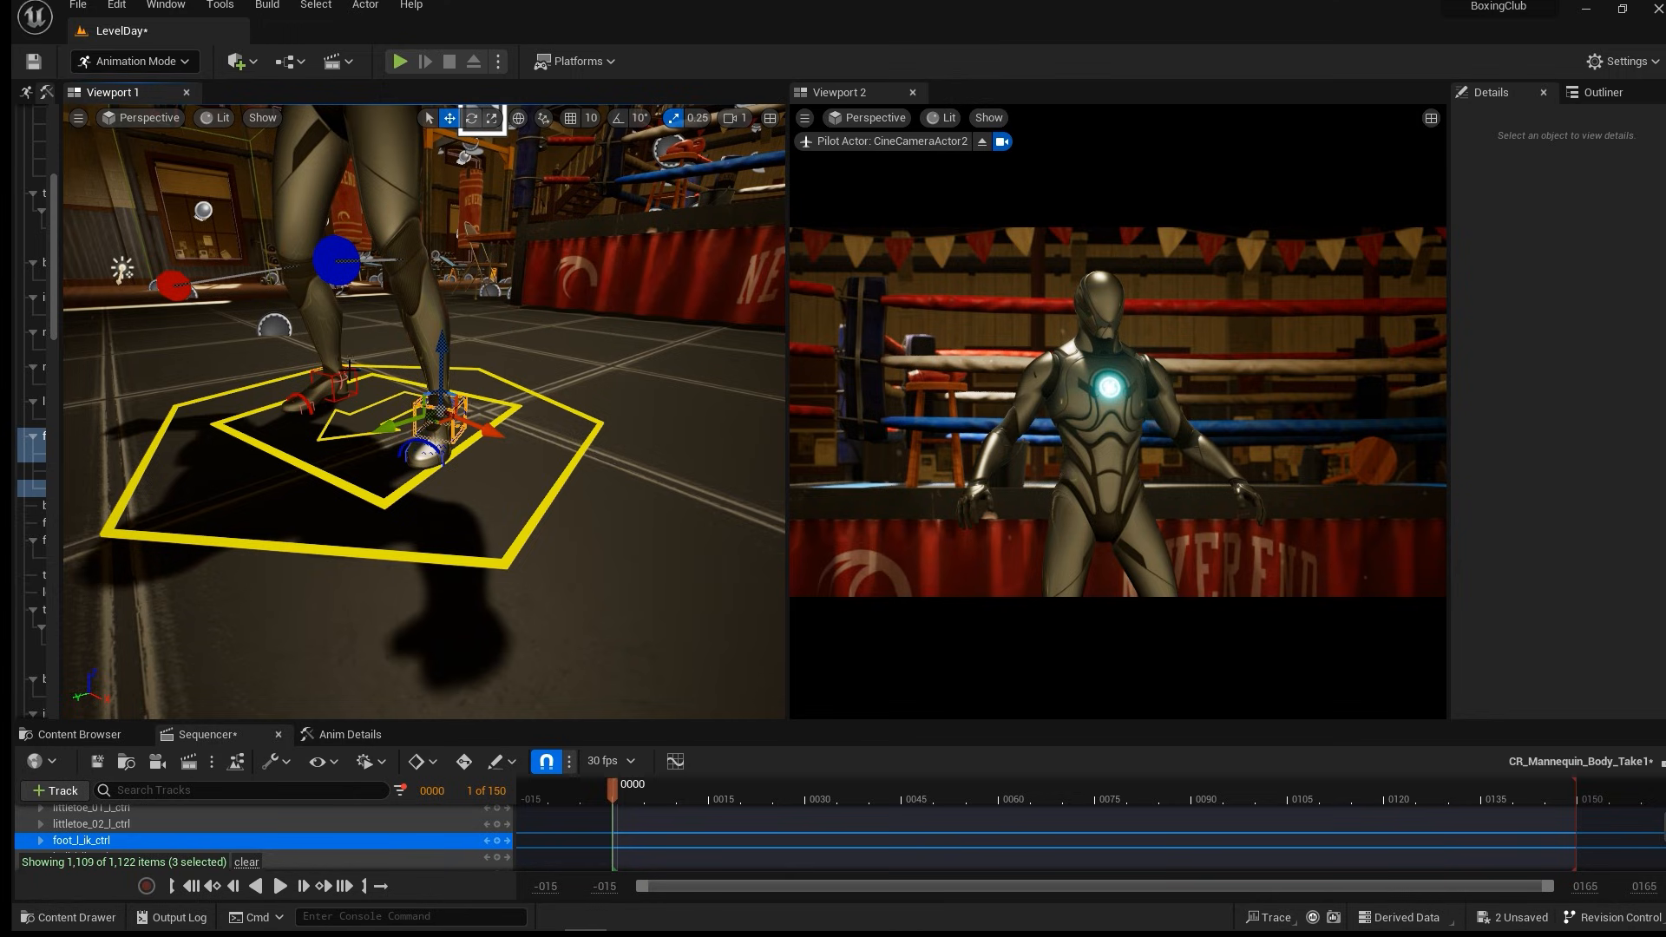
Adjust the right foot IK control outward to match the left foot's stance.
click(349, 372)
alt+drag(349, 372, 427, 370)
drag(330, 408, 308, 414)
middle_drag(308, 414, 308, 373)
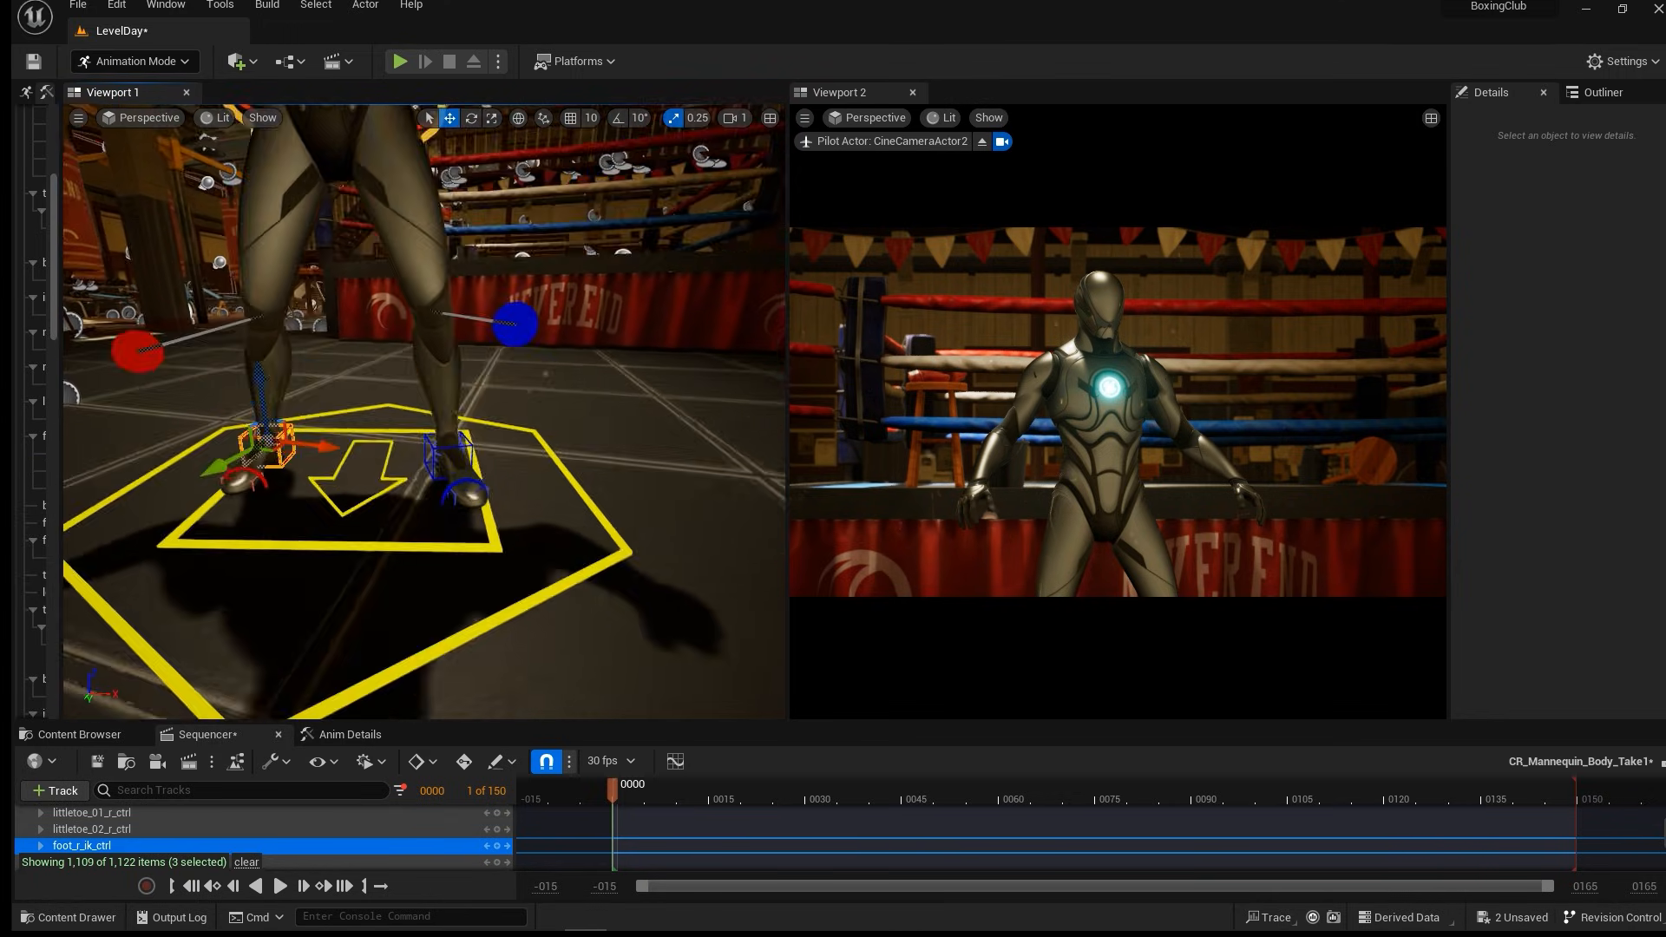
Shift and slightly lower the body control from a side view to balance the hips over the feet.
middle_drag(431, 390, 414, 336)
click(493, 194)
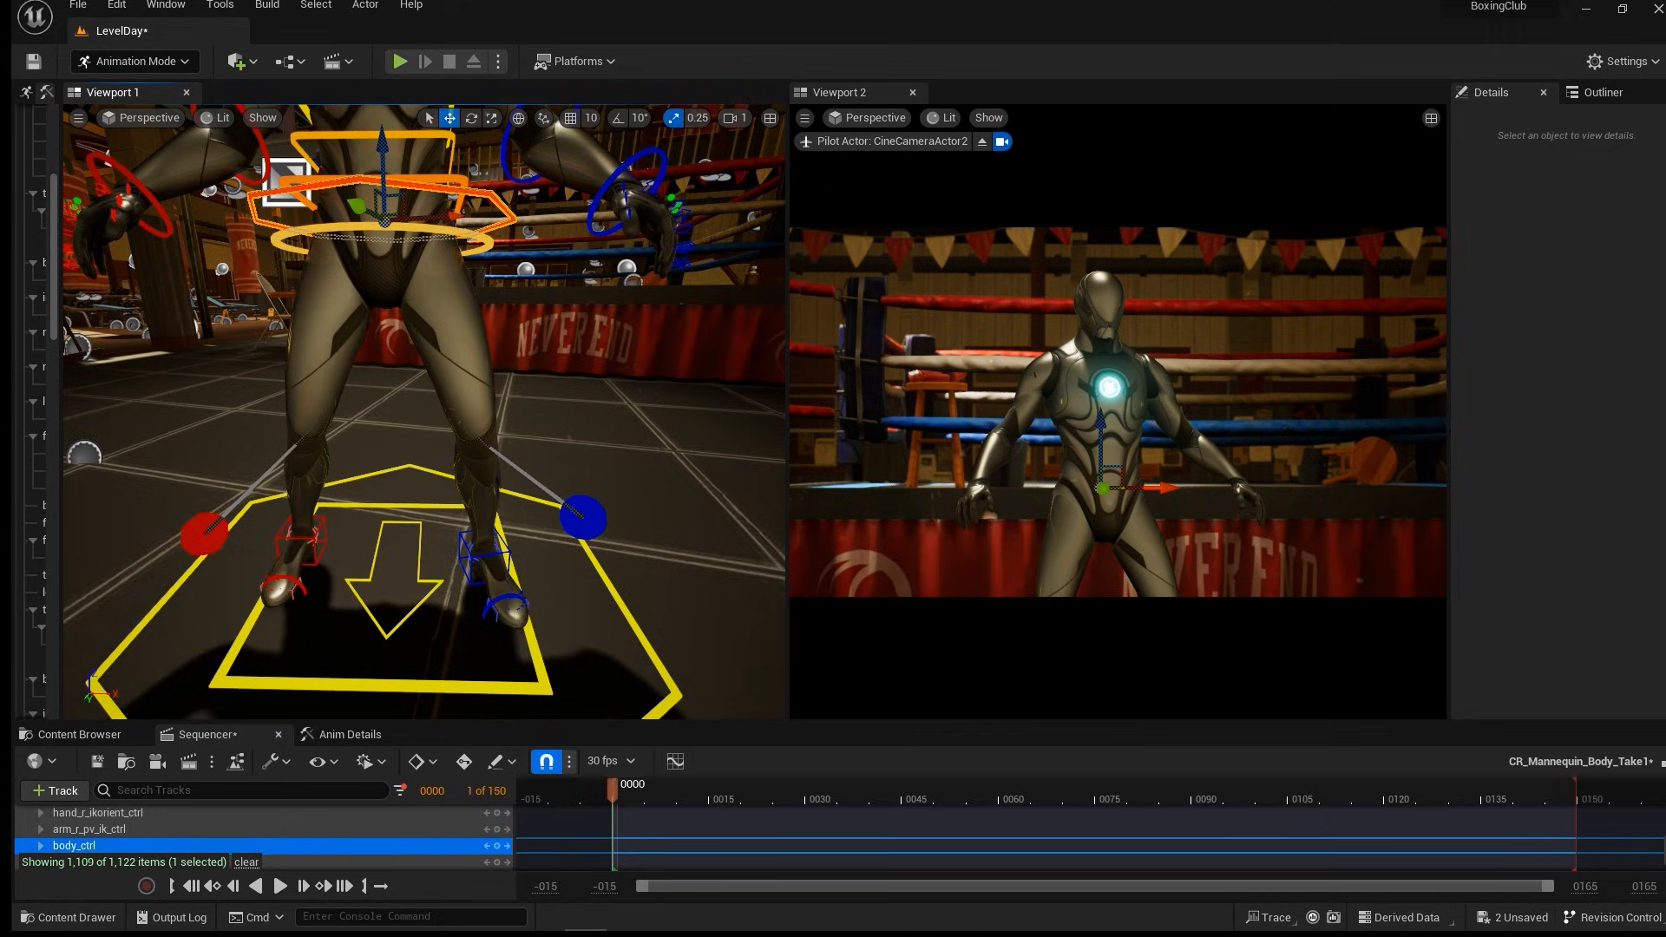
alt+drag(567, 251, 325, 240)
alt+drag(380, 603, 523, 606)
click(429, 581)
drag(428, 579, 616, 579)
alt+drag(354, 237, 560, 187)
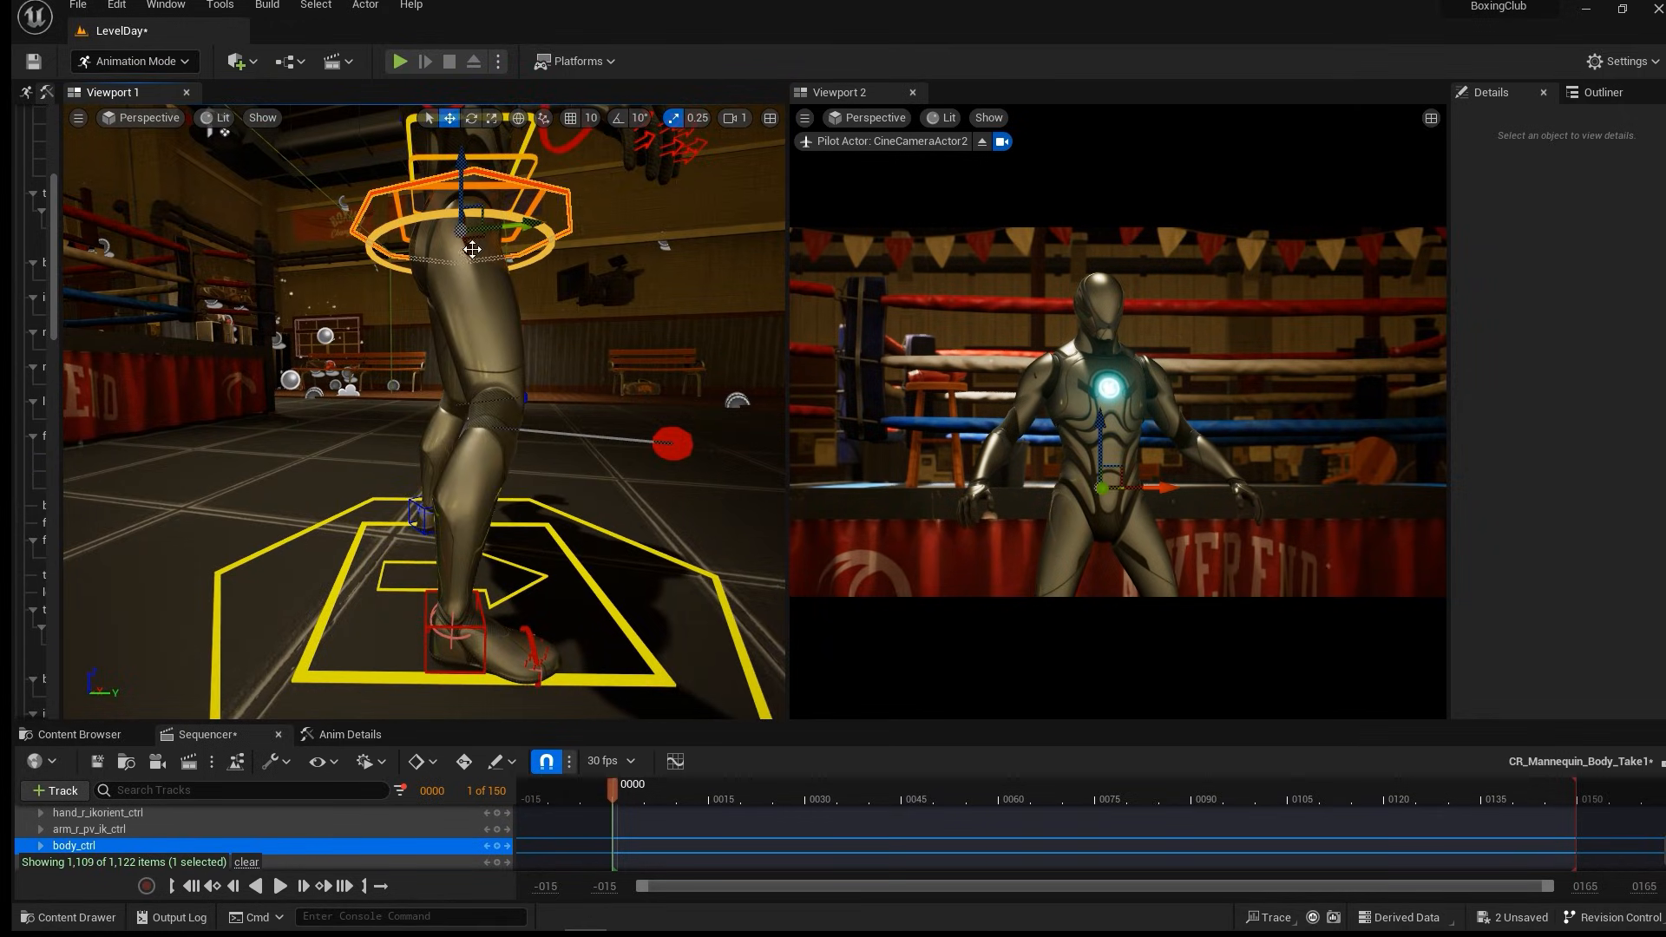
click(440, 223)
drag(450, 223, 97, 241)
drag(326, 236, 347, 233)
alt+drag(378, 349, 243, 292)
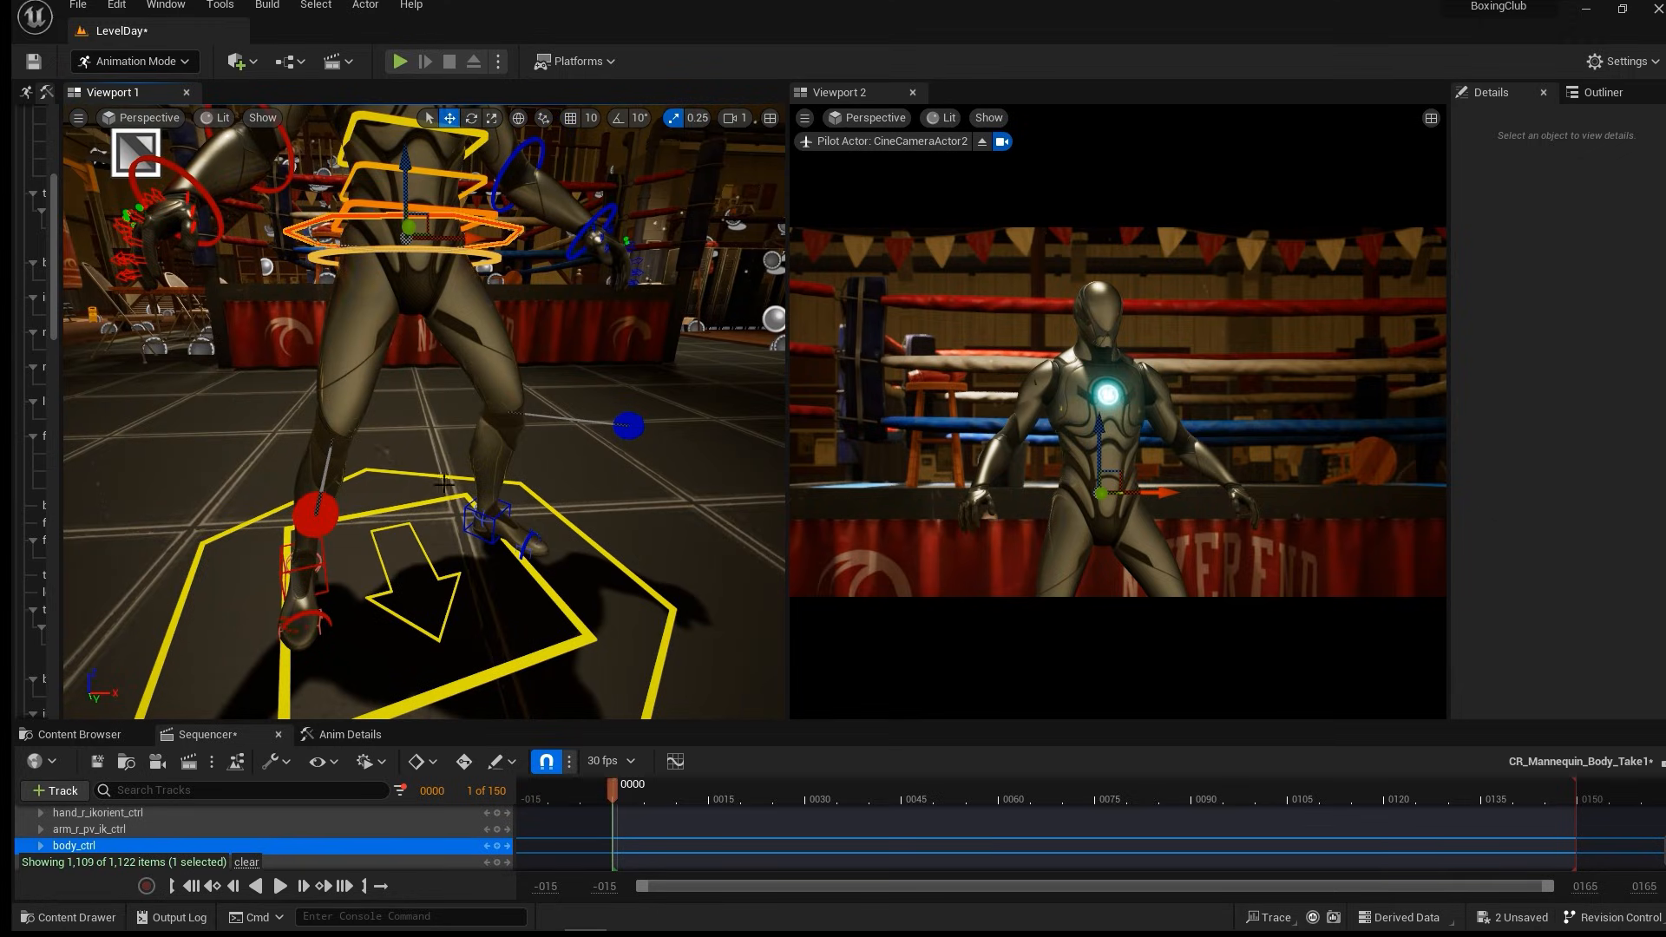
Rotate the upper spine controls slightly to lean the mannequin's torso into the boxing stance.
alt+drag(444, 484, 430, 408)
mouse_move(430, 408)
alt+middle_down()
mouse_move(429, 347)
mouse_move(423, 390)
alt+middle_up()
click(435, 354)
key(e)
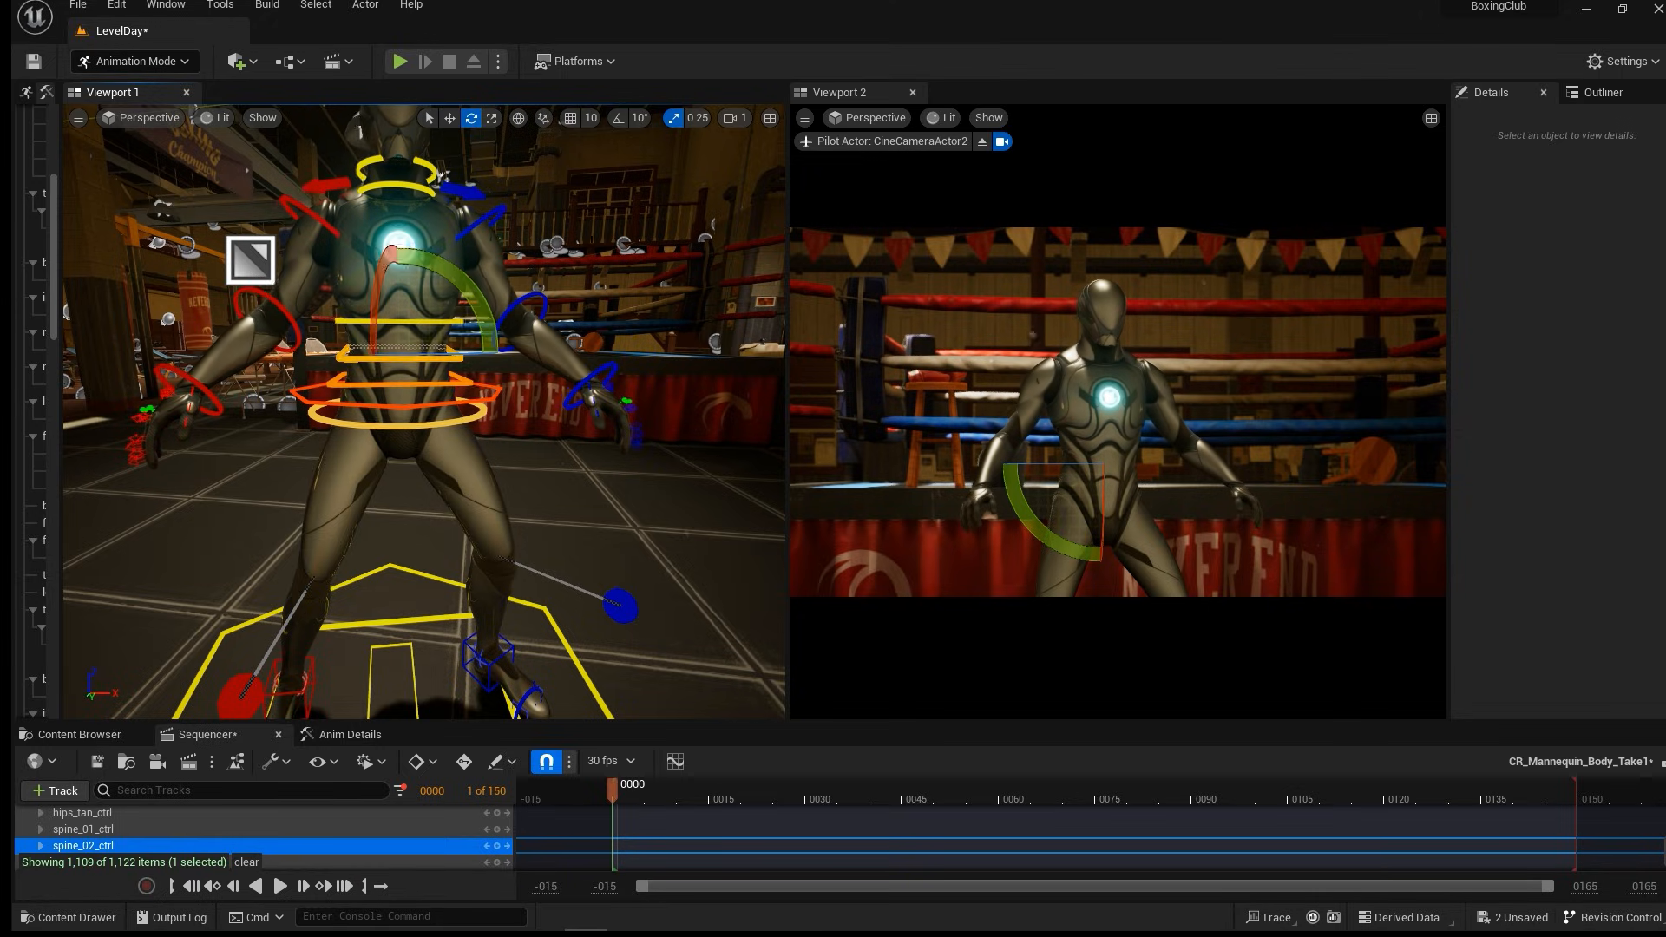
click(385, 344)
click(404, 312)
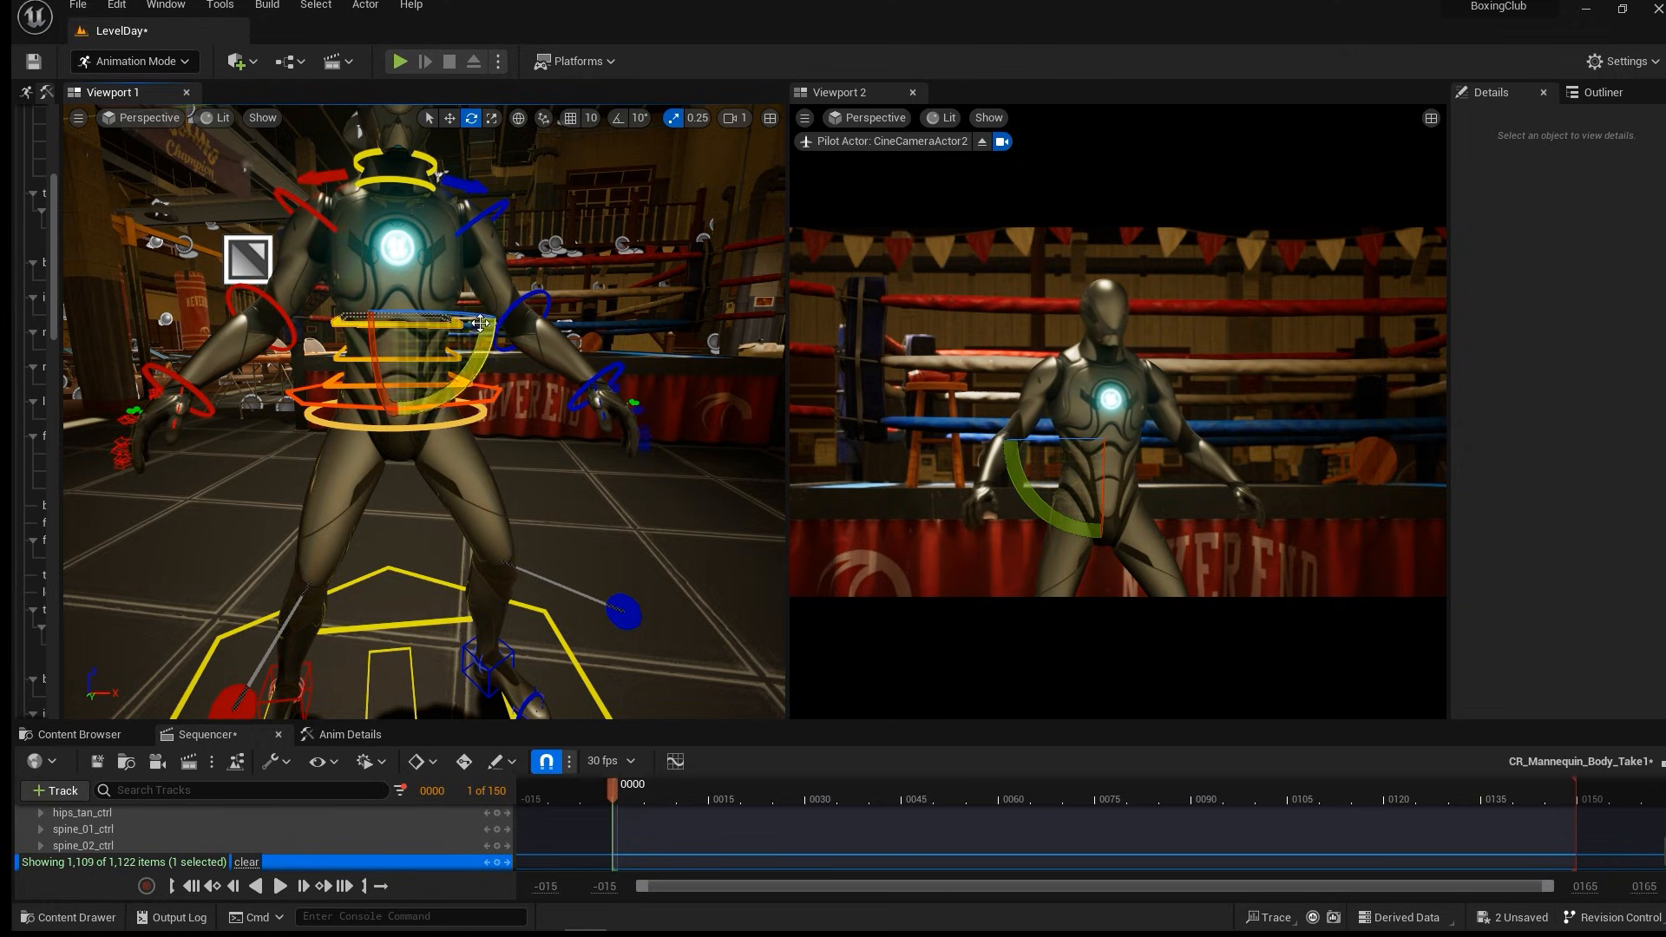
Pose the neck control and rotate the head control to tilt and turn the mannequin's head.
click(396, 180)
click(395, 183)
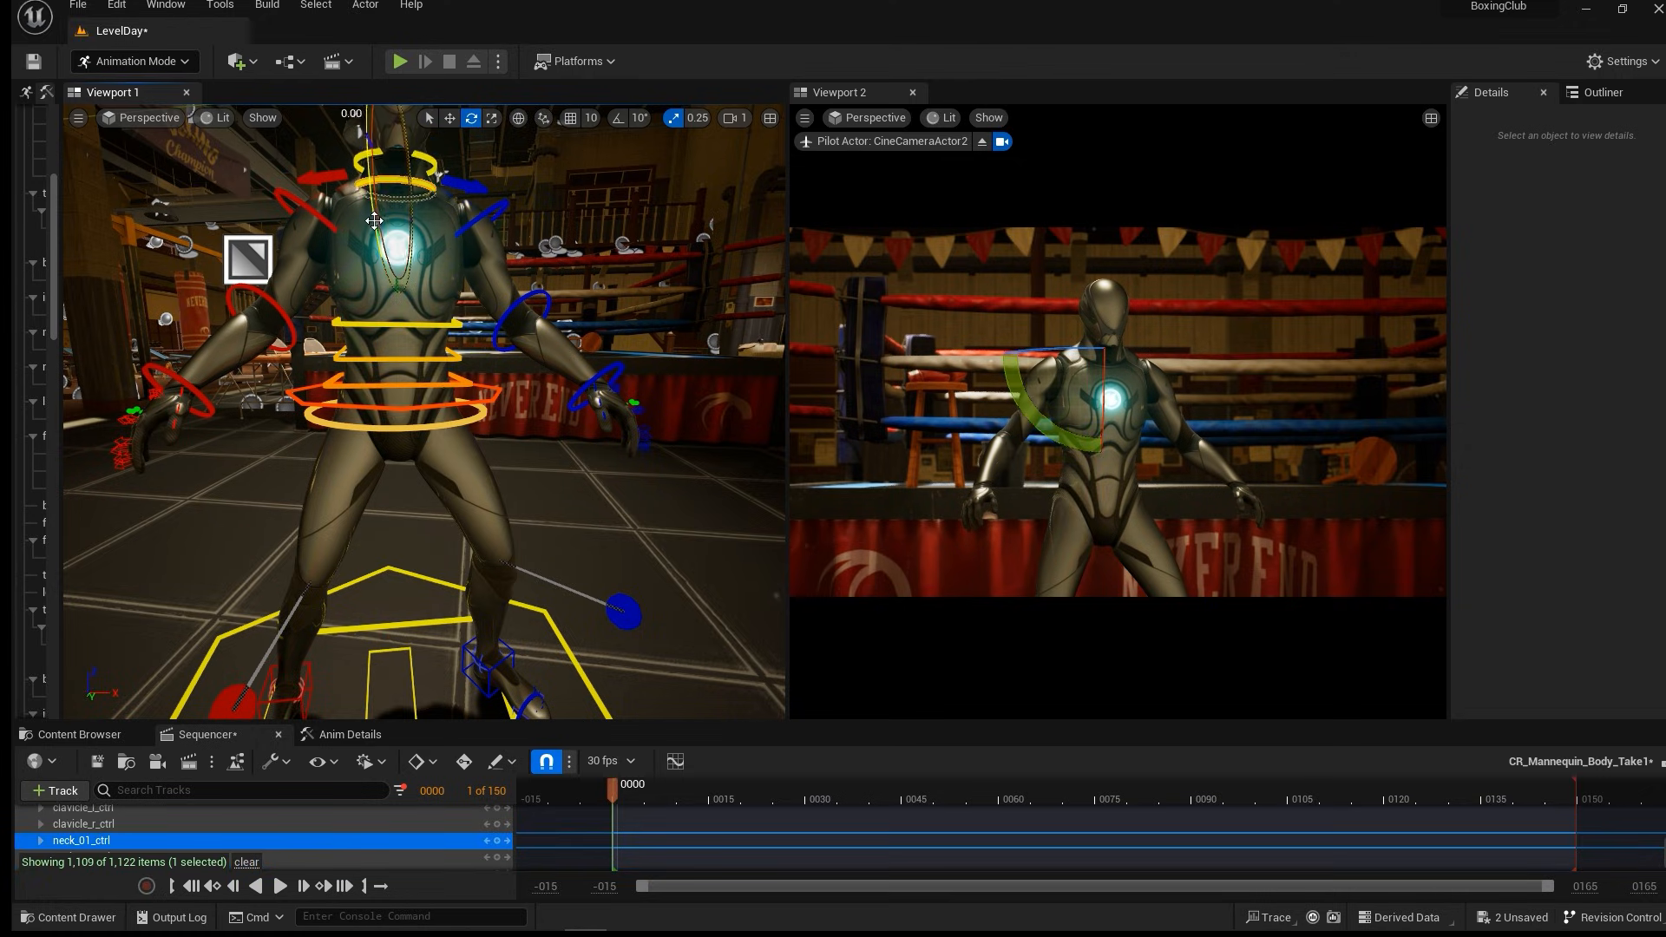
drag(386, 222, 493, 187)
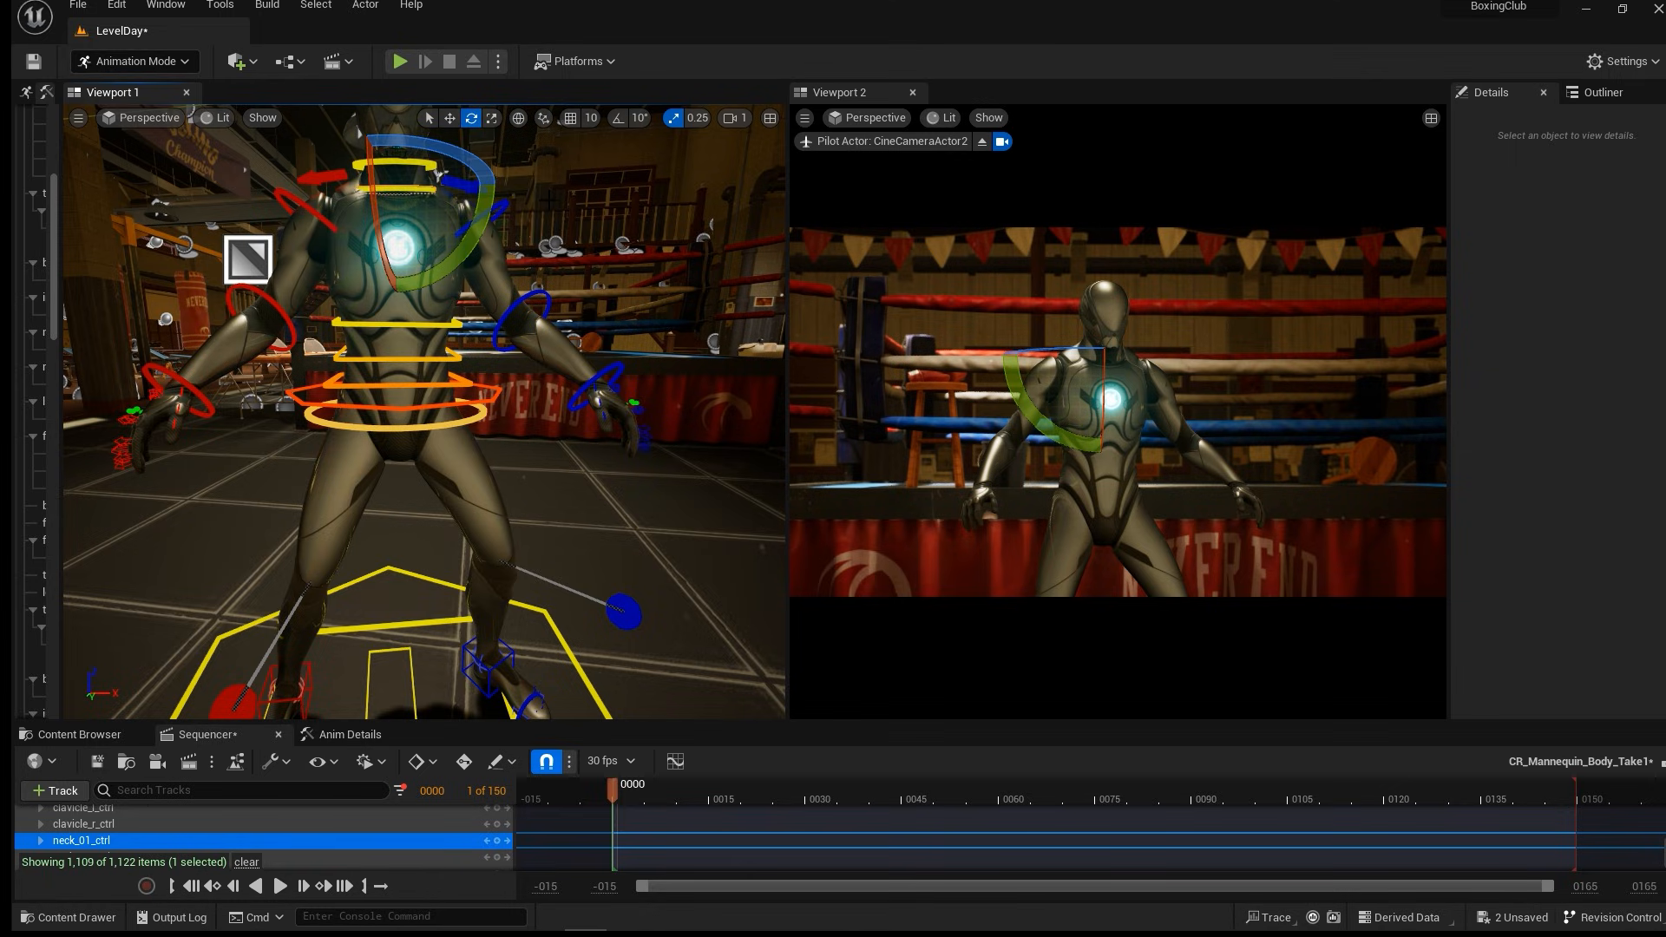
right_drag(493, 188, 460, 195)
middle_drag(519, 217, 496, 152)
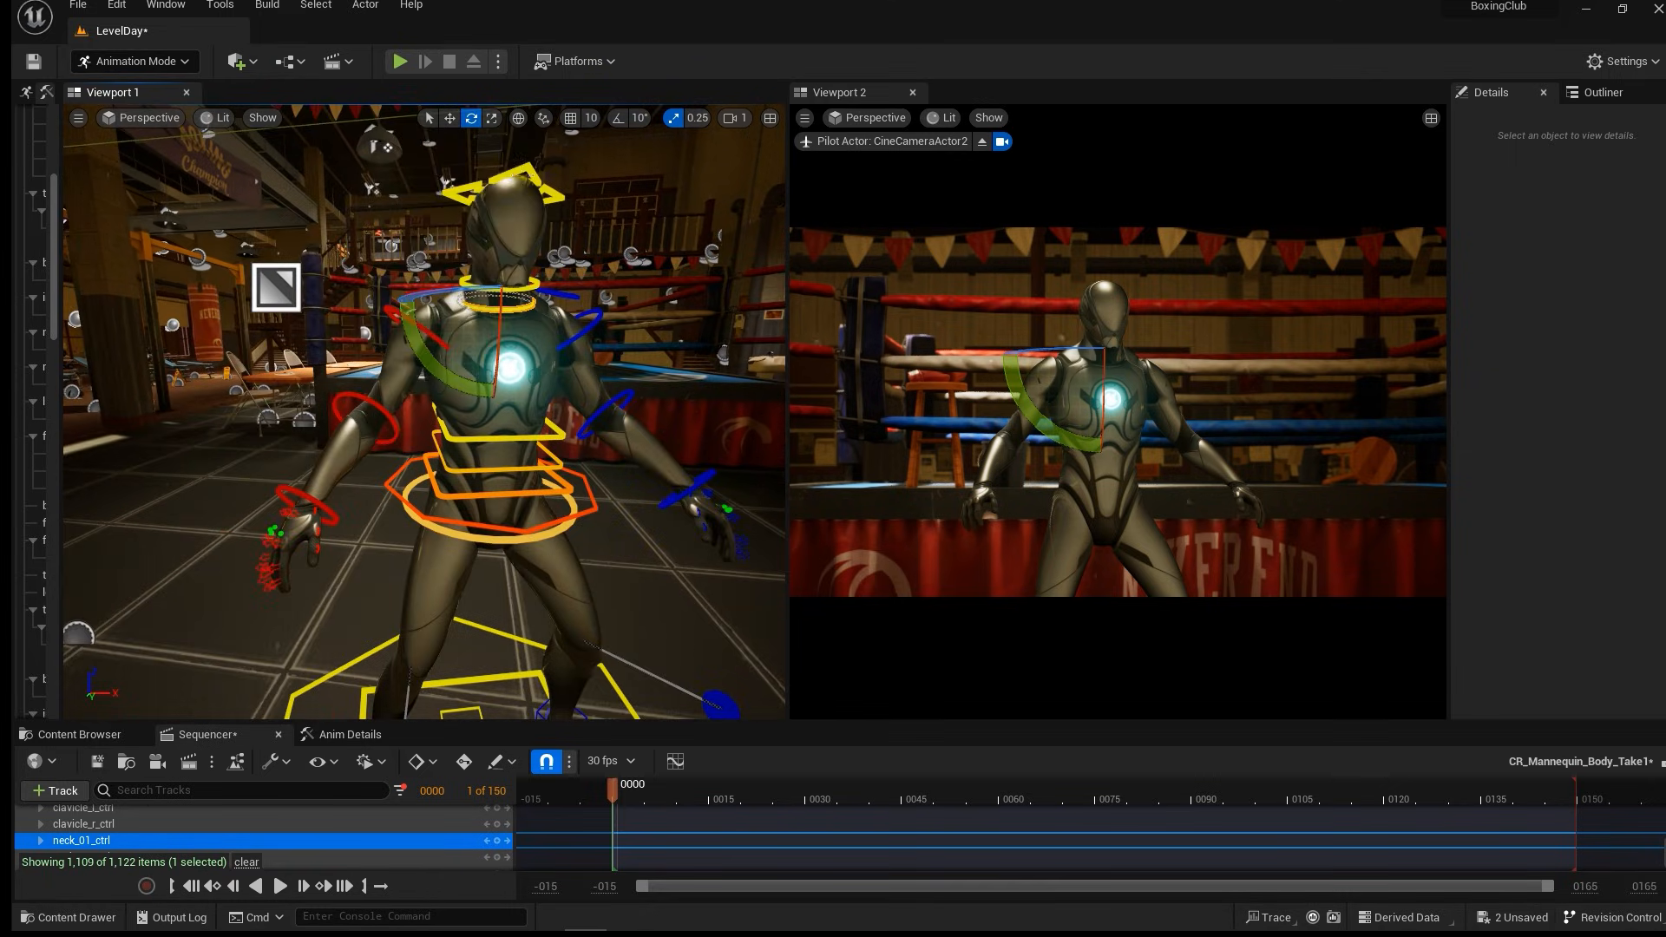
click(520, 169)
drag(501, 300, 501, 347)
drag(447, 241, 494, 238)
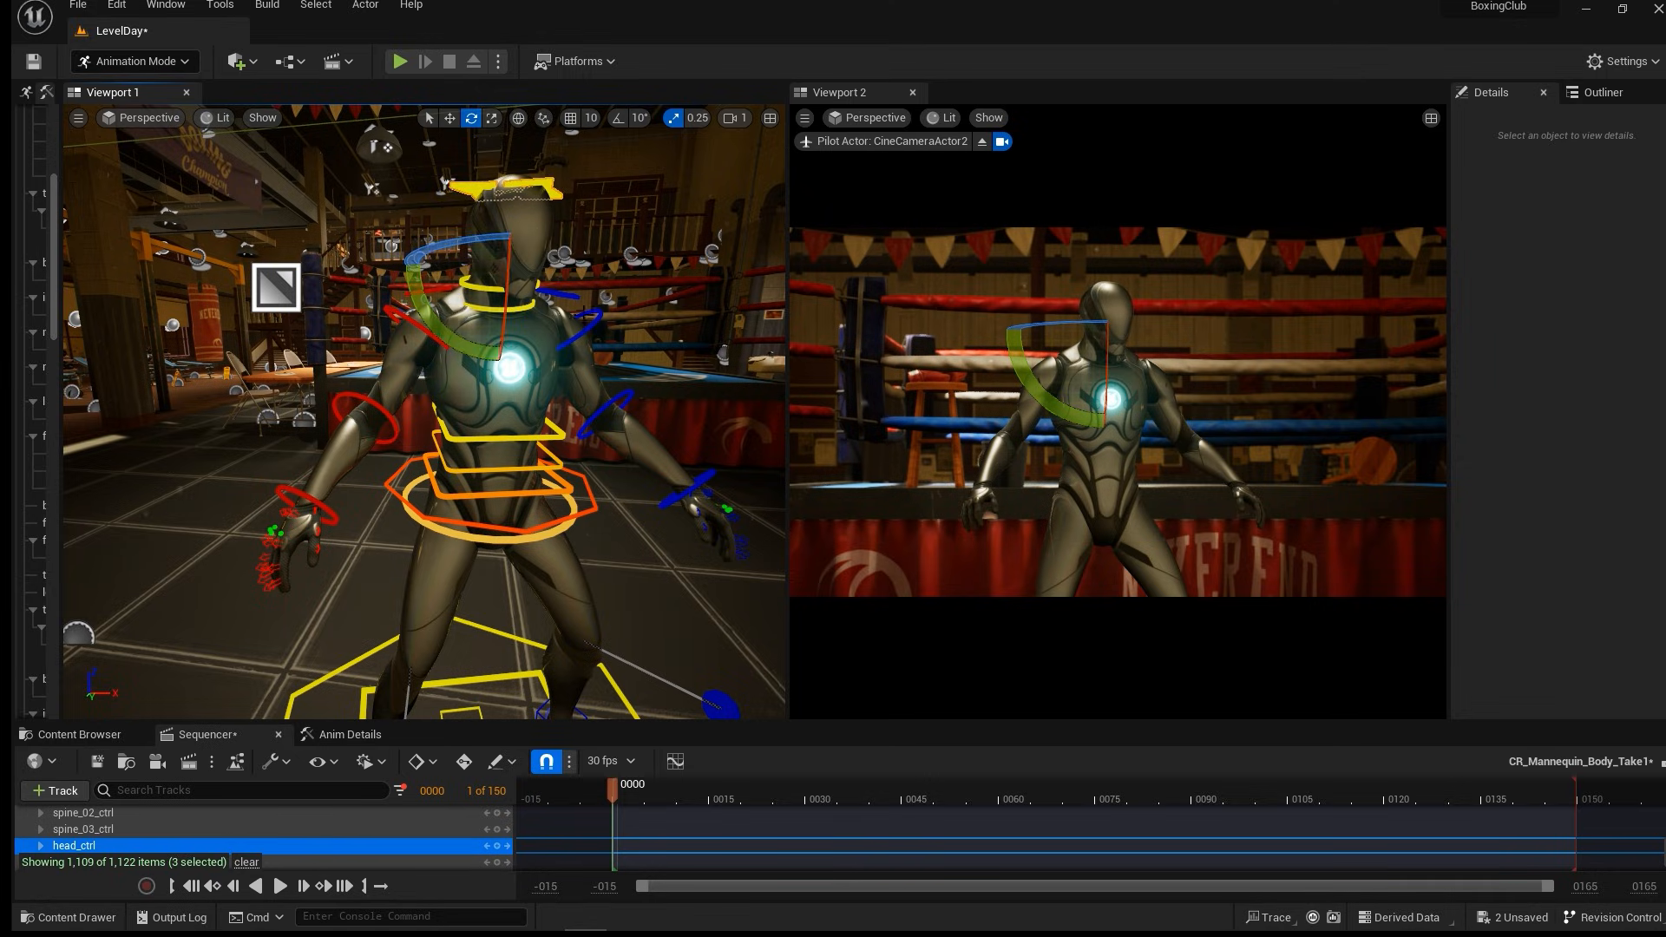
Adjust the mannequin's left and right shoulder controls for the guard pose.
click(582, 293)
click(572, 297)
drag(441, 389, 534, 420)
click(403, 287)
scroll(425, 288, up, 1)
click(425, 289)
Rotate the left forearm FK control to bend the elbow and bring the left fist up in front of the shoulder.
click(596, 330)
click(649, 394)
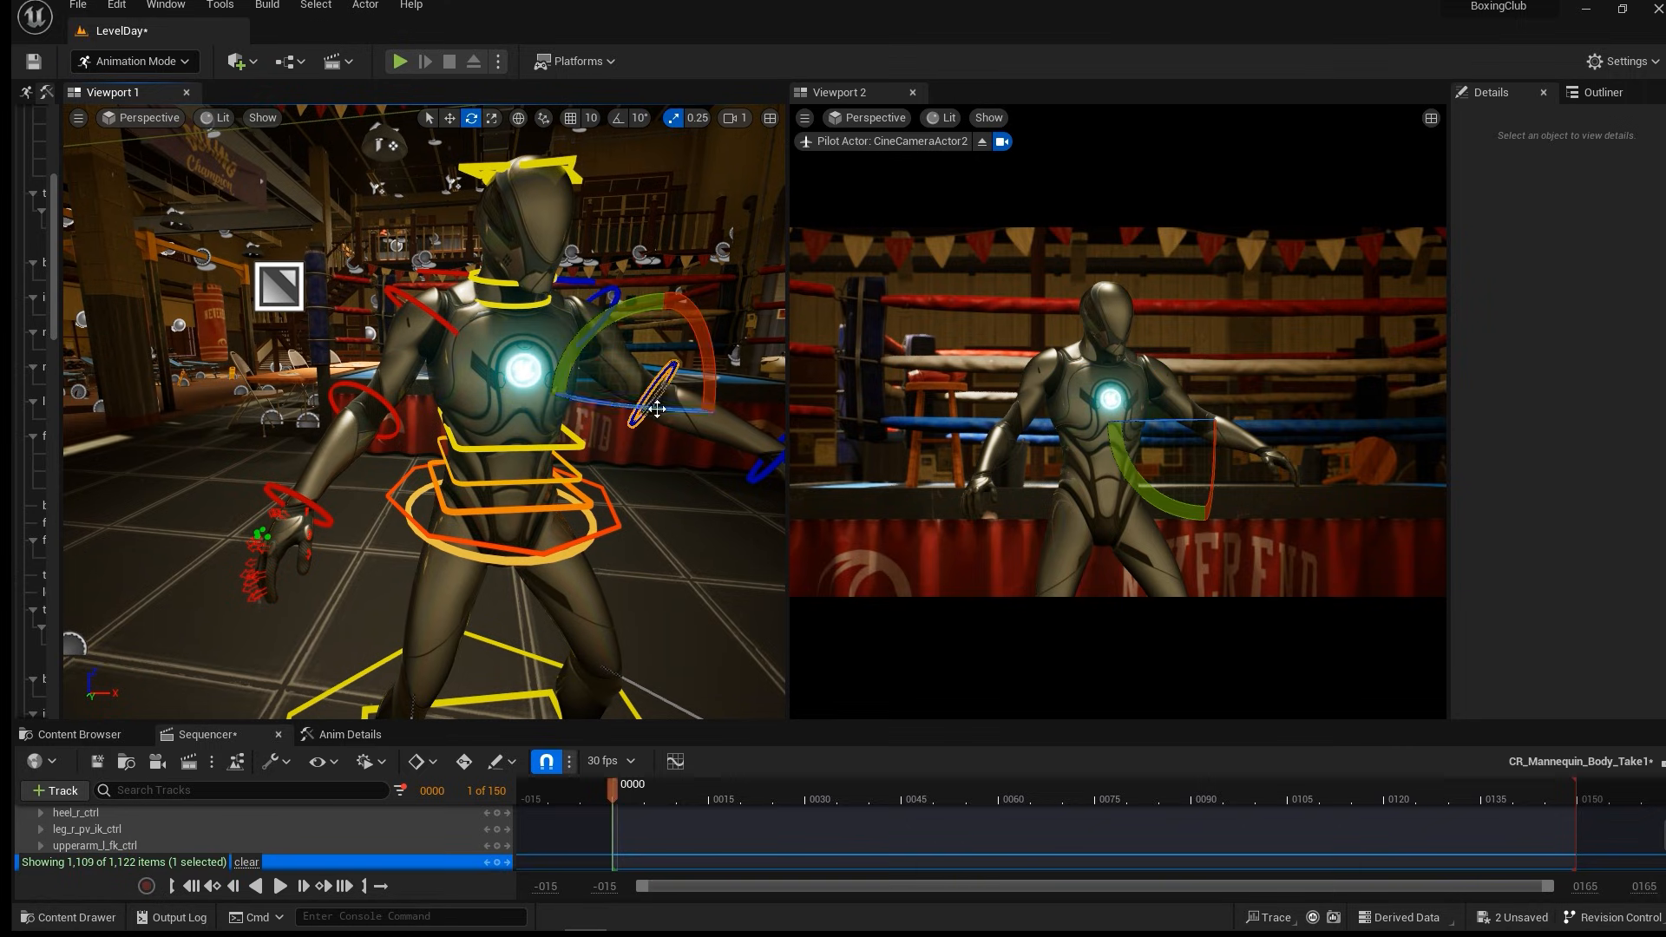
drag(705, 323, 657, 291)
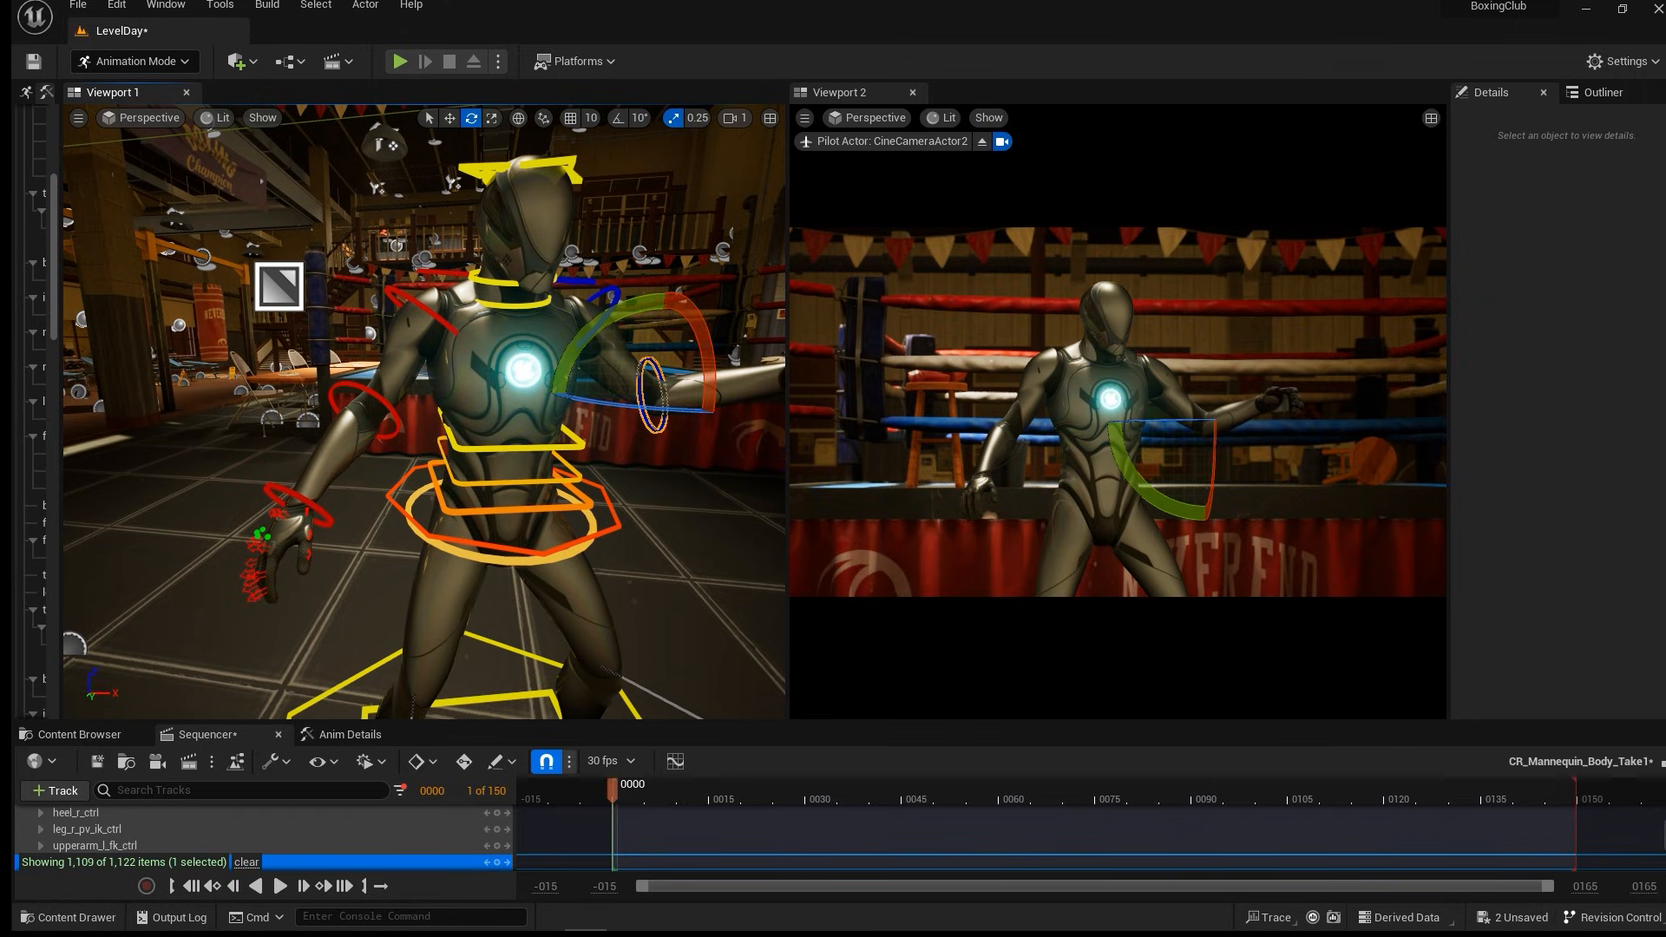
drag(676, 408, 707, 326)
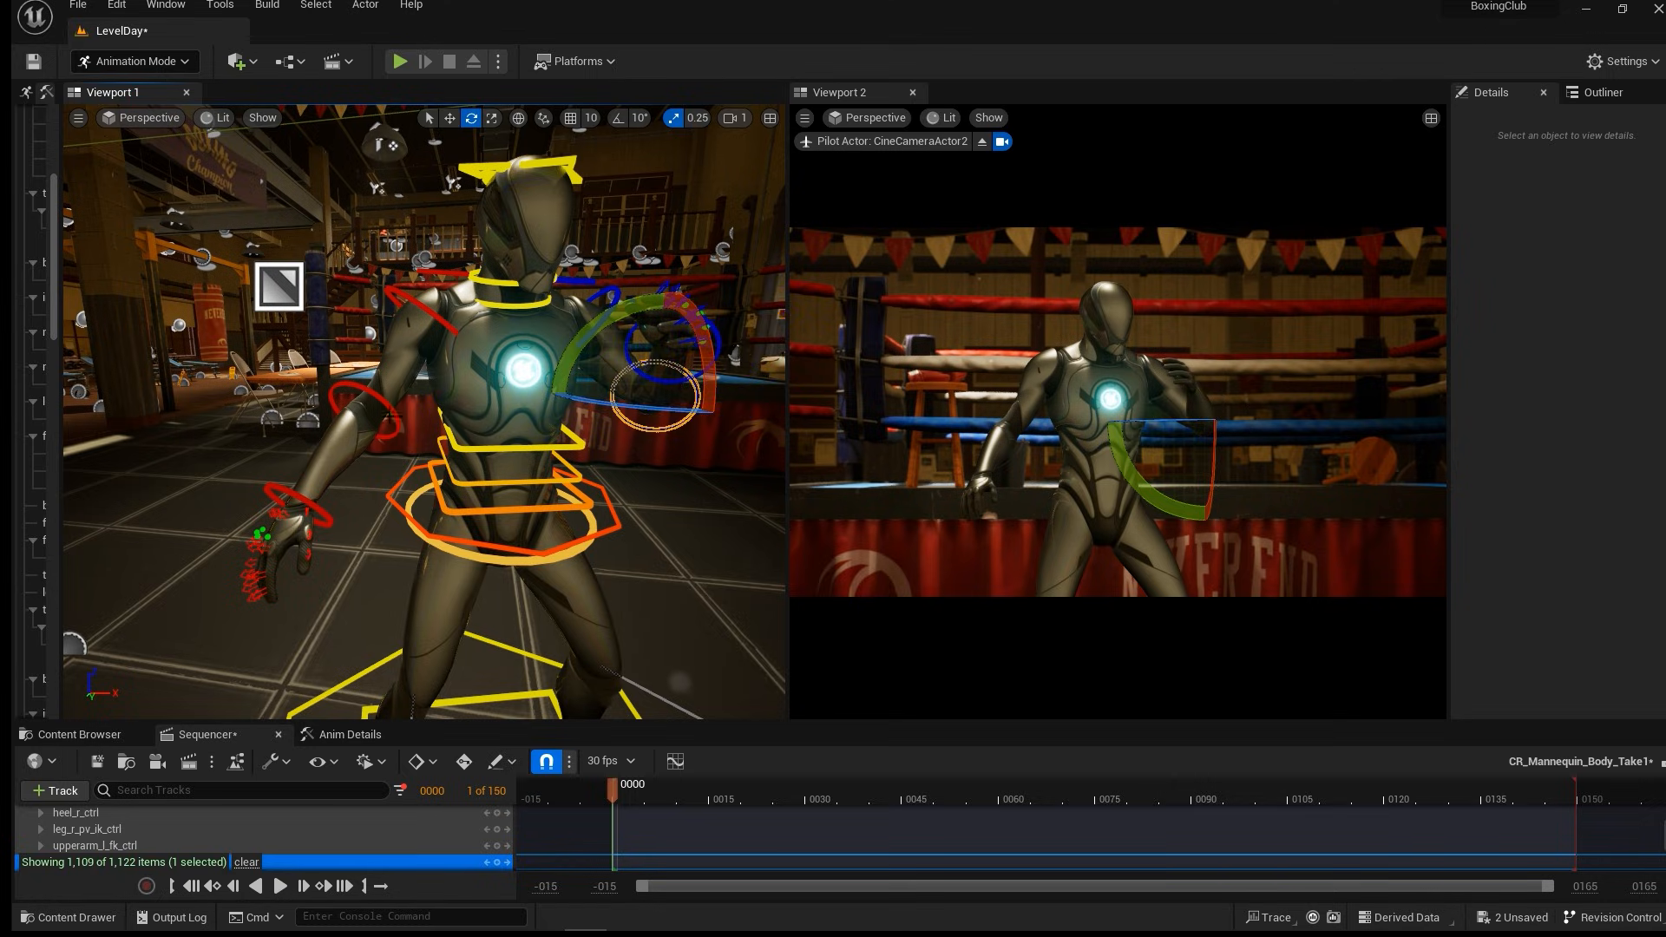
Rotate the right forearm FK control to bend the elbow and raise the right hand in front of the chest.
click(369, 395)
drag(327, 421, 334, 515)
drag(379, 434, 480, 429)
Rotate the right upper arm FK control to lift the elbow and bring the right hand up in front of the chin.
click(406, 296)
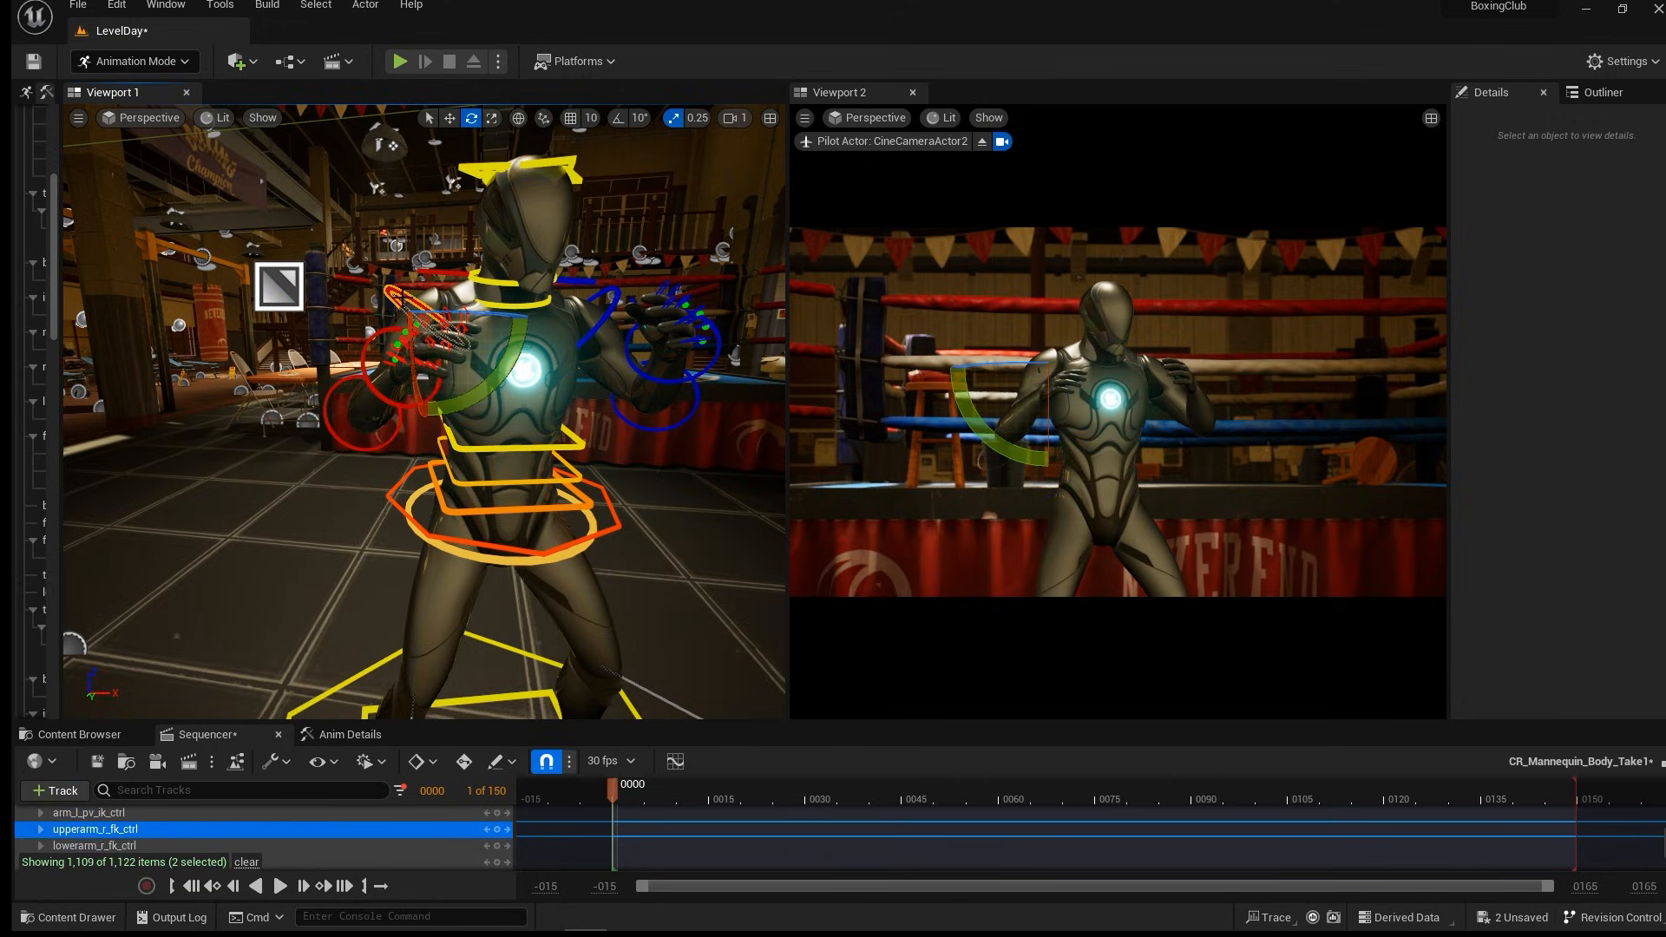
drag(412, 359, 413, 329)
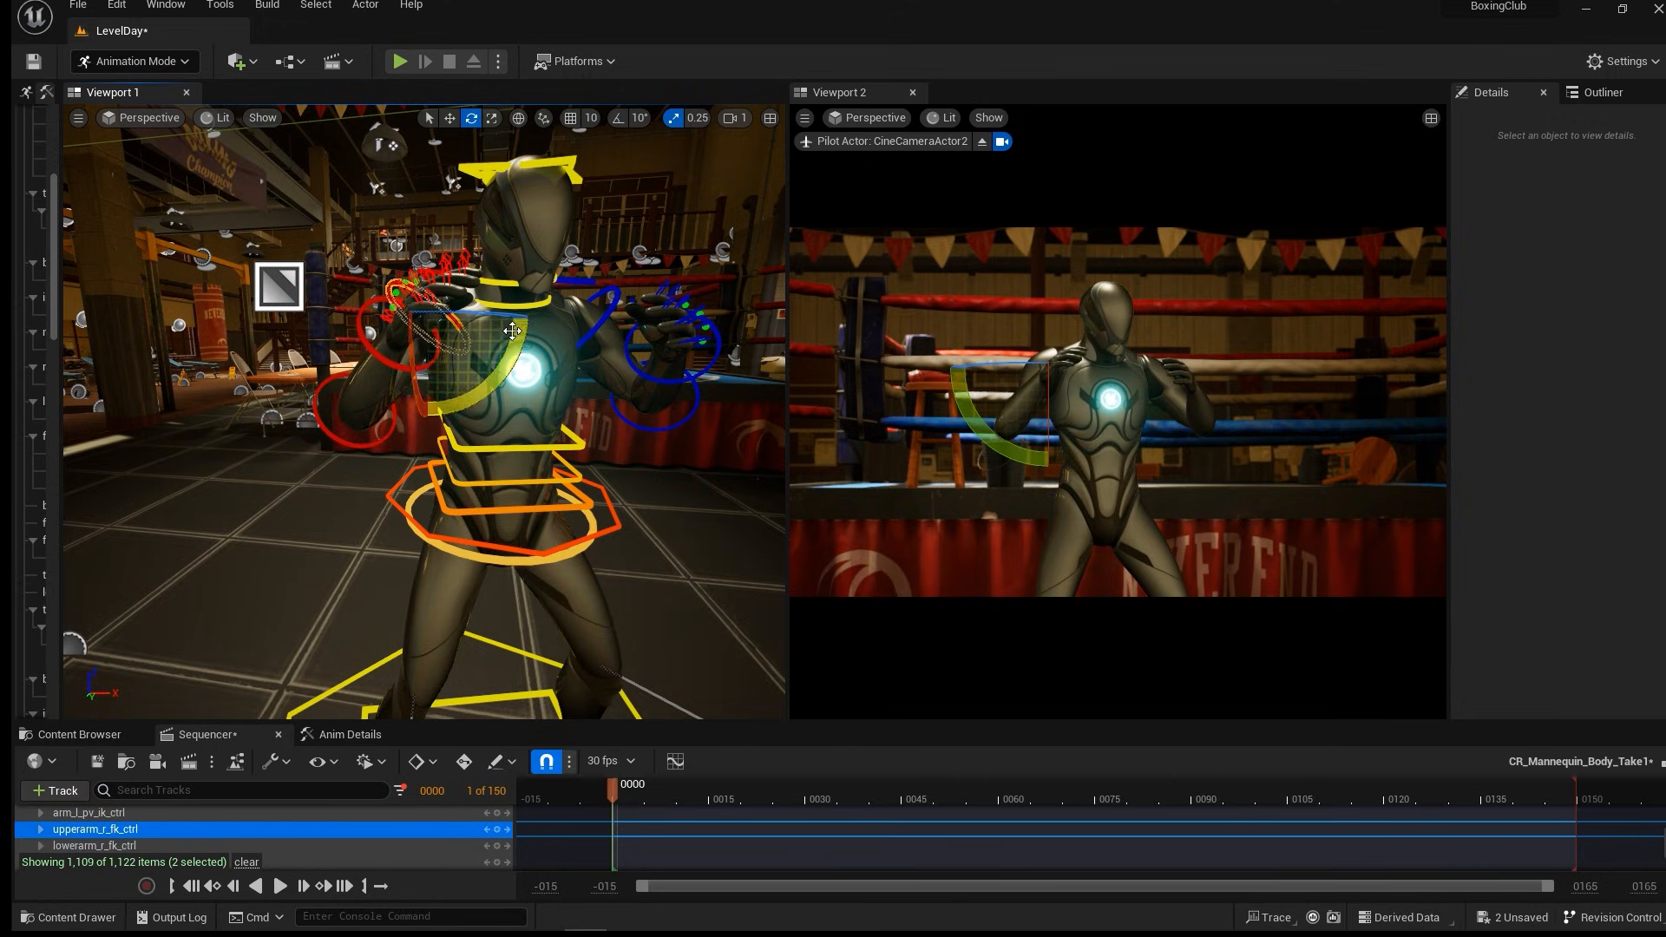
drag(511, 349, 504, 379)
drag(426, 312, 469, 315)
drag(418, 373, 549, 307)
click(510, 335)
click(498, 327)
right_drag(555, 347, 545, 347)
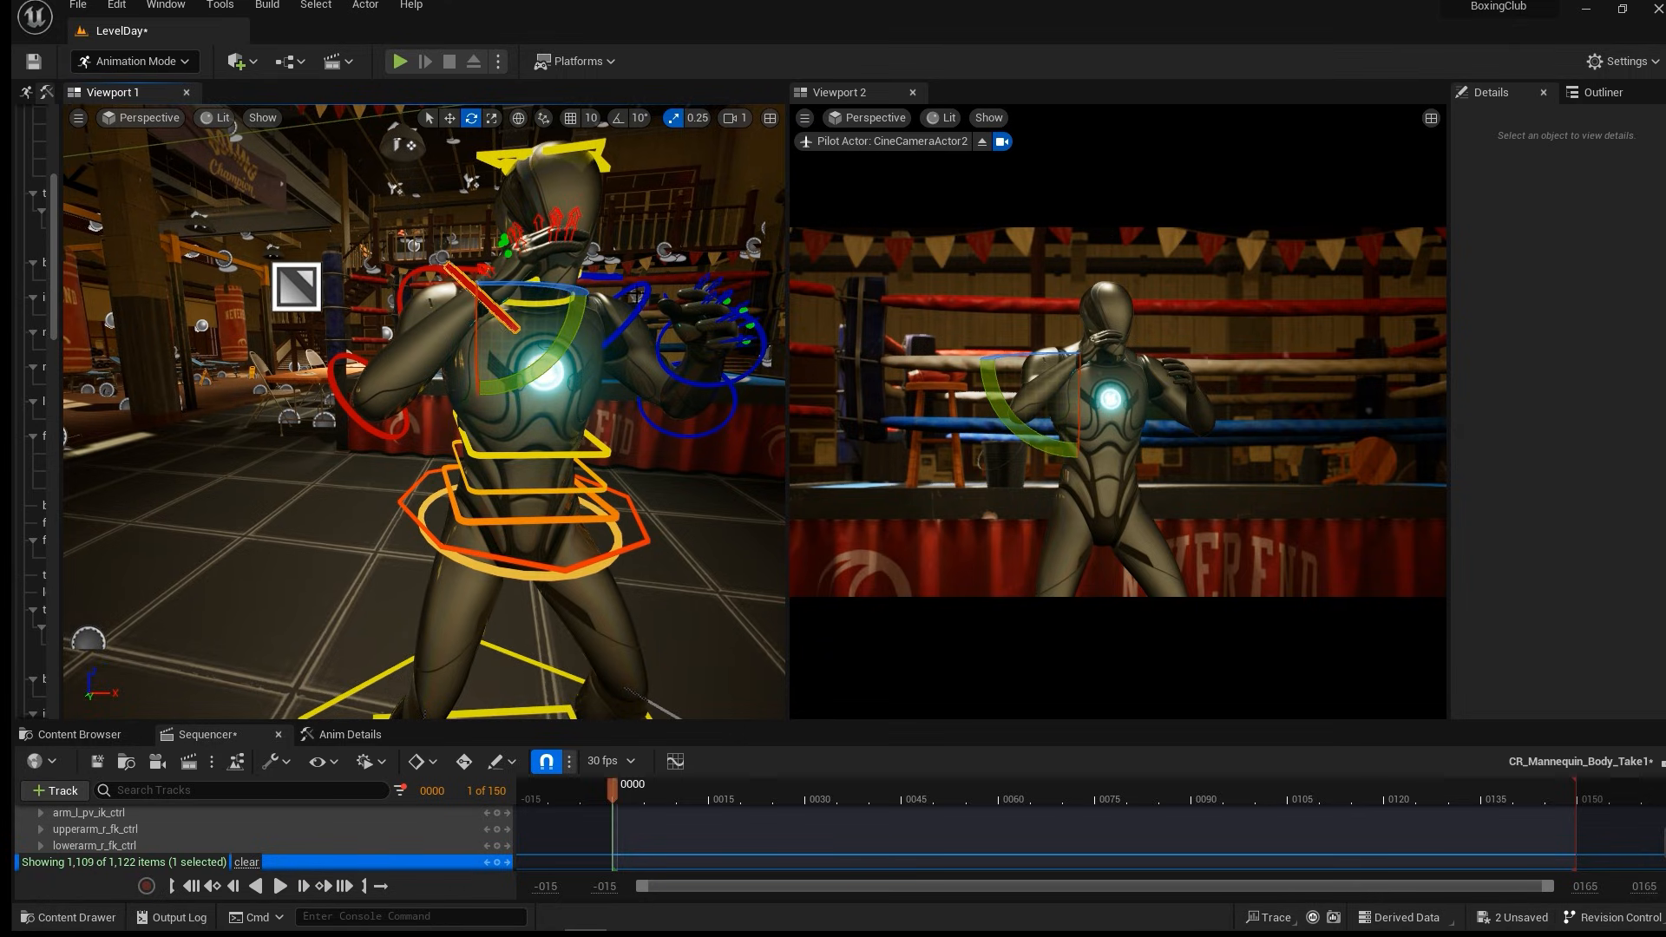
Rotate the left upper arm FK control to refine the left guard, undoing the last excessive rotation.
ctrl+click(596, 323)
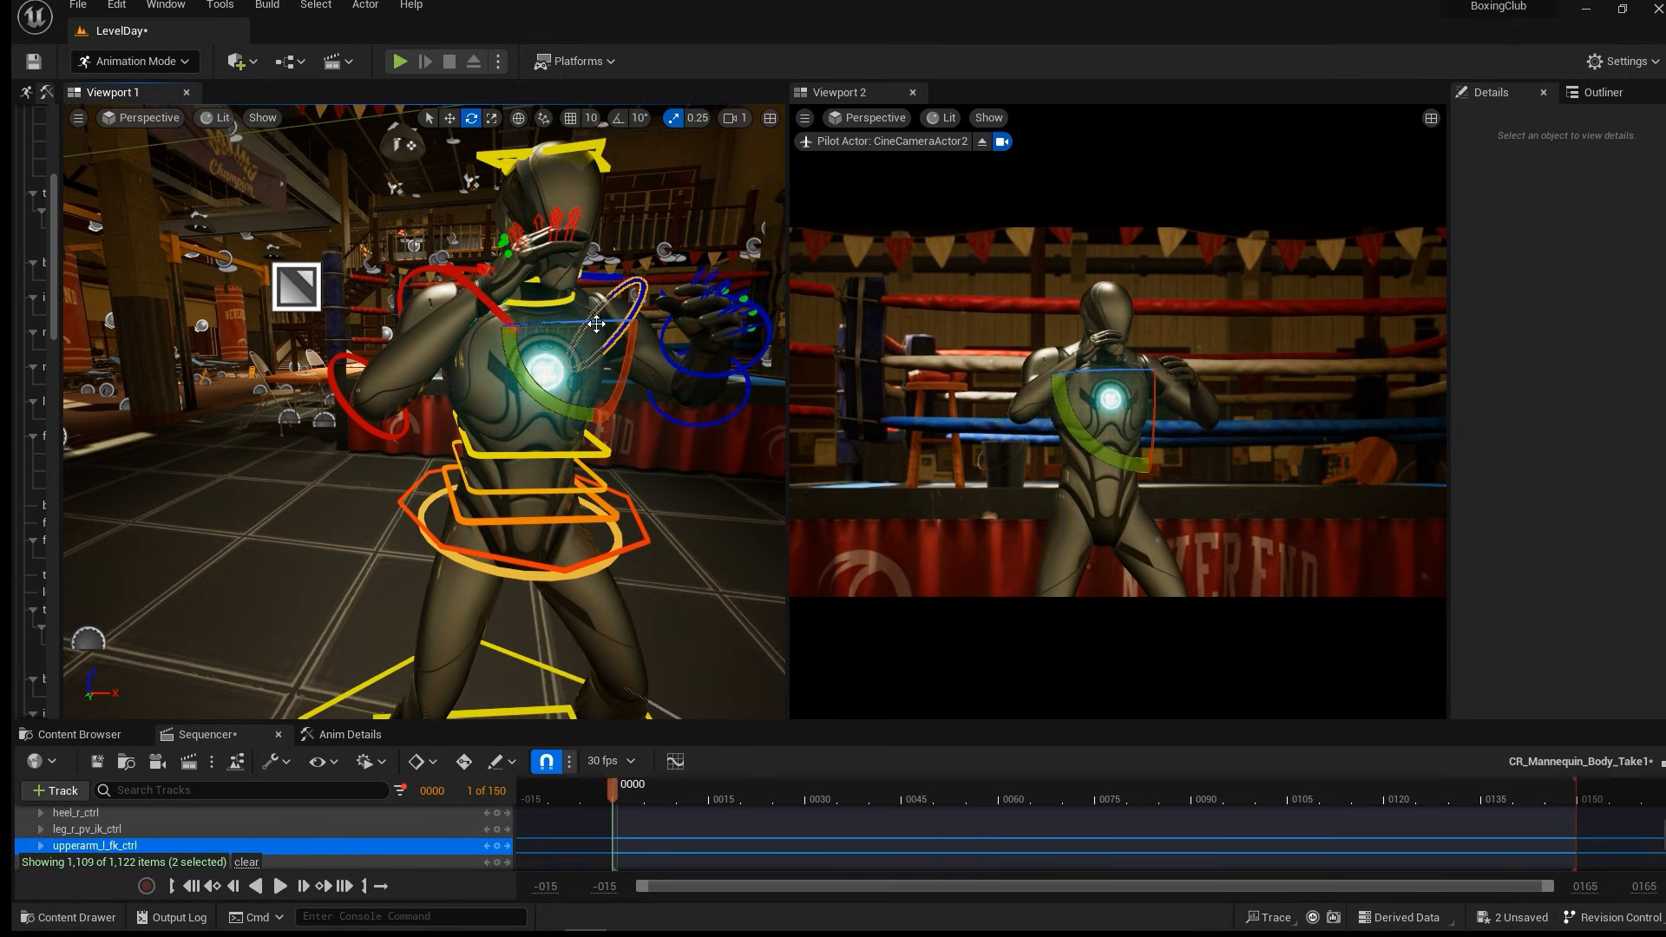
drag(596, 324, 740, 323)
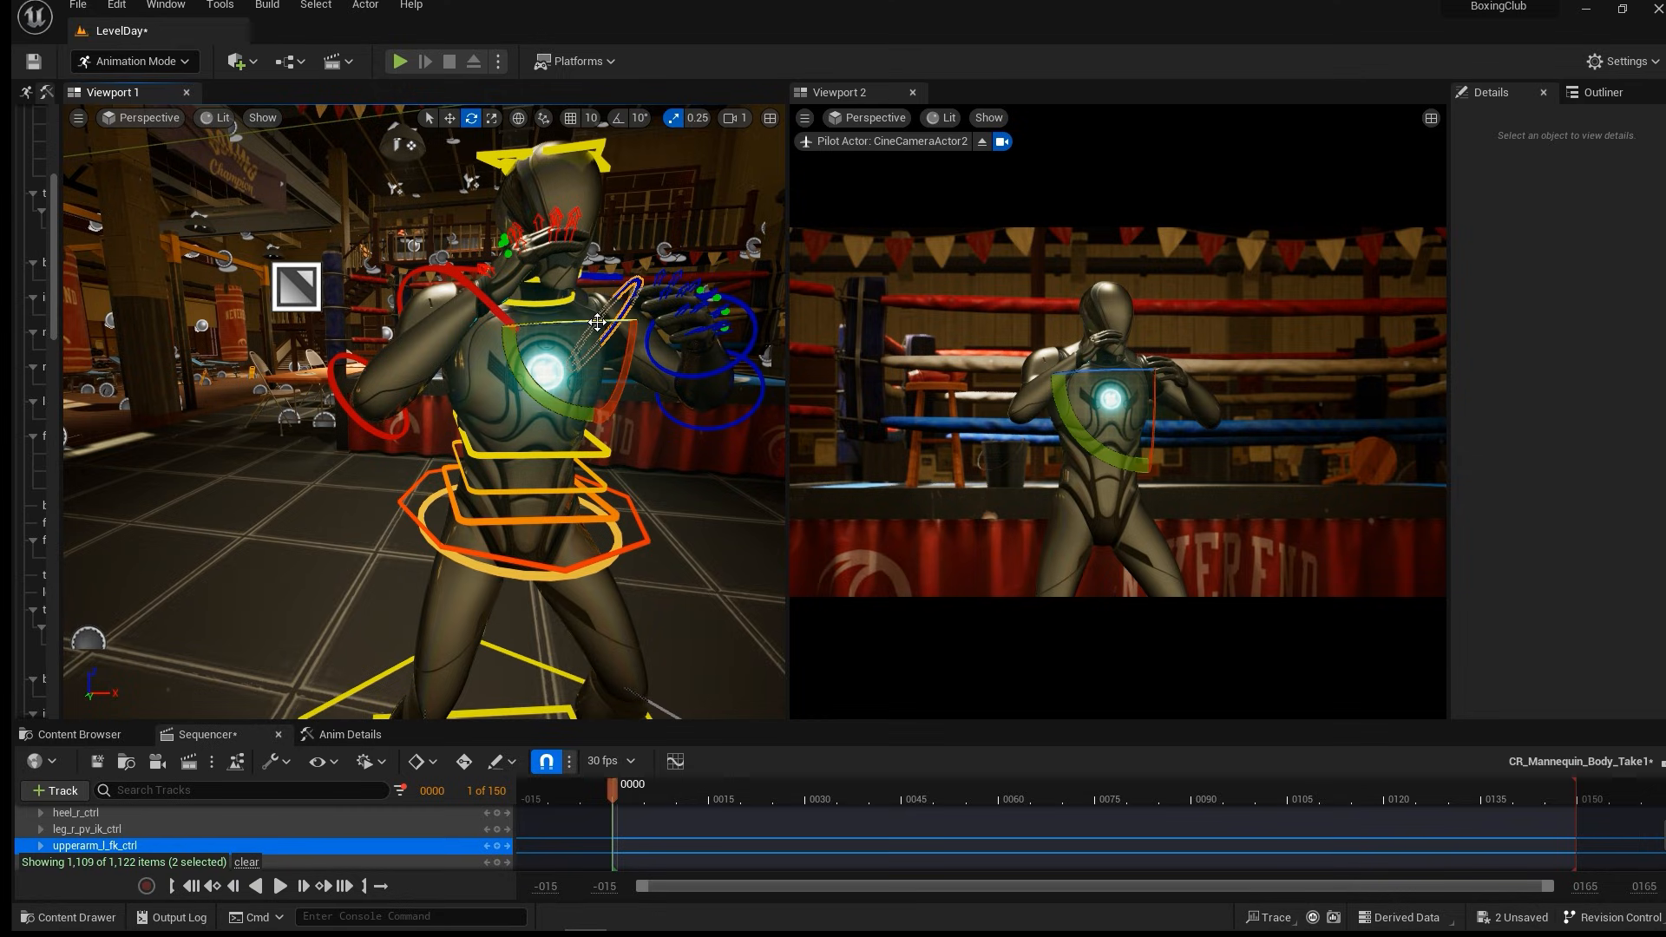
drag(625, 358, 439, 368)
key(ctrl+z)
Rotate the head control from a side view to adjust the head's tilt behind the raised hands.
scroll(460, 216, down, 5)
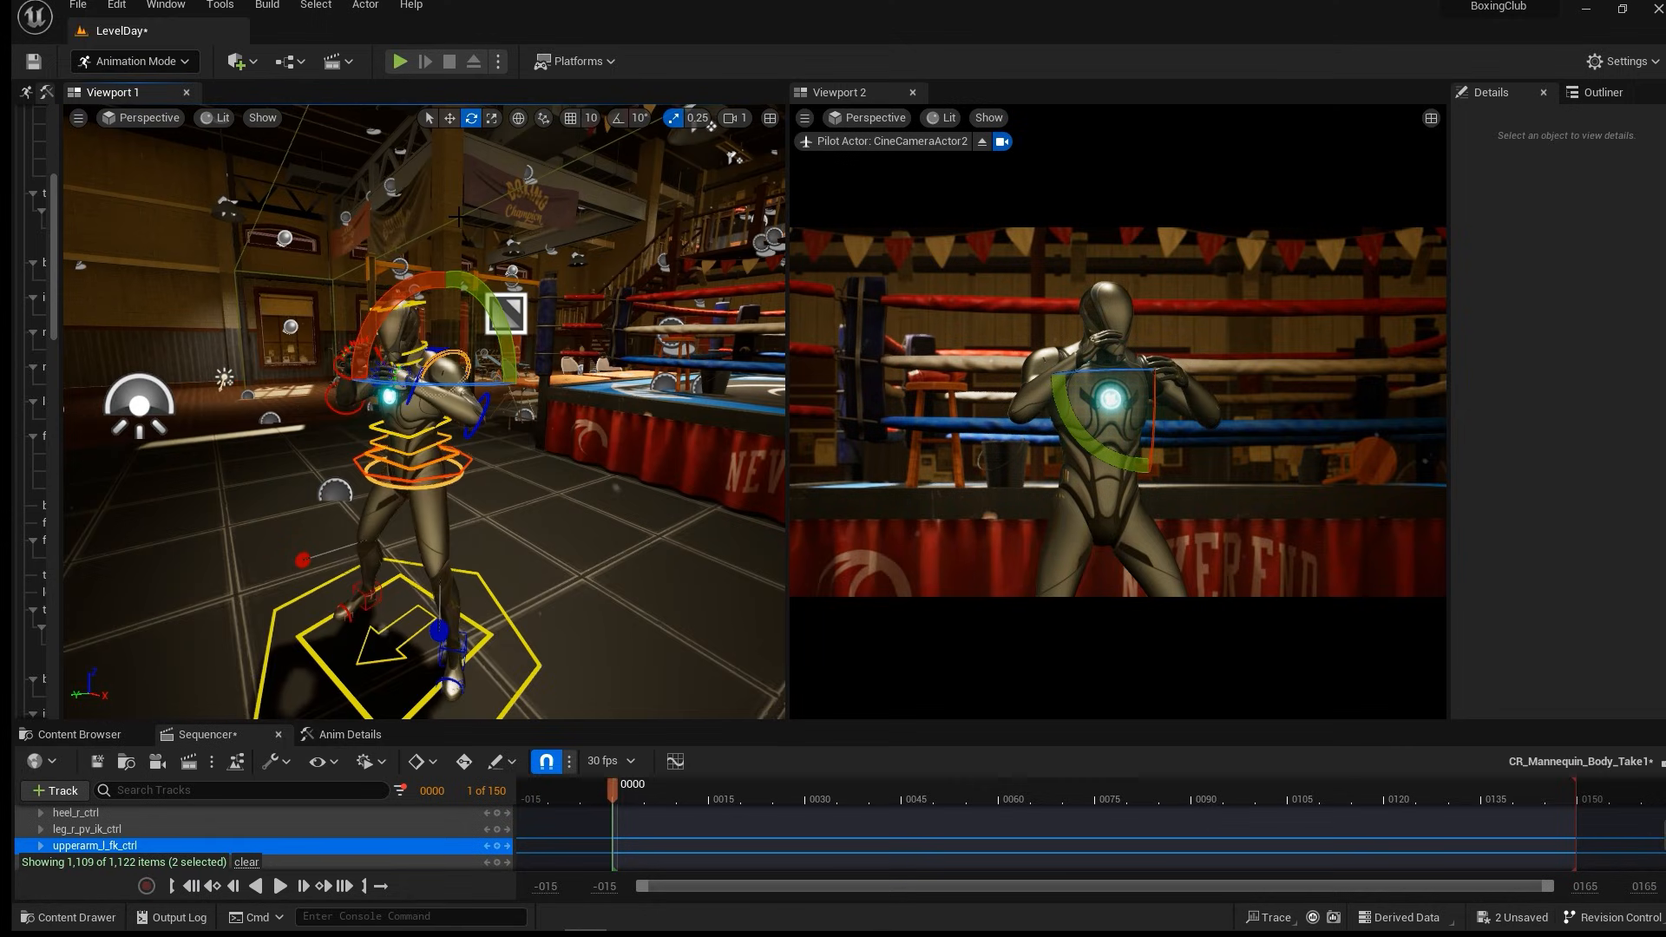
scroll(403, 285, up, 3)
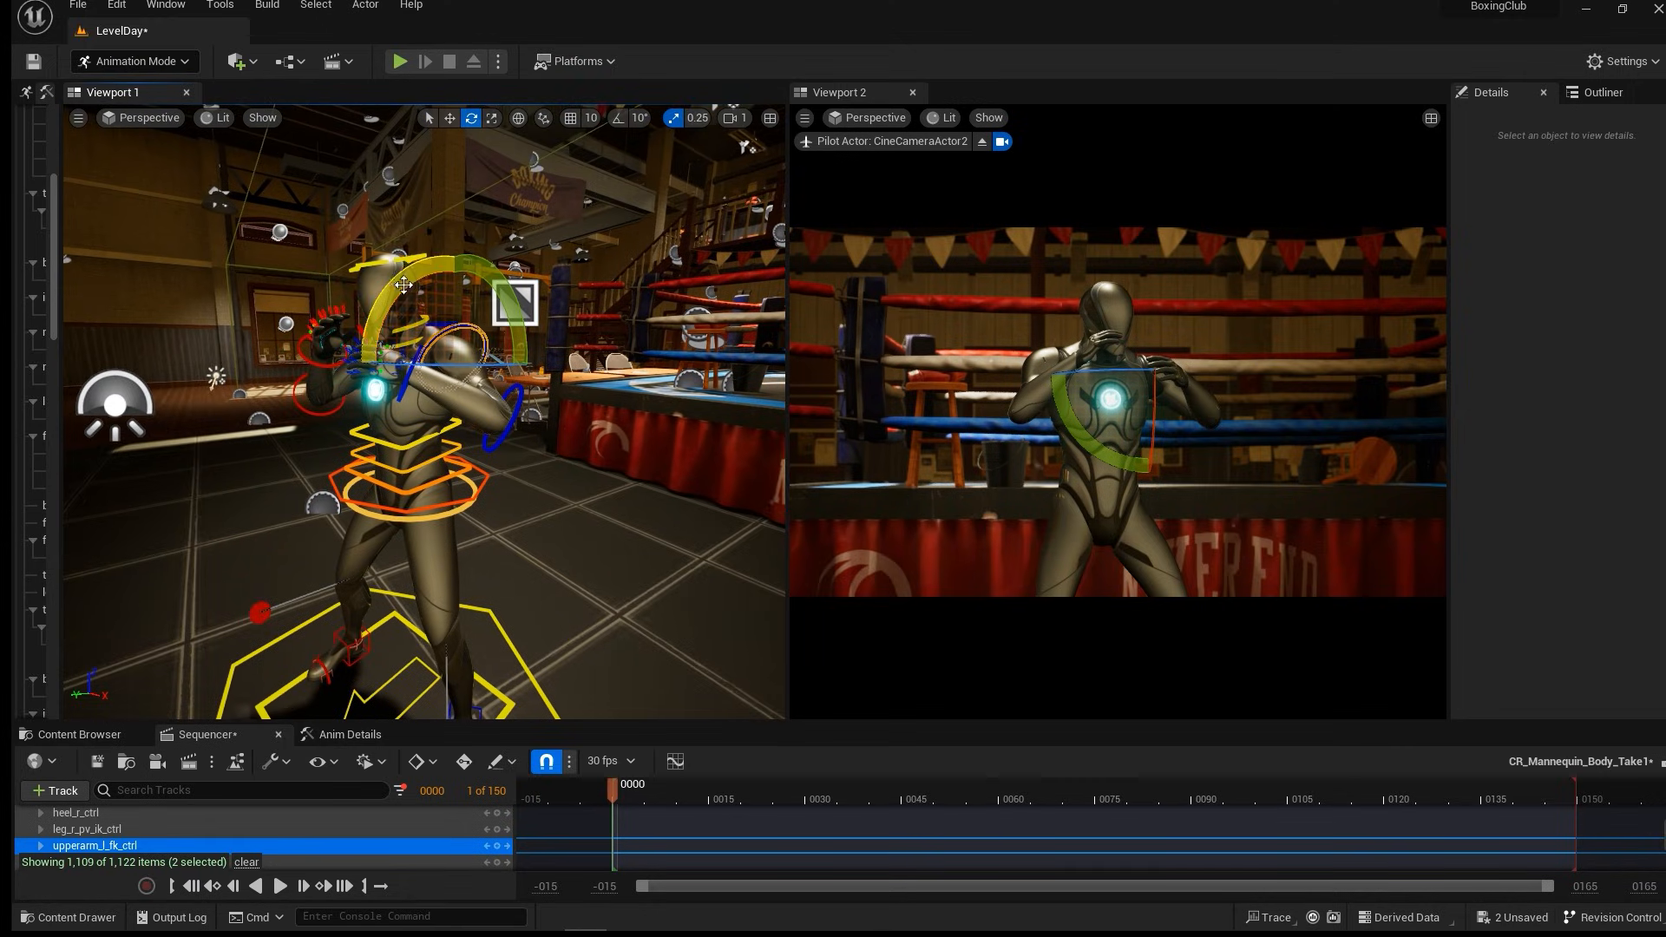
shift+click(397, 271)
drag(381, 303, 387, 298)
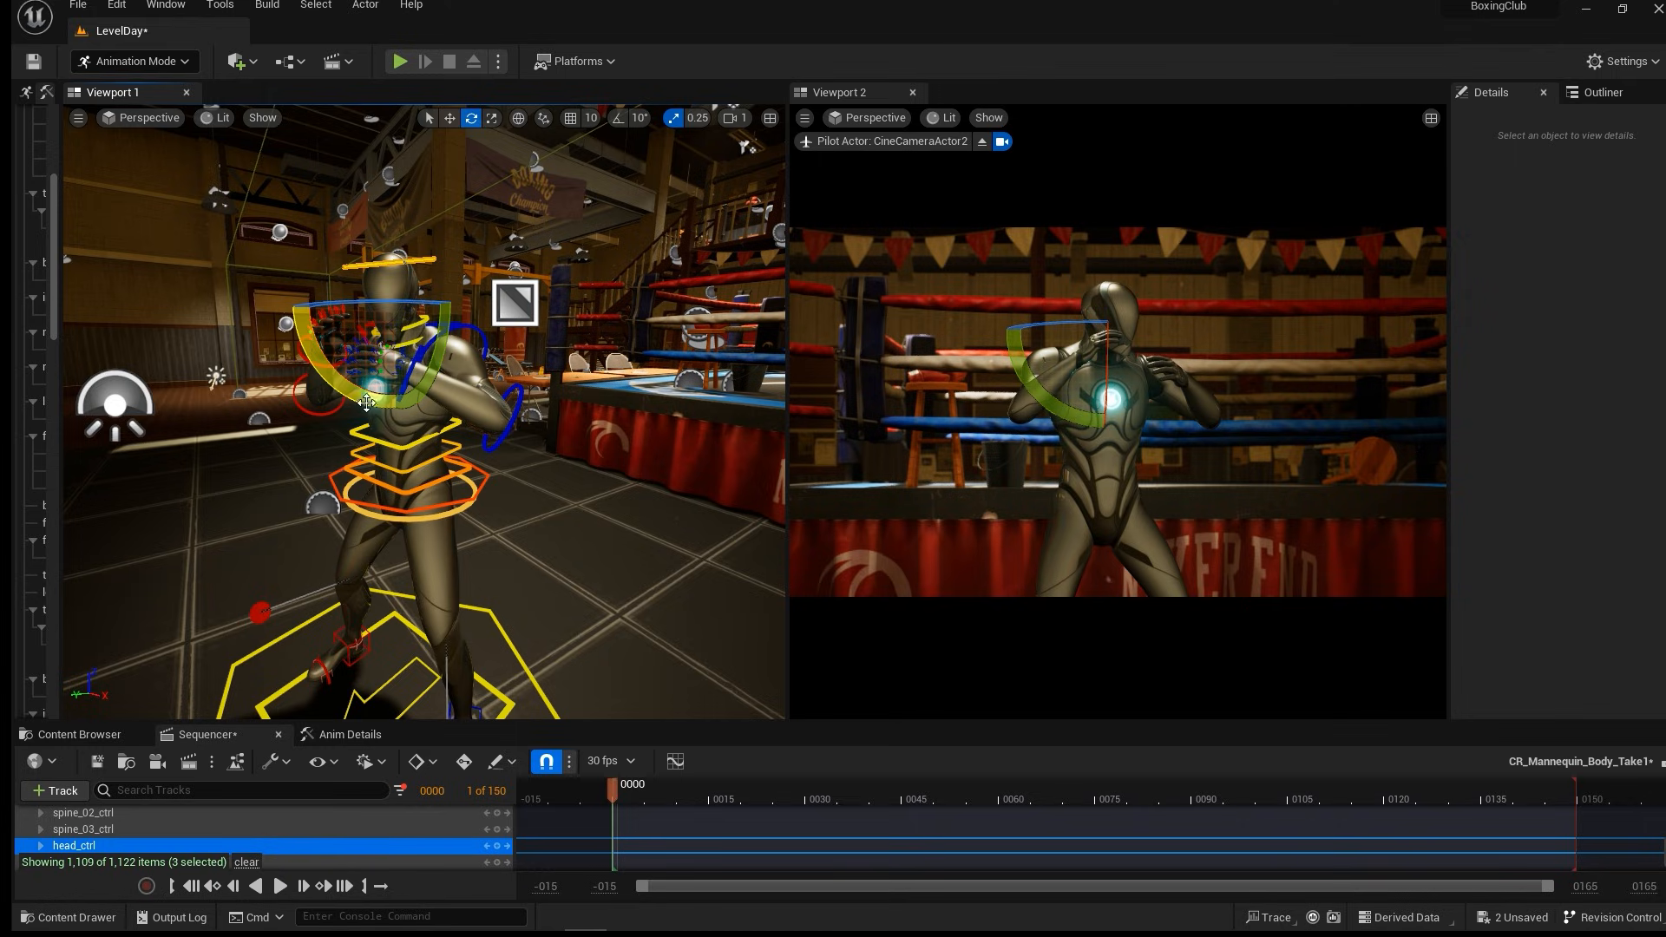
Rotate the selected head controls slightly to refine the head's tilt and turn behind the raised guard.
drag(375, 400, 439, 364)
drag(382, 302, 393, 302)
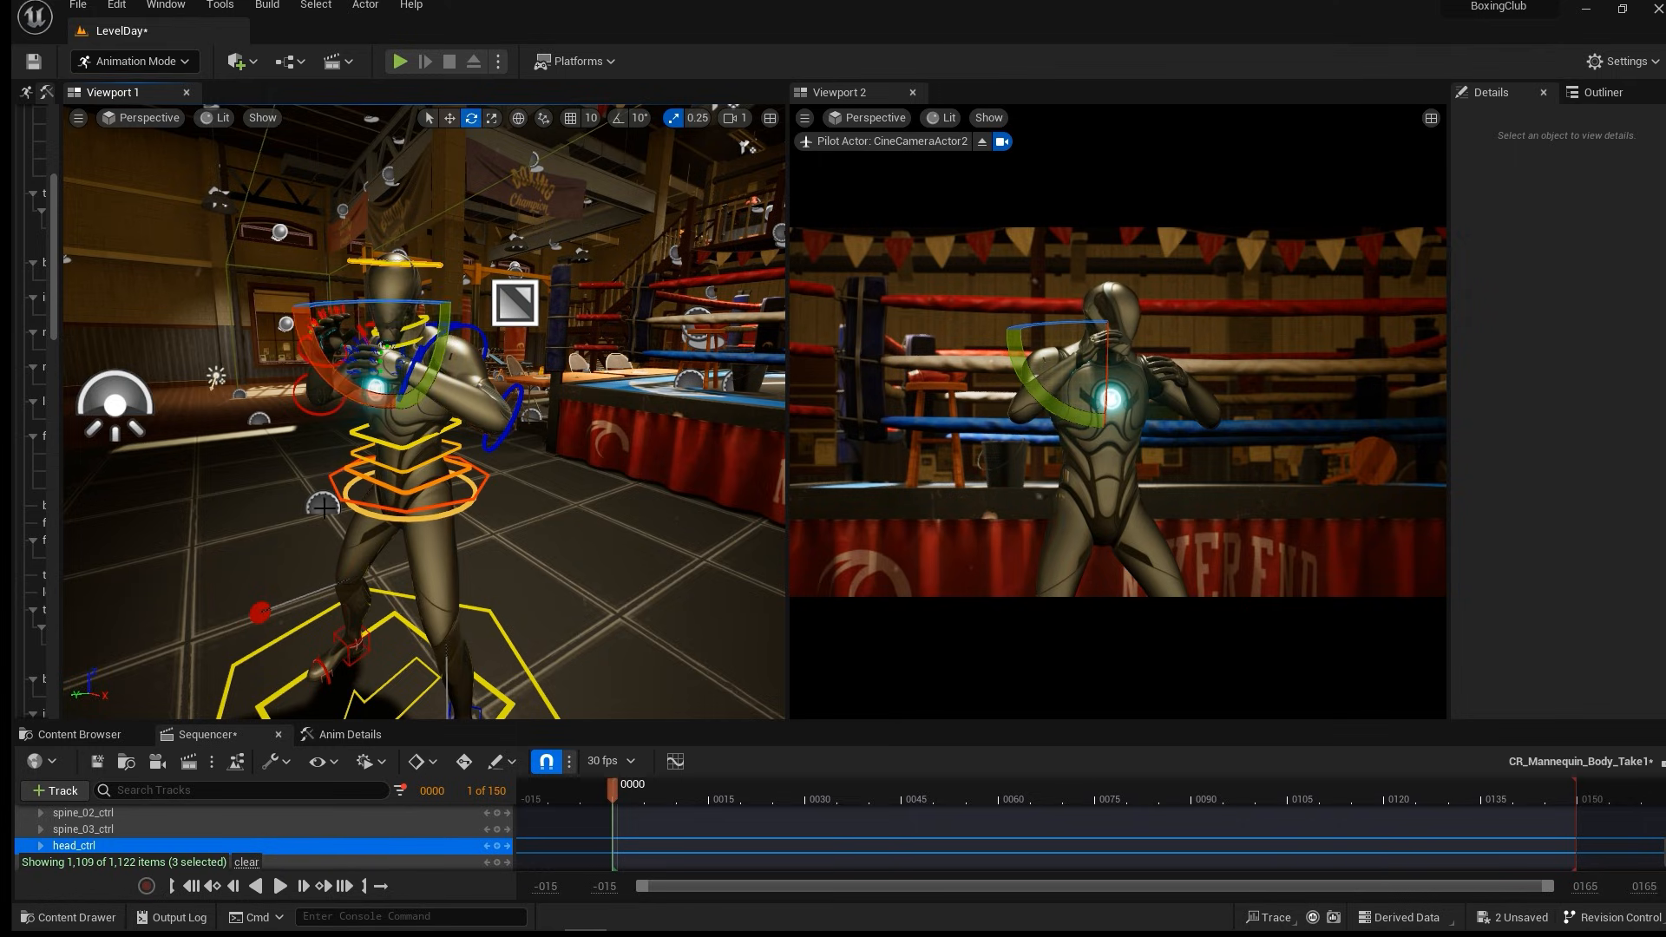
Widen the stance by moving the right foot IK control and the left foot IK control outward.
alt+drag(324, 507, 464, 574)
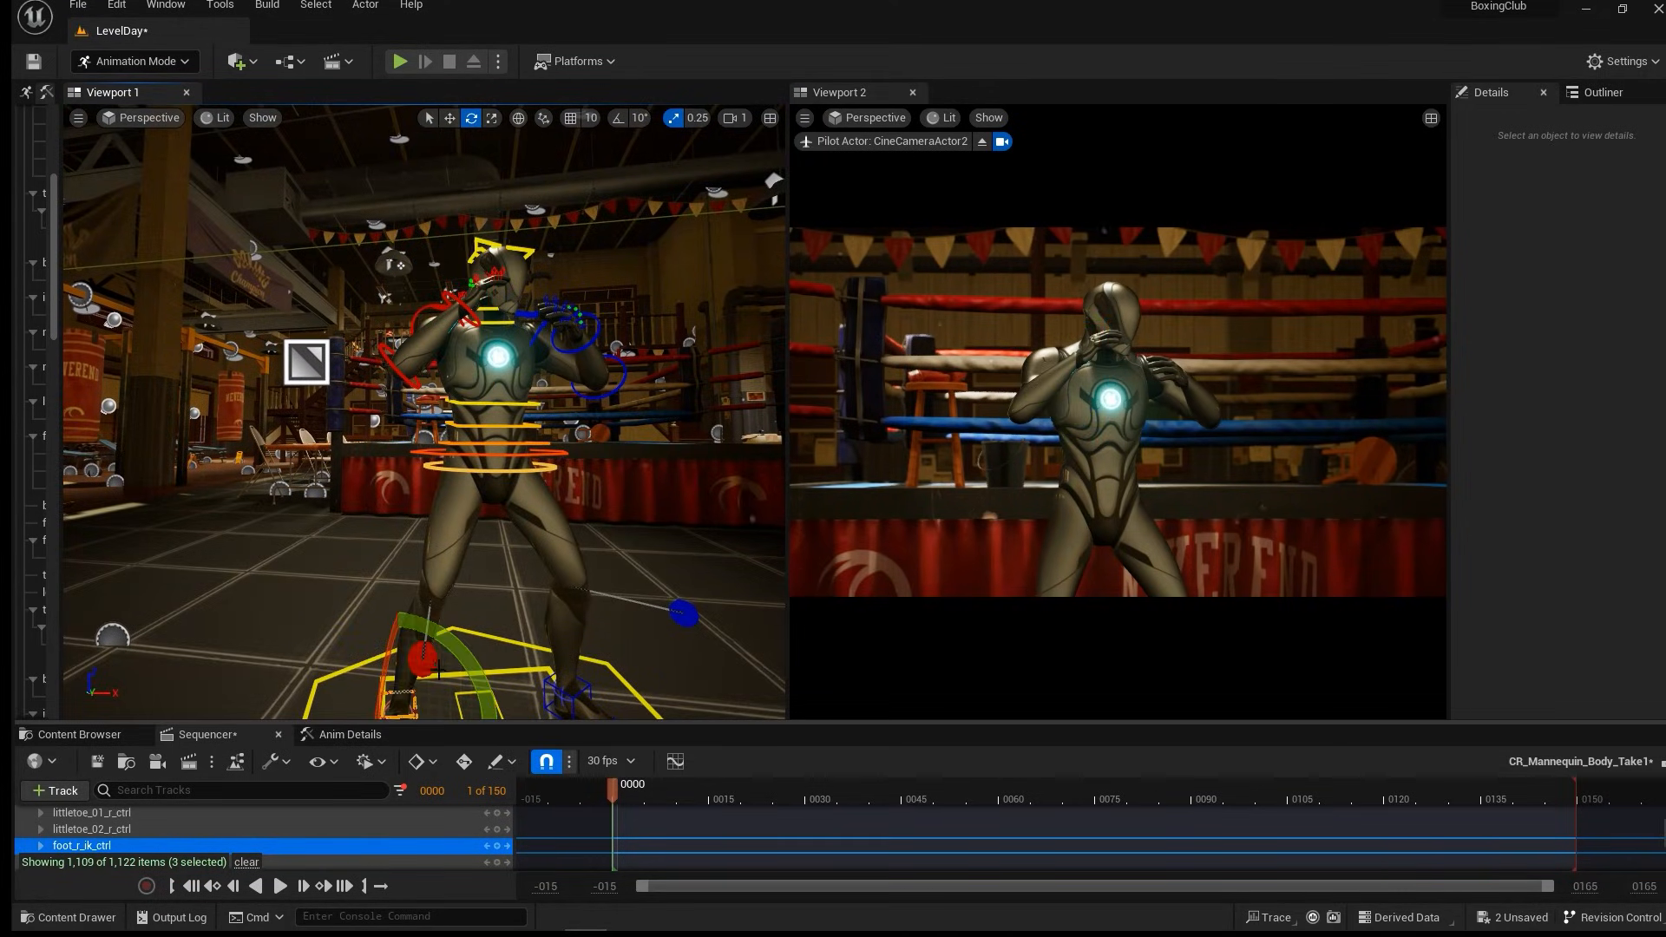
key(w)
middle_drag(441, 636, 456, 699)
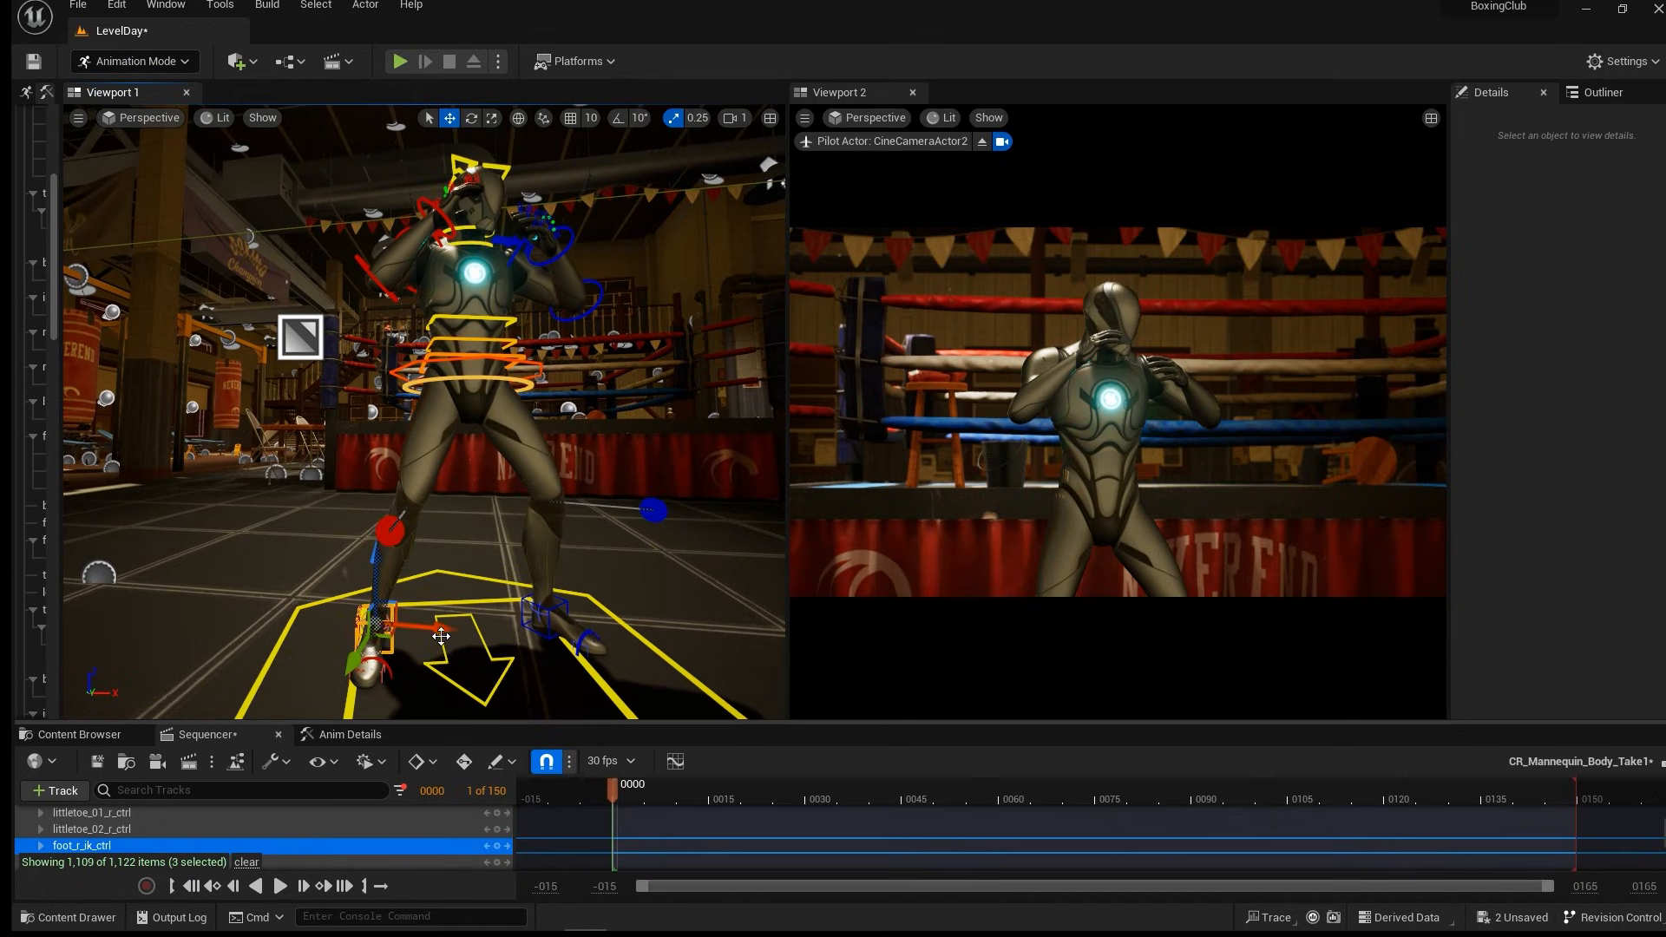
drag(441, 636, 416, 631)
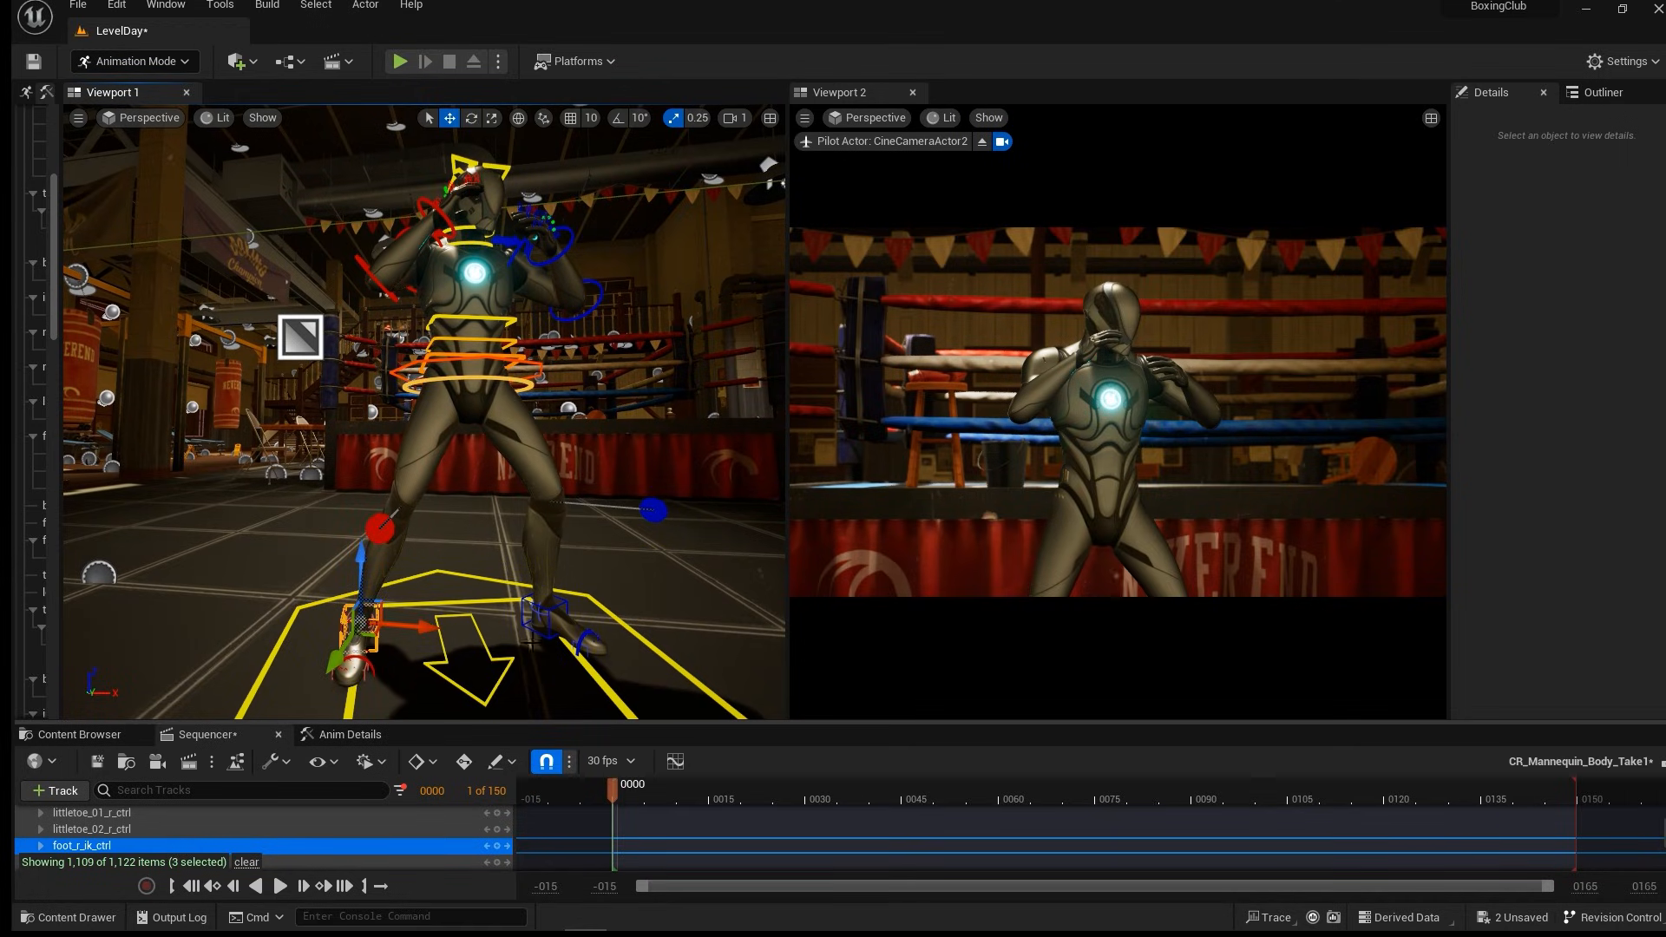
click(545, 618)
drag(596, 611, 624, 615)
Lower the body control slightly from a side view to bend the knees and drop the hips.
alt+drag(623, 614, 368, 610)
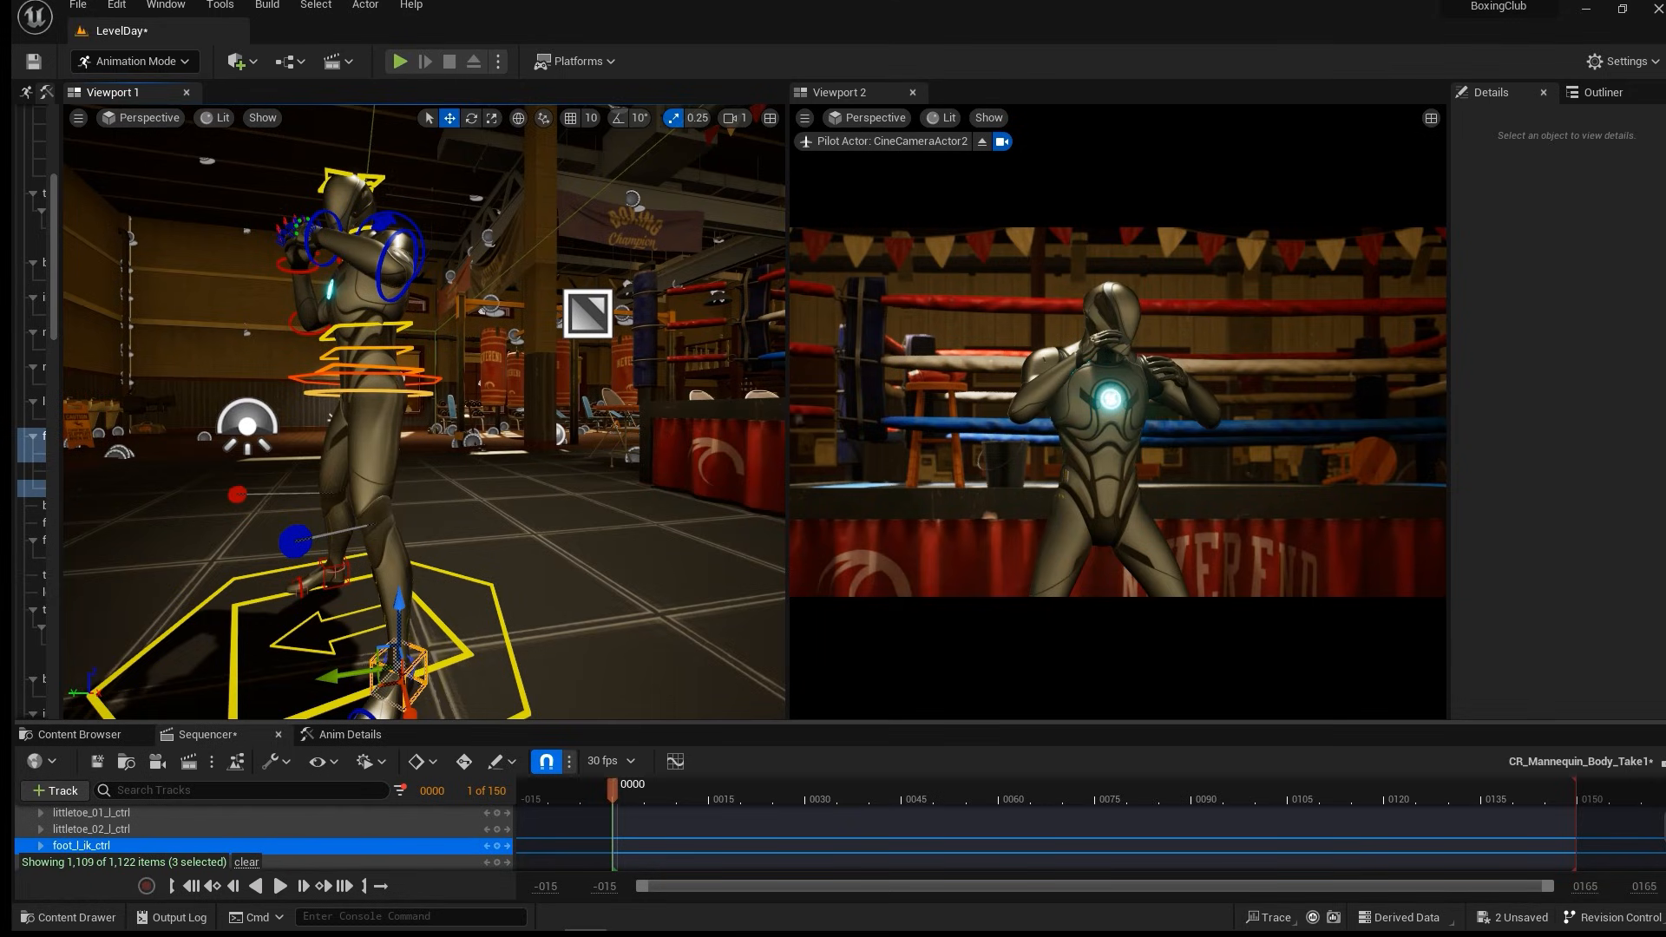
click(415, 371)
click(437, 379)
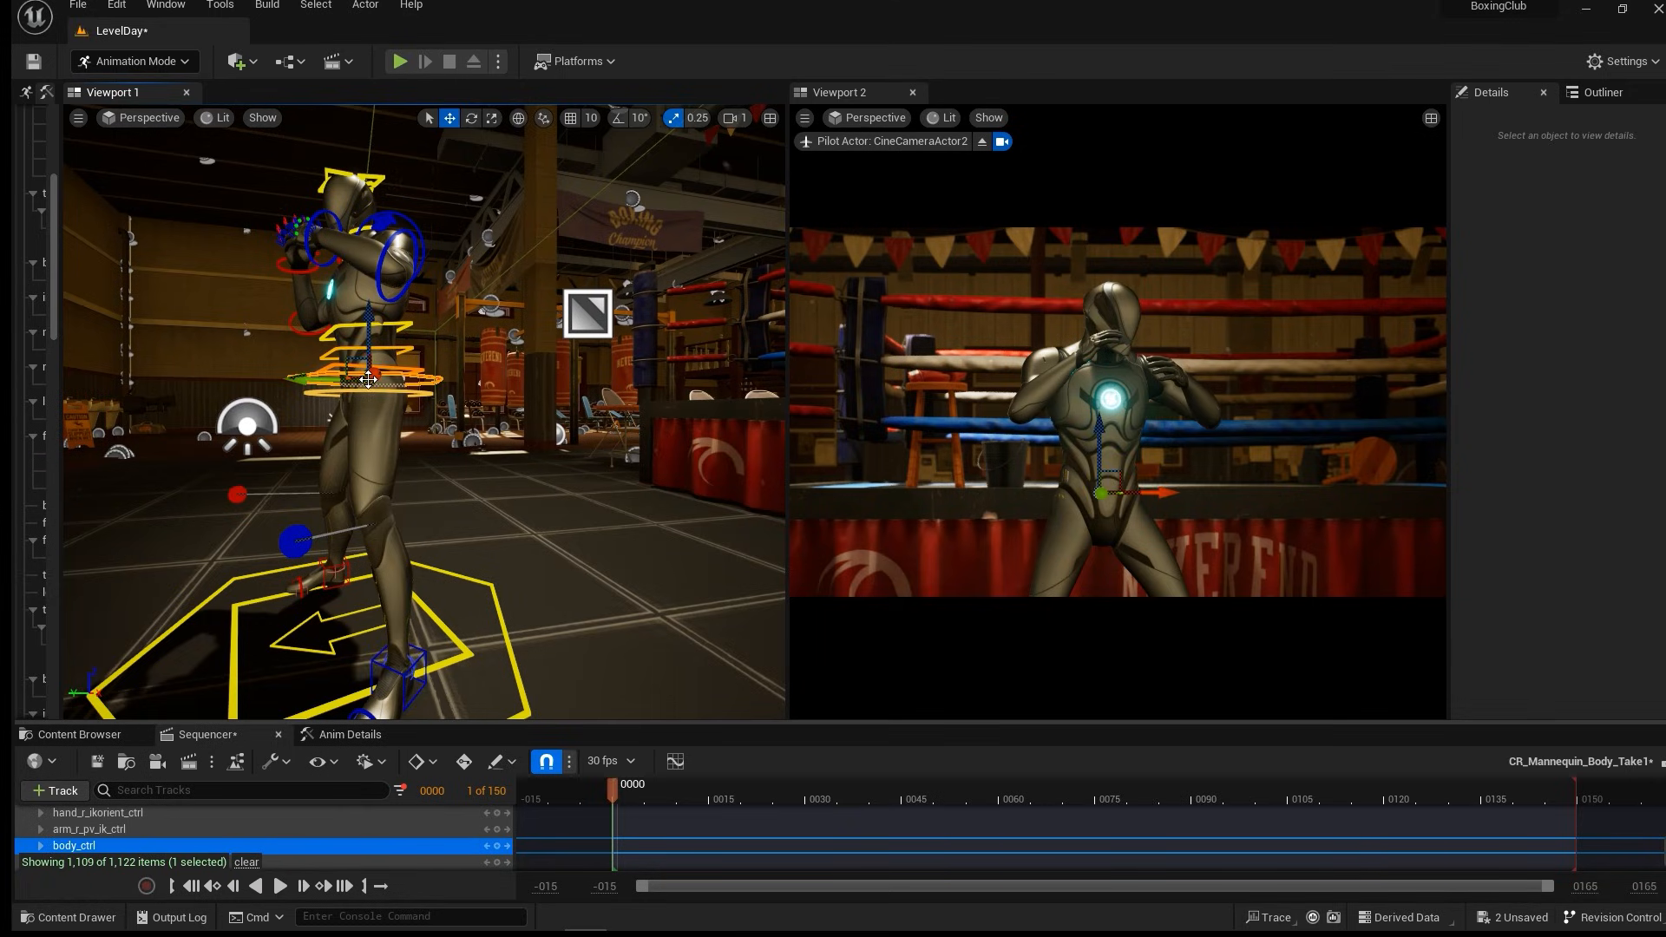
mouse_move(360, 313)
alt+mouse_down()
mouse_move(365, 298)
mouse_move(374, 329)
alt+mouse_up()
Rotate the three right index finger controls (index_01 to index_03) together to curl the finger toward a fist.
alt+drag(385, 412, 516, 410)
alt+right_drag(425, 412, 521, 411)
alt+middle_drag(425, 411, 374, 382)
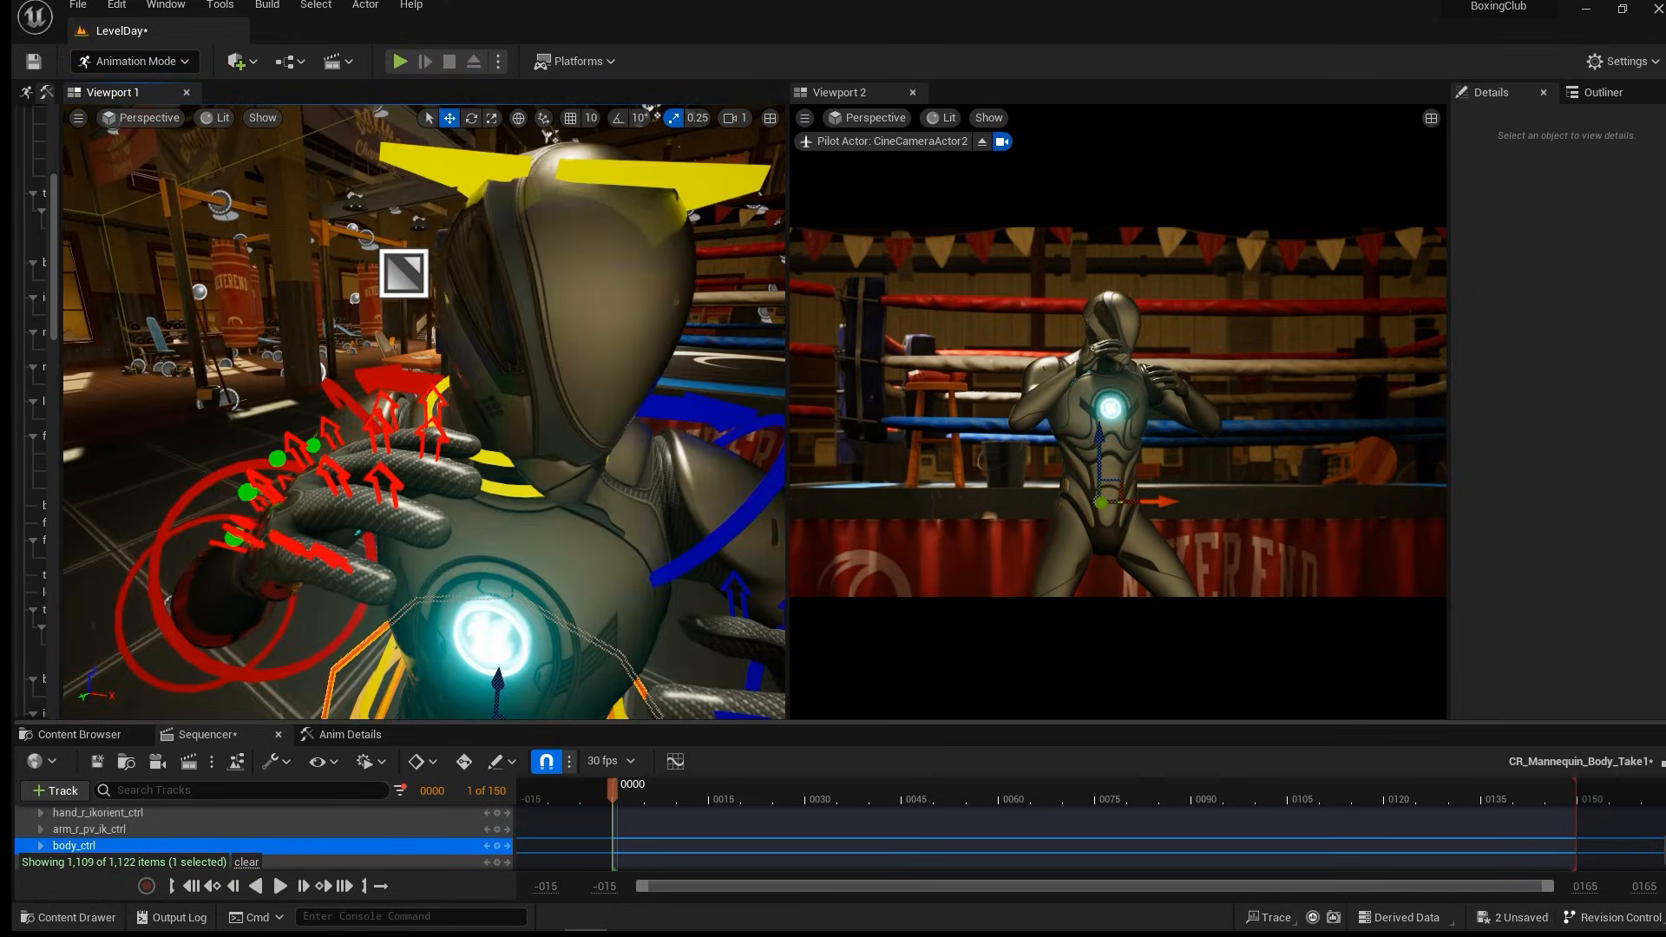
double_click(330, 432)
alt+drag(330, 431, 278, 621)
key(e)
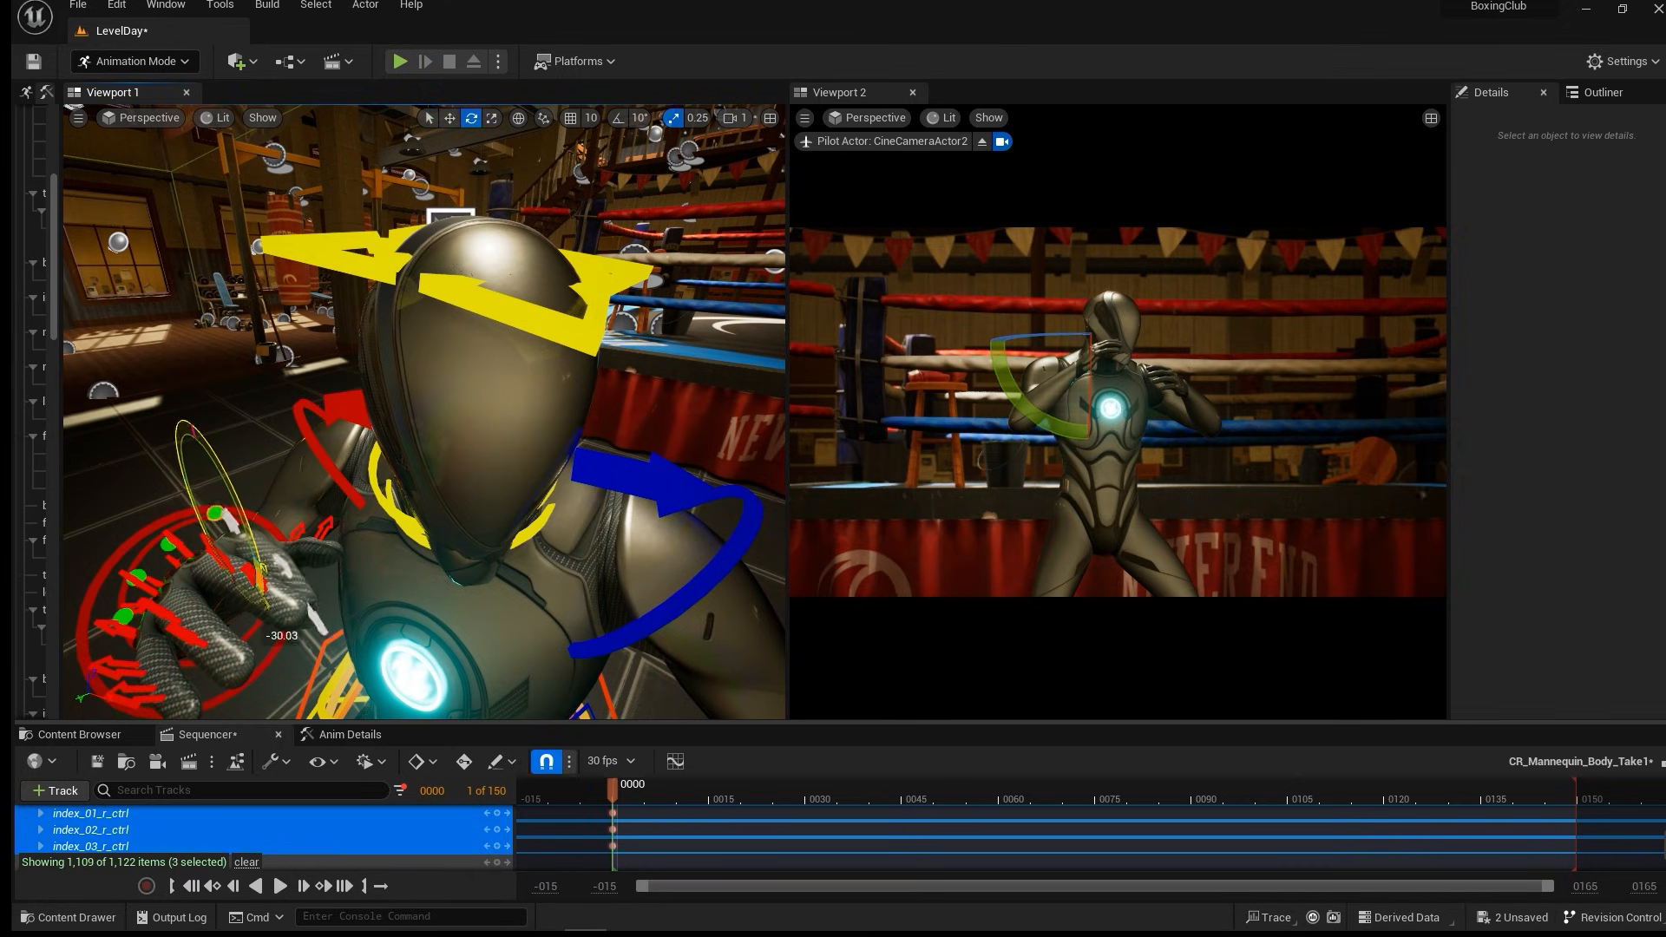
alt+drag(261, 439, 258, 396)
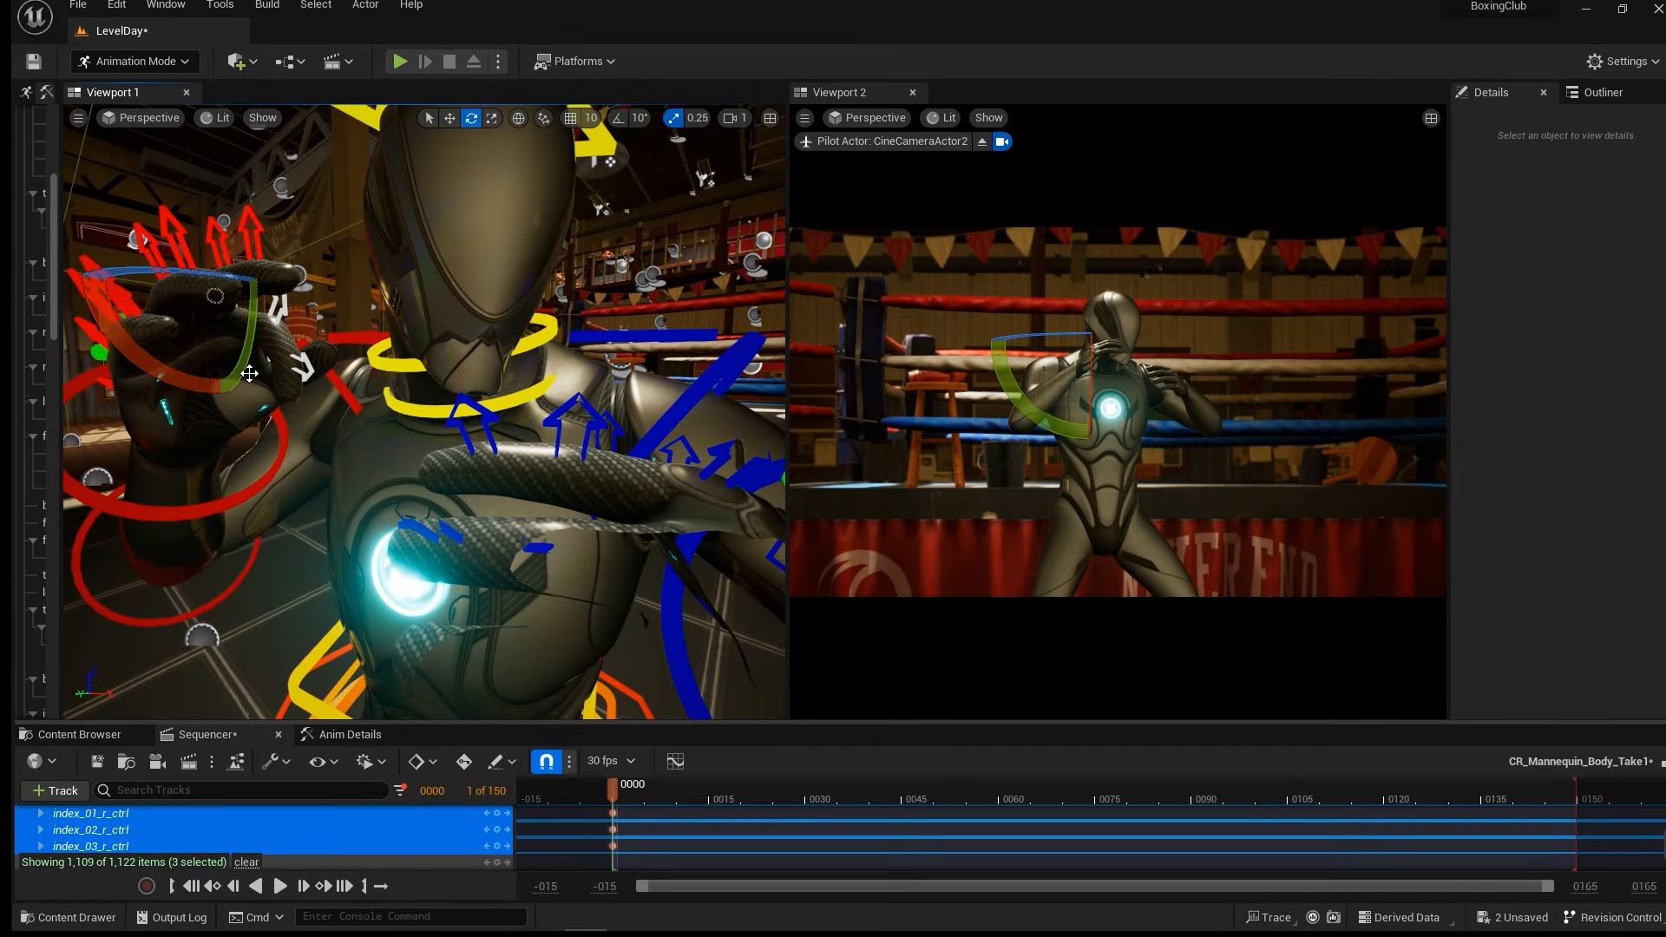
drag(253, 309, 258, 378)
Select all the middle, ring and pinky finger controls of the right hand together.
key(w)
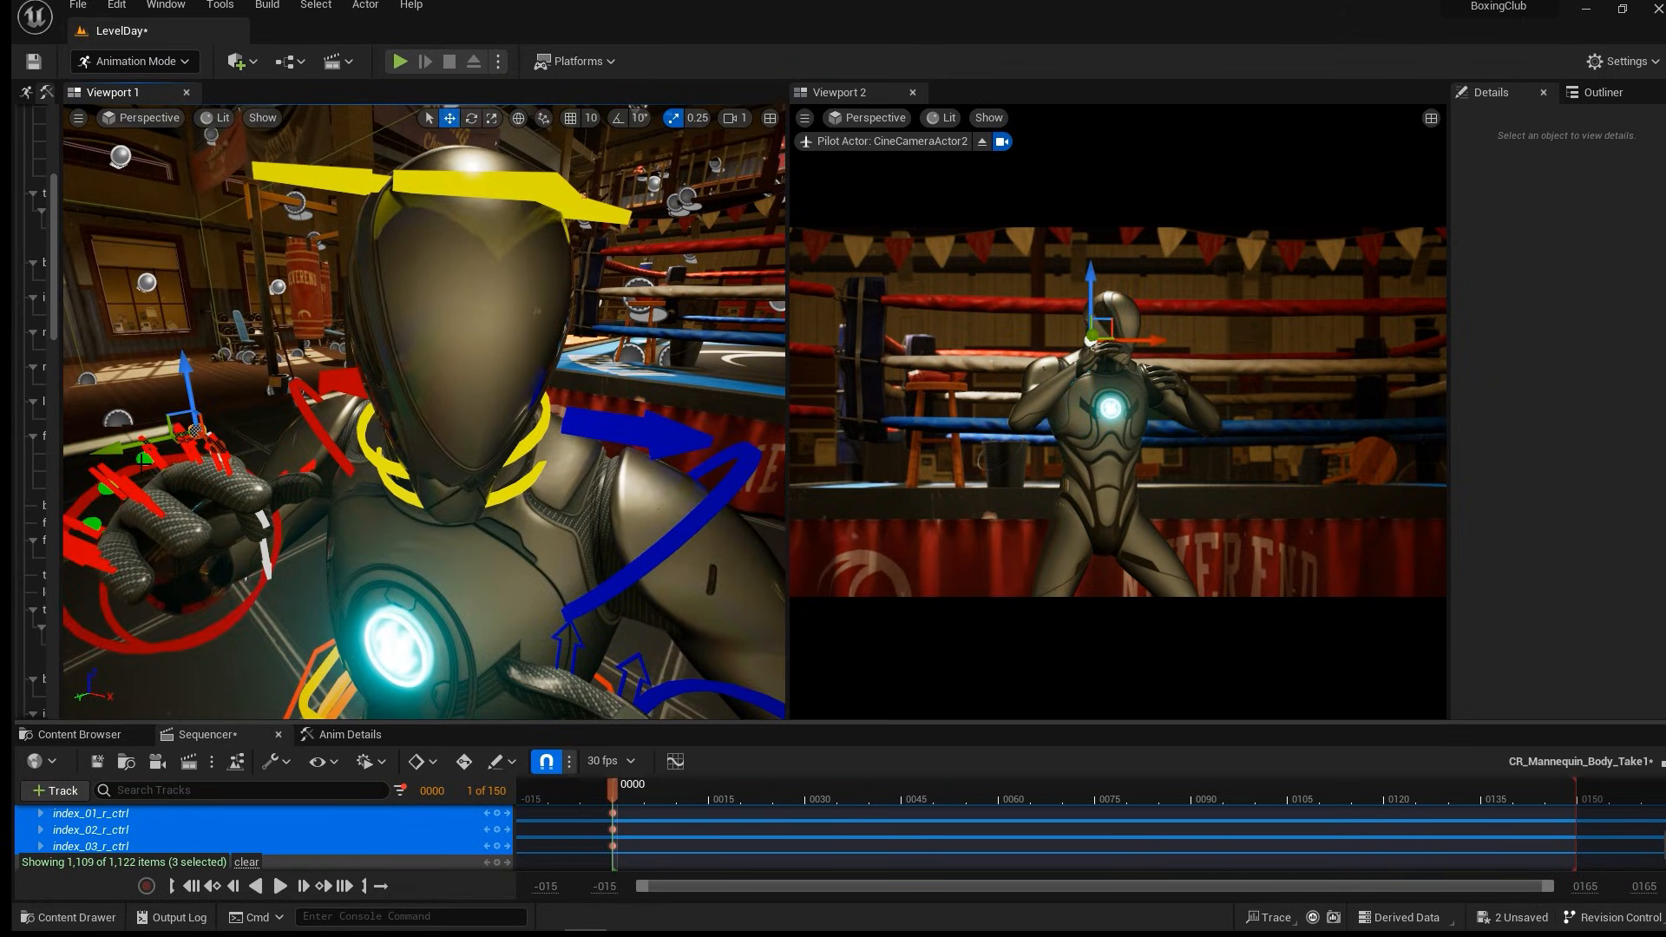
click(143, 461)
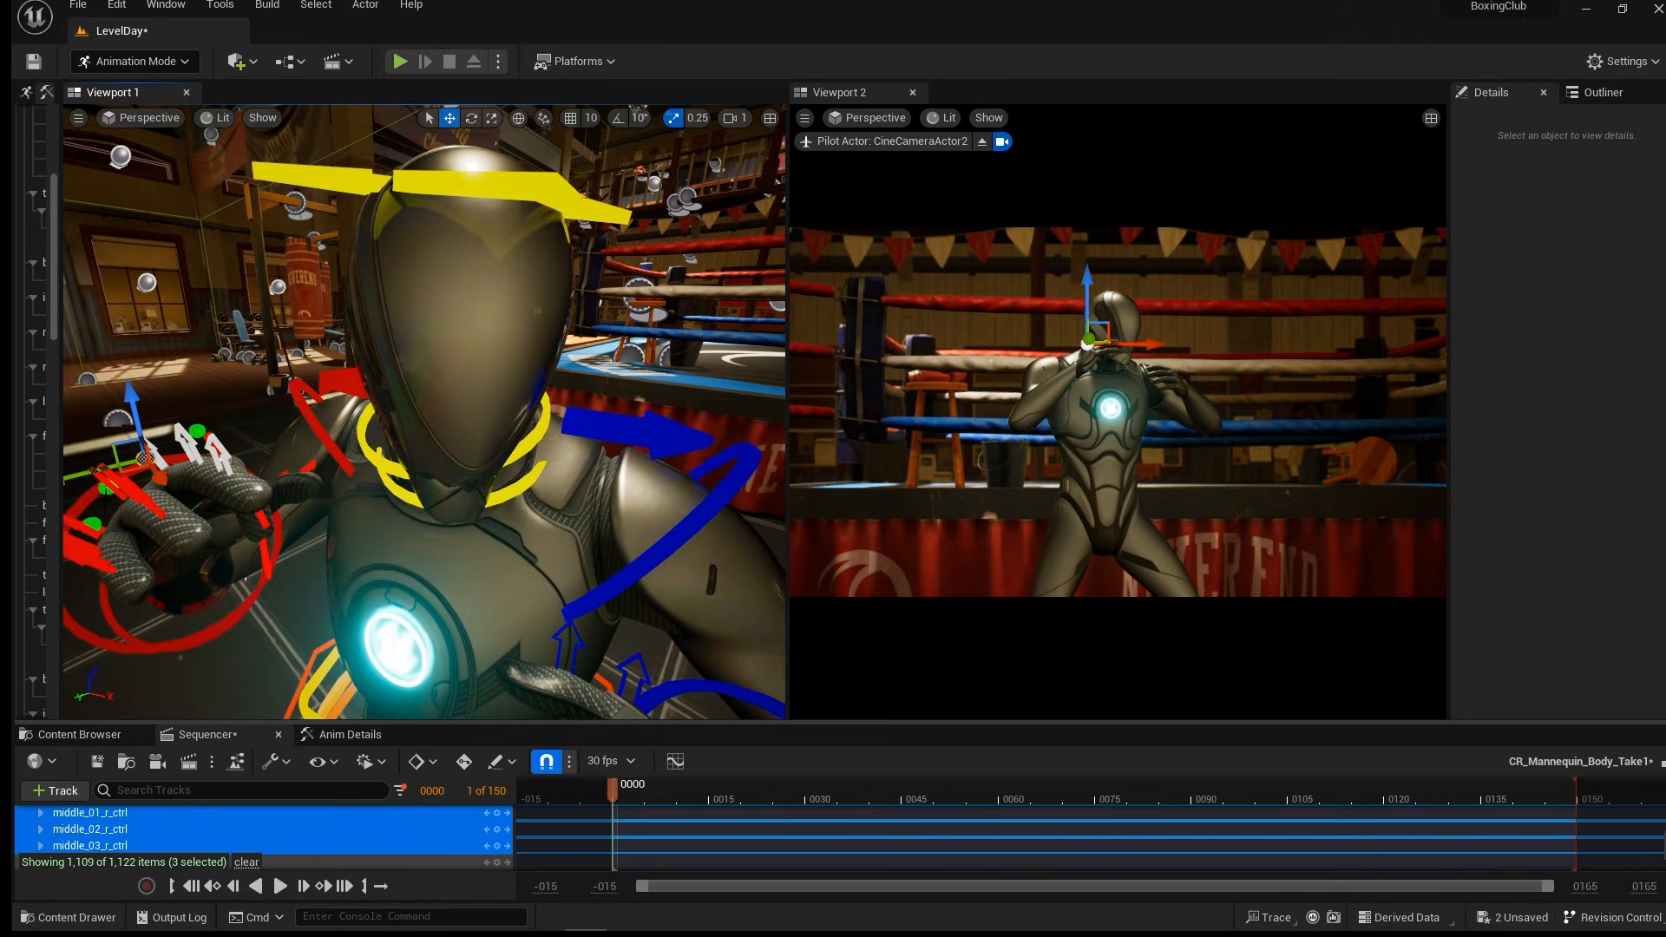
shift+click(106, 490)
shift+click(93, 524)
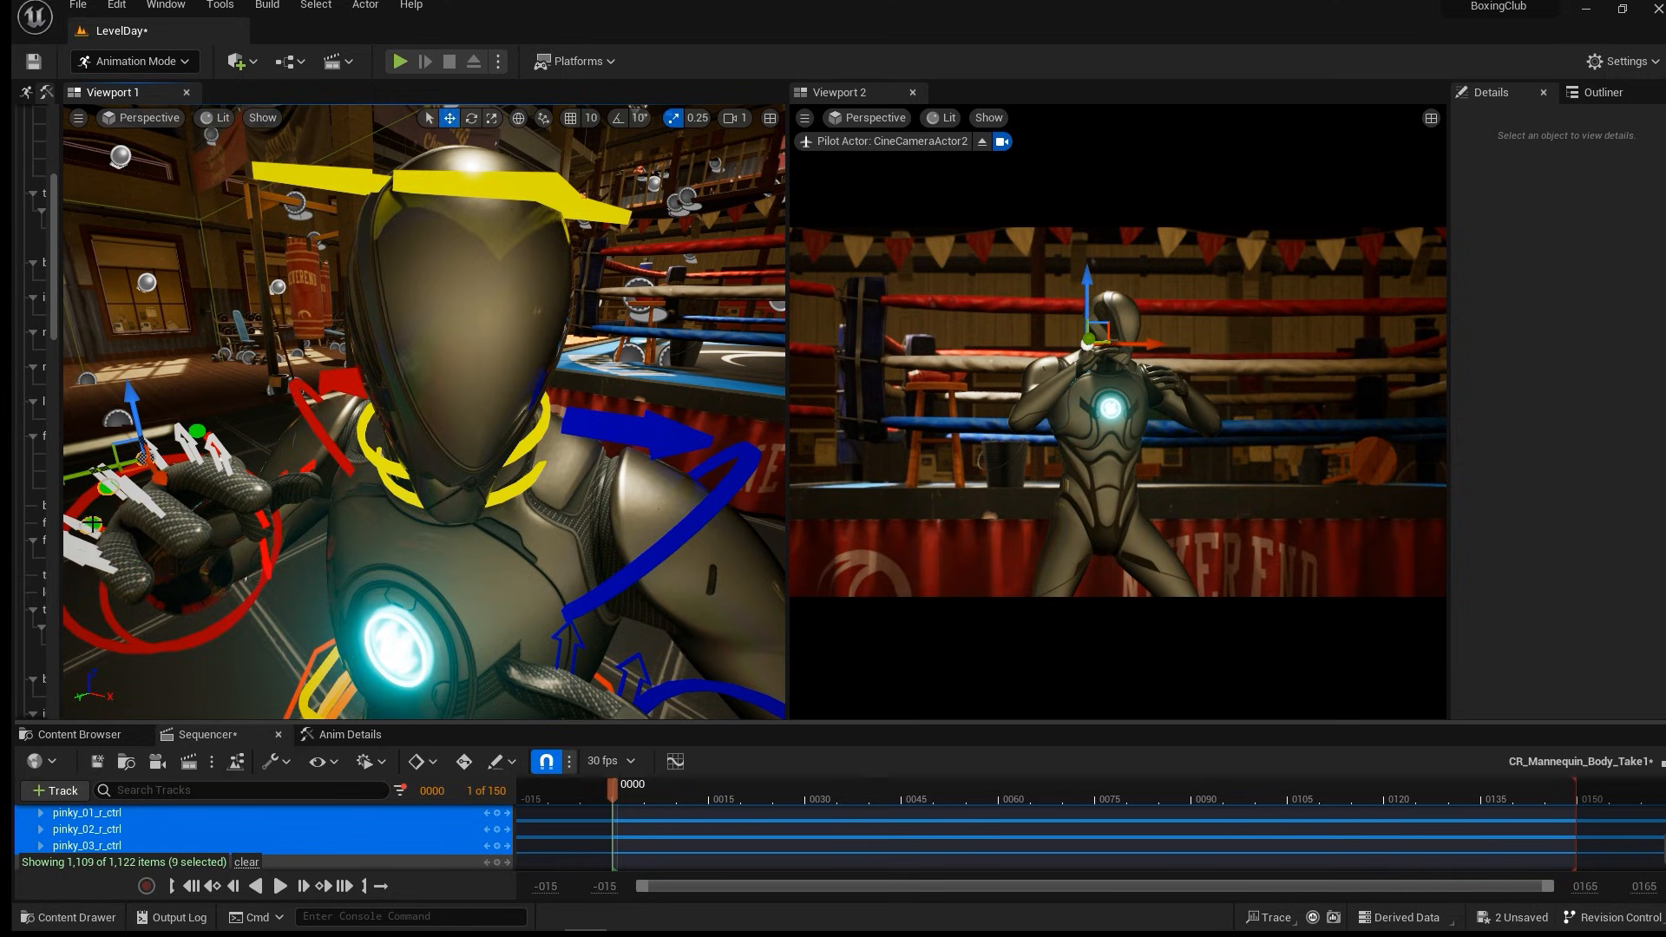
Rotate the nine selected right-hand finger controls so the fingers curl into a fist at frame 0.
key(e)
drag(177, 515, 174, 593)
alt+drag(162, 311, 148, 250)
middle_drag(162, 311, 165, 348)
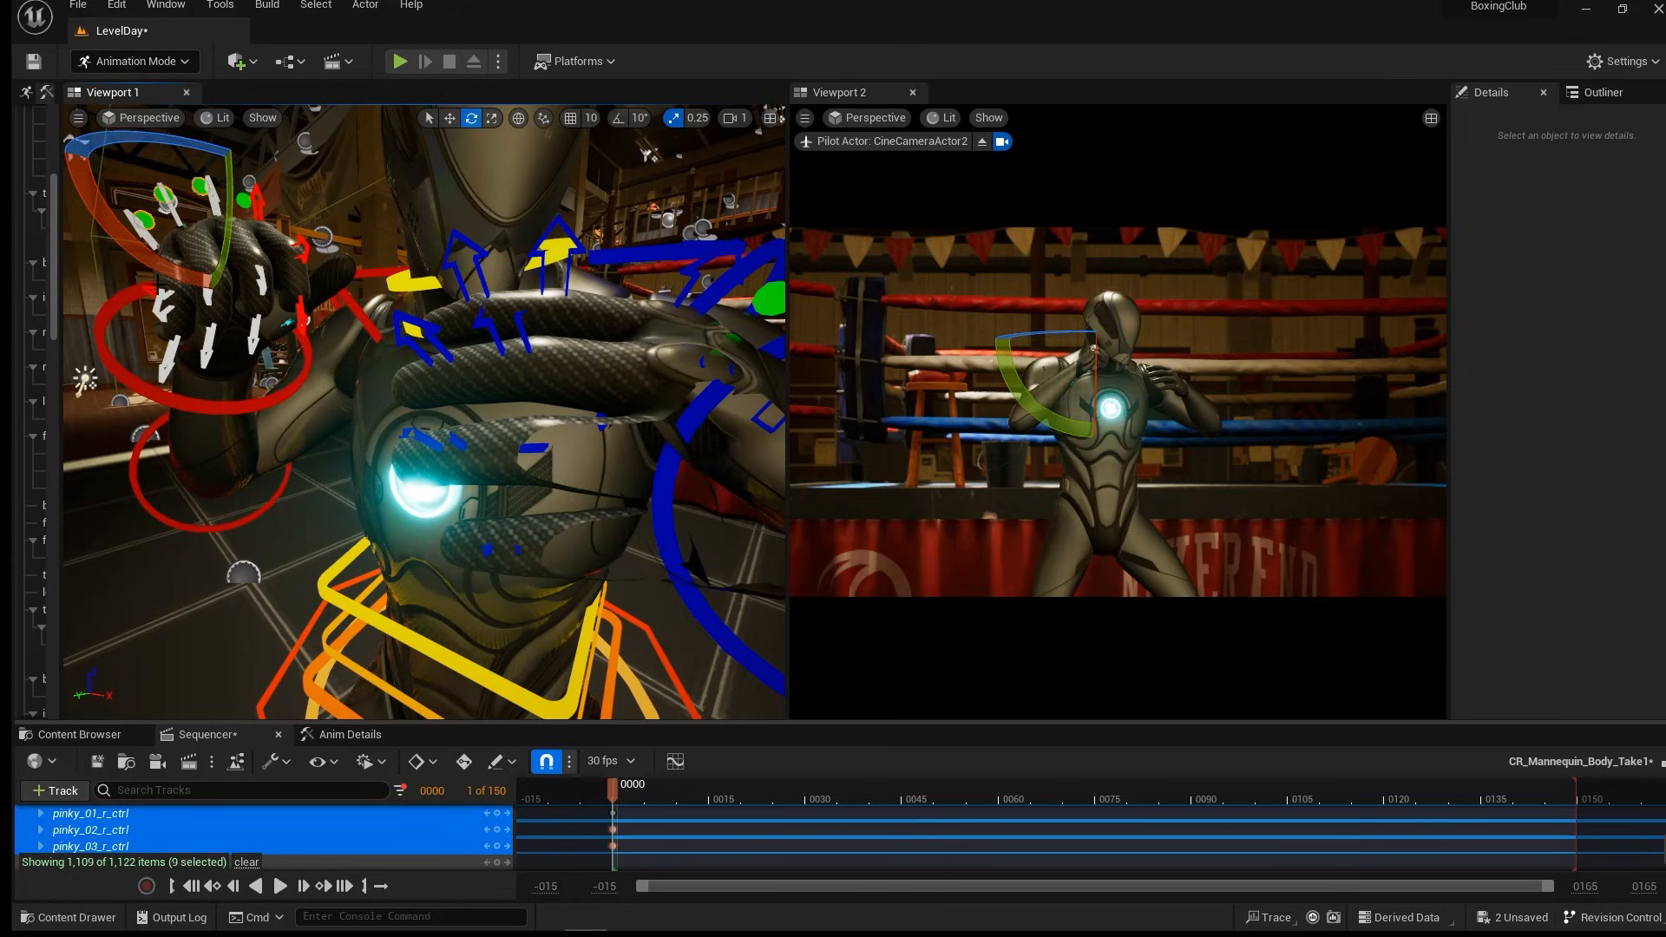
drag(113, 229, 143, 263)
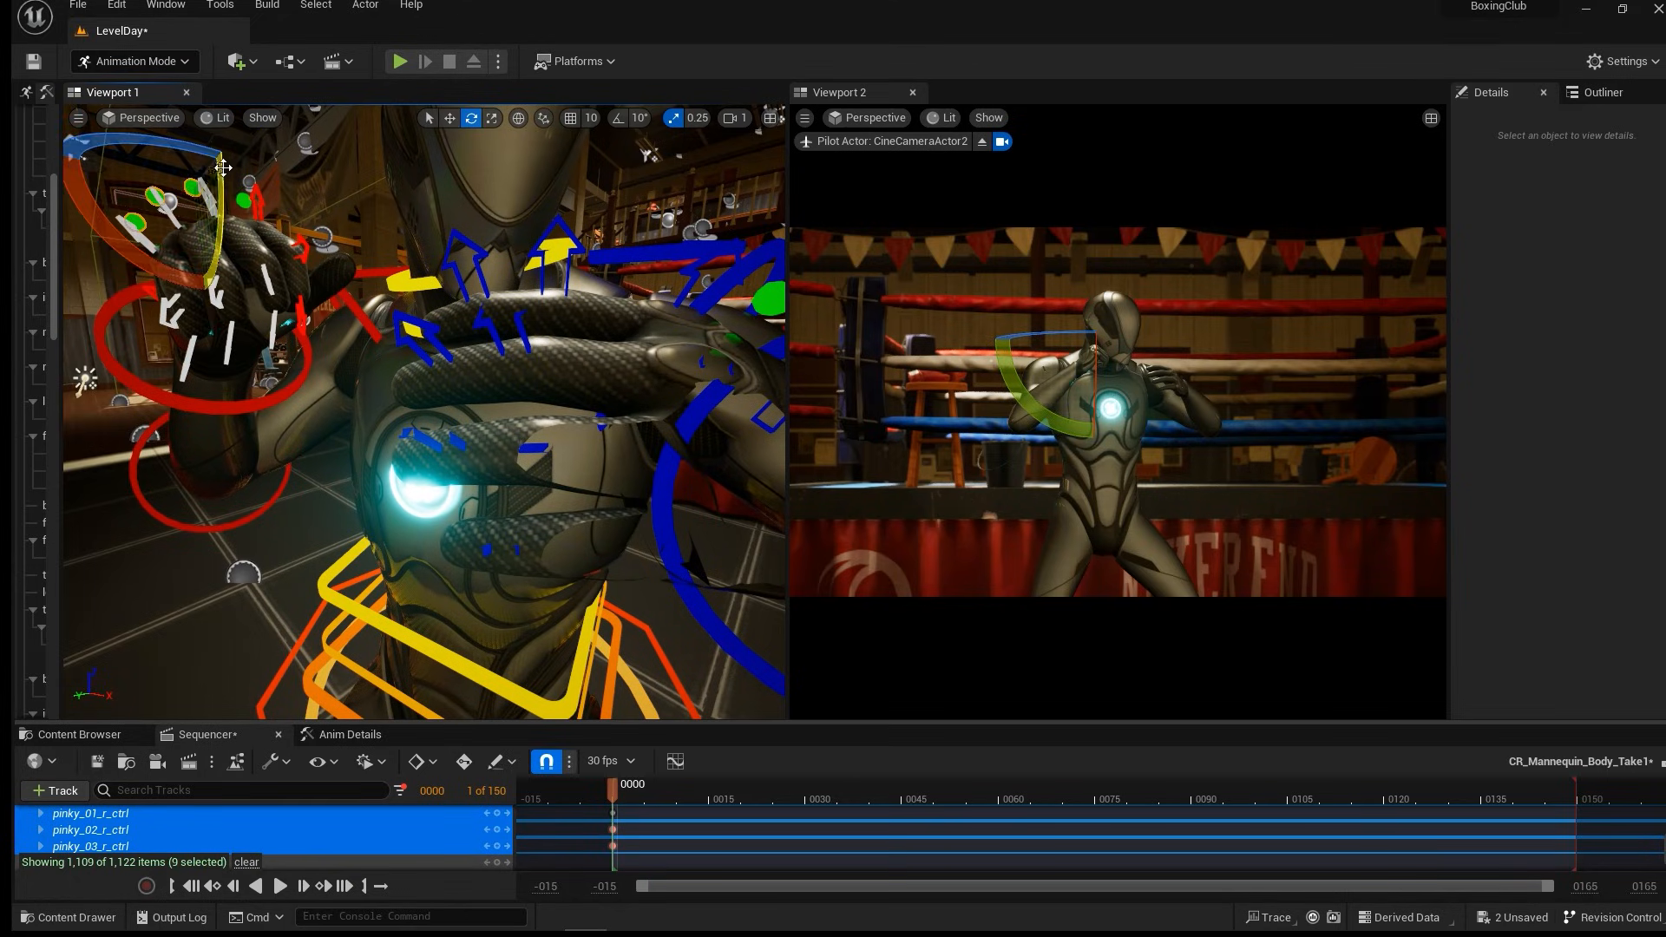
scroll(424, 412, down, 5)
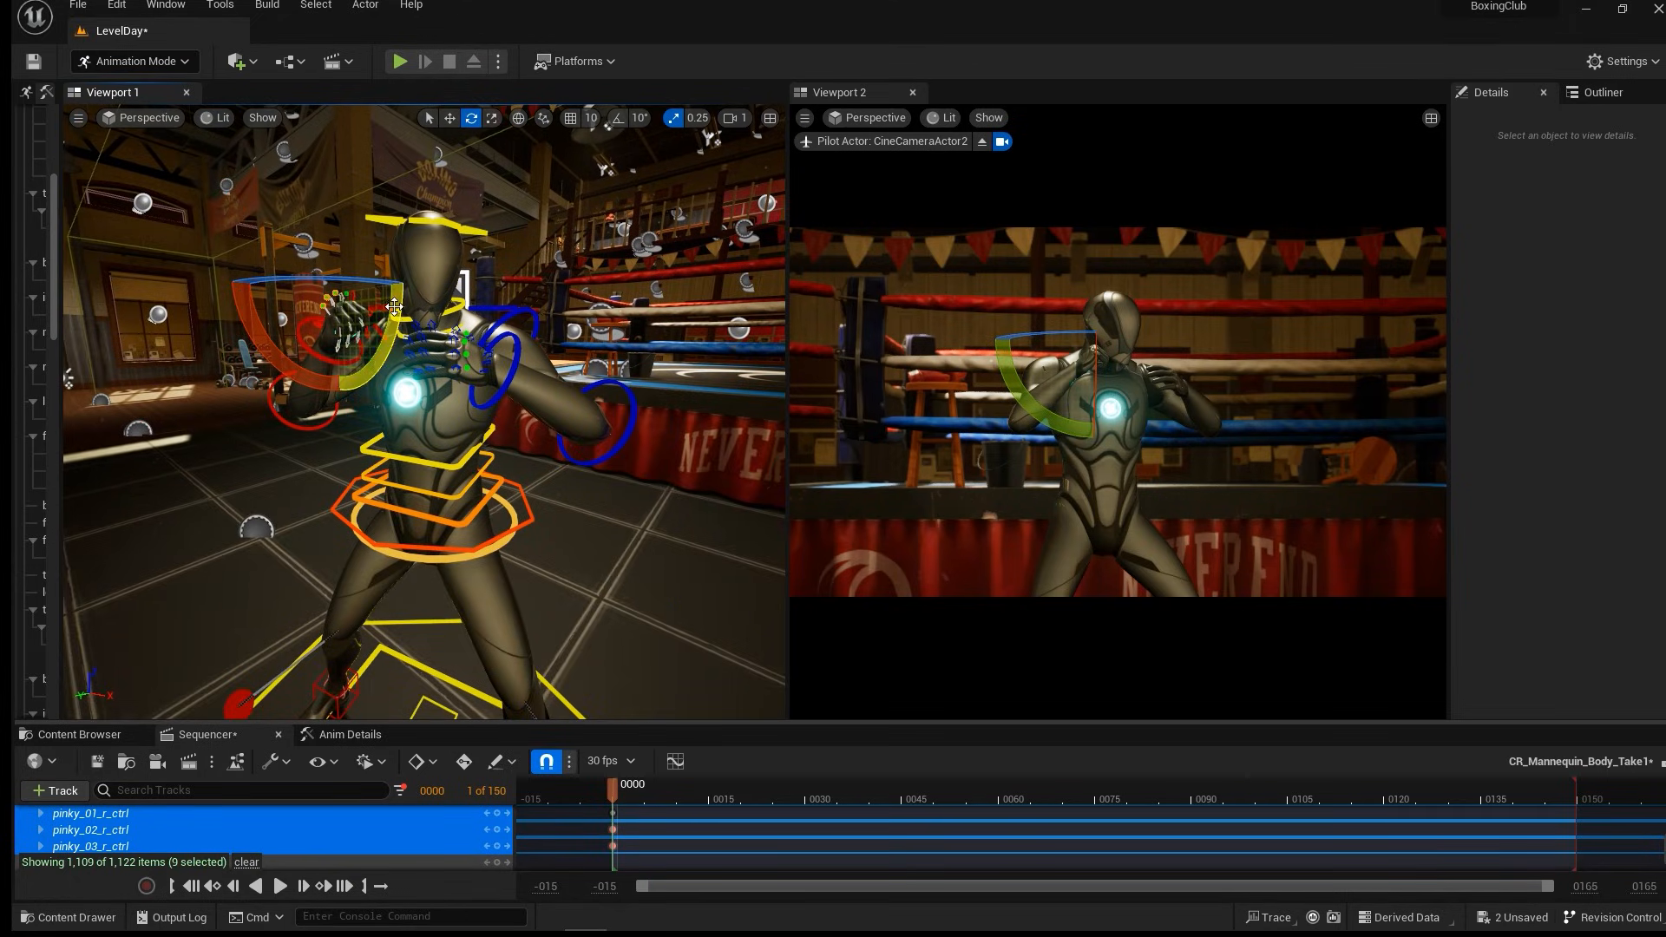
drag(401, 301, 403, 313)
key(f)
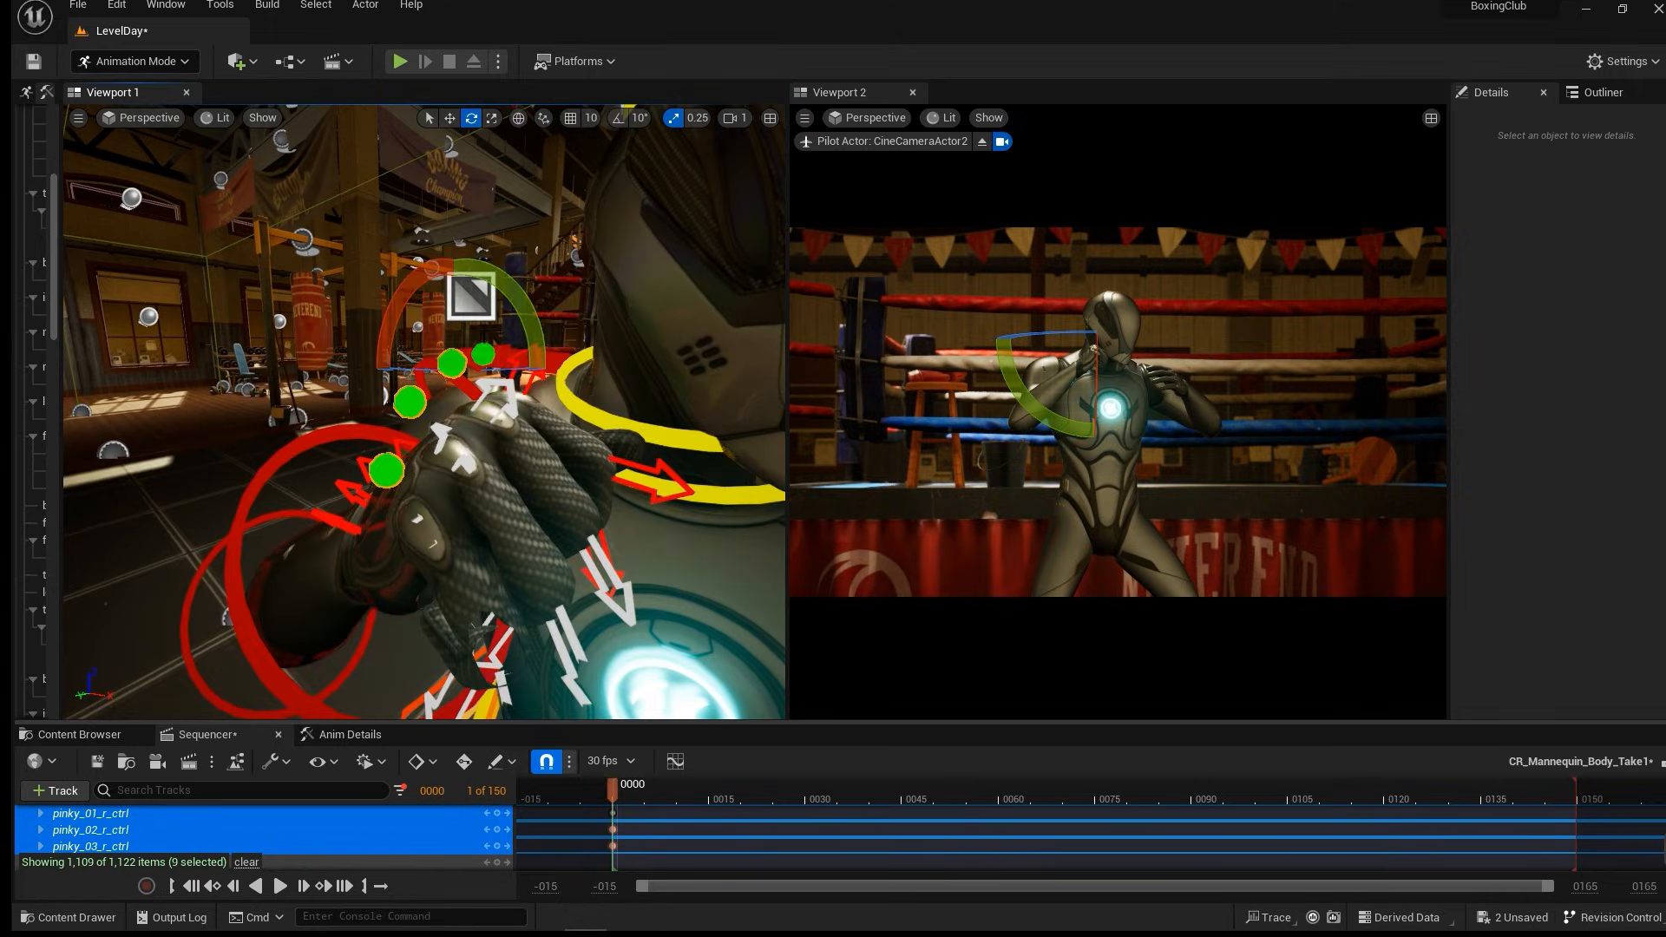
alt+drag(424, 412, 572, 340)
scroll(425, 412, down, 5)
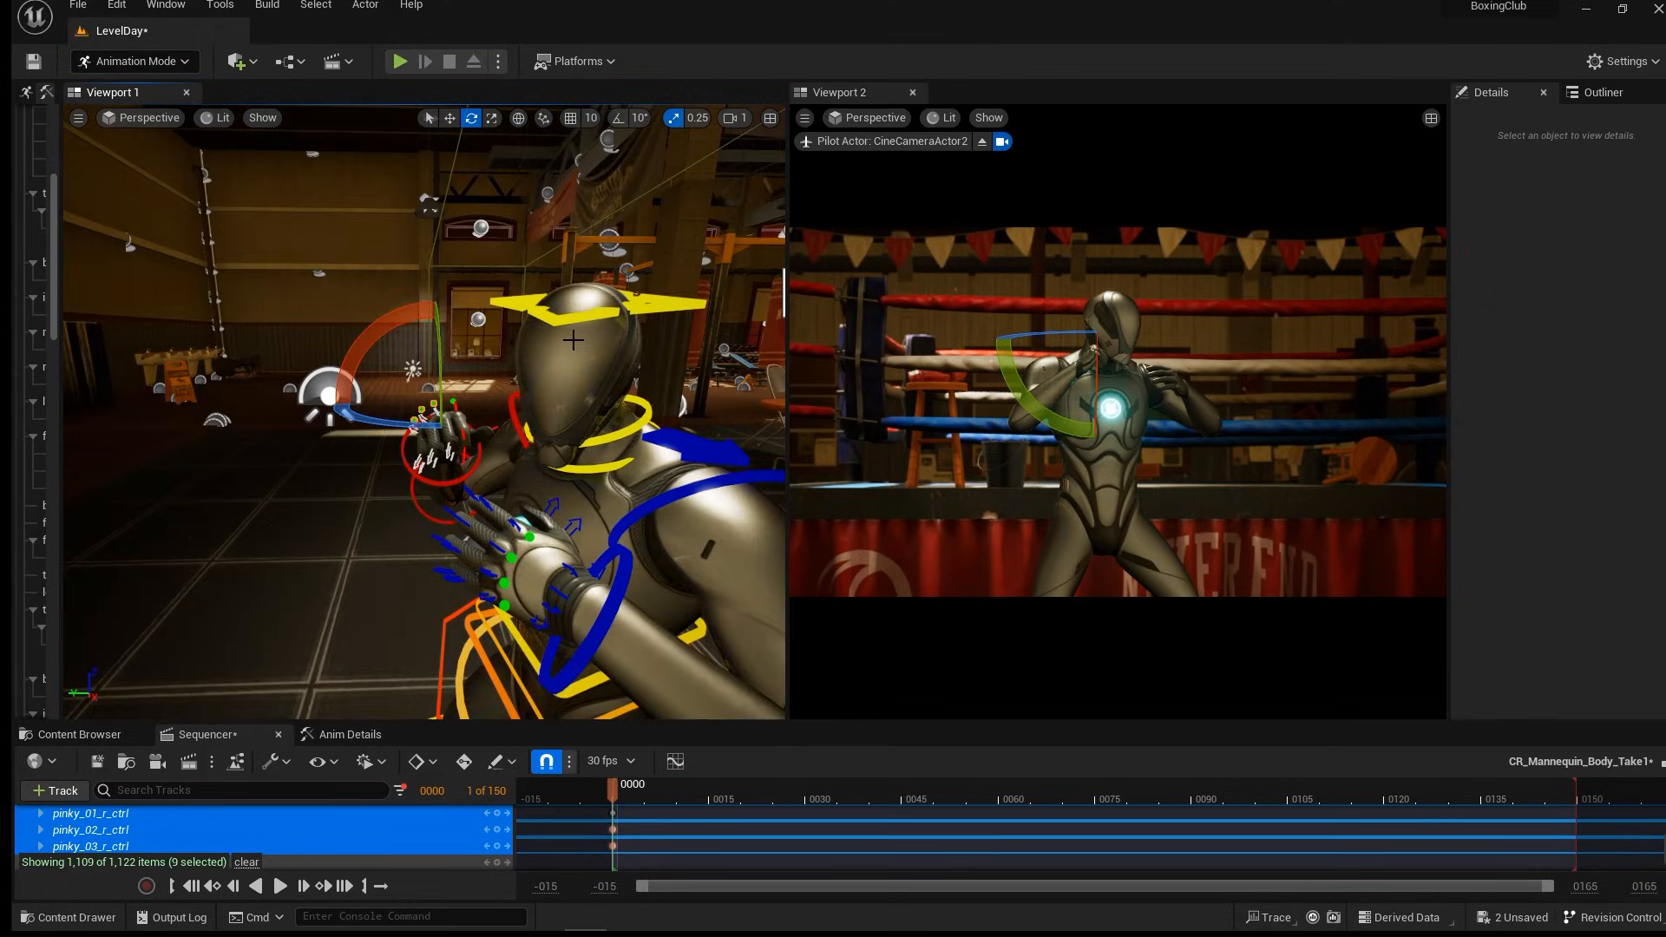
scroll(513, 378, up, 5)
scroll(513, 378, down, 3)
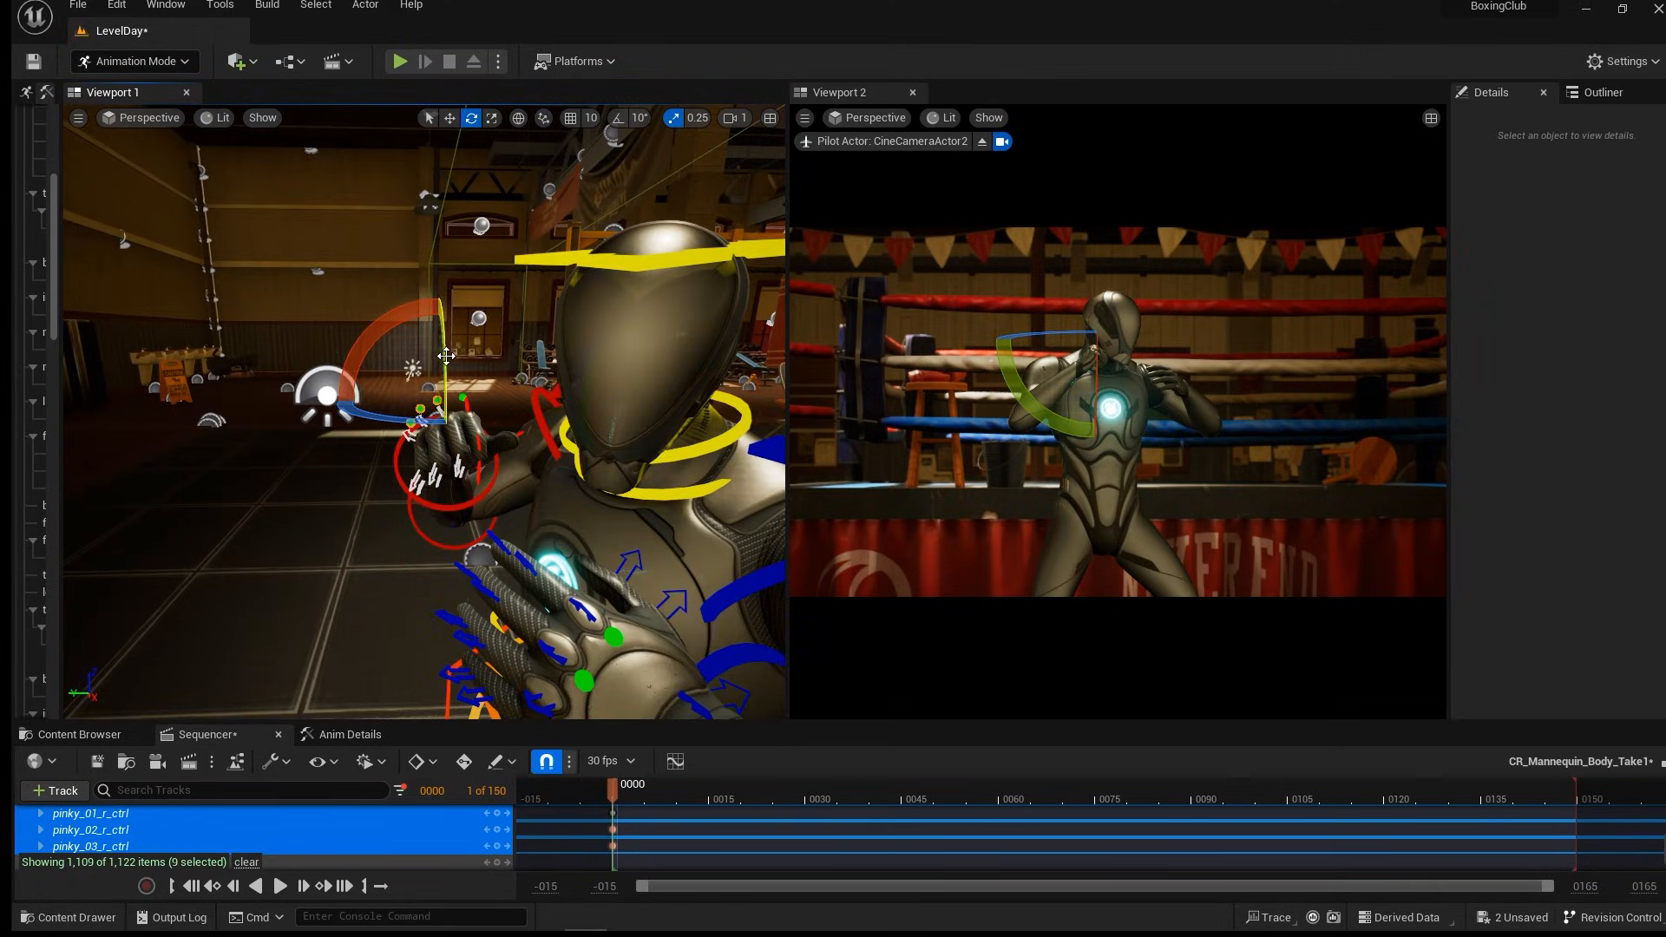
Select the three right thumb controls and rotate them to tuck the thumb against the fist.
alt+drag(446, 356, 525, 415)
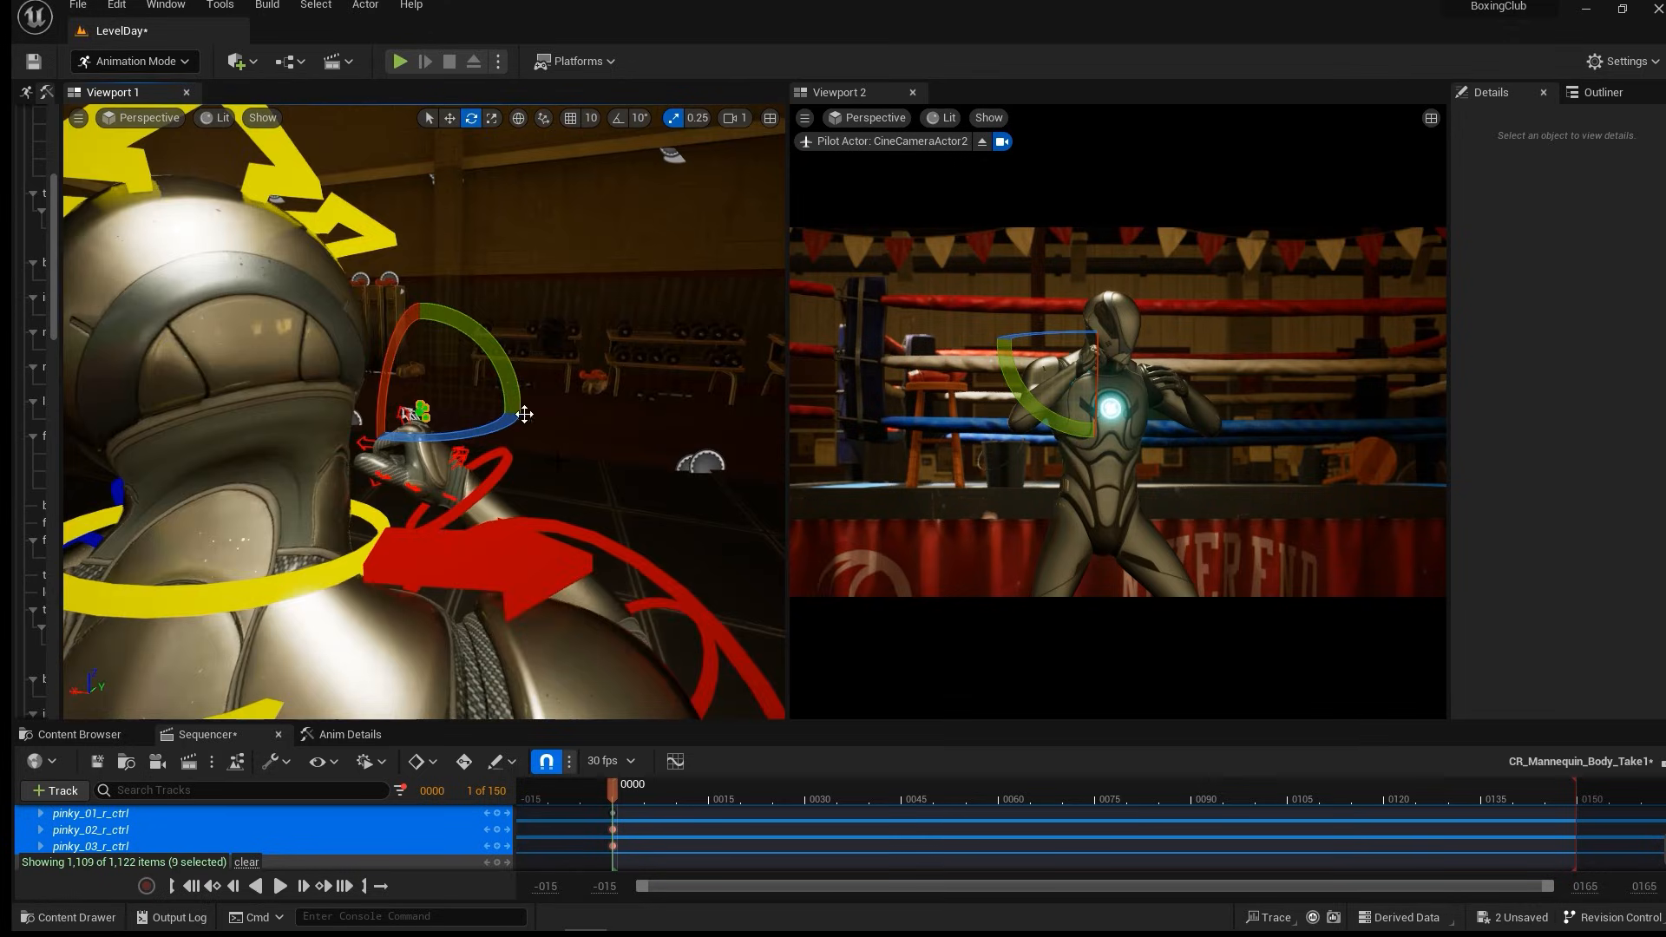
click(447, 496)
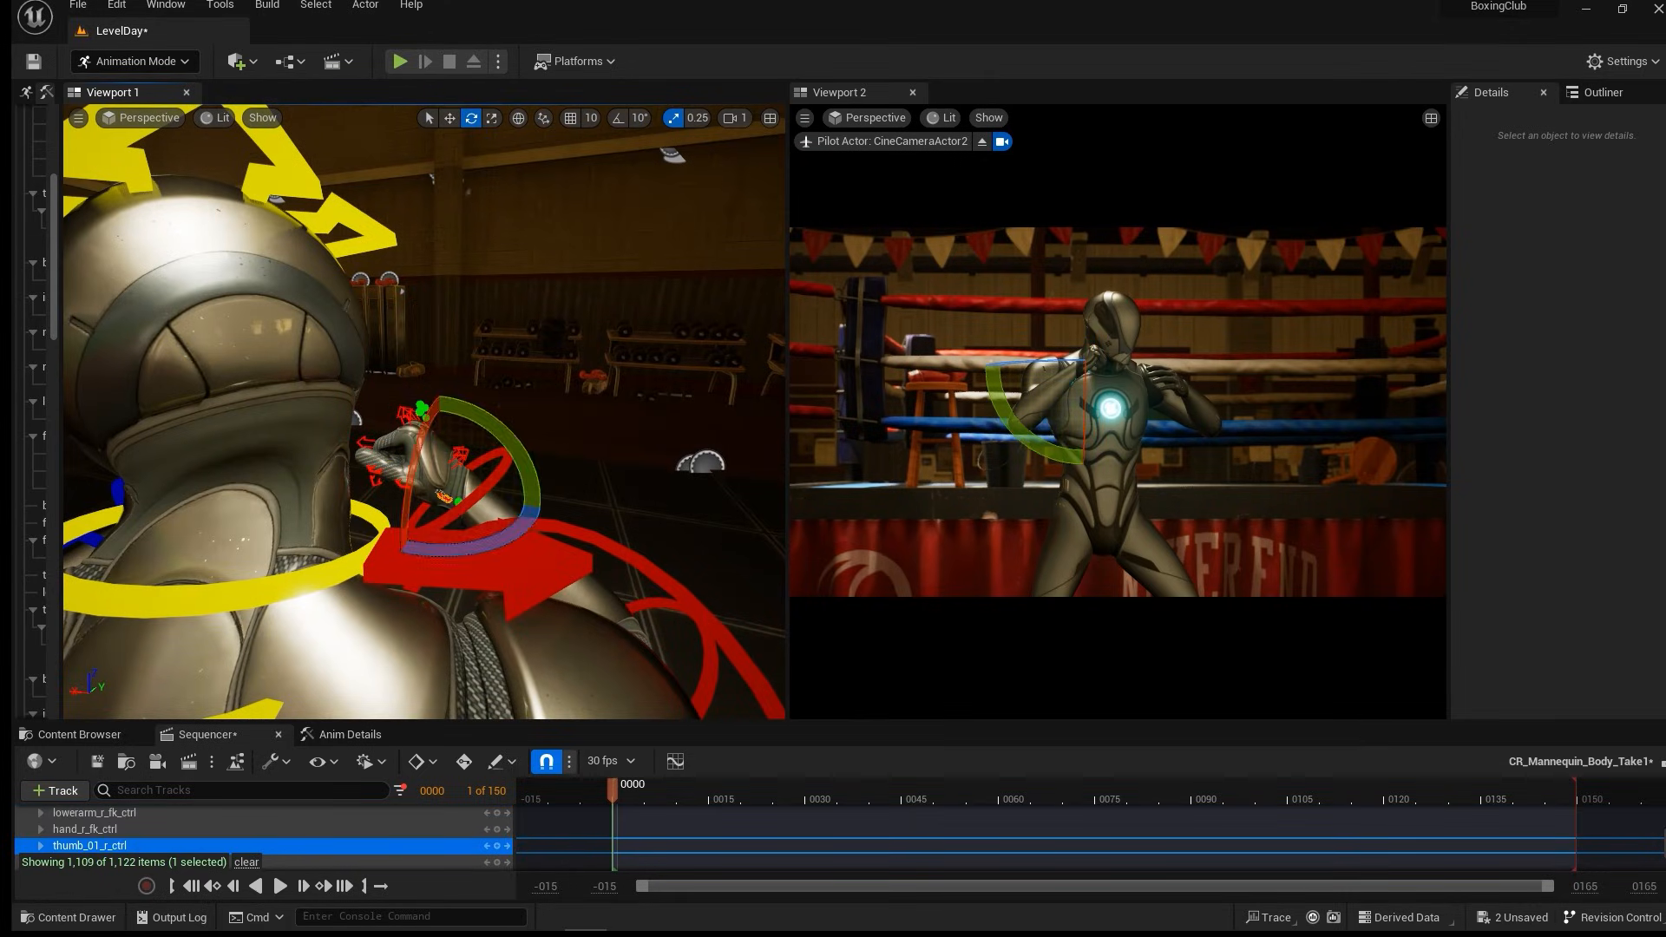
click(462, 501)
click(460, 501)
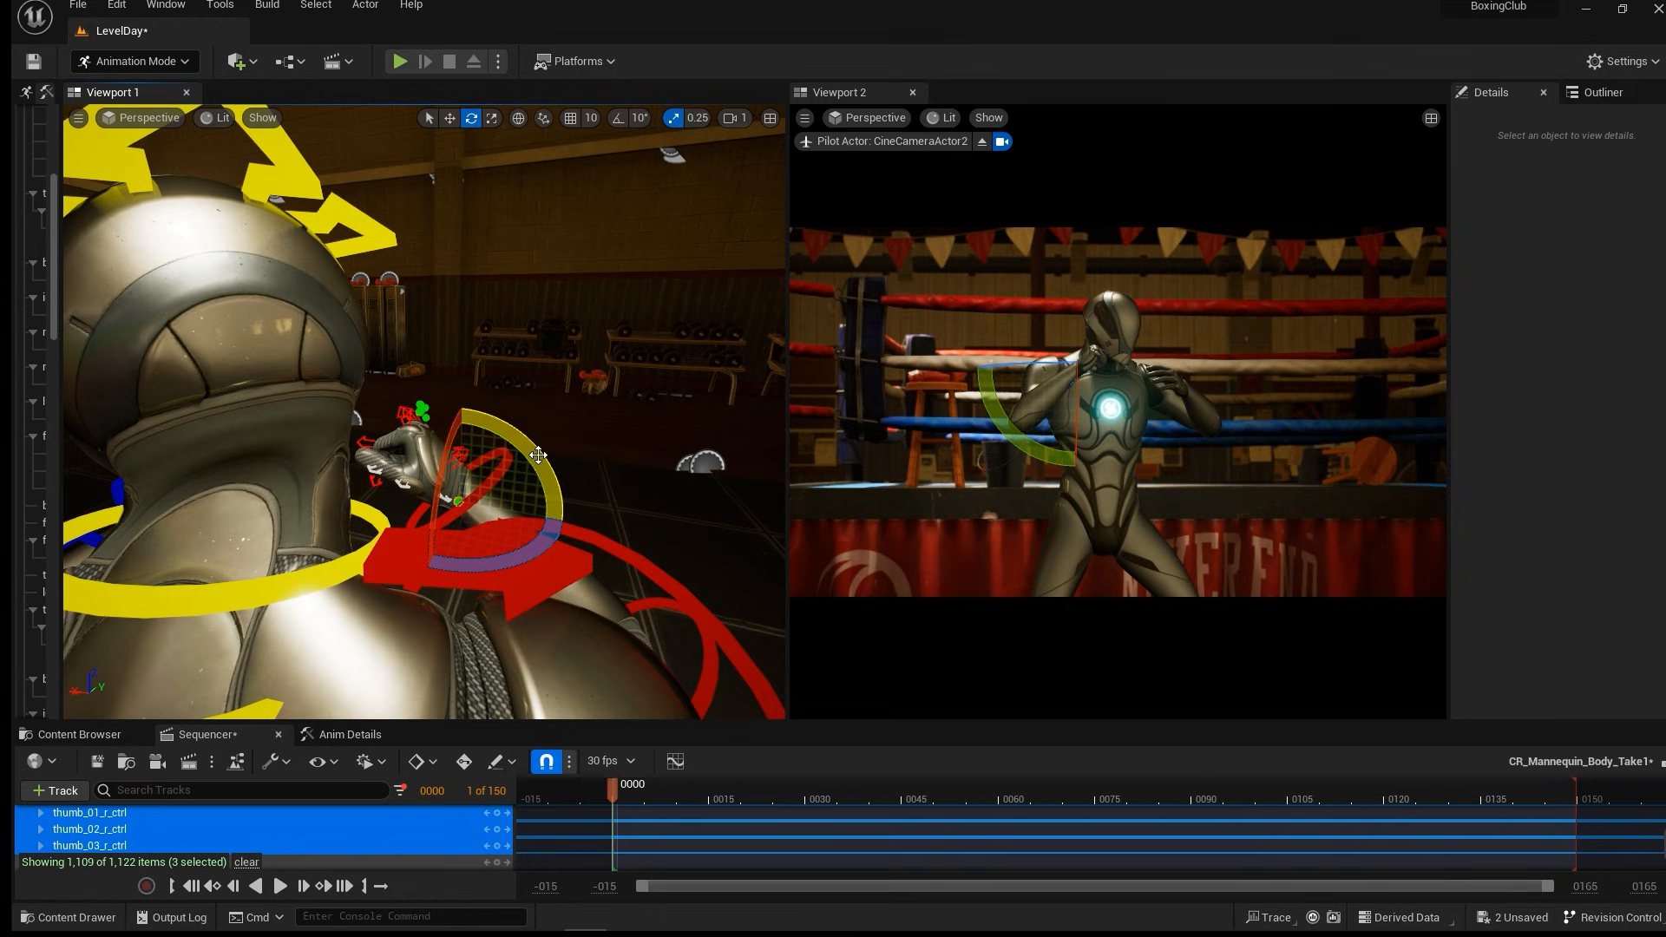
drag(539, 455, 521, 477)
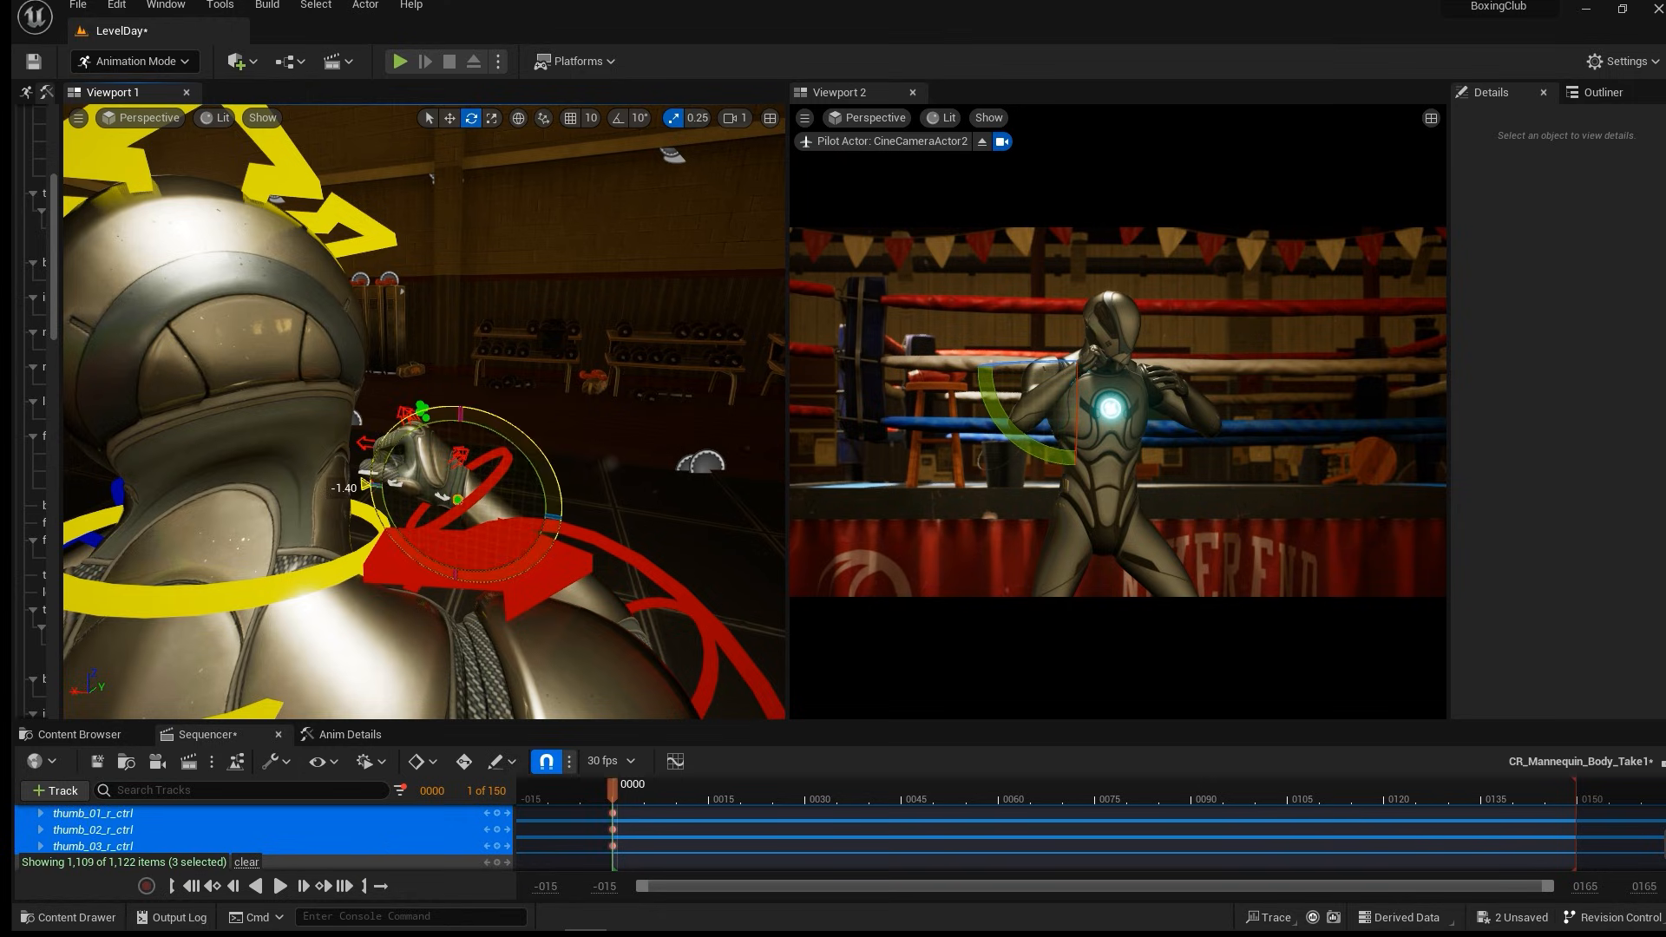
drag(525, 455, 524, 457)
Select the three index finger controls of the left hand.
alt+drag(523, 458, 825, 447)
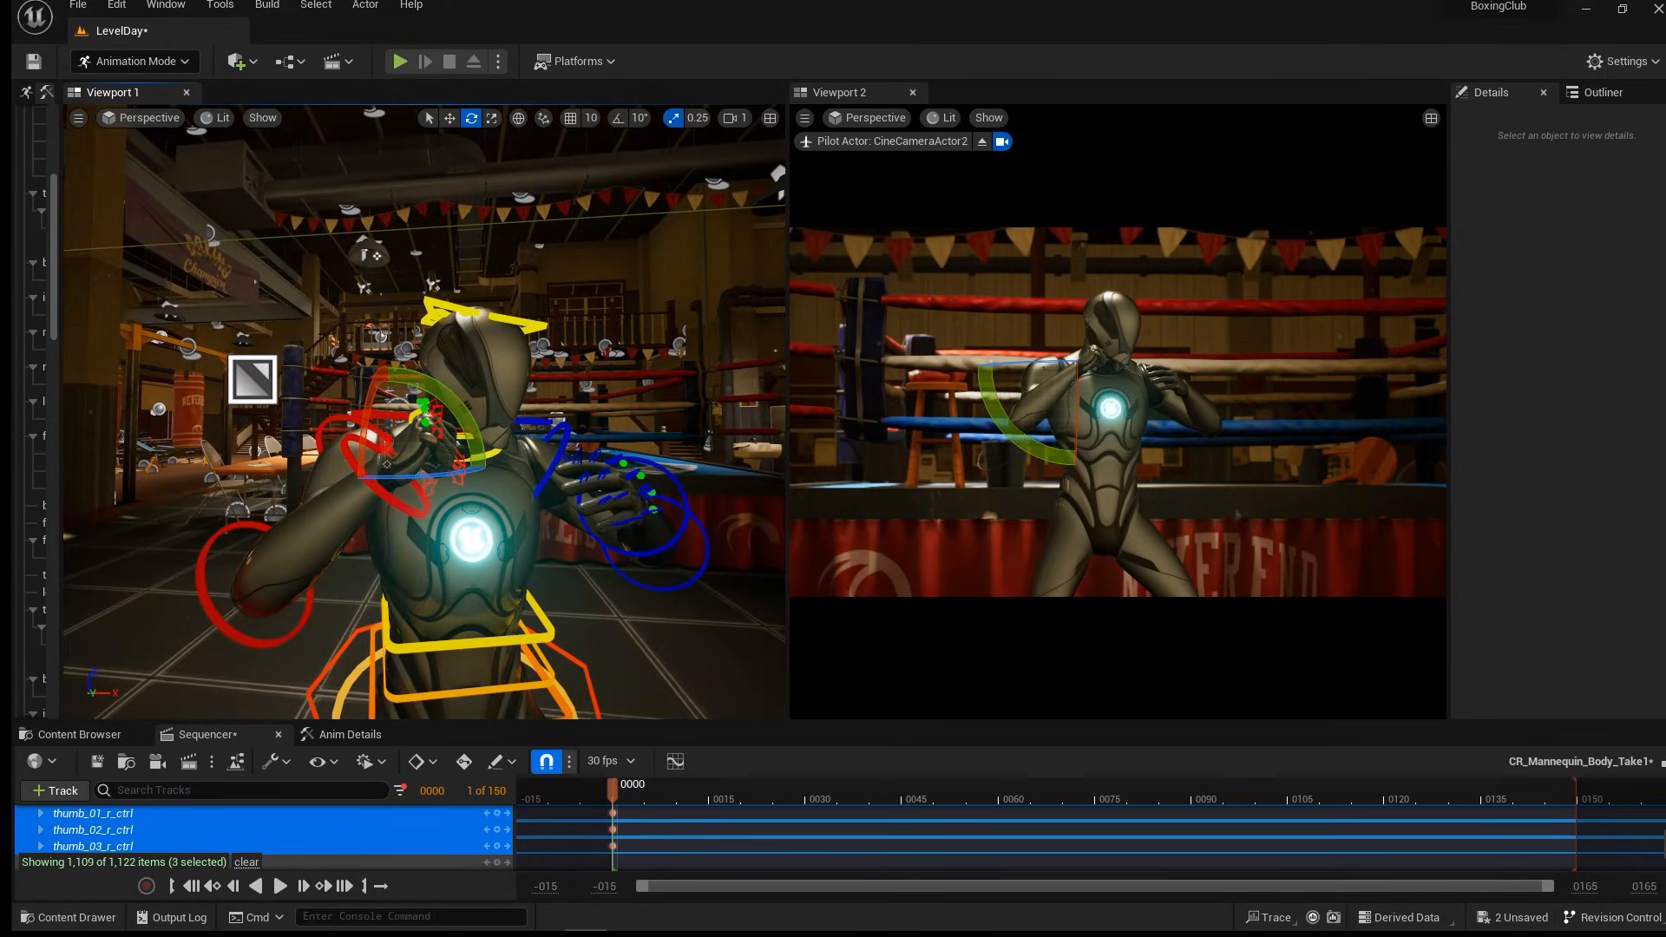
click(624, 464)
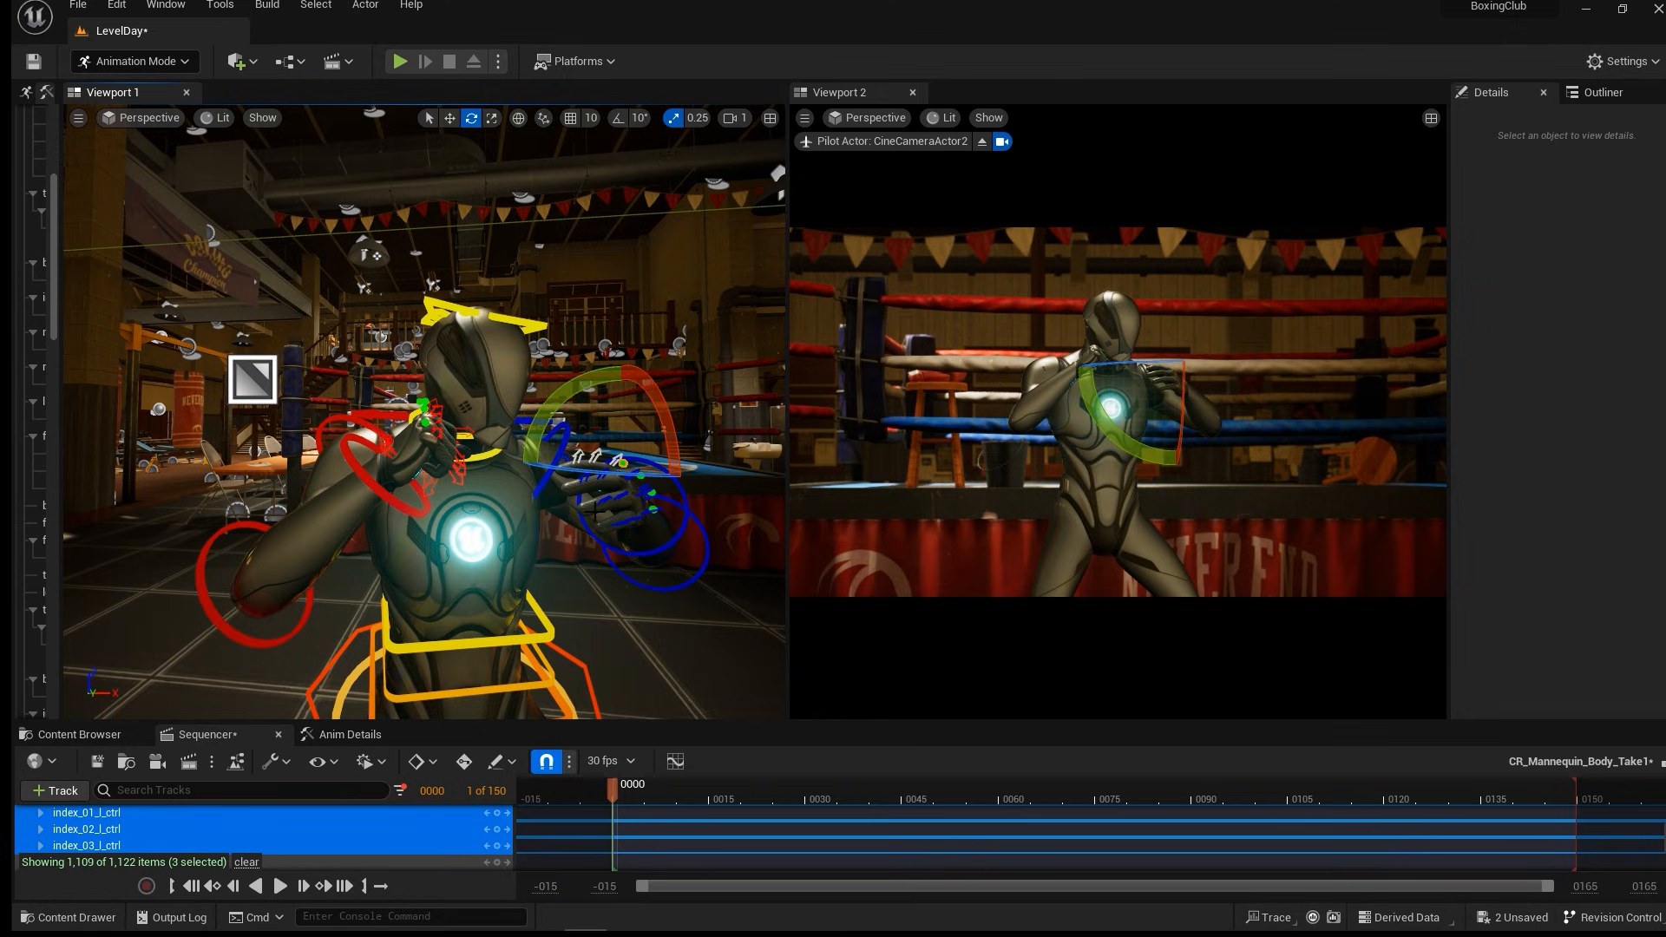
alt+drag(627, 458, 635, 468)
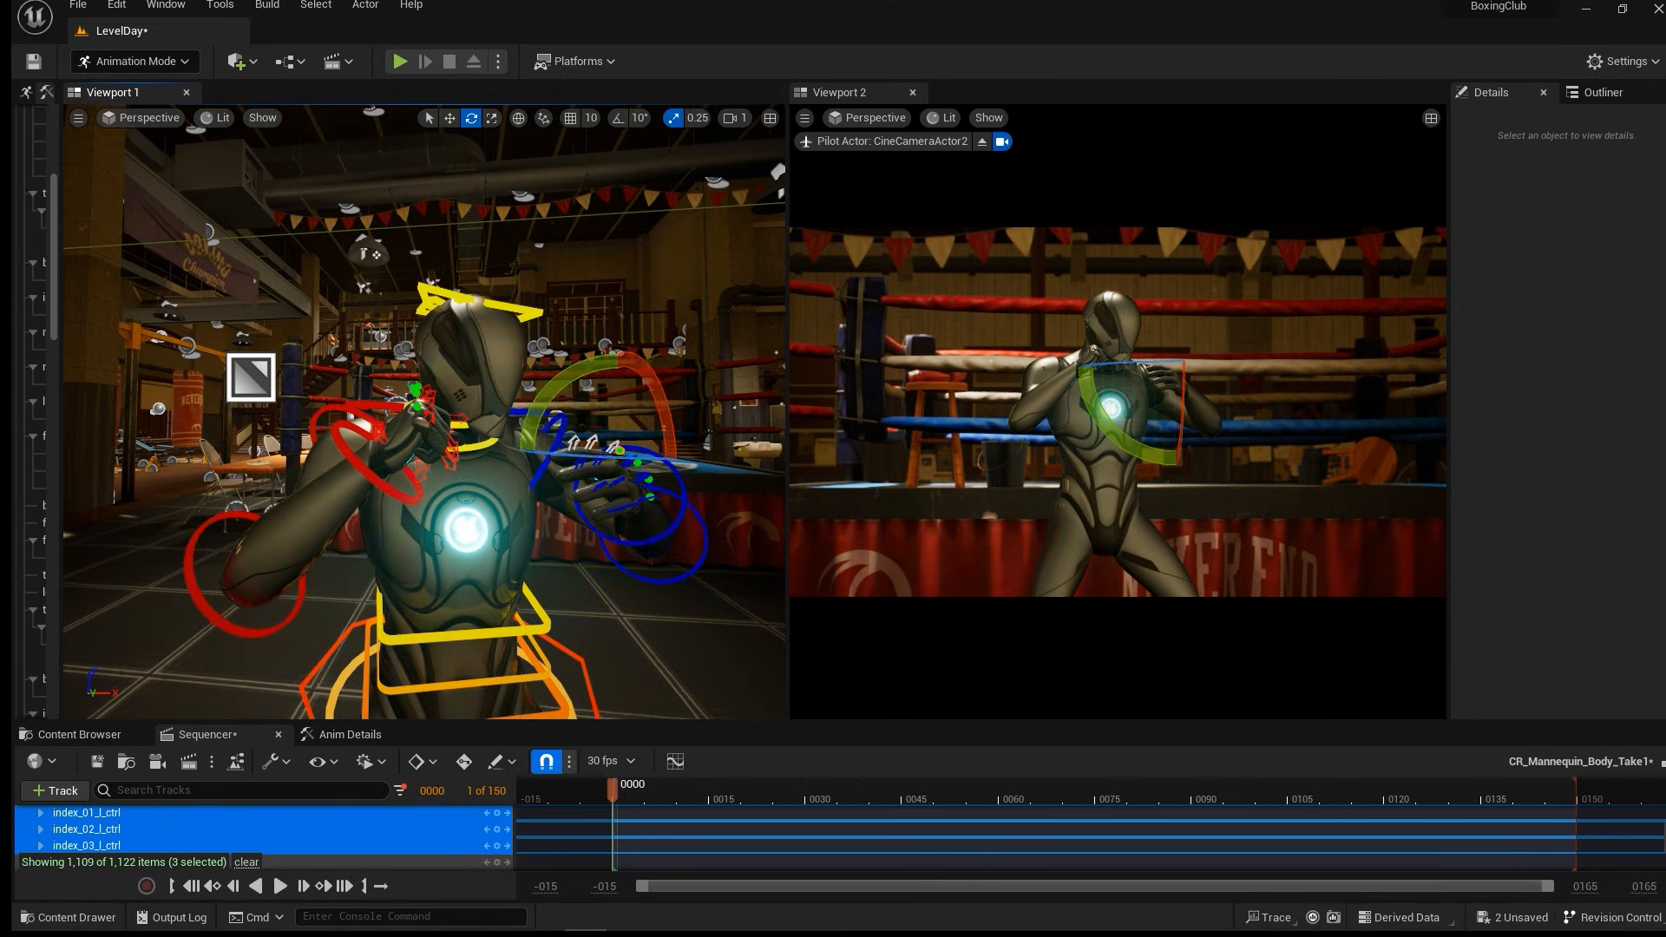
click(635, 469)
alt+drag(627, 412, 635, 469)
key(w)
mouse_move(635, 469)
right_down()
mouse_move(653, 475)
mouse_move(618, 477)
right_up()
key(a)
key(d)
key(e)
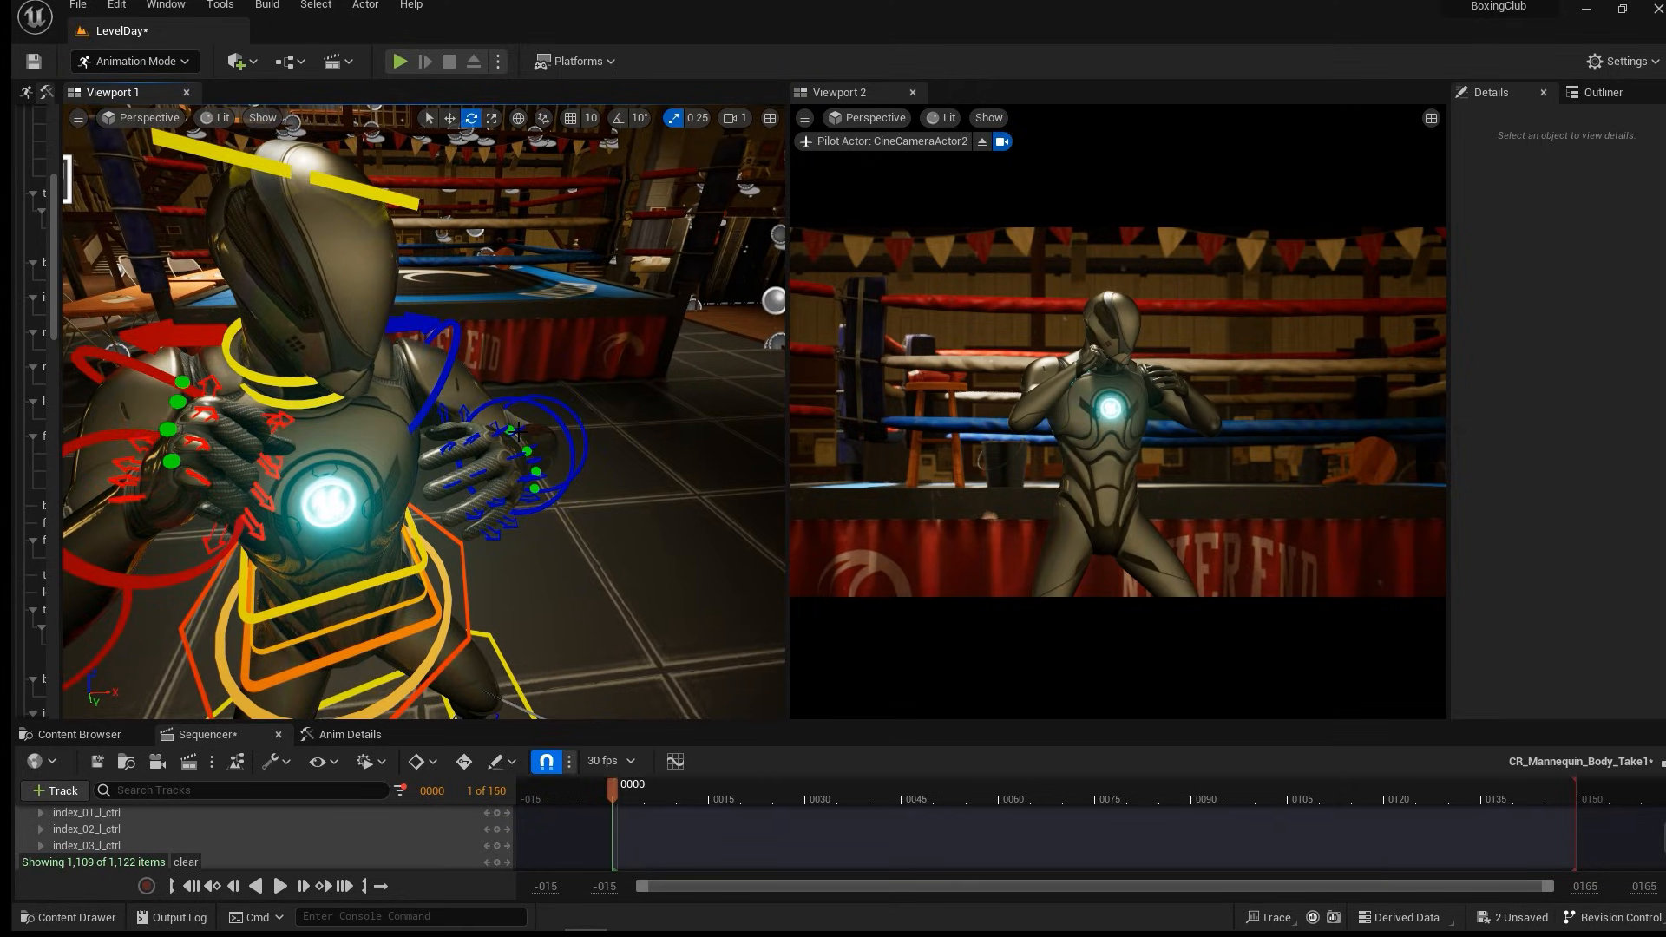
click(508, 428)
key(w)
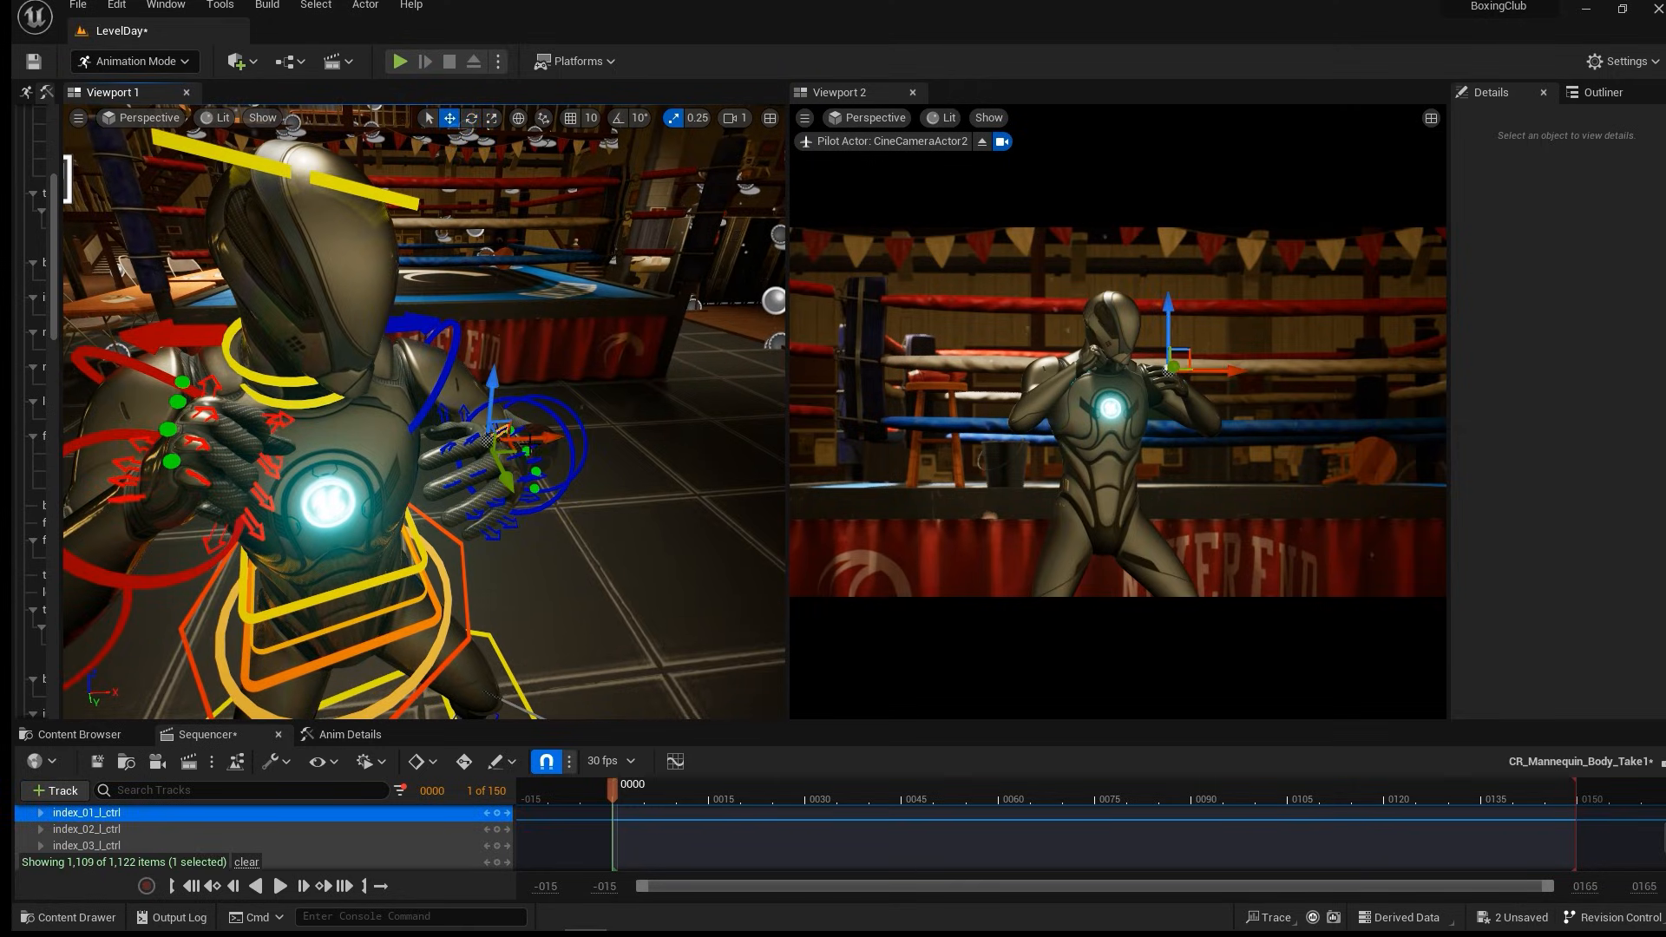
click(512, 422)
click(510, 428)
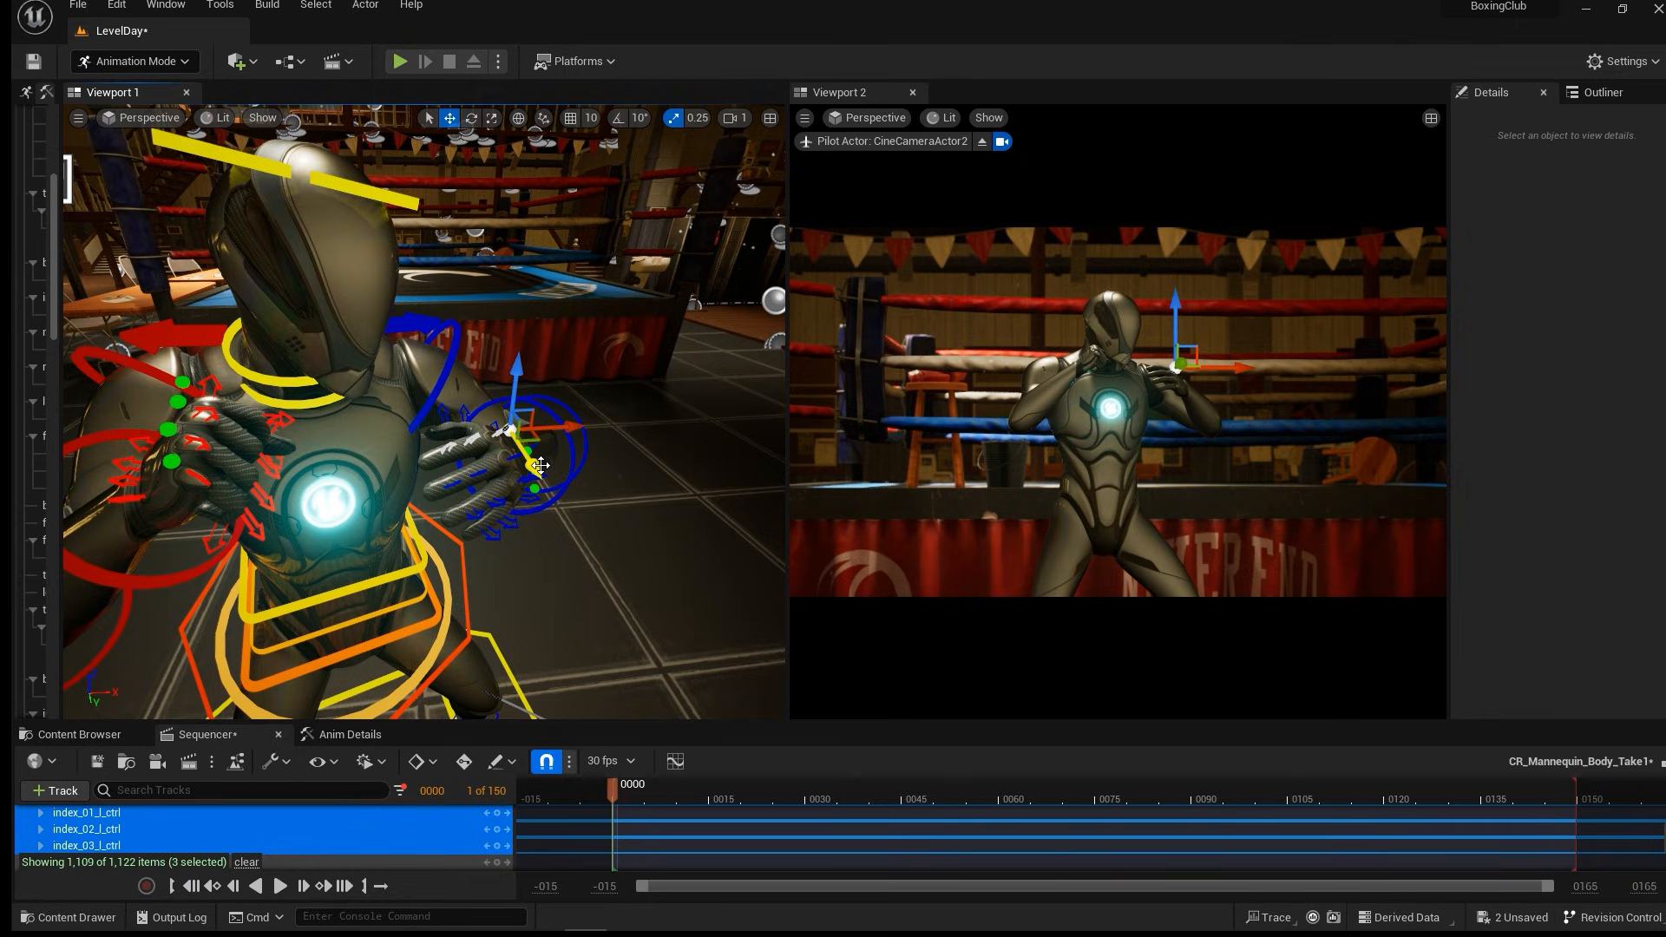
Try rotating the left hand's index, middle, ring and pinky controls all together, and undo the rotation.
click(575, 450)
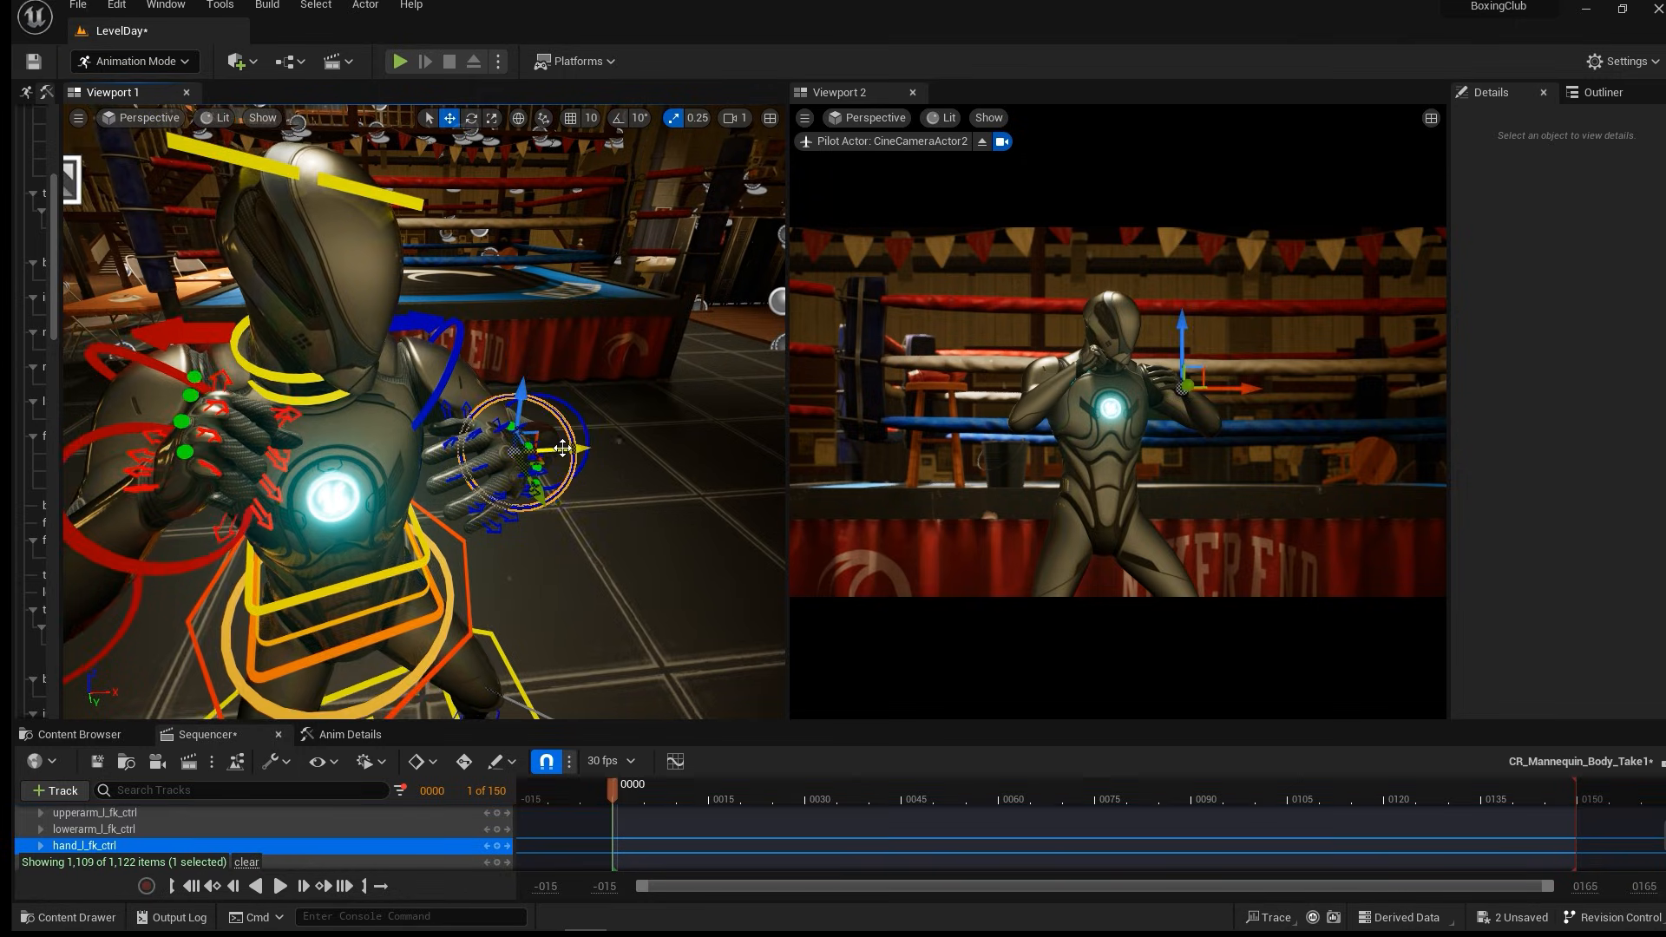
key(w)
right_drag(561, 451, 563, 447)
key(s)
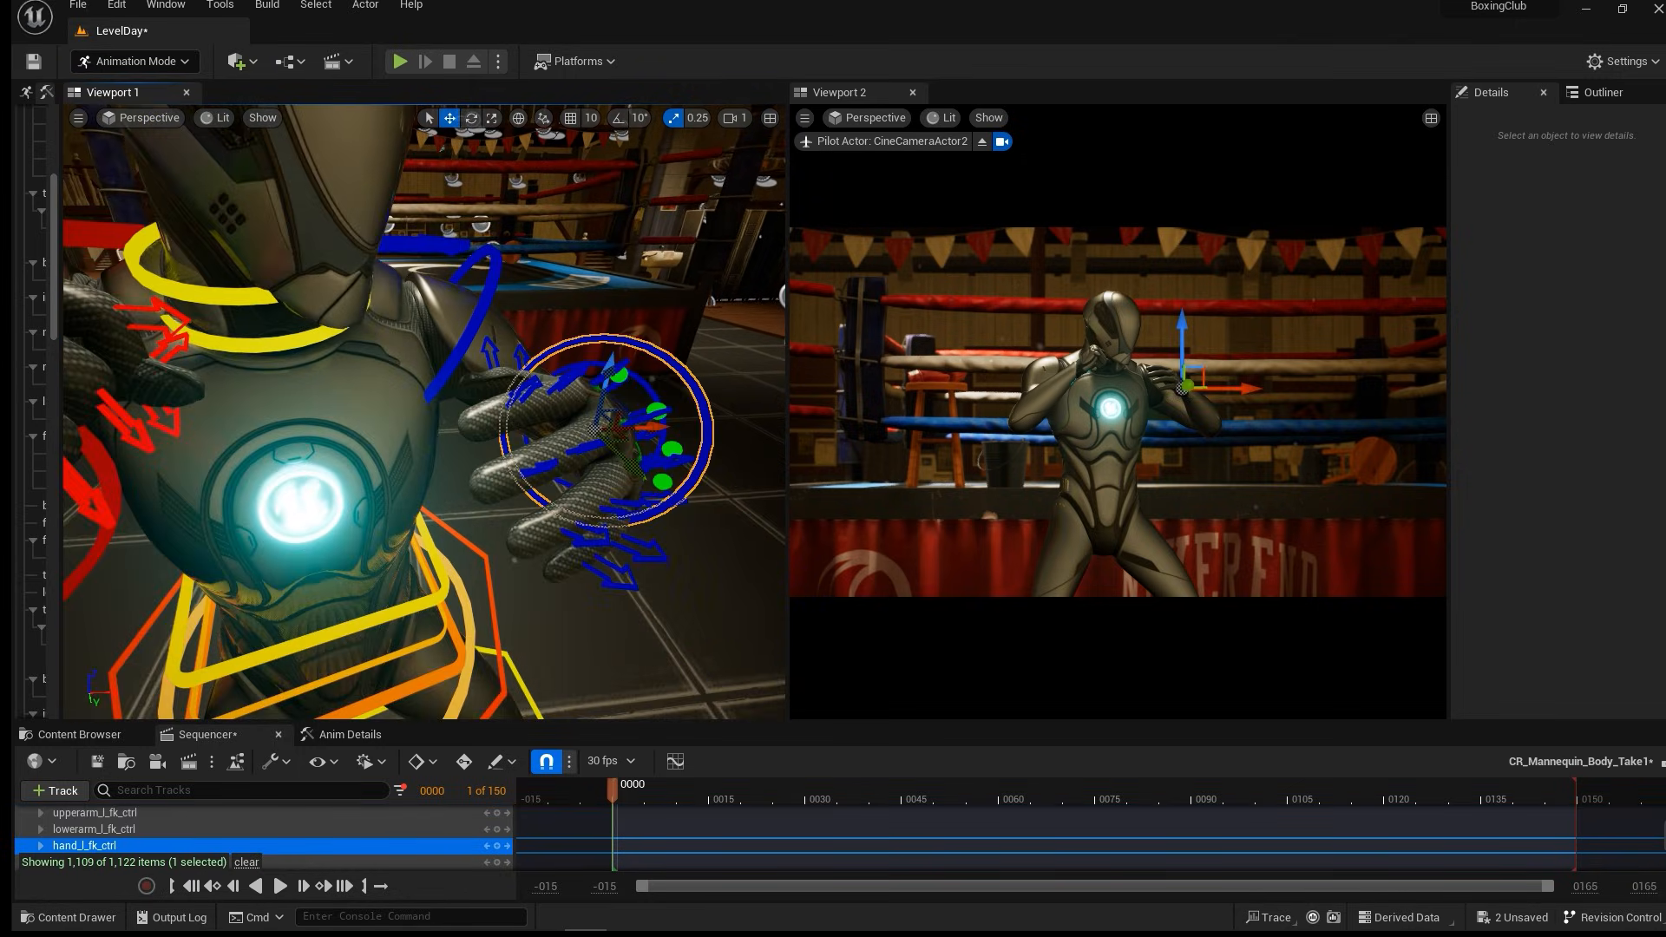
click(625, 373)
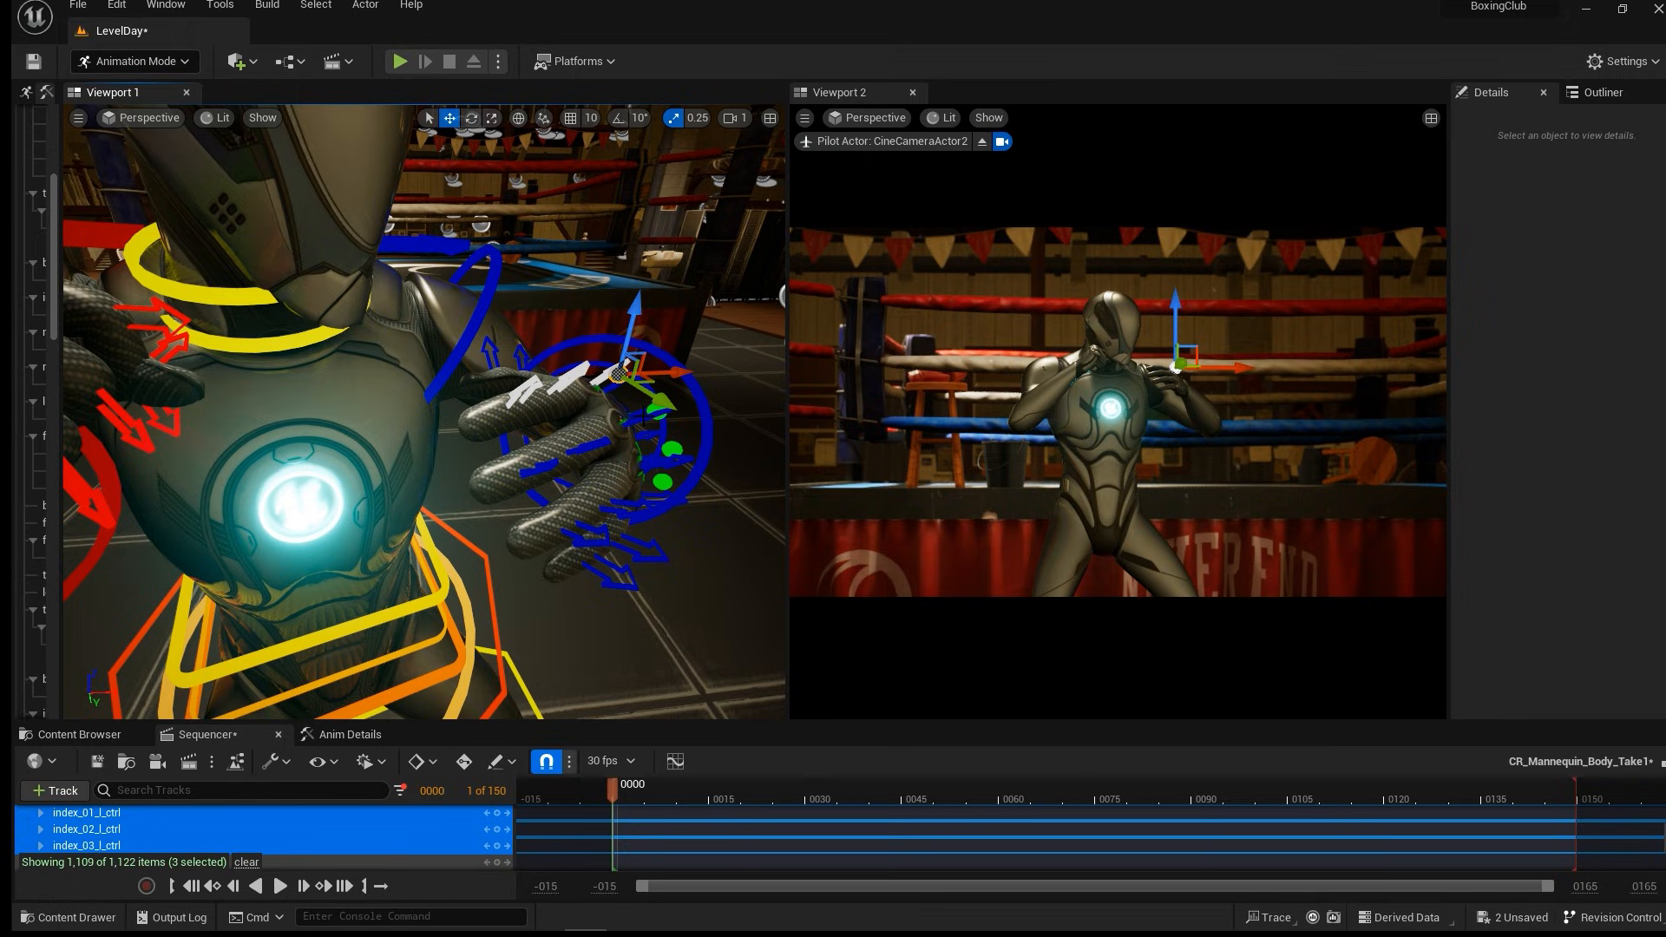
ctrl+click(658, 408)
ctrl+click(671, 450)
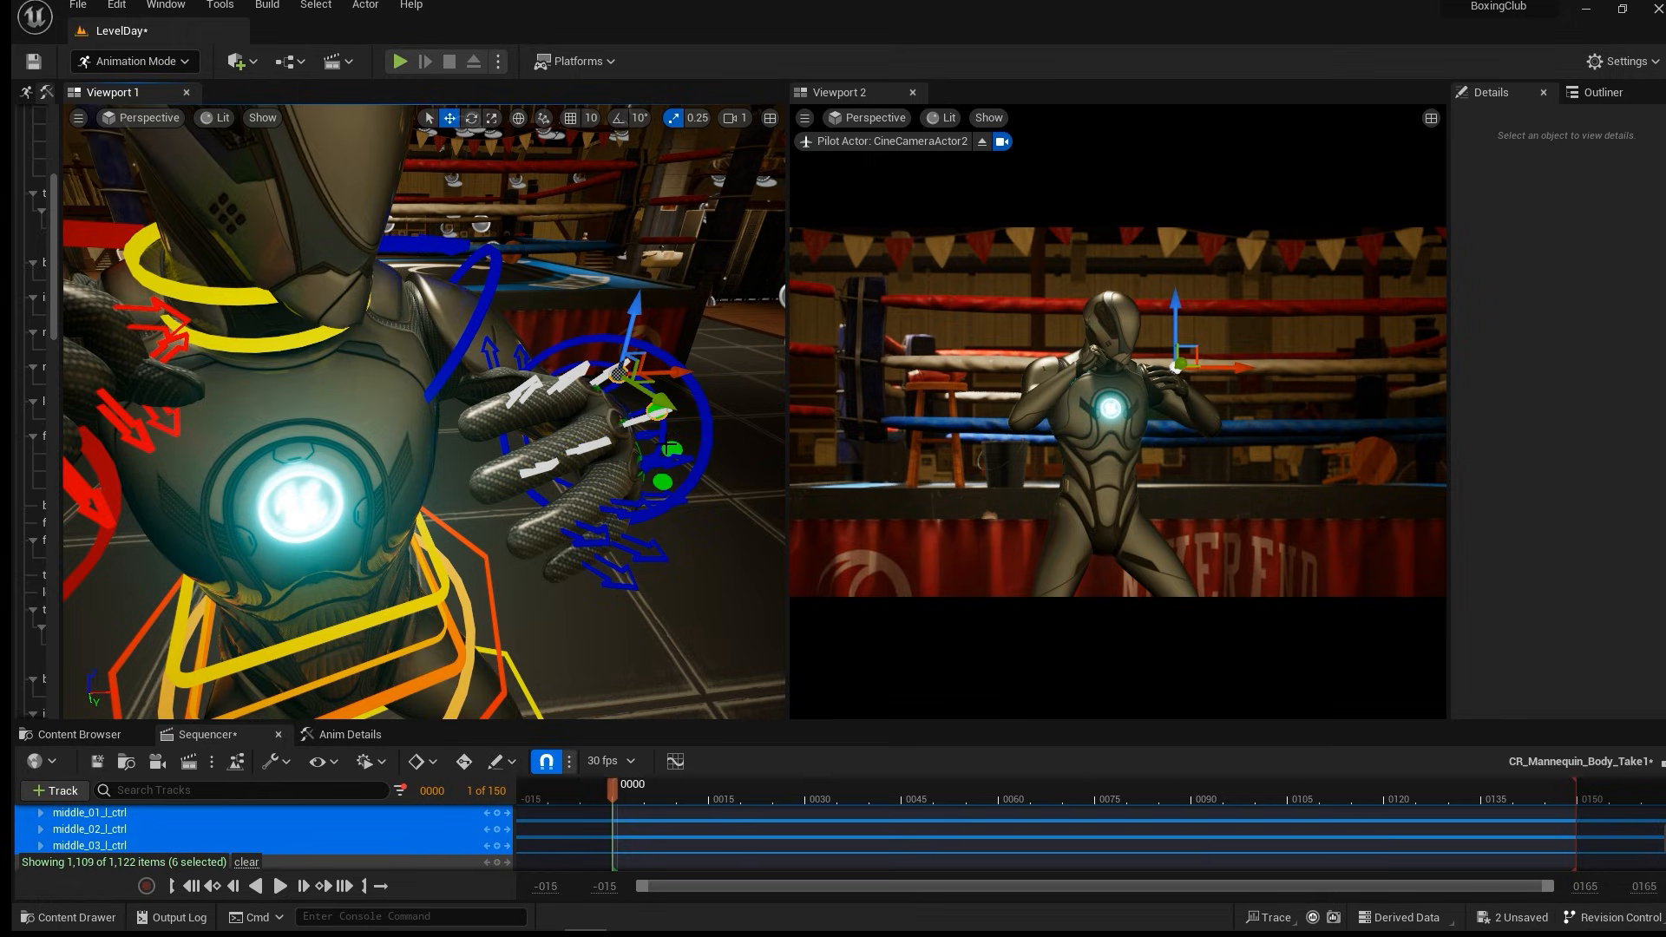
ctrl+click(663, 482)
key(e)
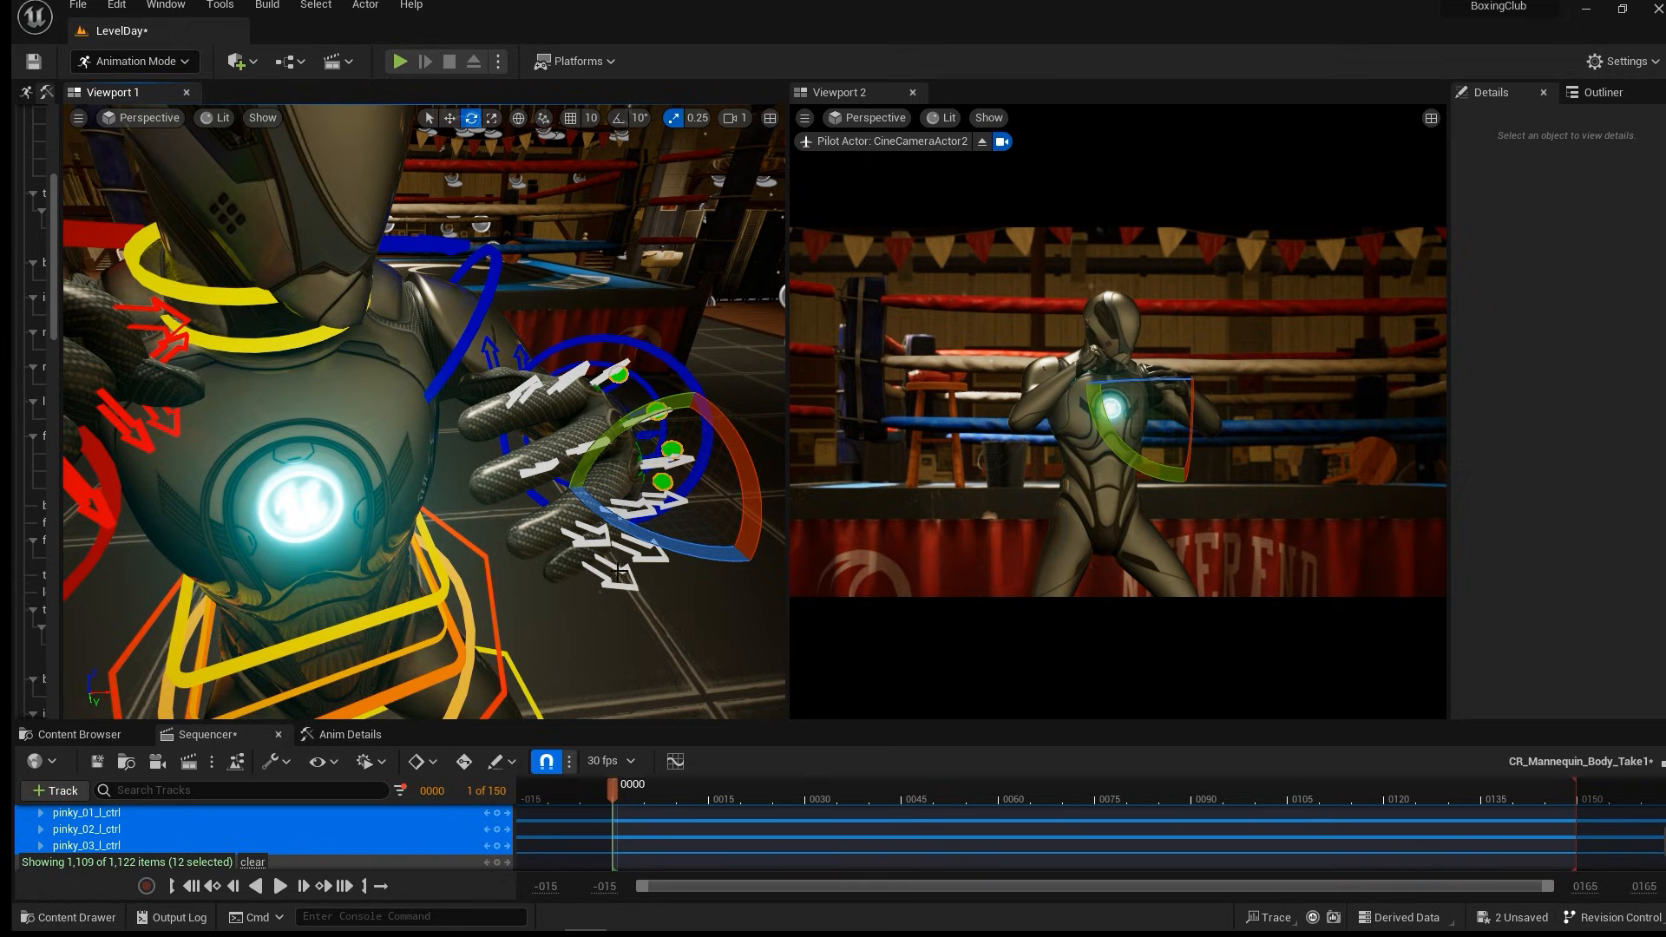
drag(699, 560, 678, 533)
key(ctrl+z)
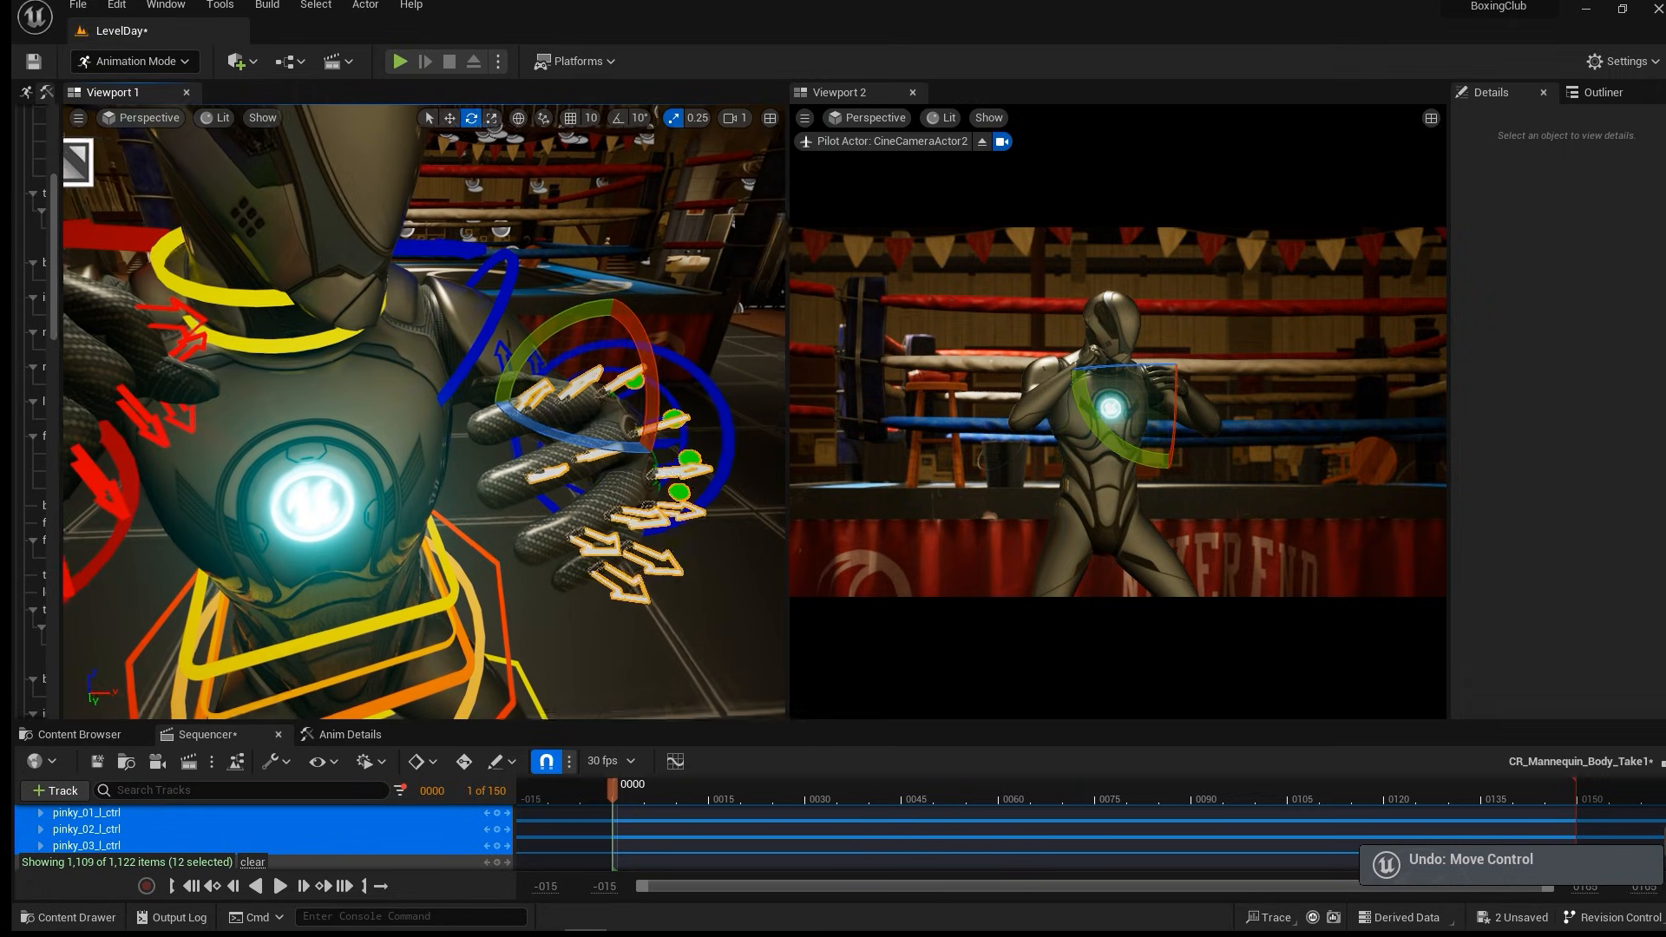
Try rotating the left lower-arm FK control and undo the change.
click(648, 376)
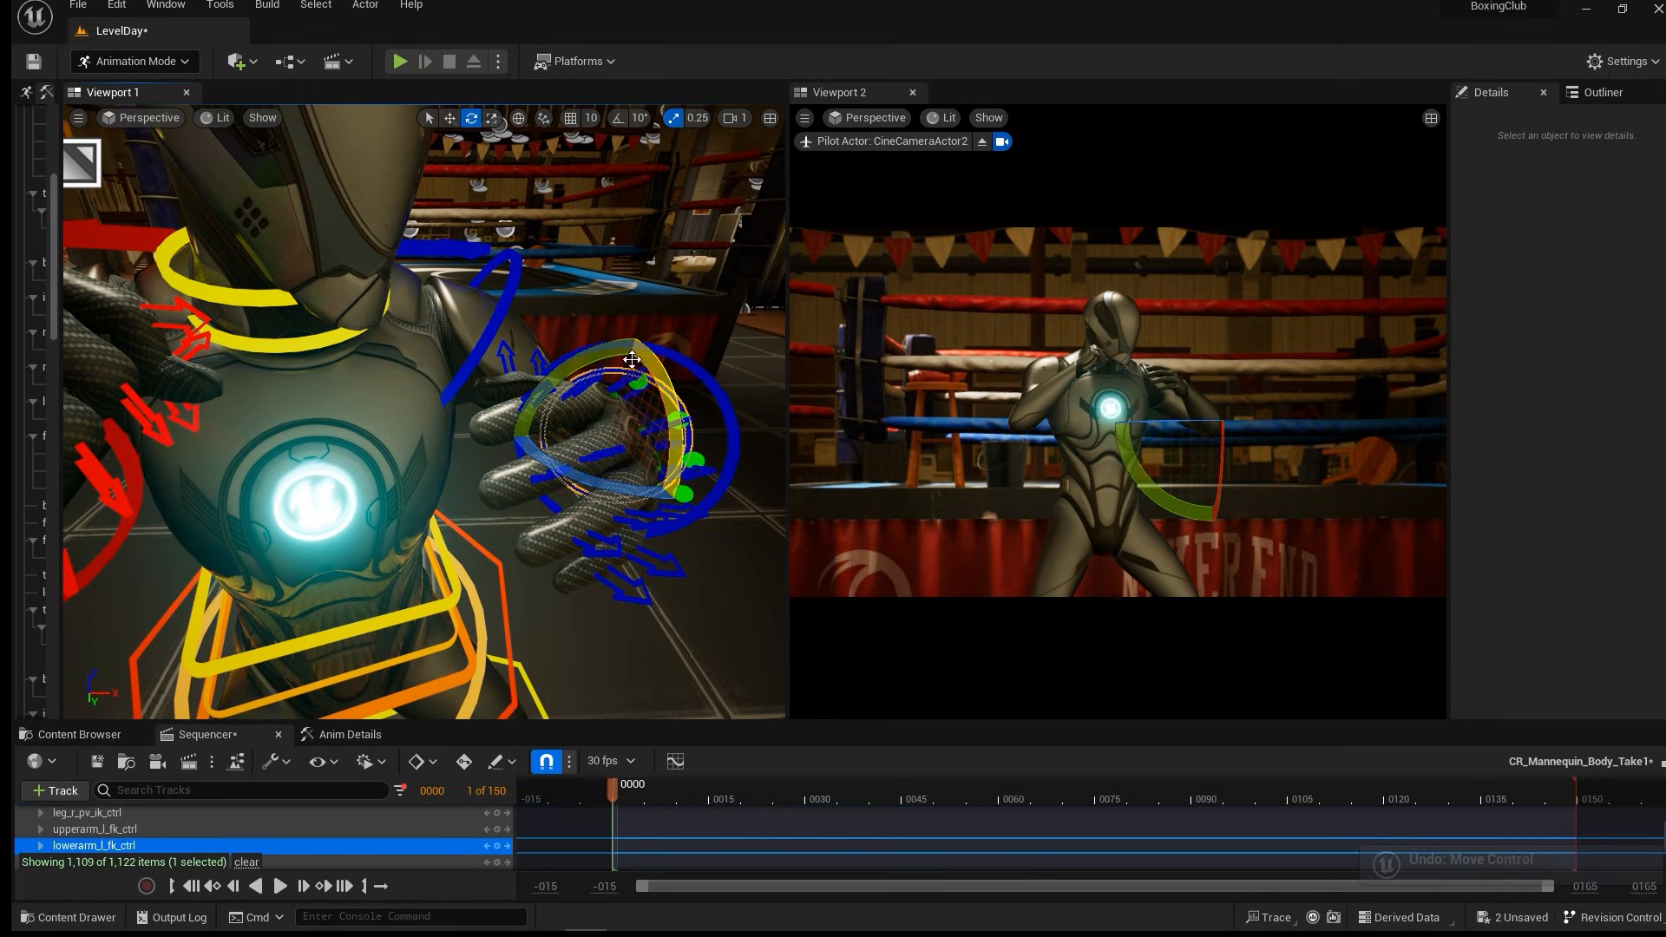
drag(648, 378, 617, 349)
key(ctrl+z)
right_drag(617, 348, 605, 351)
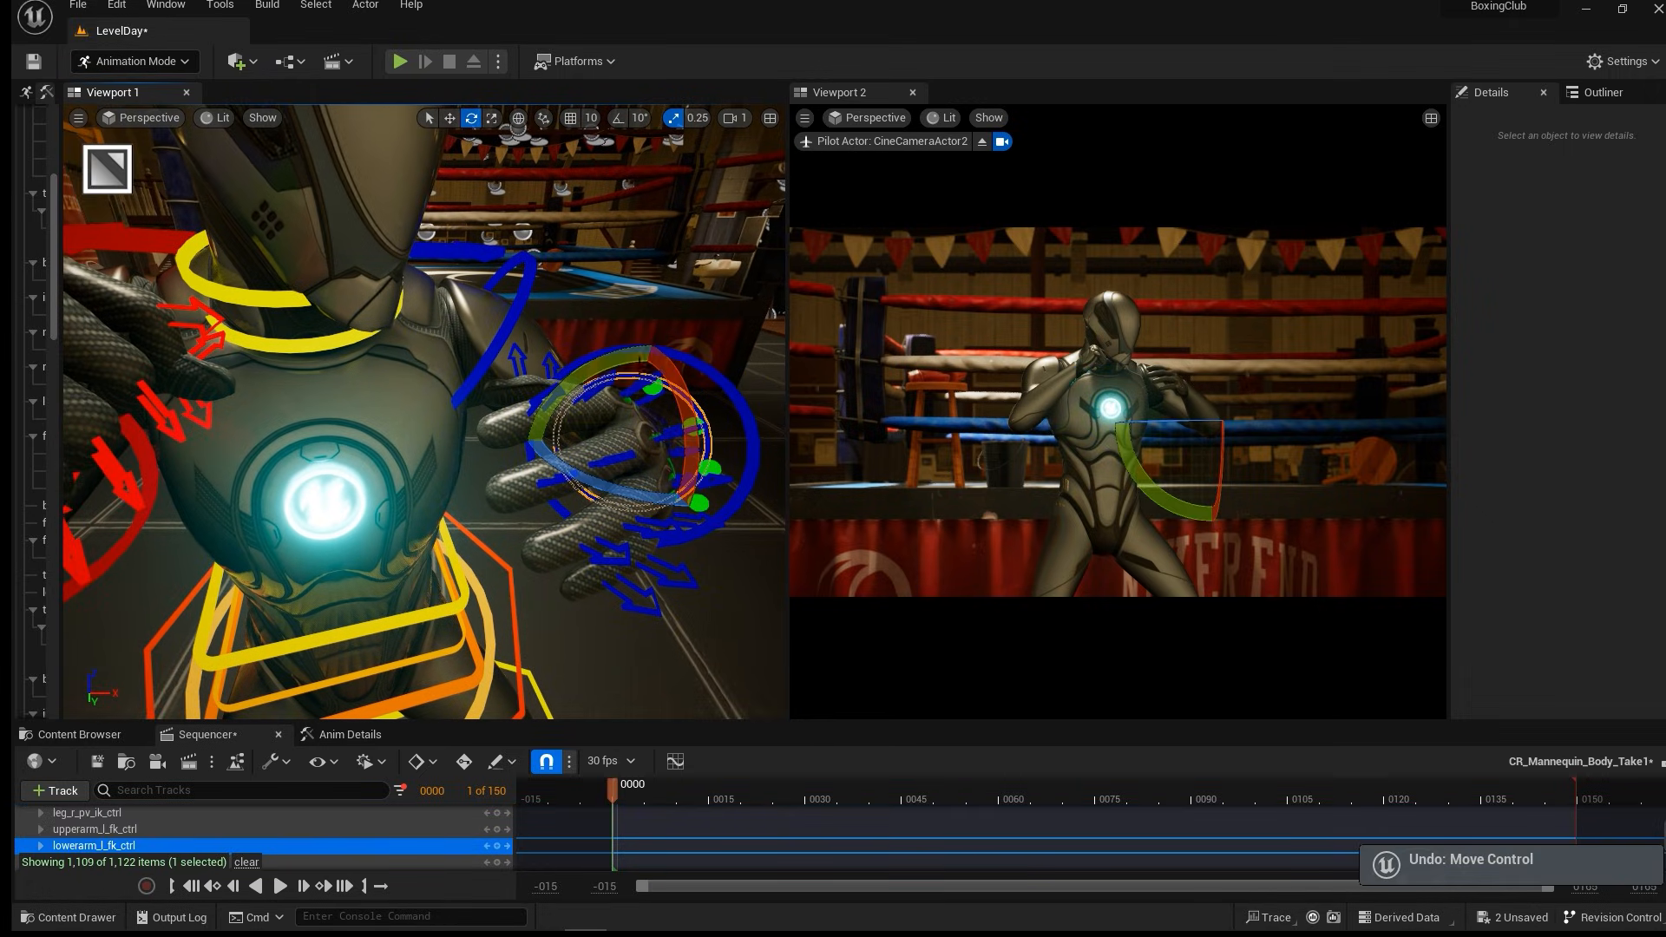
Select the left index finger's three controls, try curling them by rotation, and undo the rotations.
key(Escape)
click(546, 397)
shift+click(597, 387)
shift+click(642, 382)
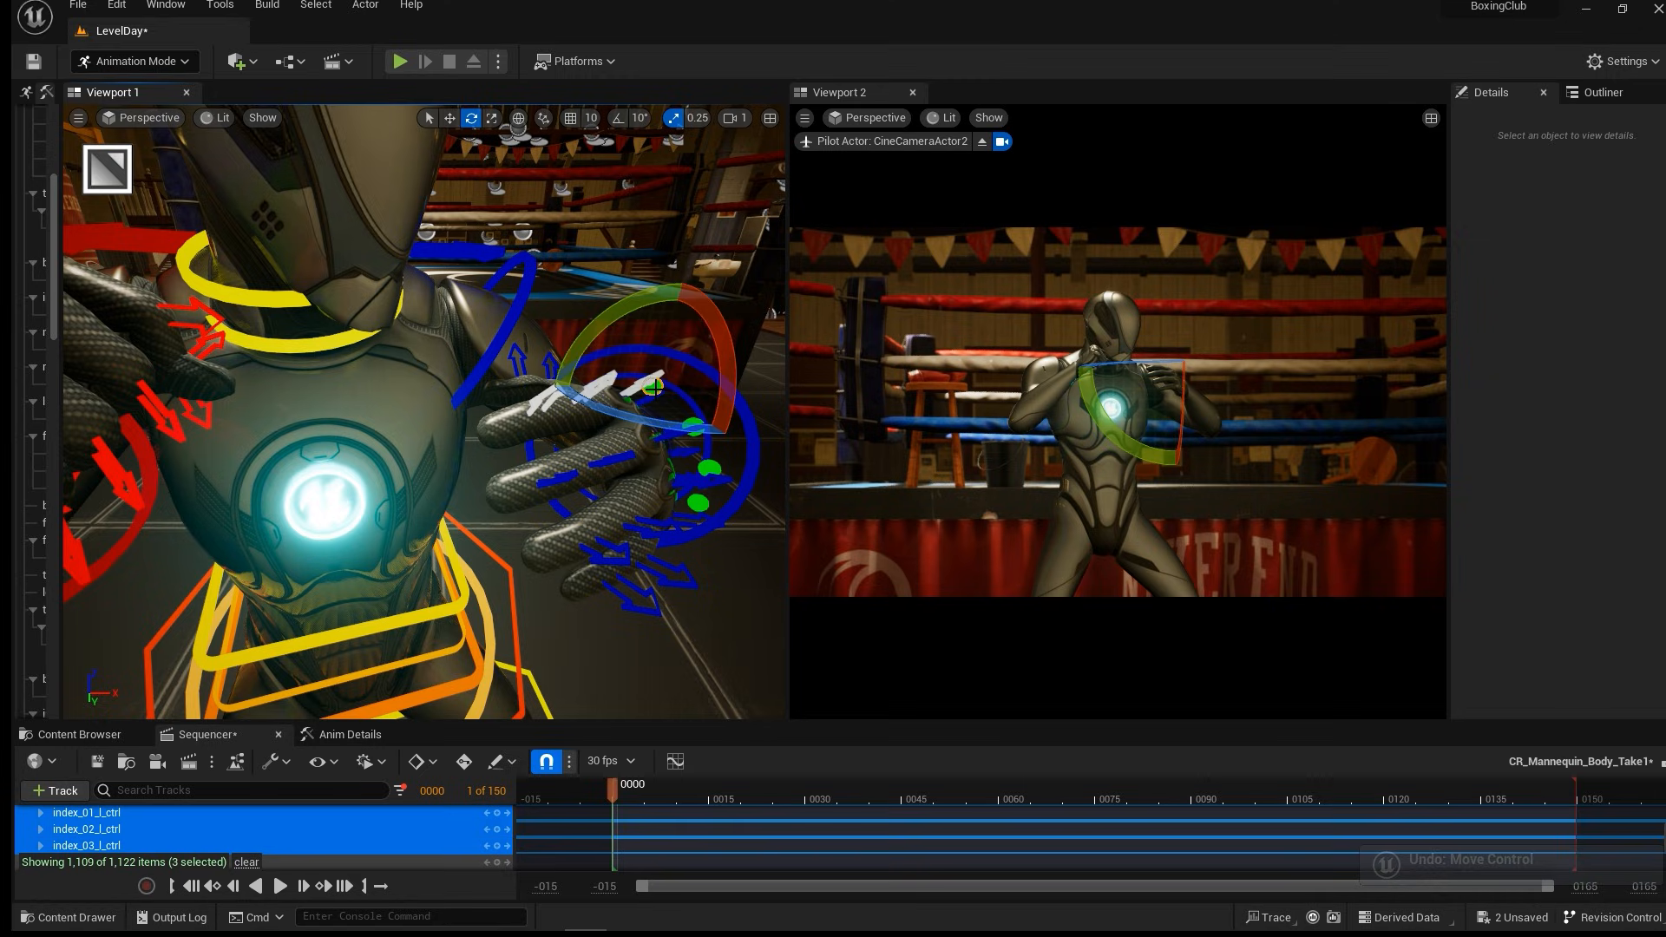
drag(641, 309, 700, 431)
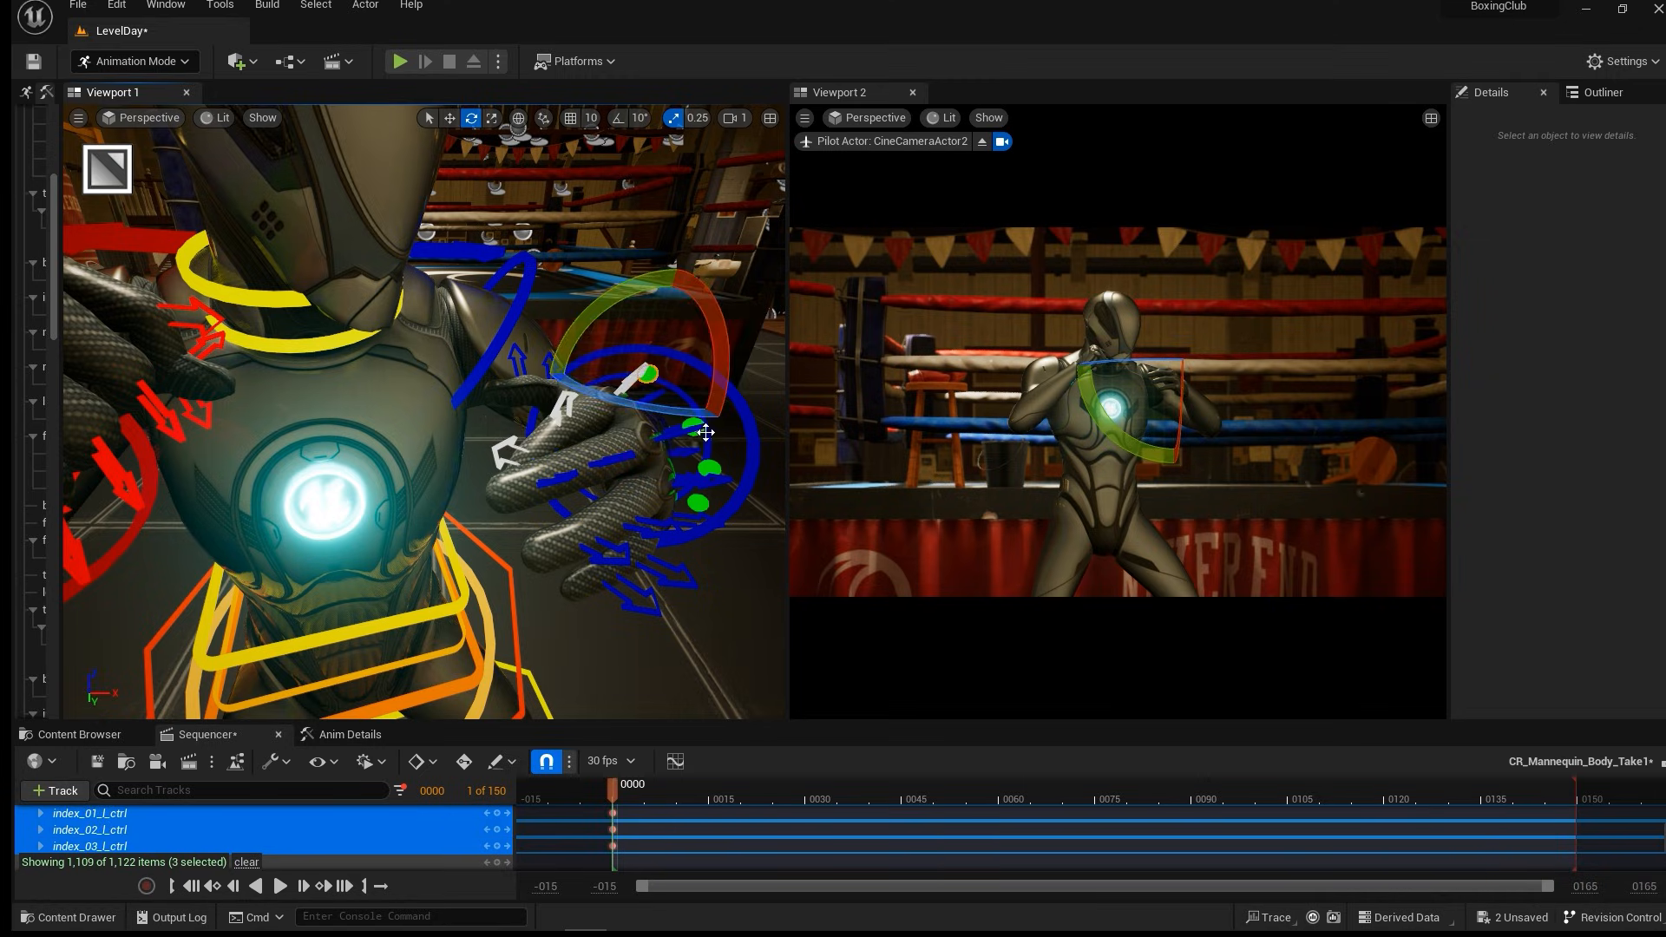
right_drag(700, 431, 778, 382)
drag(579, 441, 599, 493)
right_drag(599, 493, 649, 451)
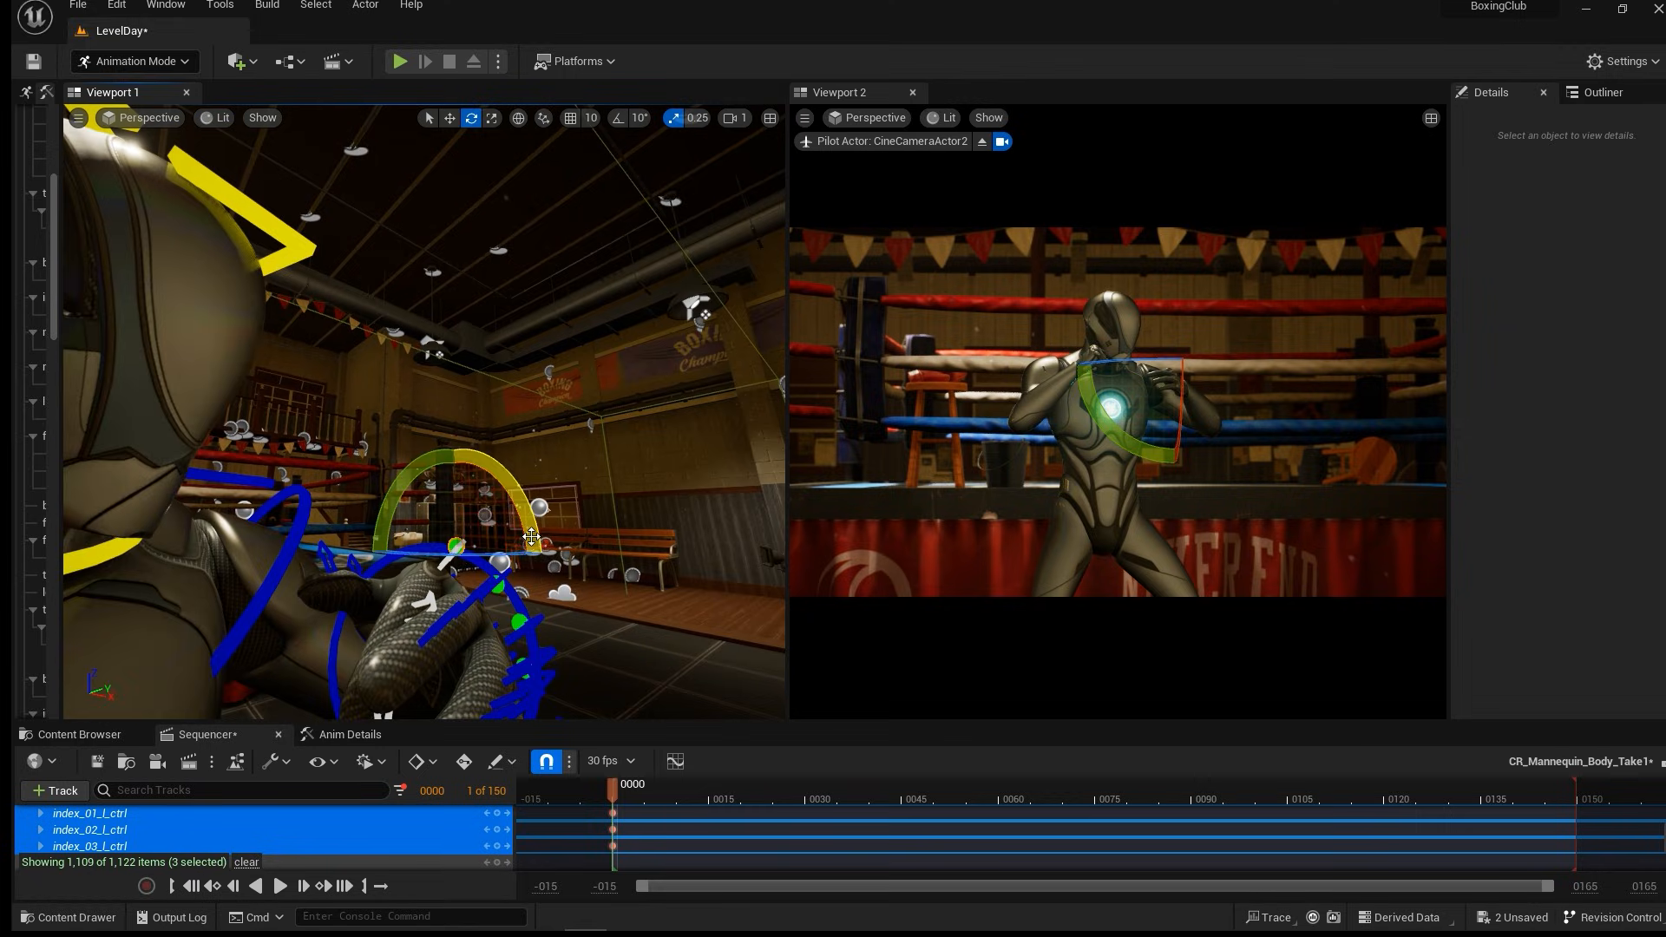
key(ctrl+z)
key(ctrl+z)
Try turning the left index finger controls sideways about the blue axis and undo it.
right_drag(493, 613, 555, 609)
drag(360, 602, 337, 602)
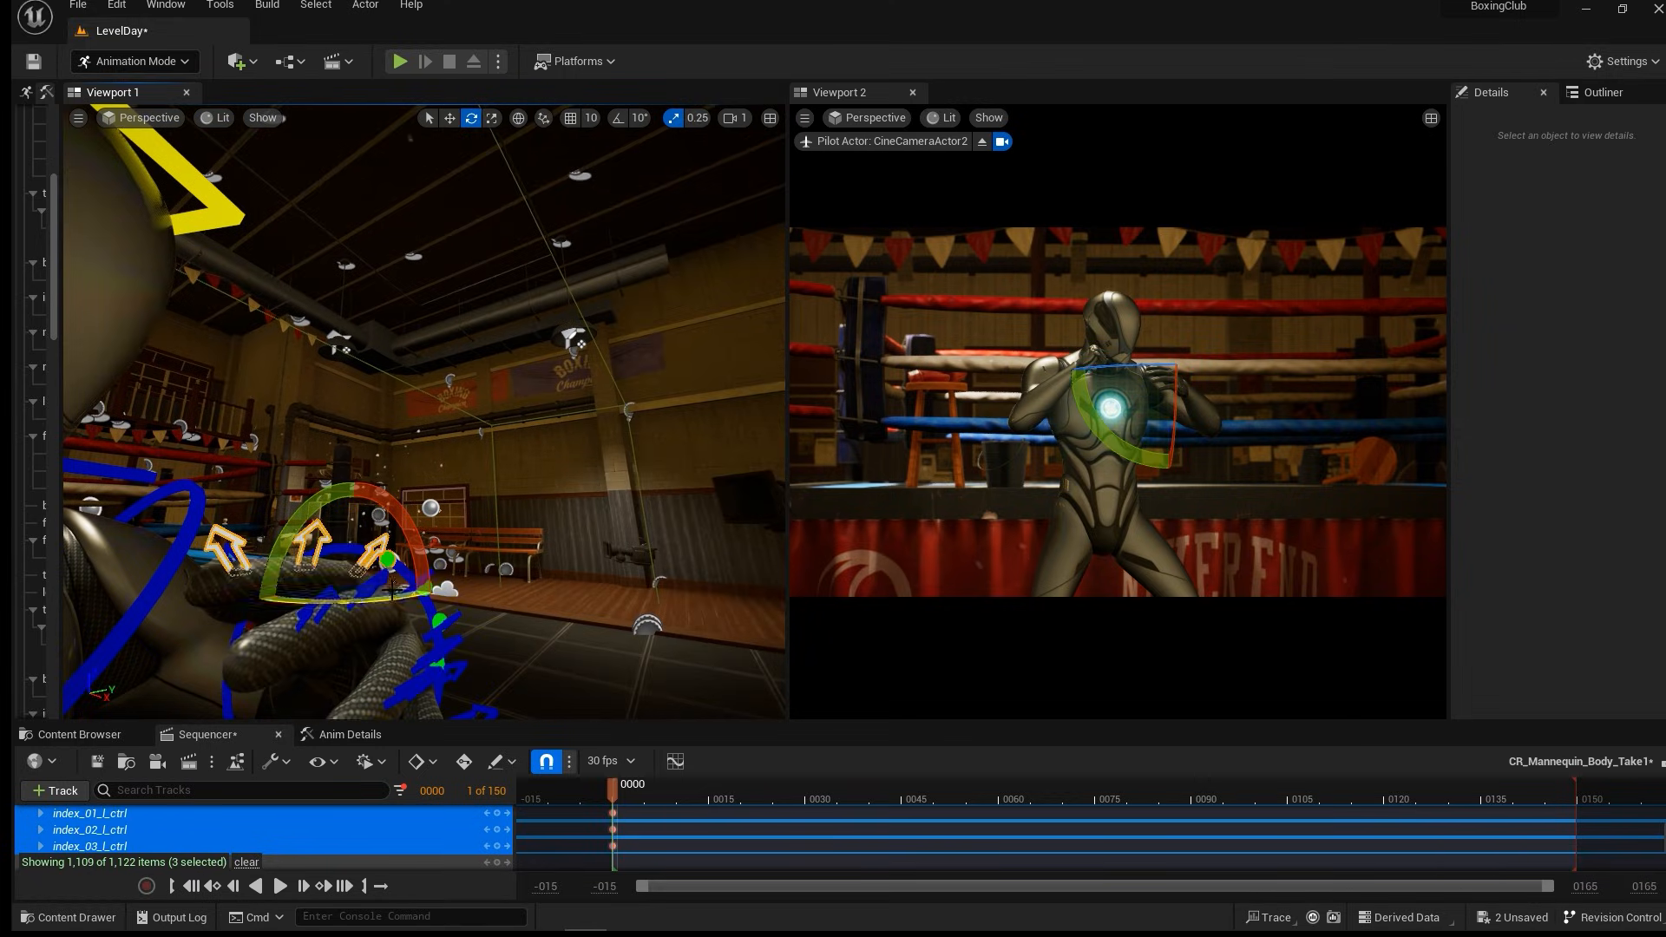
key(ctrl+z)
Reselect the three left index finger controls and rotate them to curl the finger toward the palm.
click(377, 560)
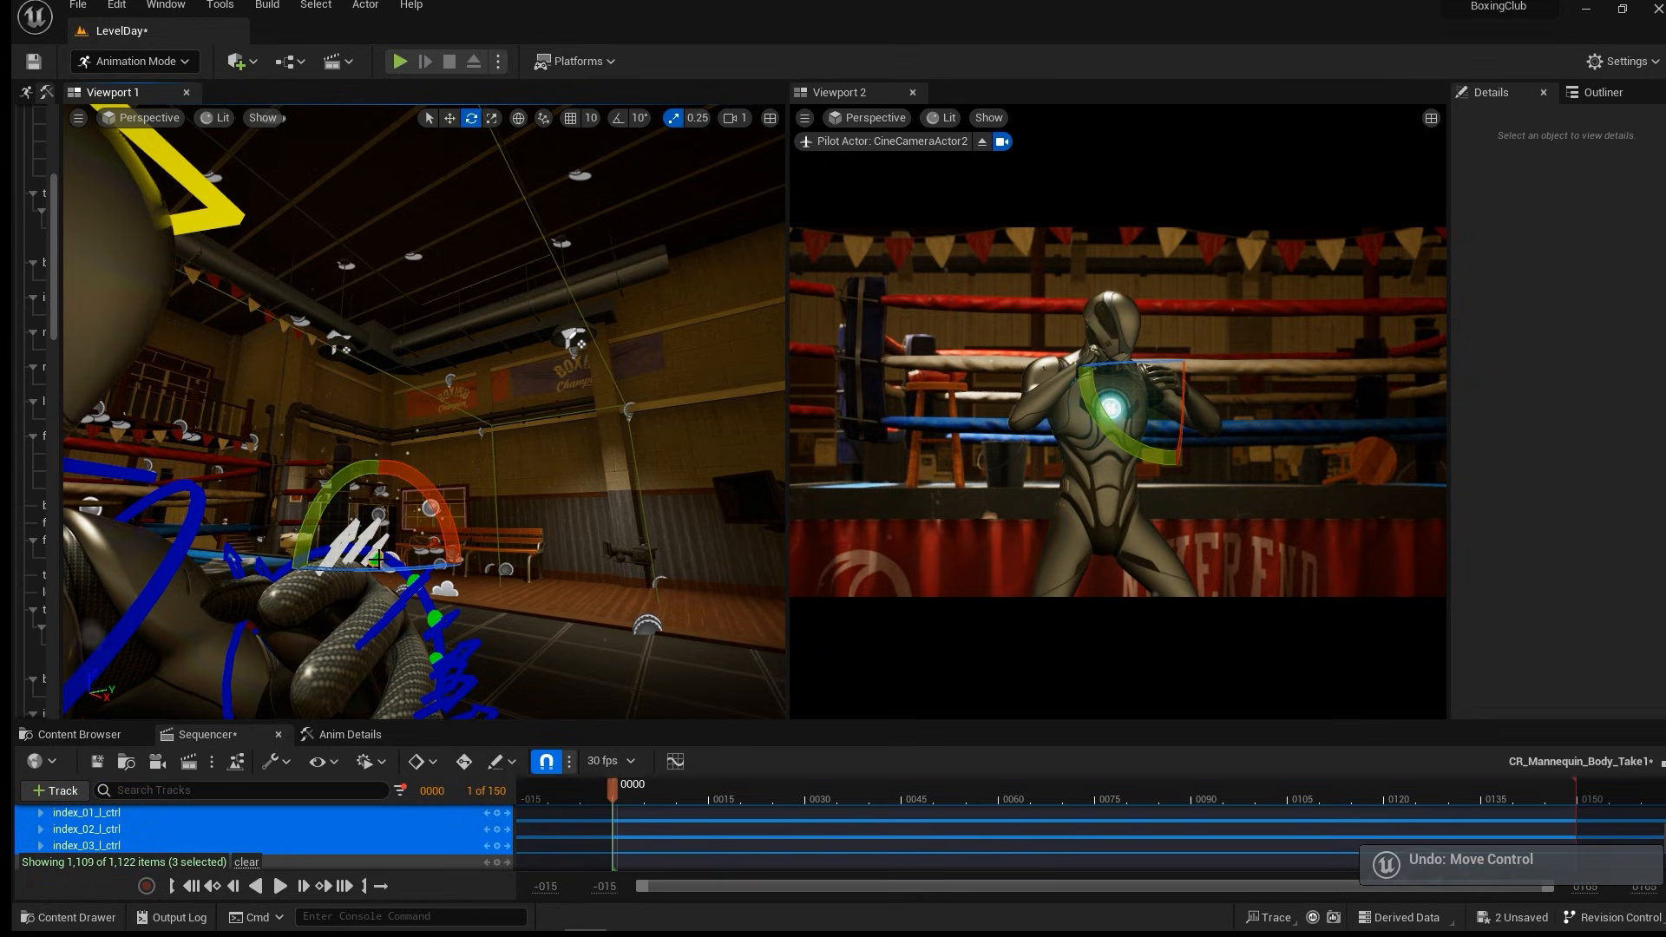
drag(319, 482, 288, 569)
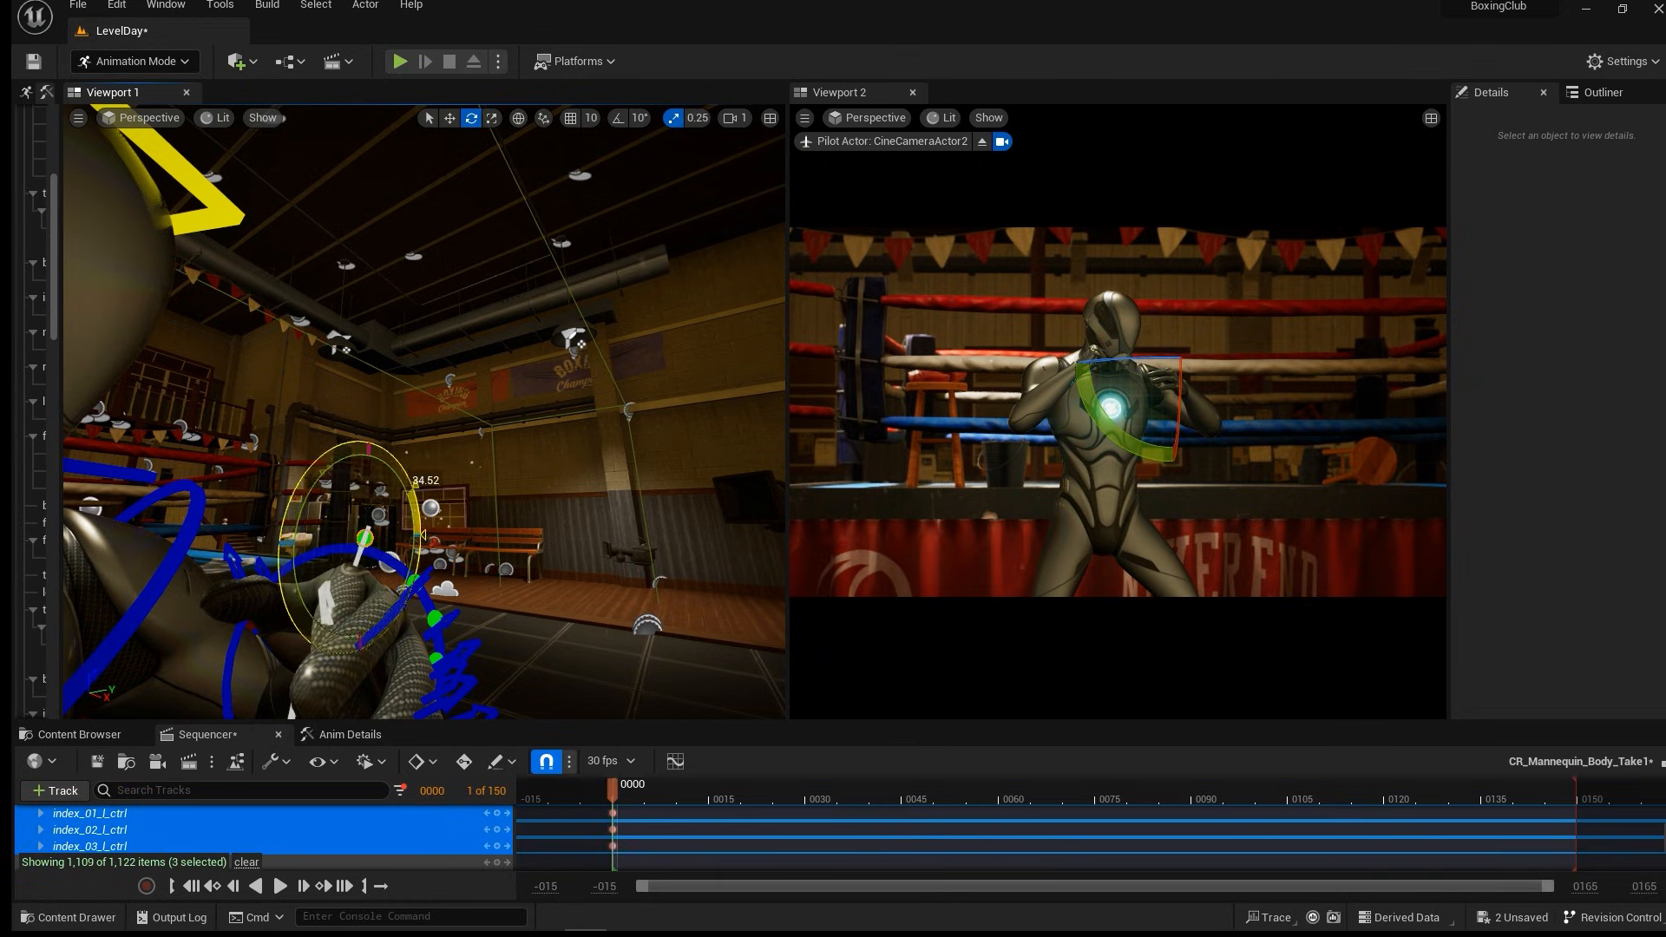
drag(439, 490, 411, 450)
right_drag(486, 486, 484, 434)
key(f)
scroll(486, 486, down, 5)
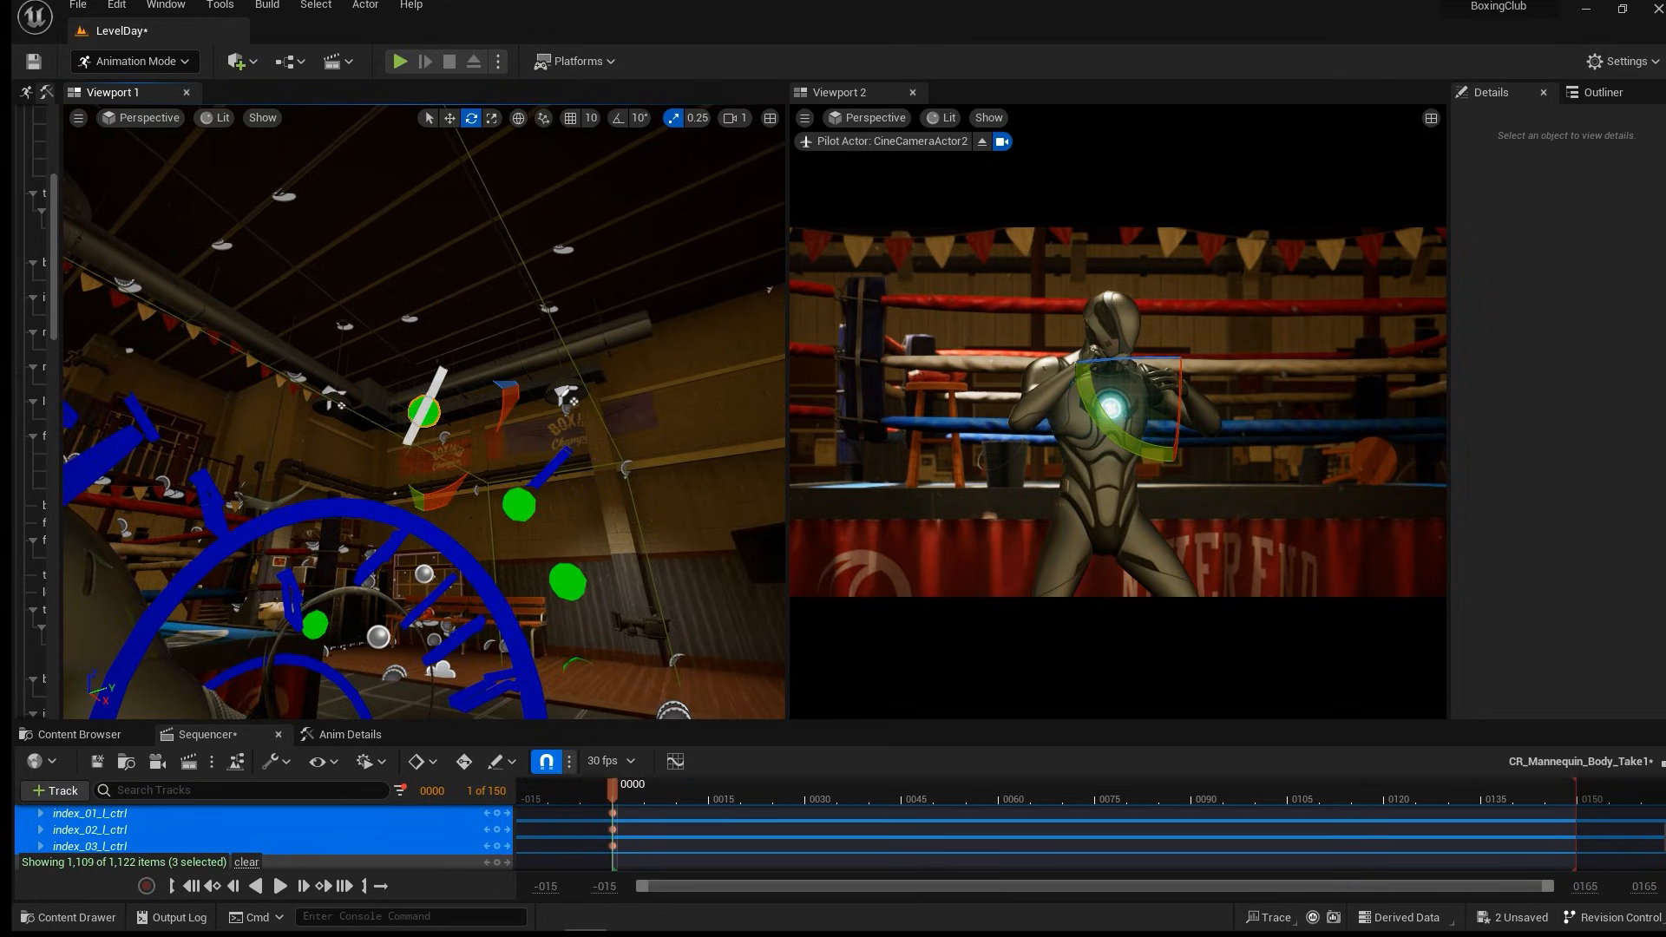
alt+drag(486, 486, 487, 367)
scroll(486, 486, up, 4)
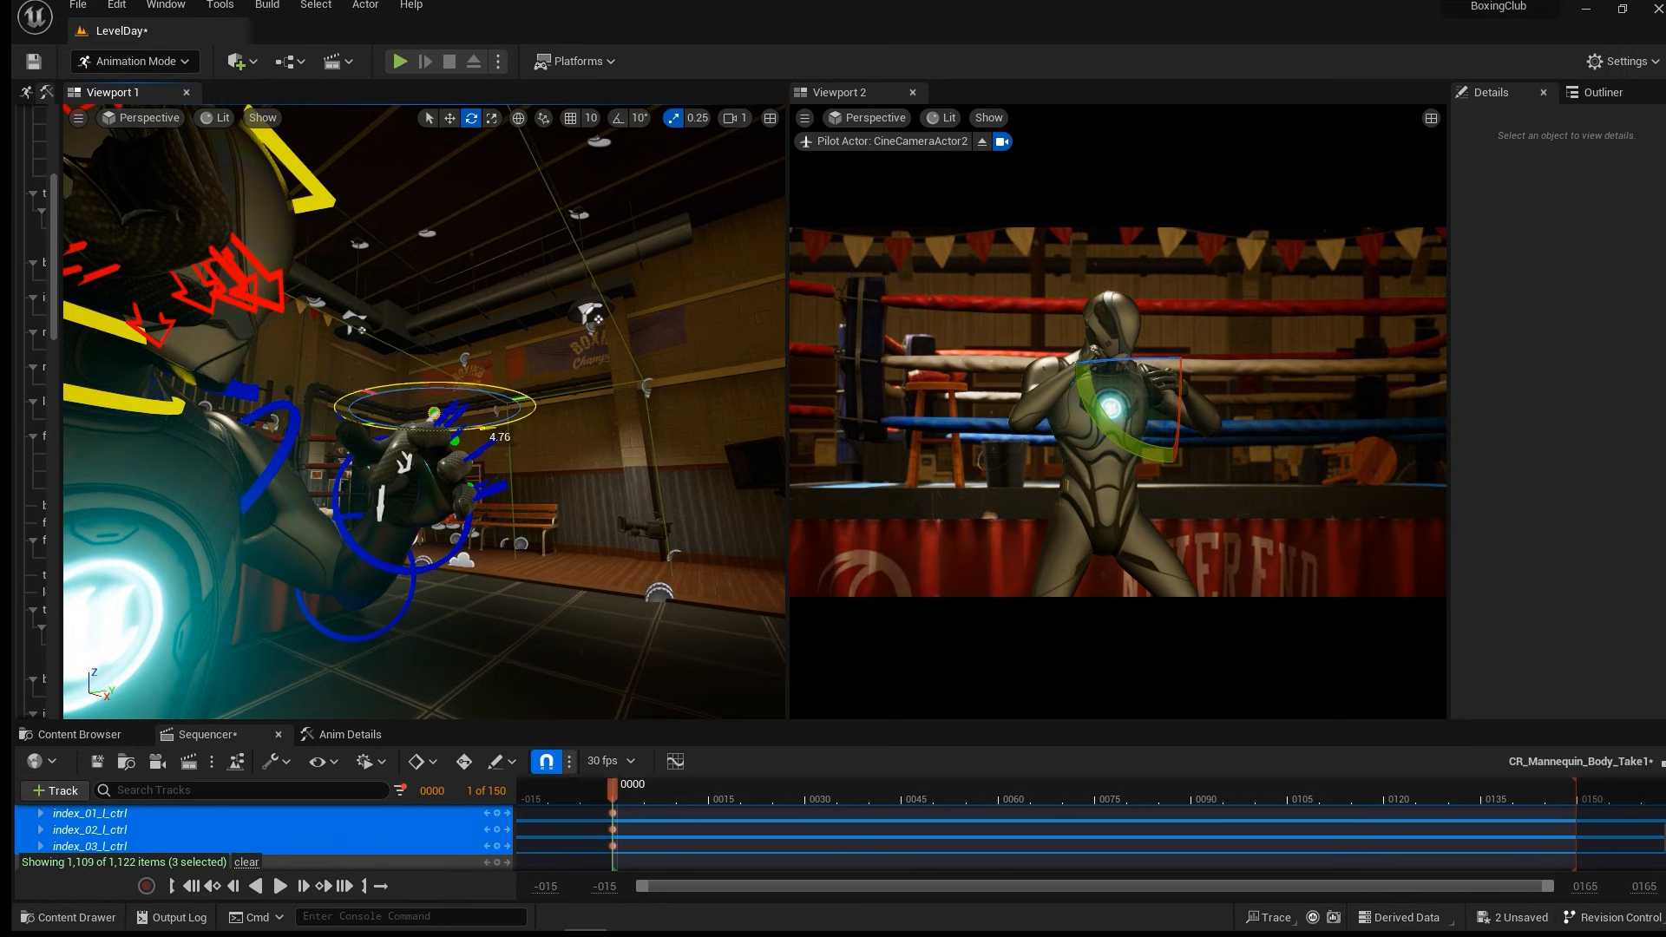
Select the left middle finger's three controls, rotate them to curl the finger toward the palm, and clear the selection.
alt+drag(489, 424, 351, 514)
key(w)
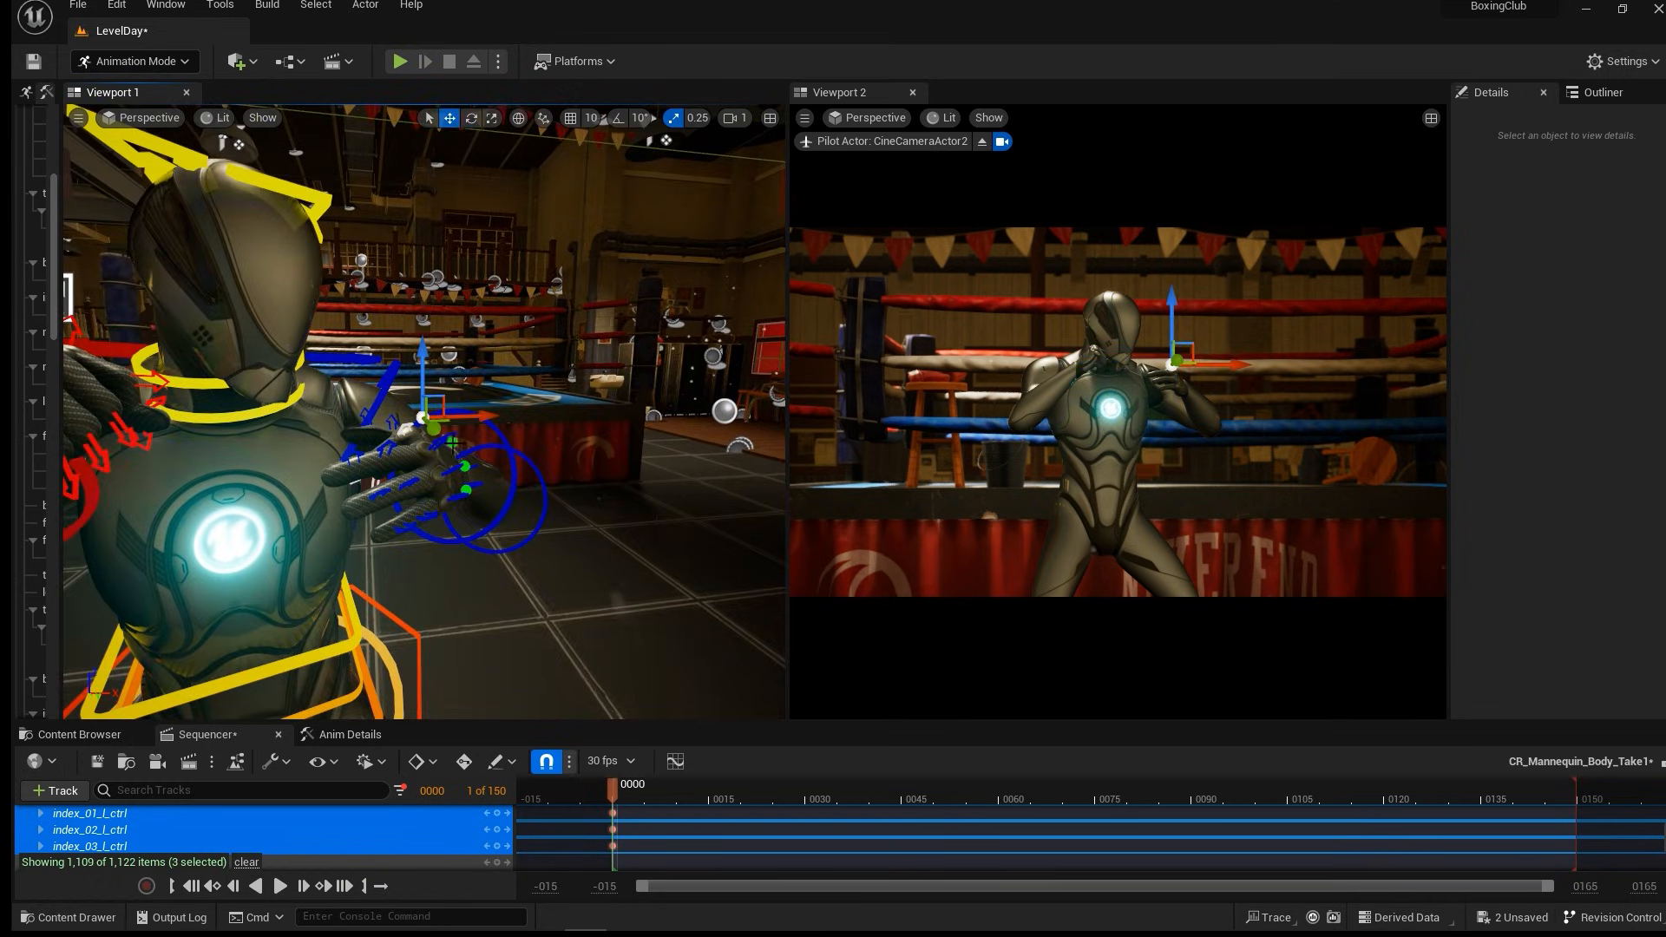
click(453, 444)
key(e)
drag(453, 444, 358, 531)
alt+drag(597, 527, 681, 430)
alt+drag(562, 576, 618, 566)
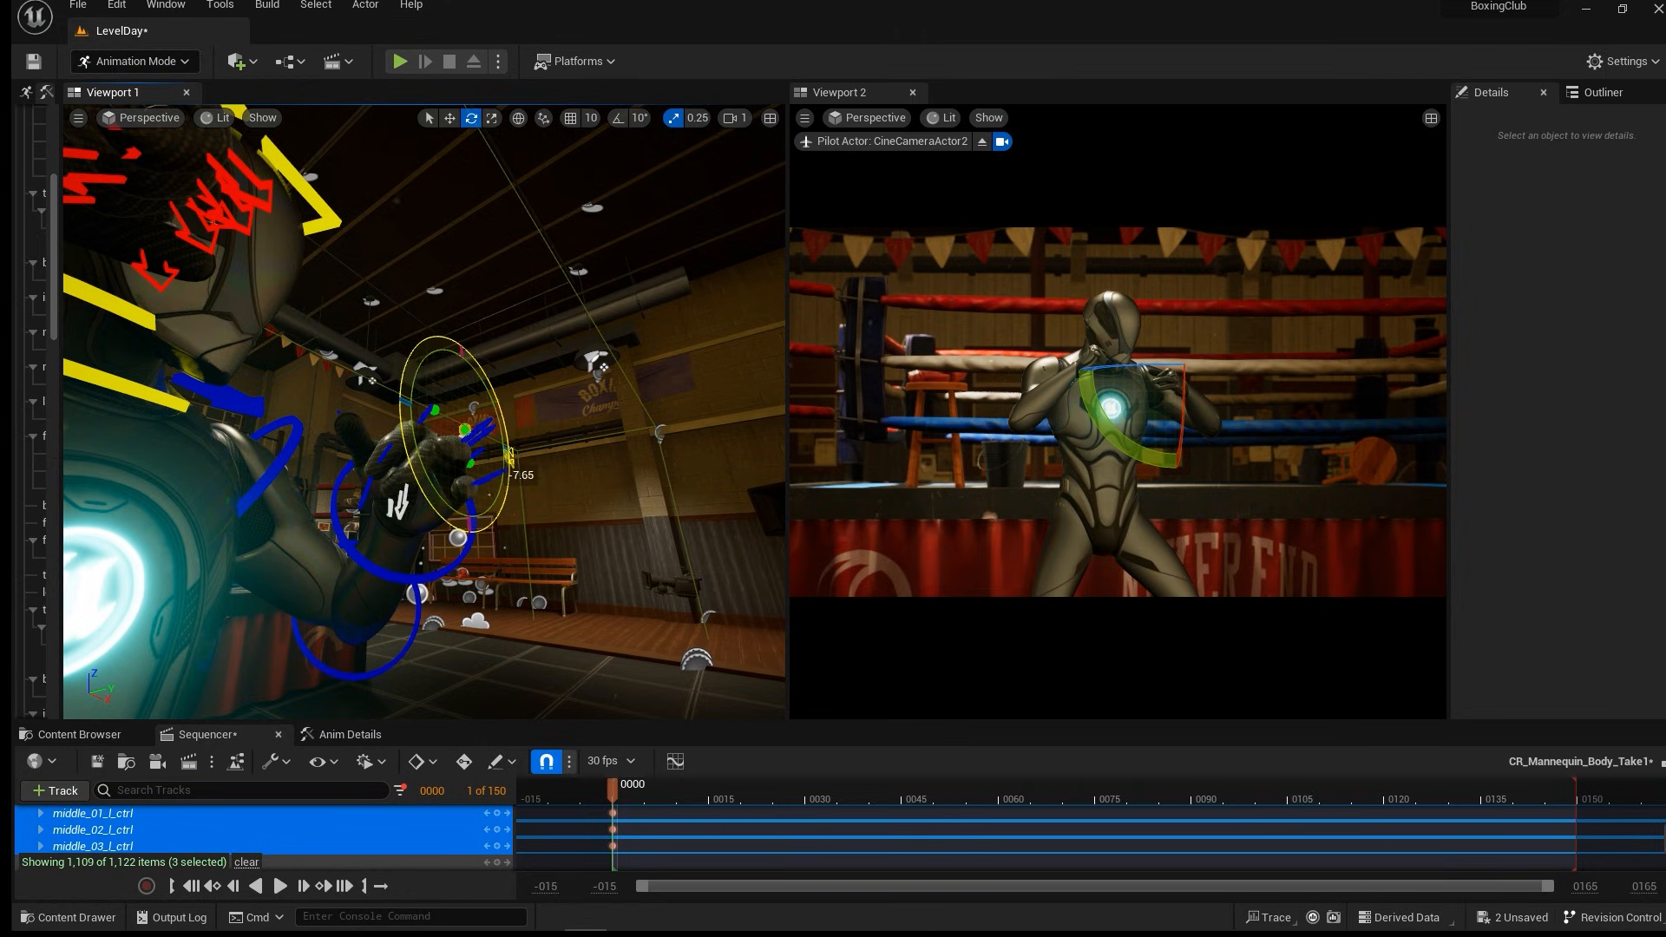
alt+drag(556, 469, 512, 565)
click(555, 564)
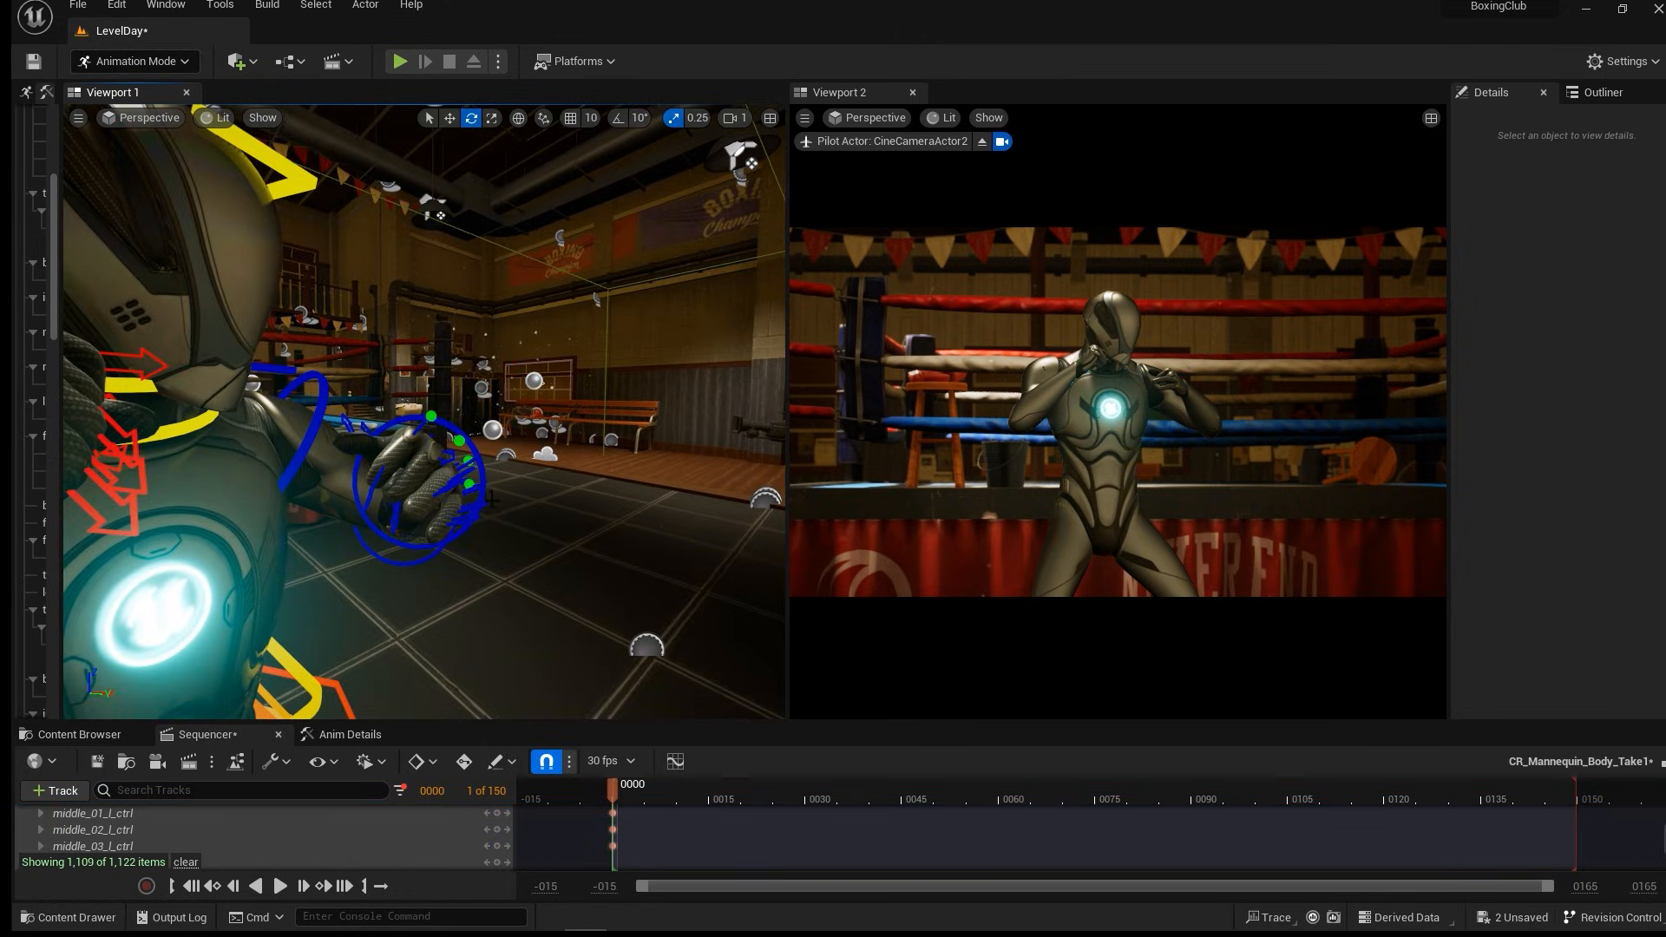
Select the left ring finger's three controls and rotate them to curl the finger toward the palm.
alt+drag(492, 501, 471, 469)
click(471, 469)
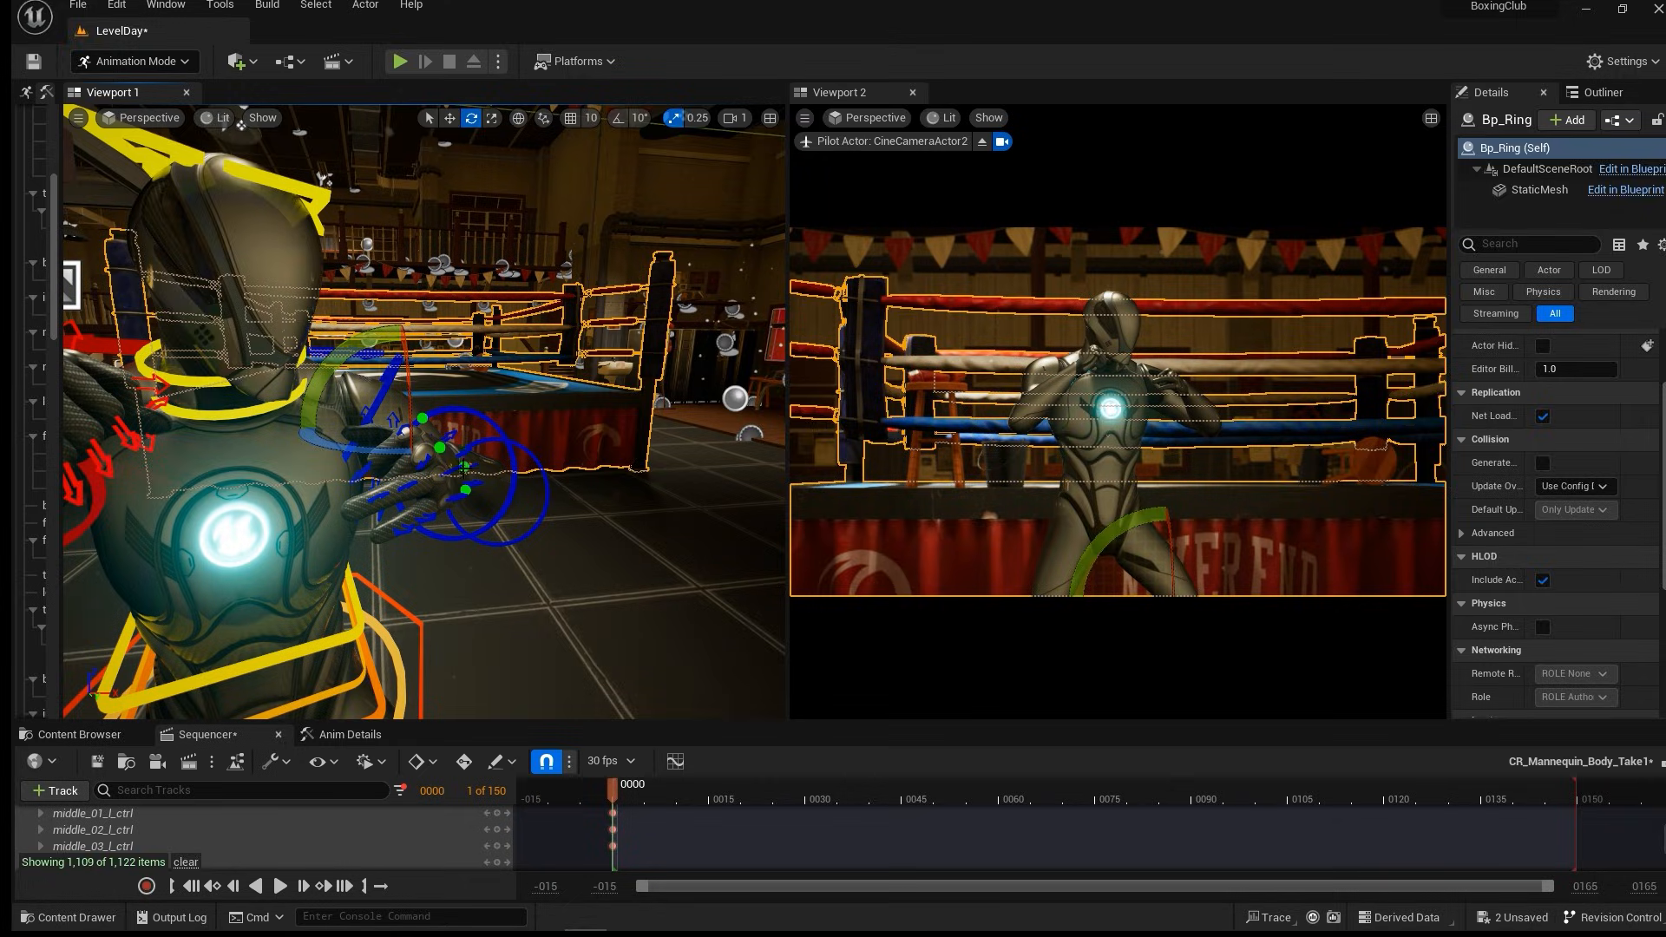
click(460, 469)
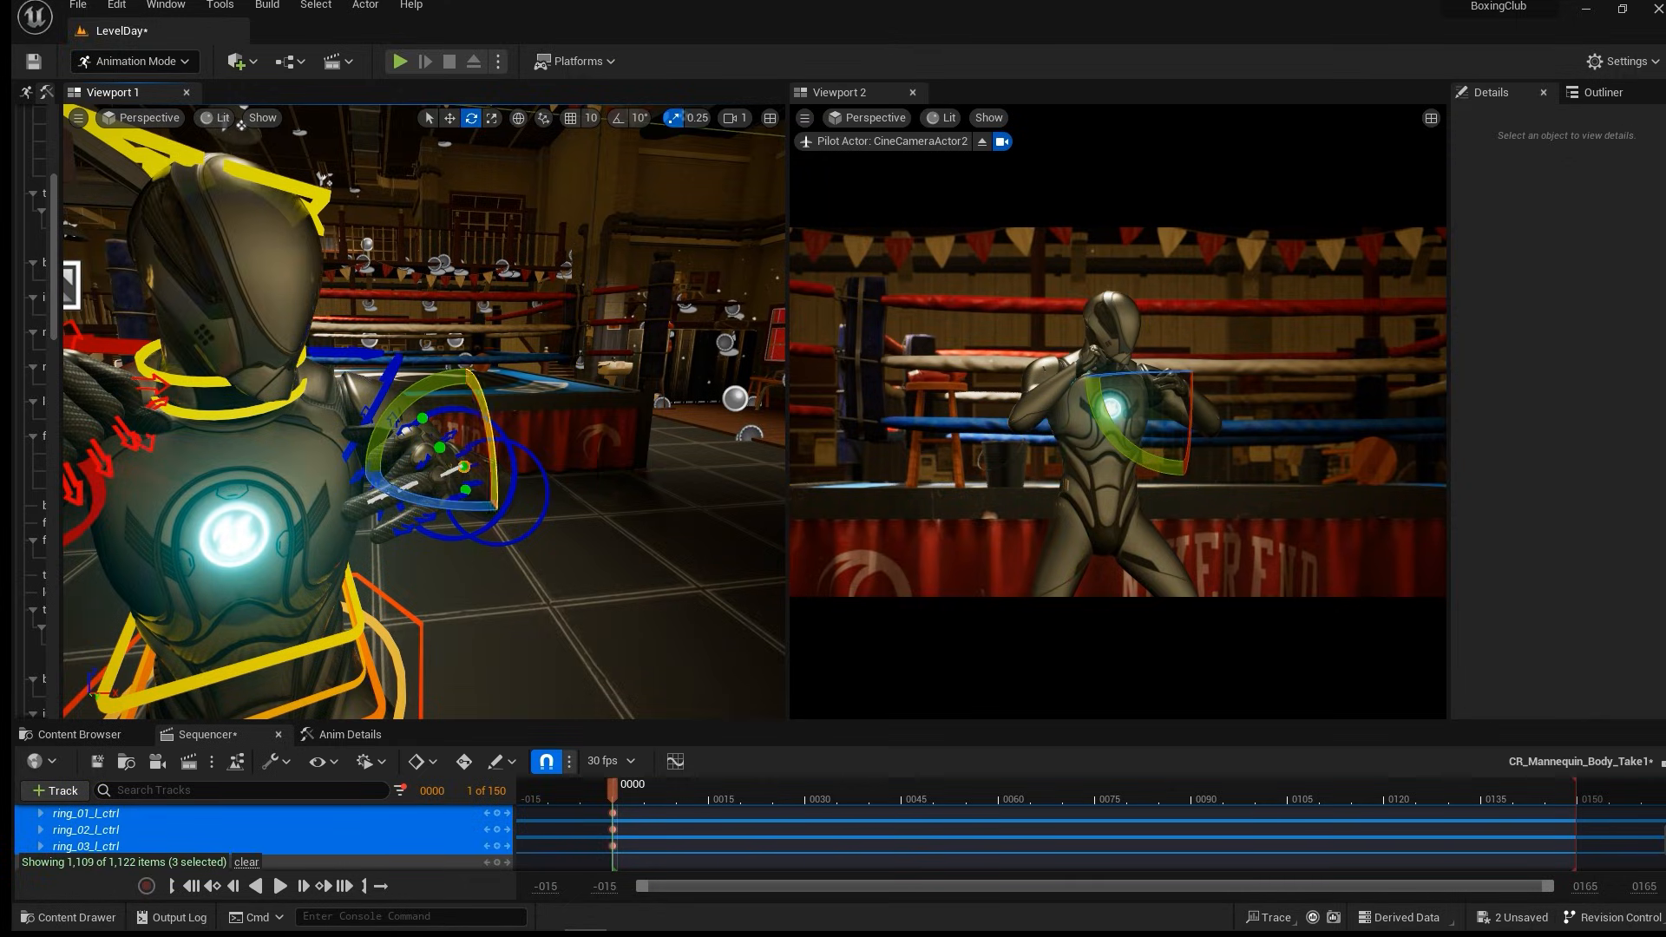
alt+drag(460, 469, 437, 462)
drag(413, 518, 442, 541)
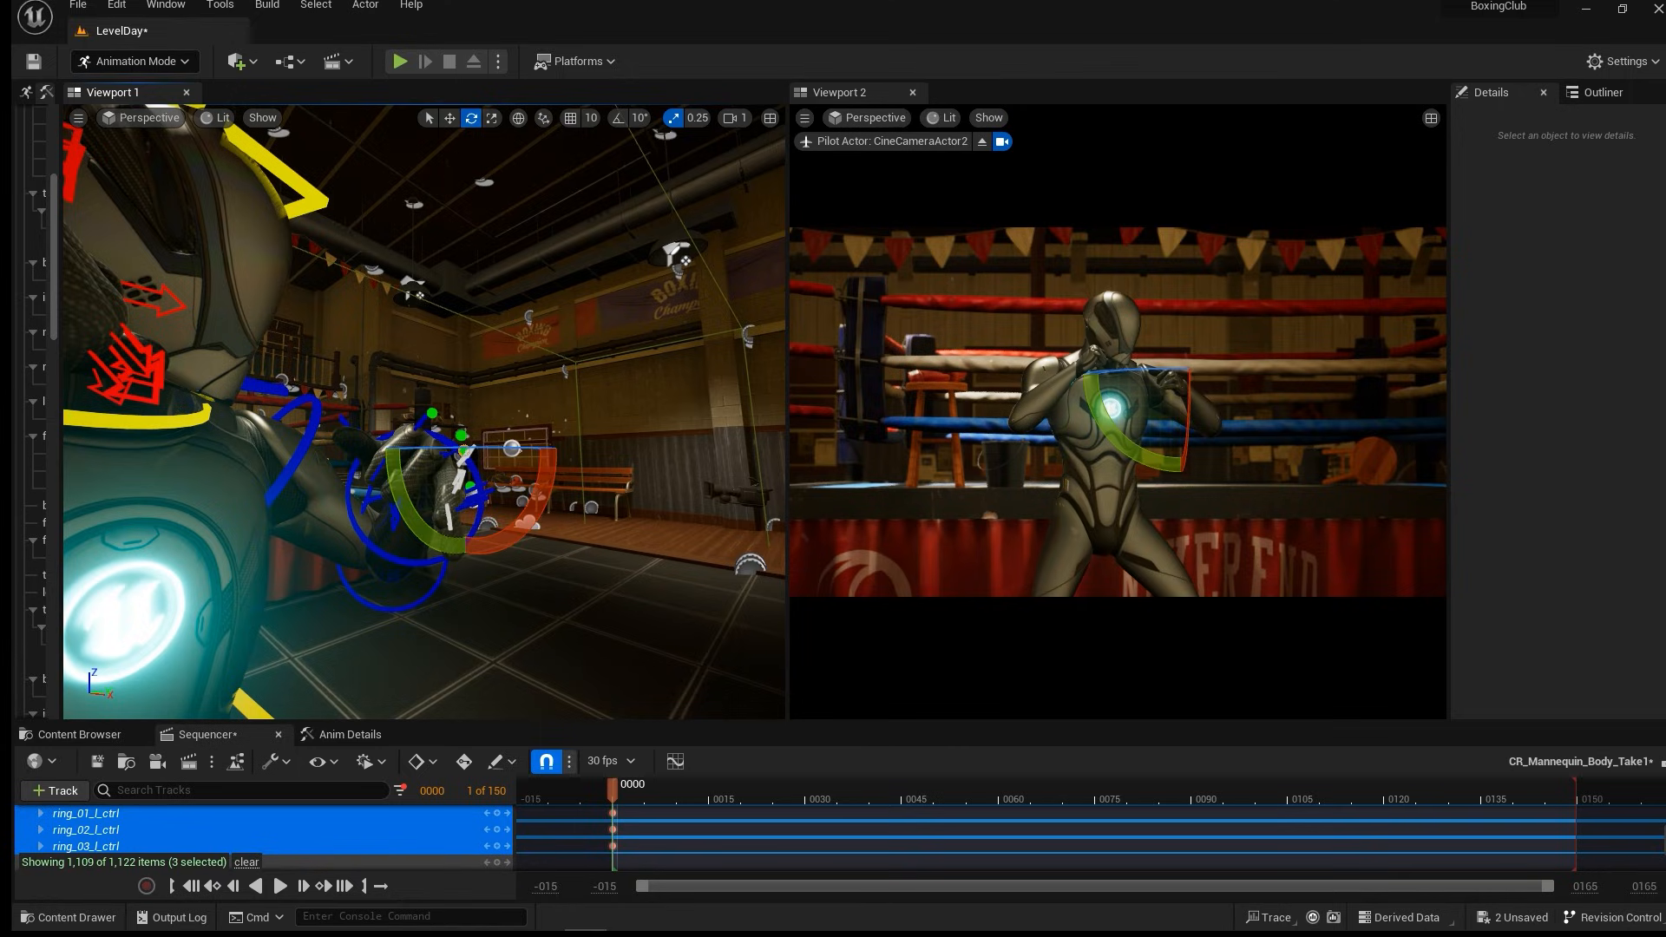
drag(538, 500, 499, 455)
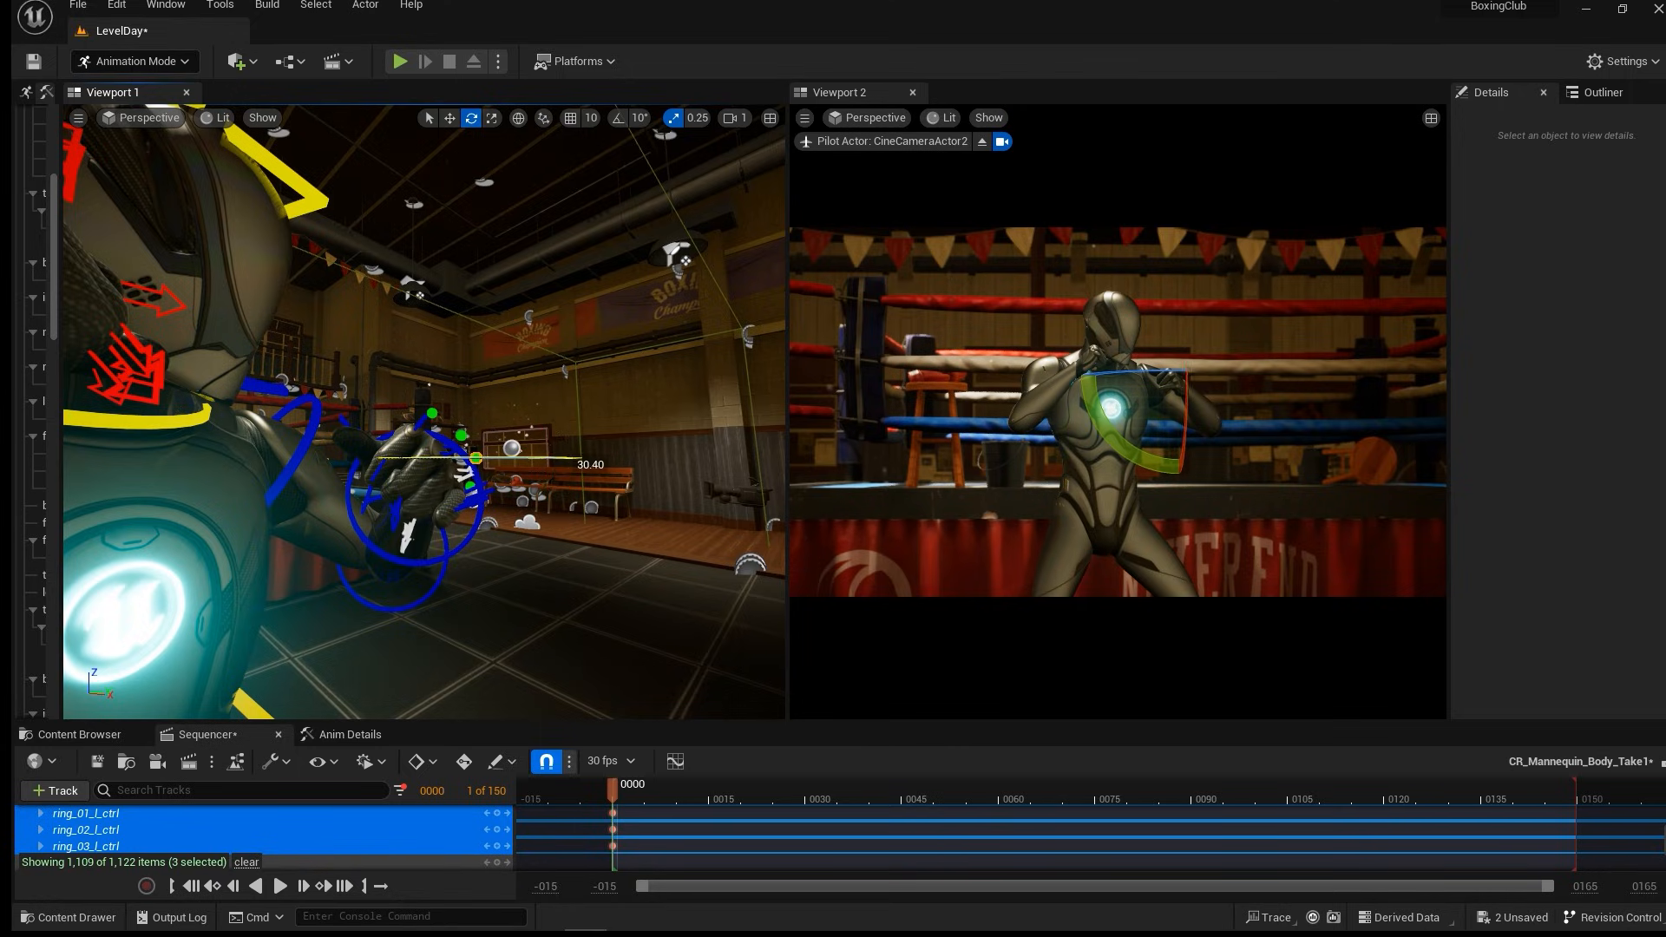
drag(548, 513, 533, 496)
Select the left pinky's three controls, try moving them, and undo the move.
alt+drag(534, 497, 426, 523)
key(w)
click(479, 492)
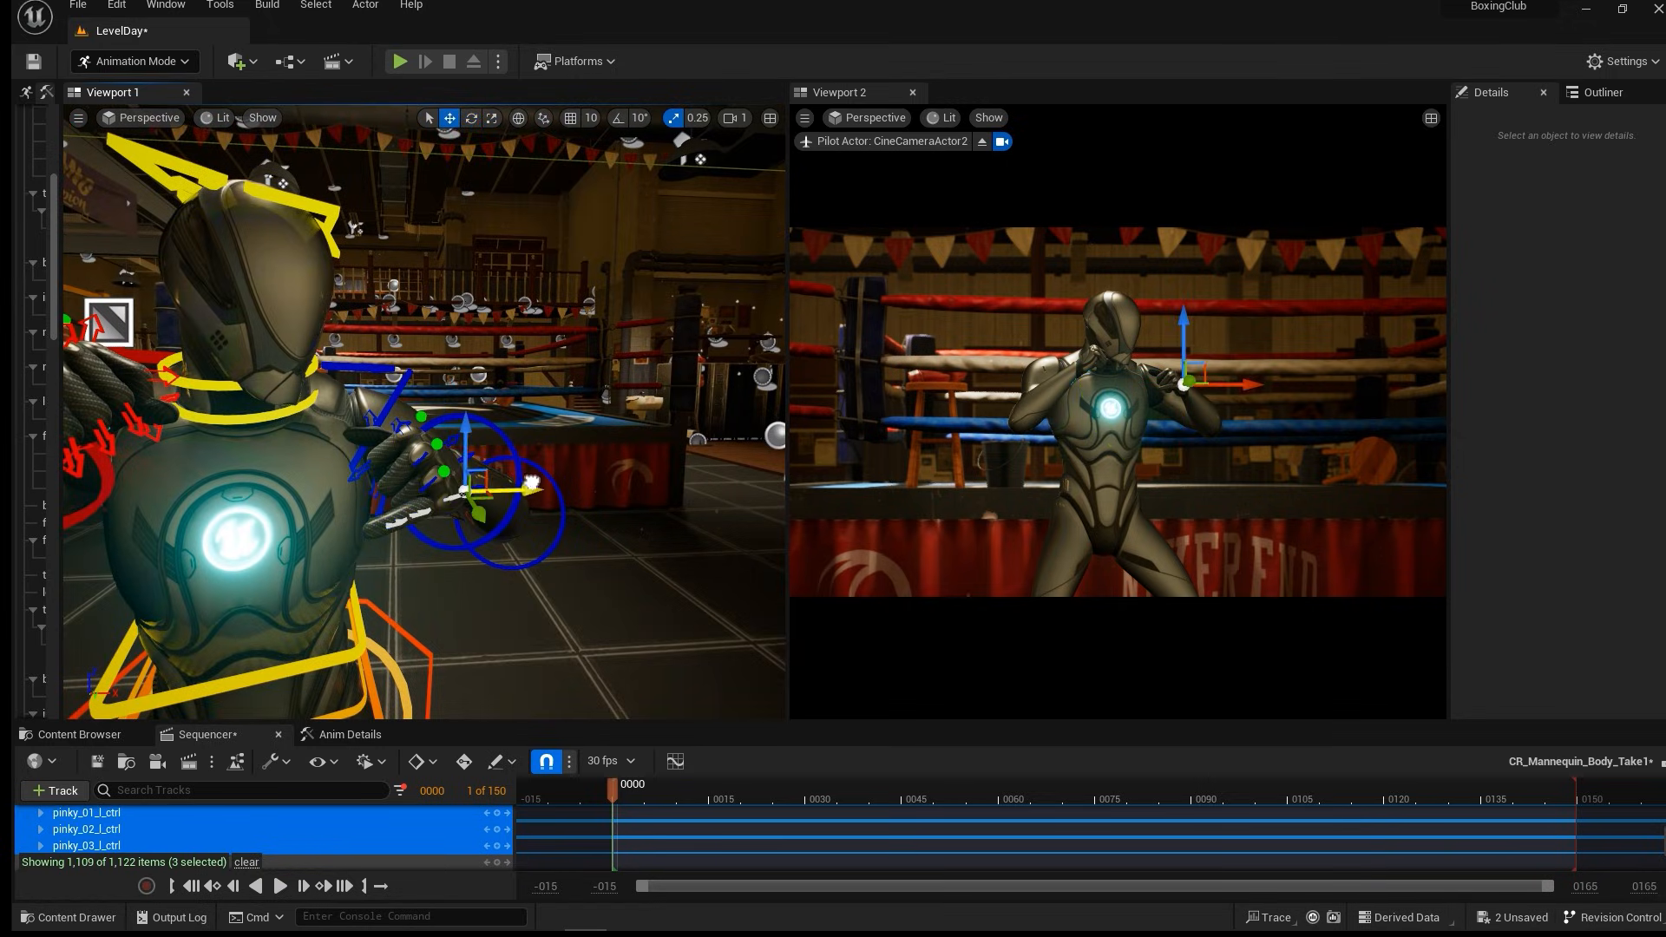
drag(531, 482, 478, 475)
key(ctrl+z)
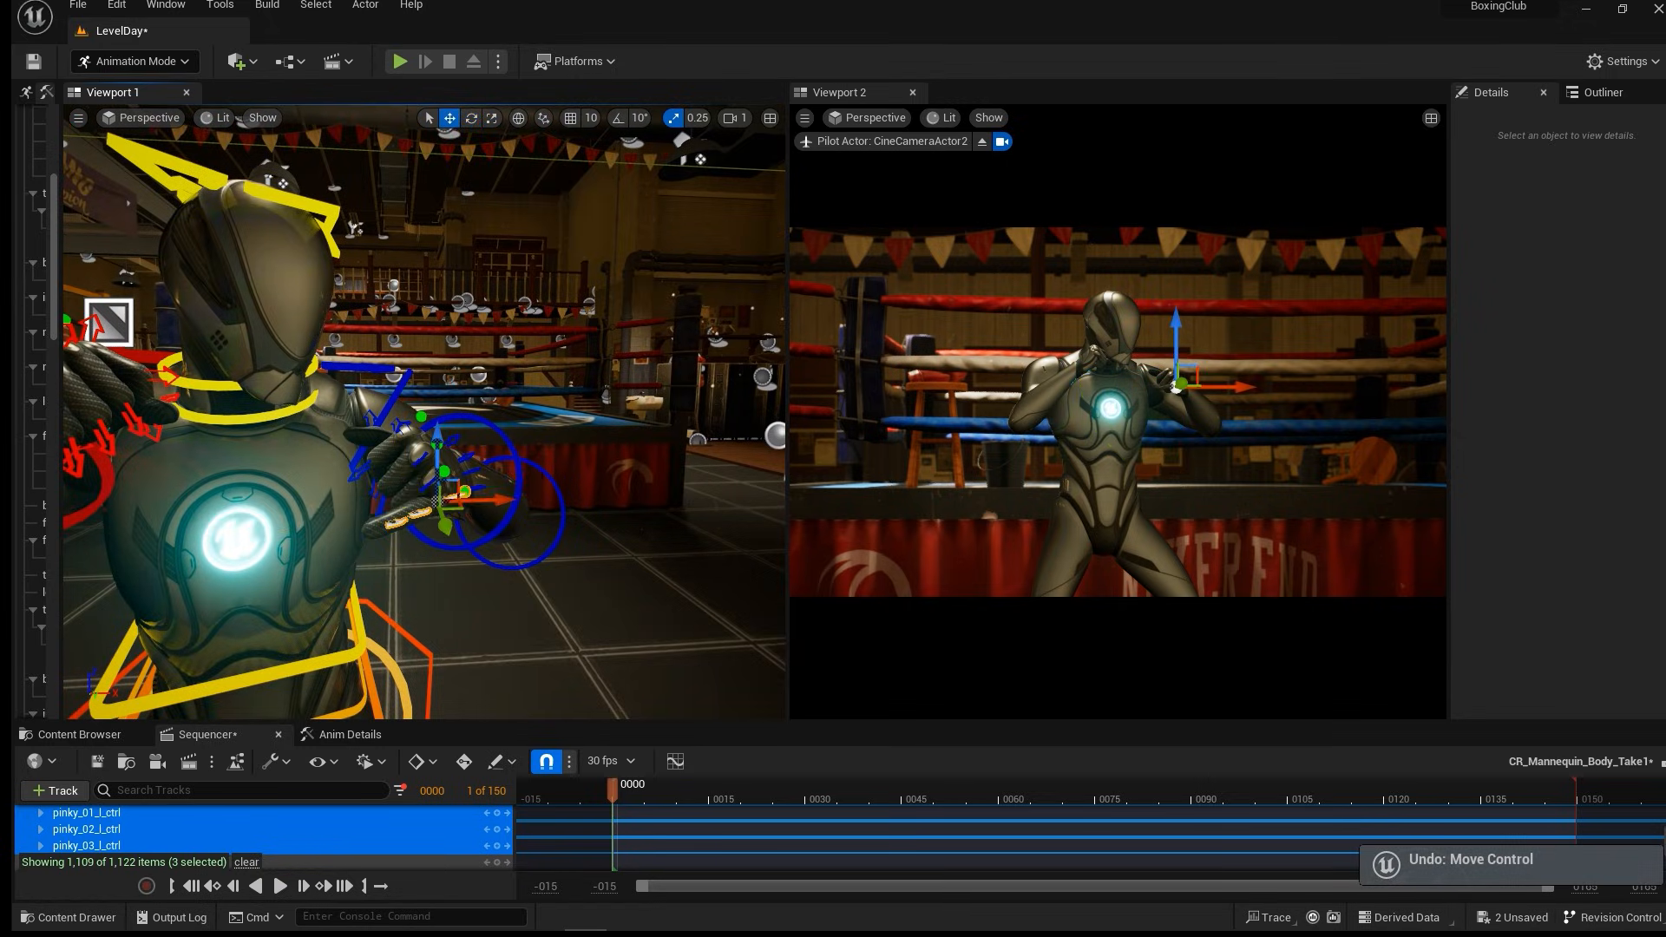
Reselect the left pinky's three controls and rotate them to curl the finger toward the palm.
alt+drag(572, 404, 521, 422)
key(e)
mouse_move(524, 483)
mouse_down()
mouse_move(526, 505)
mouse_move(525, 486)
mouse_up()
click(475, 497)
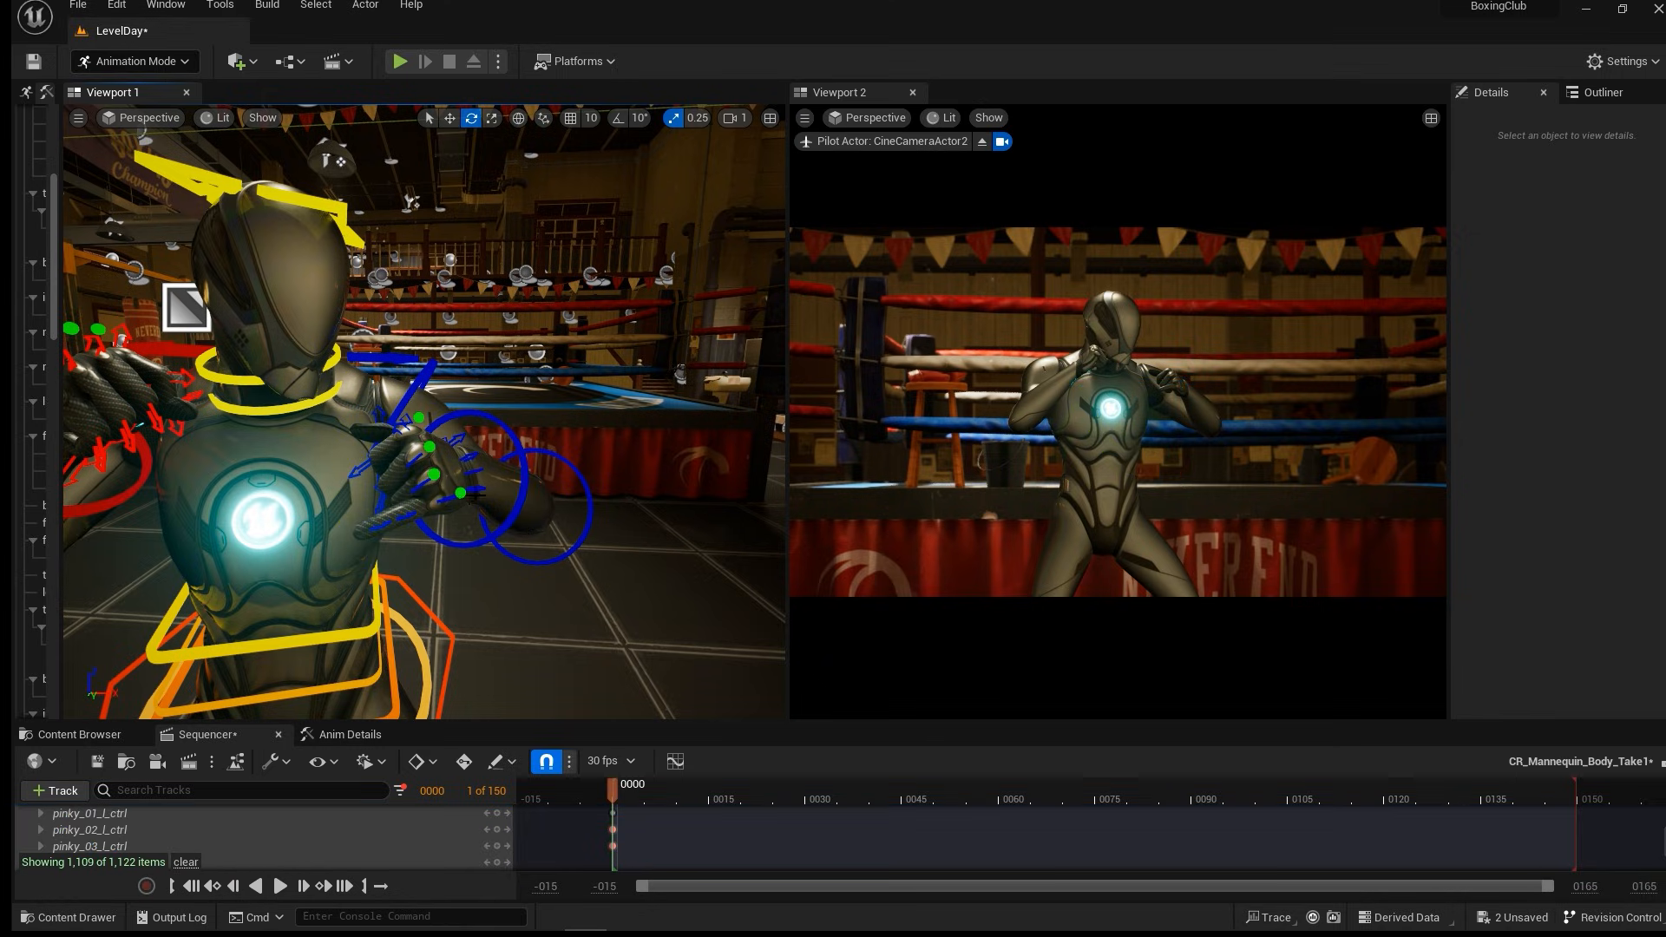
click(463, 493)
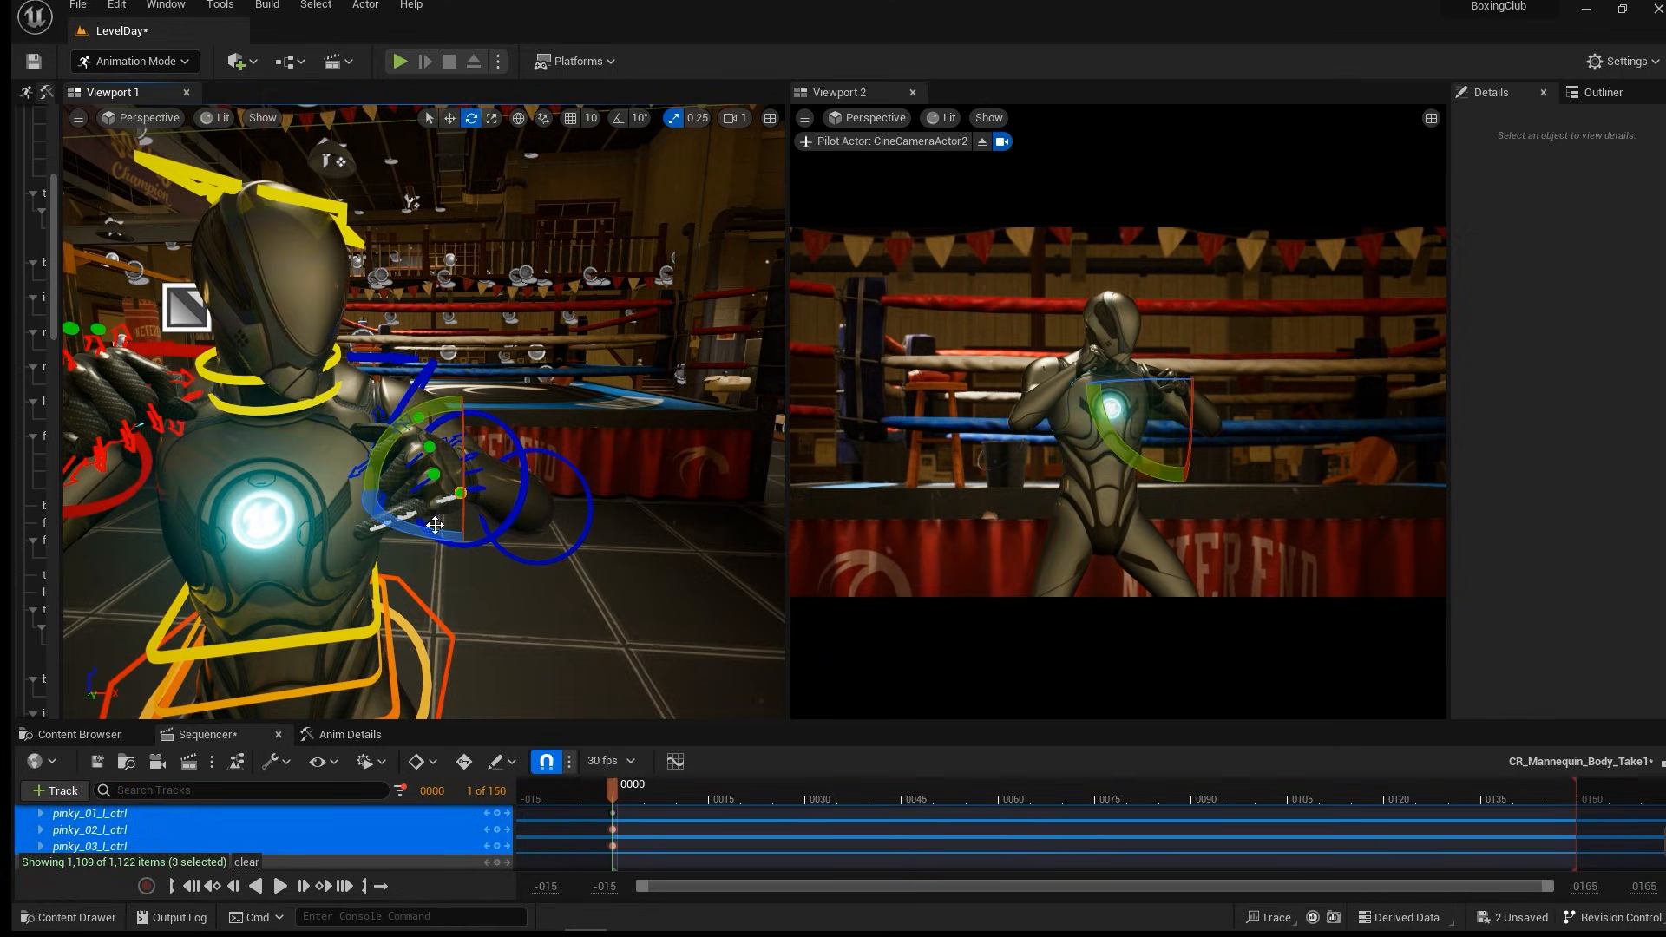
alt+drag(447, 511, 569, 386)
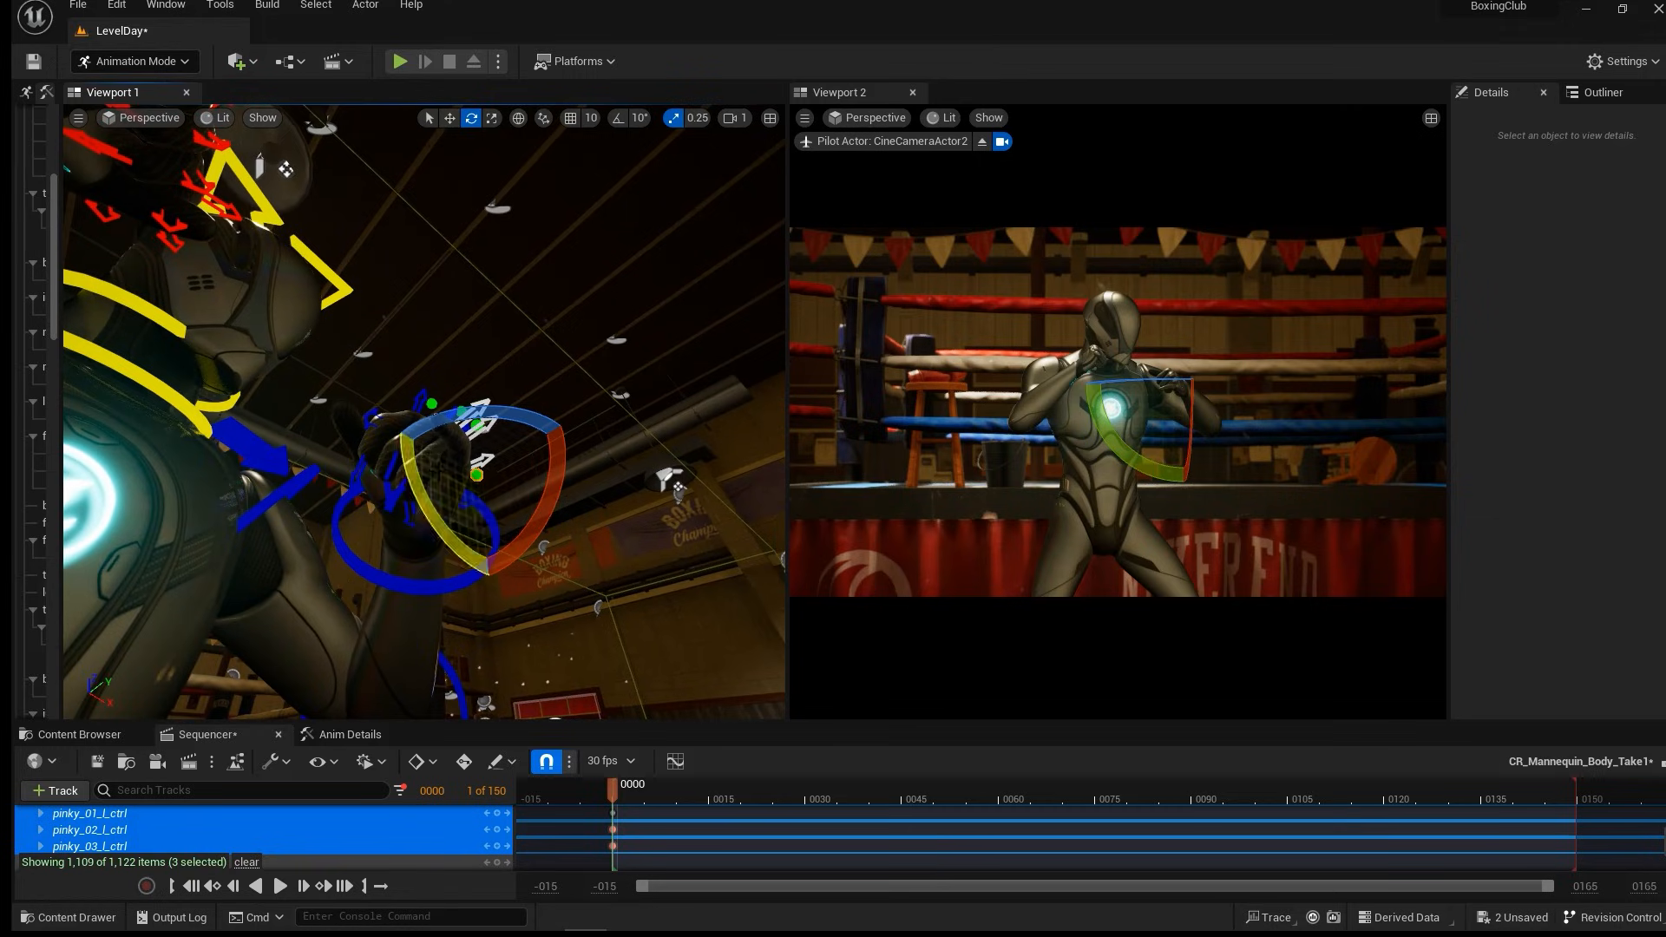
mouse_move(484, 420)
right_down()
mouse_move(468, 373)
mouse_move(494, 408)
right_up()
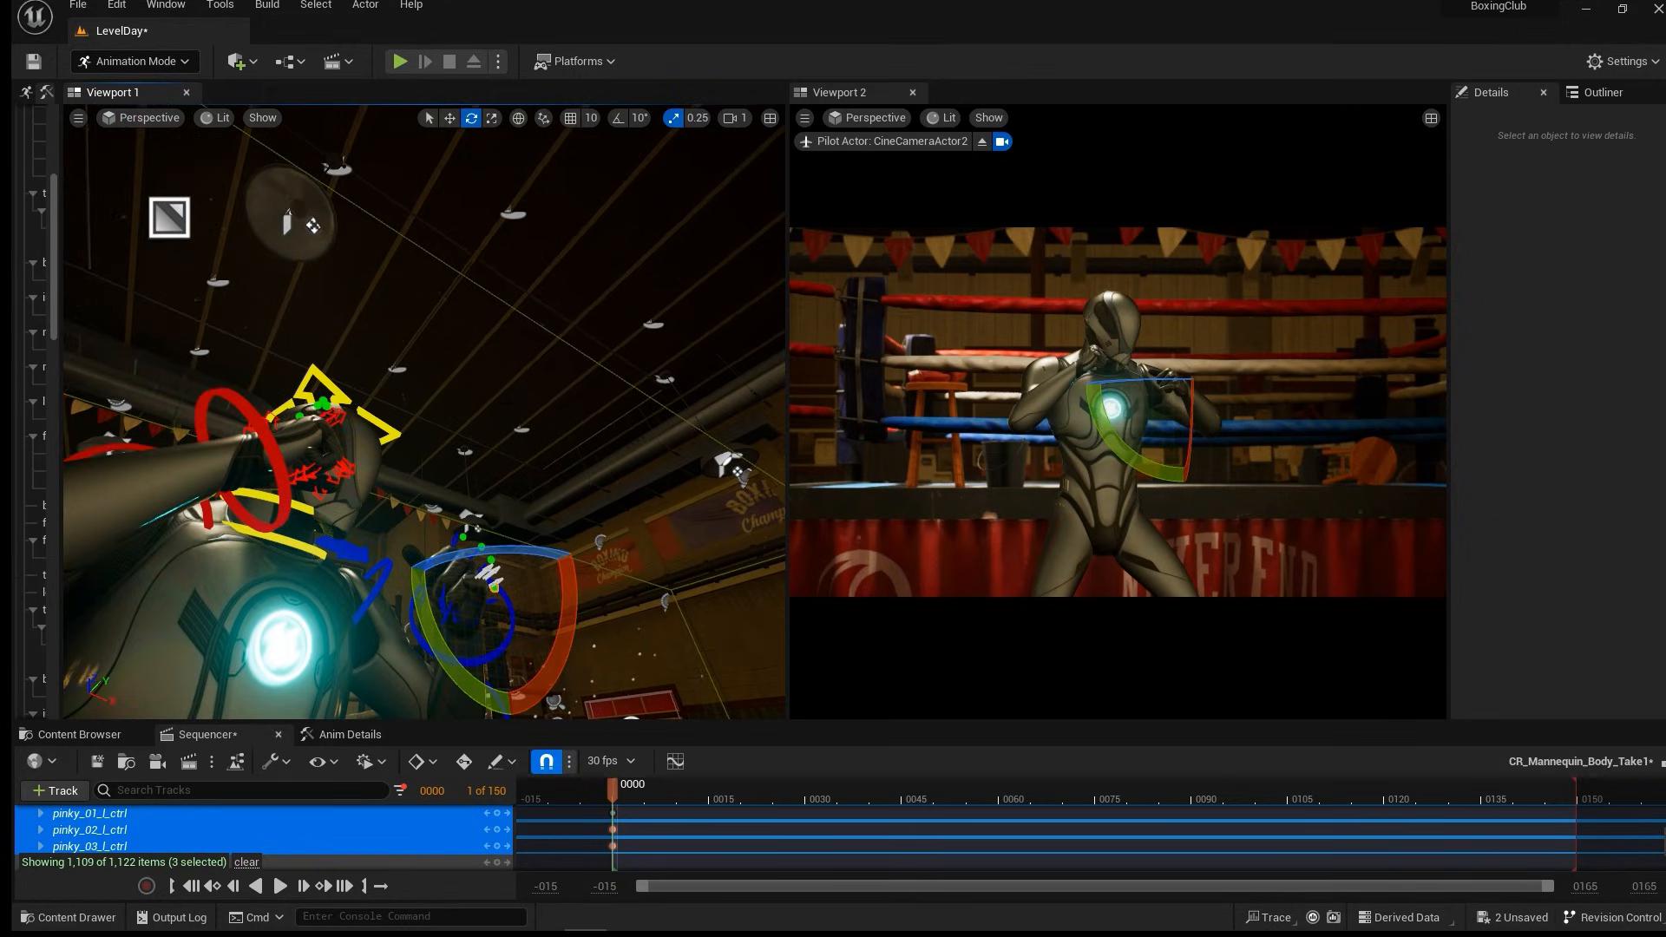
drag(503, 549, 589, 557)
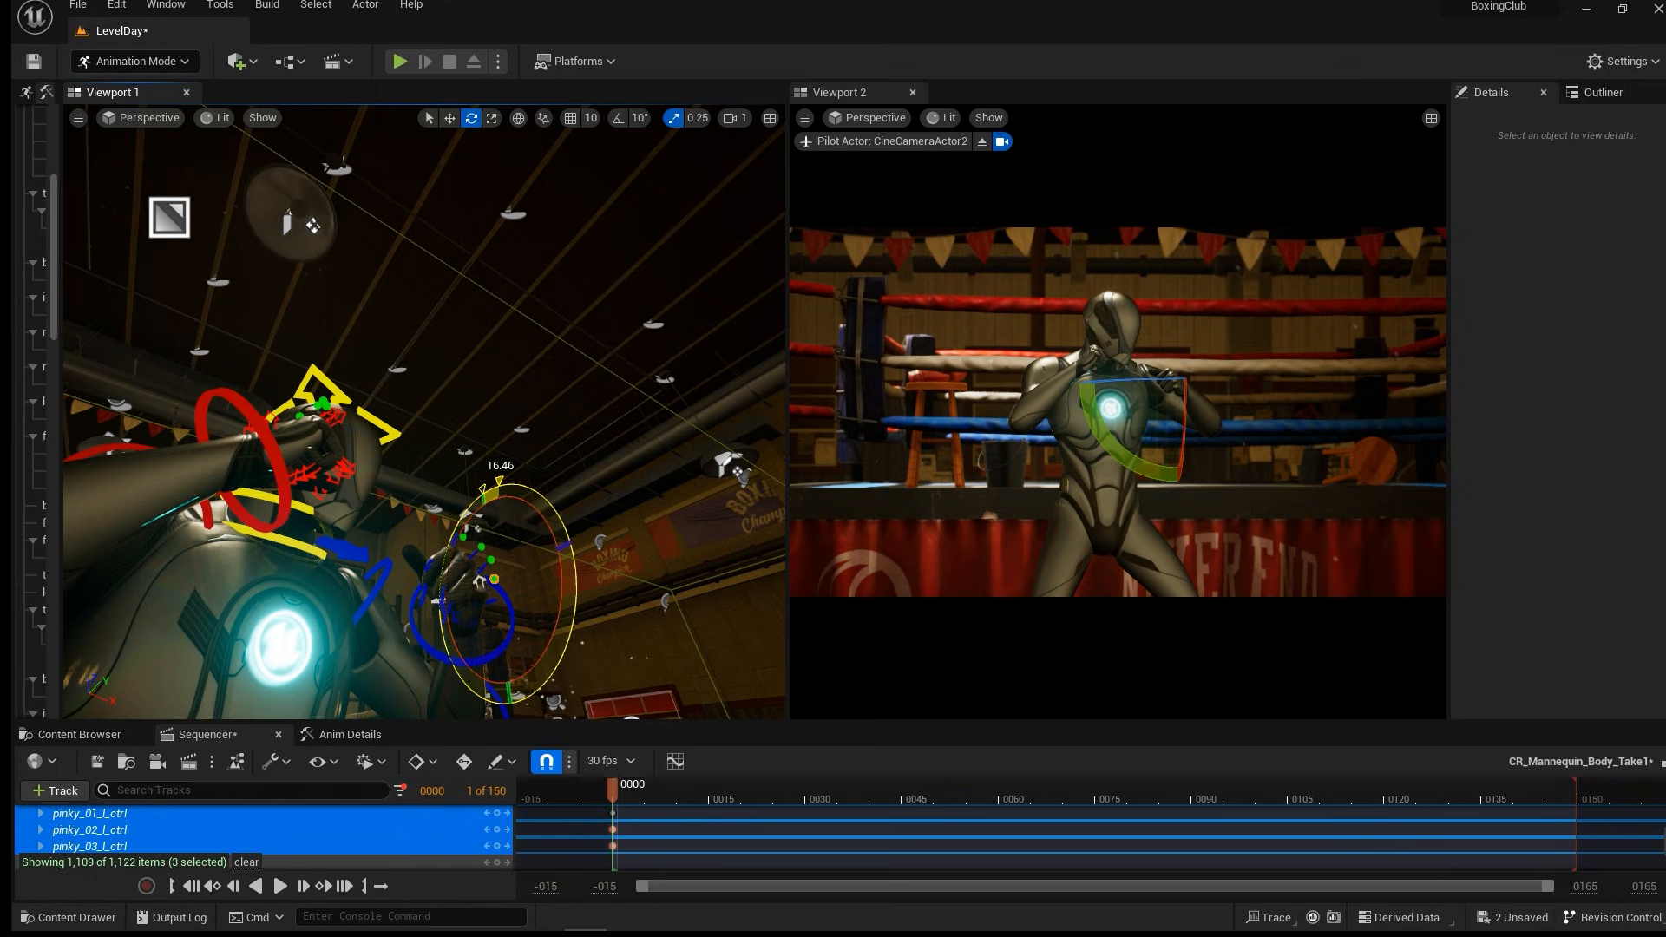
Select the left thumb's base control, try rotating it toward the fingers, and undo the rotation.
alt+drag(598, 287, 610, 410)
scroll(576, 346, up, 4)
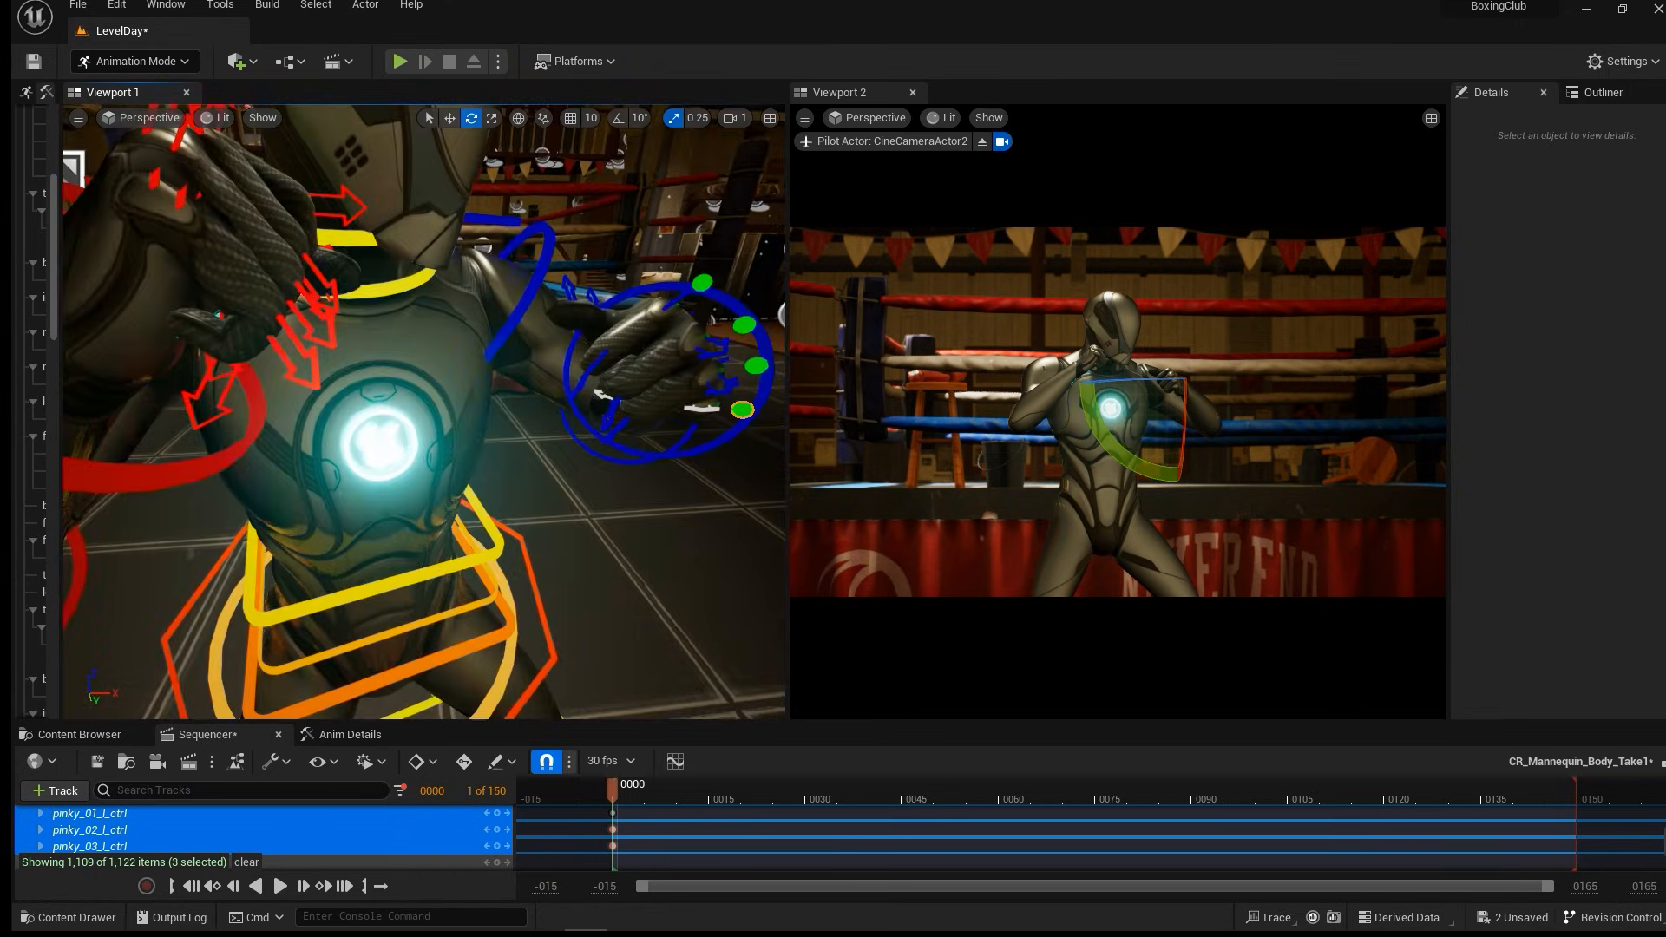
alt+drag(576, 346, 522, 449)
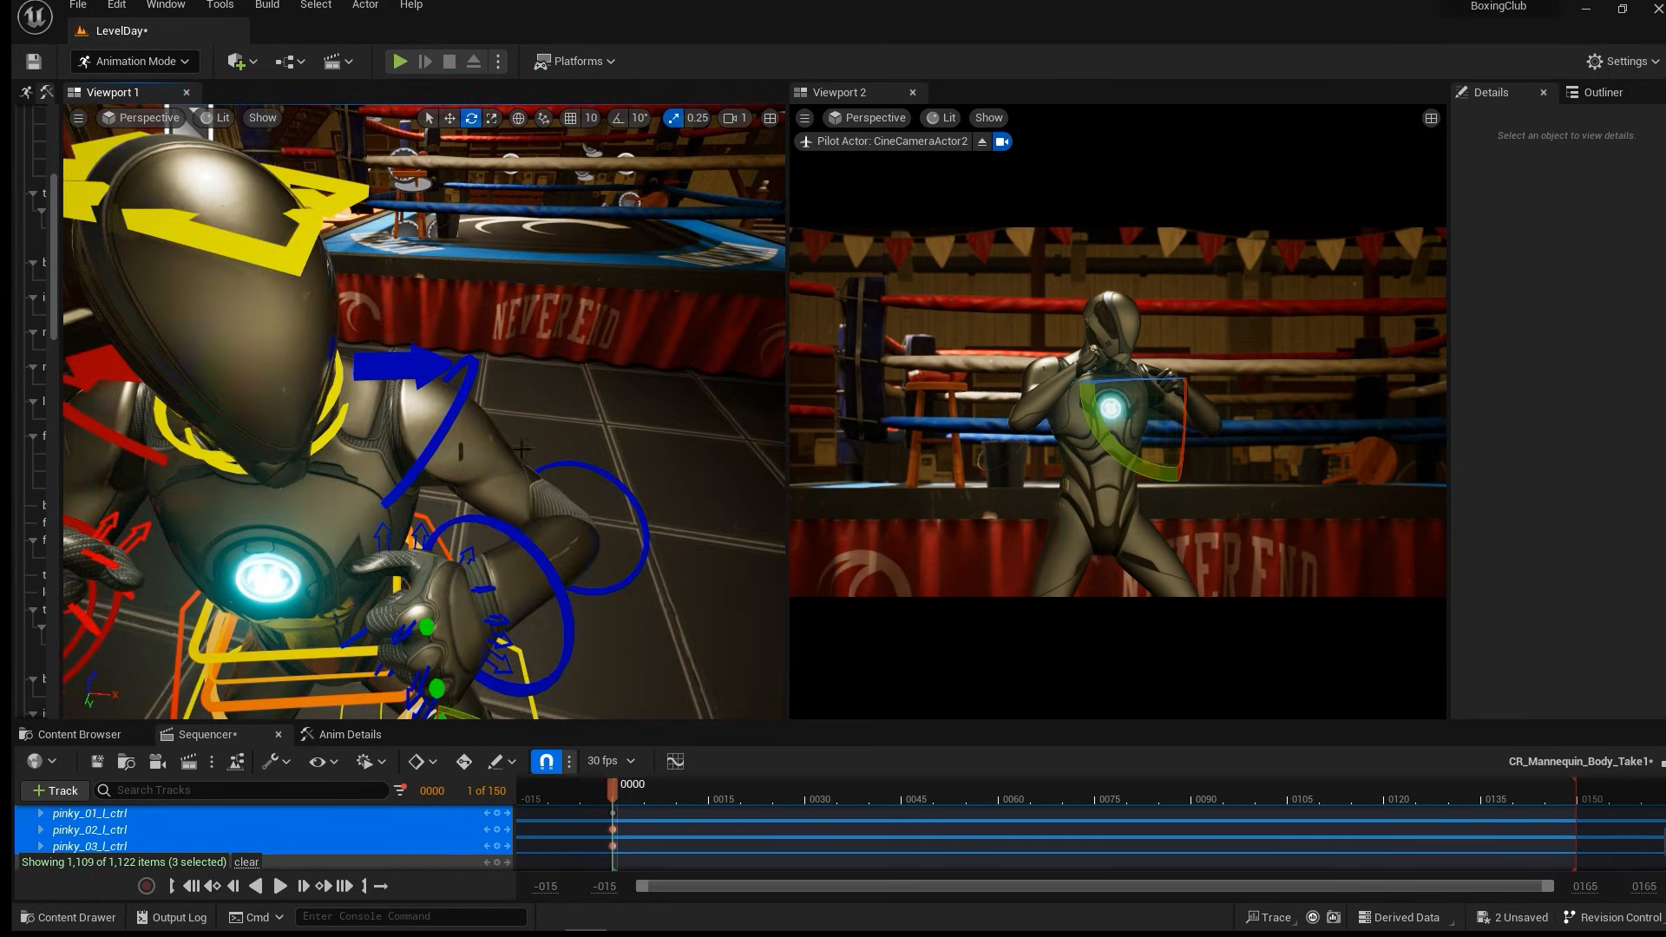
click(459, 549)
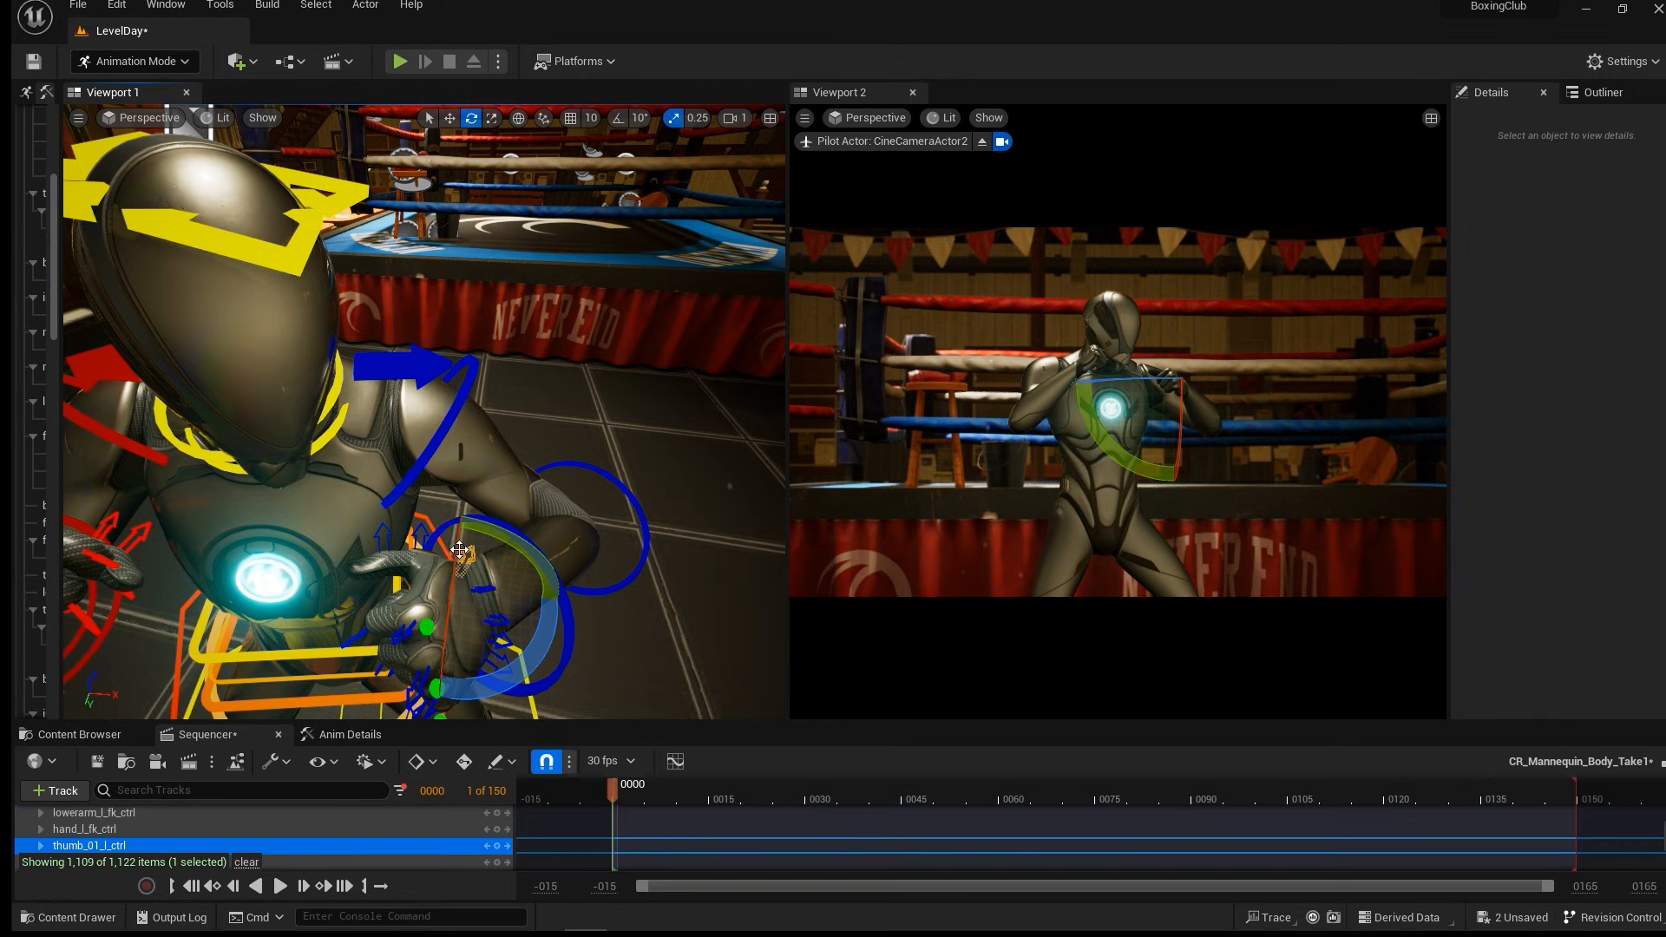
mouse_move(563, 594)
mouse_down()
mouse_move(558, 573)
mouse_move(581, 599)
mouse_up()
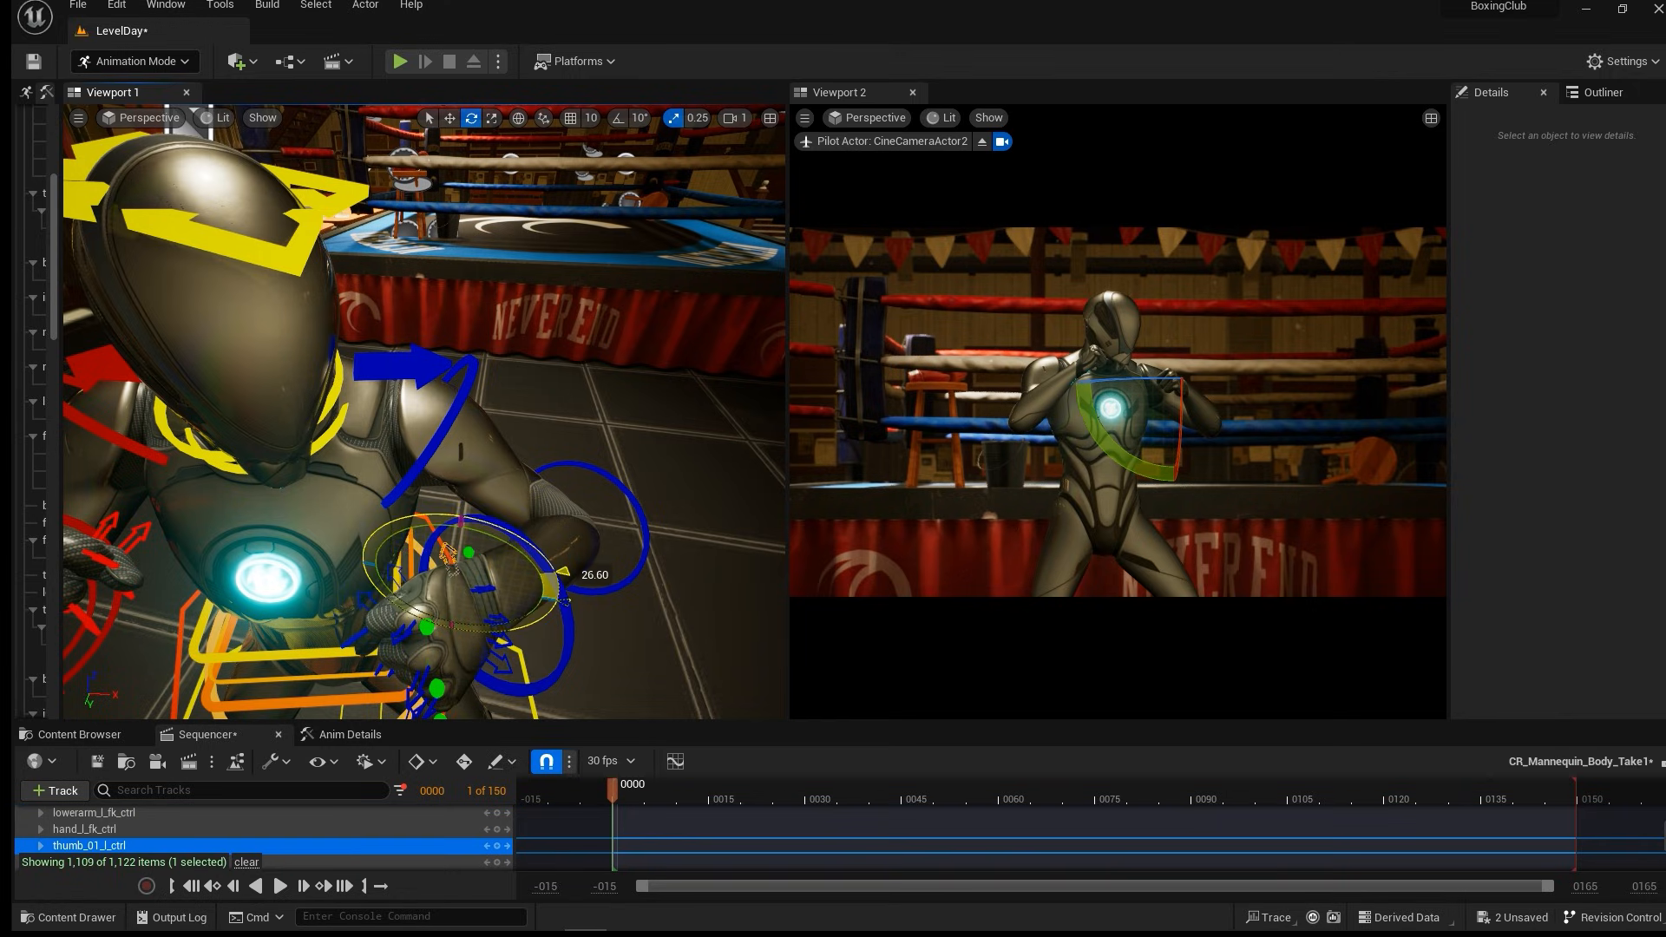
key(ctrl+z)
Reselect the left pinky's three controls and rotate them further to tighten the curl.
right_drag(582, 599, 580, 571)
scroll(524, 558, down, 6)
alt+drag(524, 558, 447, 447)
key(f)
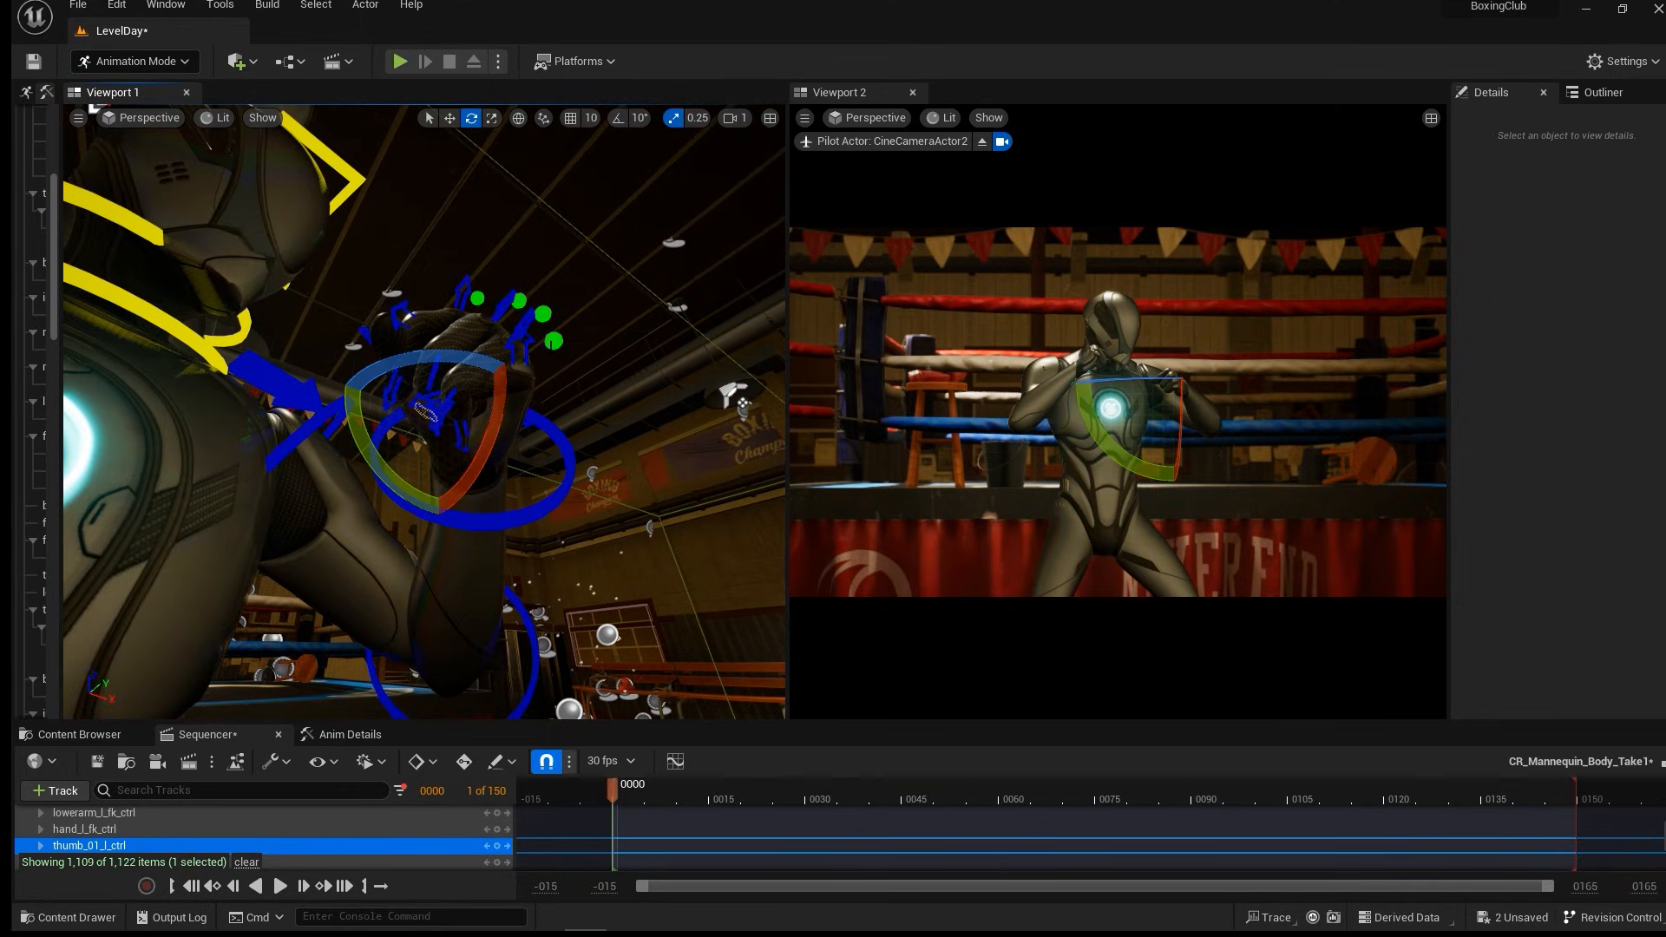
click(554, 341)
drag(519, 375, 555, 413)
drag(632, 343, 633, 426)
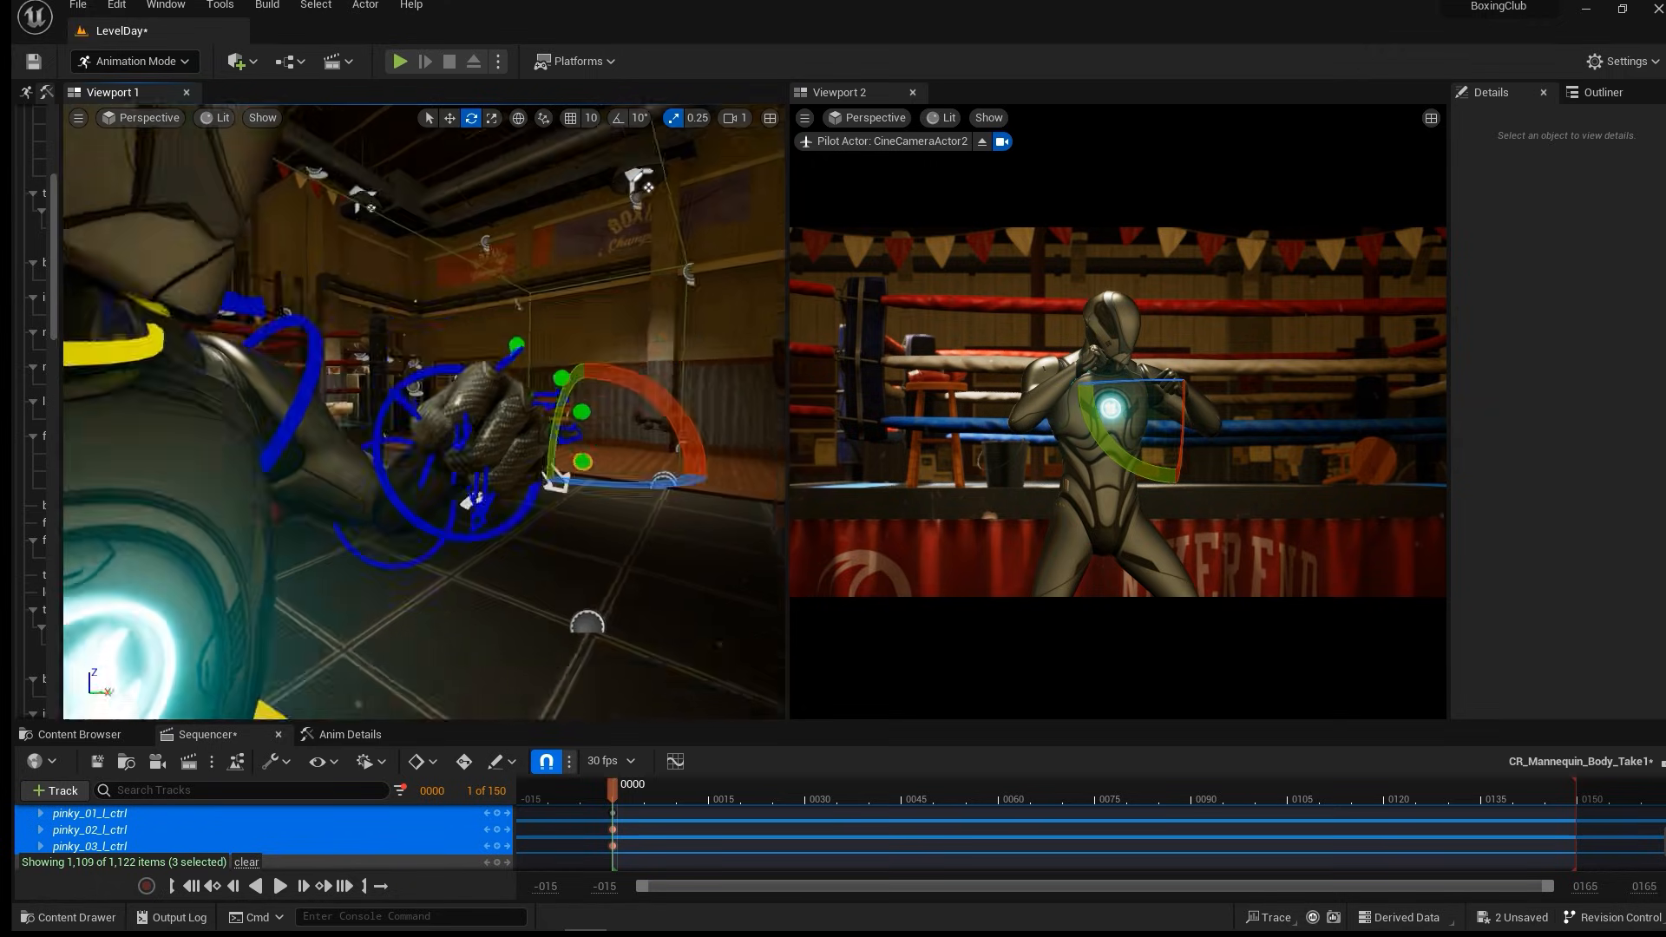
Select all three left thumb controls and rotate them to fold the thumb in against the curled fingers.
alt+drag(554, 480, 541, 515)
click(425, 404)
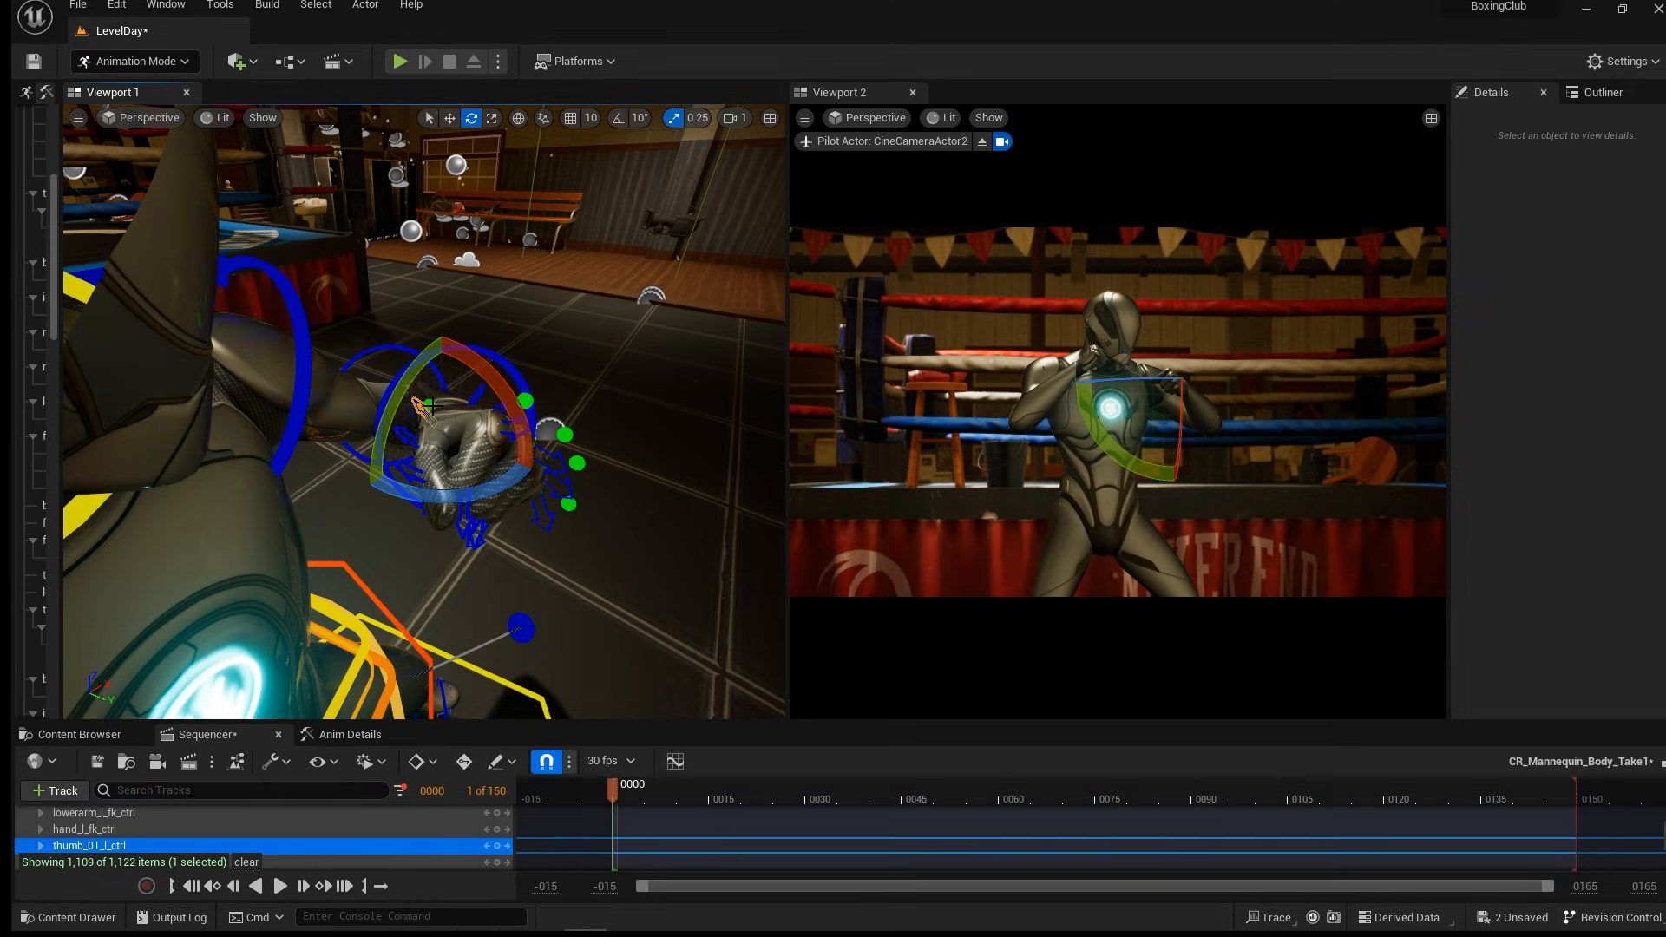
click(430, 404)
key(s)
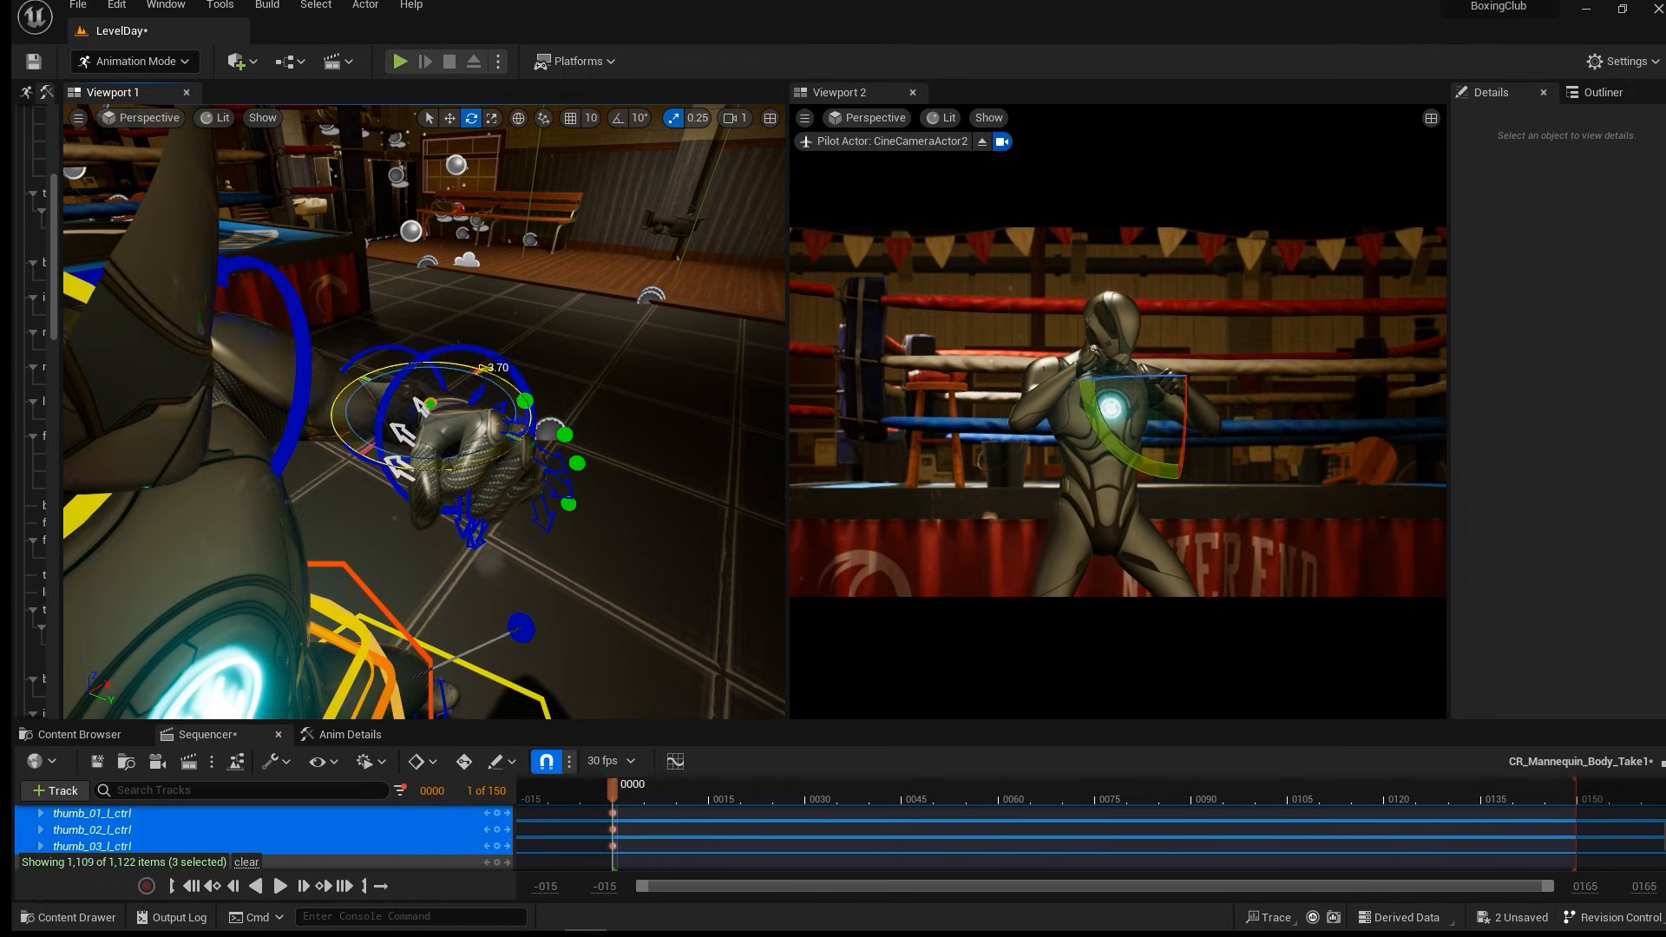
mouse_move(482, 365)
mouse_down()
mouse_move(480, 341)
mouse_move(504, 376)
mouse_up()
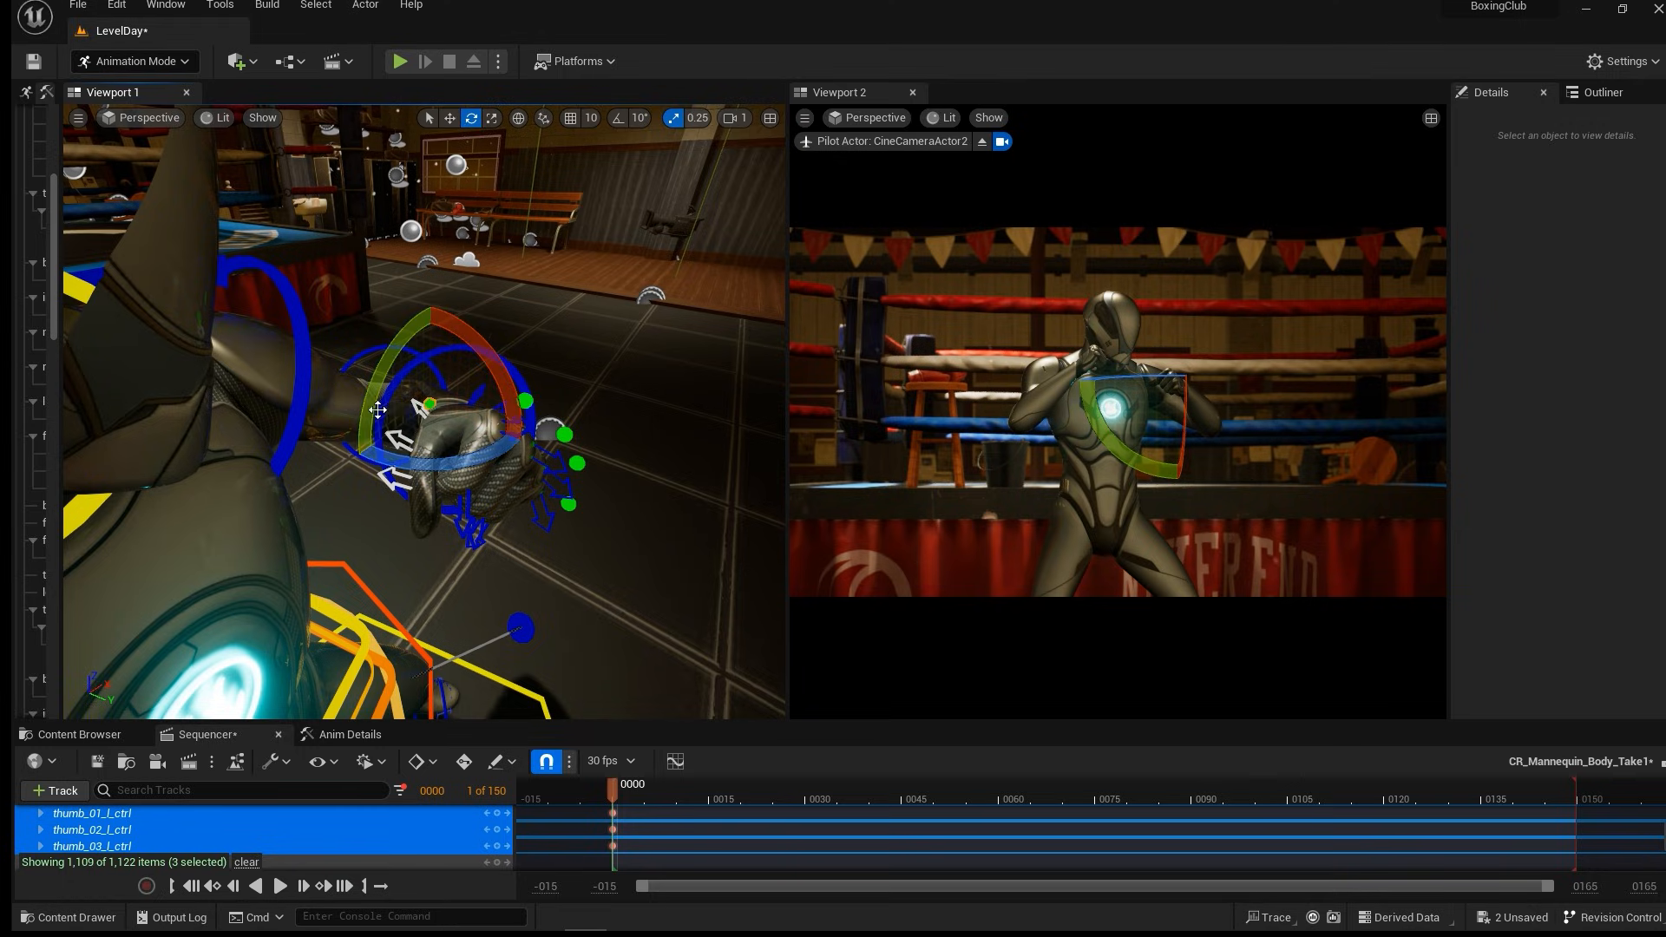
drag(503, 444, 491, 312)
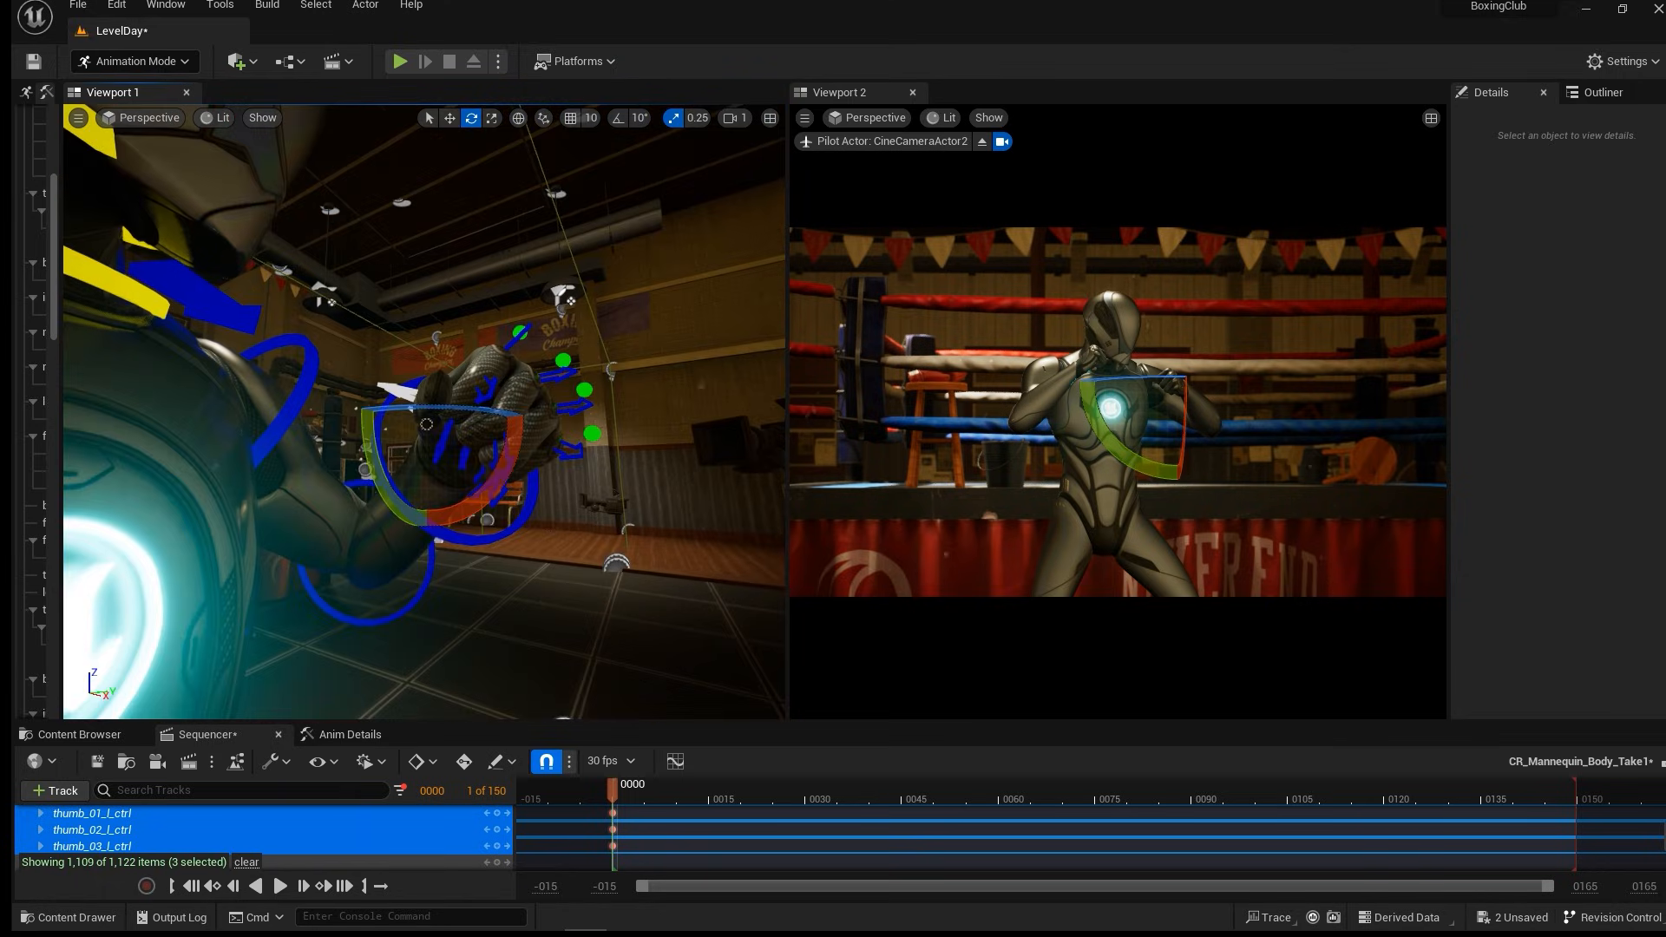
drag(473, 411, 463, 410)
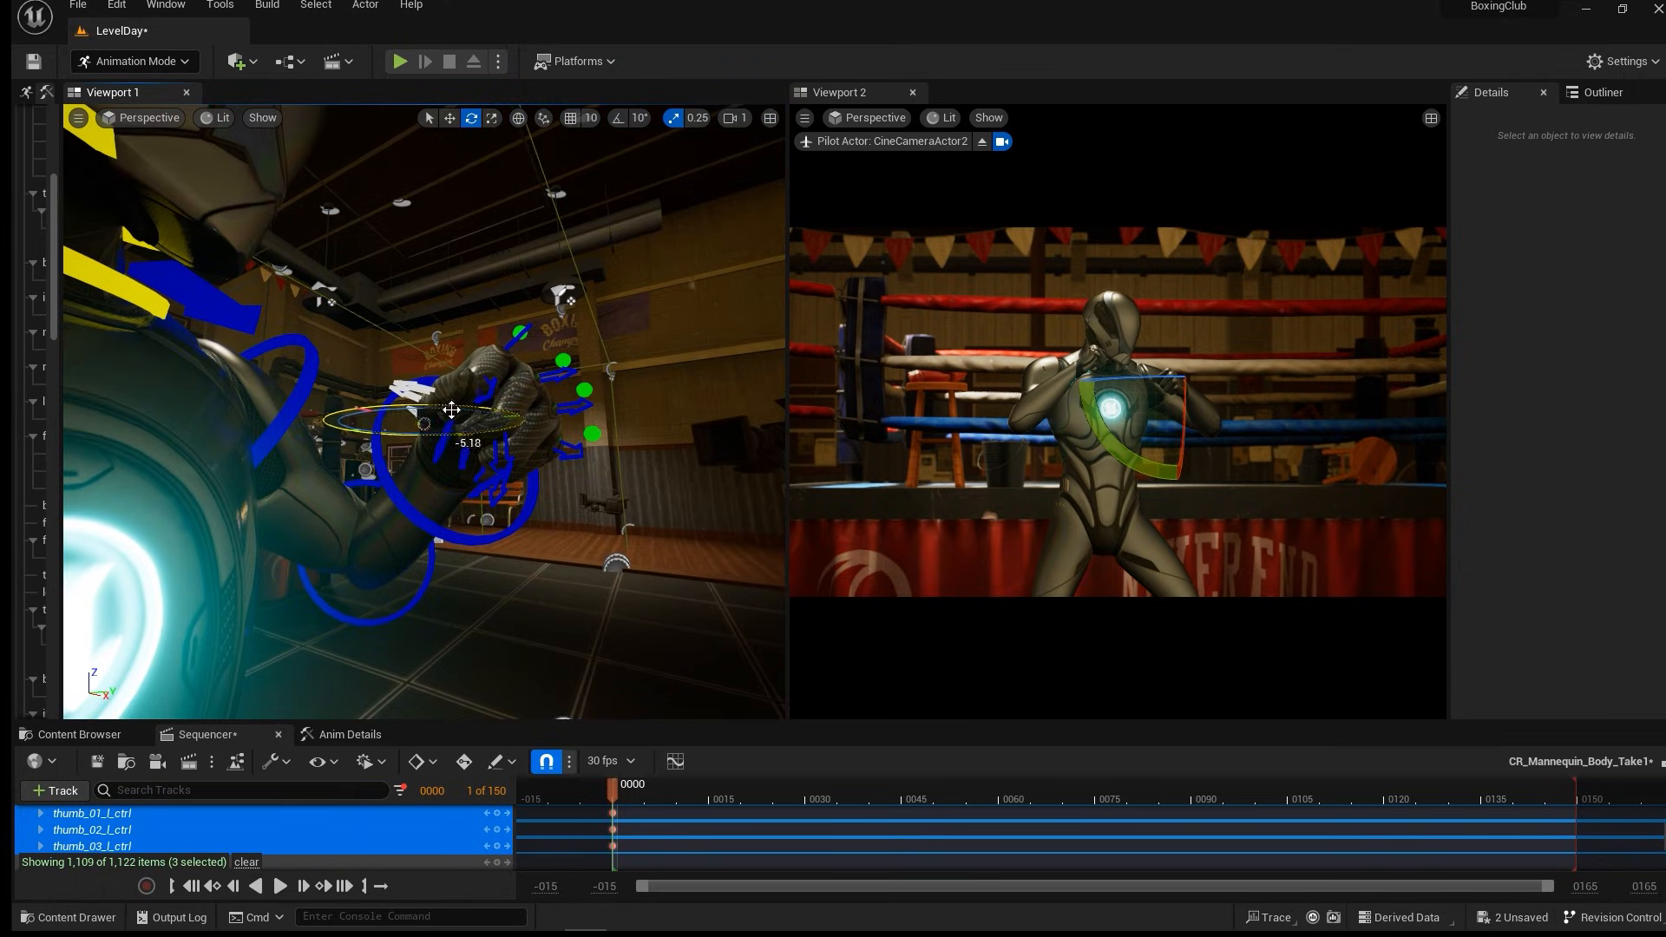
Select the left pinky's three controls again, refine their rotation, and clear the selection.
alt+drag(624, 440, 543, 349)
click(526, 282)
drag(554, 262, 585, 246)
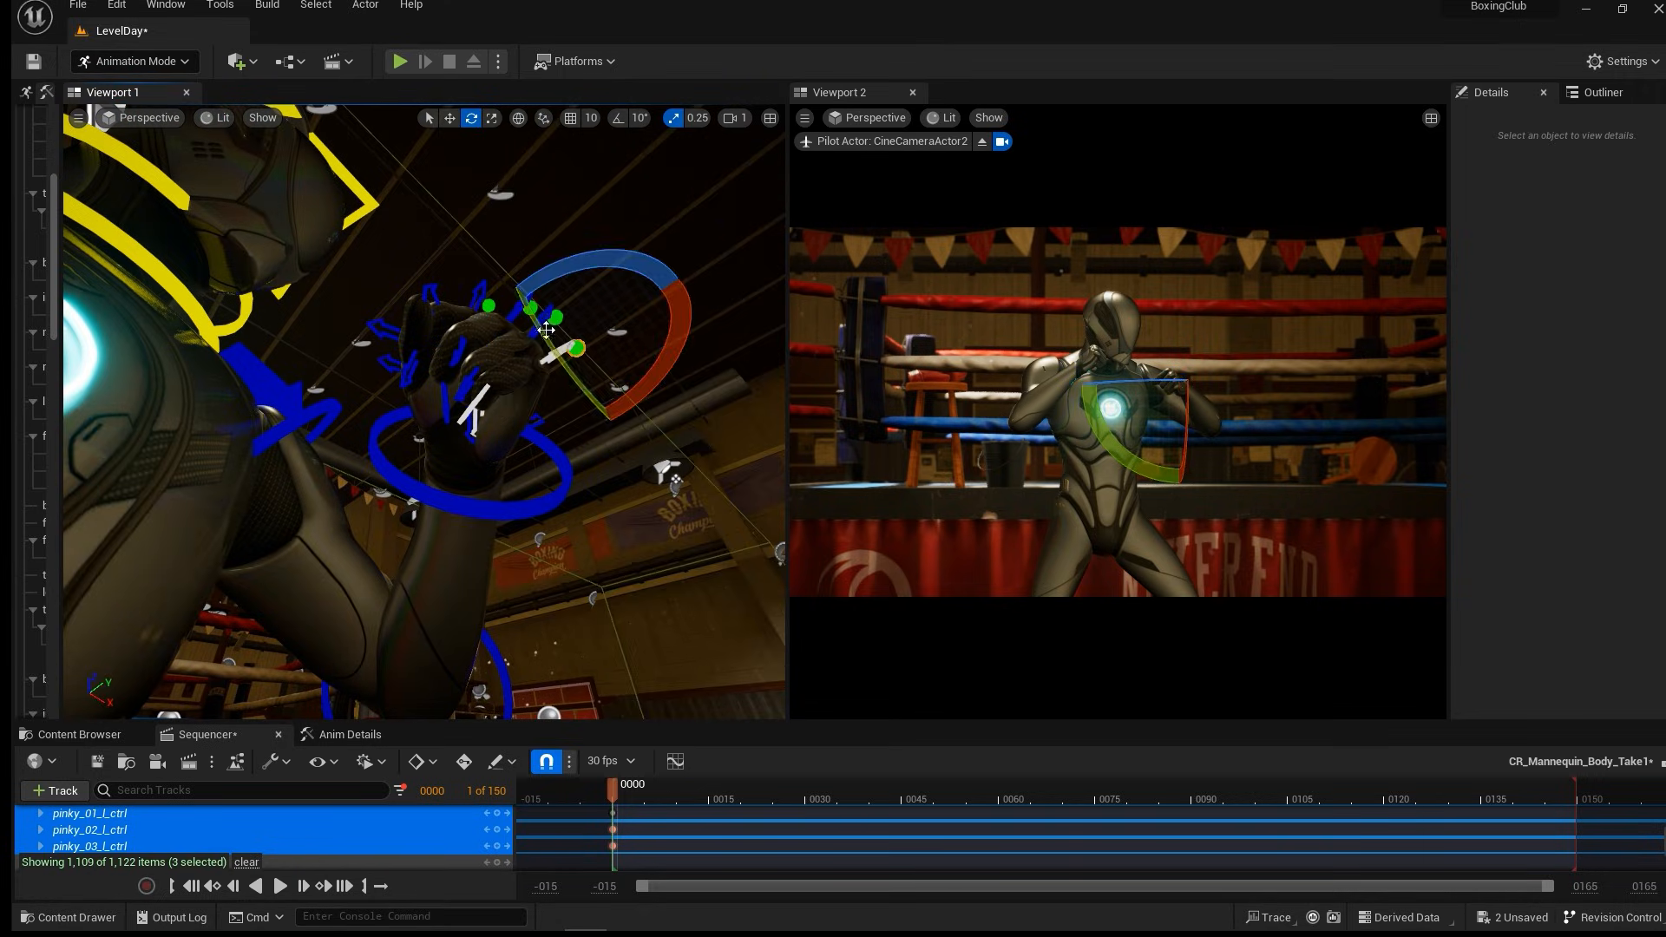
drag(555, 365, 66, 547)
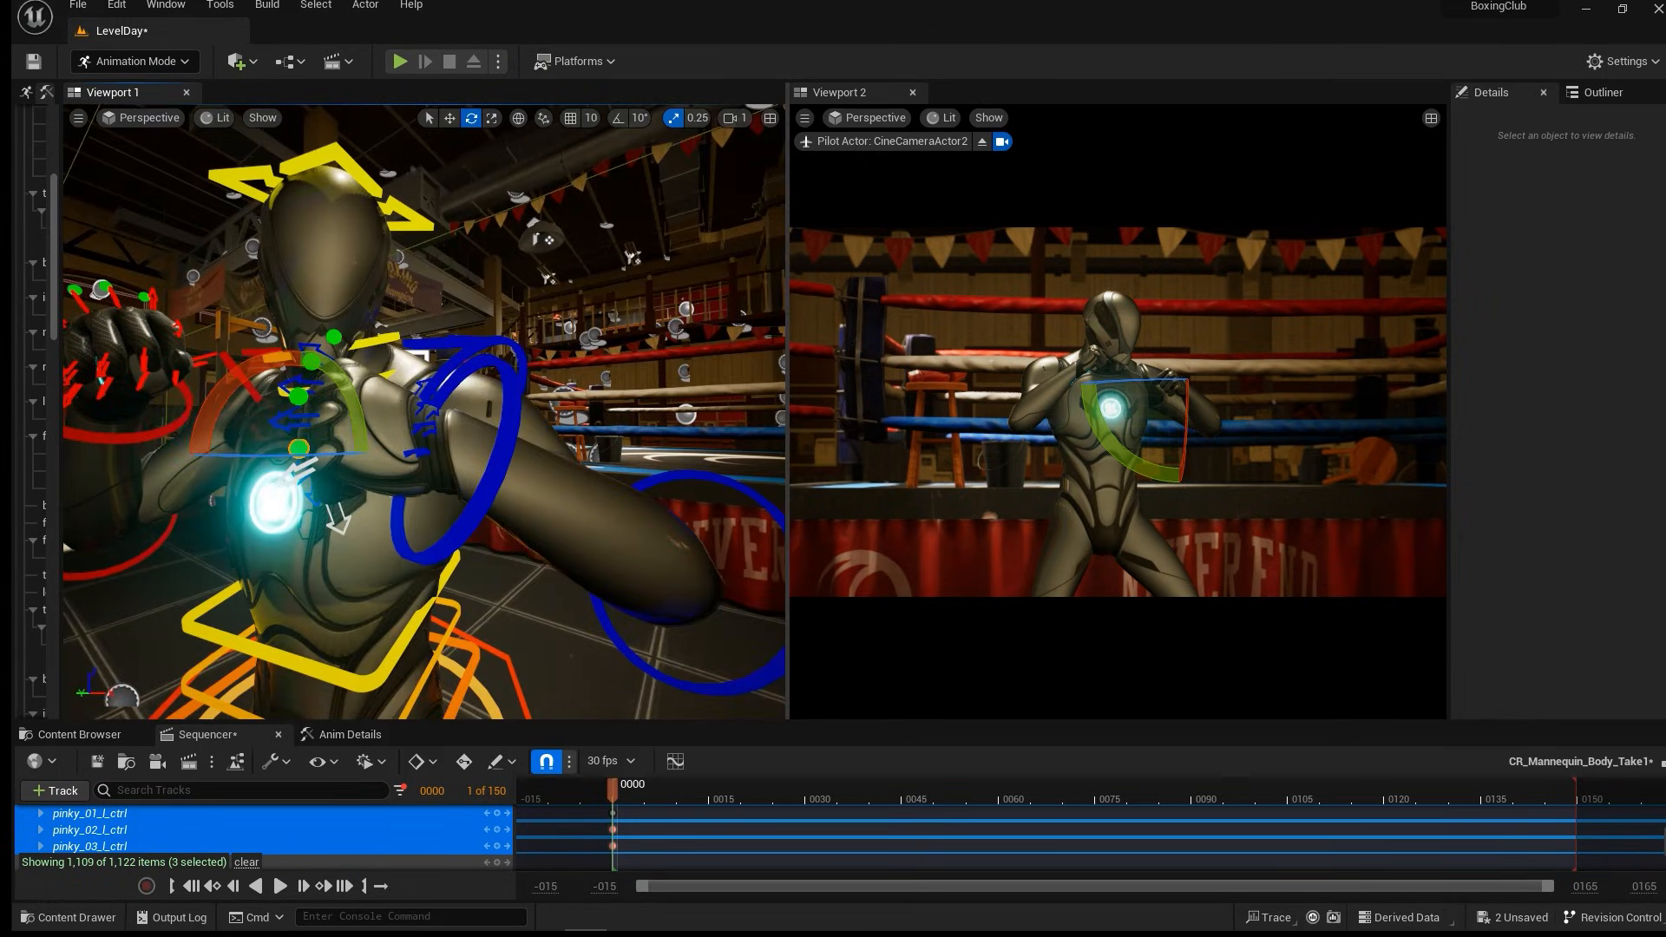
click(640, 556)
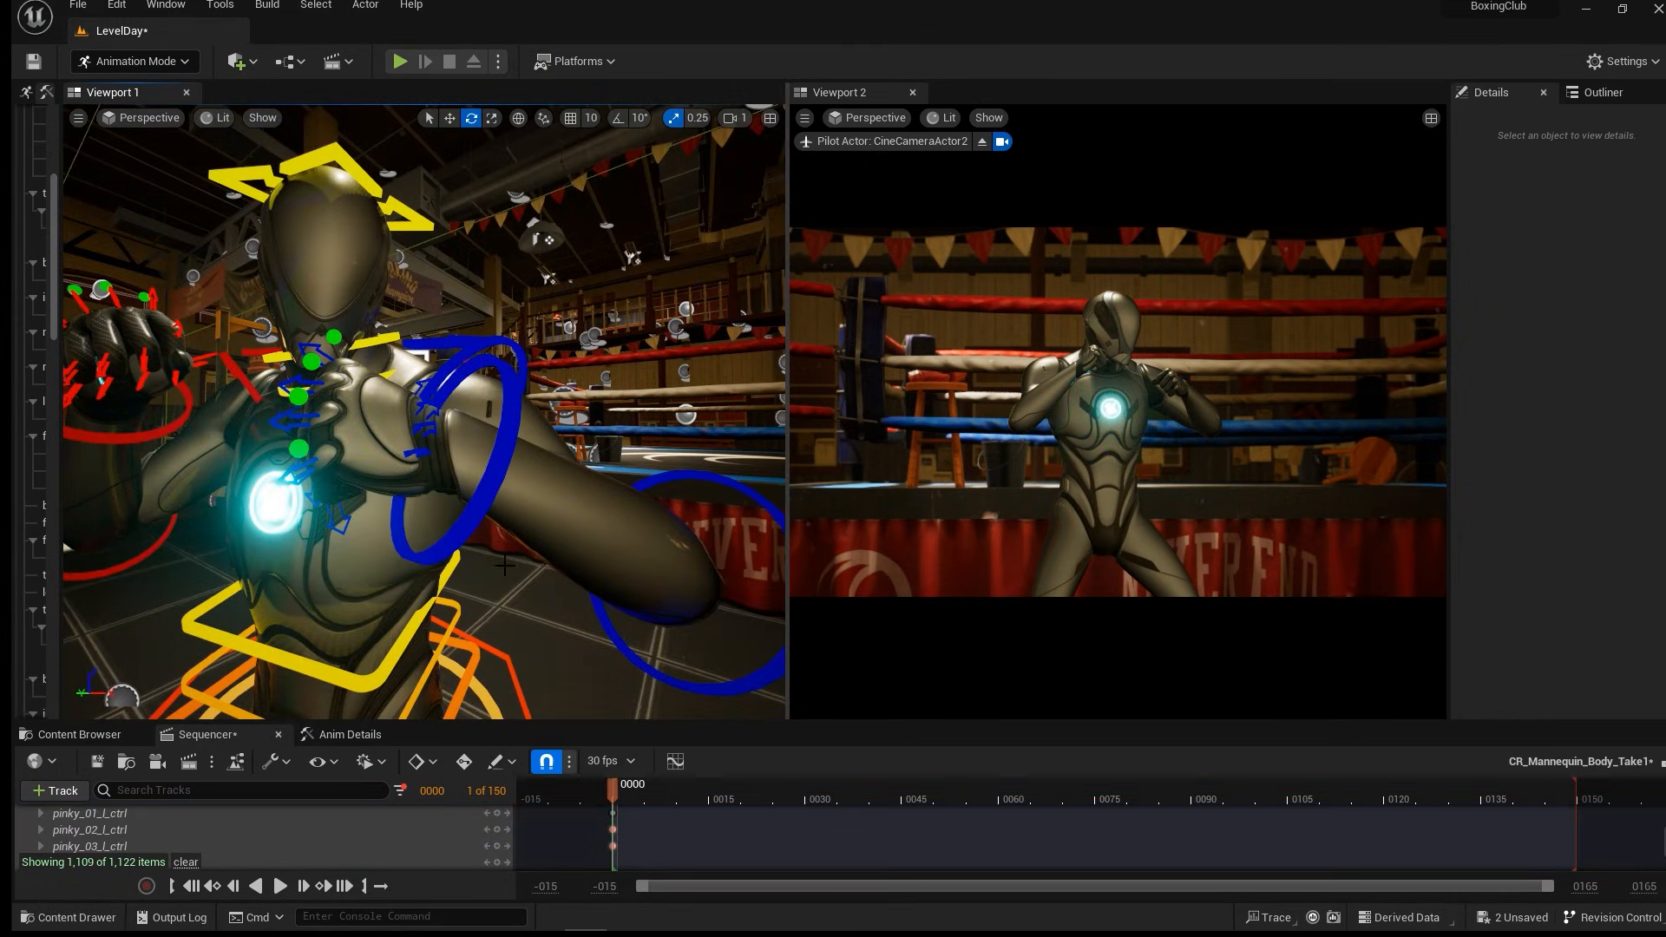
Select the left forearm control, adjust its rotation slightly, and clear the selection.
scroll(694, 461, down, 5)
alt+drag(695, 461, 525, 430)
click(499, 463)
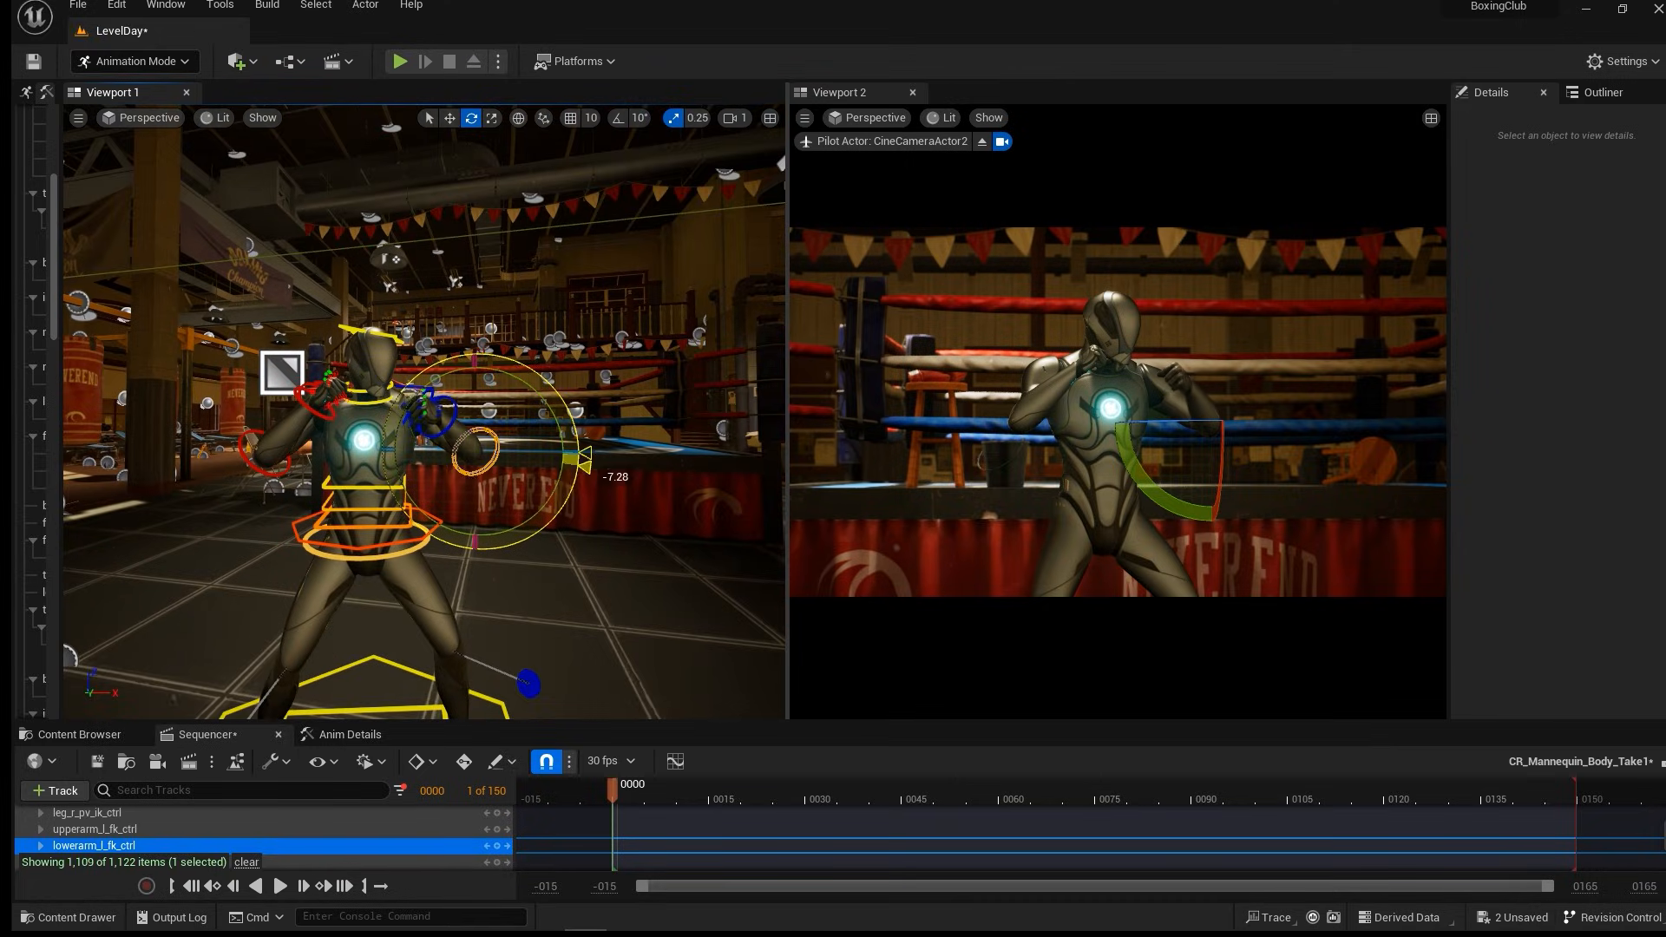
click(583, 433)
alt+drag(583, 434, 590, 464)
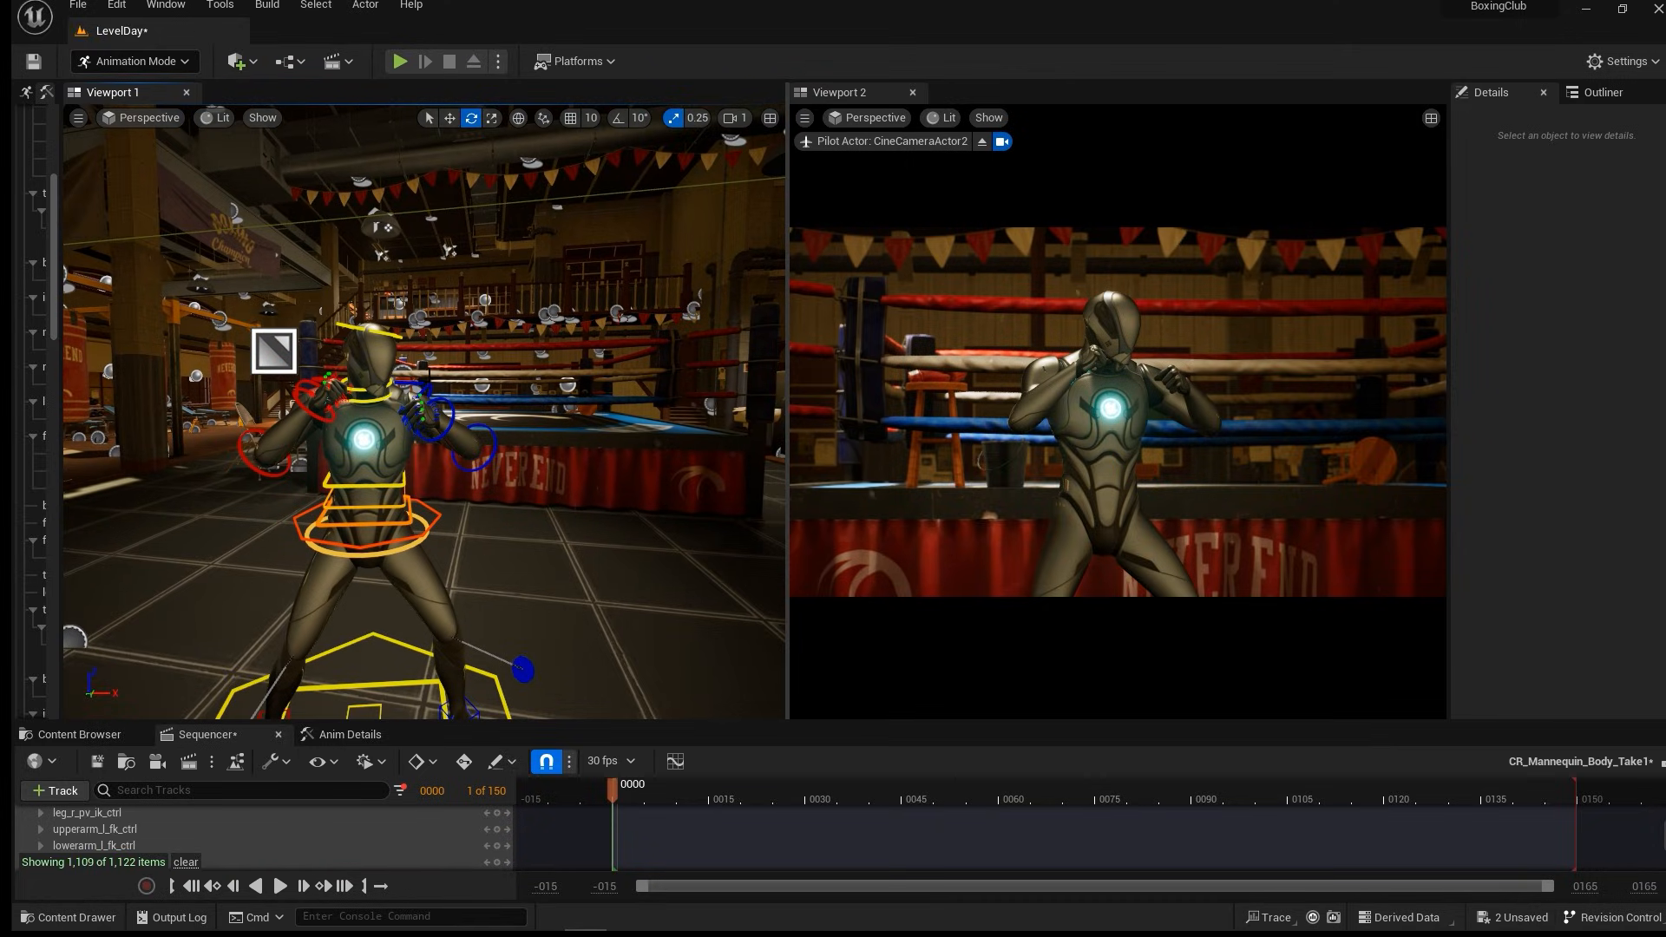
Select the two overlapping controls at the left upper arm and rotate them to bring the left fist closer to the chin.
click(429, 401)
drag(428, 416, 412, 416)
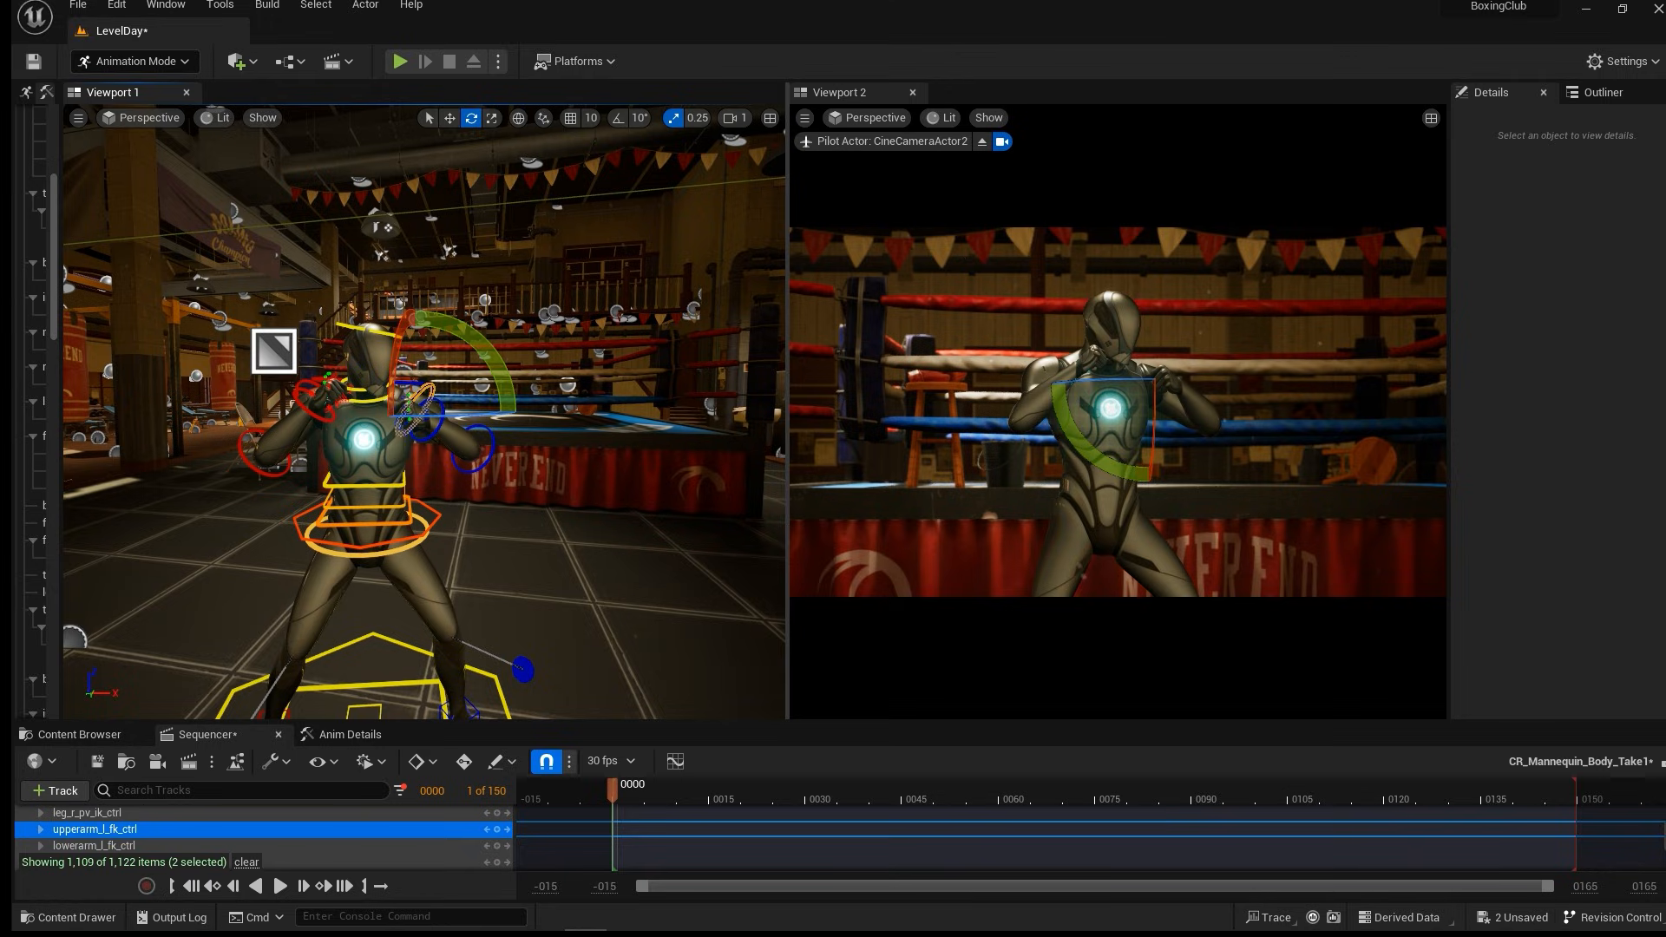
drag(399, 357, 405, 319)
drag(474, 415, 460, 417)
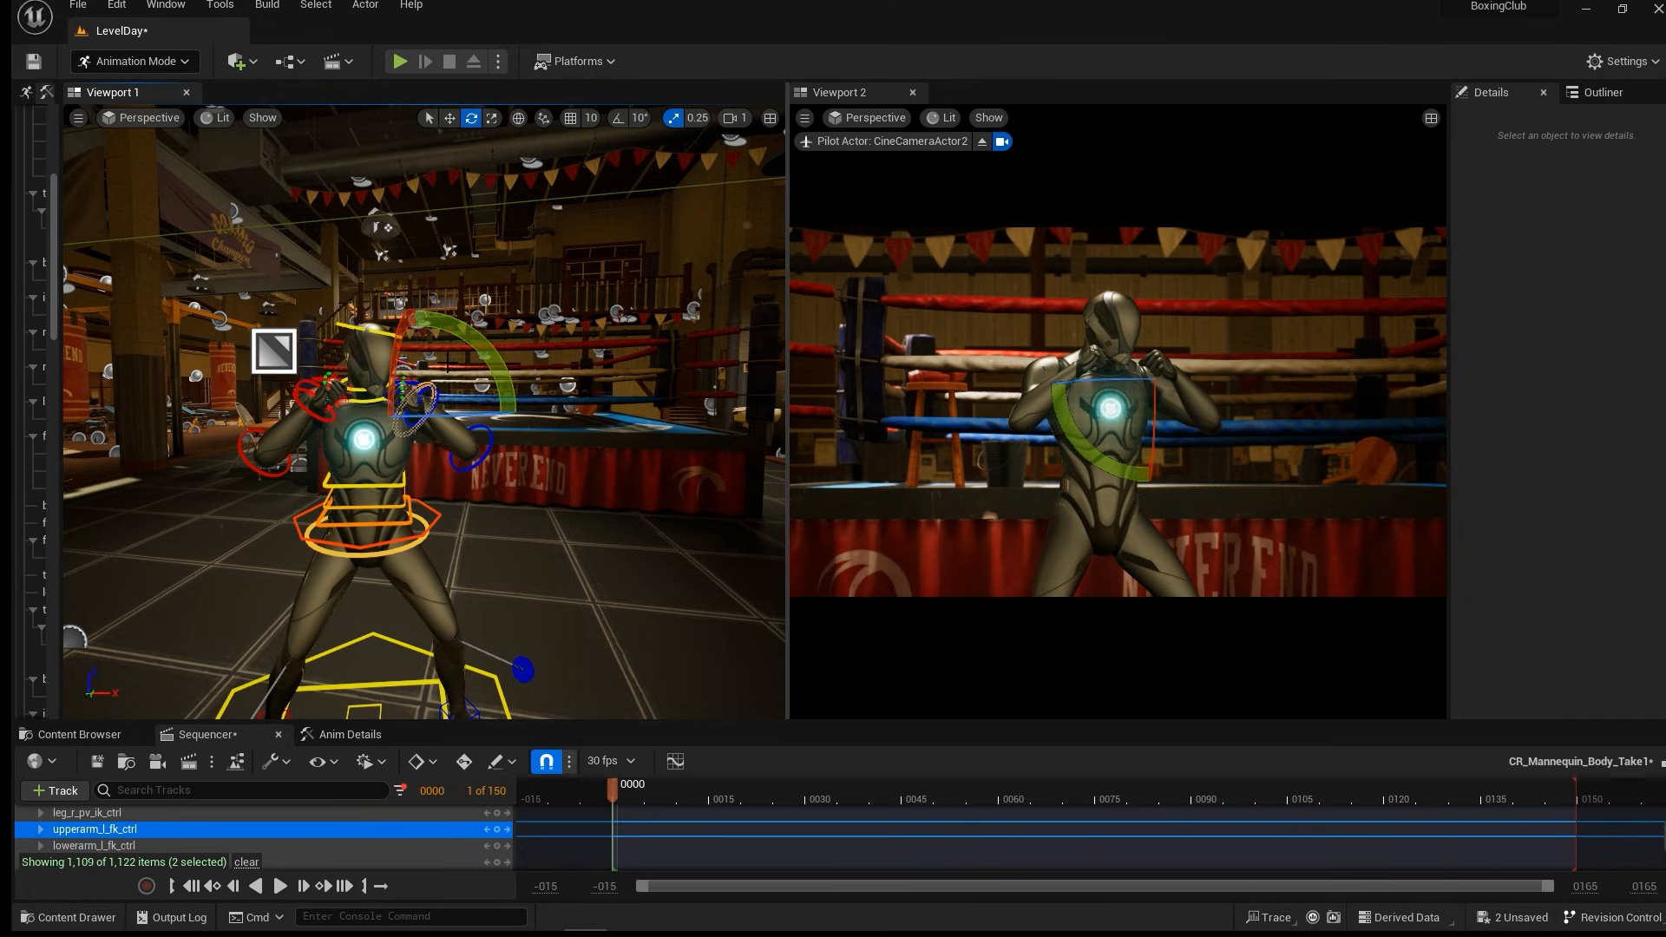
right_drag(382, 354, 370, 354)
scroll(382, 354, down, 3)
scroll(382, 354, up, 3)
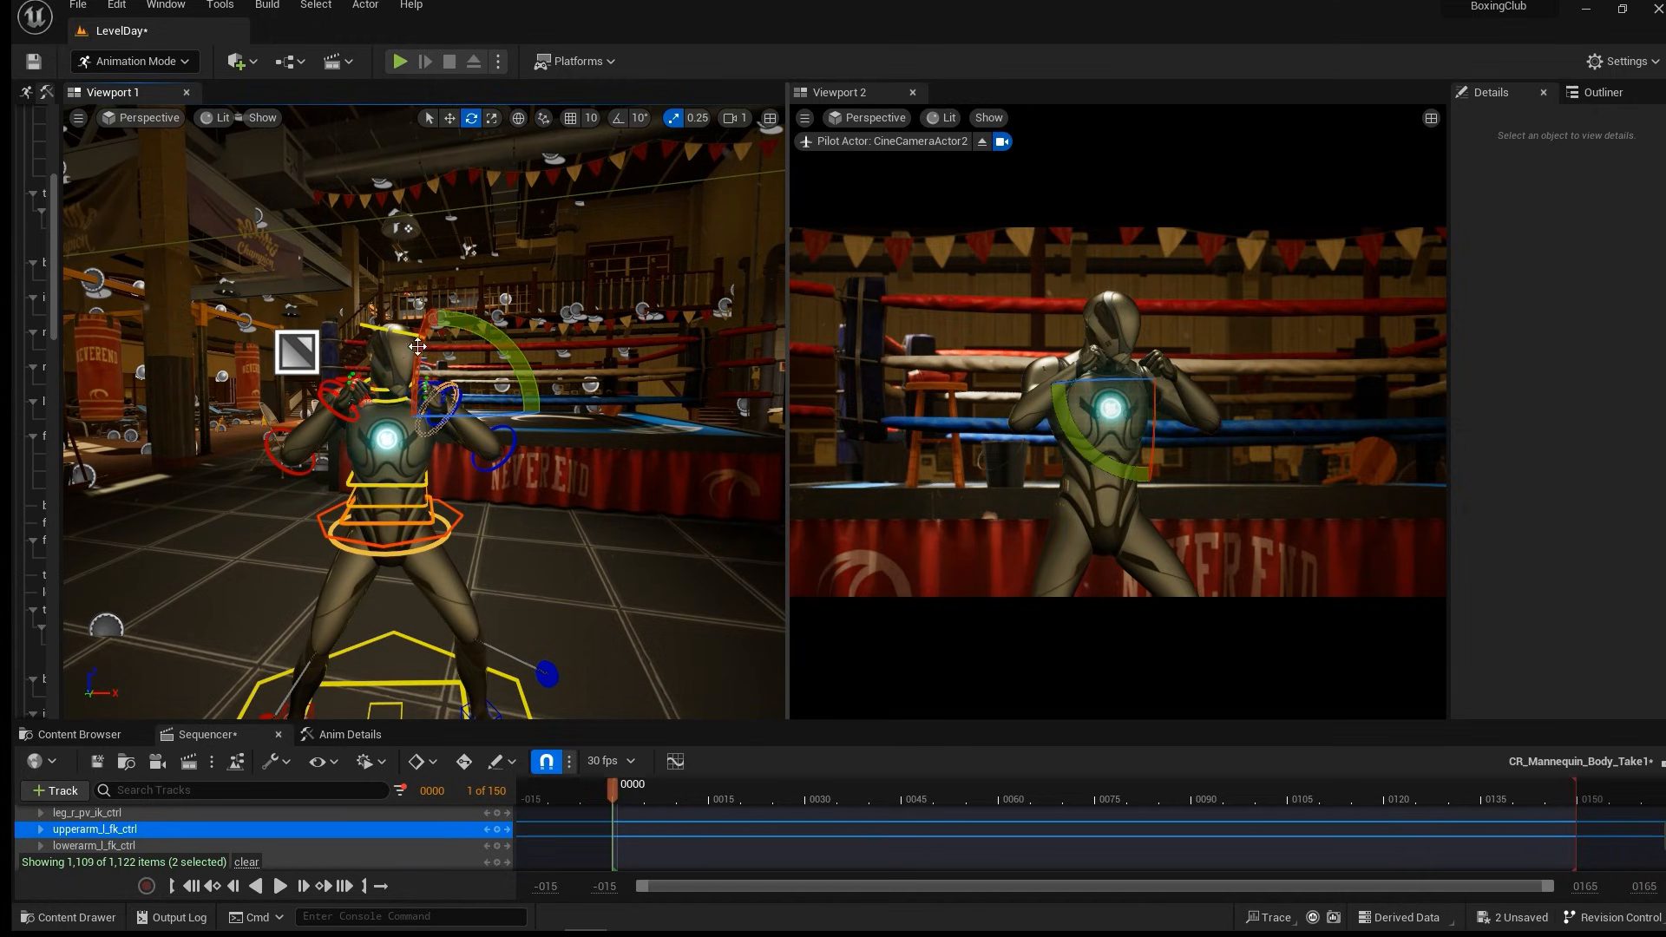
drag(419, 349, 416, 369)
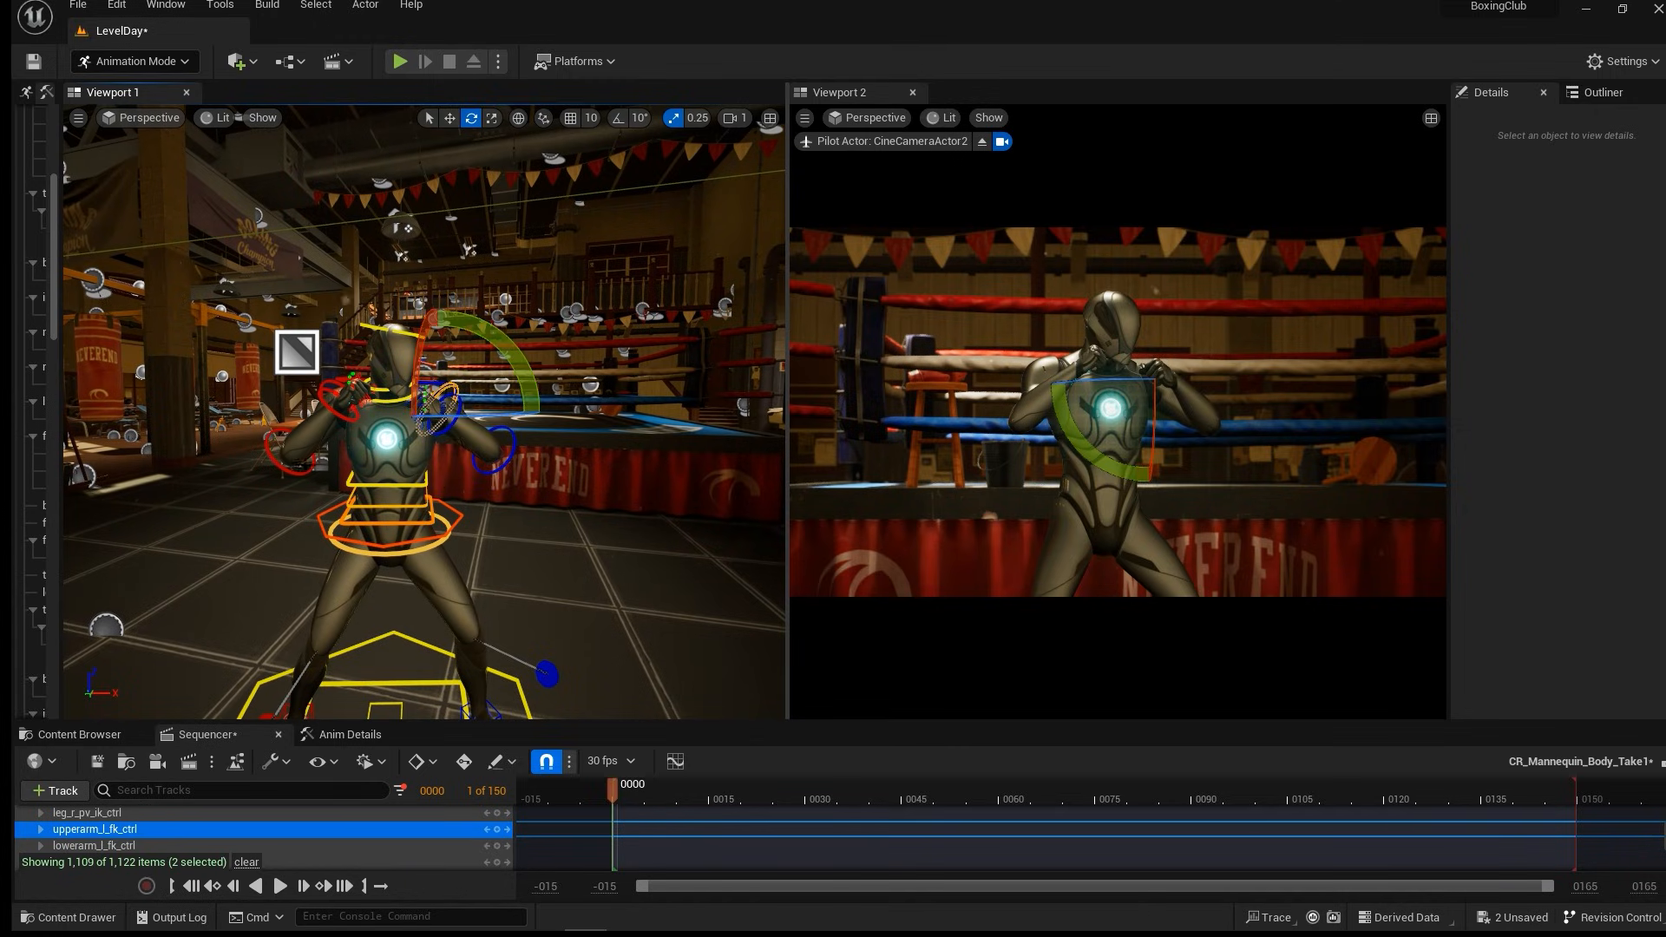
Select the right forearm control, rotate it slightly to adjust the guard pose, and clear the selection.
click(285, 439)
drag(240, 371, 238, 384)
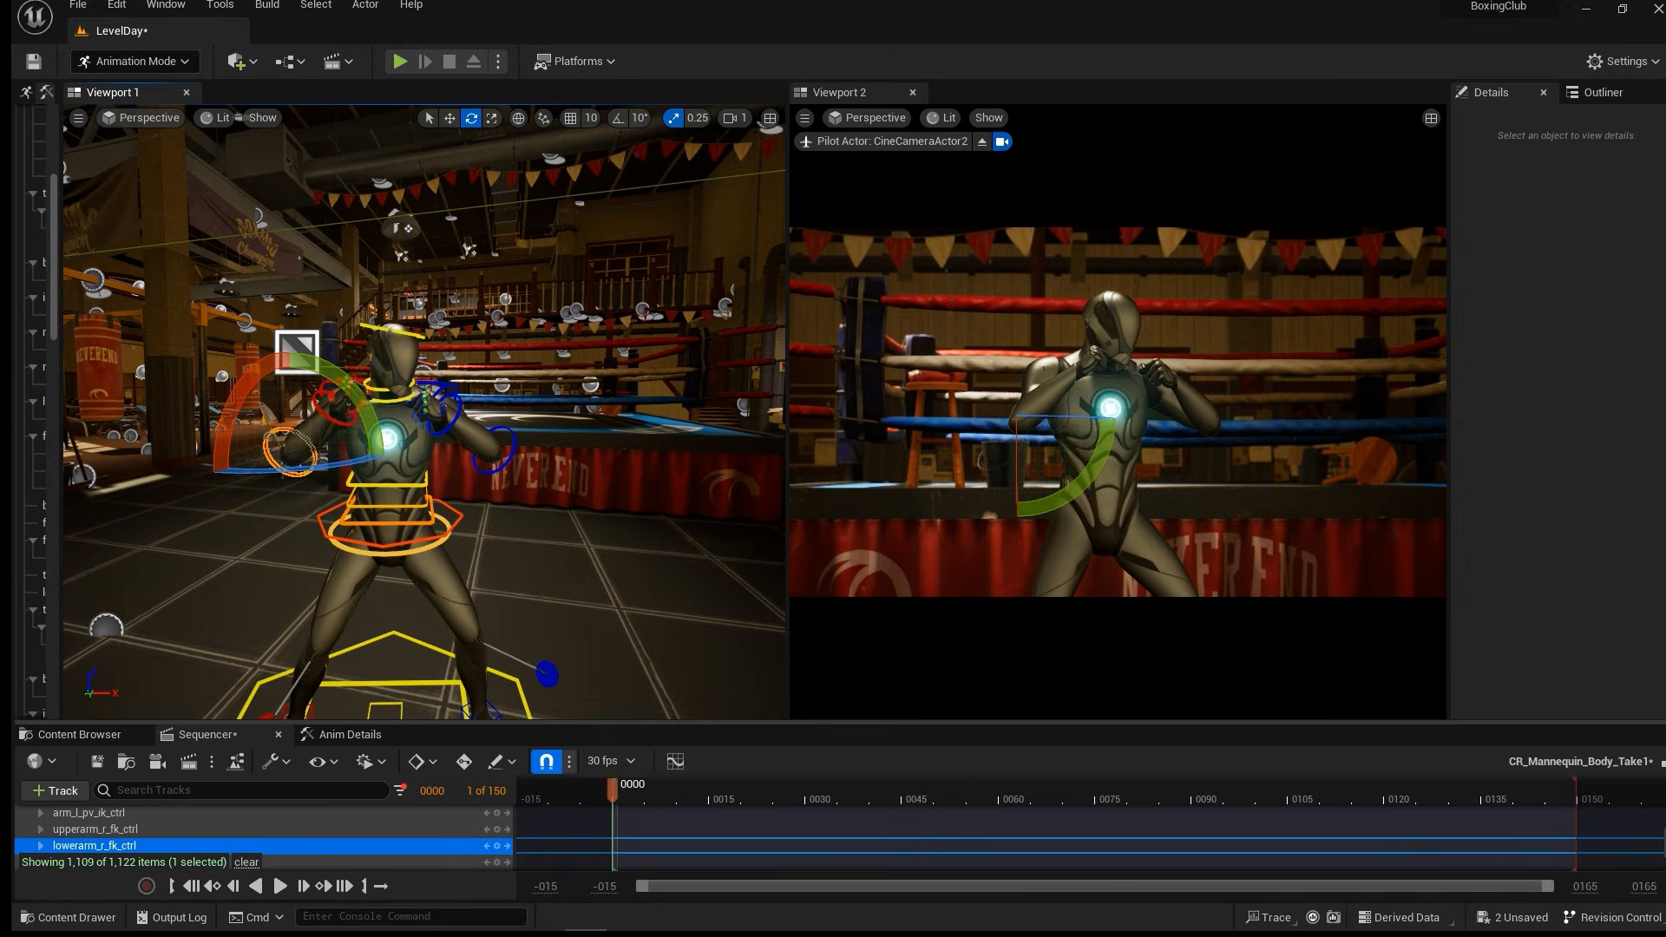
click(556, 628)
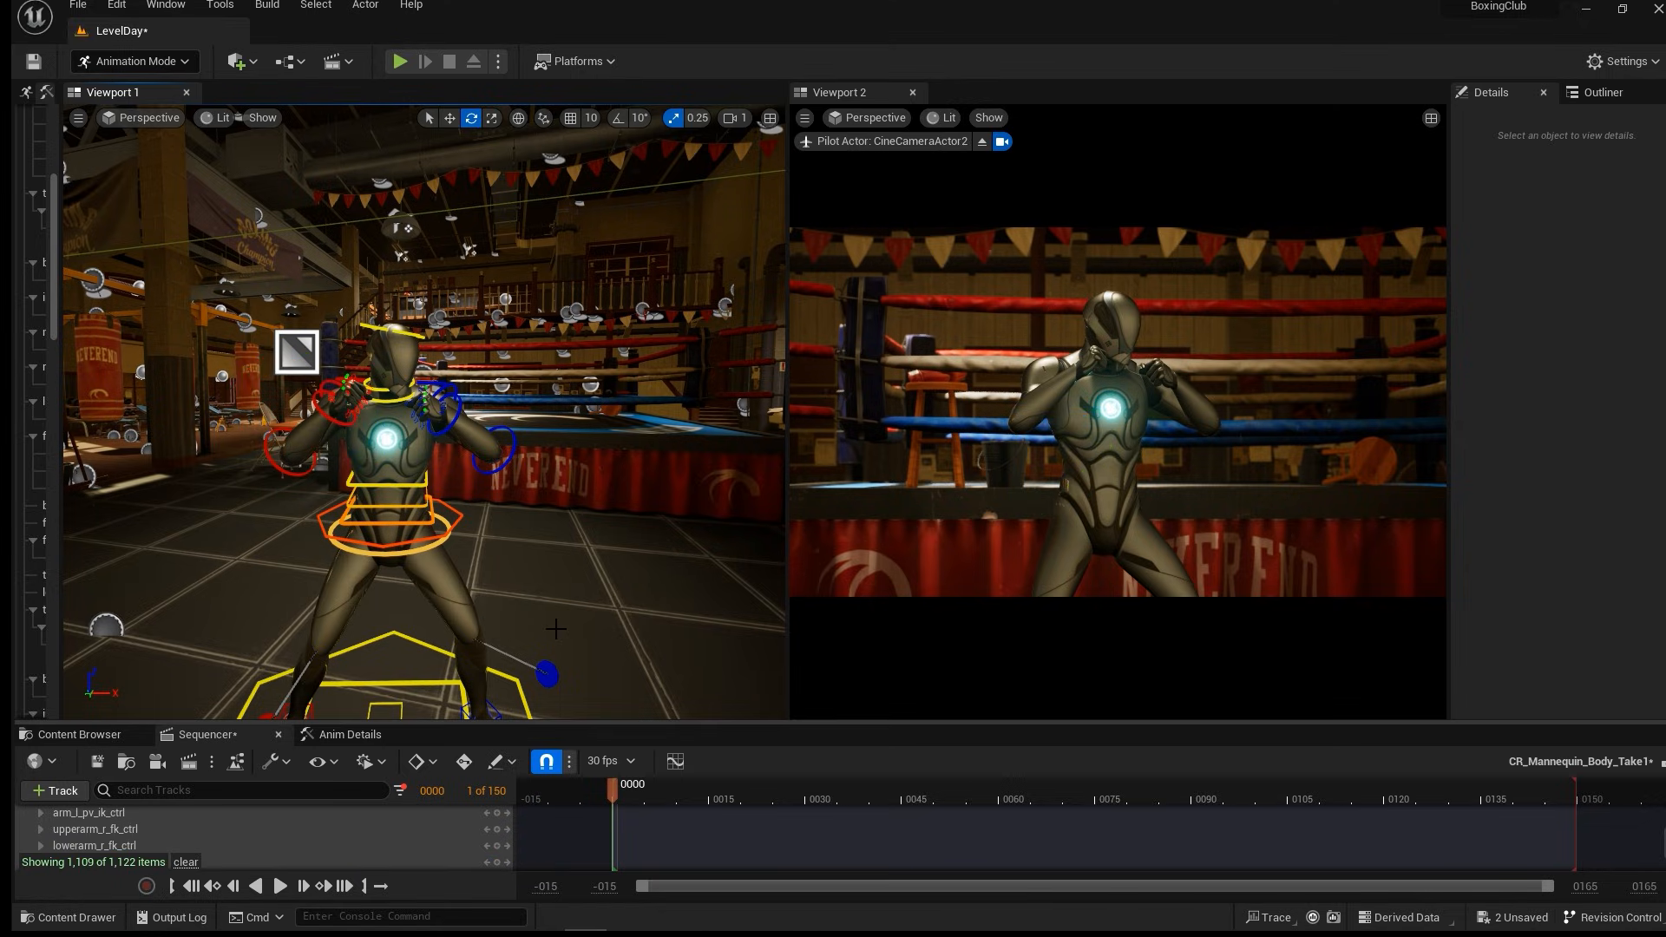
Set the sequence's frame rate to 24 fps.
click(612, 761)
click(633, 429)
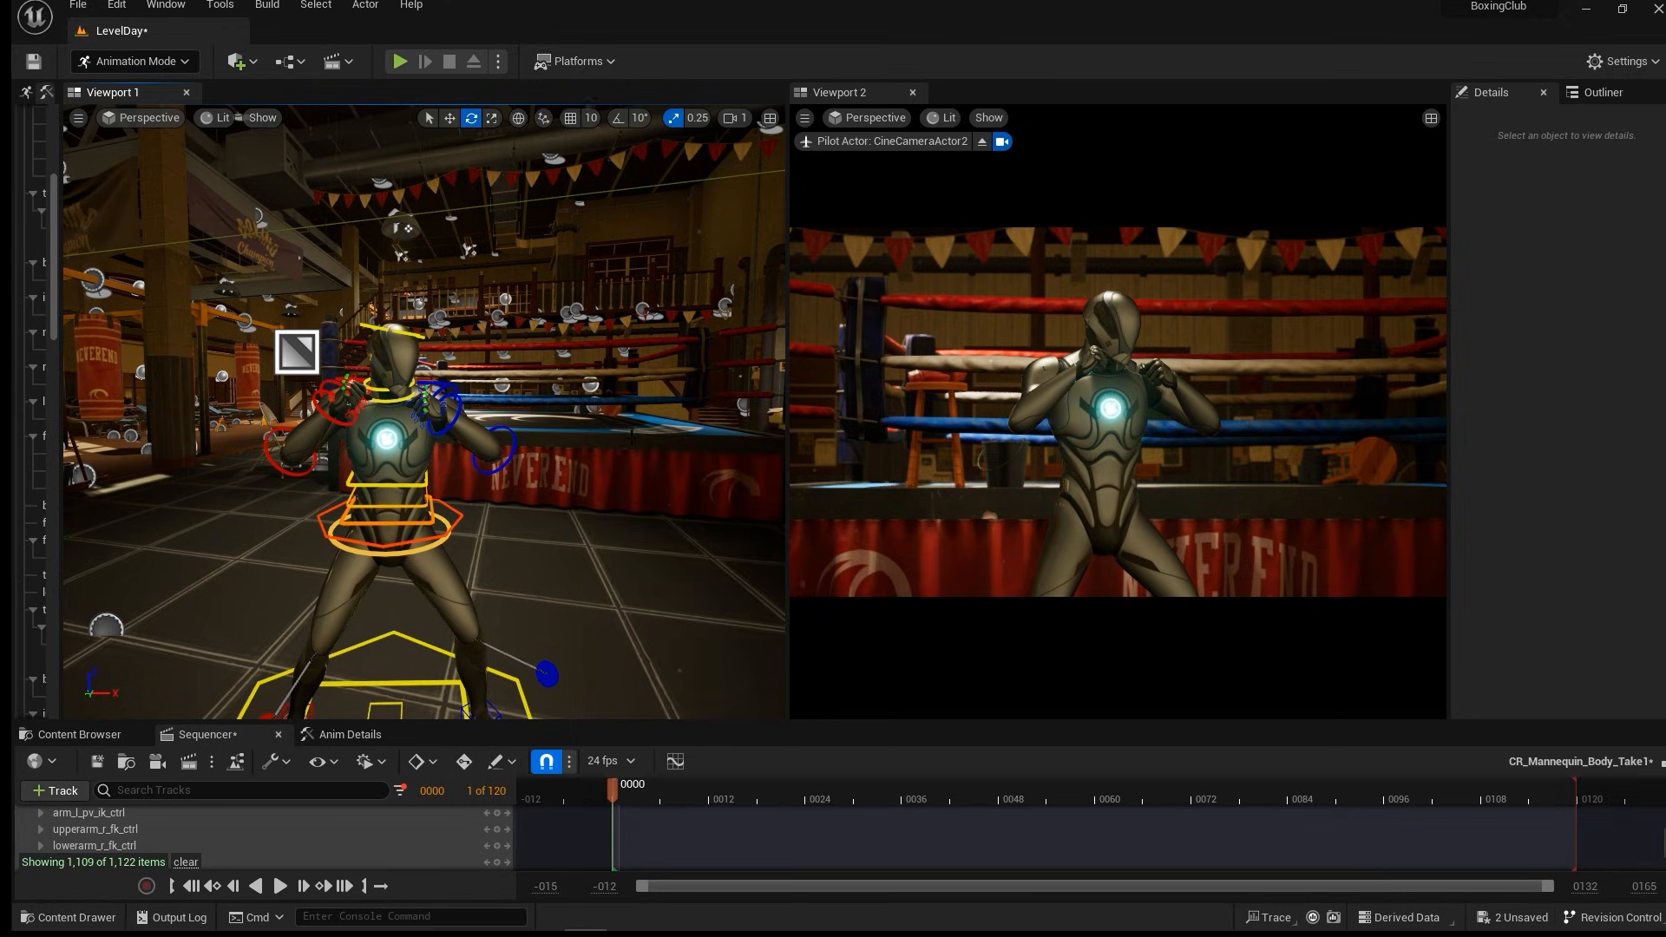
alt+drag(552, 541, 550, 580)
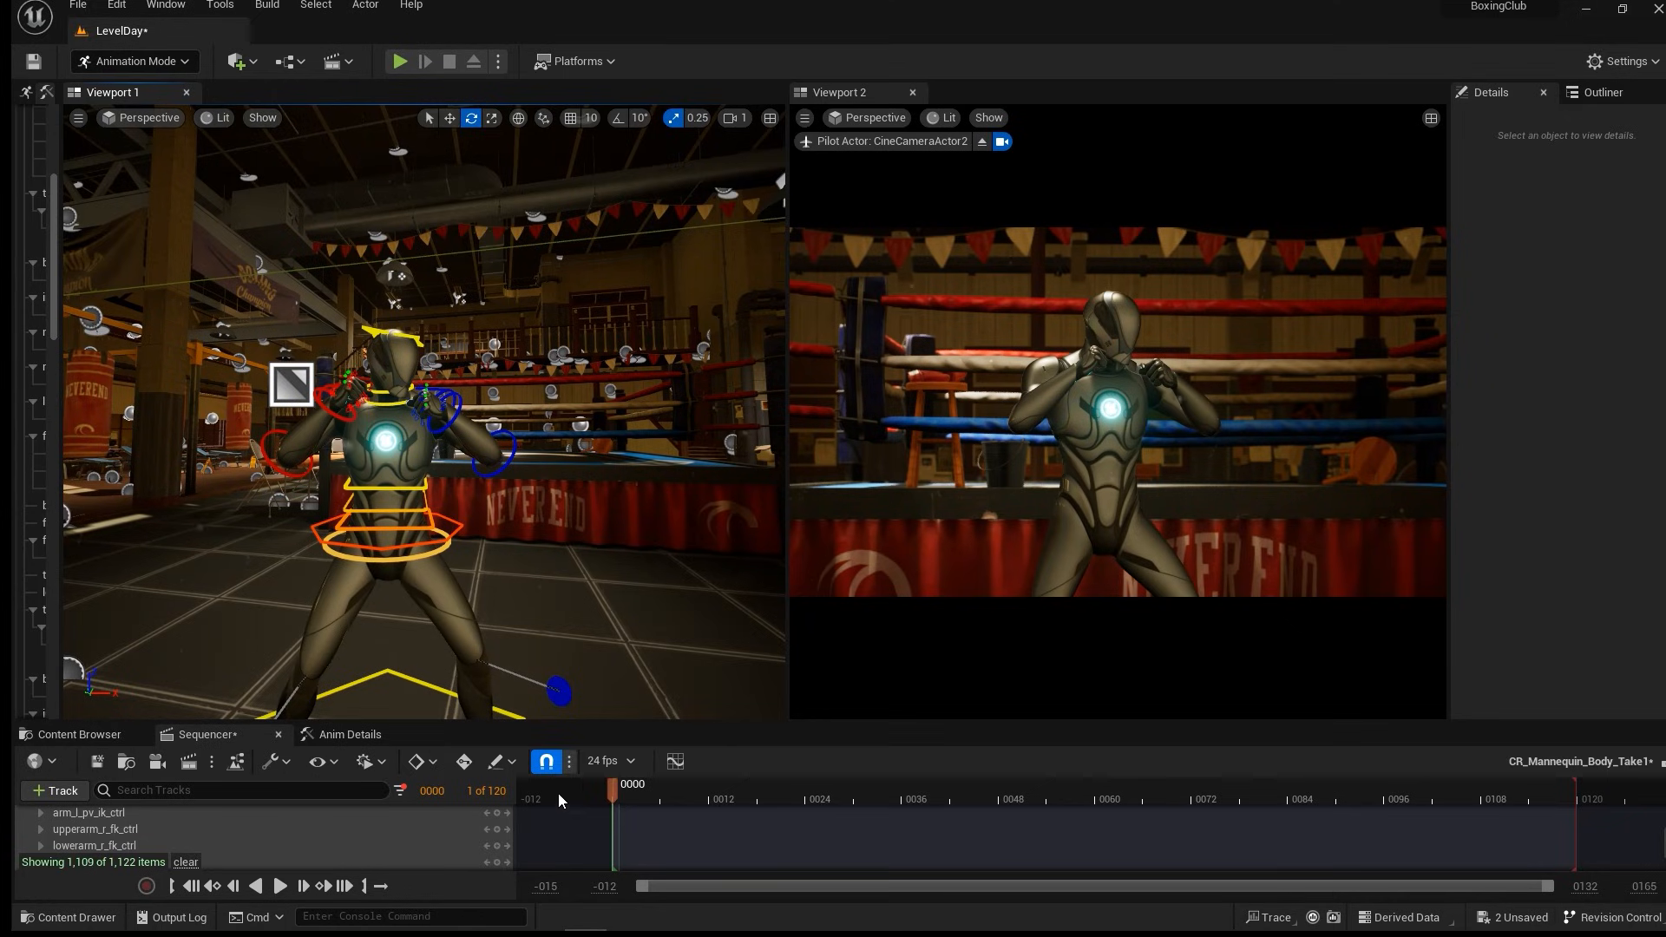
Enlarge the Sequencer area and enable automatic keying of changed controls.
drag(673, 728, 676, 556)
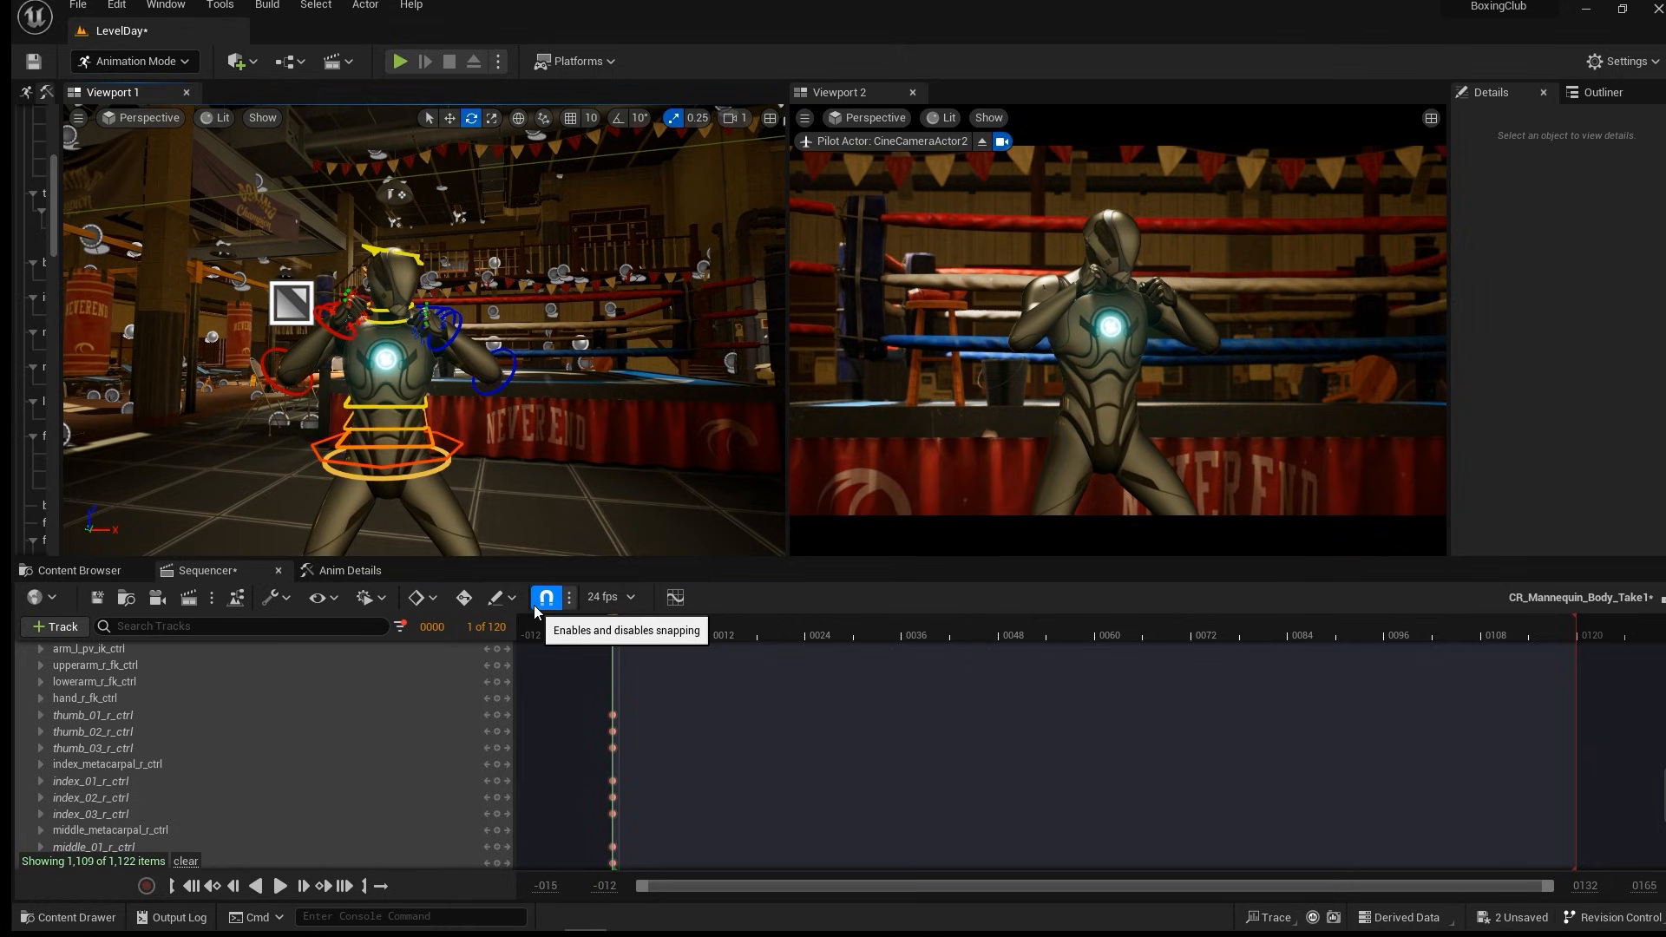
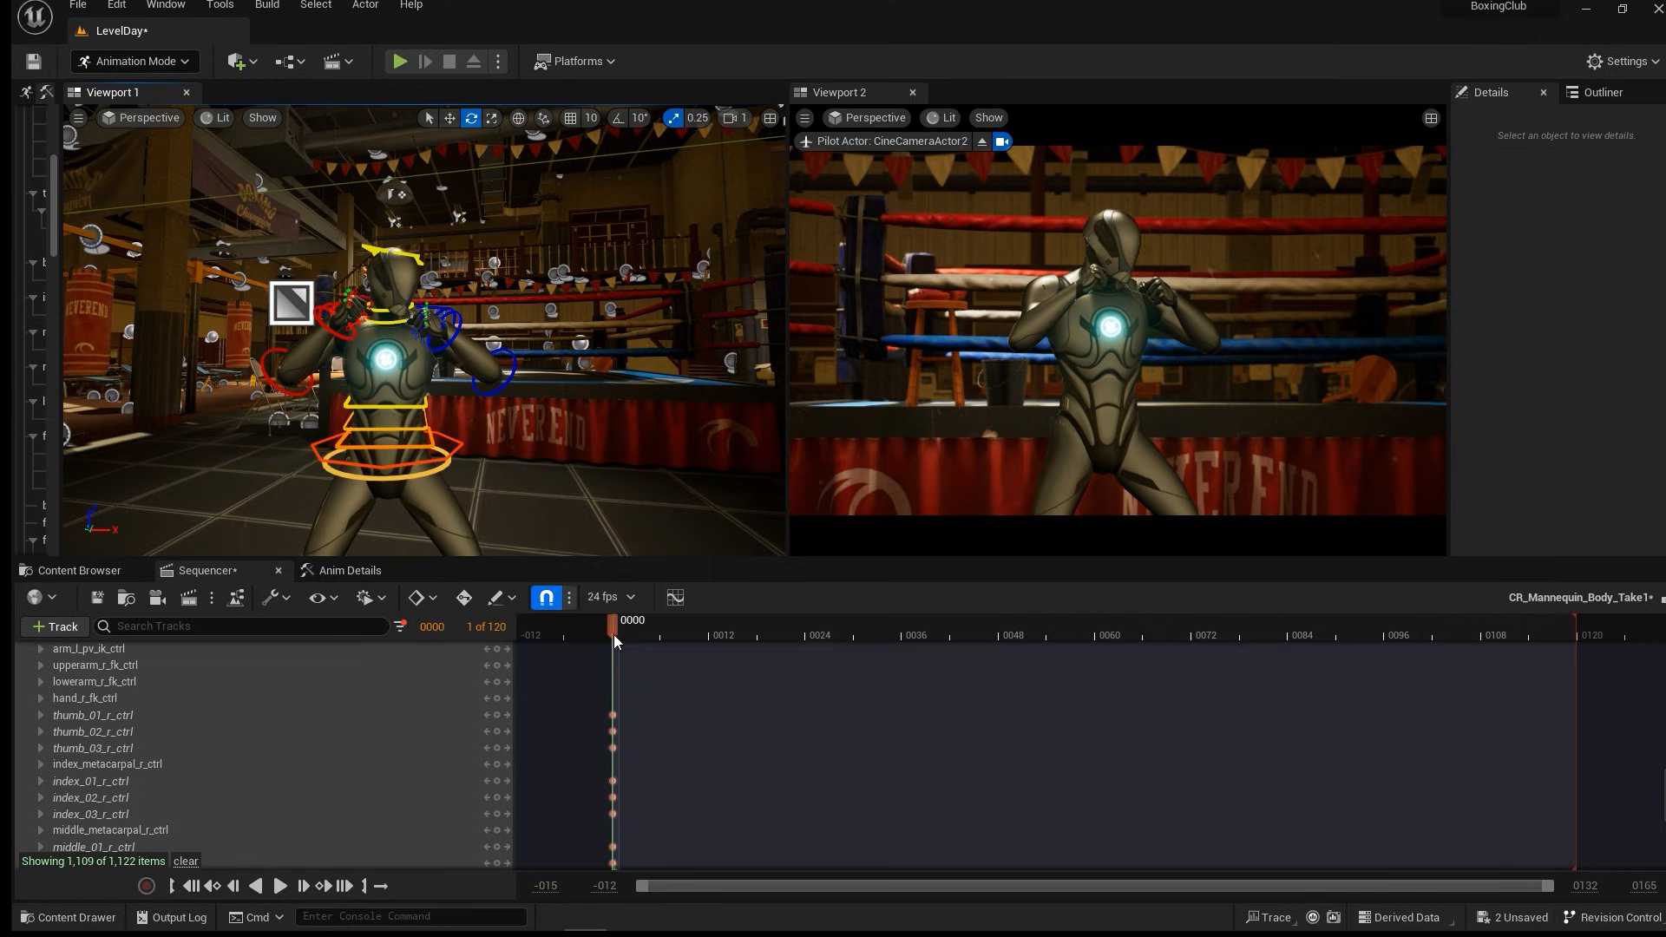
click(464, 597)
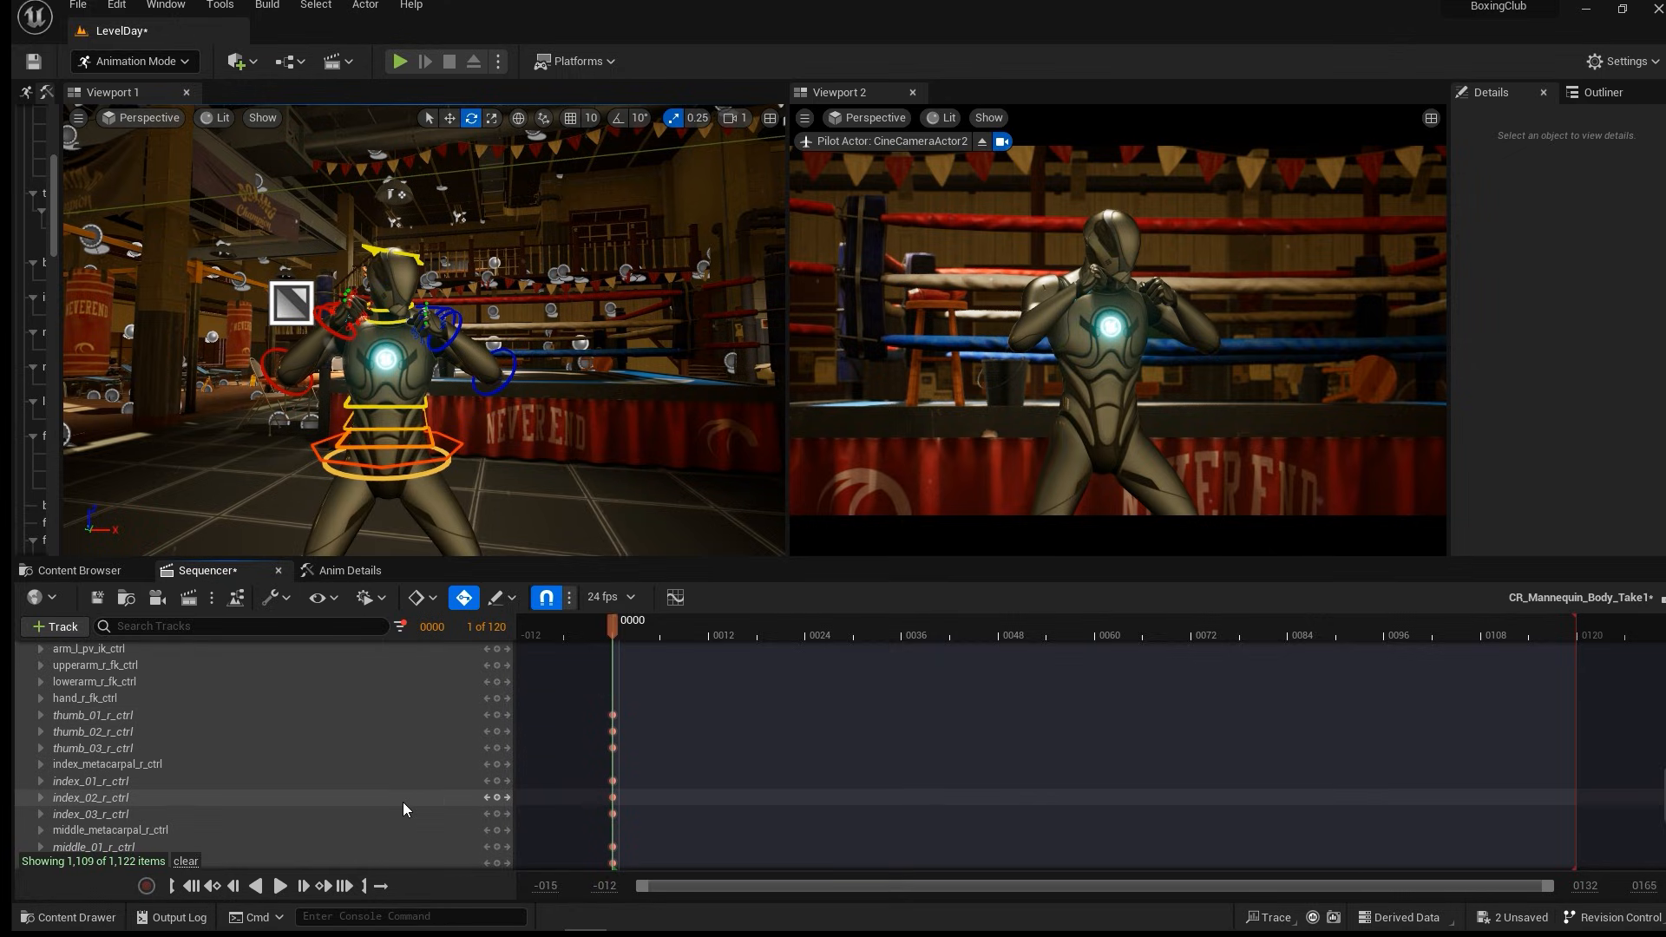
Examine the mannequin's control tracks to see which controls have keys at frame 0.
scroll(414, 747, up, 4)
scroll(414, 742, down, 15)
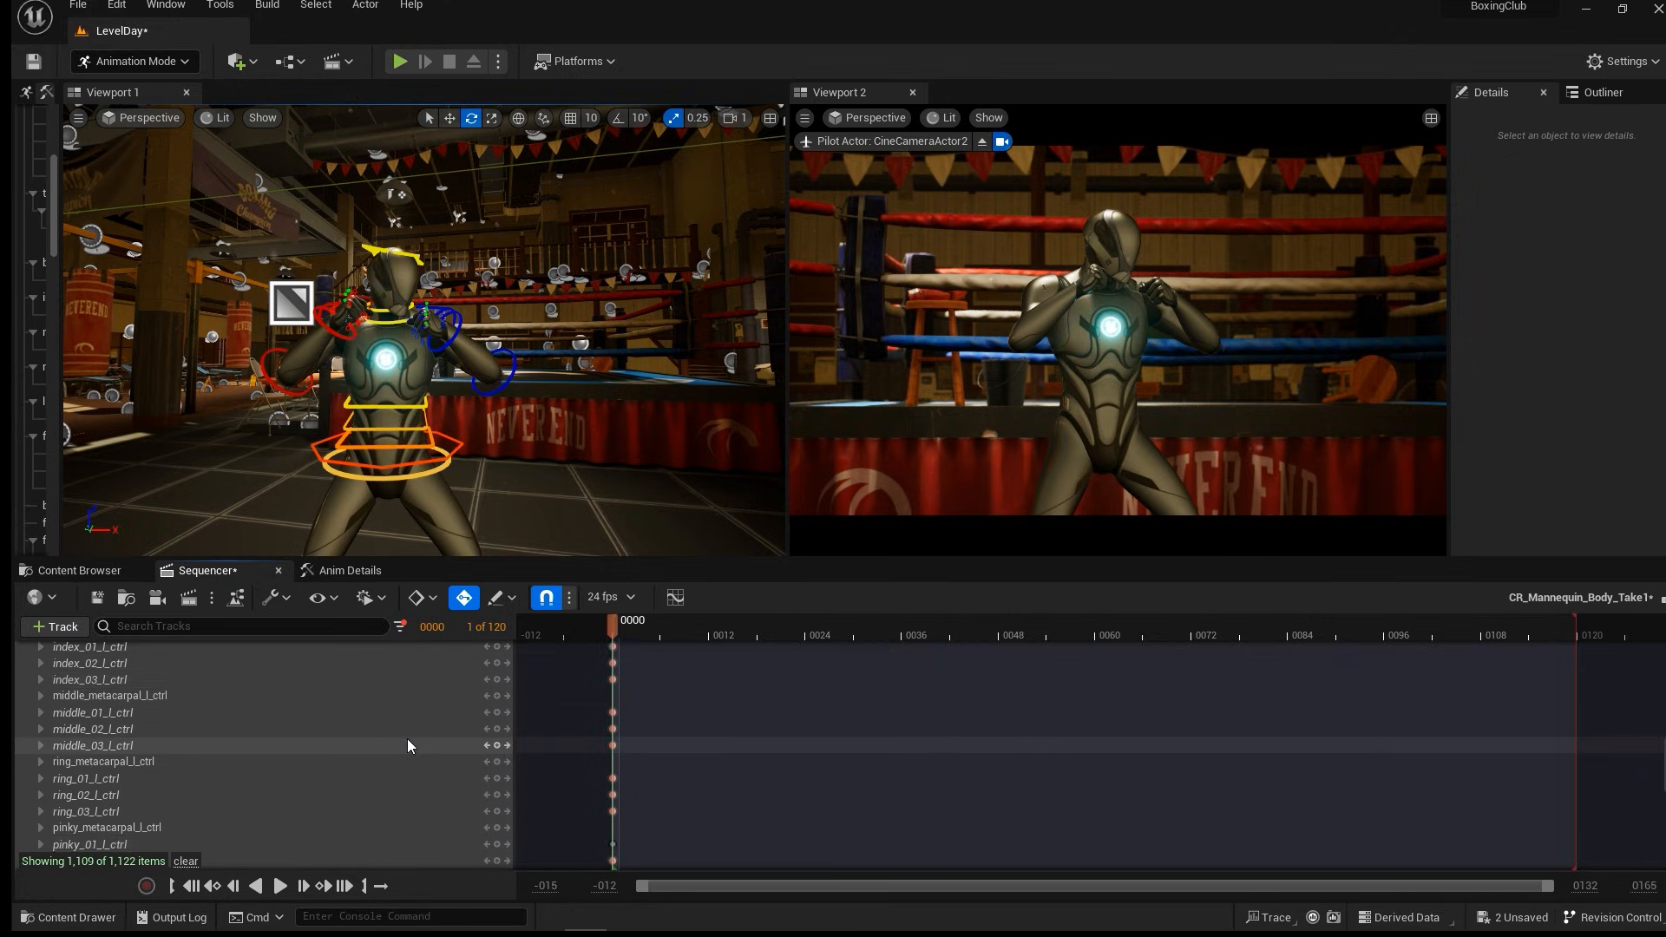
scroll(404, 745, up, 3)
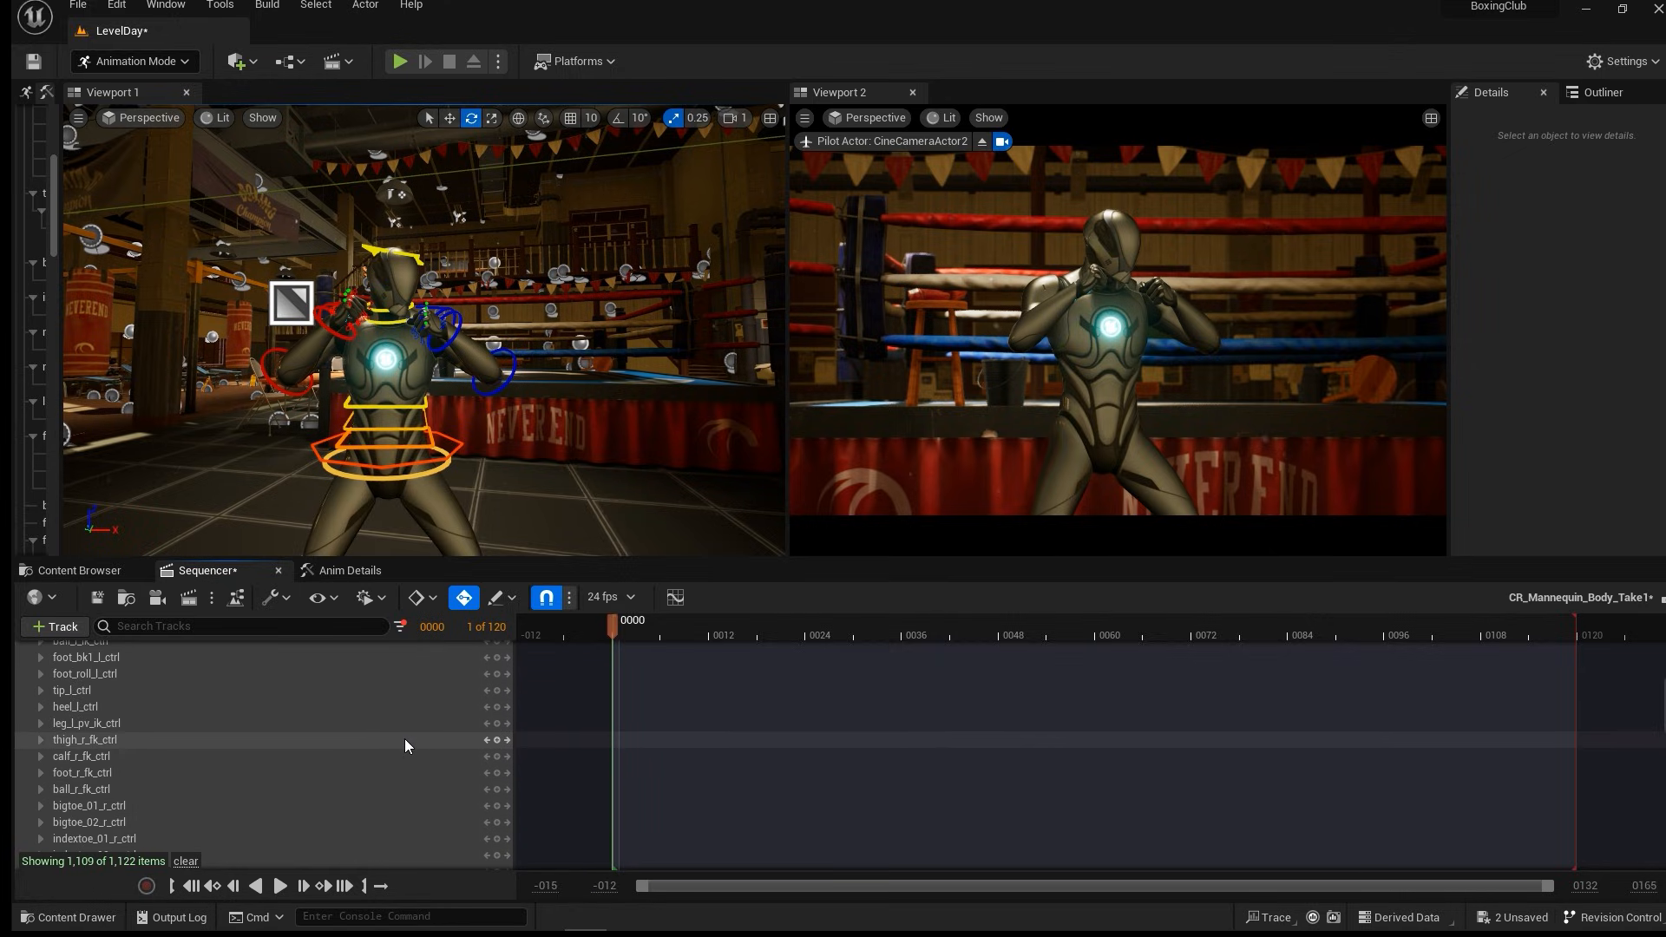
scroll(326, 748, down, 4)
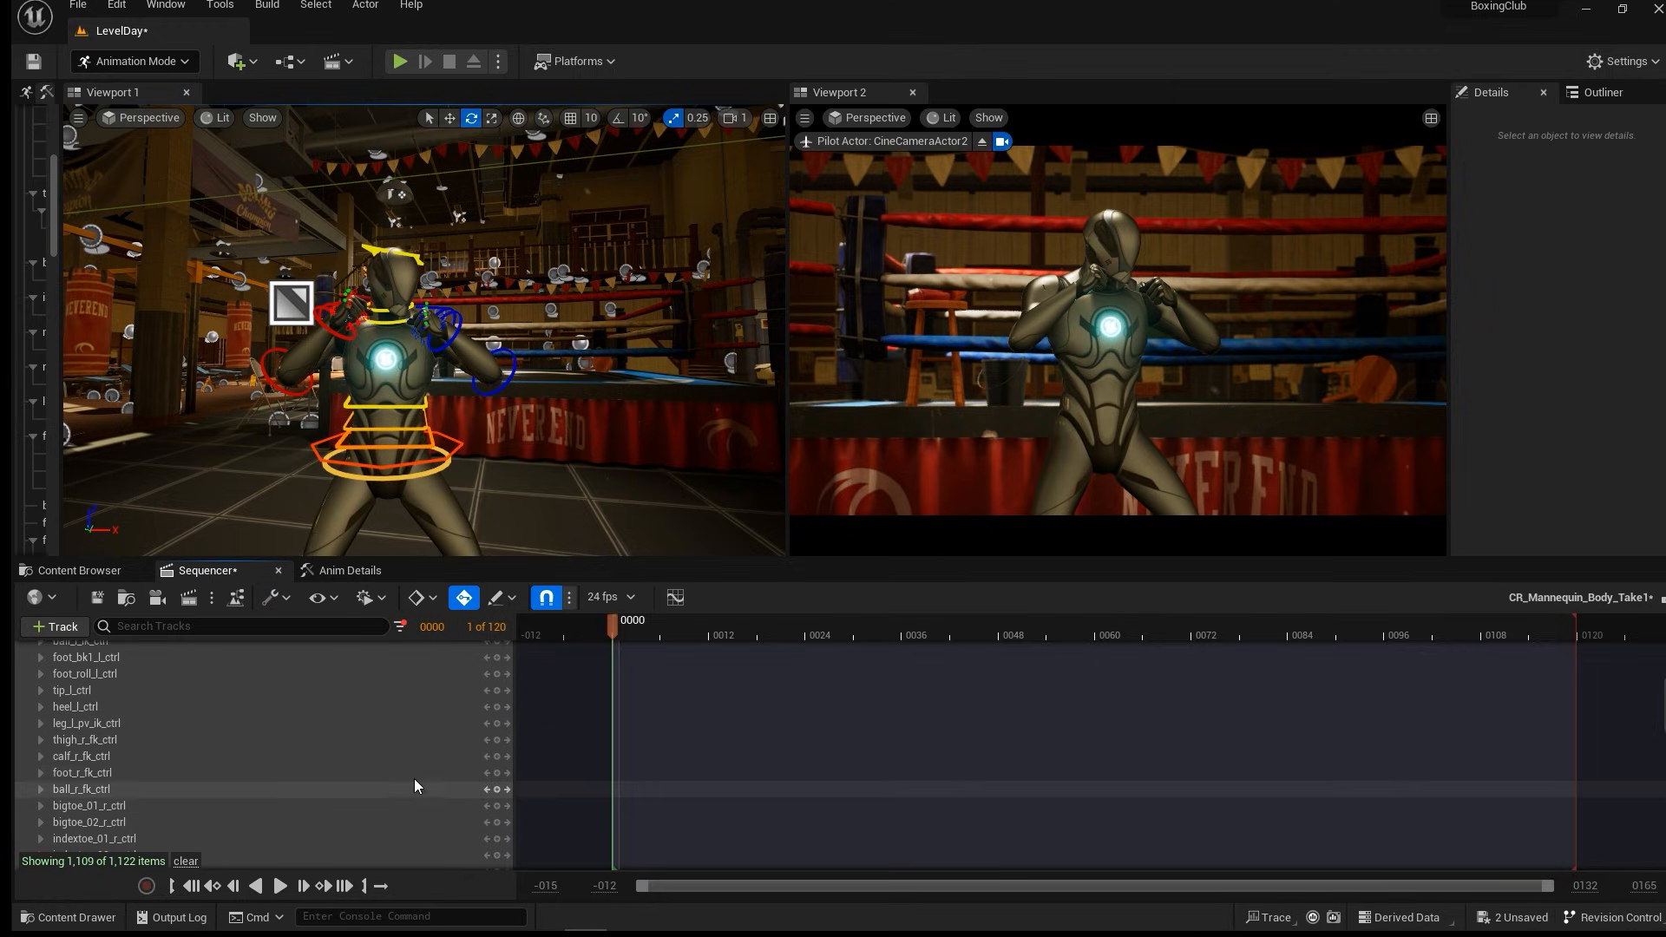
scroll(314, 752, down, 4)
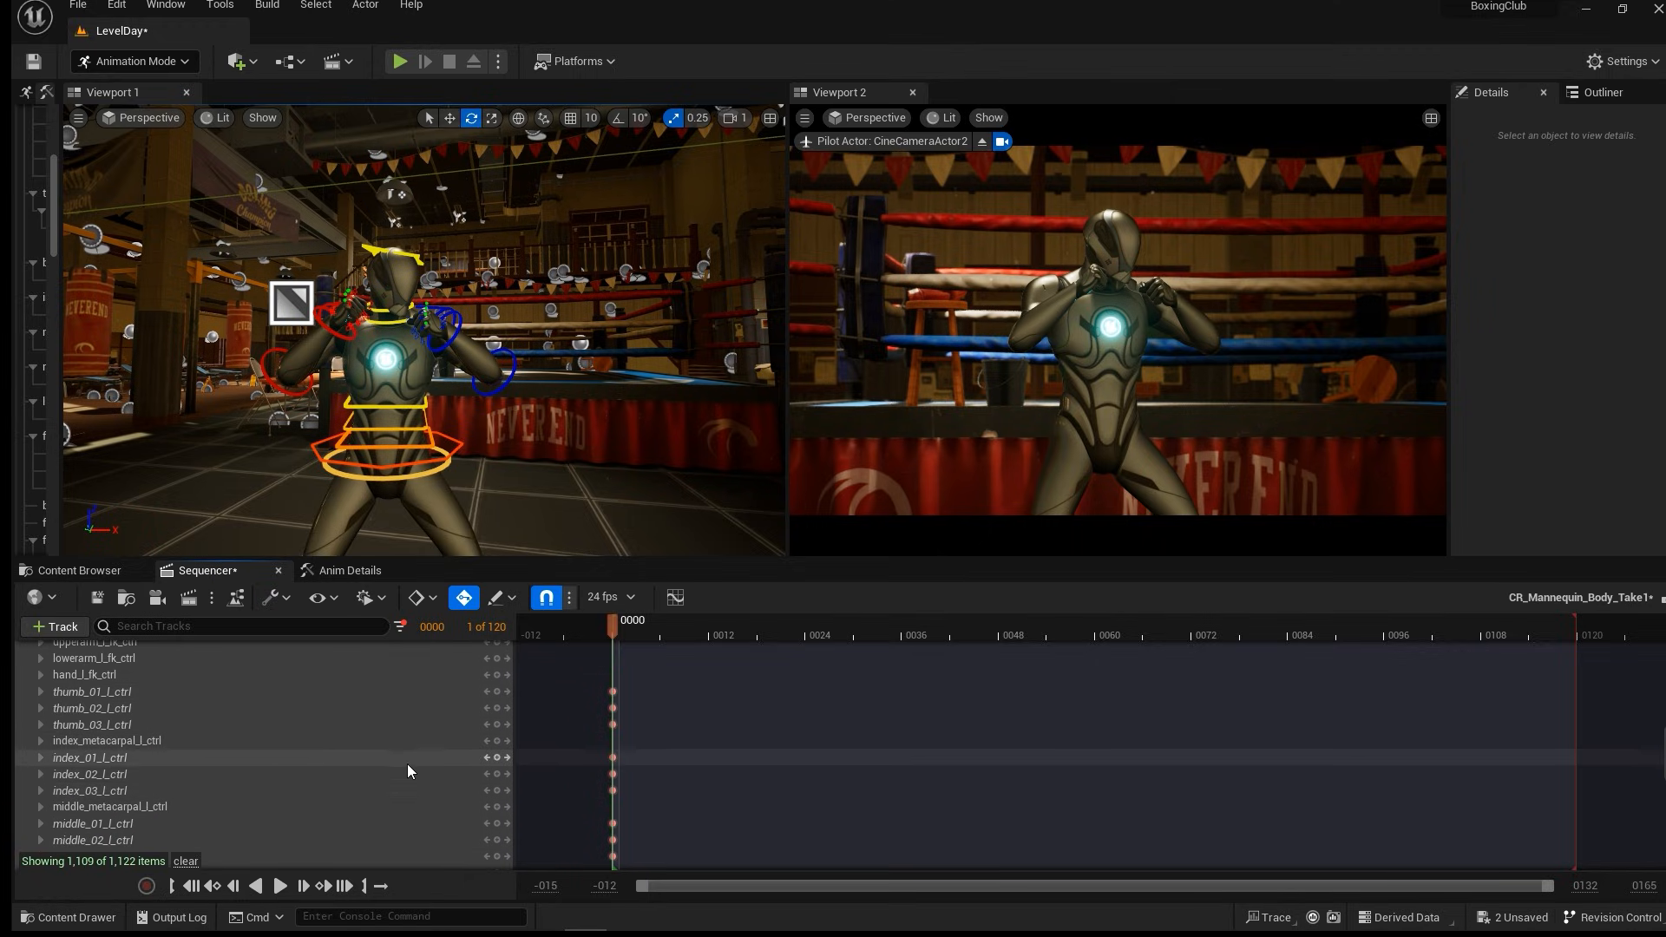
scroll(217, 747, down, 4)
scroll(228, 786, up, 4)
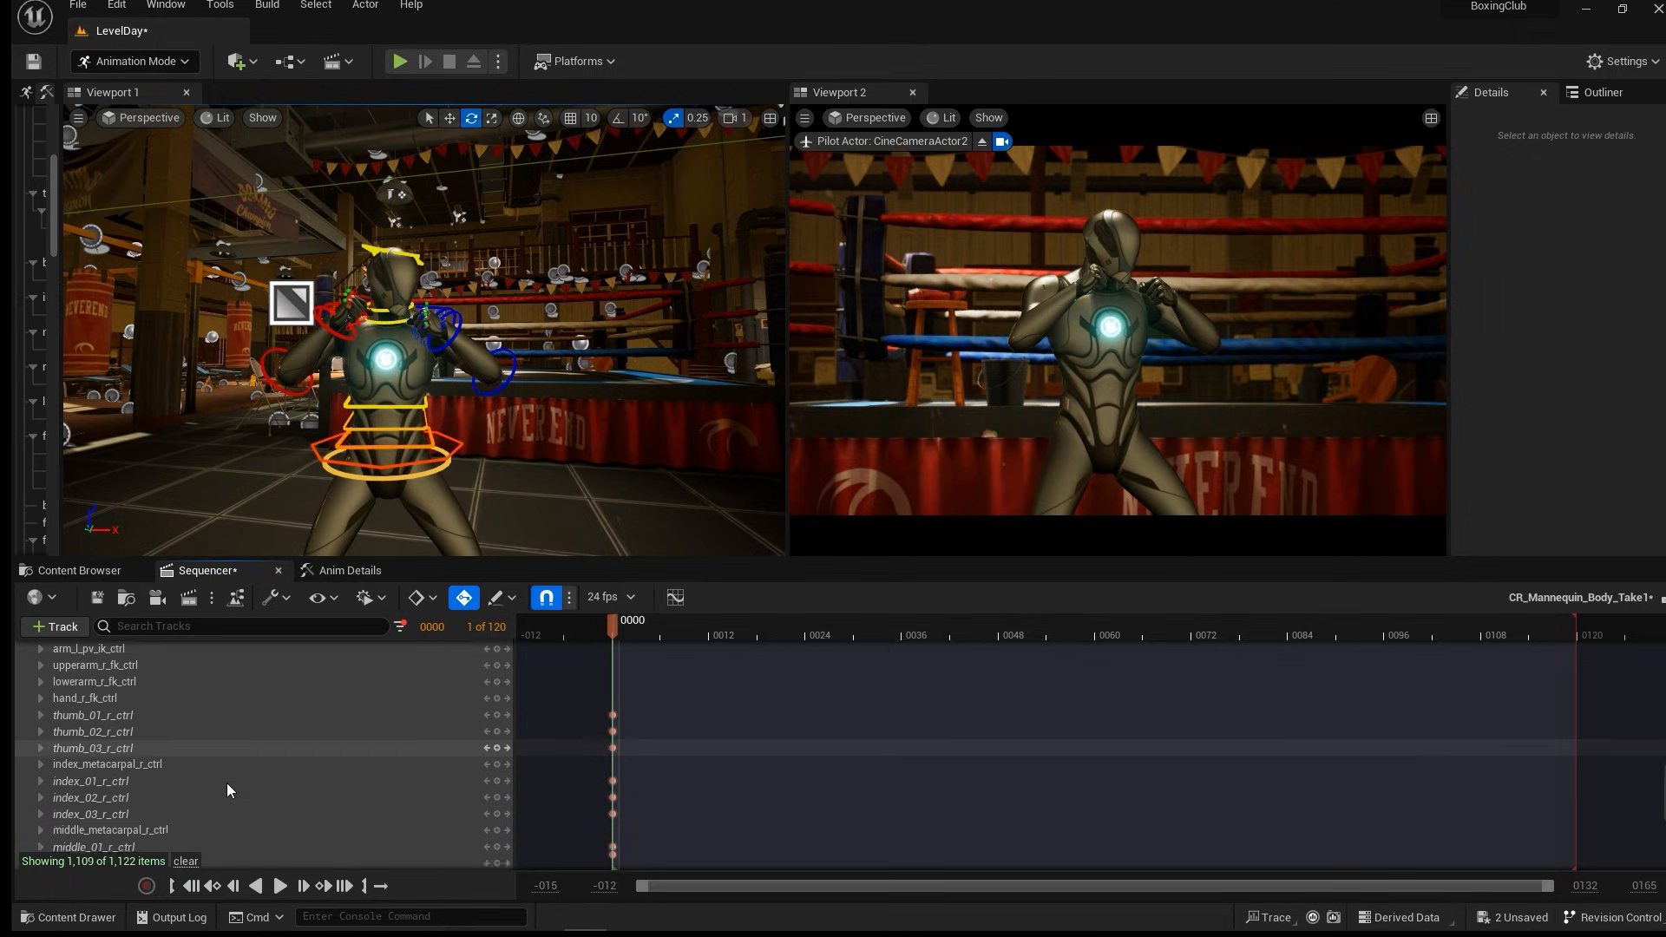
scroll(209, 788, up, 3)
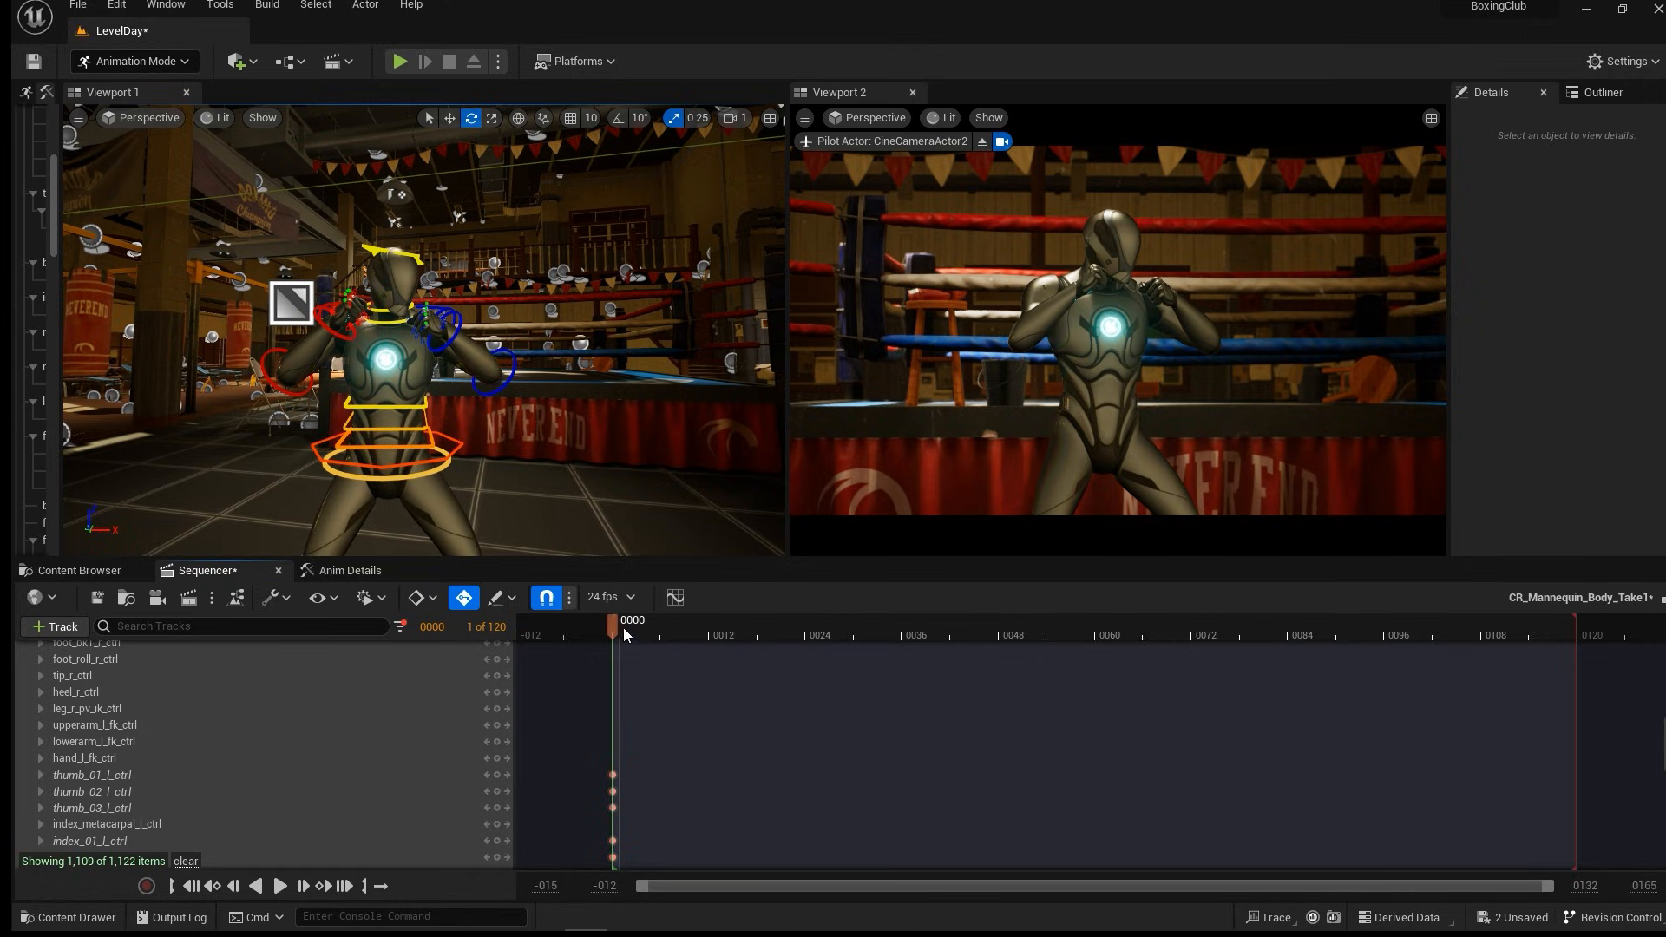
Key all controls of the CR_Mannequin_Body rig at frame 0 and check the resulting keys down the track list.
scroll(276, 784, up, 10)
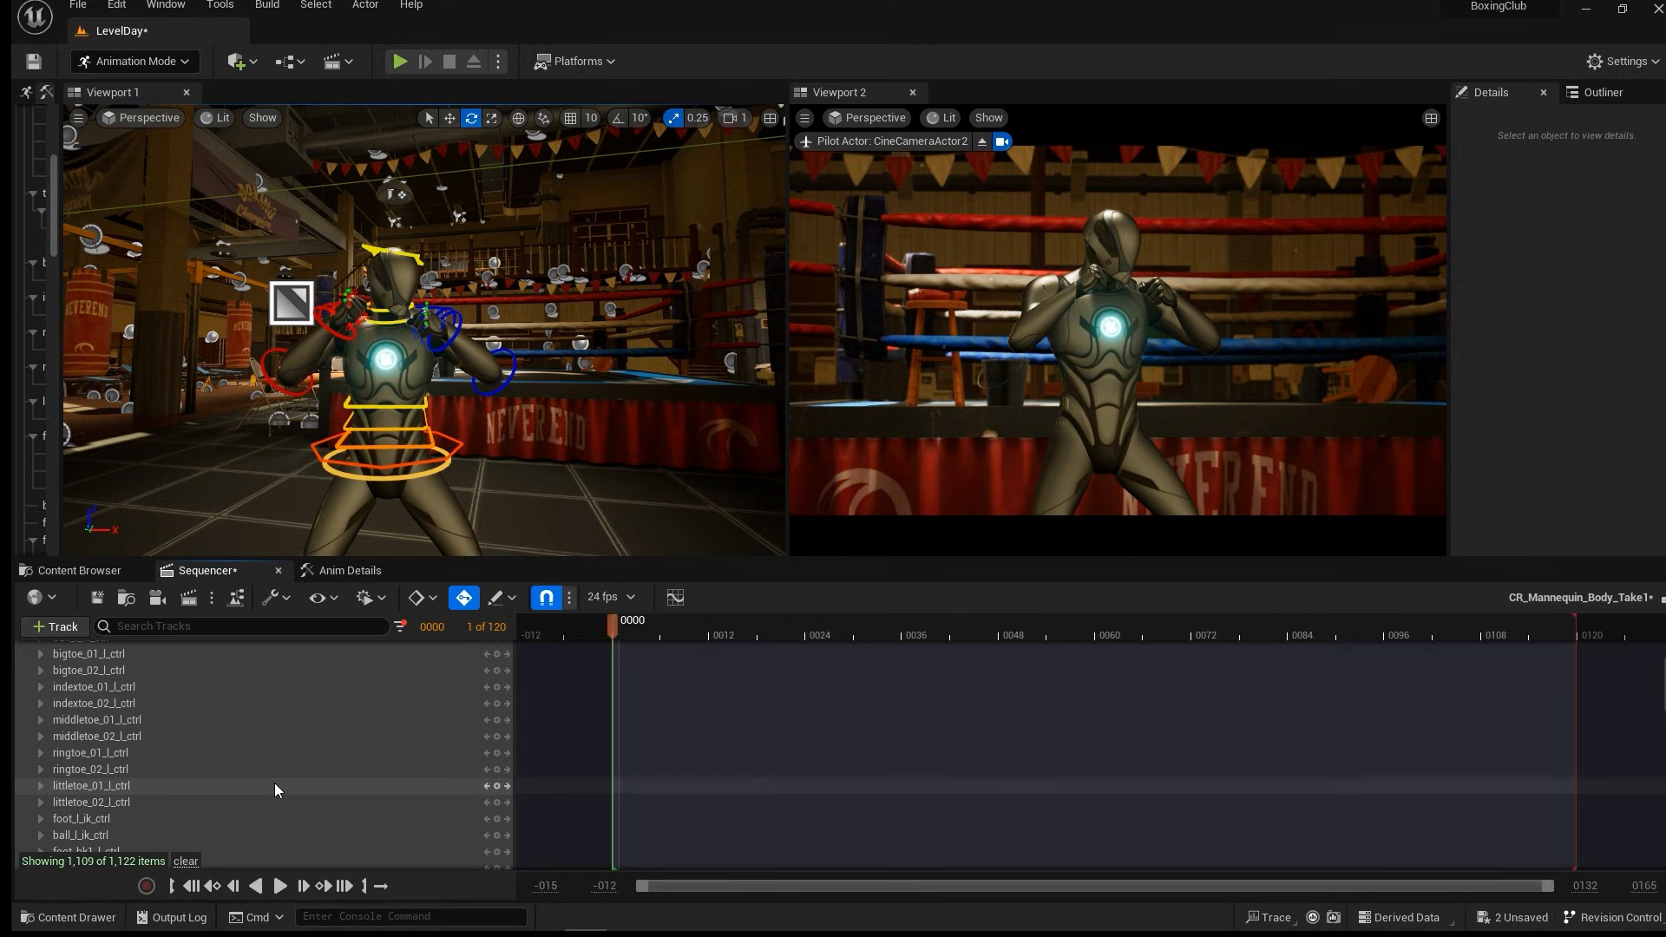
scroll(274, 783, up, 3)
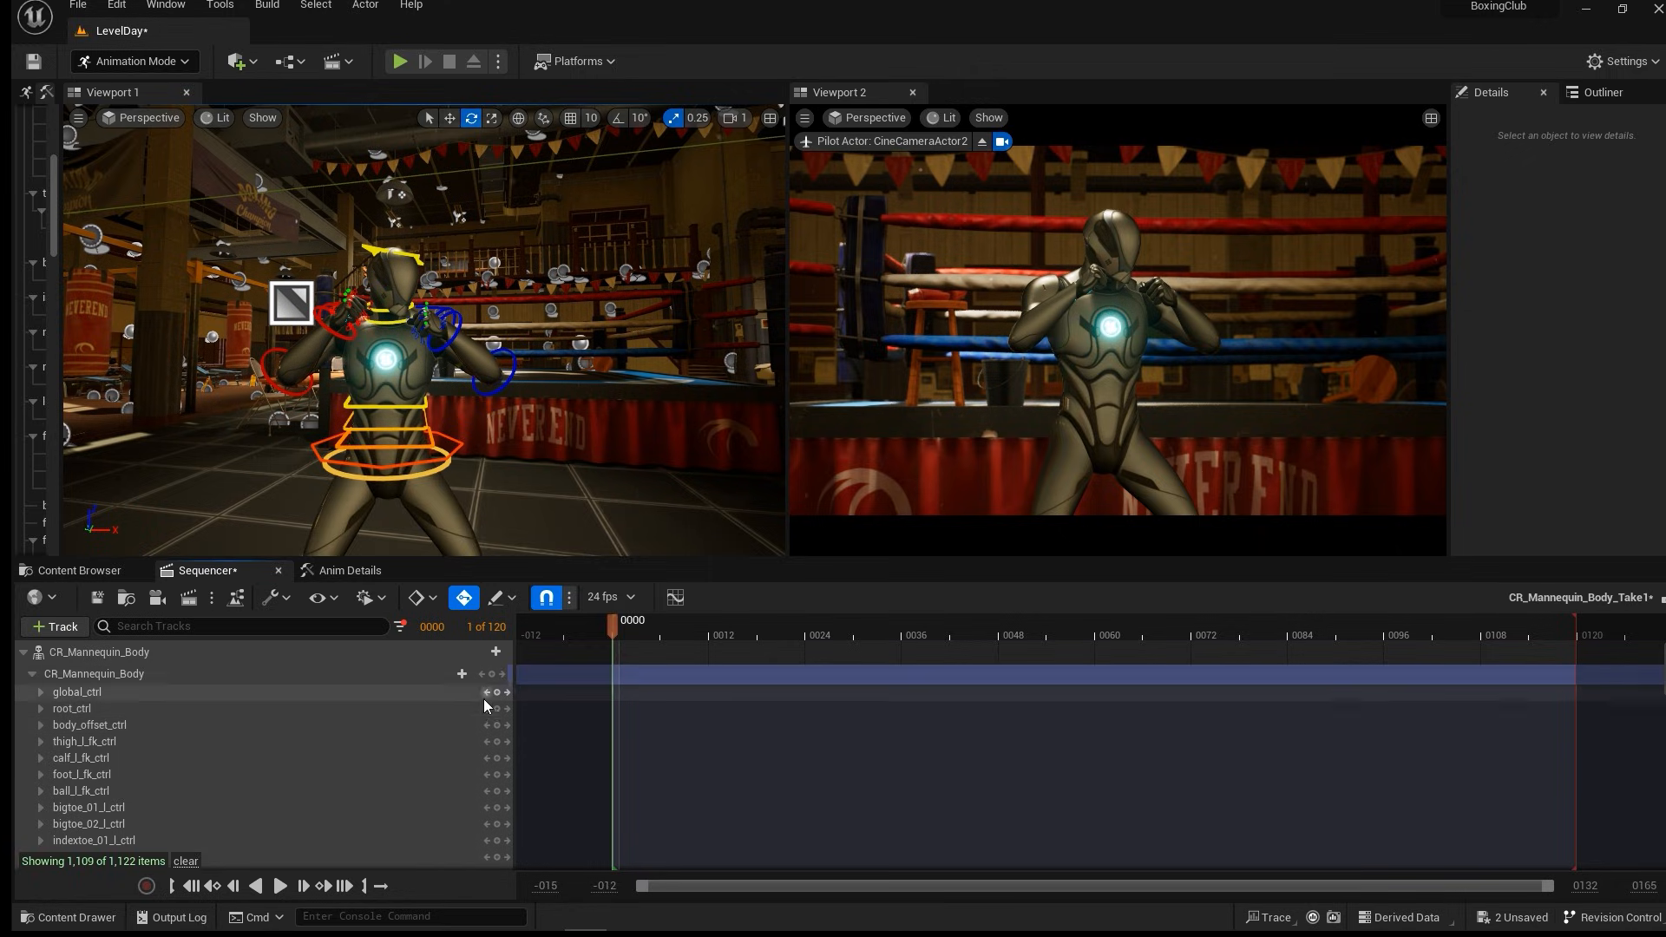
click(493, 675)
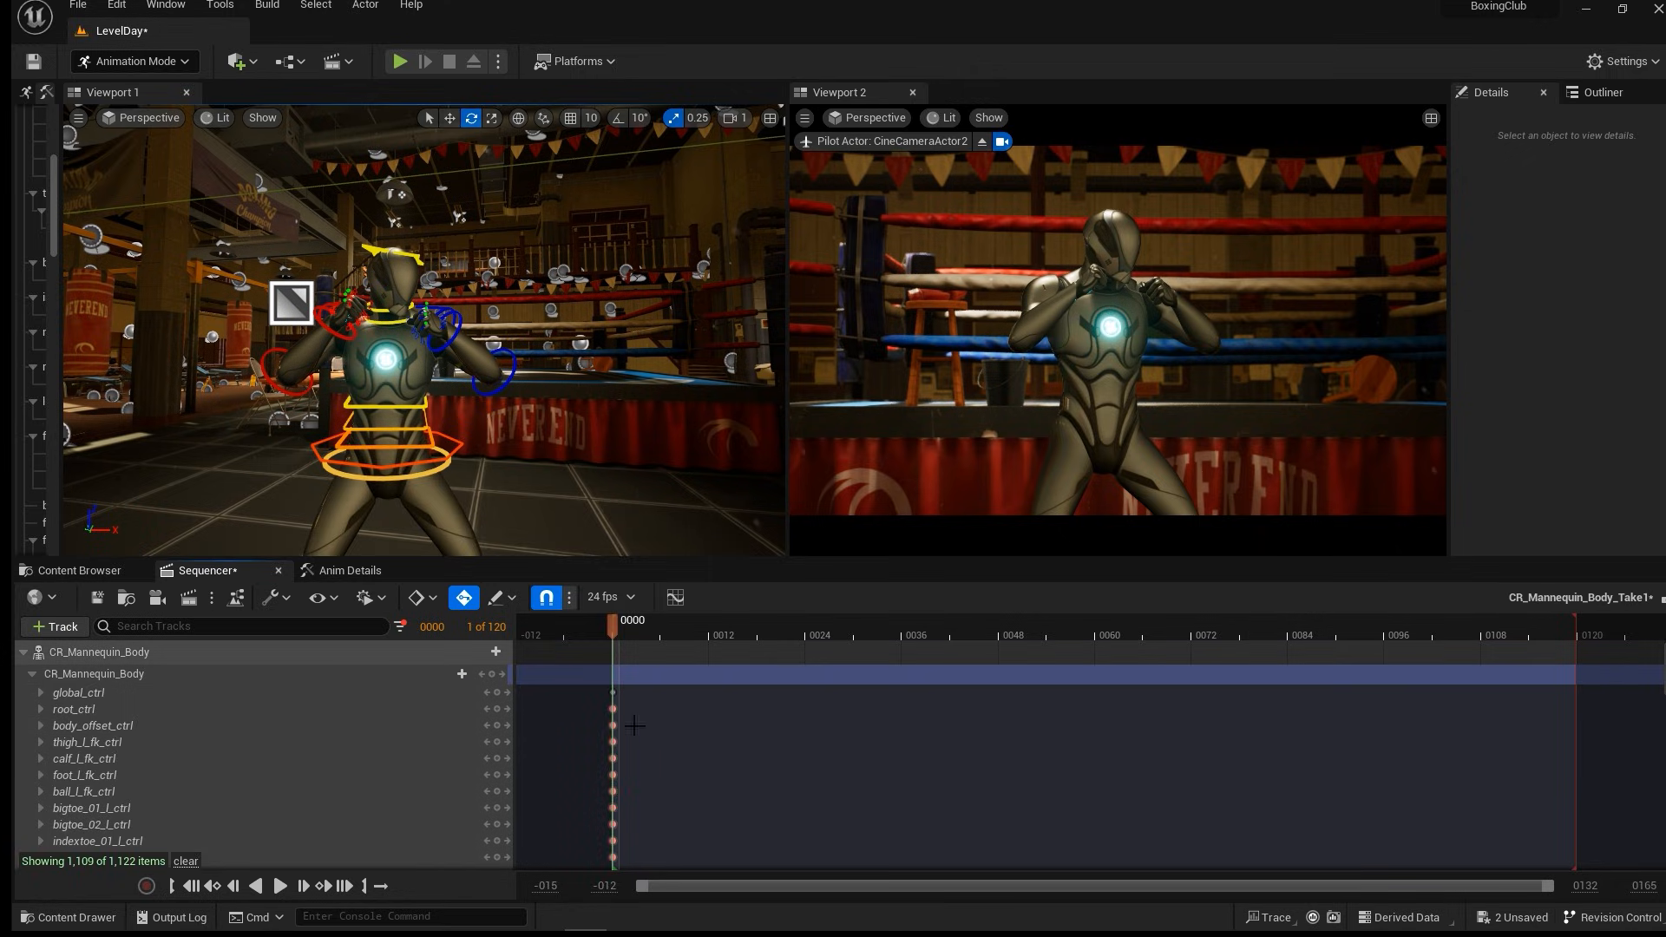
scroll(594, 723, down, 2)
scroll(593, 723, up, 2)
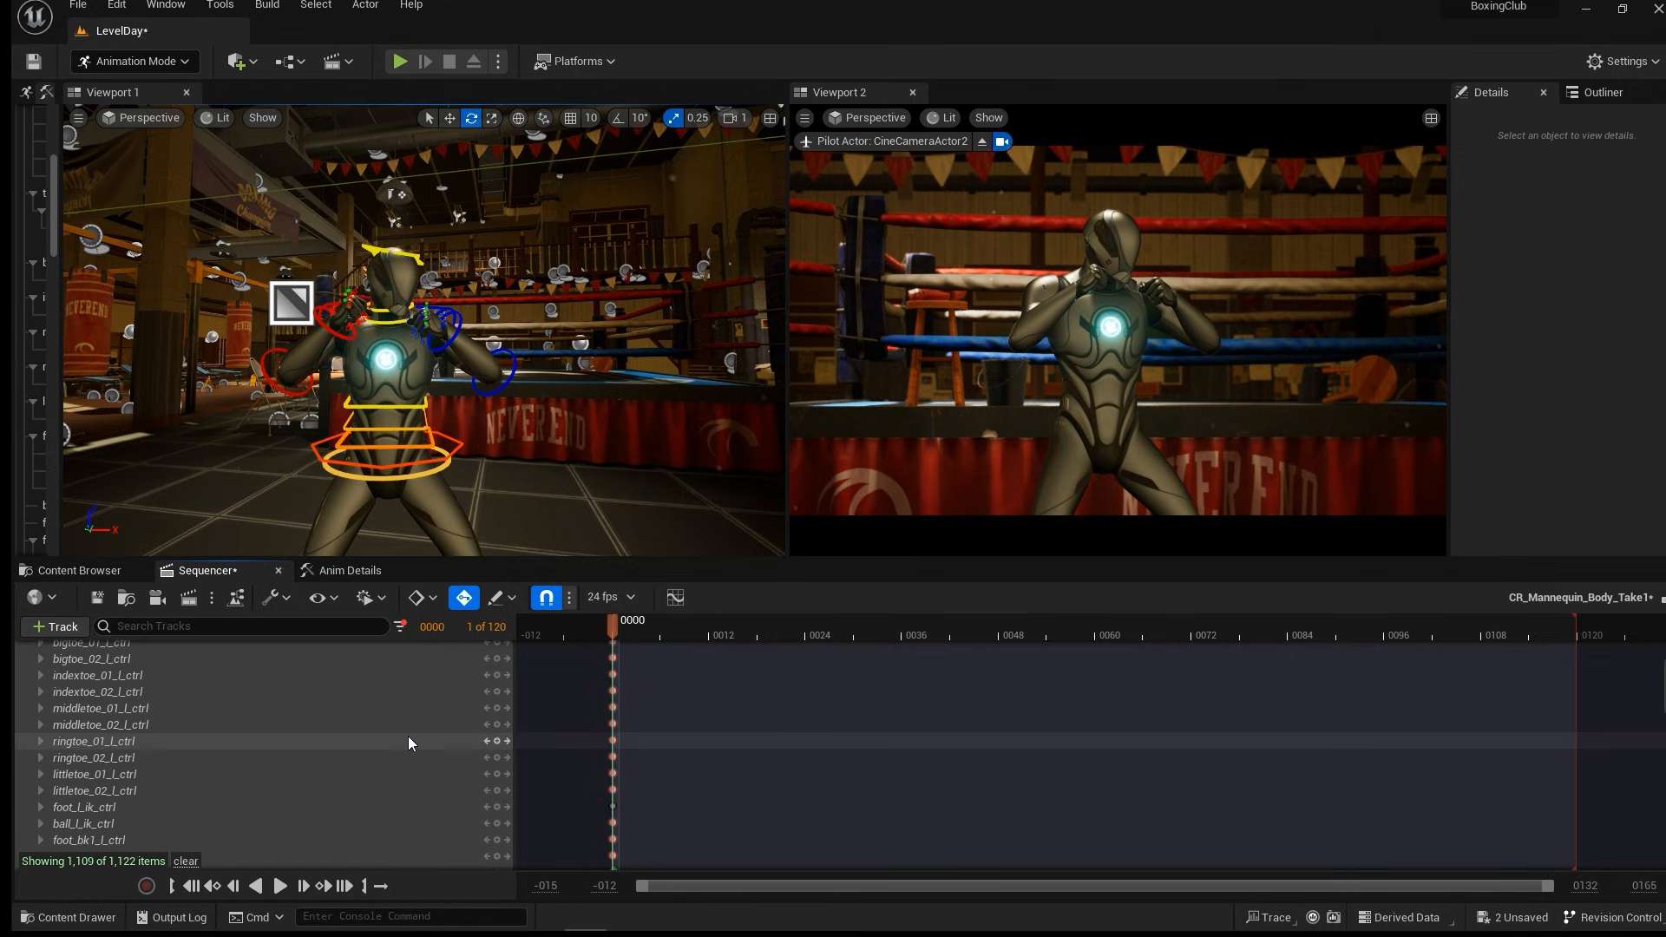
scroll(403, 732, up, 2)
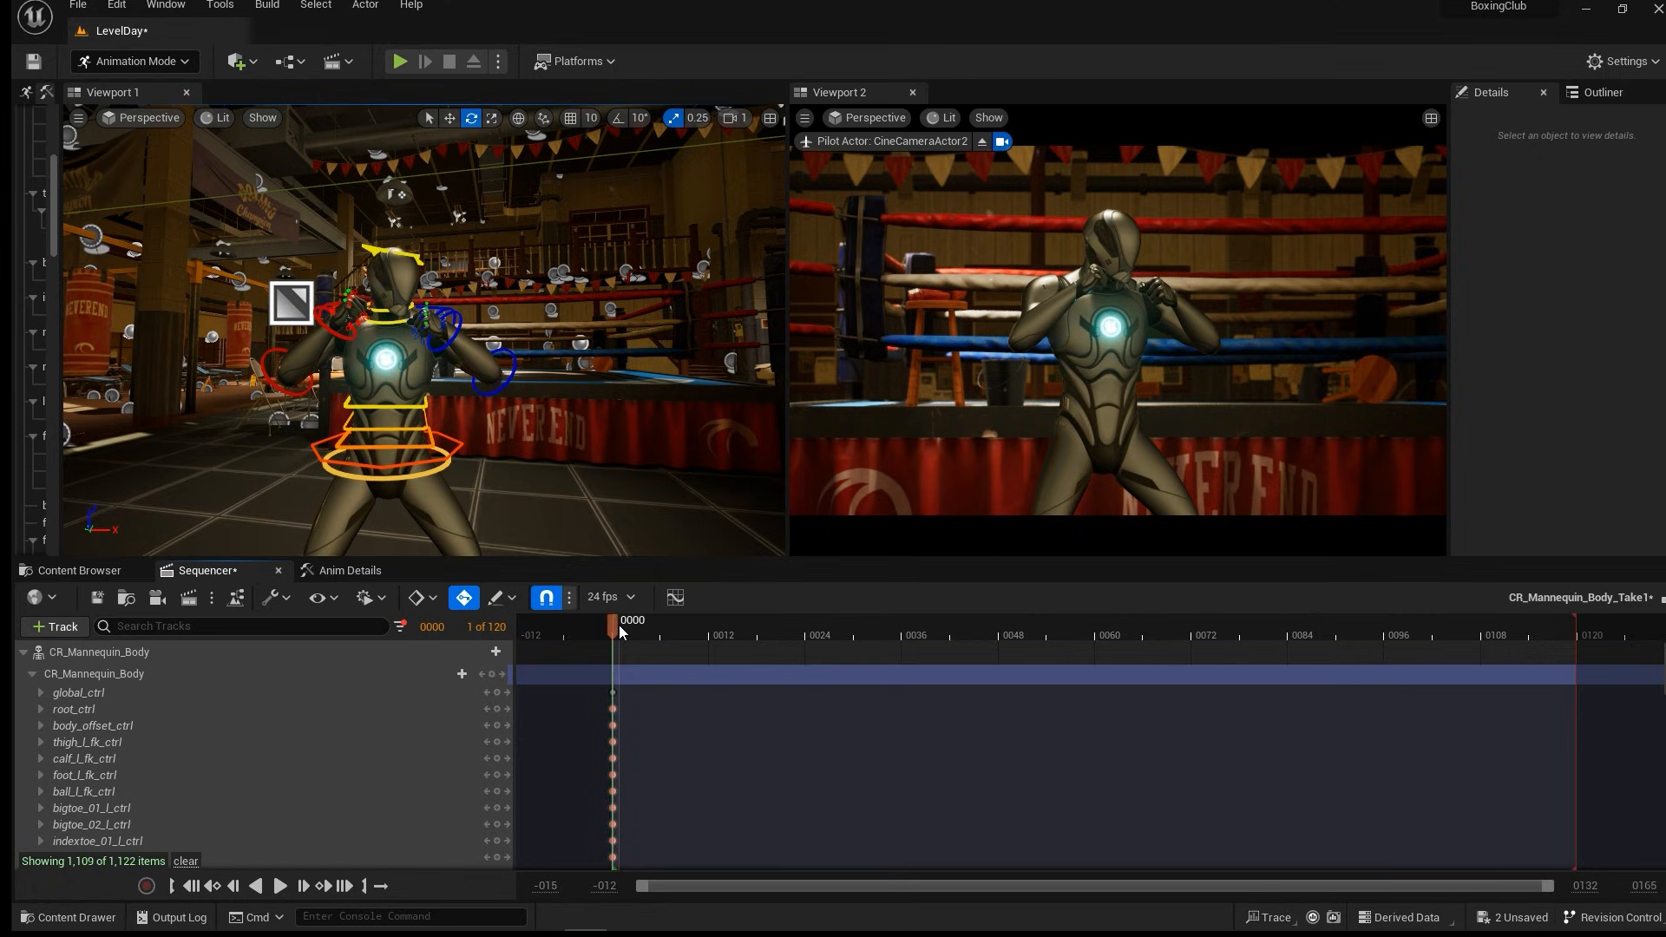
Move the playhead to frame 5.
drag(628, 625, 669, 621)
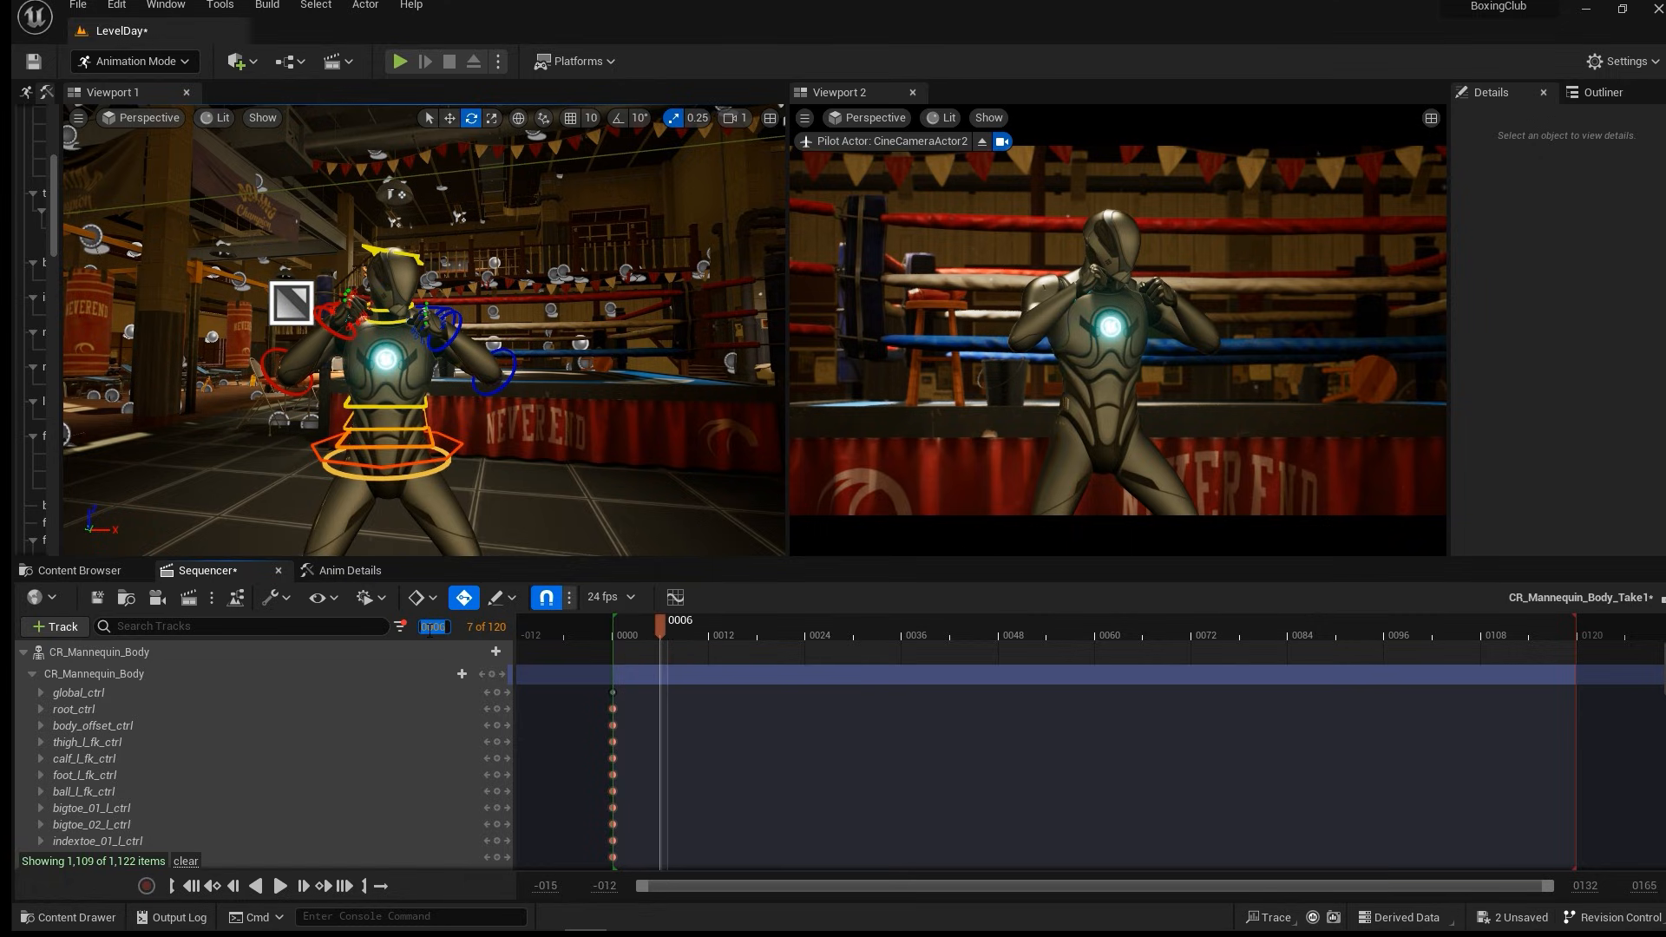
text(5)
key(Return)
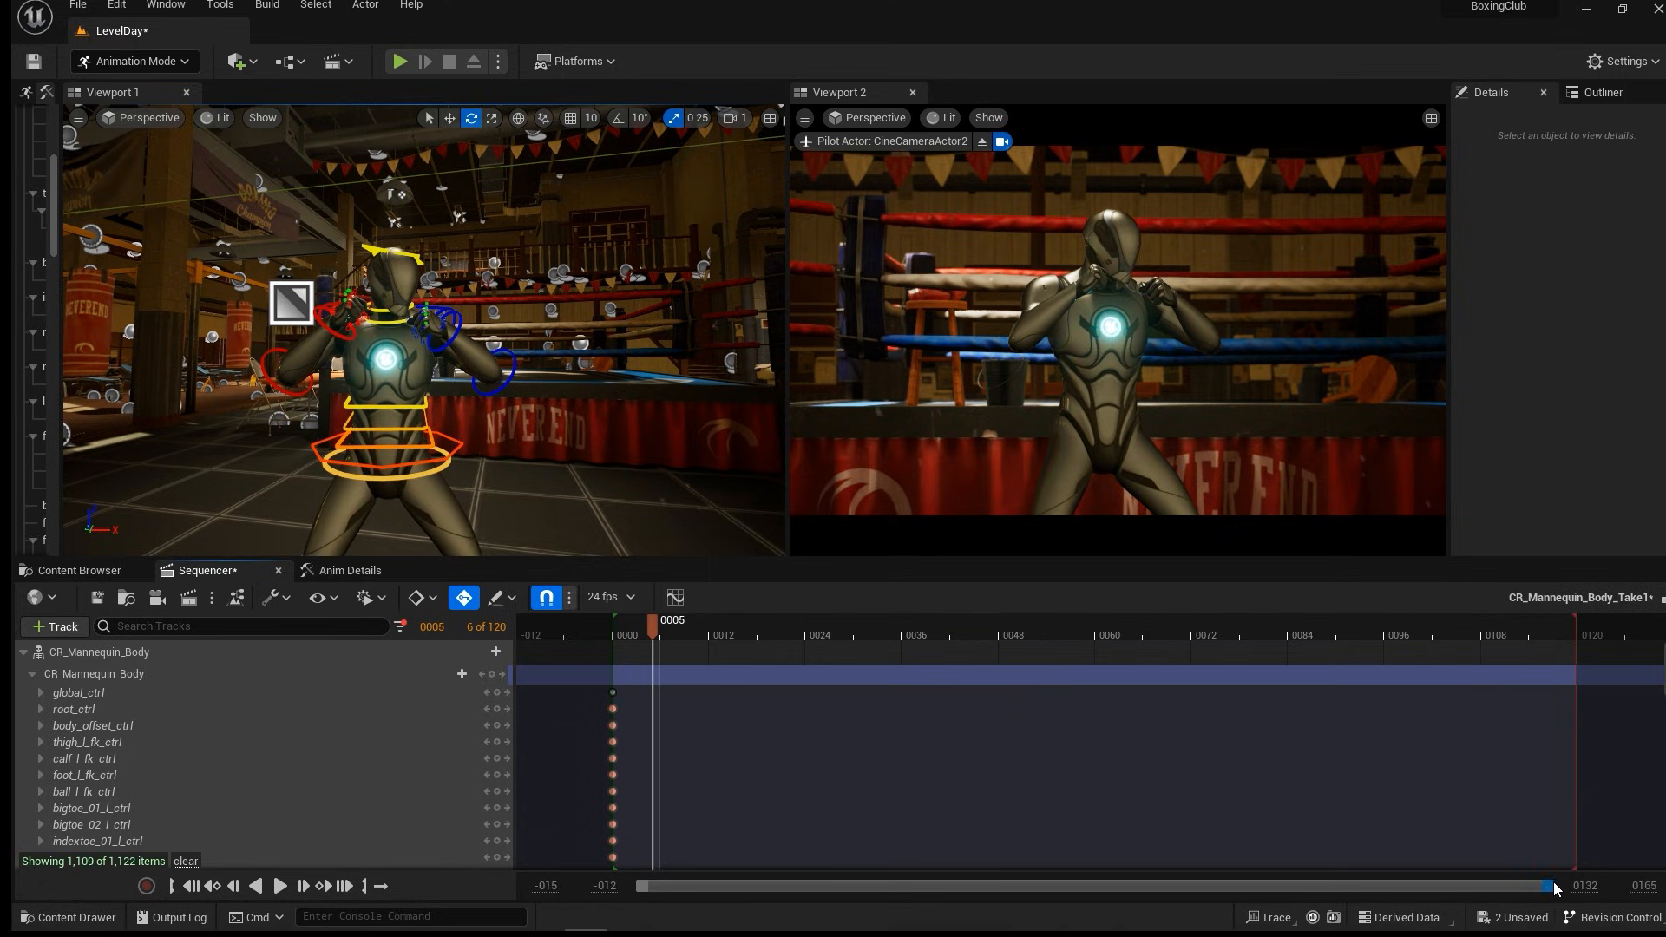
Shorten the playback range to end at about frame 43 and set the timeline's working range end to 50.
drag(1549, 886, 1510, 882)
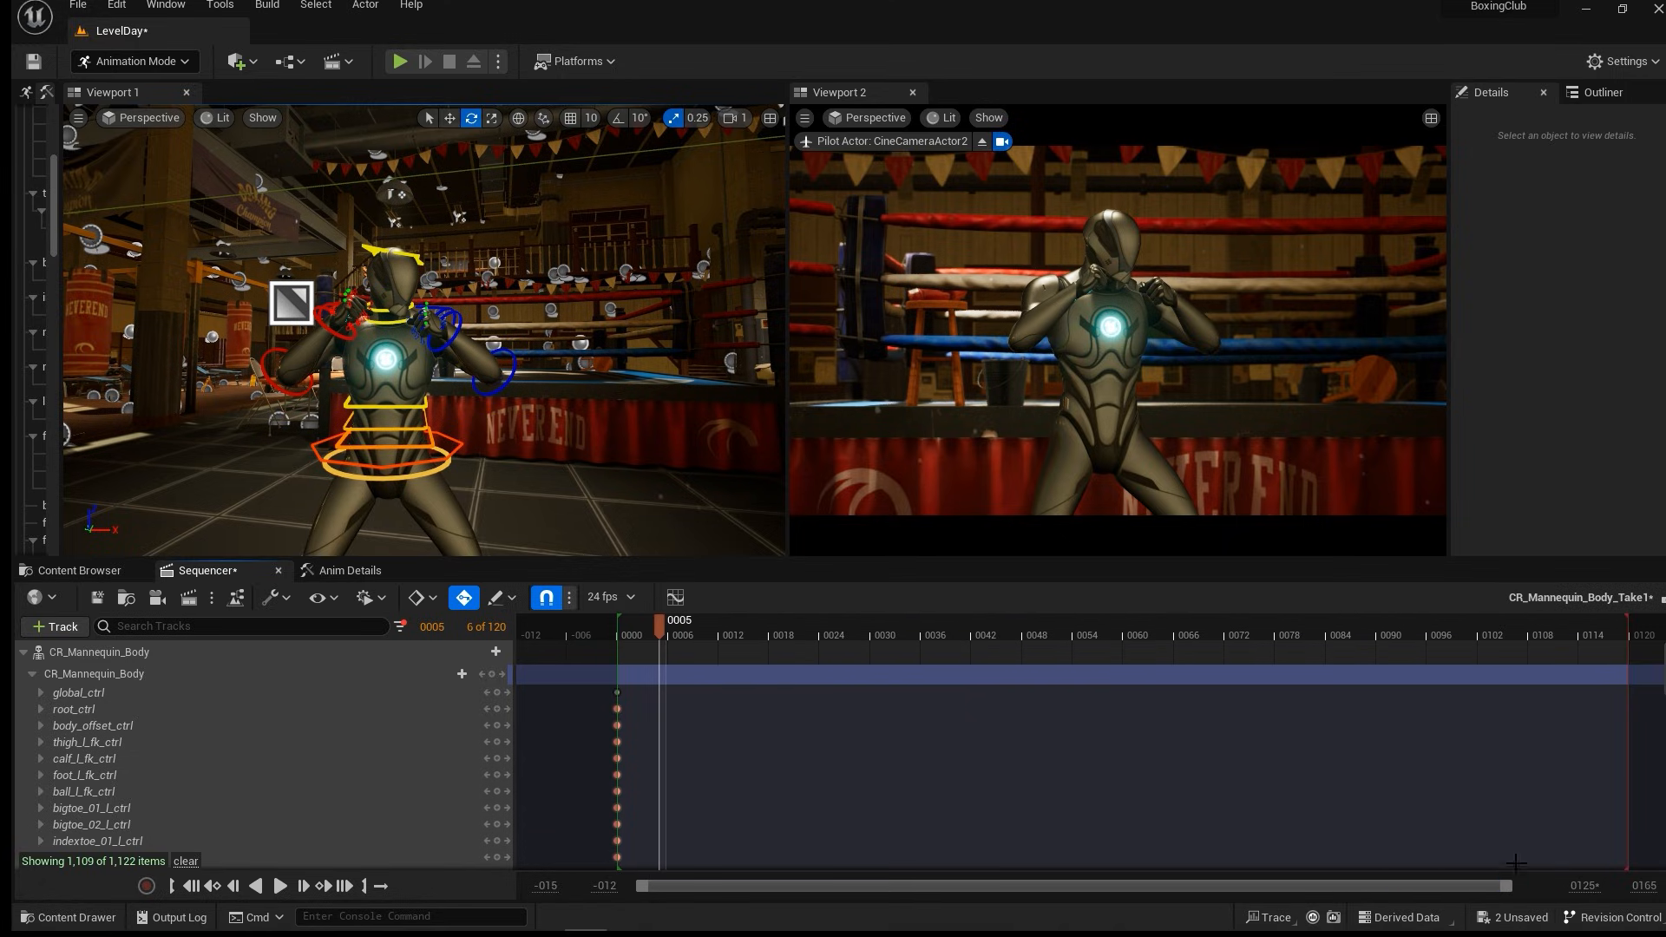
mouse_move(1621, 632)
mouse_down()
mouse_move(998, 646)
mouse_move(983, 675)
mouse_up()
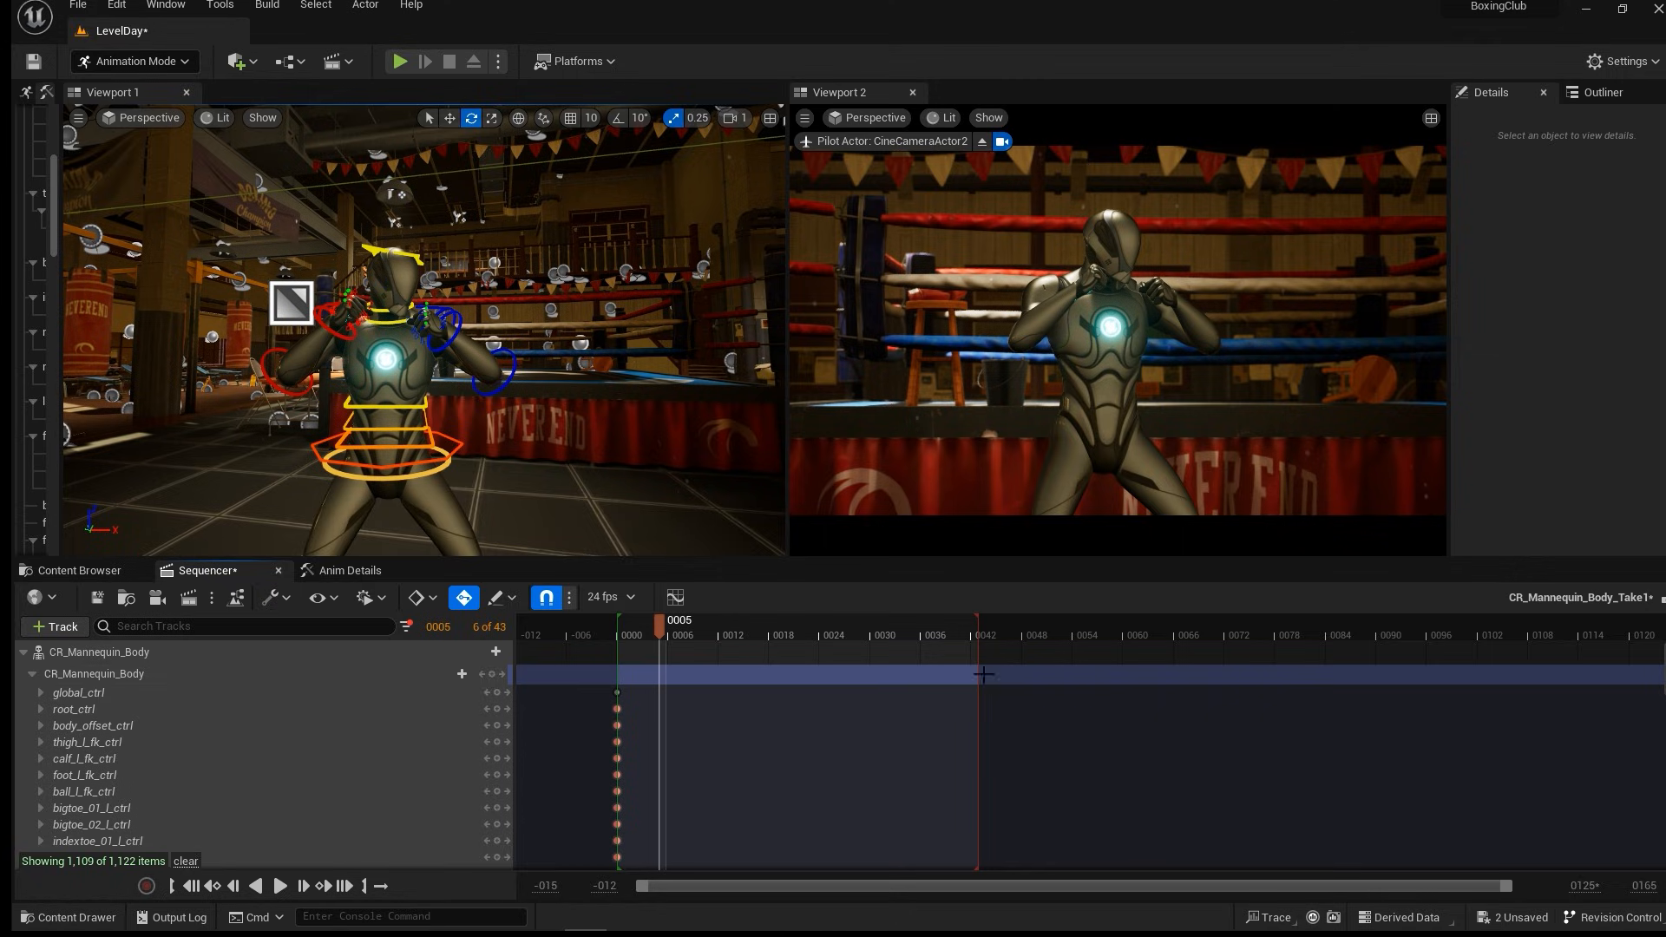
drag(1507, 887, 1314, 892)
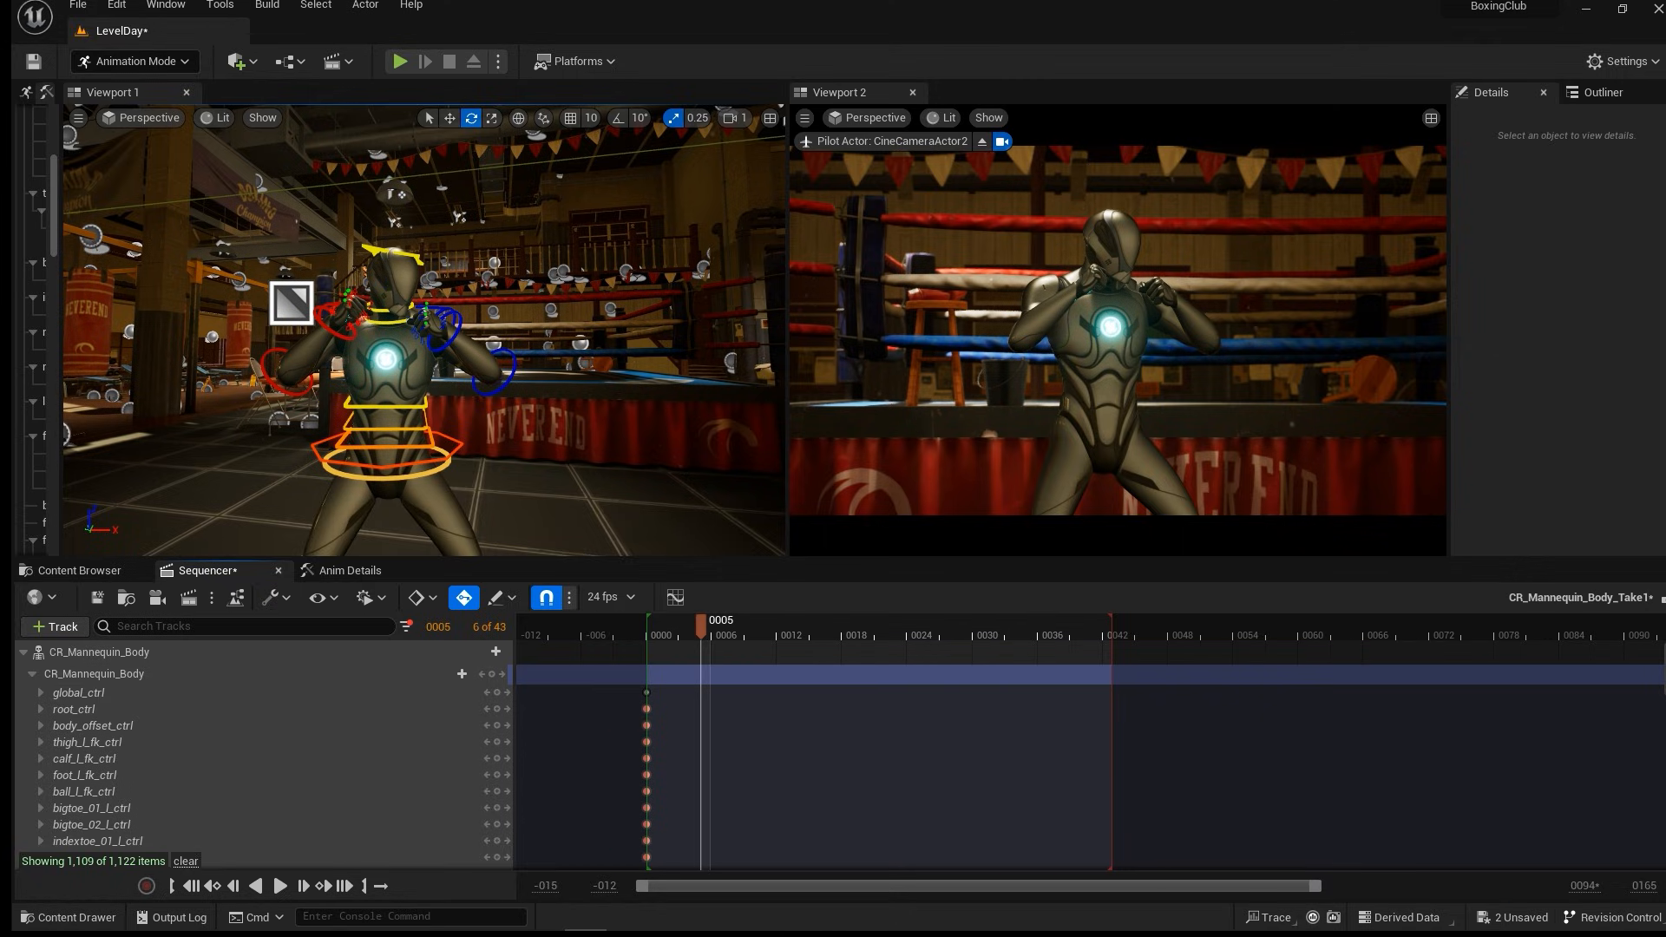
click(1647, 887)
text(50)
key(Return)
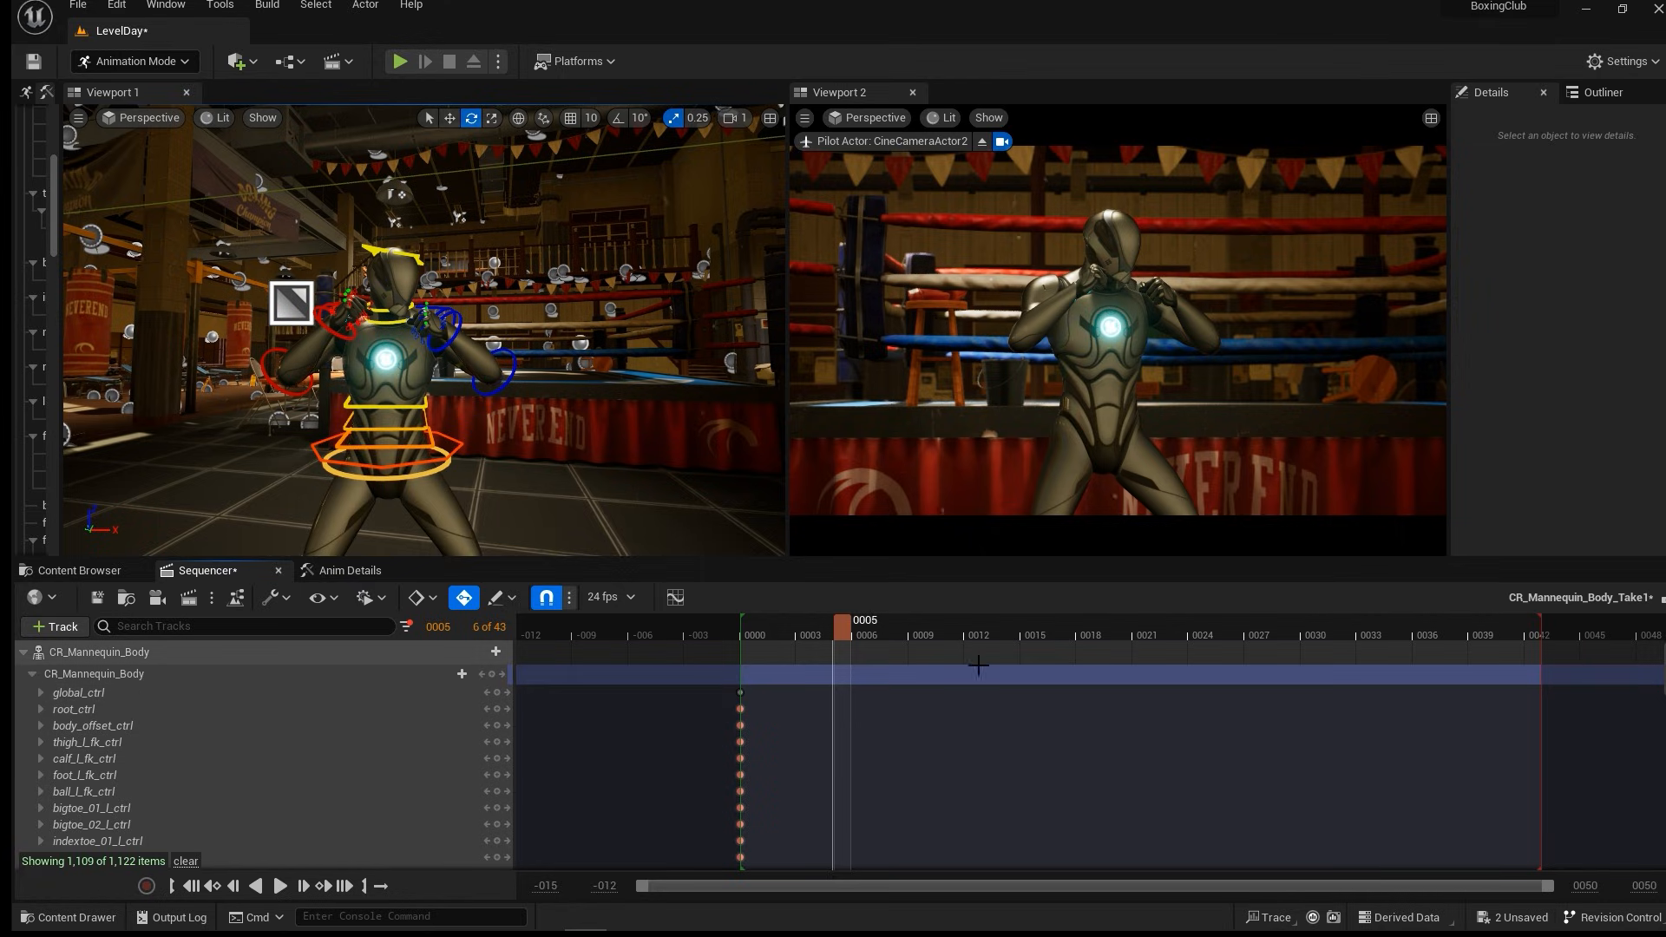
At frame 5, shift body_ctrl toward the mannequin's left side and turn it to twist the body.
drag(954, 561, 1053, 628)
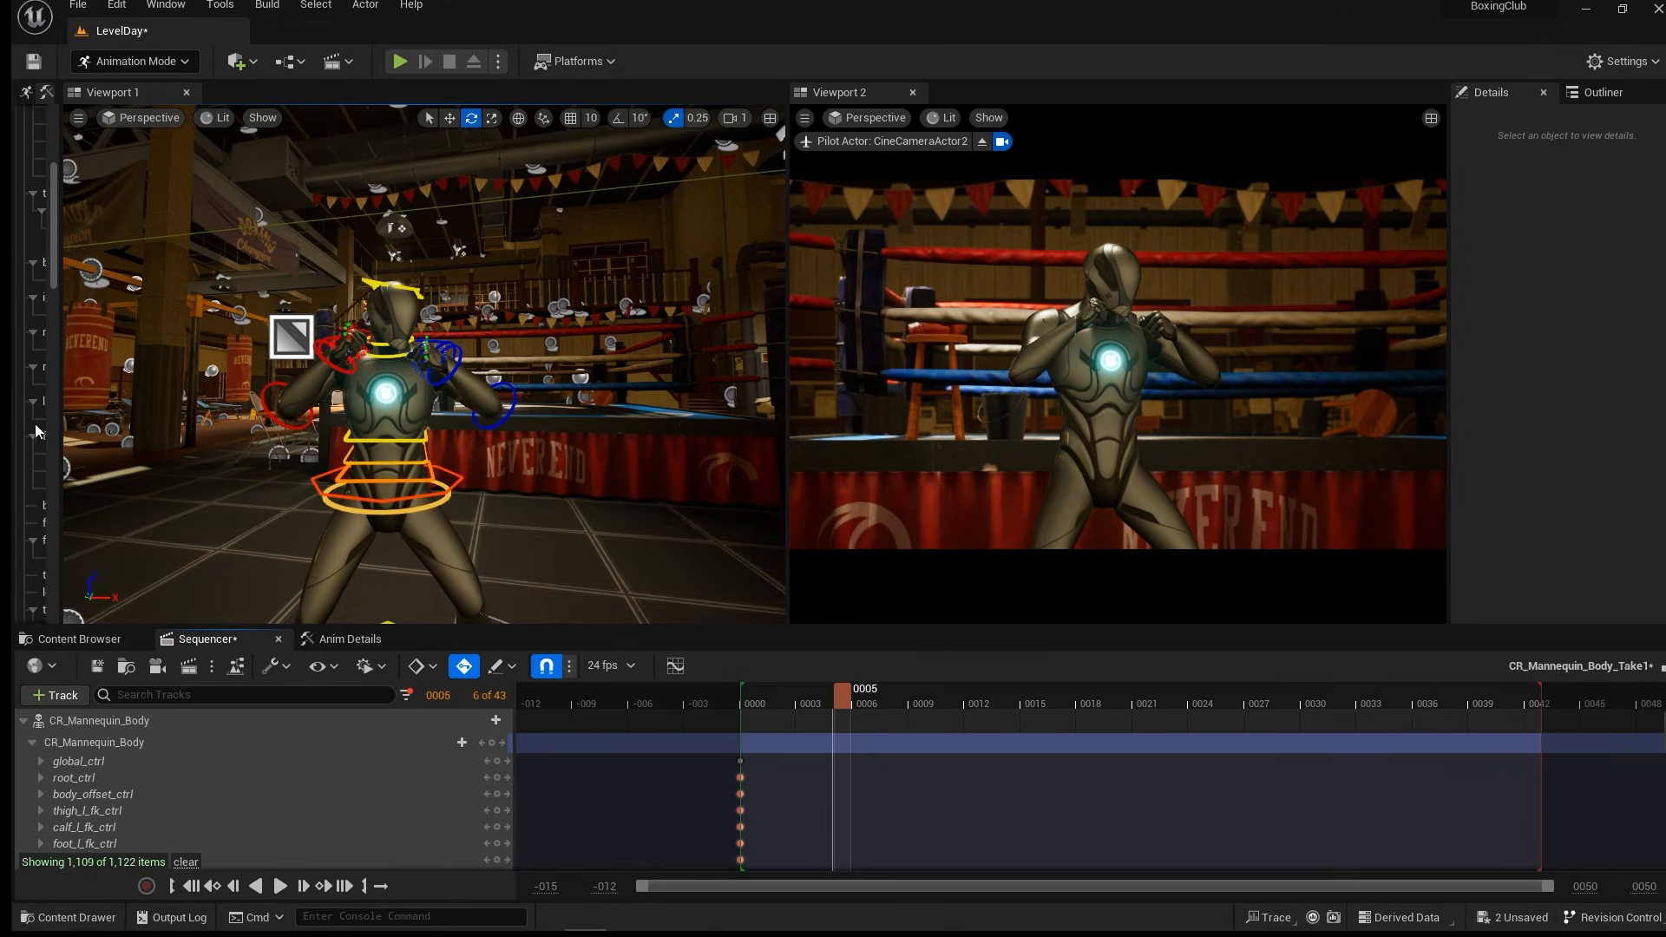
right_drag(522, 489, 526, 486)
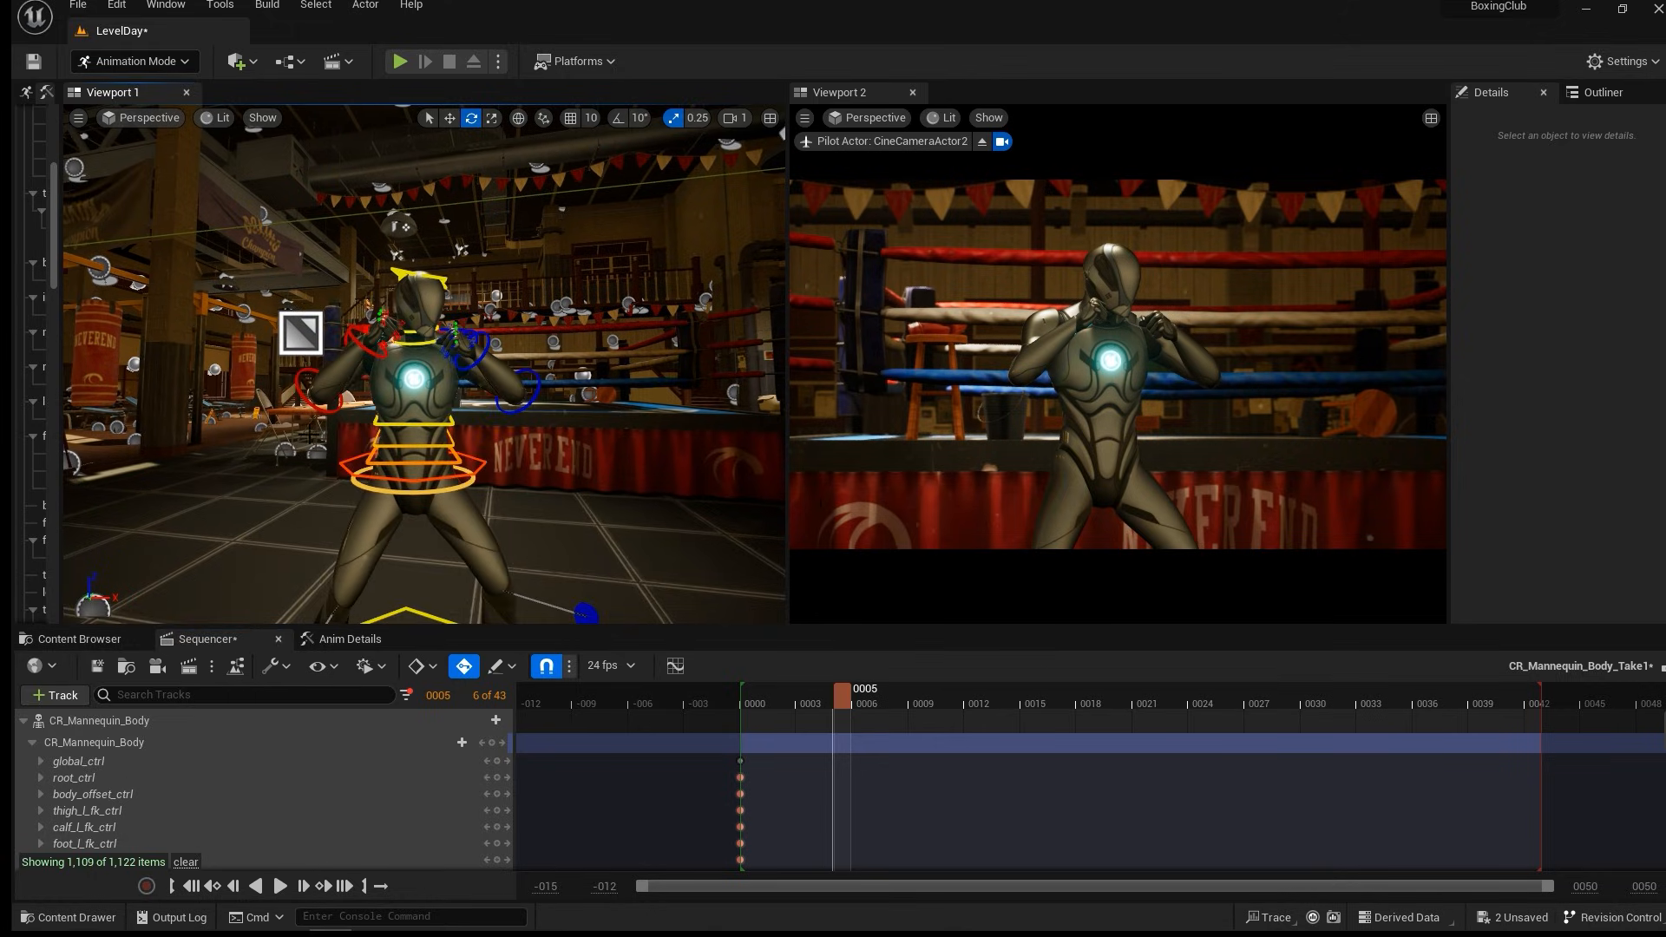
middle_drag(639, 544, 641, 591)
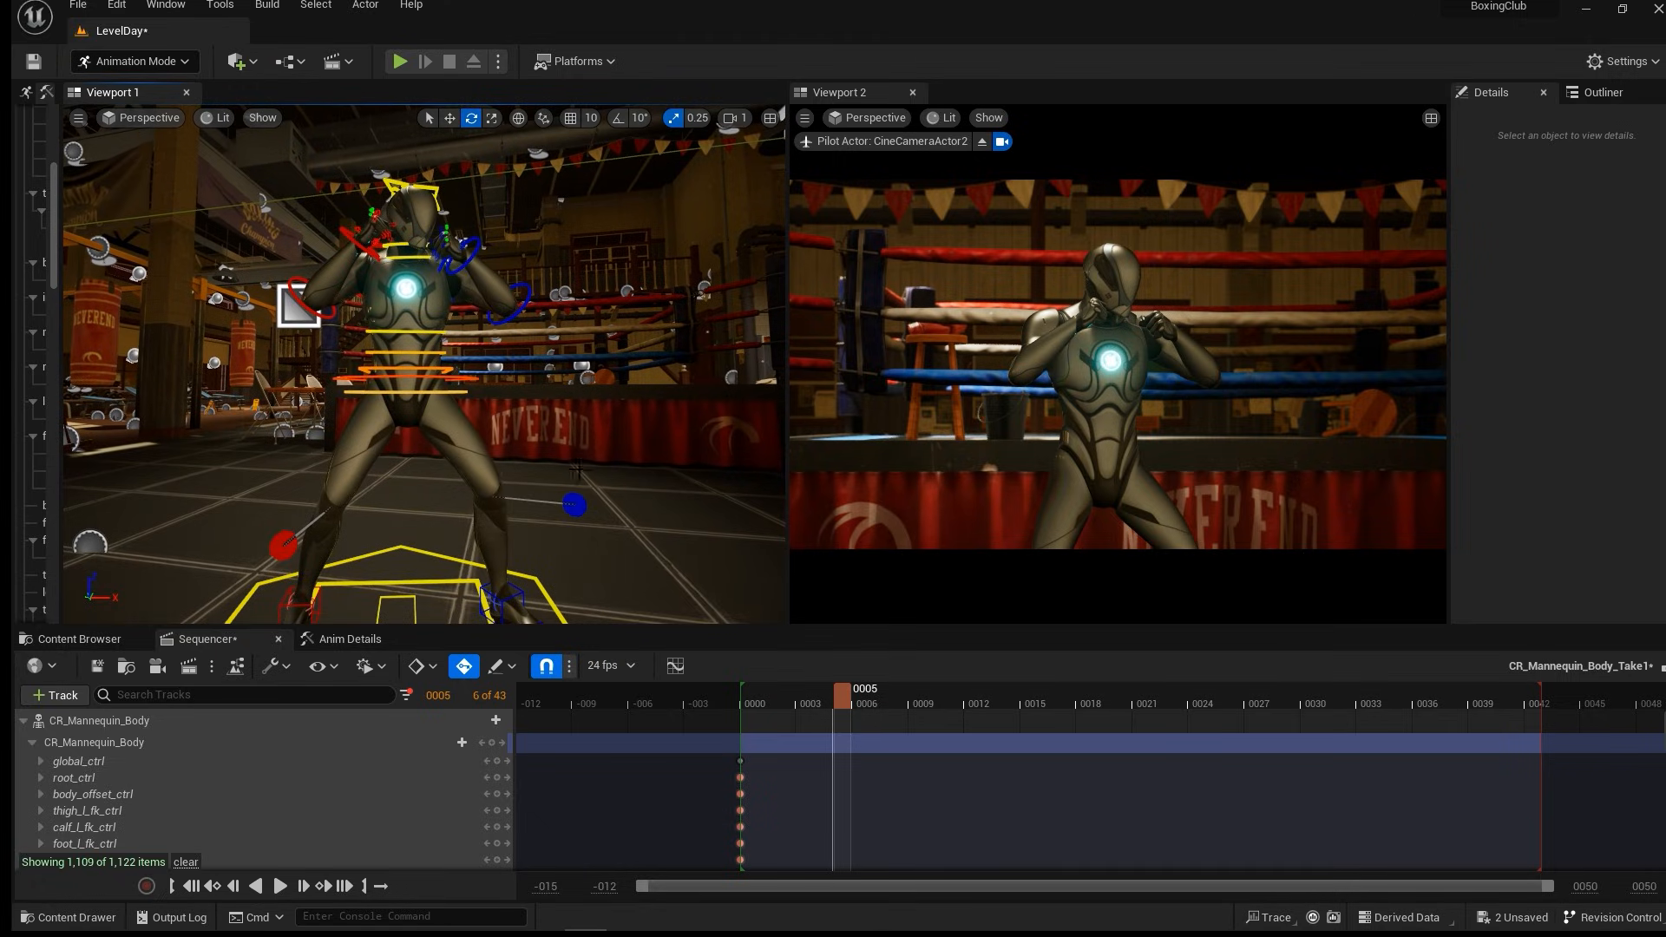
mouse_move(578, 469)
middle_down()
mouse_move(576, 441)
mouse_move(572, 464)
middle_up()
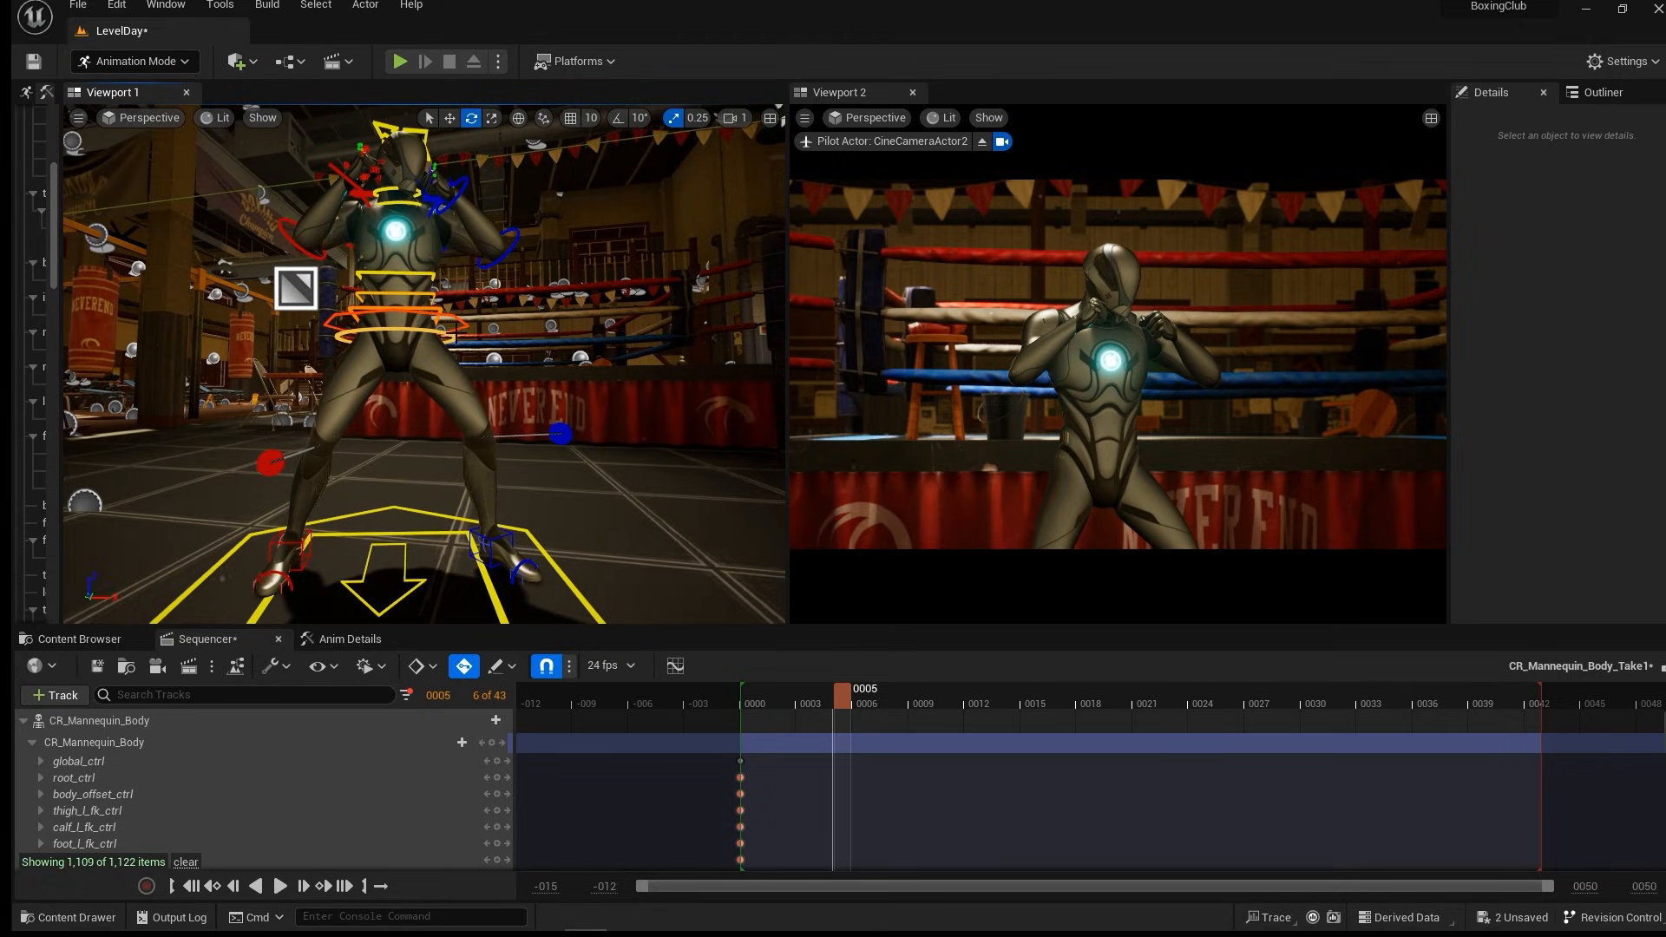
click(456, 333)
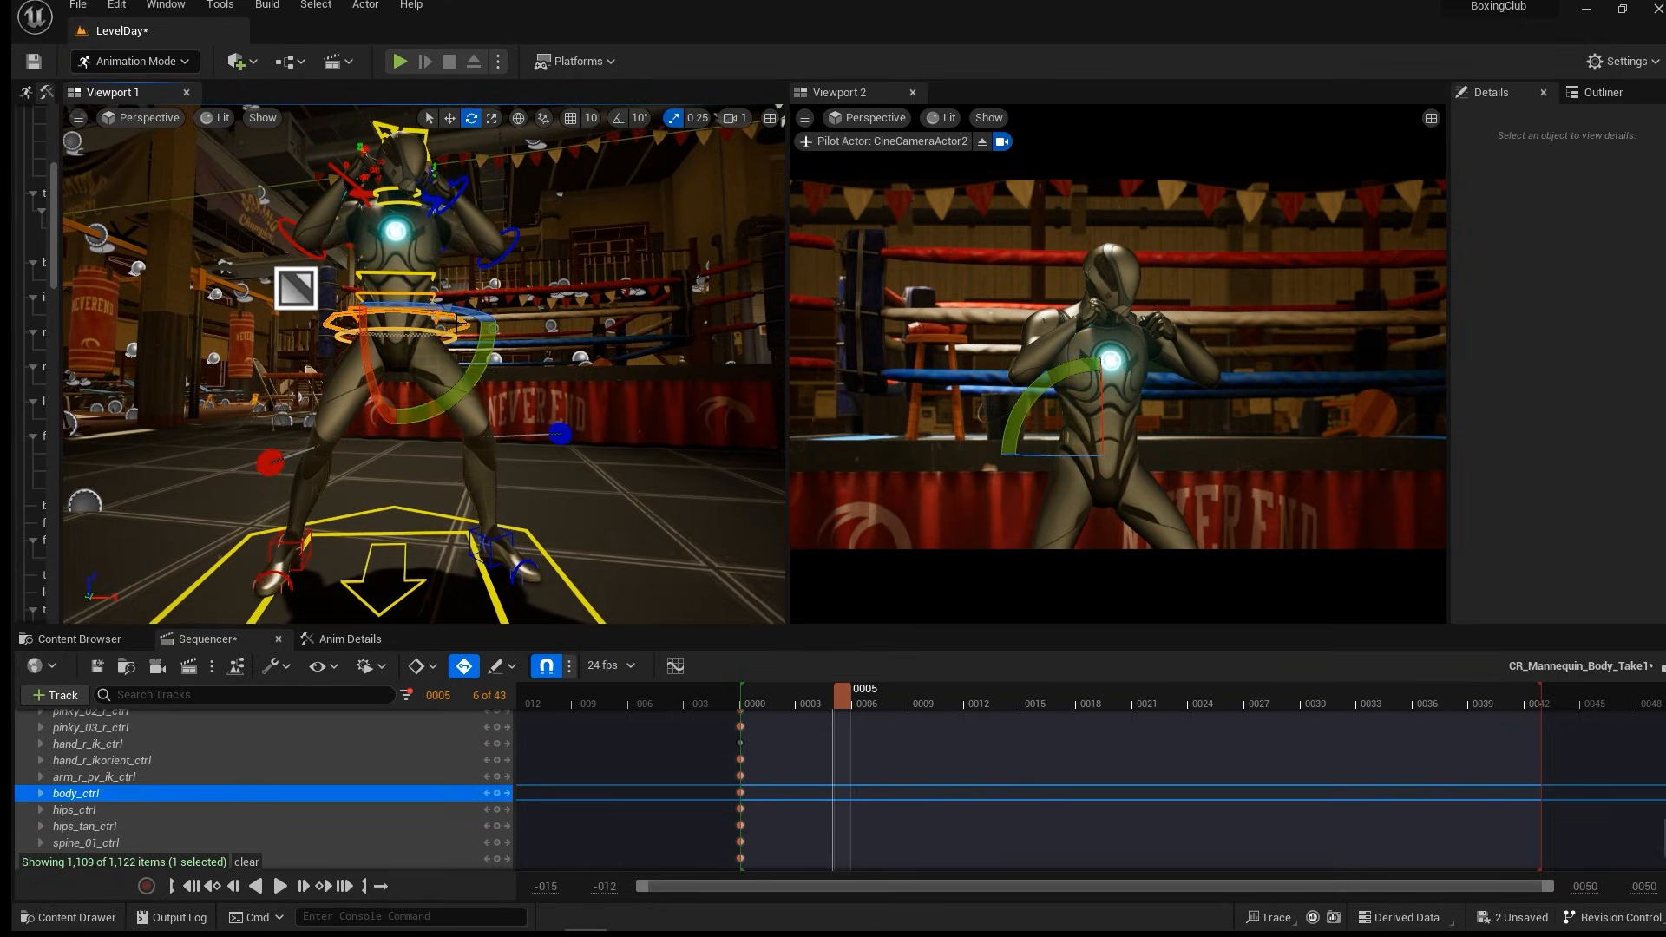
mouse_move(456, 327)
alt+mouse_down()
mouse_move(488, 346)
mouse_move(477, 323)
alt+mouse_up()
key(w)
key(e)
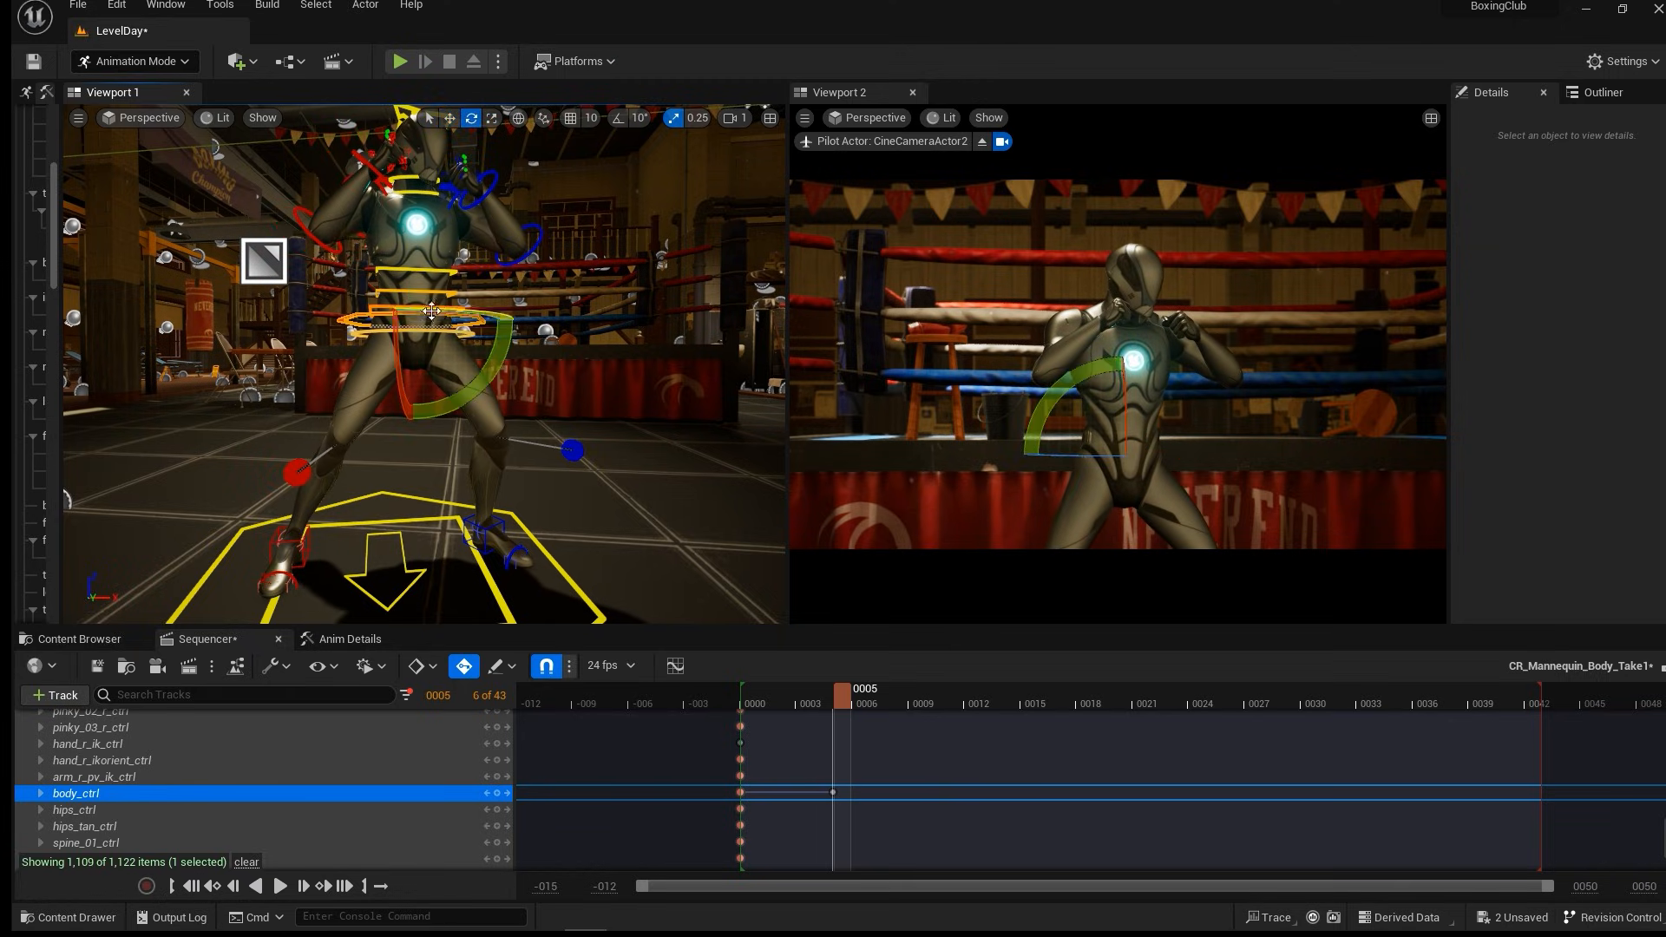
drag(434, 329, 500, 329)
Select the left foot control foot_l_ik_ctrl and adjust its rotation at frame 5.
alt+drag(564, 595, 451, 562)
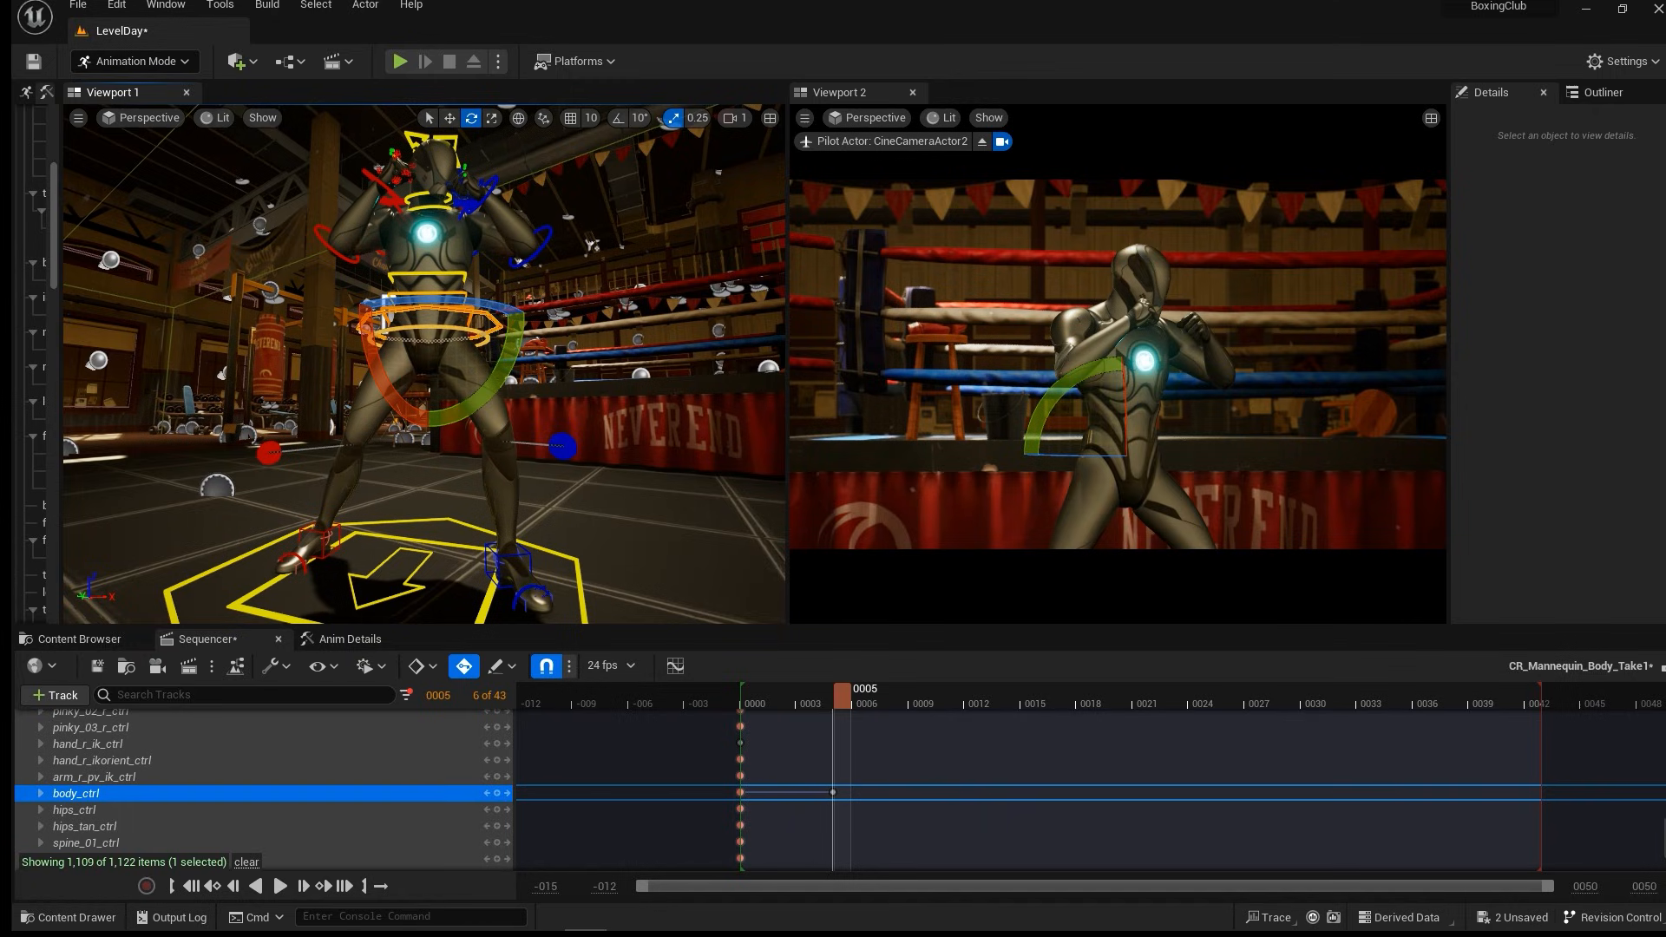
click(527, 564)
drag(536, 607, 558, 497)
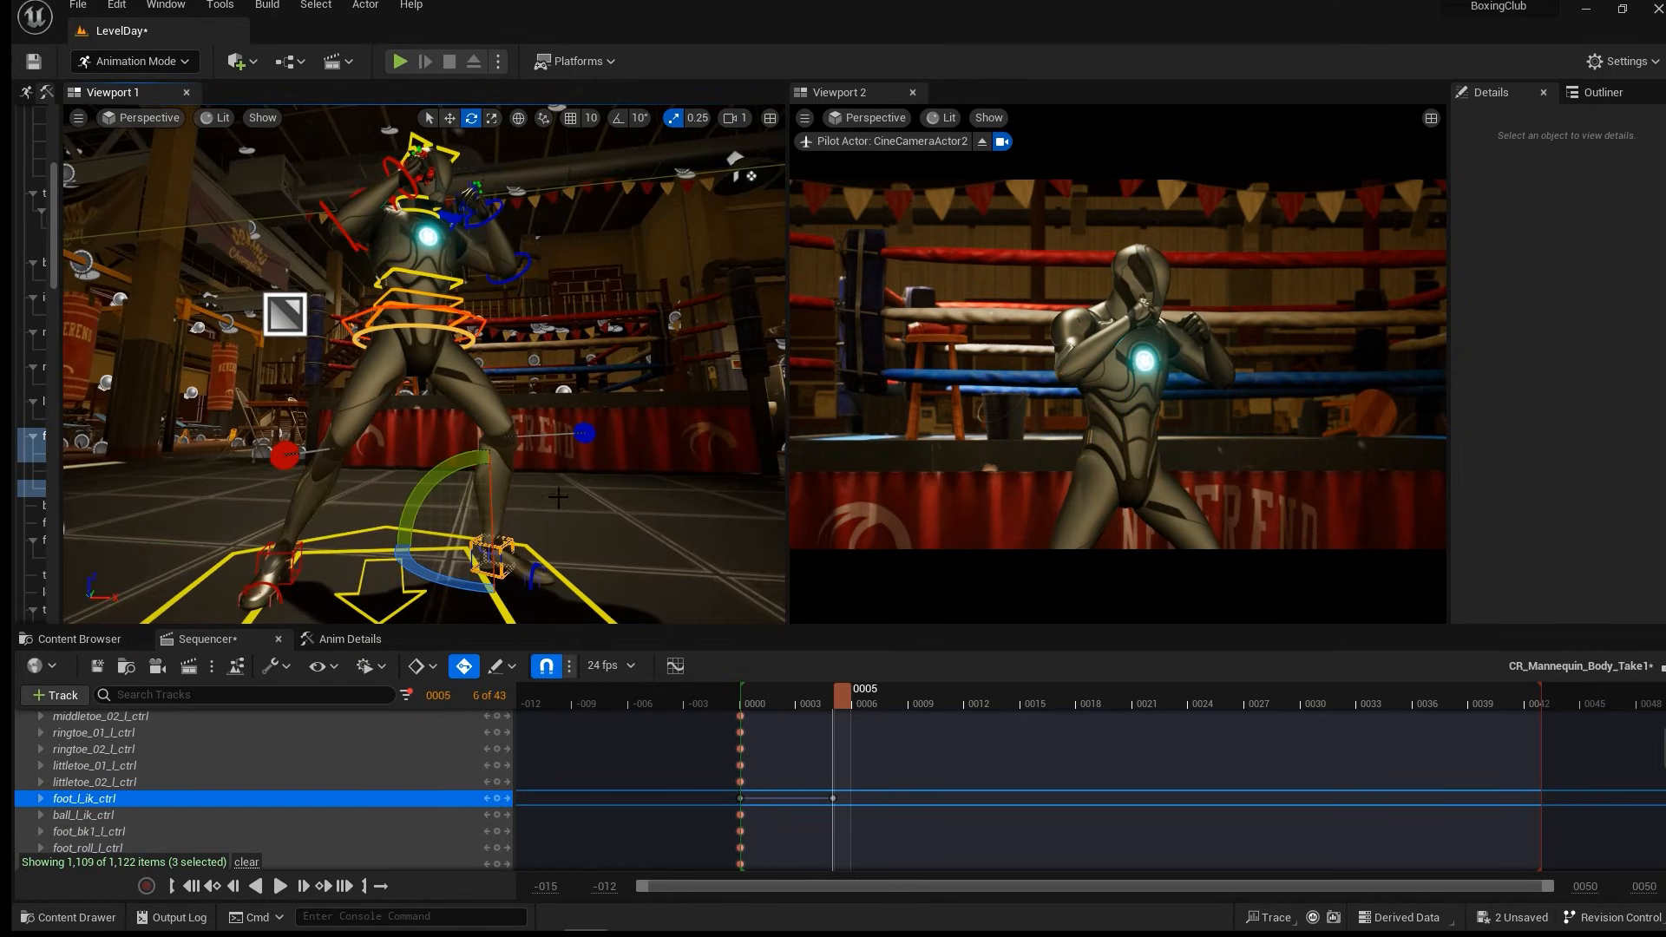
Select the right foot roll control foot_roll_r_ctrl and rotate it slightly at frame 5.
click(296, 557)
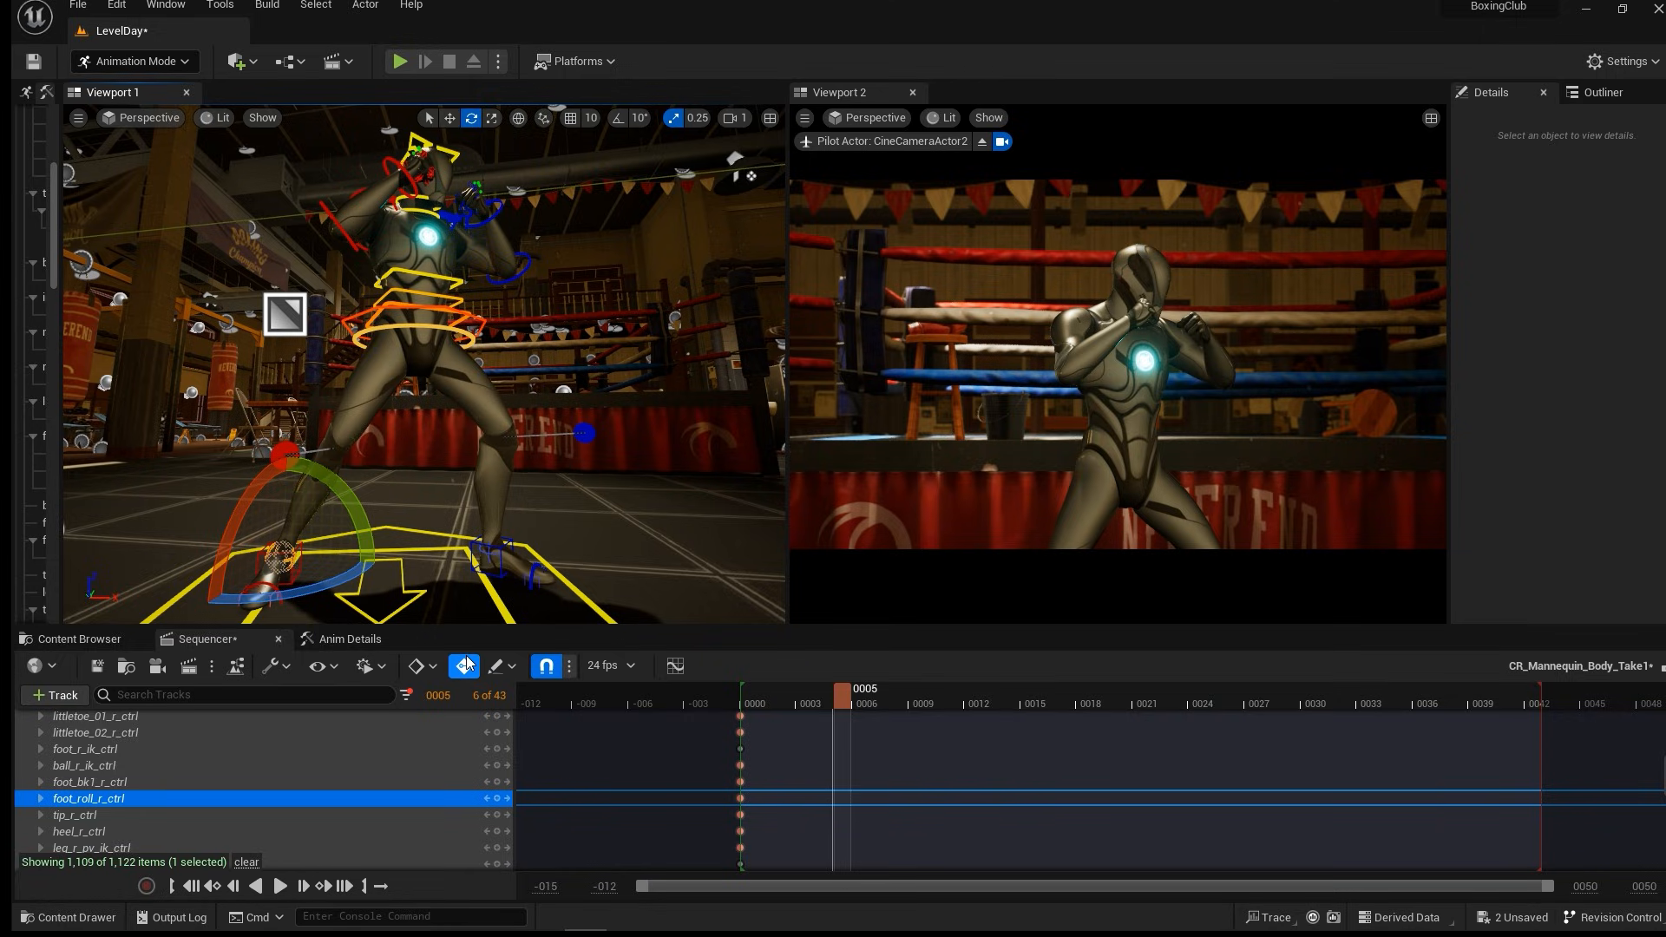
drag(272, 593, 283, 591)
drag(211, 468, 214, 480)
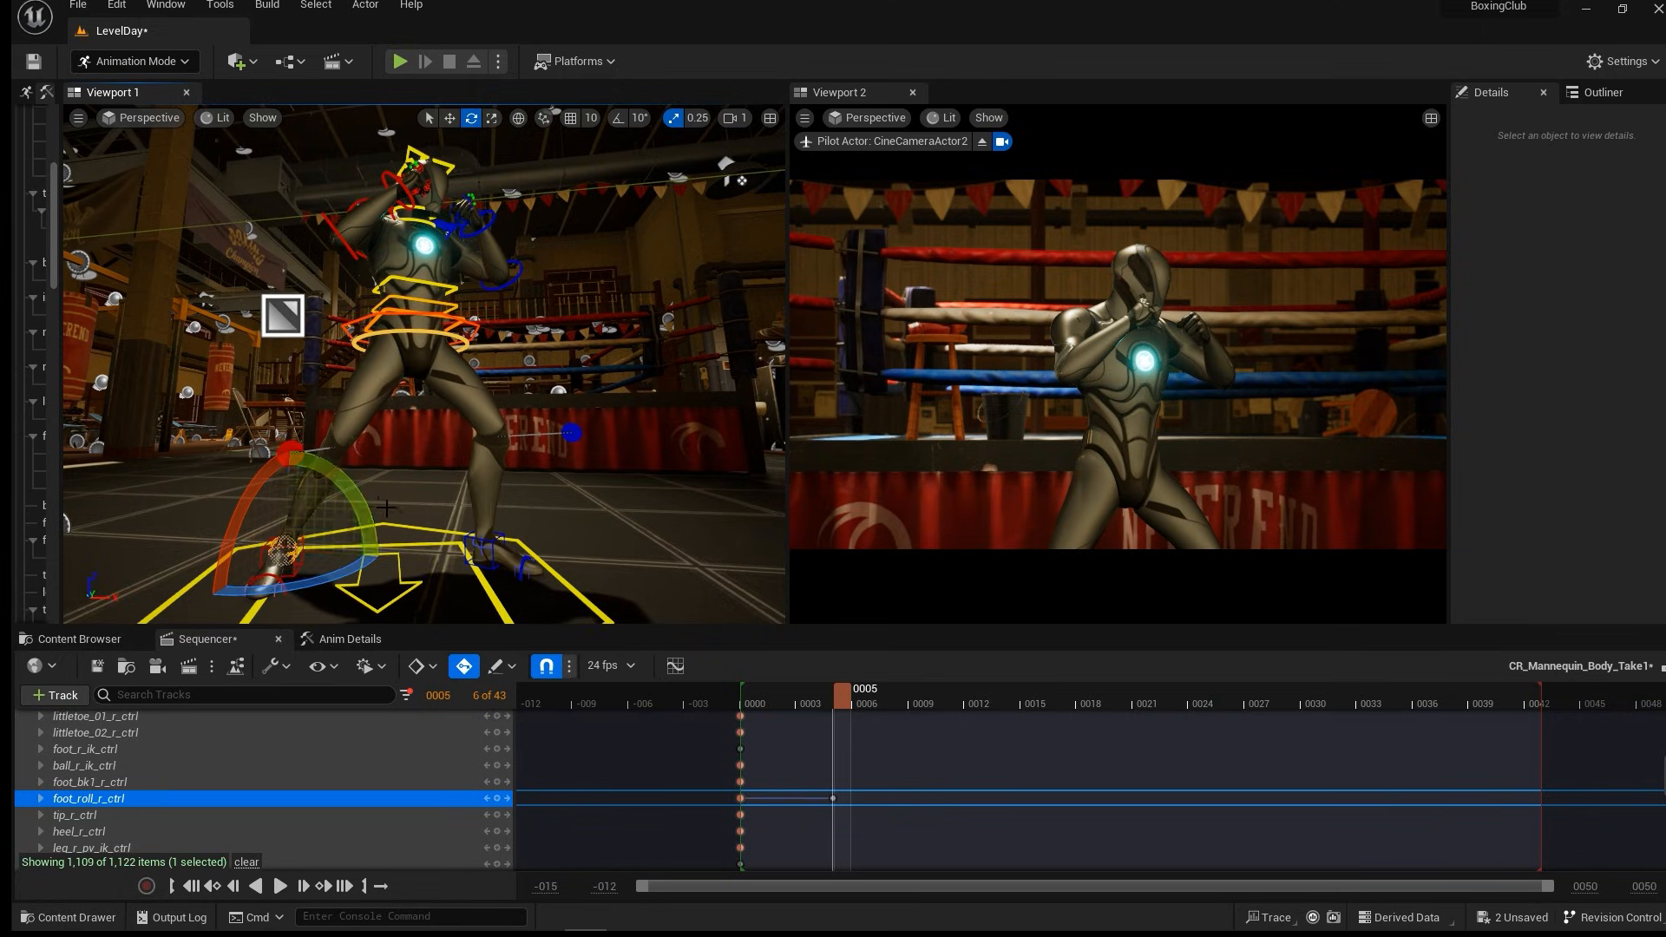
Select the right foot control foot_r_ik_ctrl and adjust its rotation at frame 5.
key(w)
drag(403, 477, 395, 491)
click(297, 512)
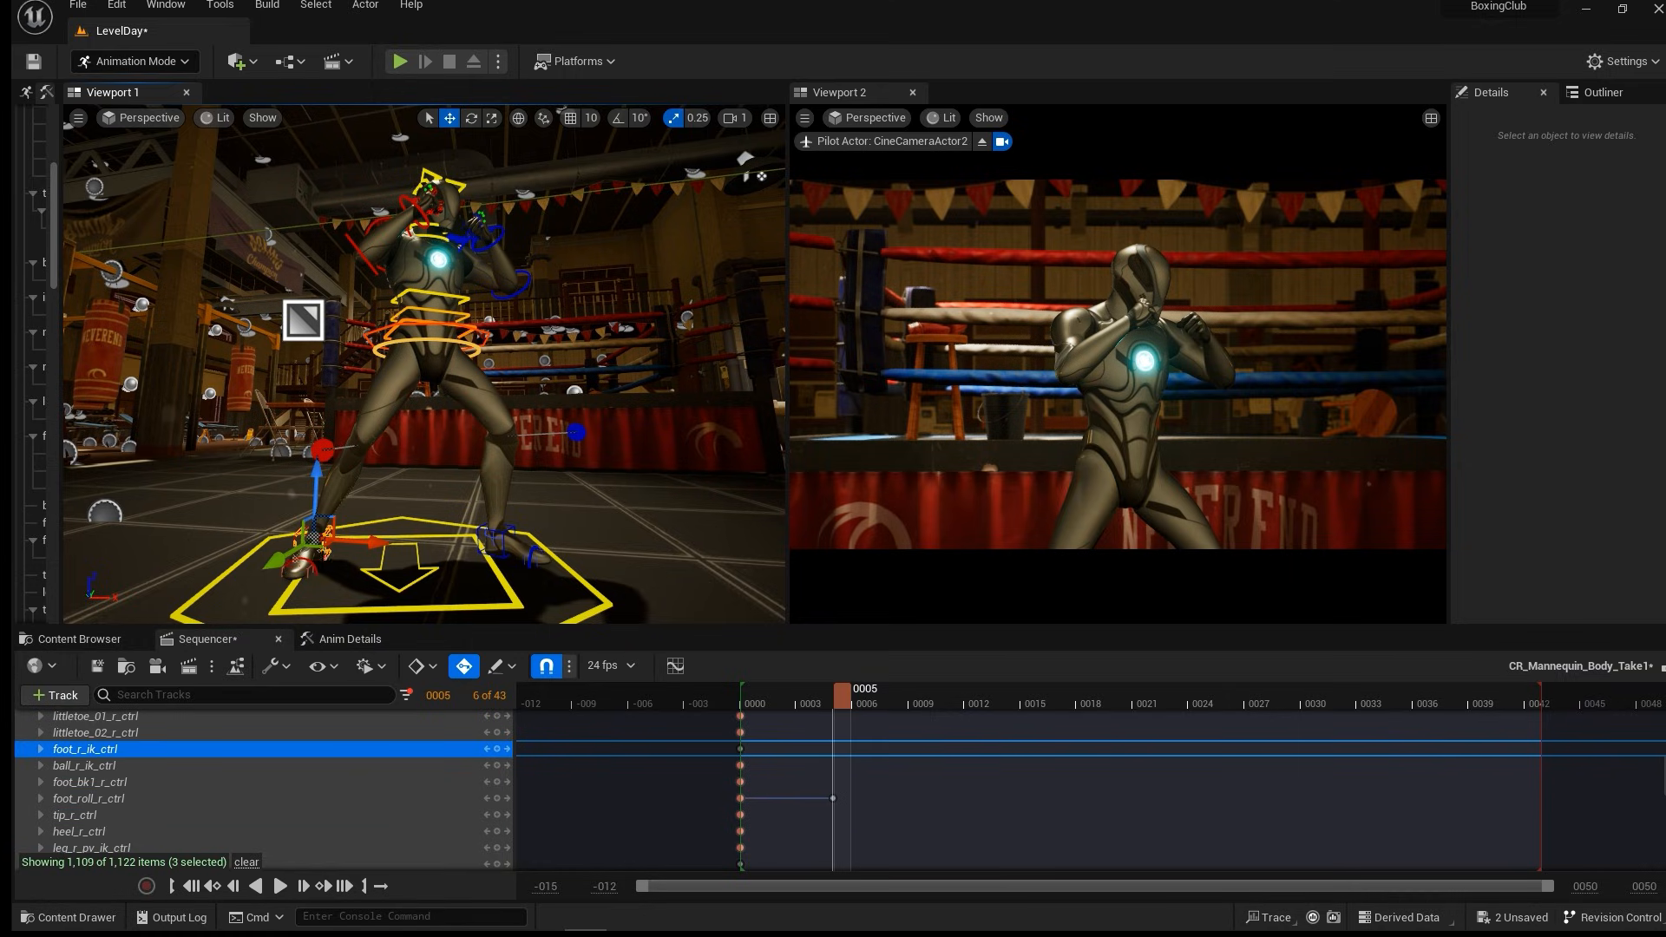
key(e)
drag(368, 566, 612, 544)
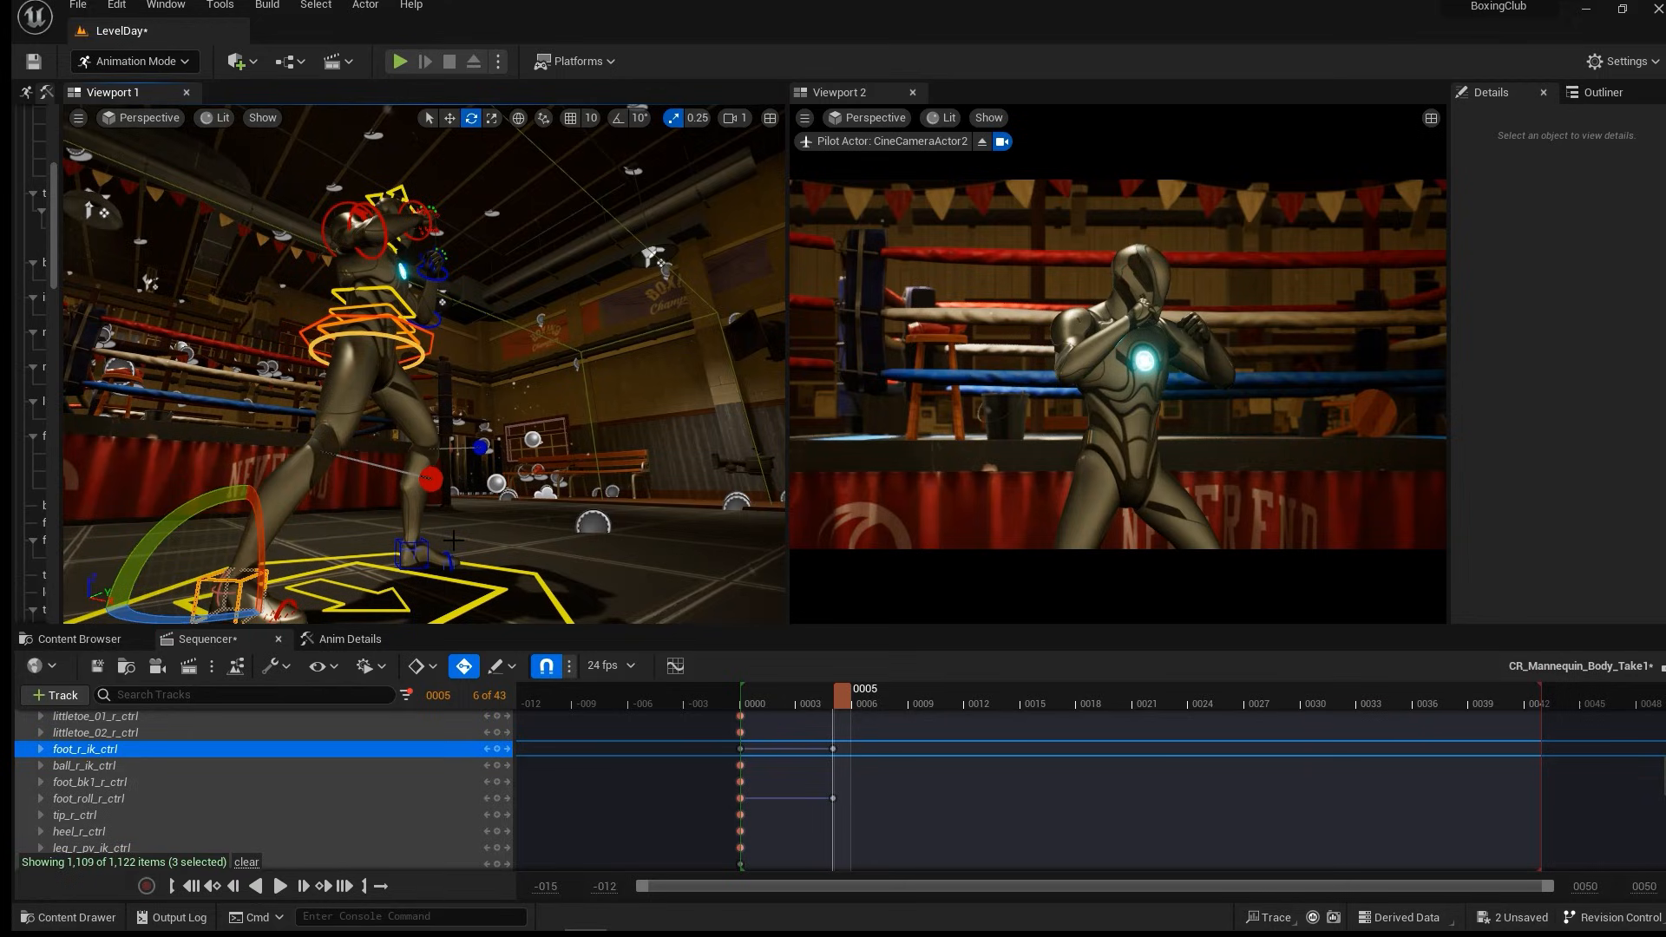
Try raising the right foot's ball control ball_r_ik_ctrl at frame 5 and undo the move.
alt+middle_drag(453, 541, 553, 471)
key(w)
click(396, 525)
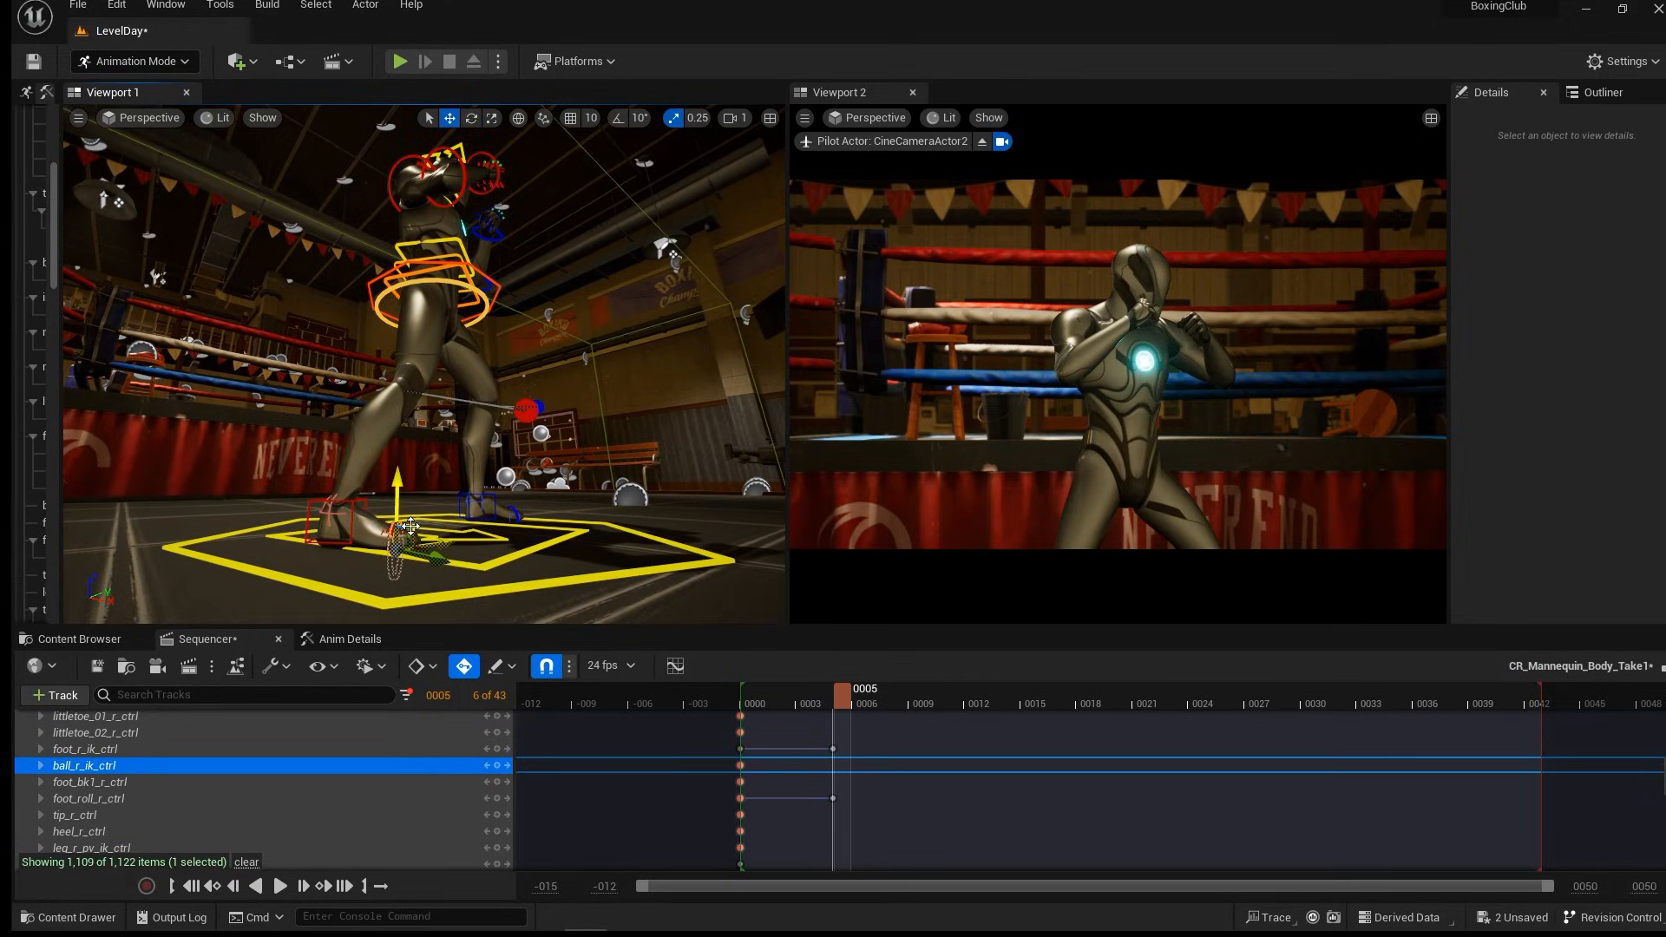
drag(403, 500, 402, 469)
key(ctrl+z)
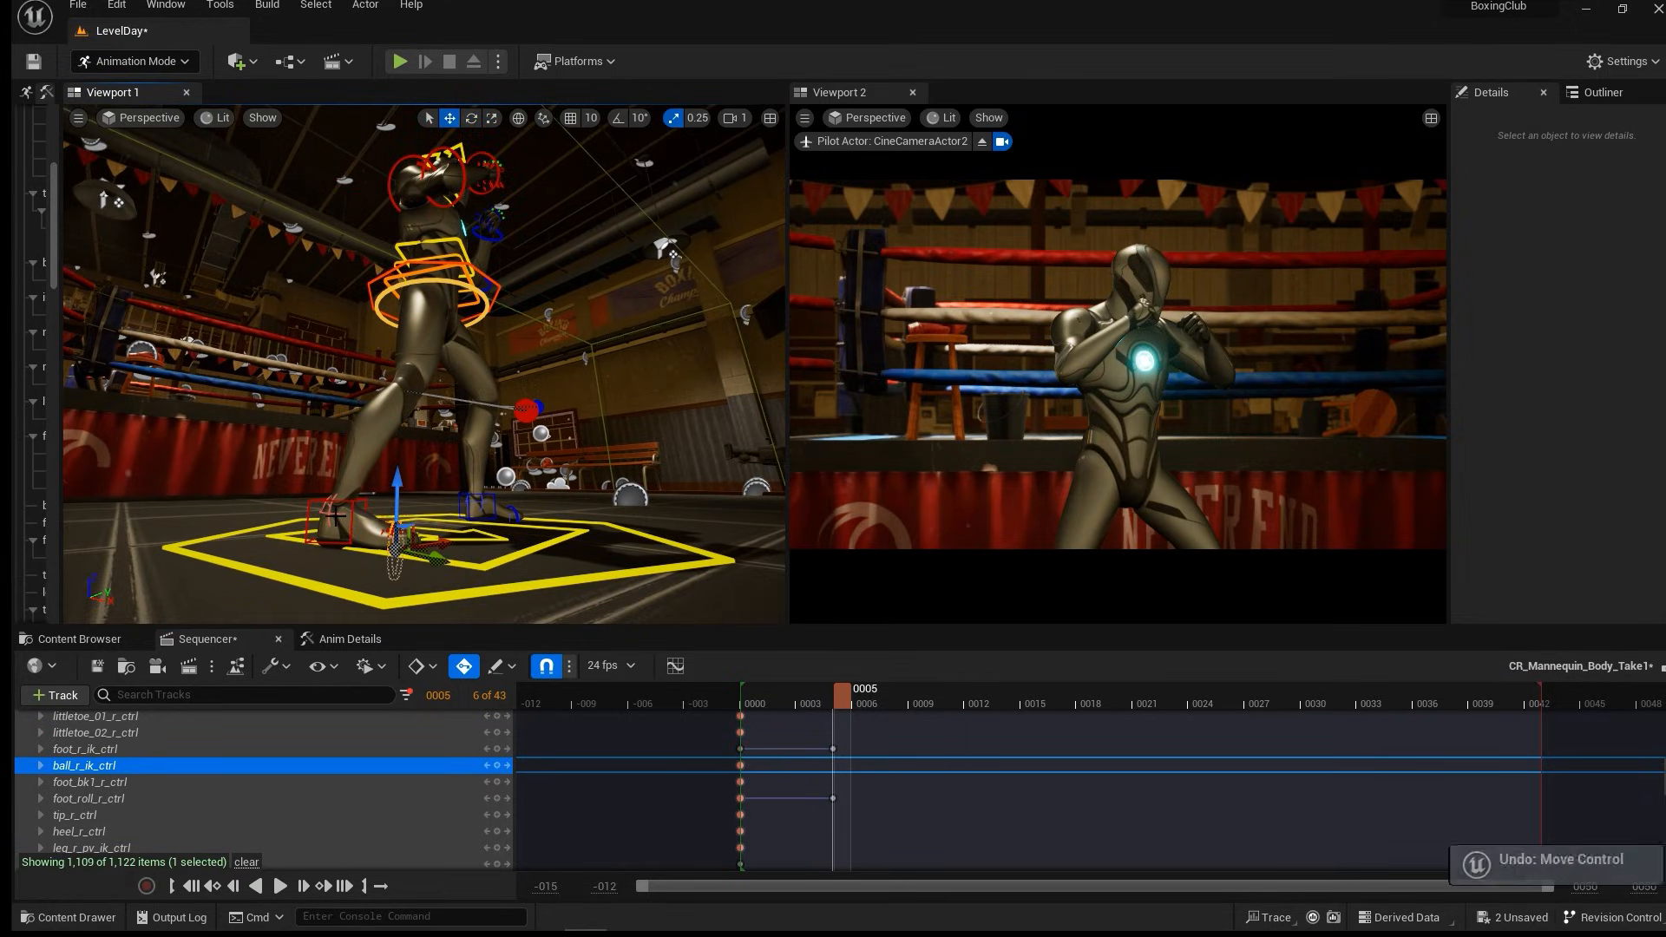
Select the body control body_ctrl and rotate it slightly to twist the mannequin's torso at frame 5.
click(340, 514)
key(e)
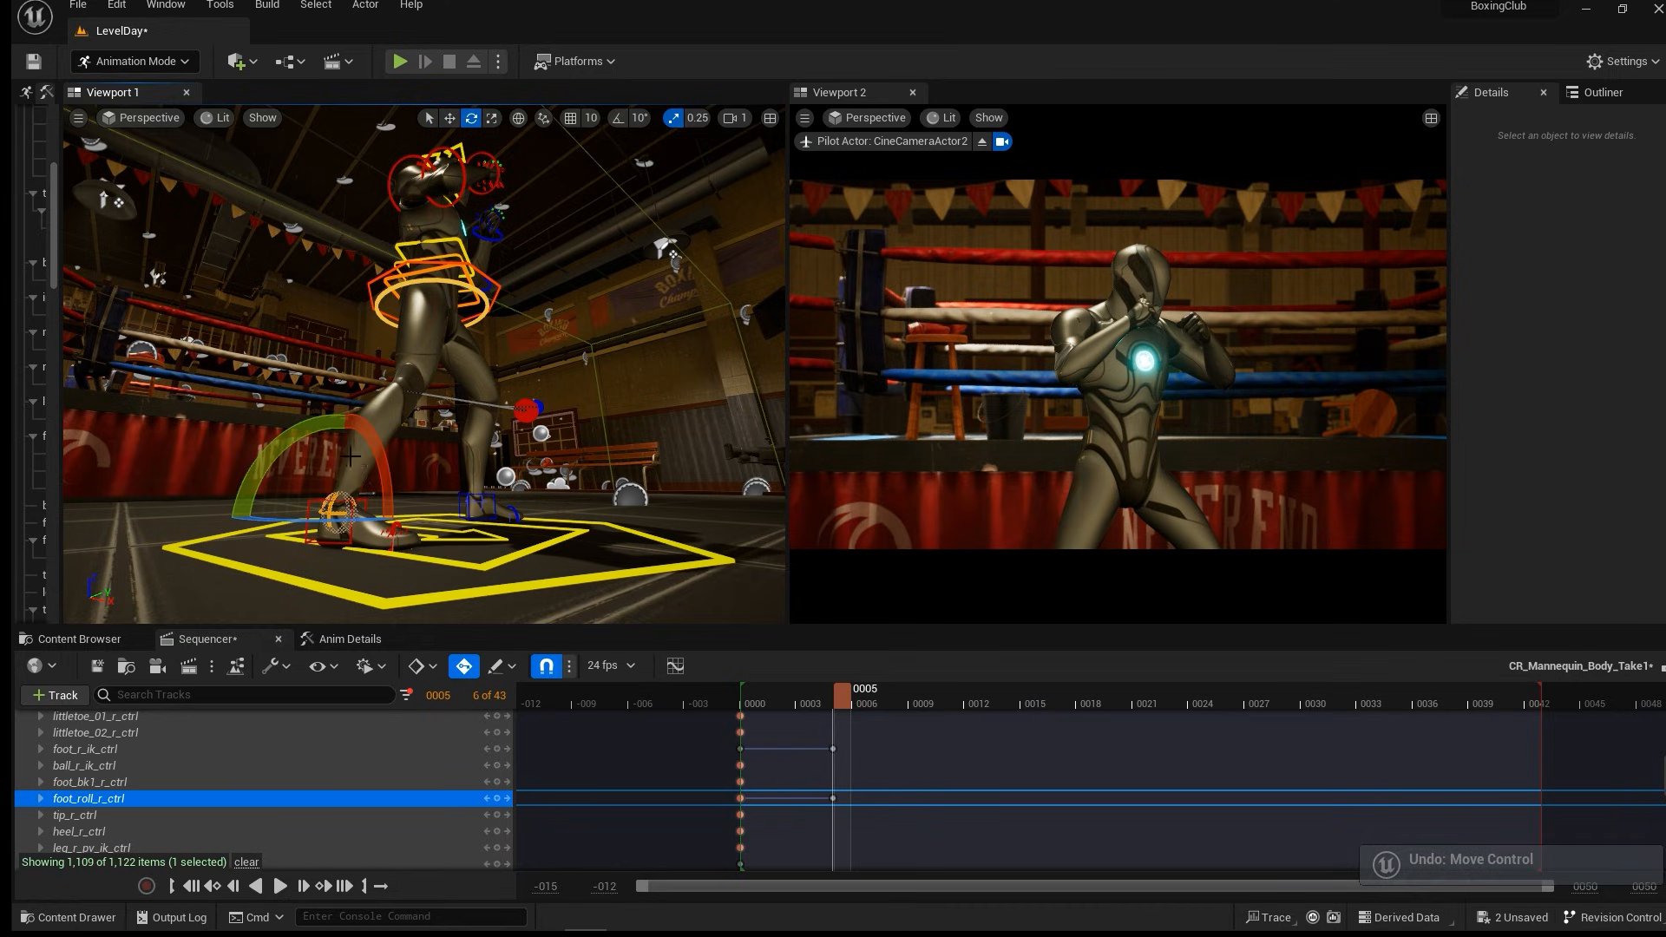
drag(413, 492, 152, 603)
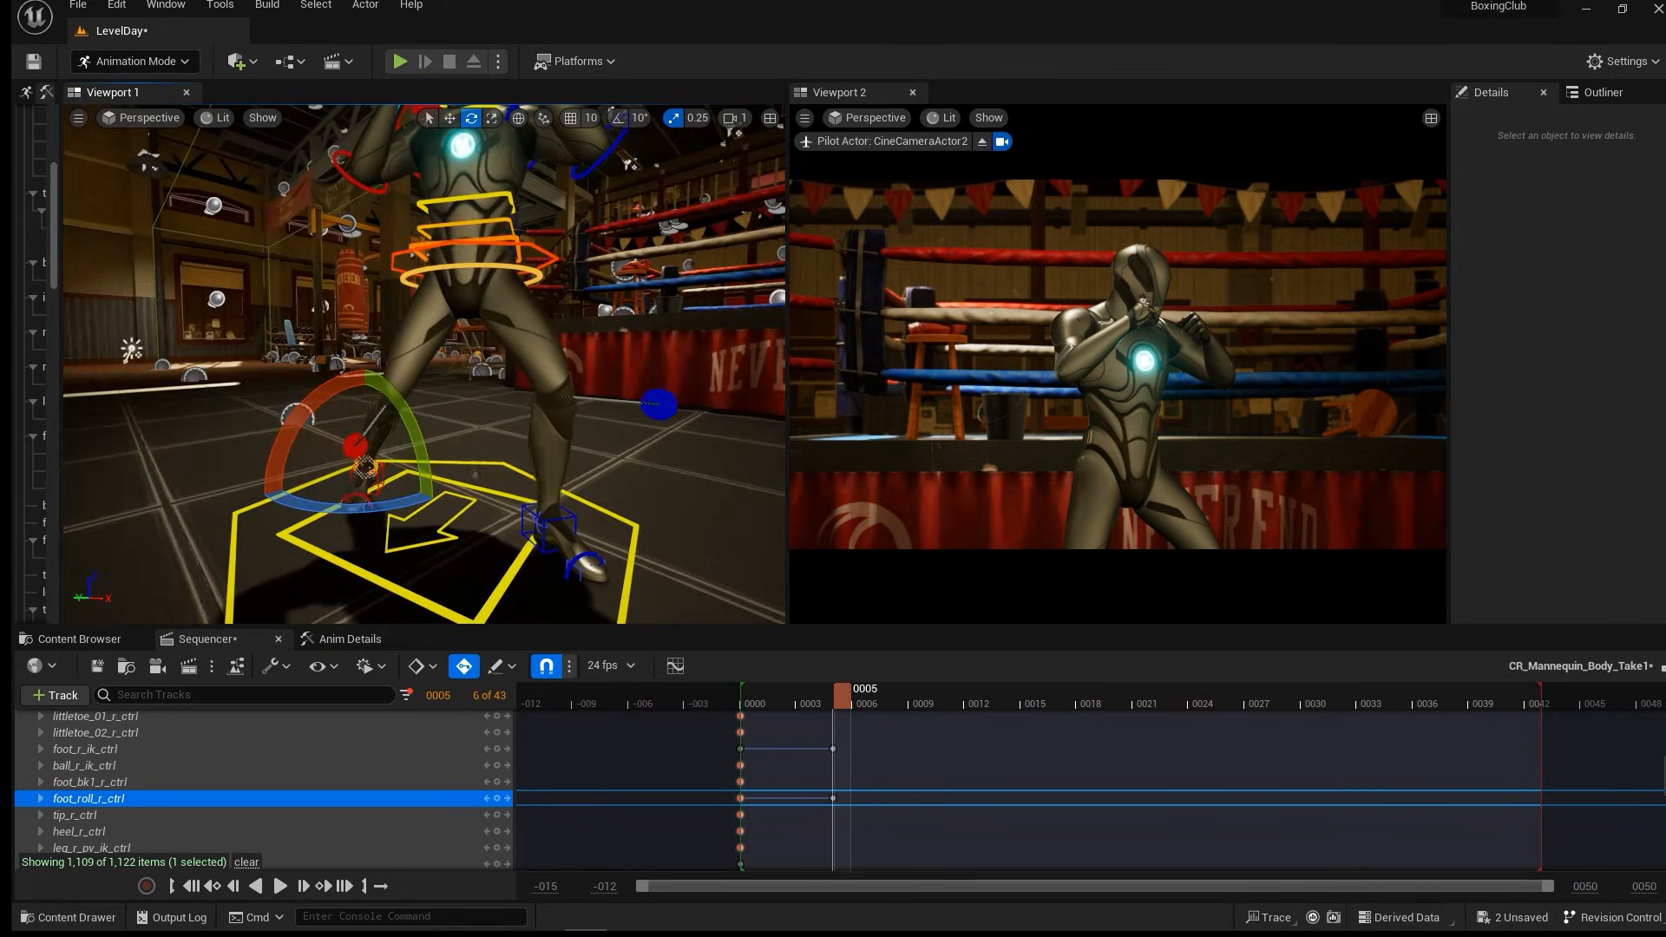
click(558, 256)
alt+middle_drag(558, 256, 586, 347)
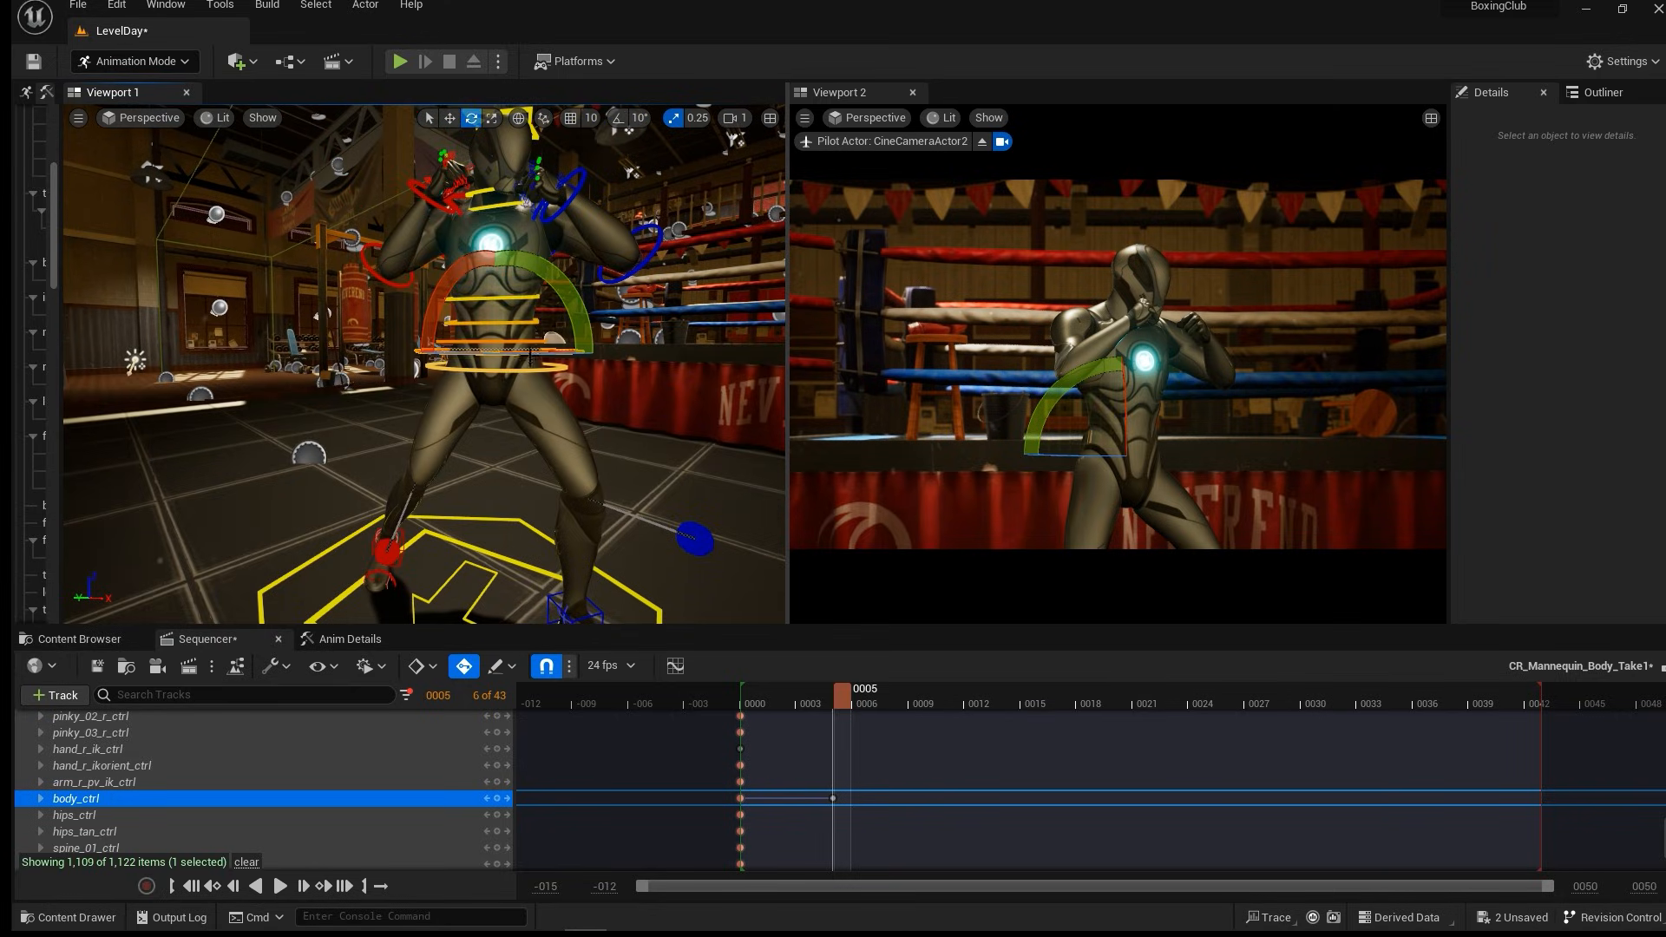
drag(531, 354, 585, 354)
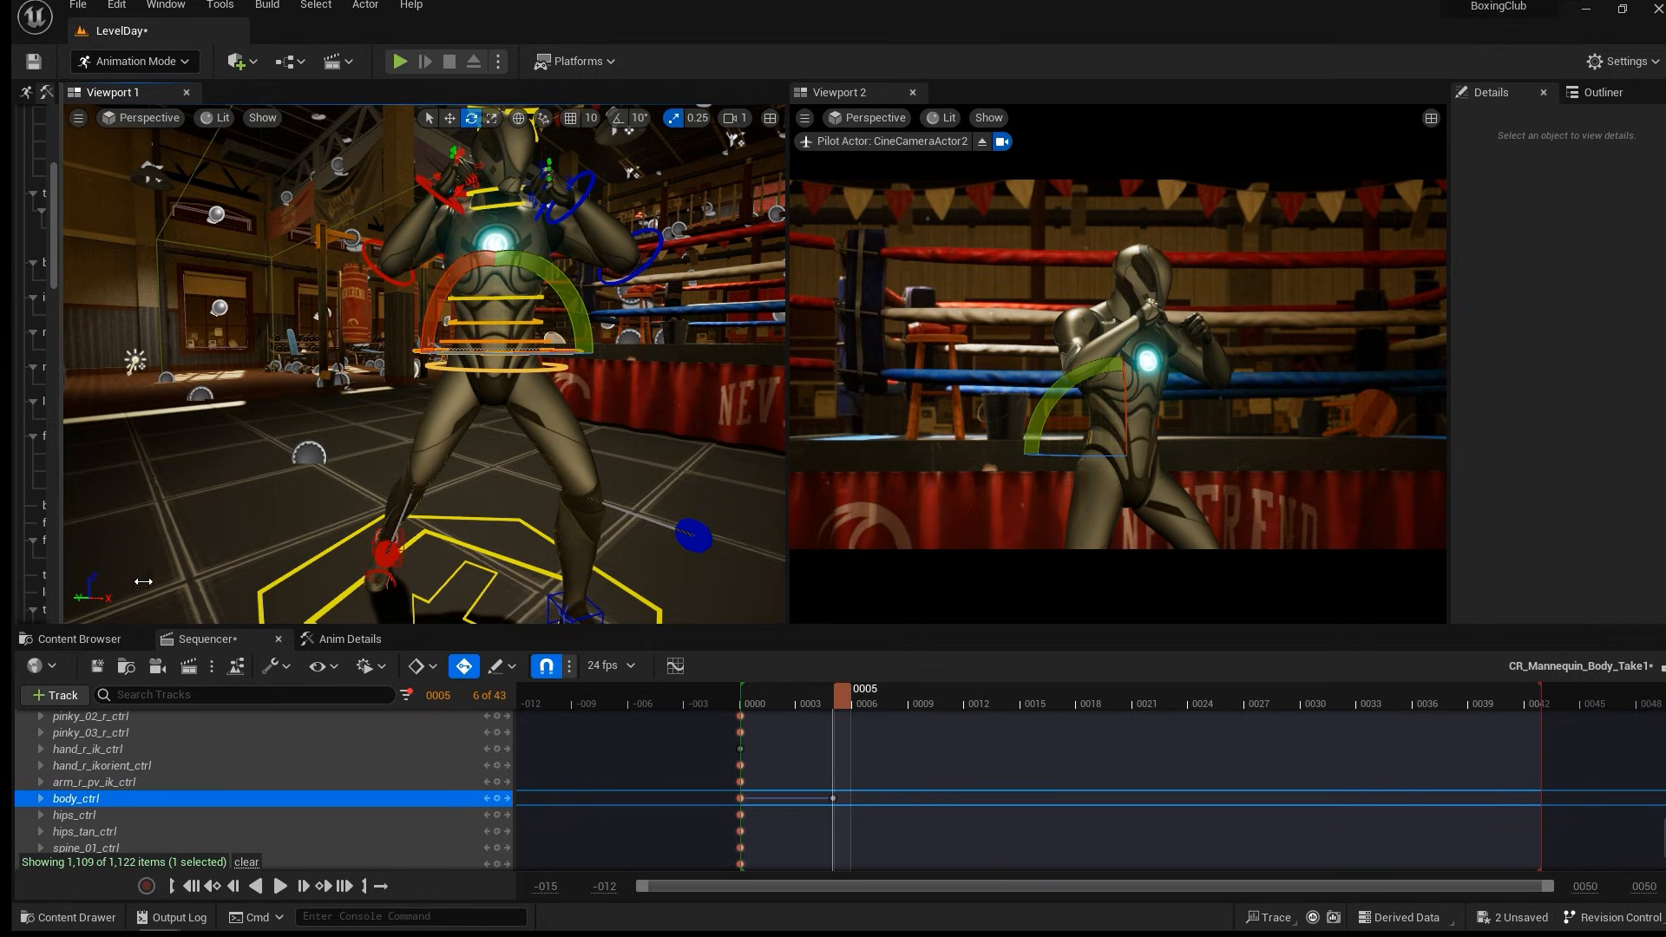
alt+drag(411, 510, 539, 509)
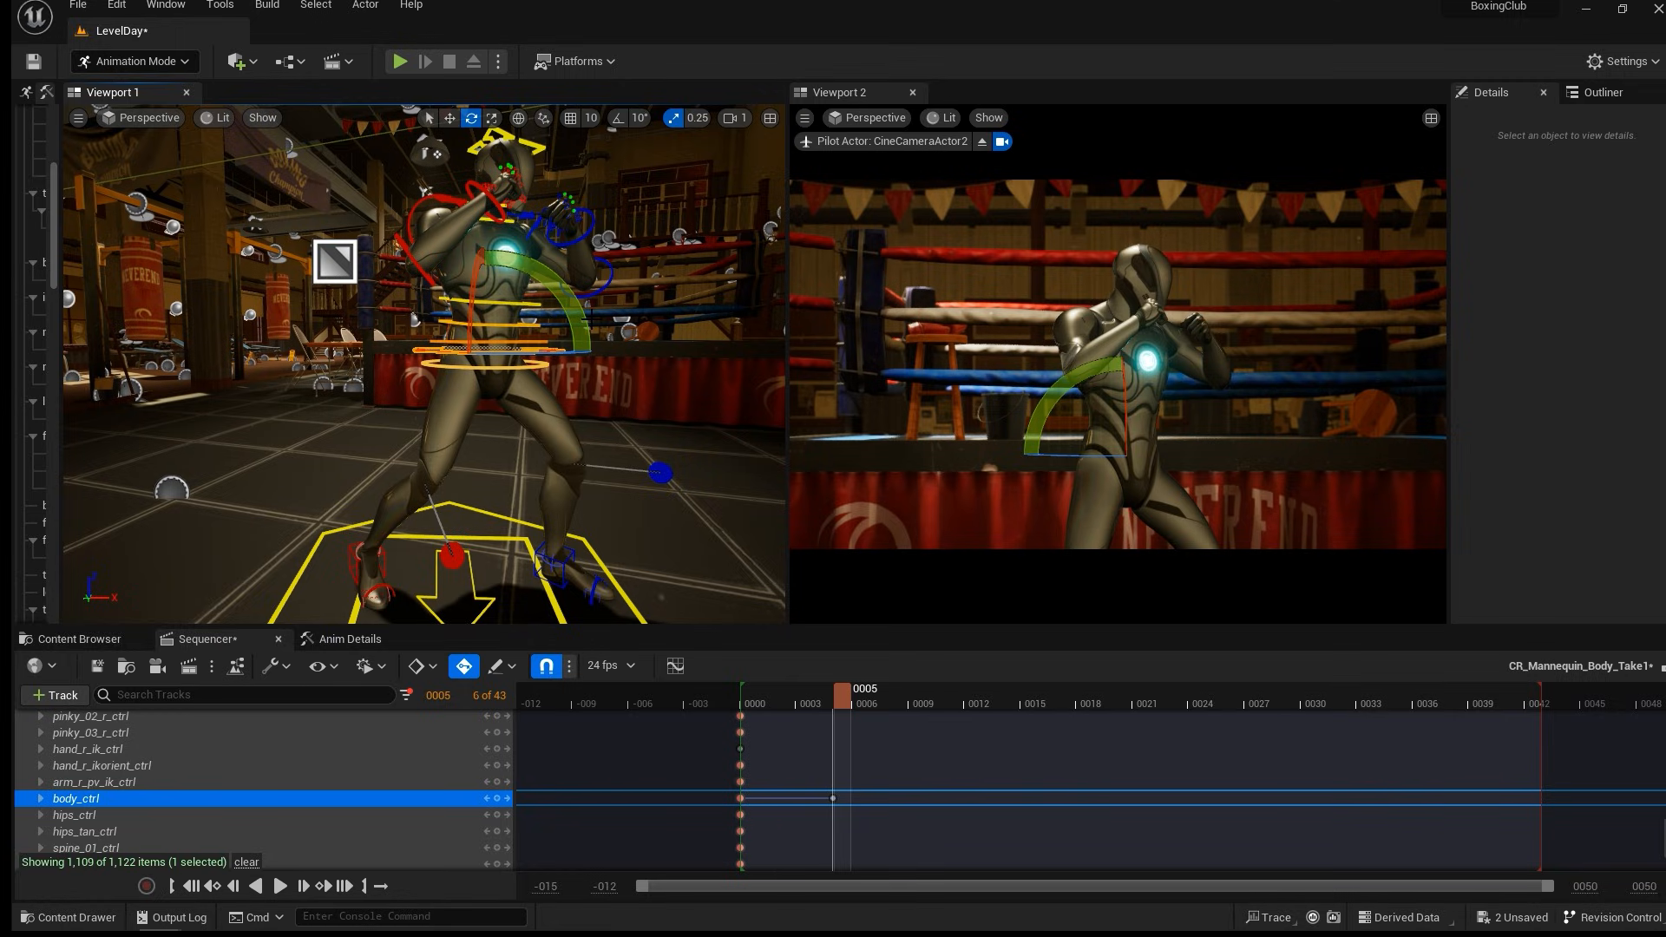
key(Escape)
scroll(425, 365, down, 3)
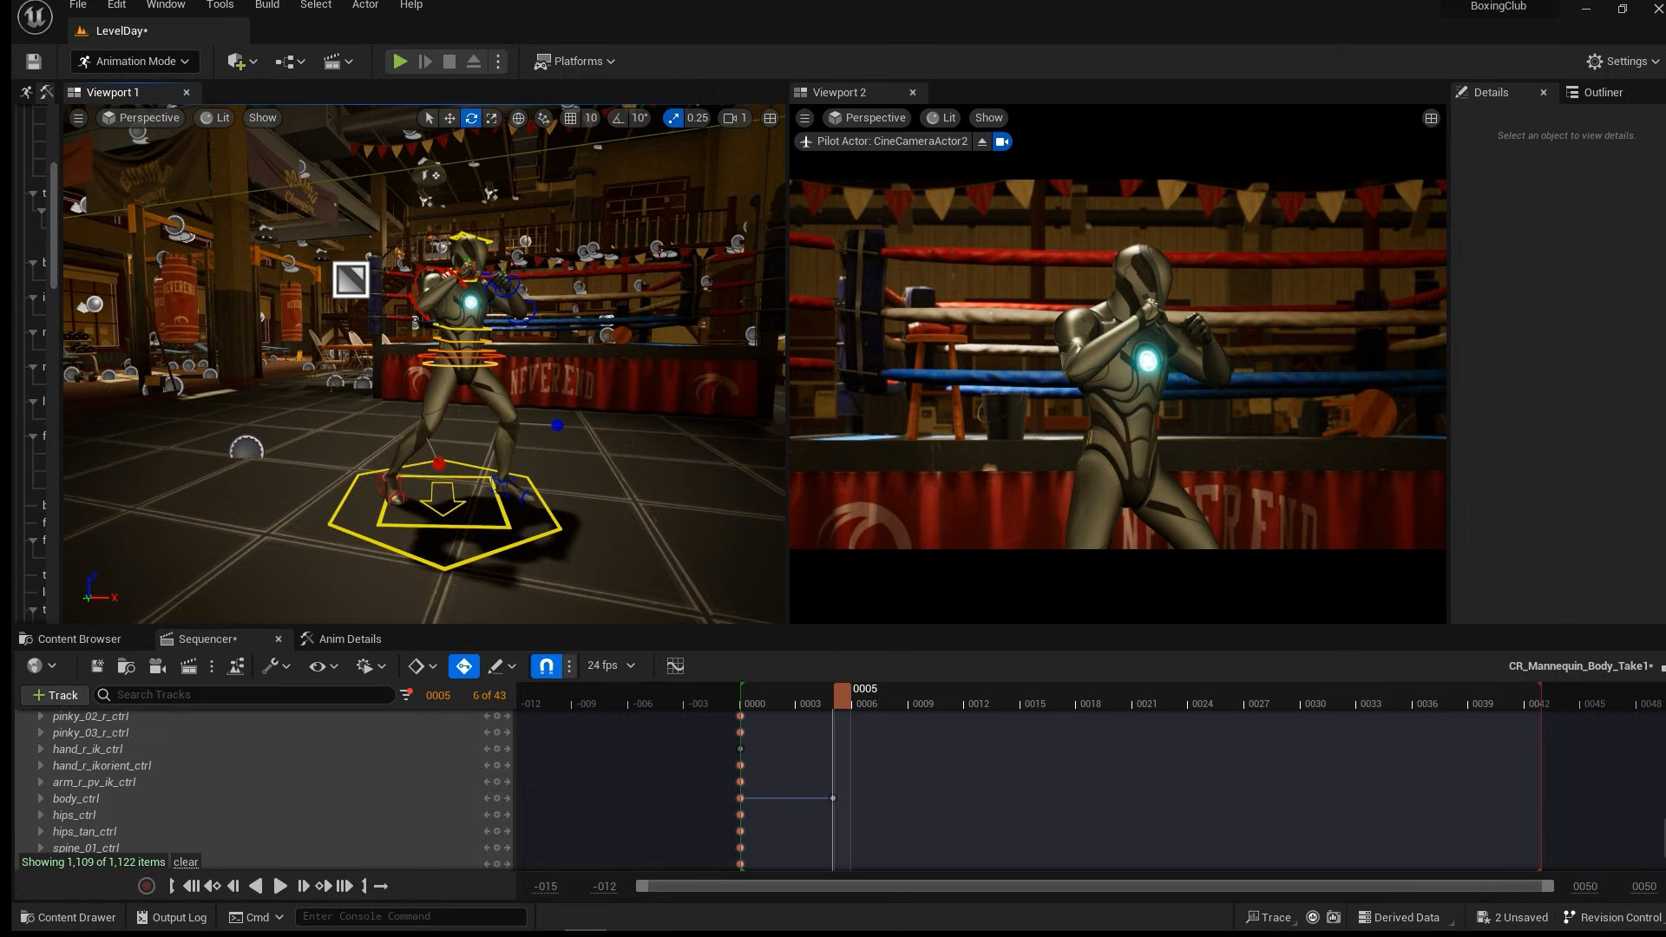
alt+drag(425, 390, 424, 347)
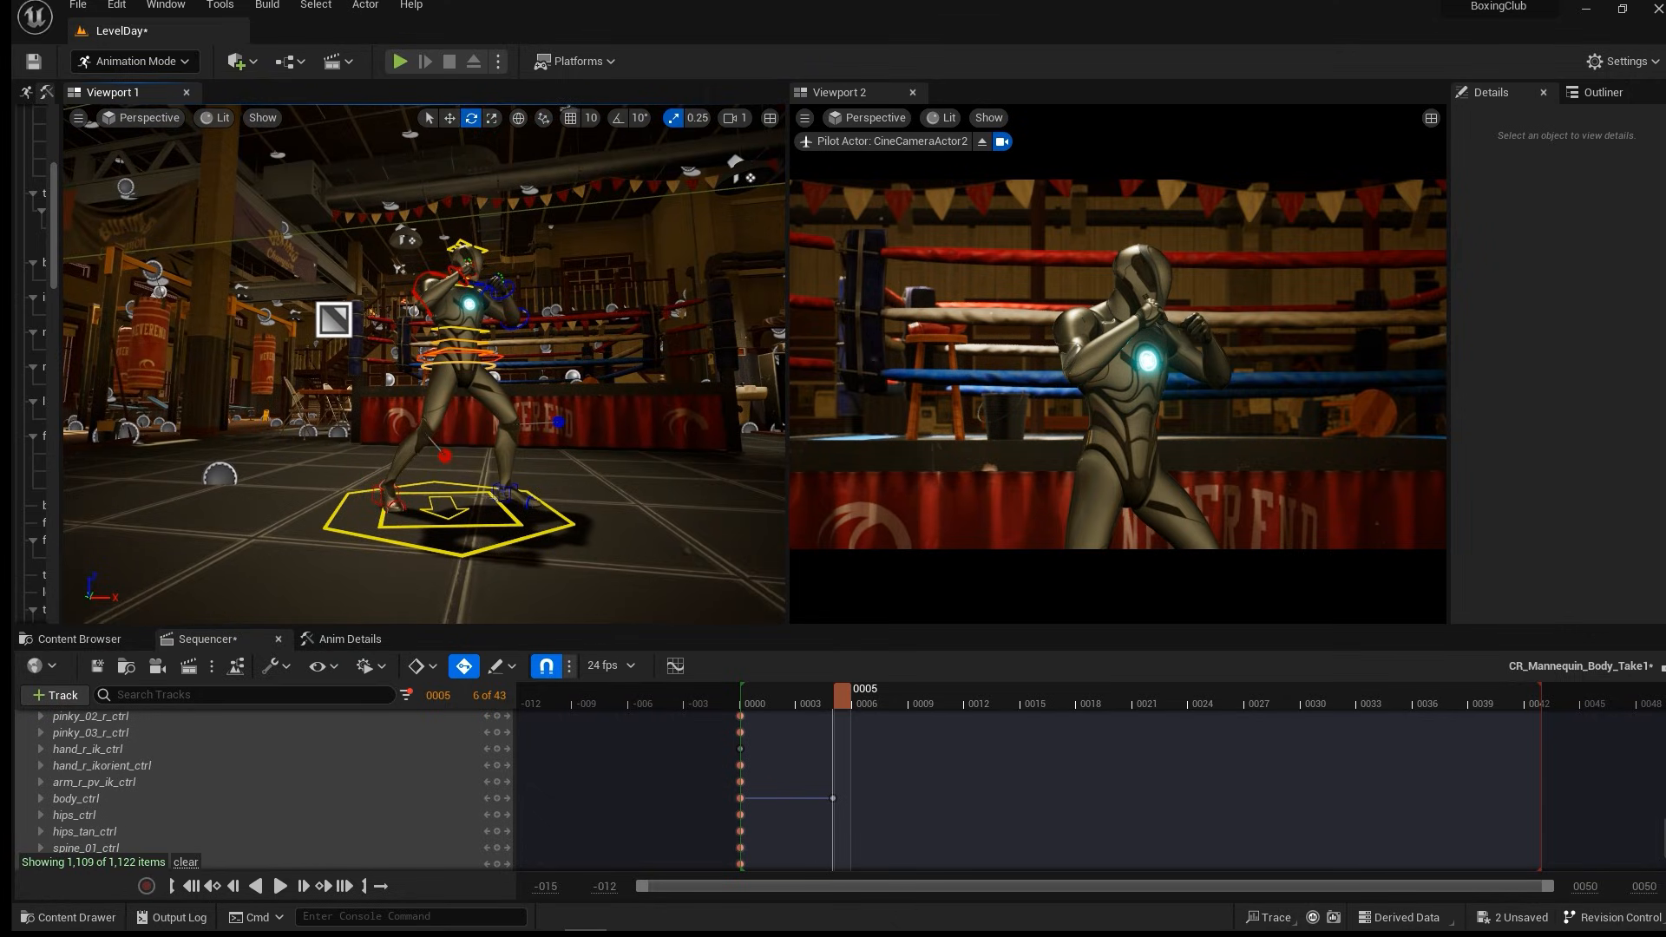
click(500, 500)
key(w)
click(501, 491)
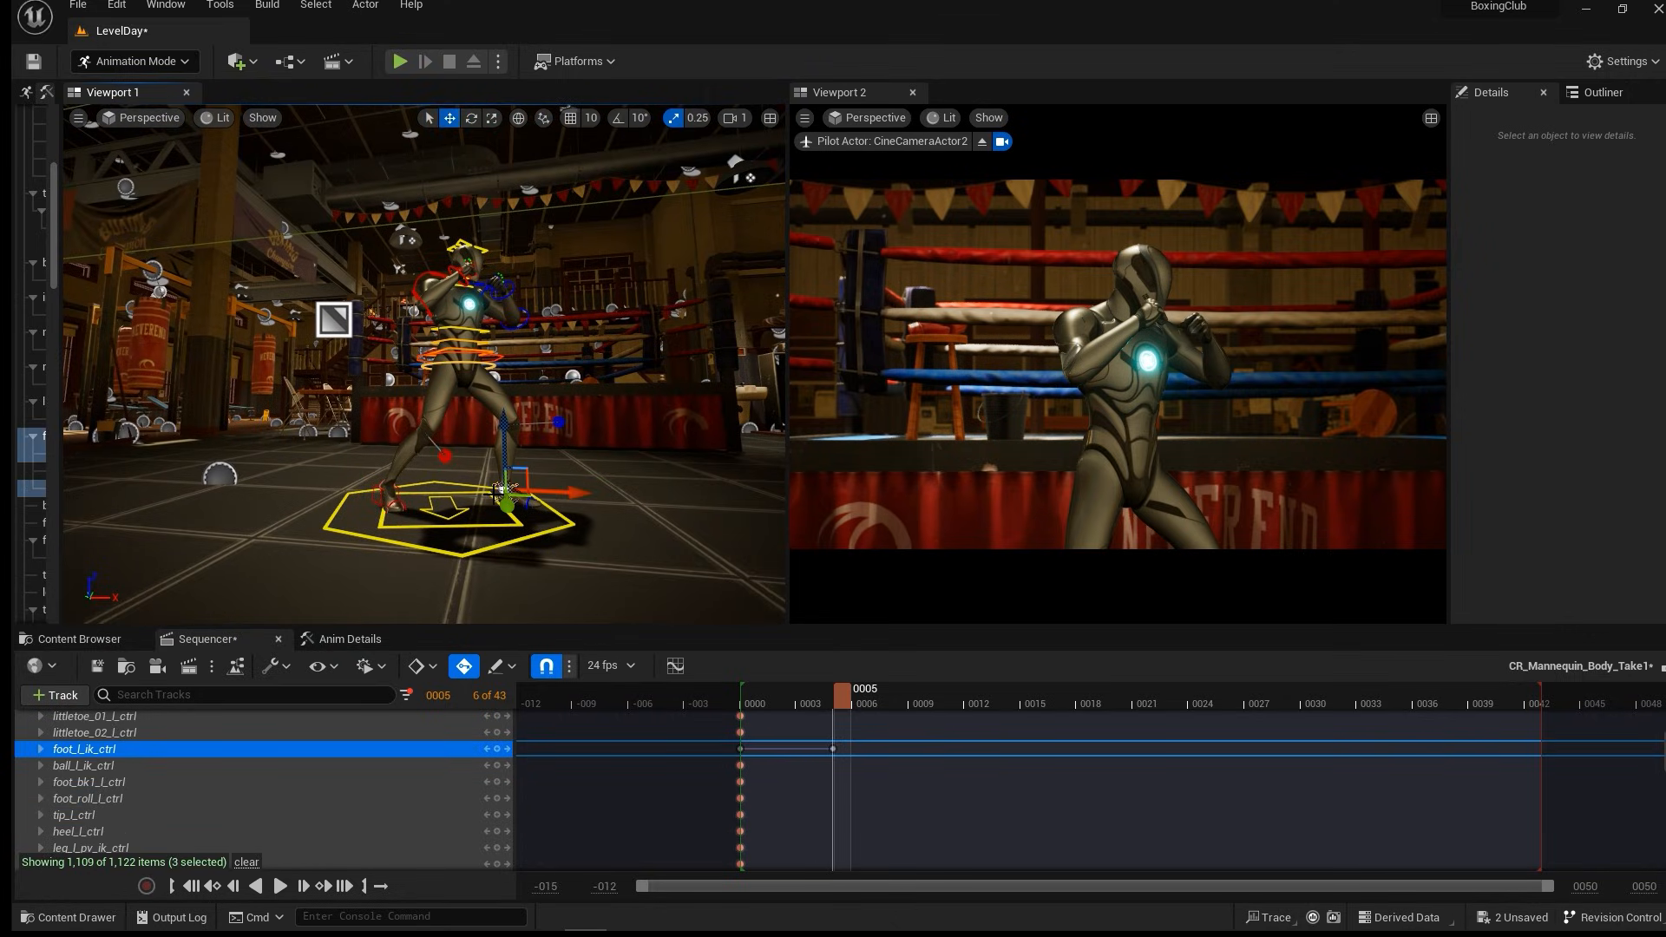
key(Escape)
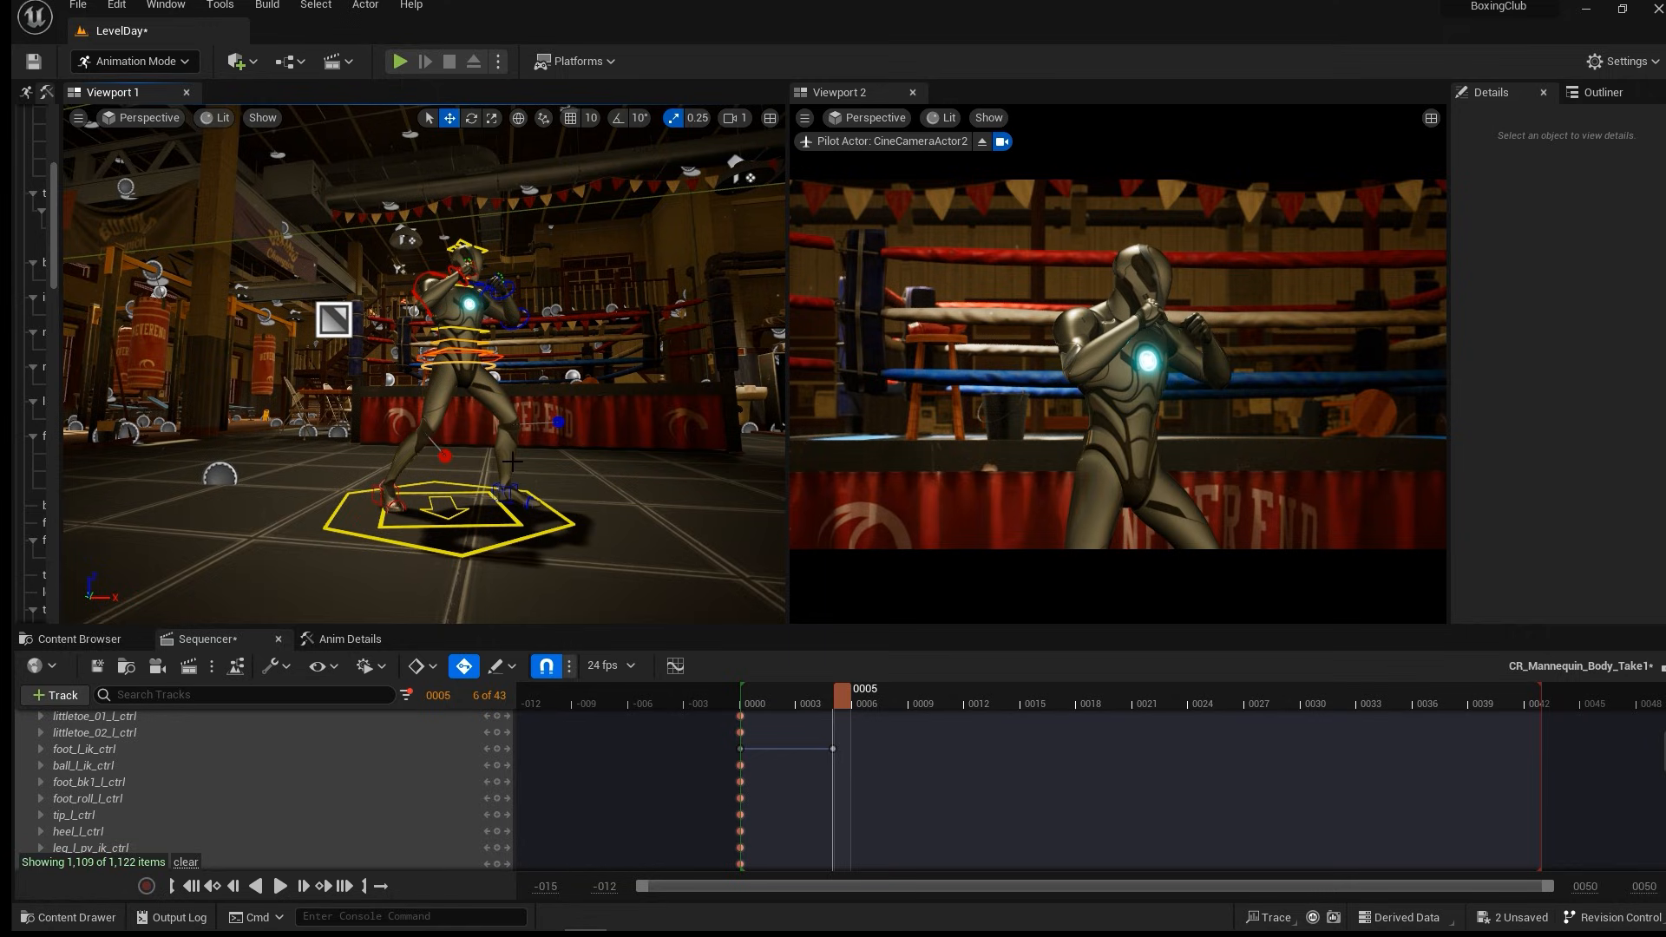
click(539, 488)
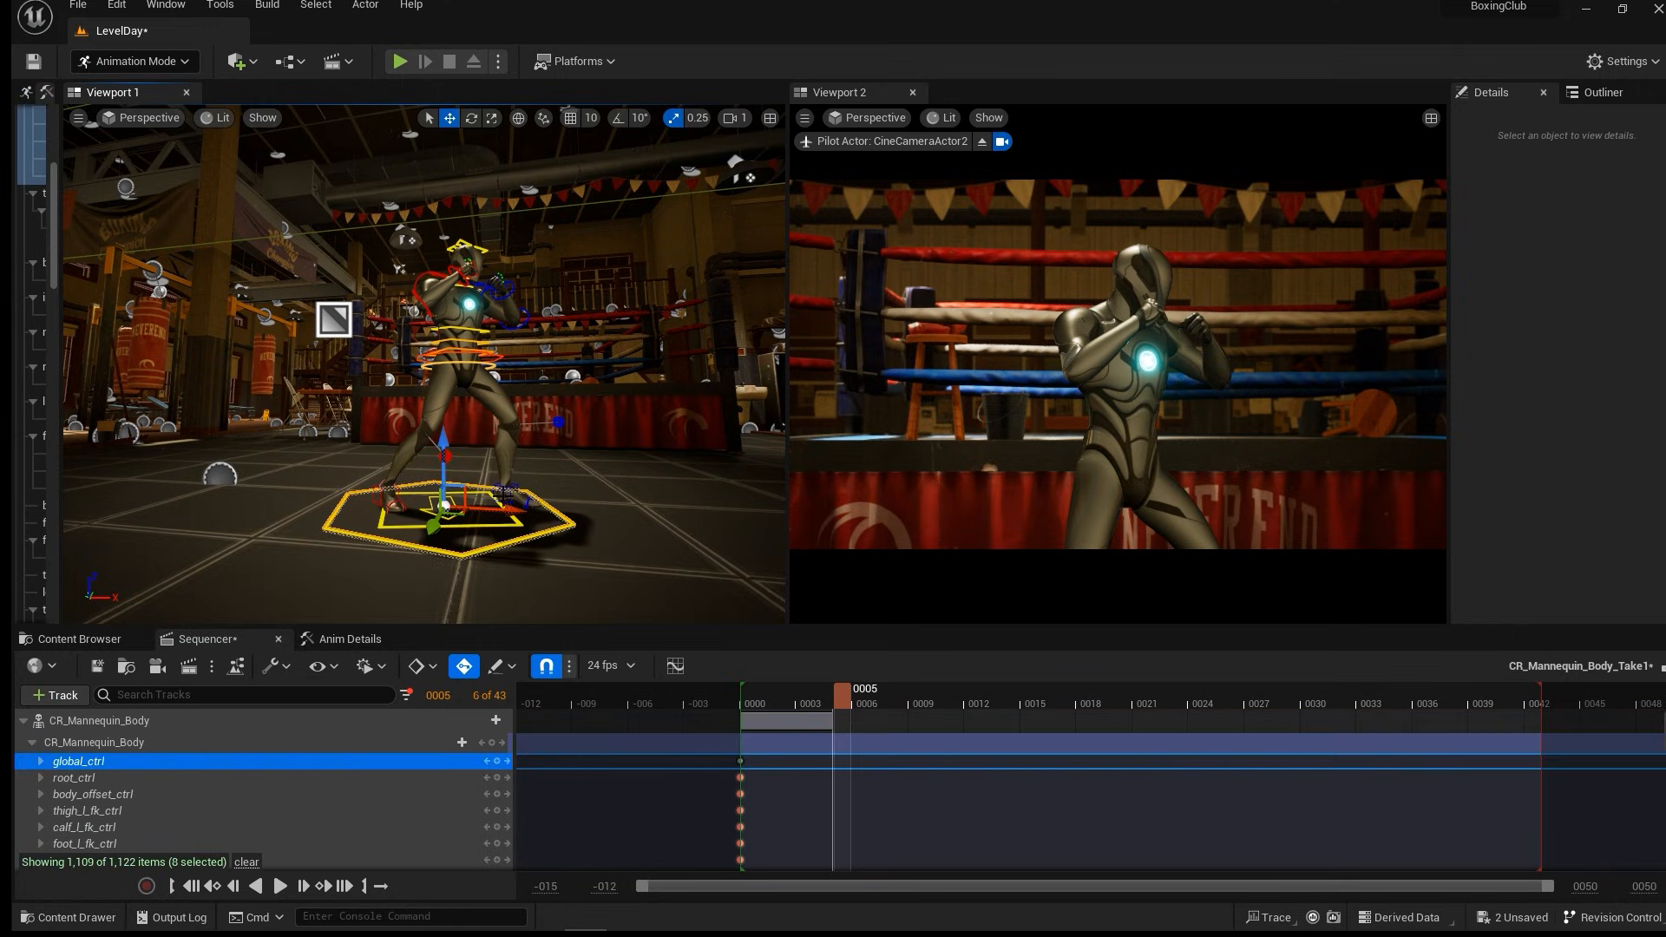
click(504, 492)
key(f)
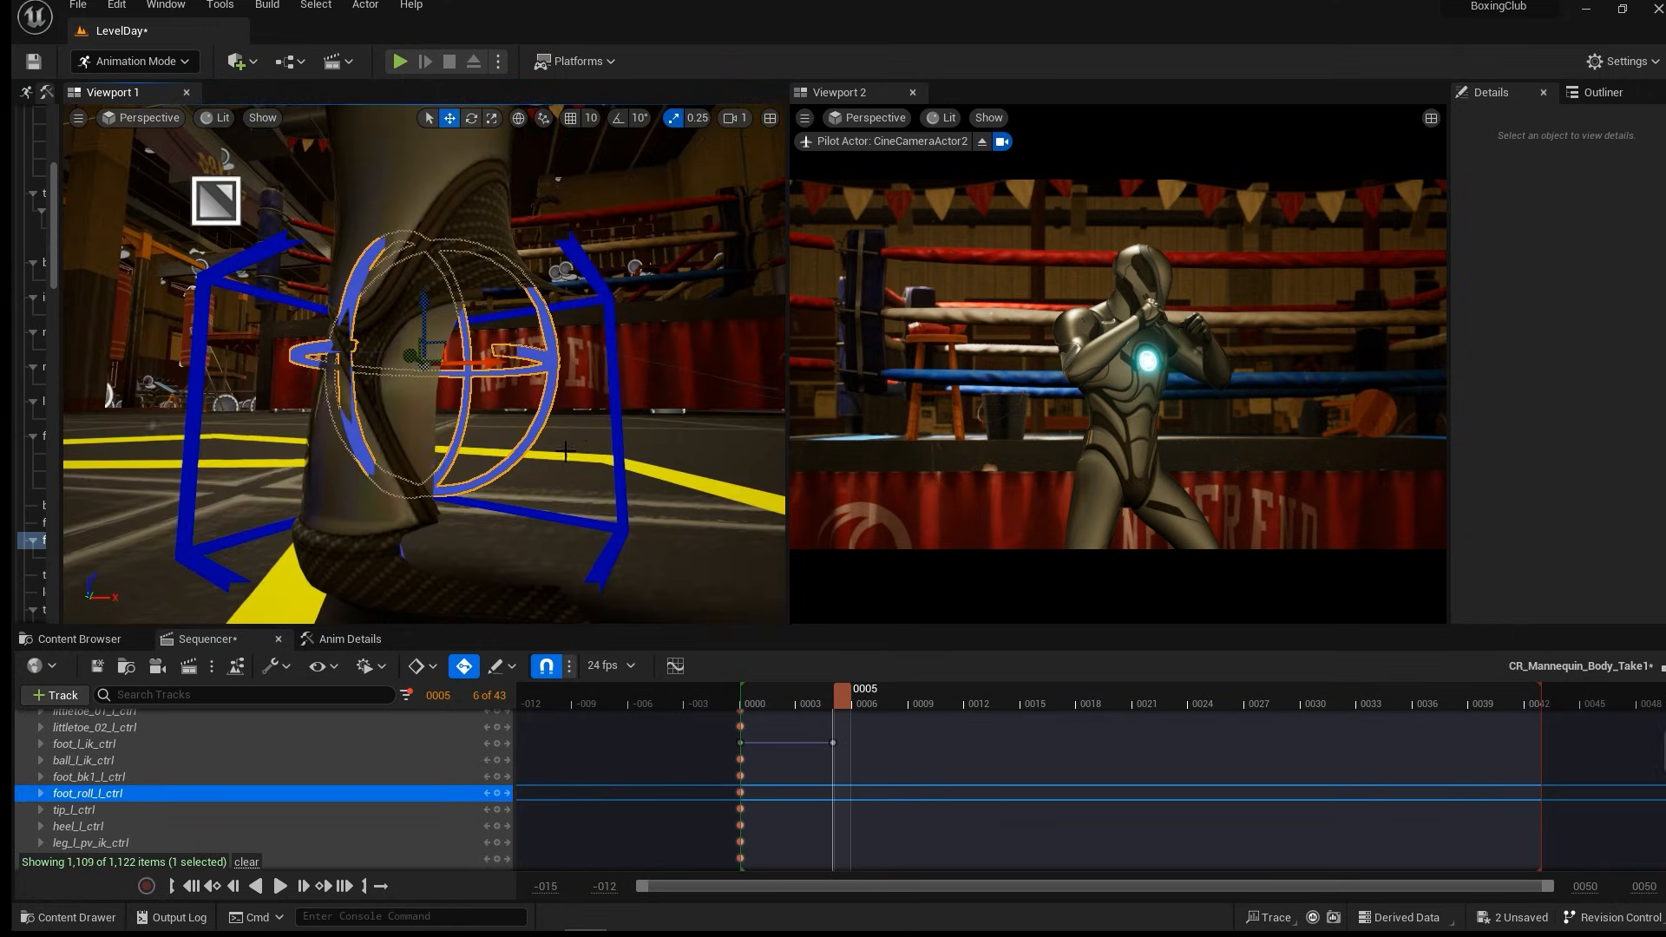
key(Escape)
Select the left foot control foot_l_ik_ctrl and move it slightly outward at frame 5.
click(615, 373)
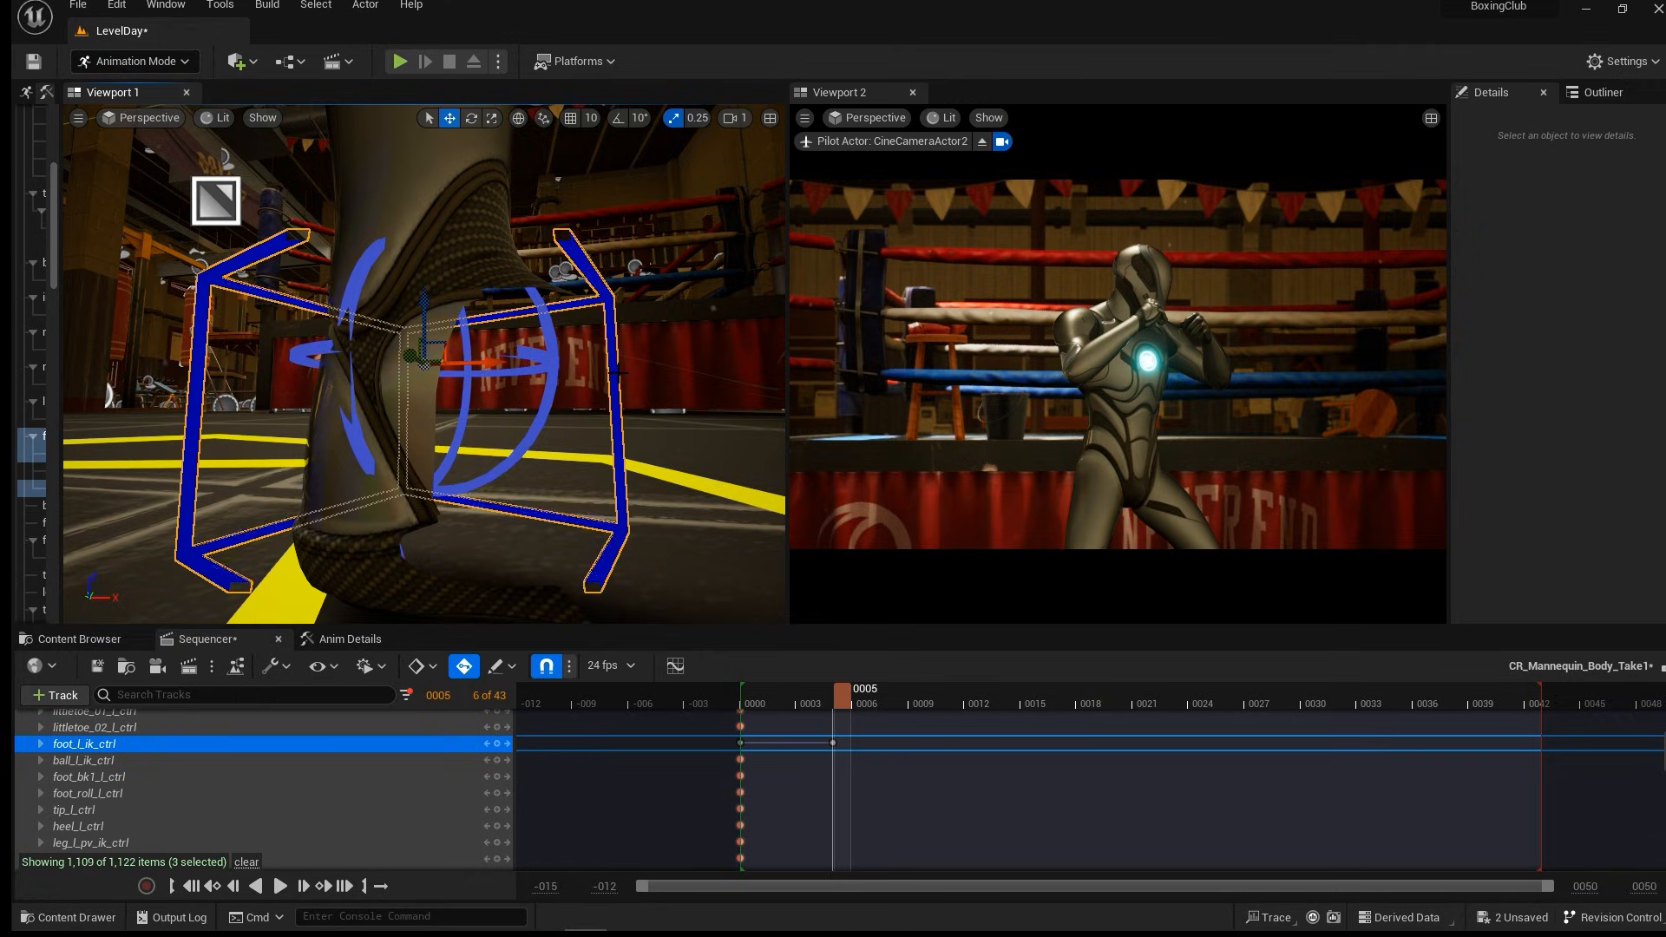
key(f)
alt+drag(483, 360, 537, 368)
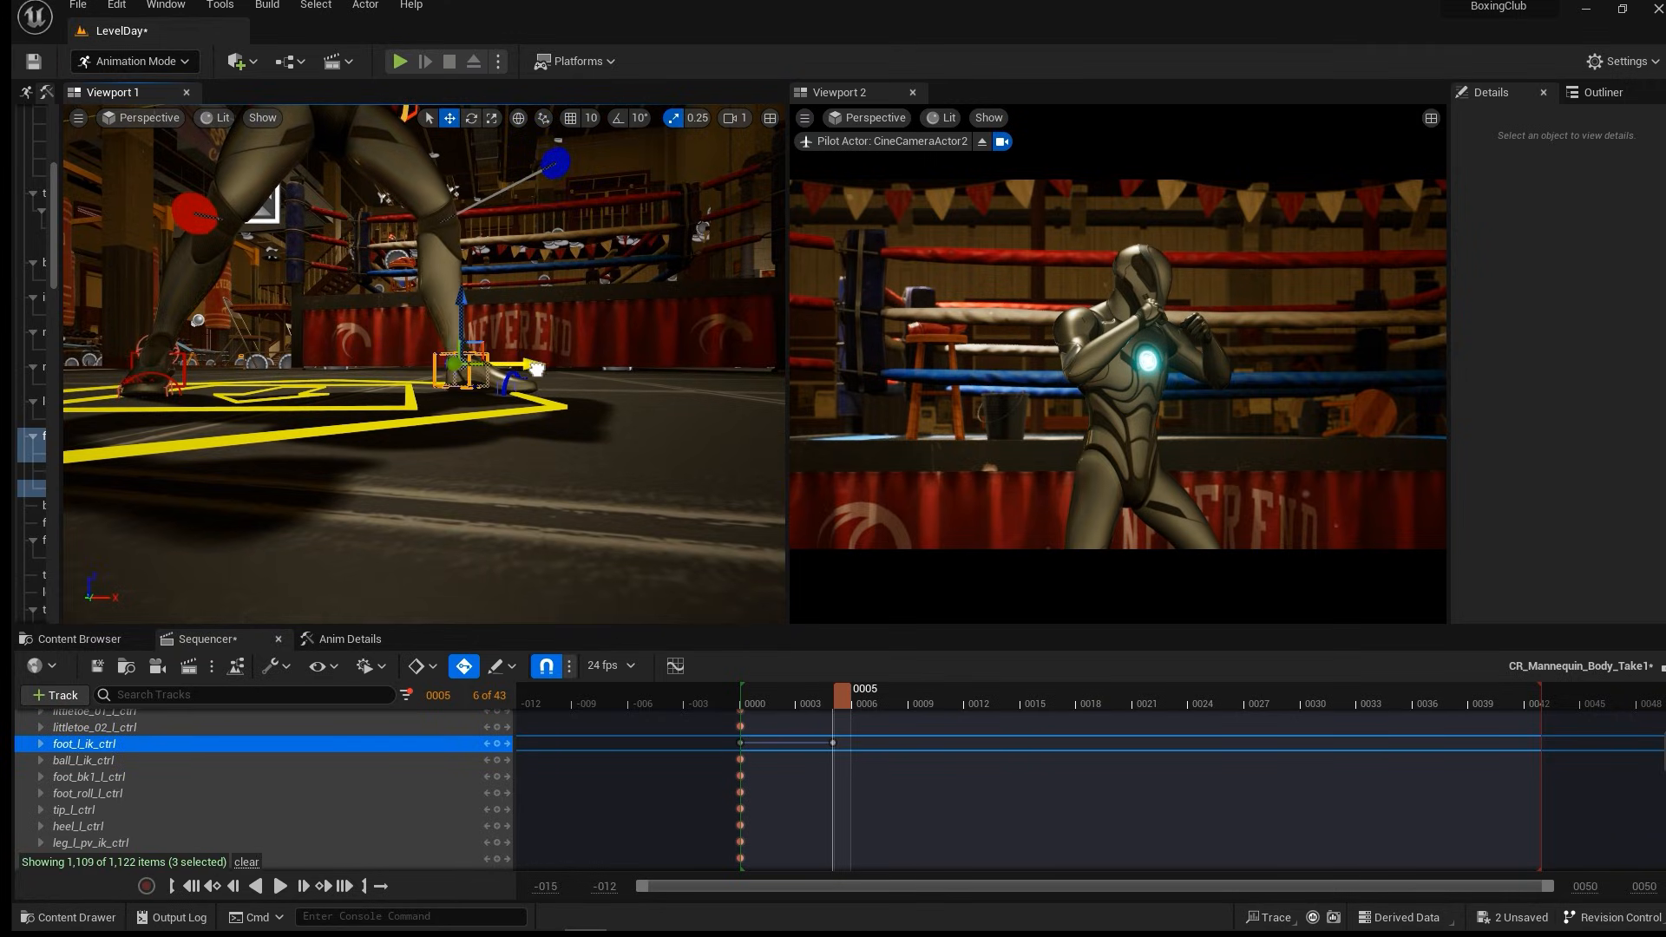
alt+middle_drag(565, 283, 632, 592)
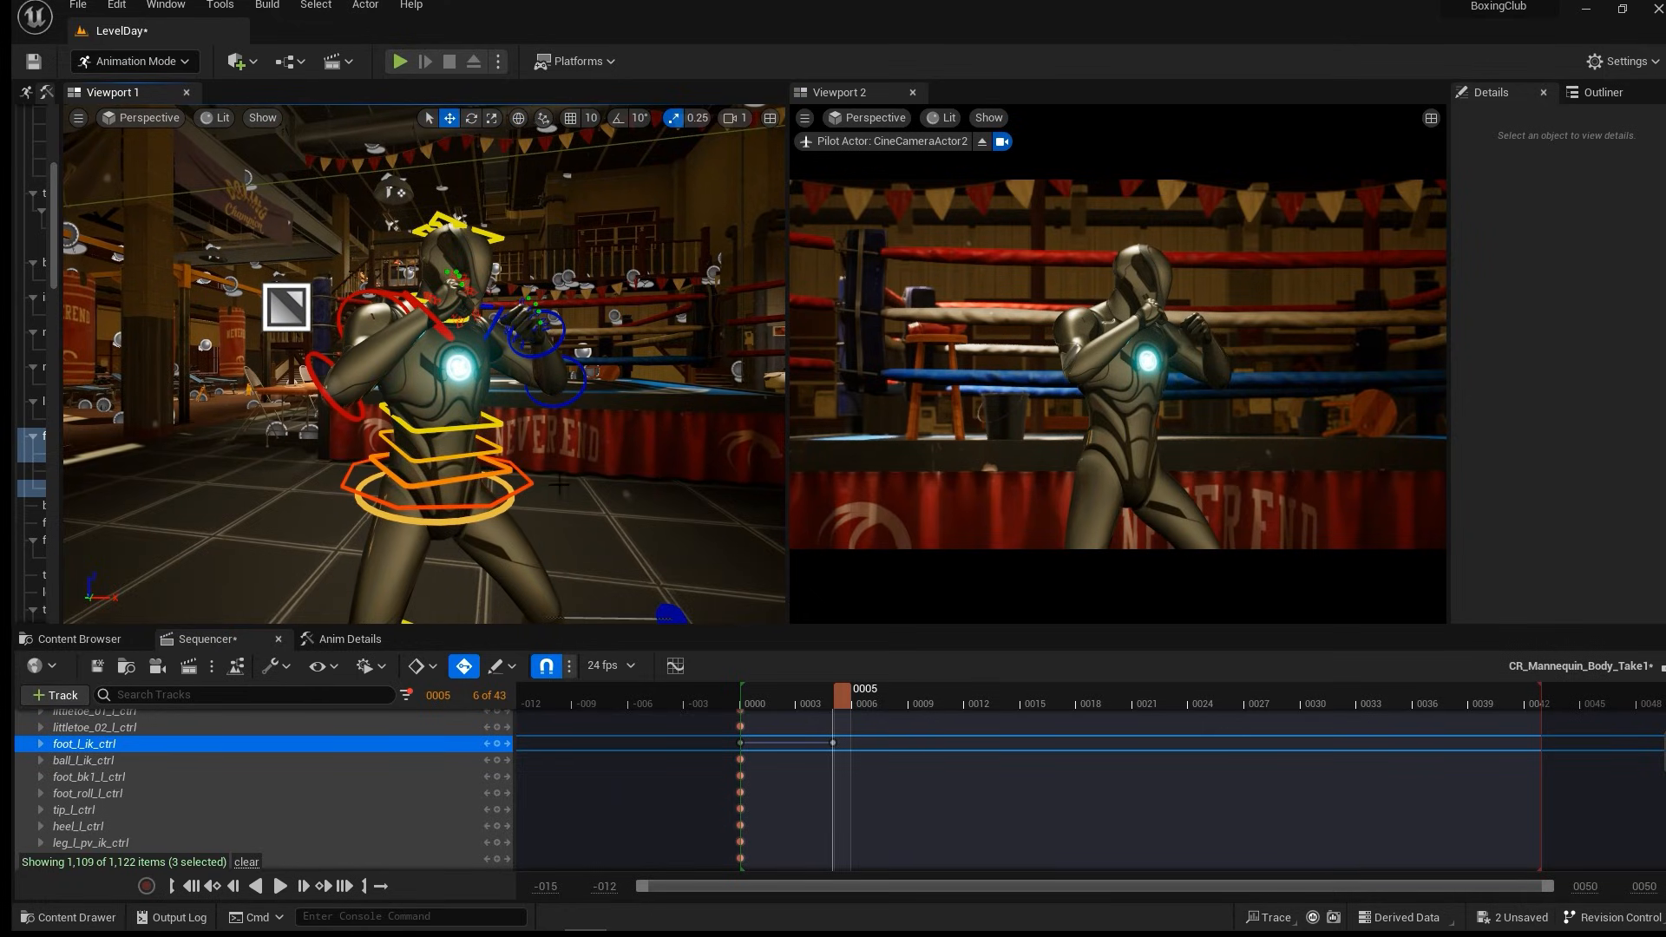
scroll(559, 484, down, 3)
drag(552, 573, 565, 580)
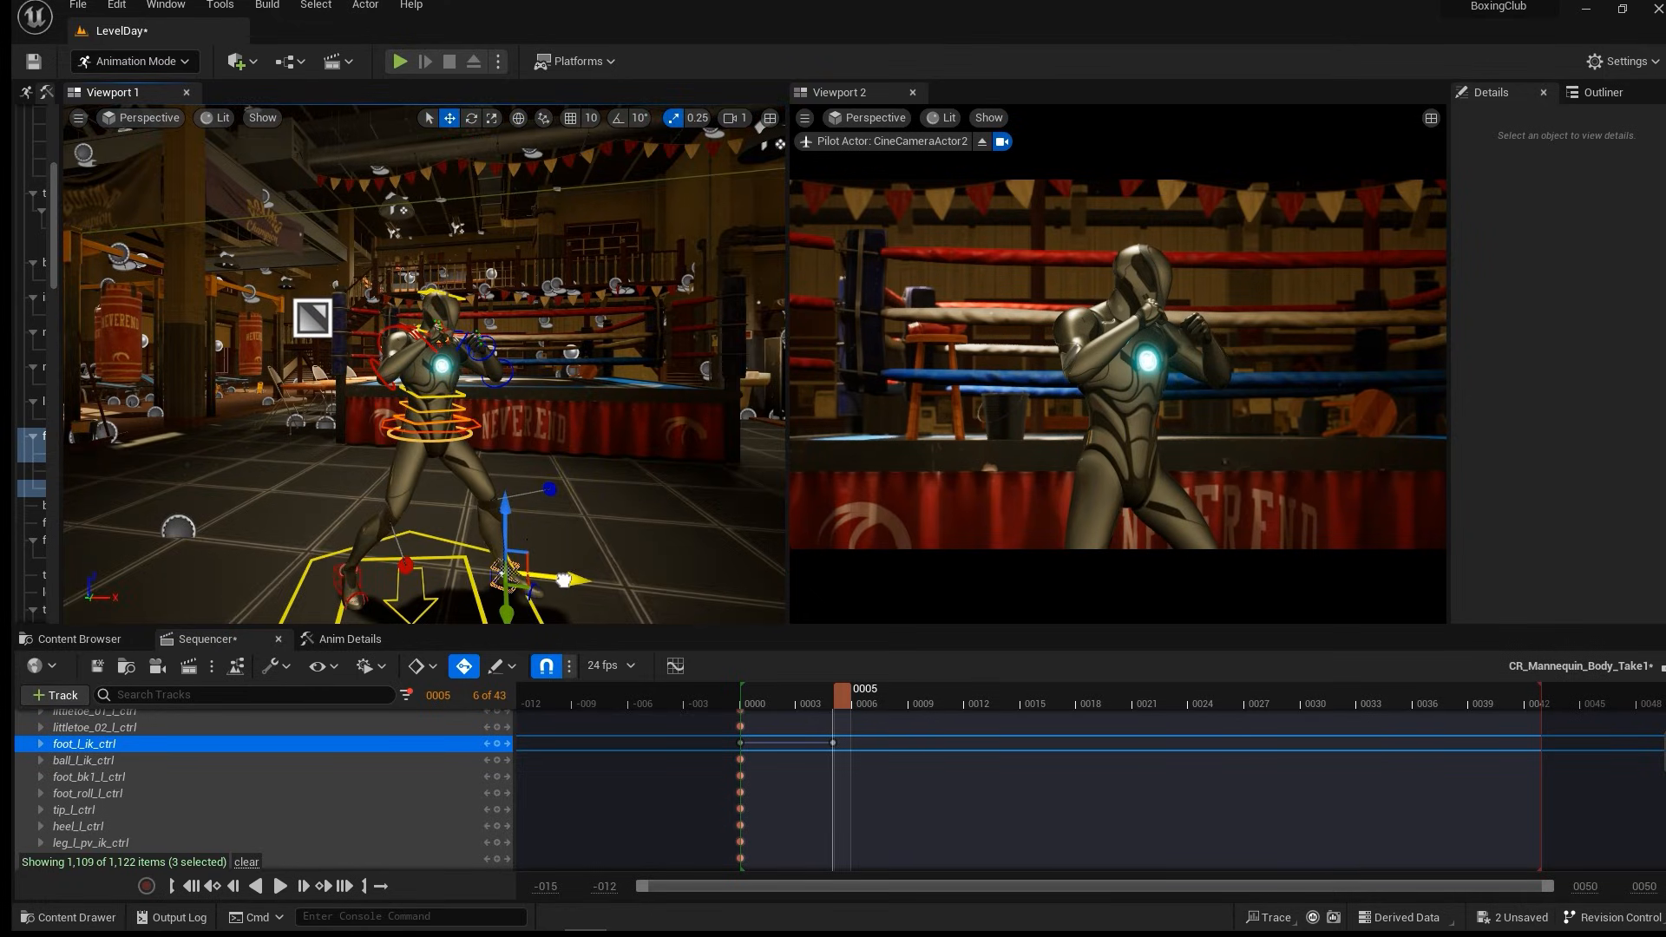
Shift the body control body_ctrl sideways toward the left foot and slightly lower at frame 5.
click(475, 425)
drag(481, 426, 514, 434)
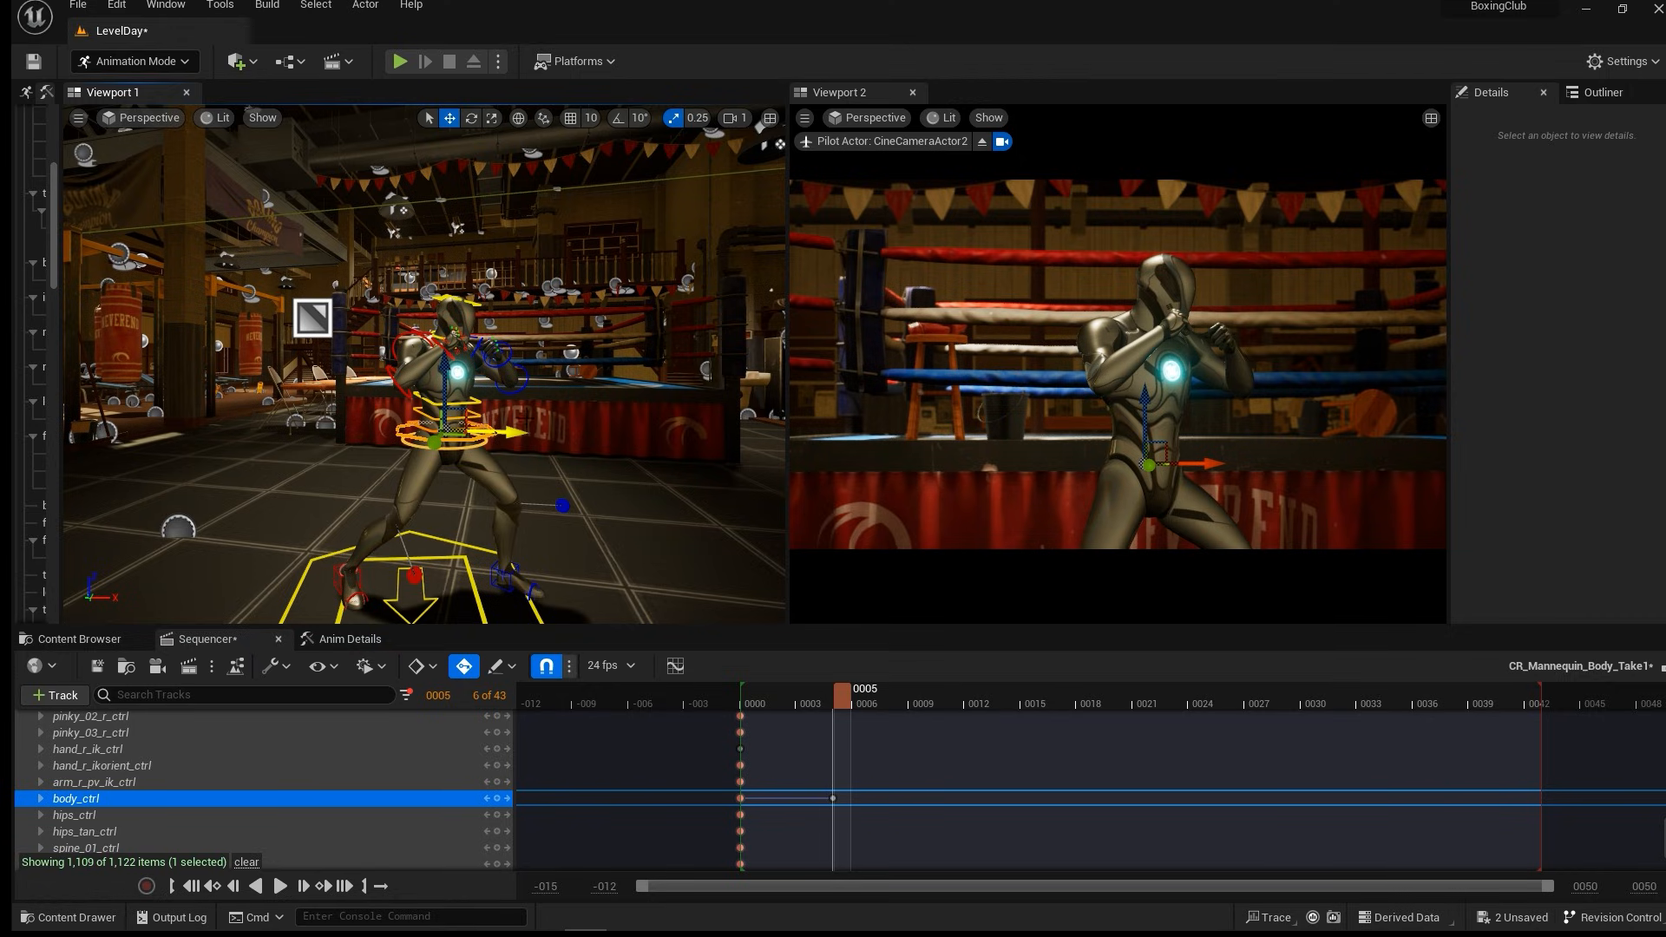
scroll(512, 392, up, 4)
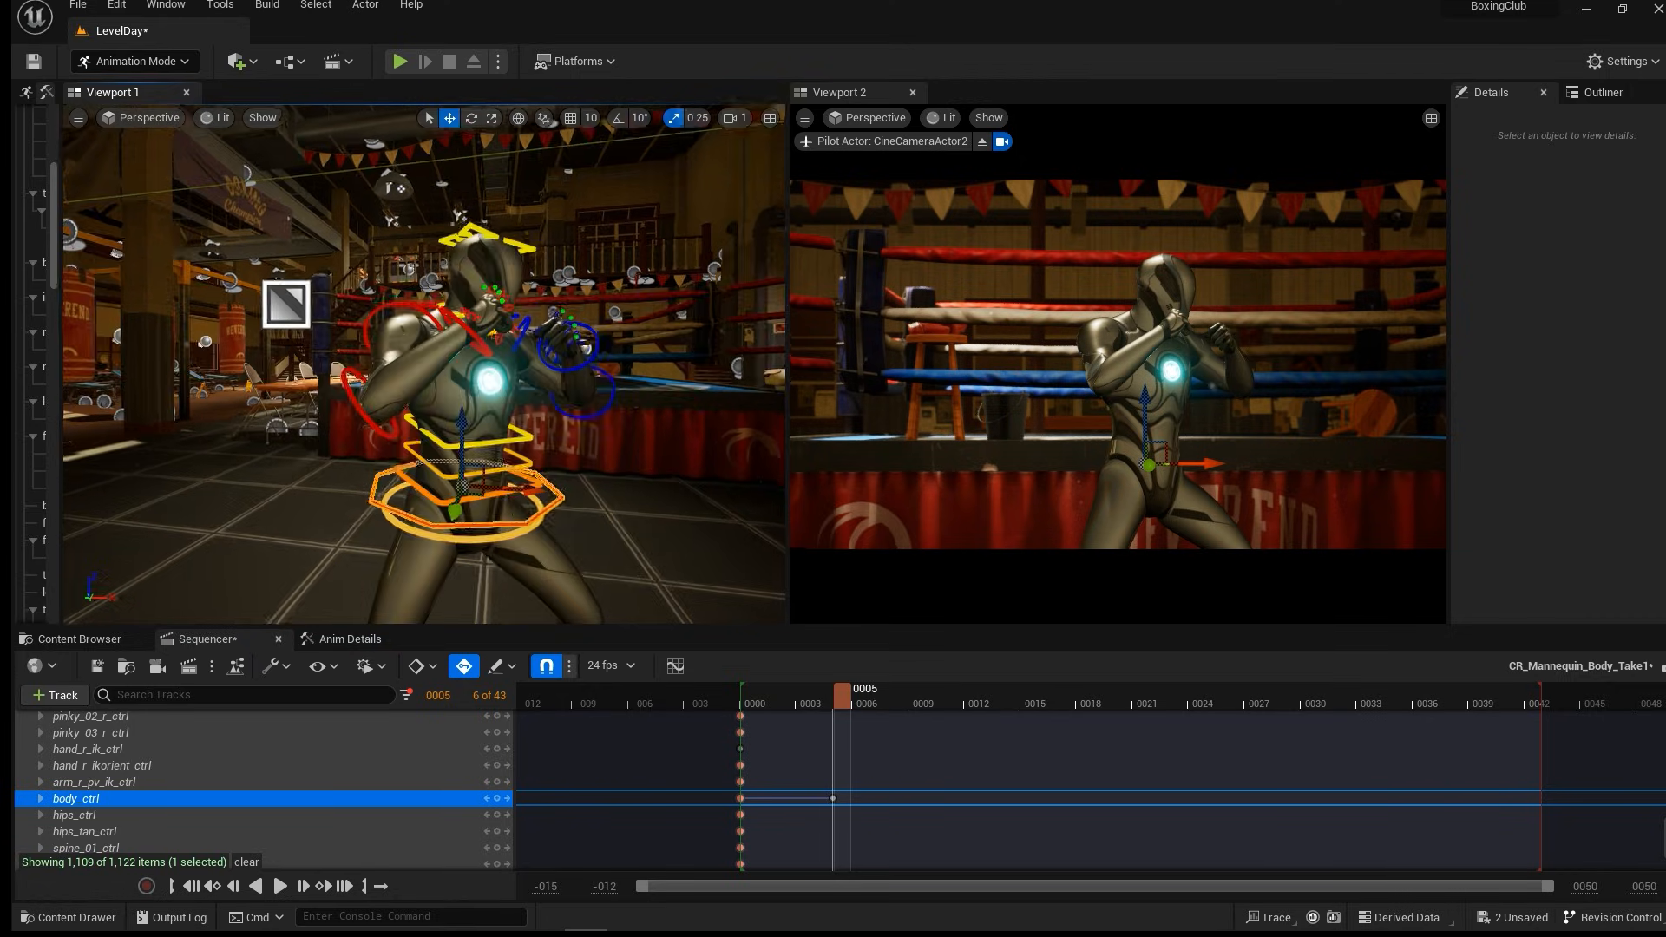
Rotate the right upper arm control upperarm_r_fk_ctrl to raise the elbow out to the side at frame 5.
alt+drag(444, 283, 448, 313)
click(366, 320)
alt+drag(353, 397, 380, 365)
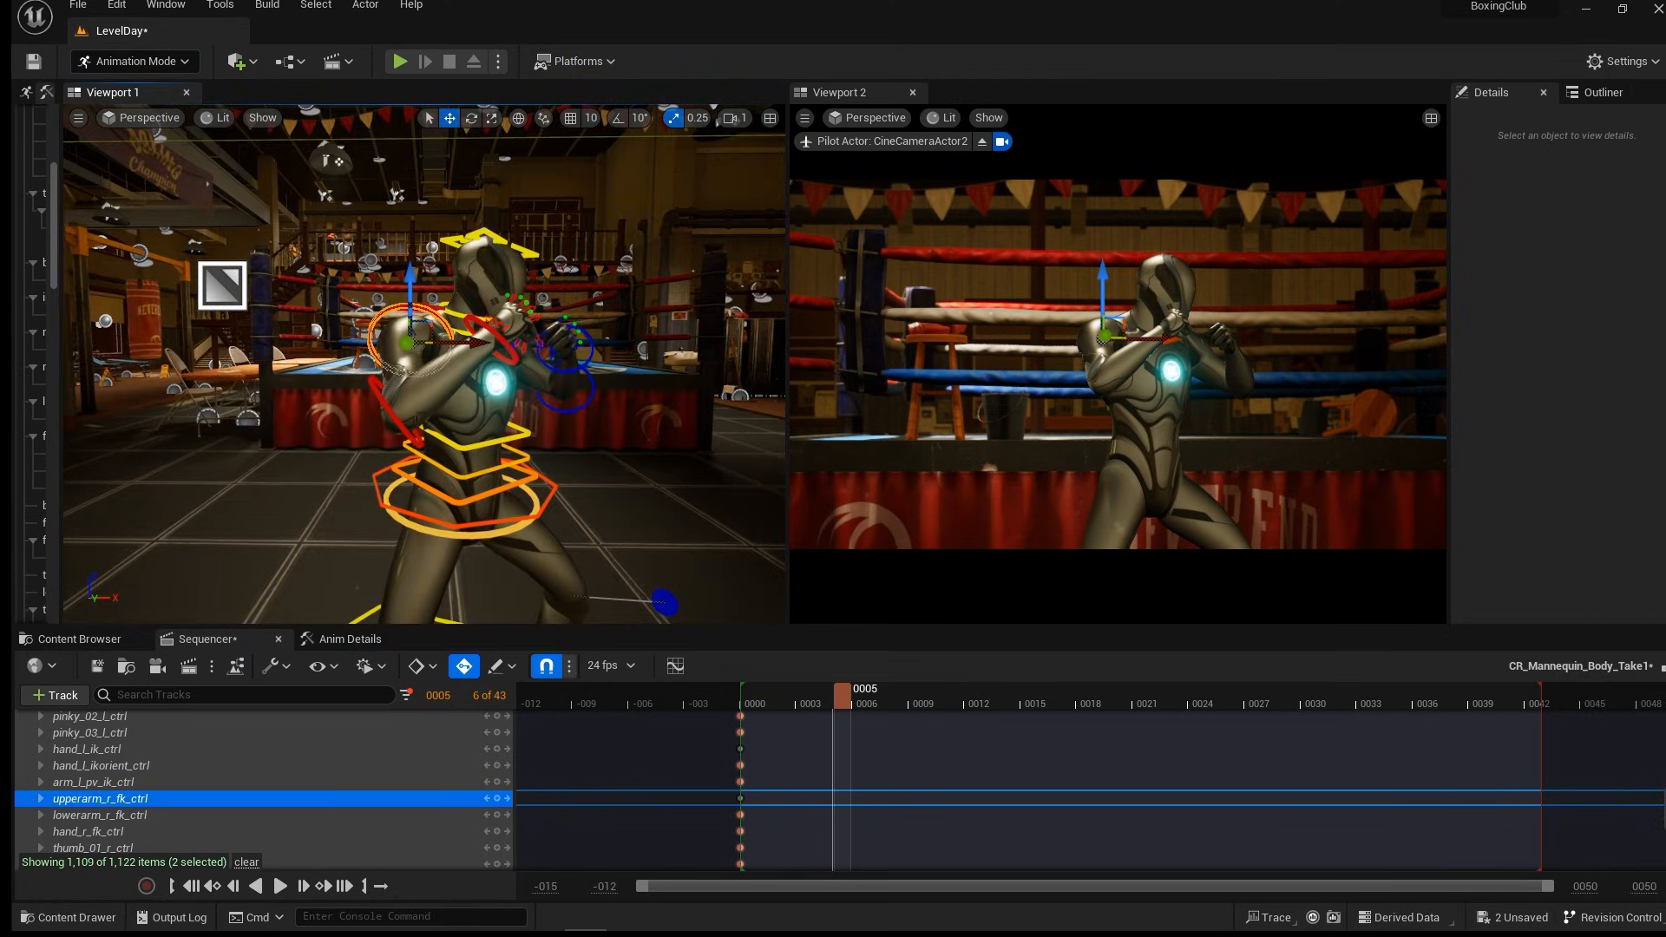
key(e)
mouse_move(407, 282)
mouse_down()
mouse_move(395, 324)
mouse_move(405, 279)
mouse_up()
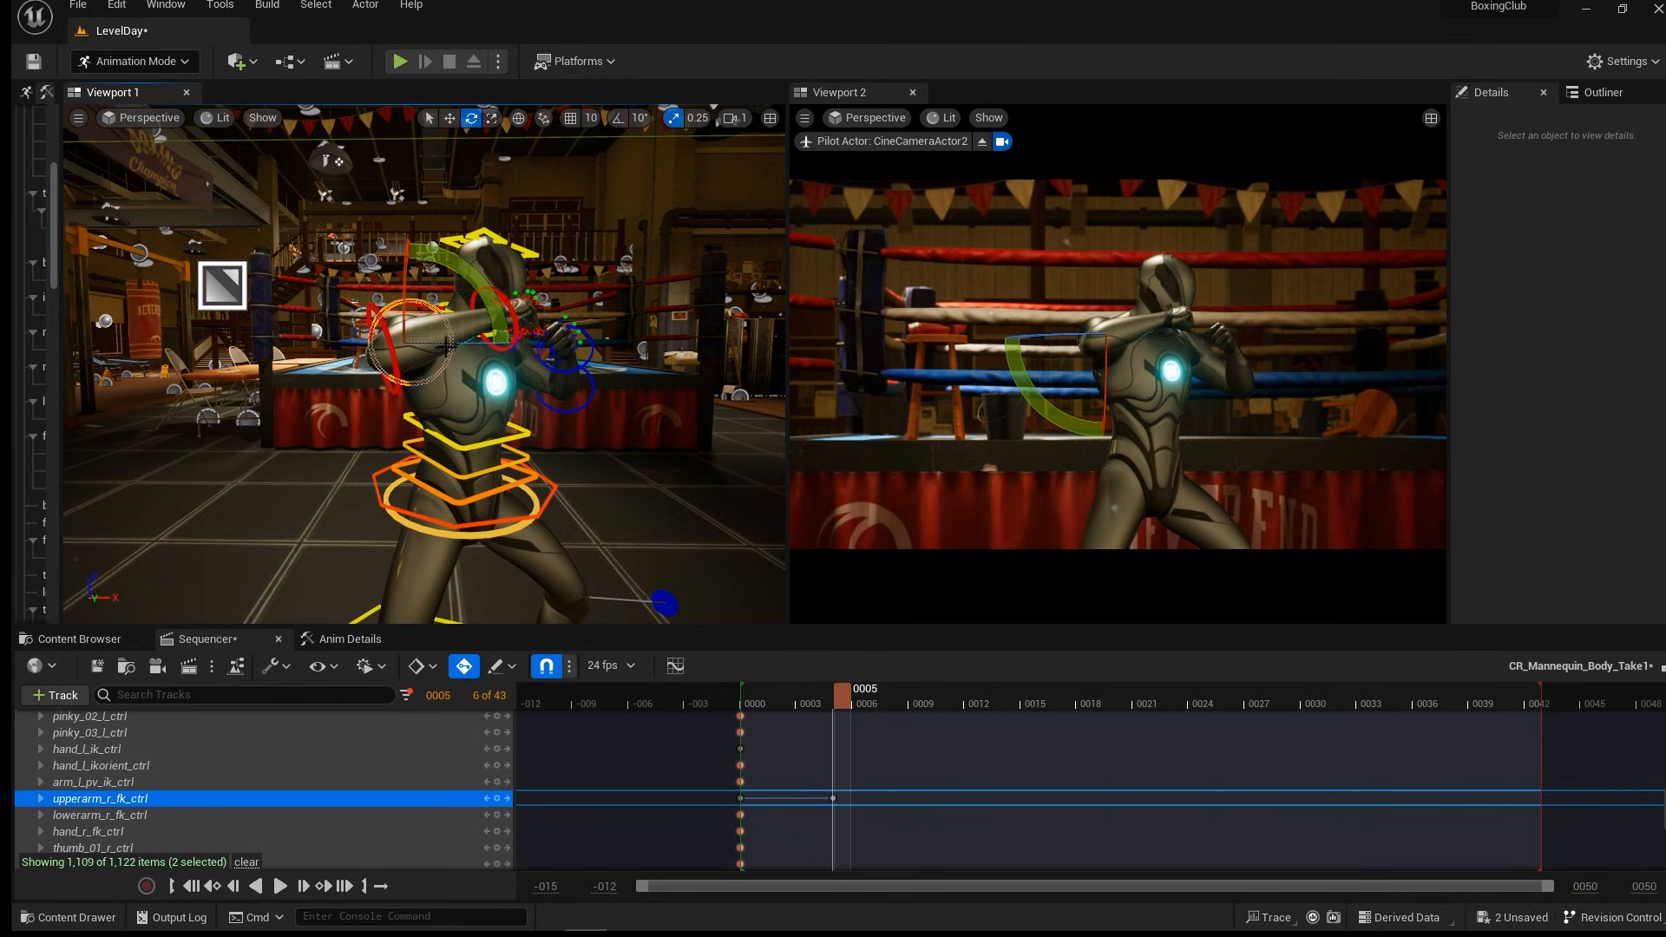
drag(473, 343, 419, 343)
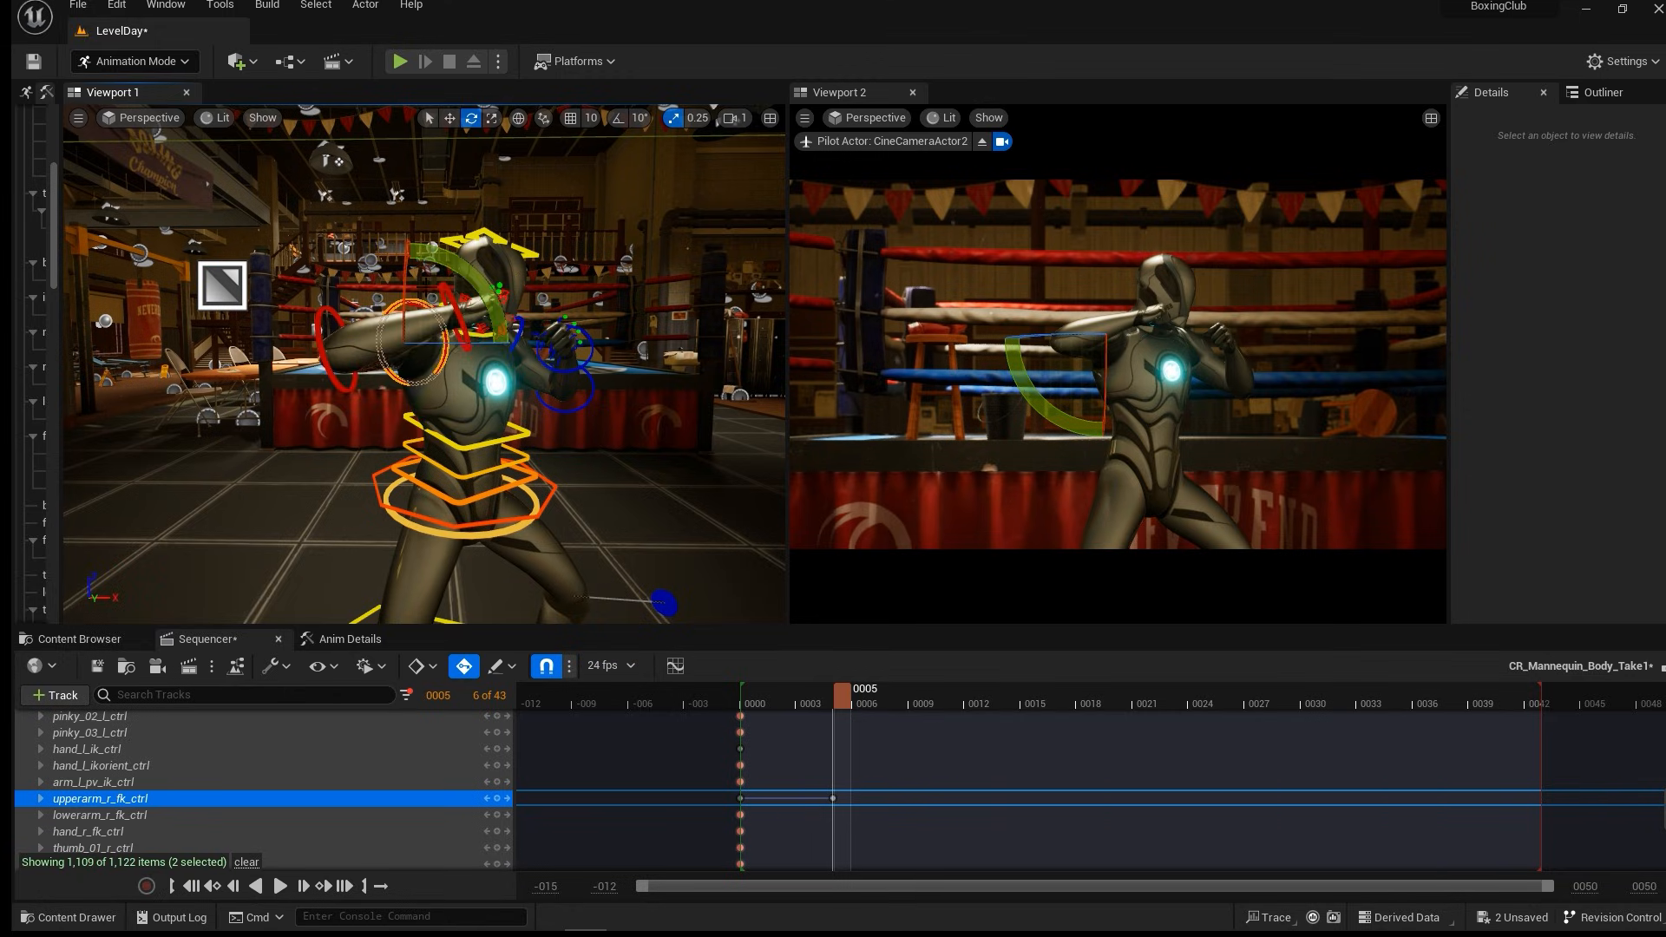
drag(412, 283, 253, 391)
Rotate the right forearm and hand controls lowerarm_r_fk_ctrl and hand_r_fk_ctrl at frame 5.
click(304, 369)
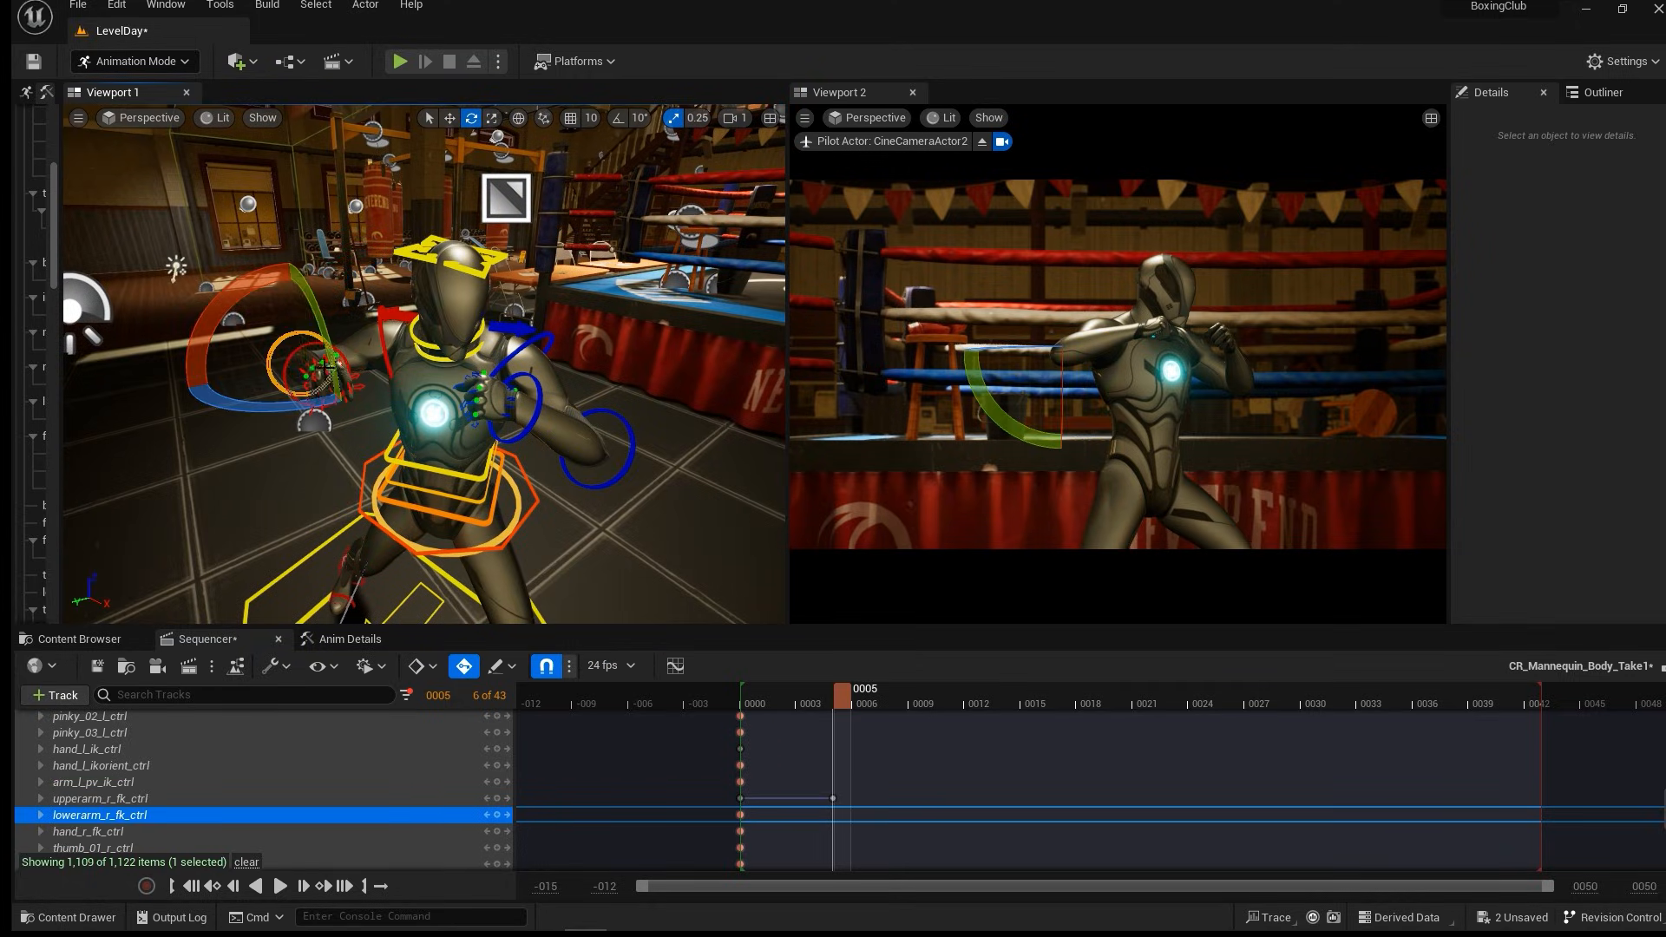
drag(269, 408, 281, 409)
click(262, 426)
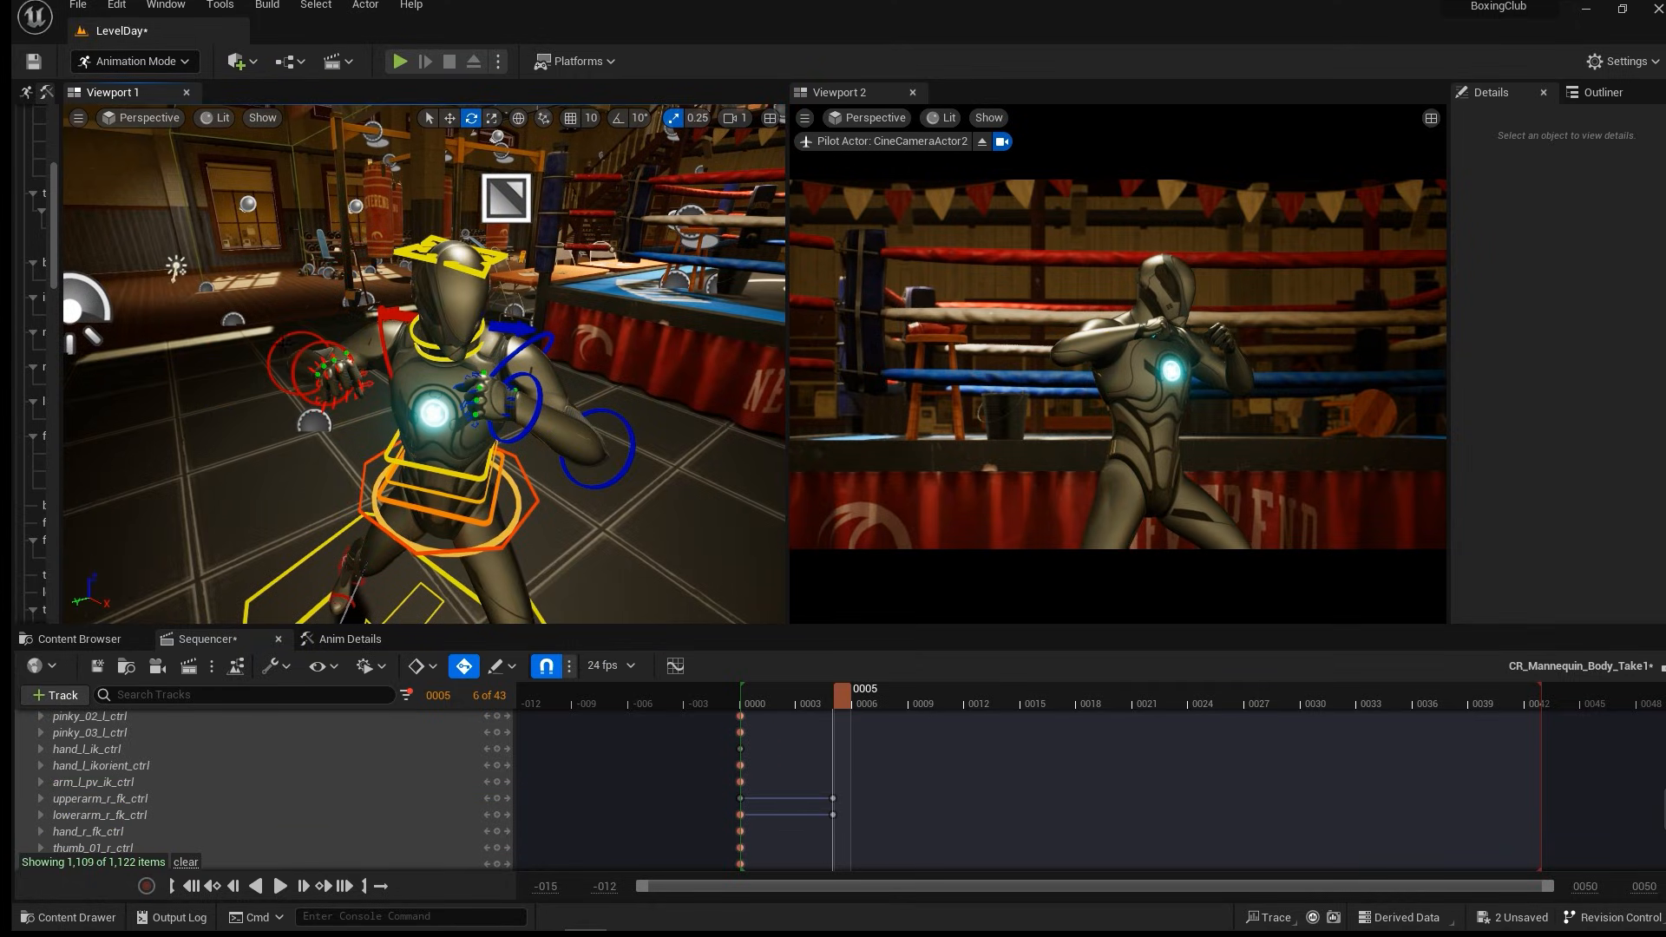
click(303, 350)
drag(247, 319, 229, 349)
alt+drag(523, 424, 664, 360)
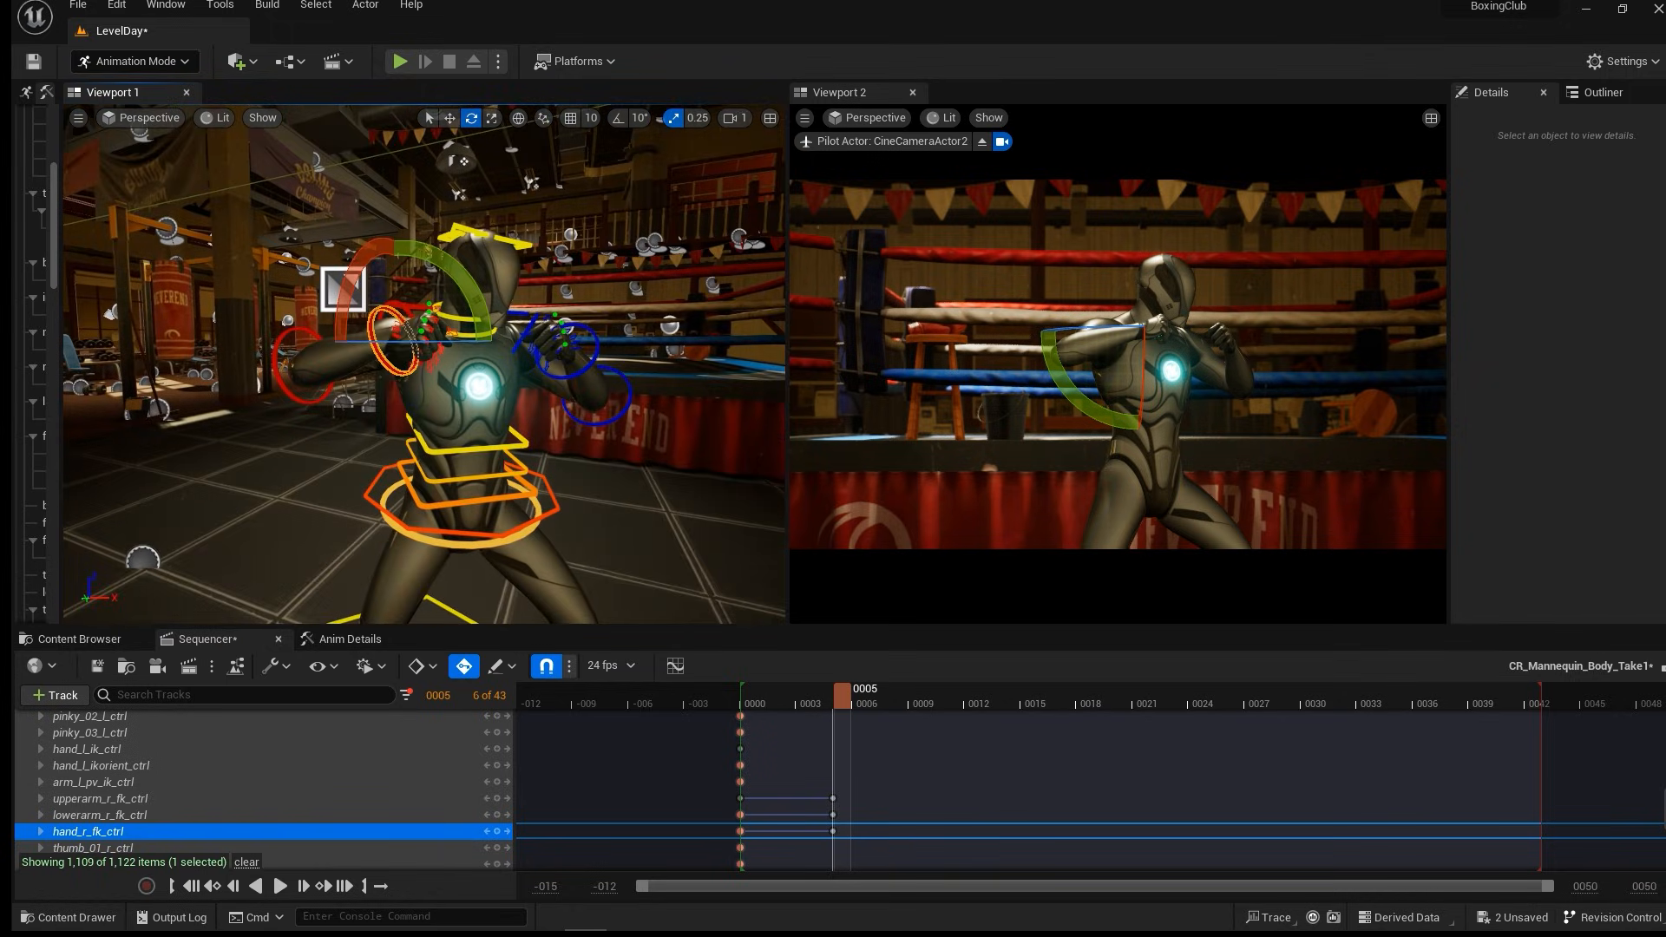
Select the left upper arm control upperarm_l_fk_ctrl and adjust its rotation at frame 5.
click(509, 359)
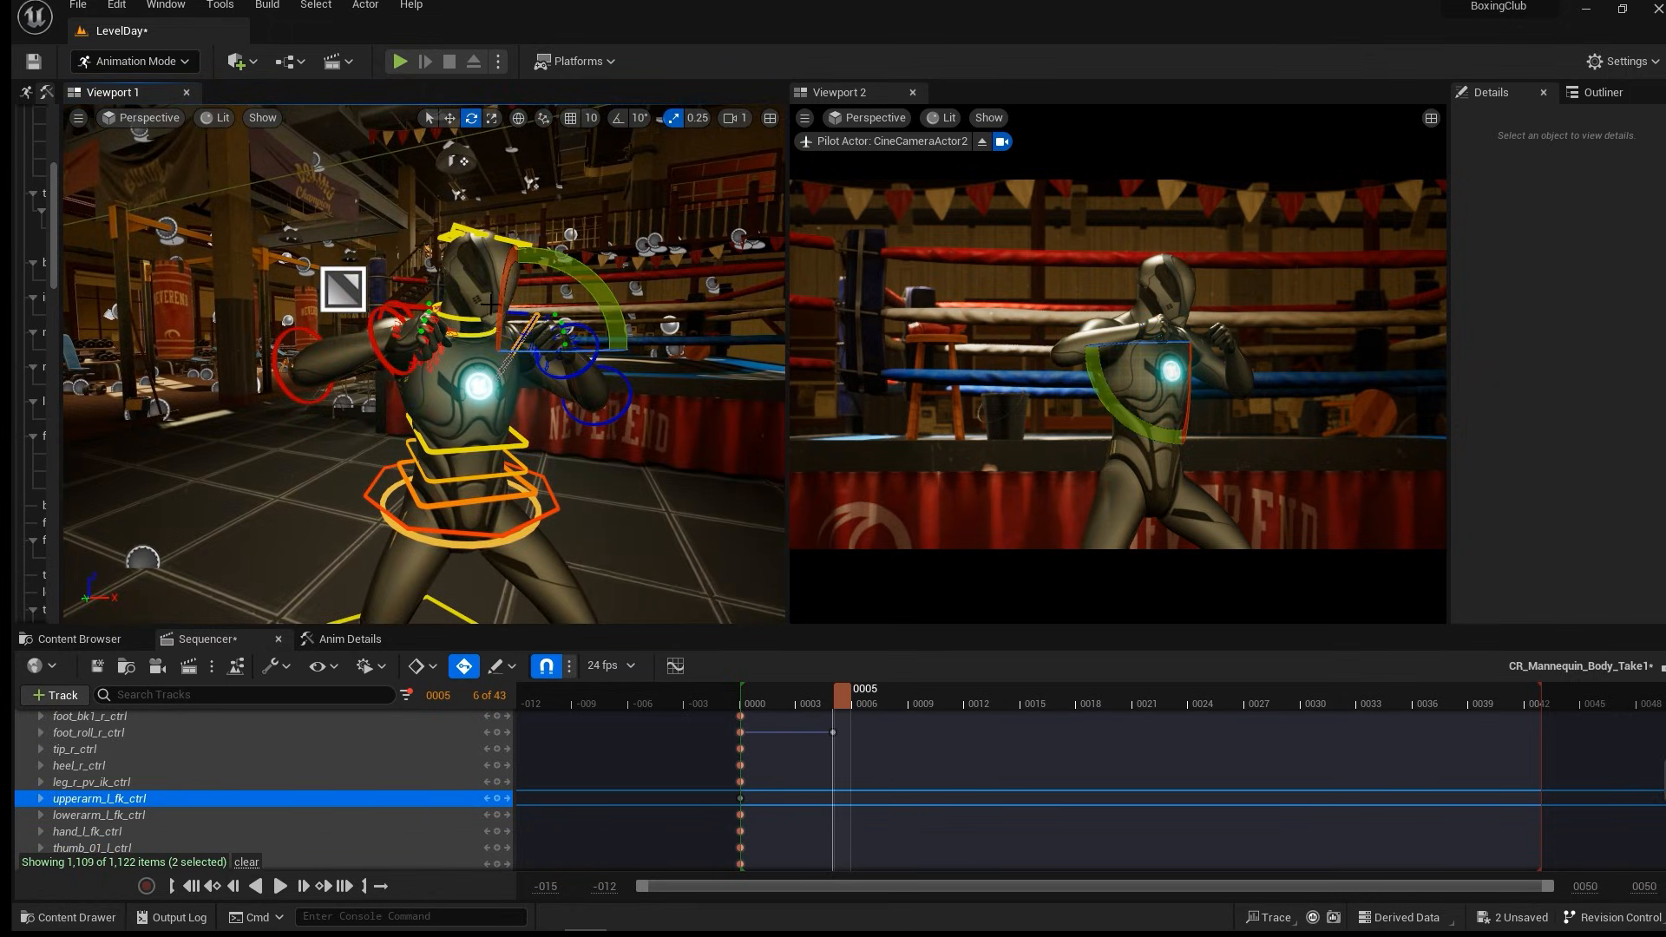
mouse_move(491, 304)
alt+right_down()
mouse_move(408, 300)
mouse_move(469, 300)
alt+right_up()
drag(493, 282, 430, 293)
alt+right_drag(430, 294, 378, 293)
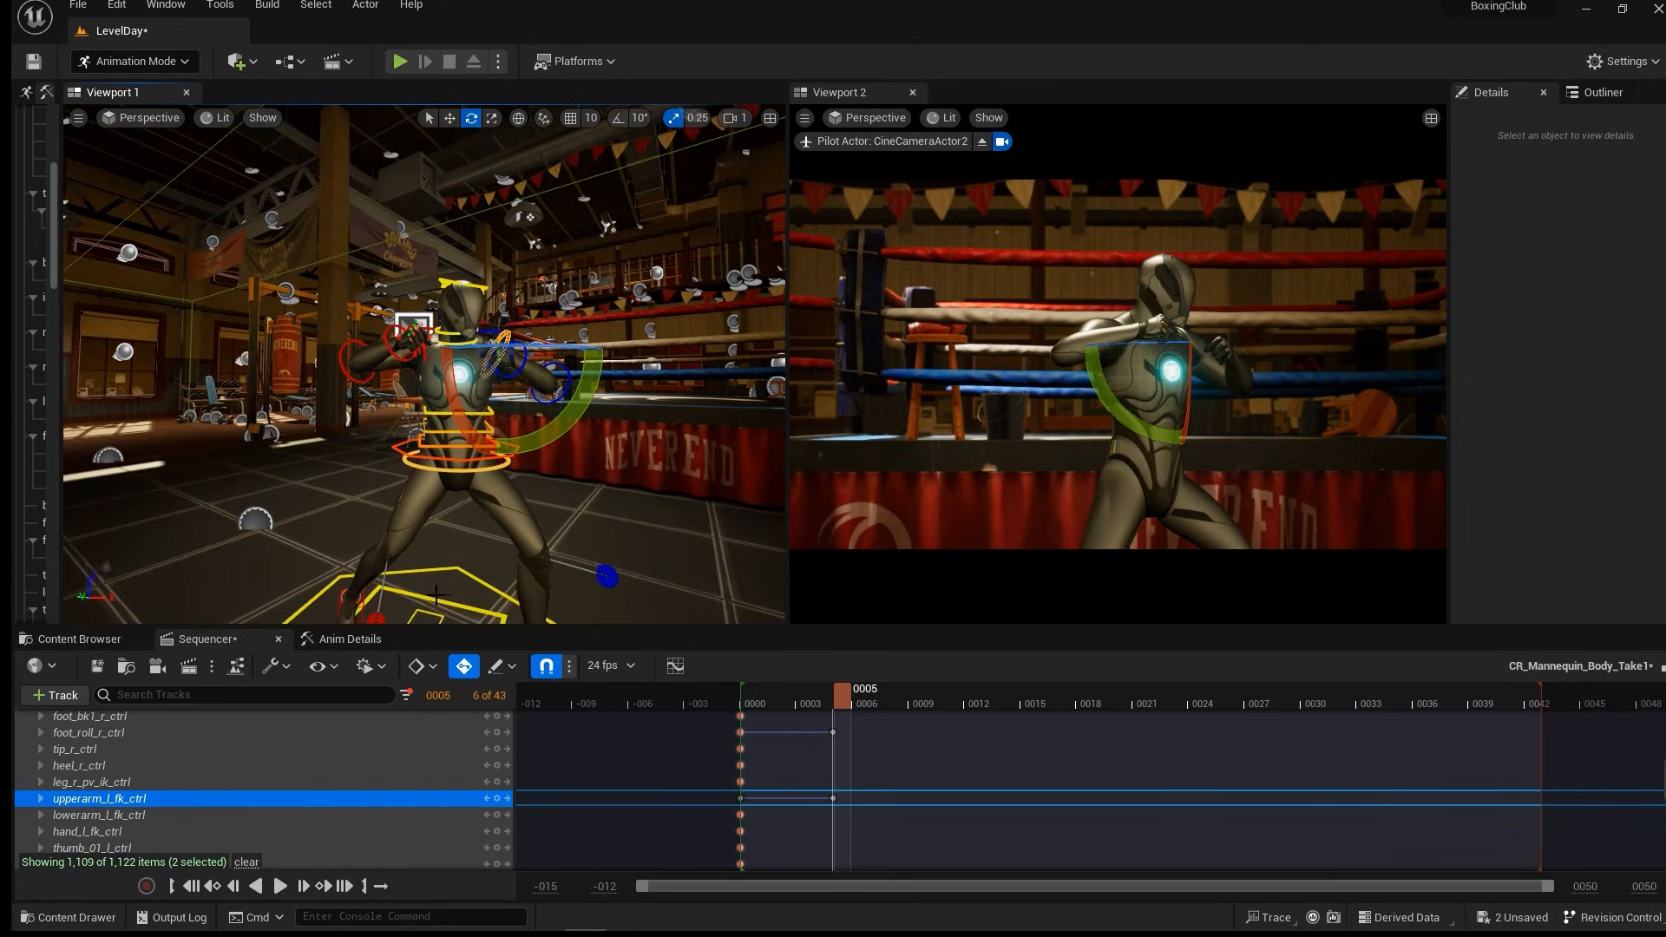
Select the right knee pole vector control leg_r_pv_ik_ctrl and reposition it at frame 5.
click(371, 566)
key(w)
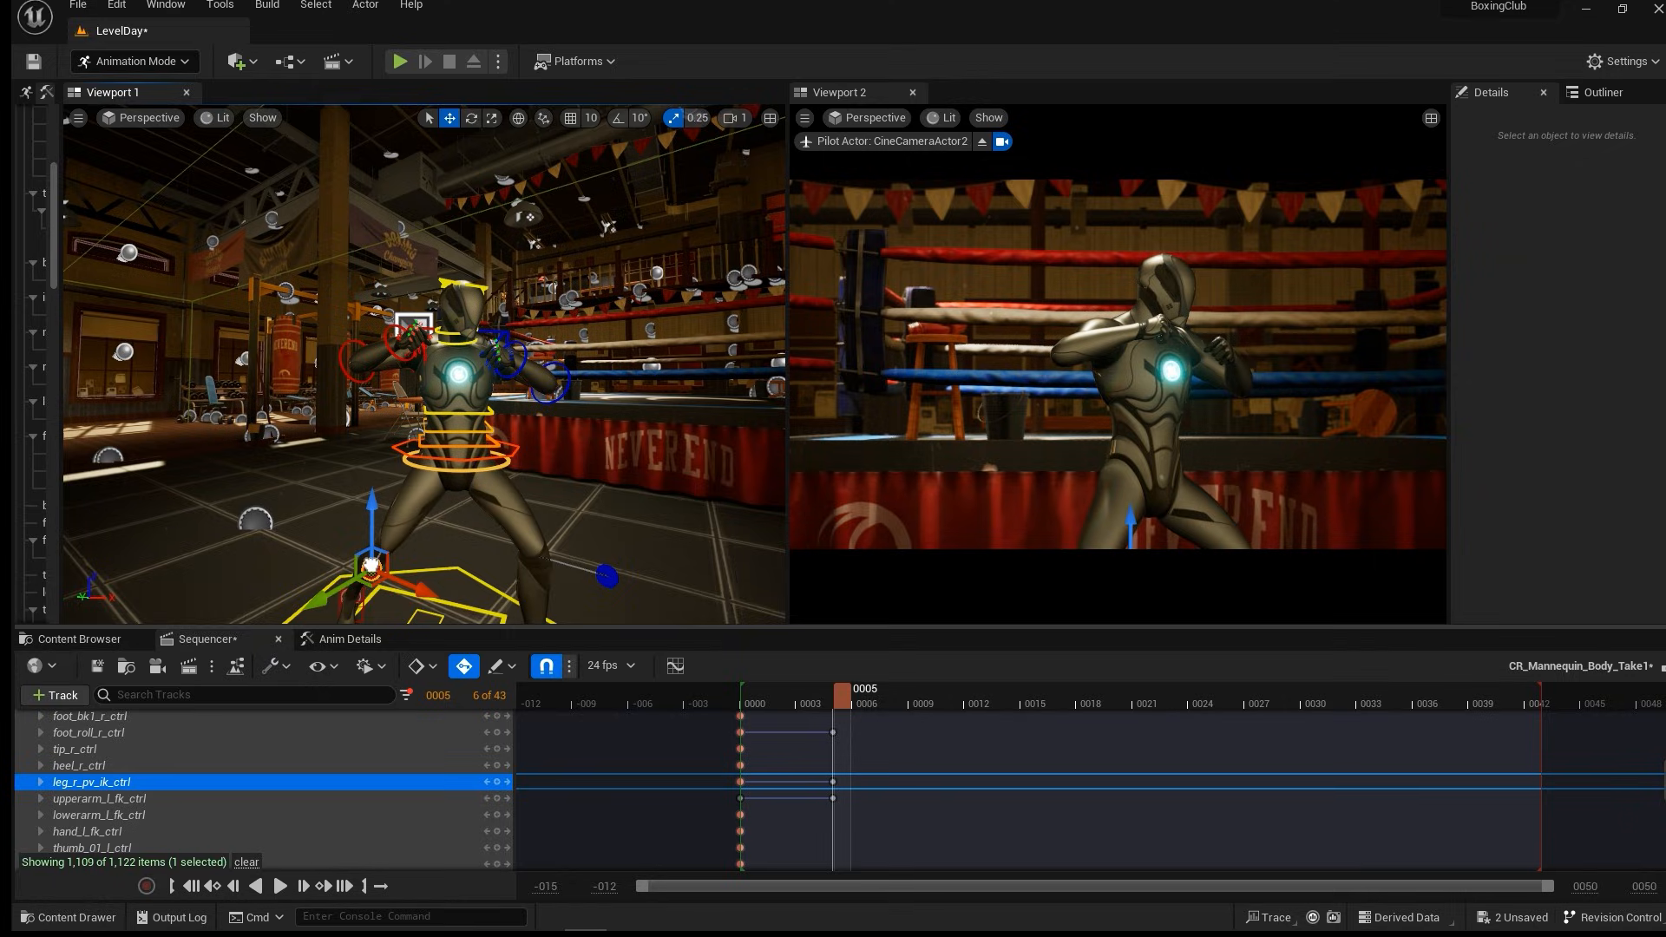
mouse_move(486, 524)
alt+mouse_down()
mouse_move(566, 495)
mouse_move(447, 496)
mouse_move(465, 499)
alt+mouse_up()
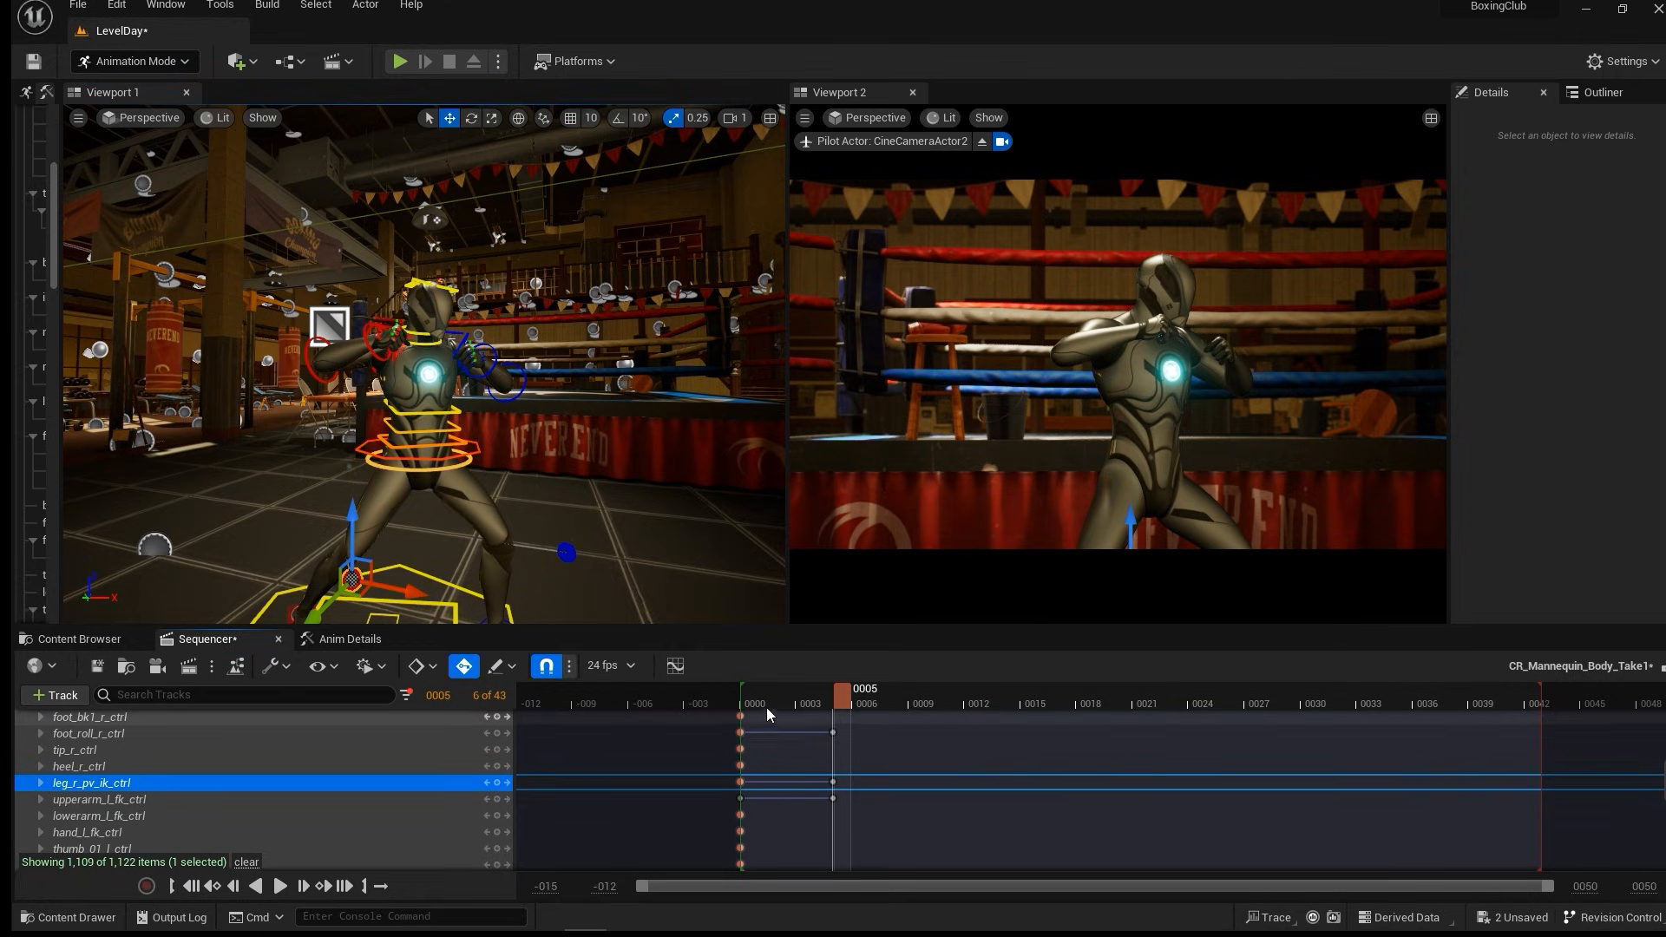
Scrub the timeline between frames 0 and 5 to review the movement between the two poses.
click(747, 699)
drag(746, 699, 841, 710)
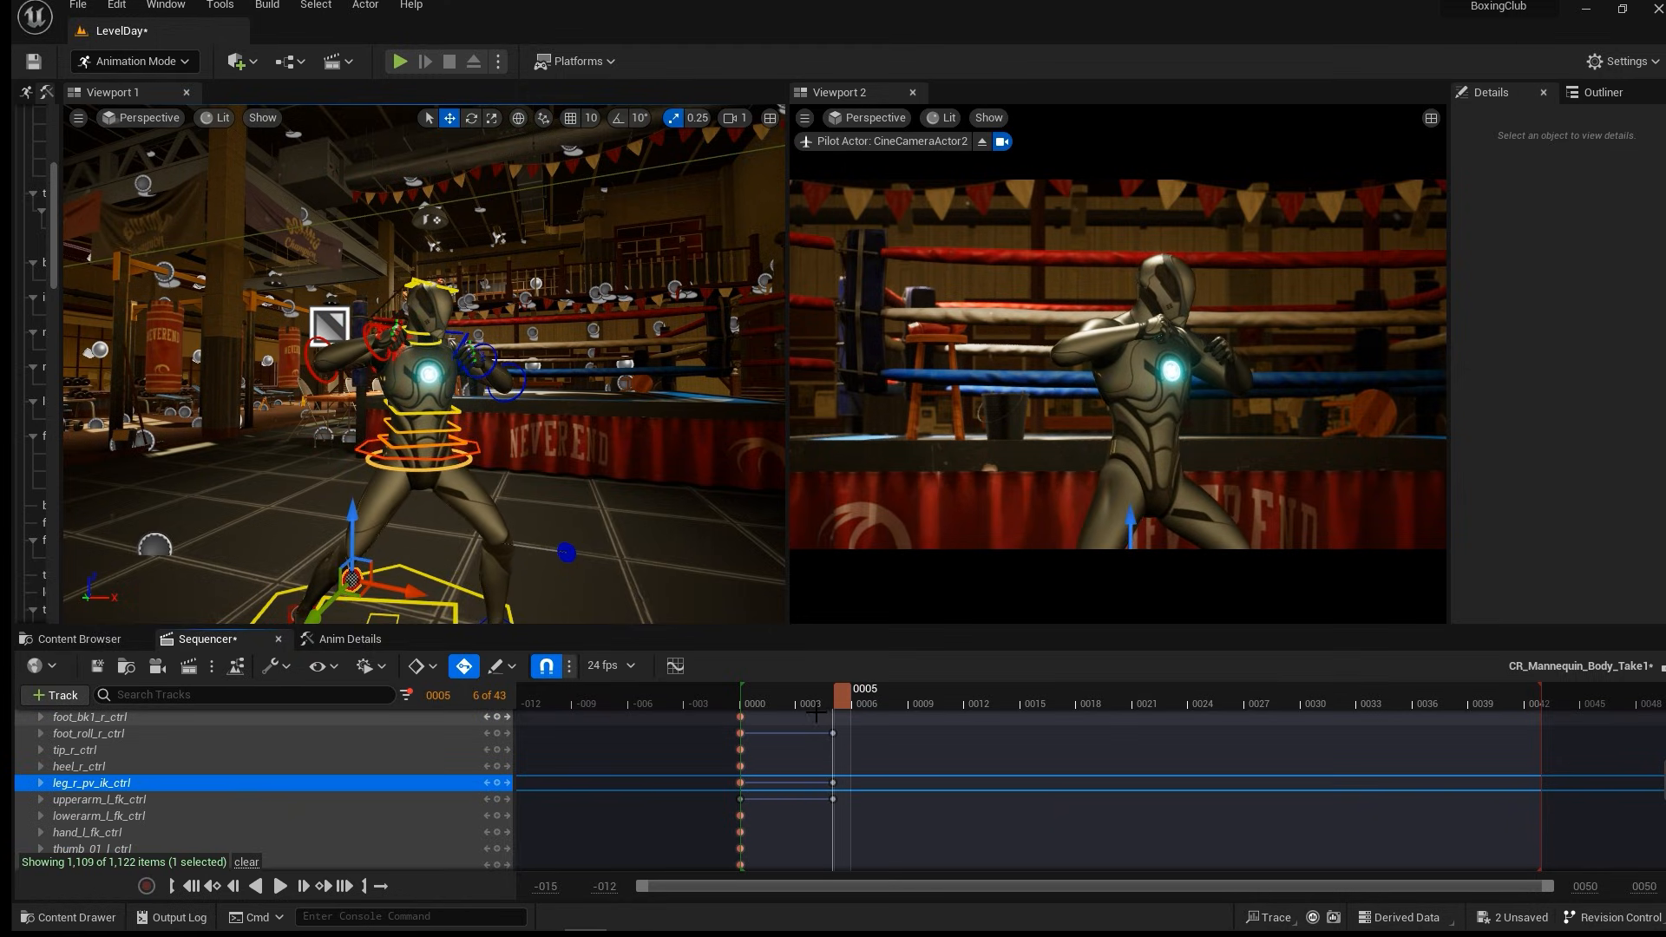
drag(750, 692, 840, 698)
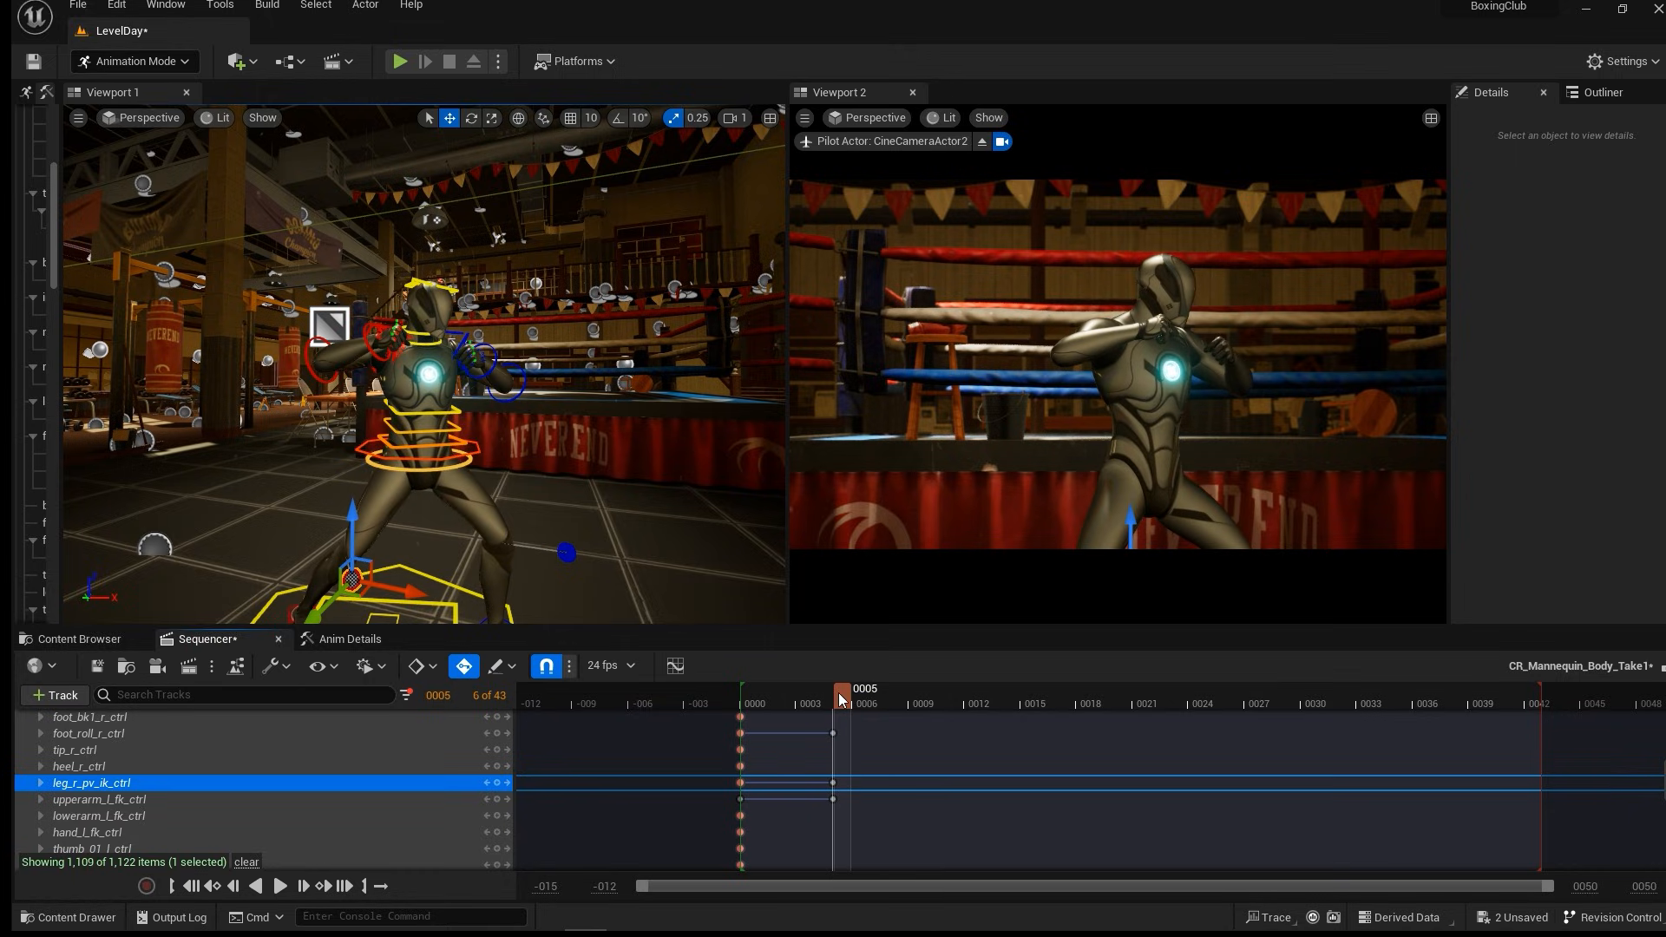
Add a key for all controls of the CR_Mannequin_Body rig at frame 5.
scroll(416, 793, down, 10)
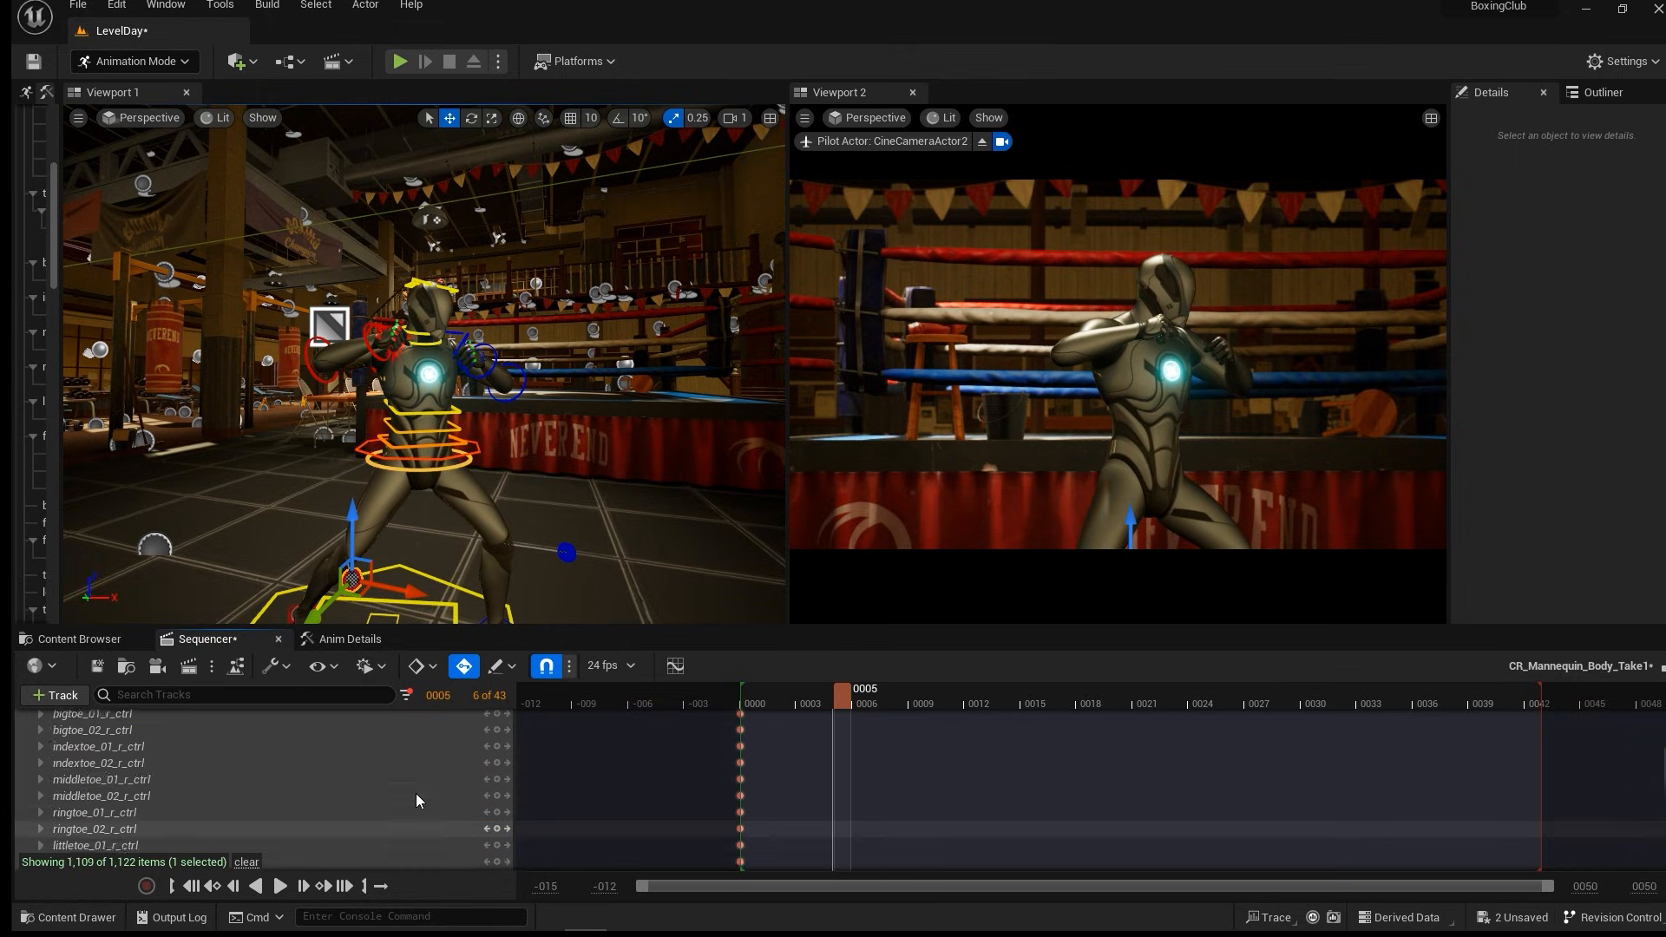
scroll(410, 794, up, 15)
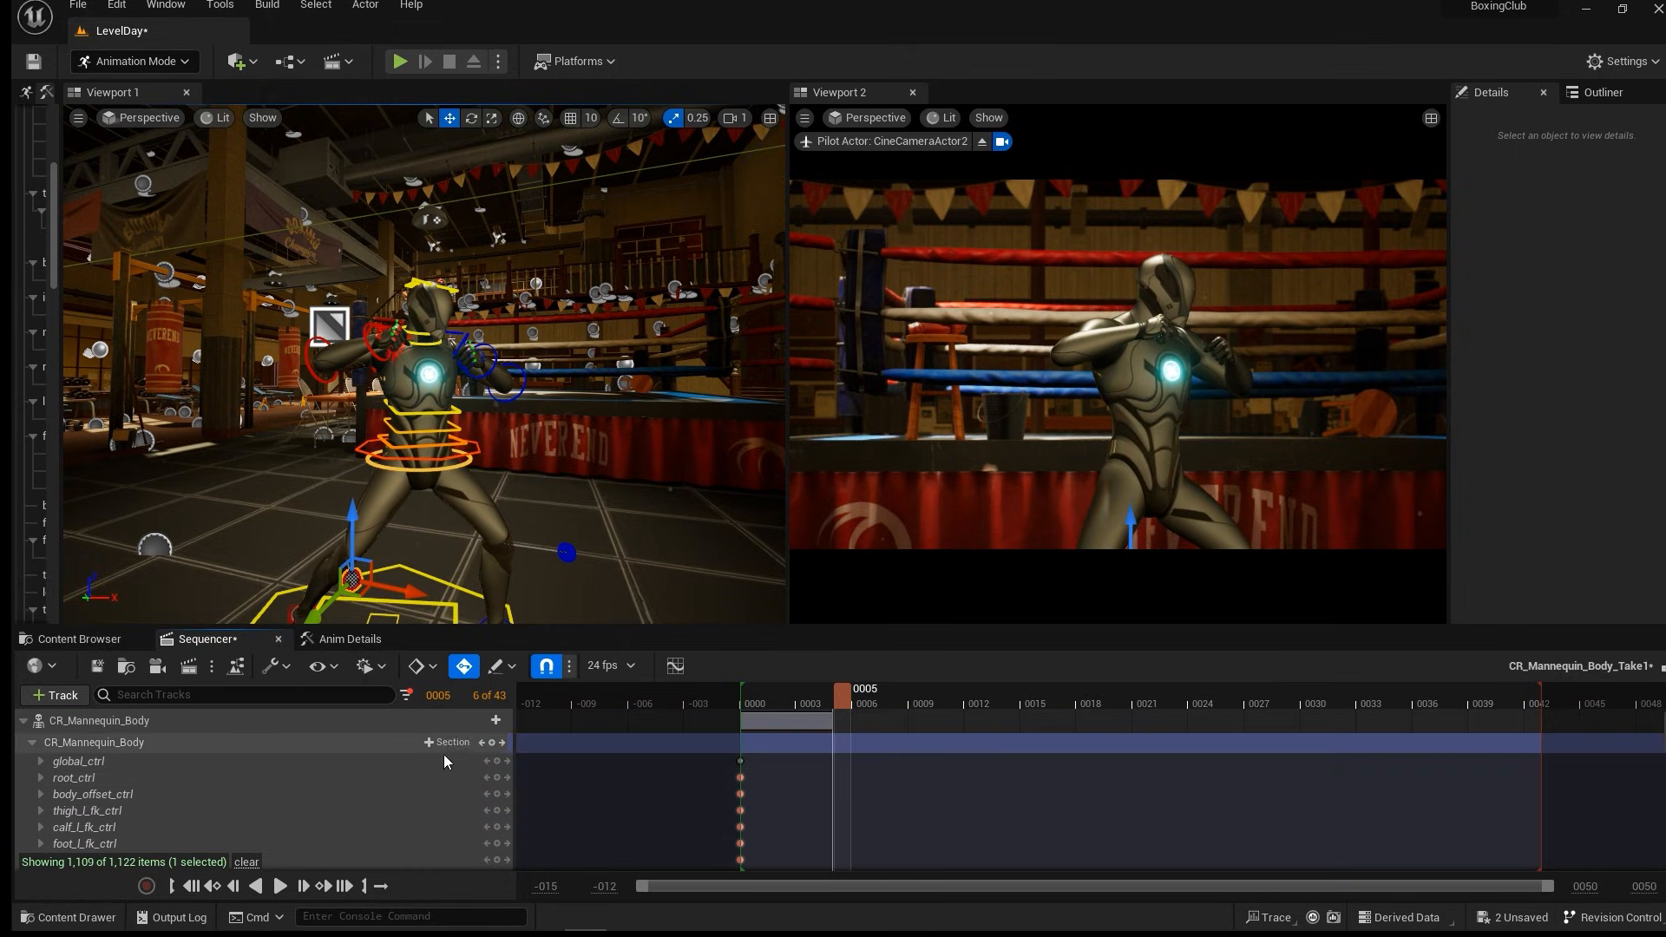
click(491, 744)
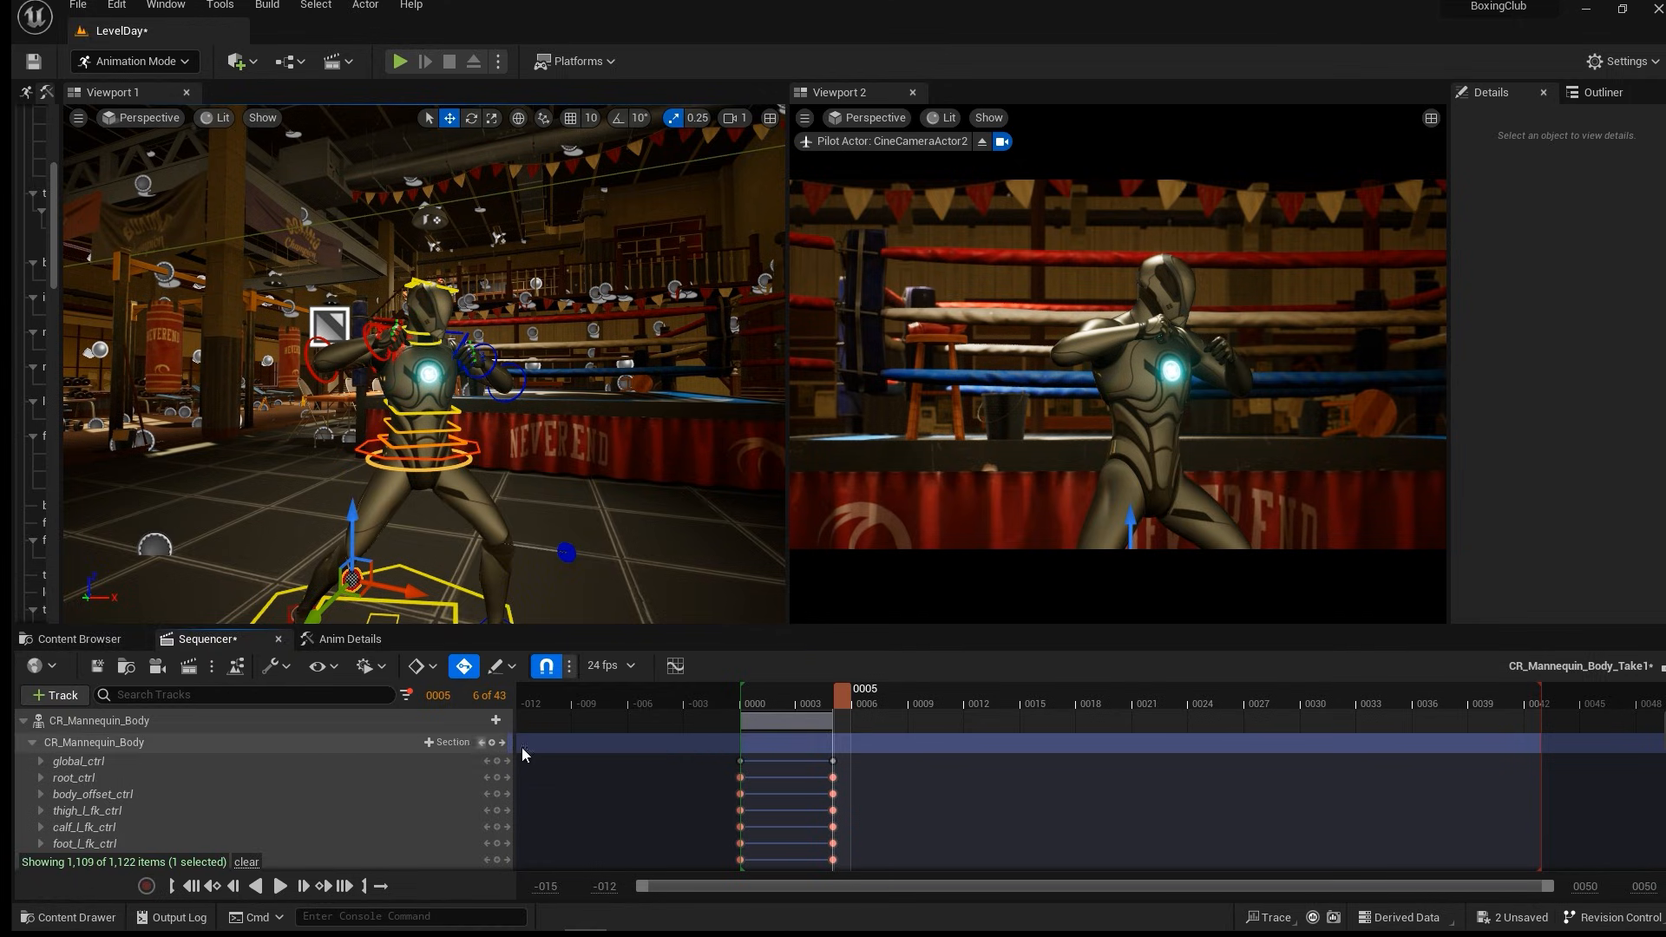
At frame 10, select body_ctrl and rotate it to turn the mannequin's body into the punch.
drag(845, 691, 934, 690)
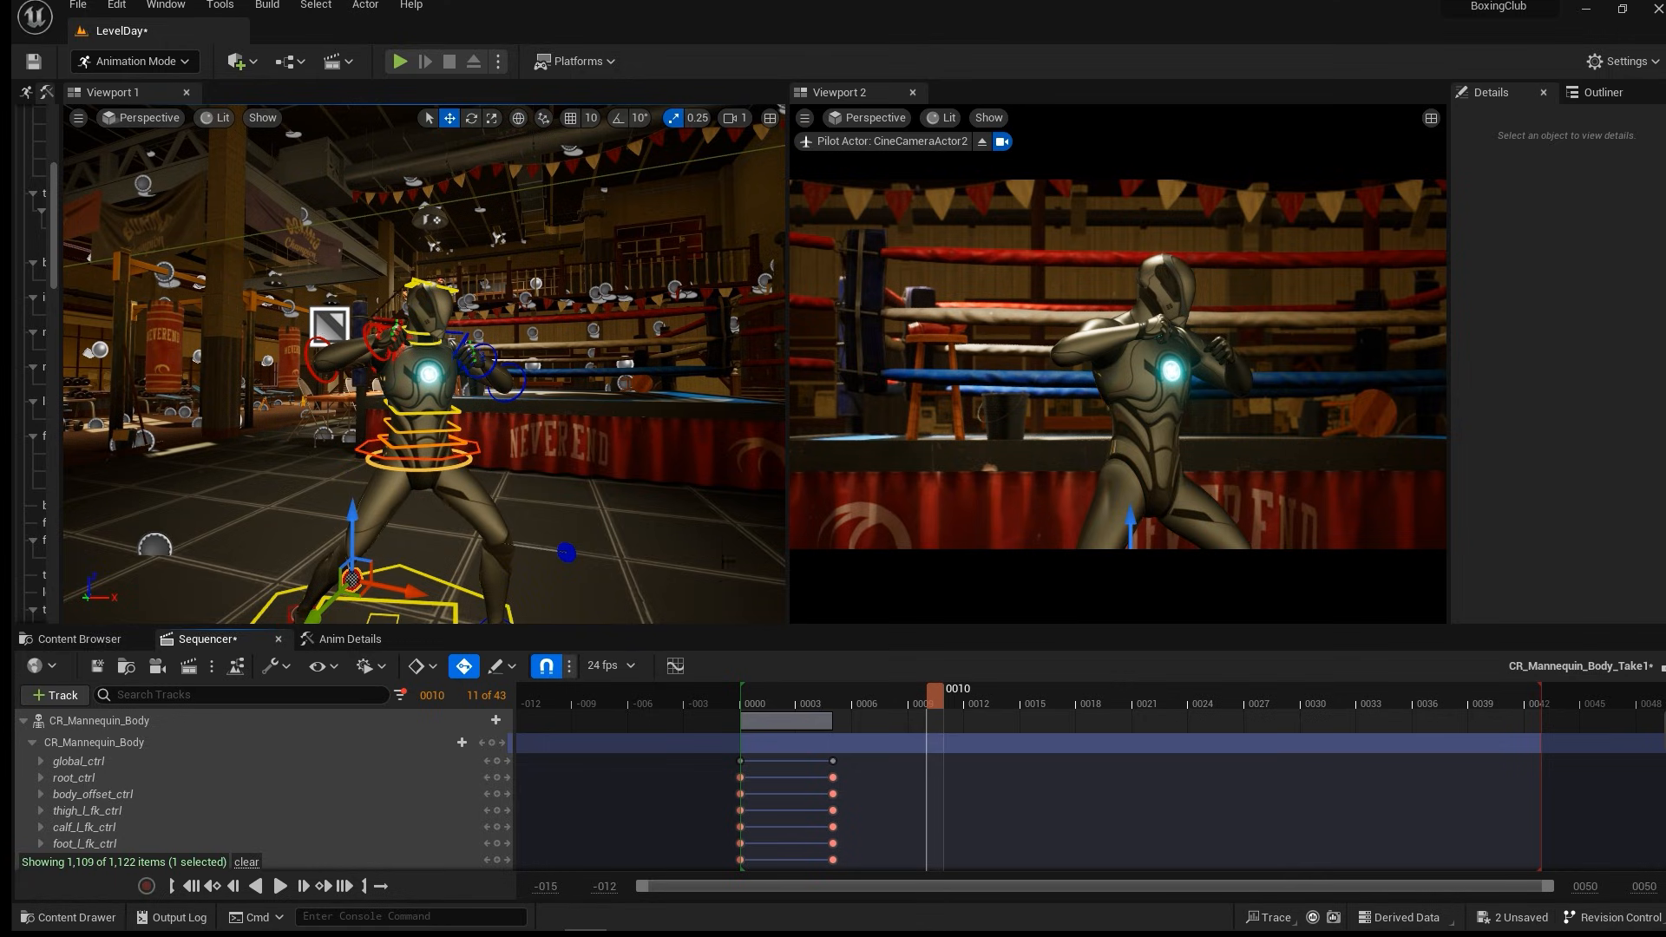
click(488, 453)
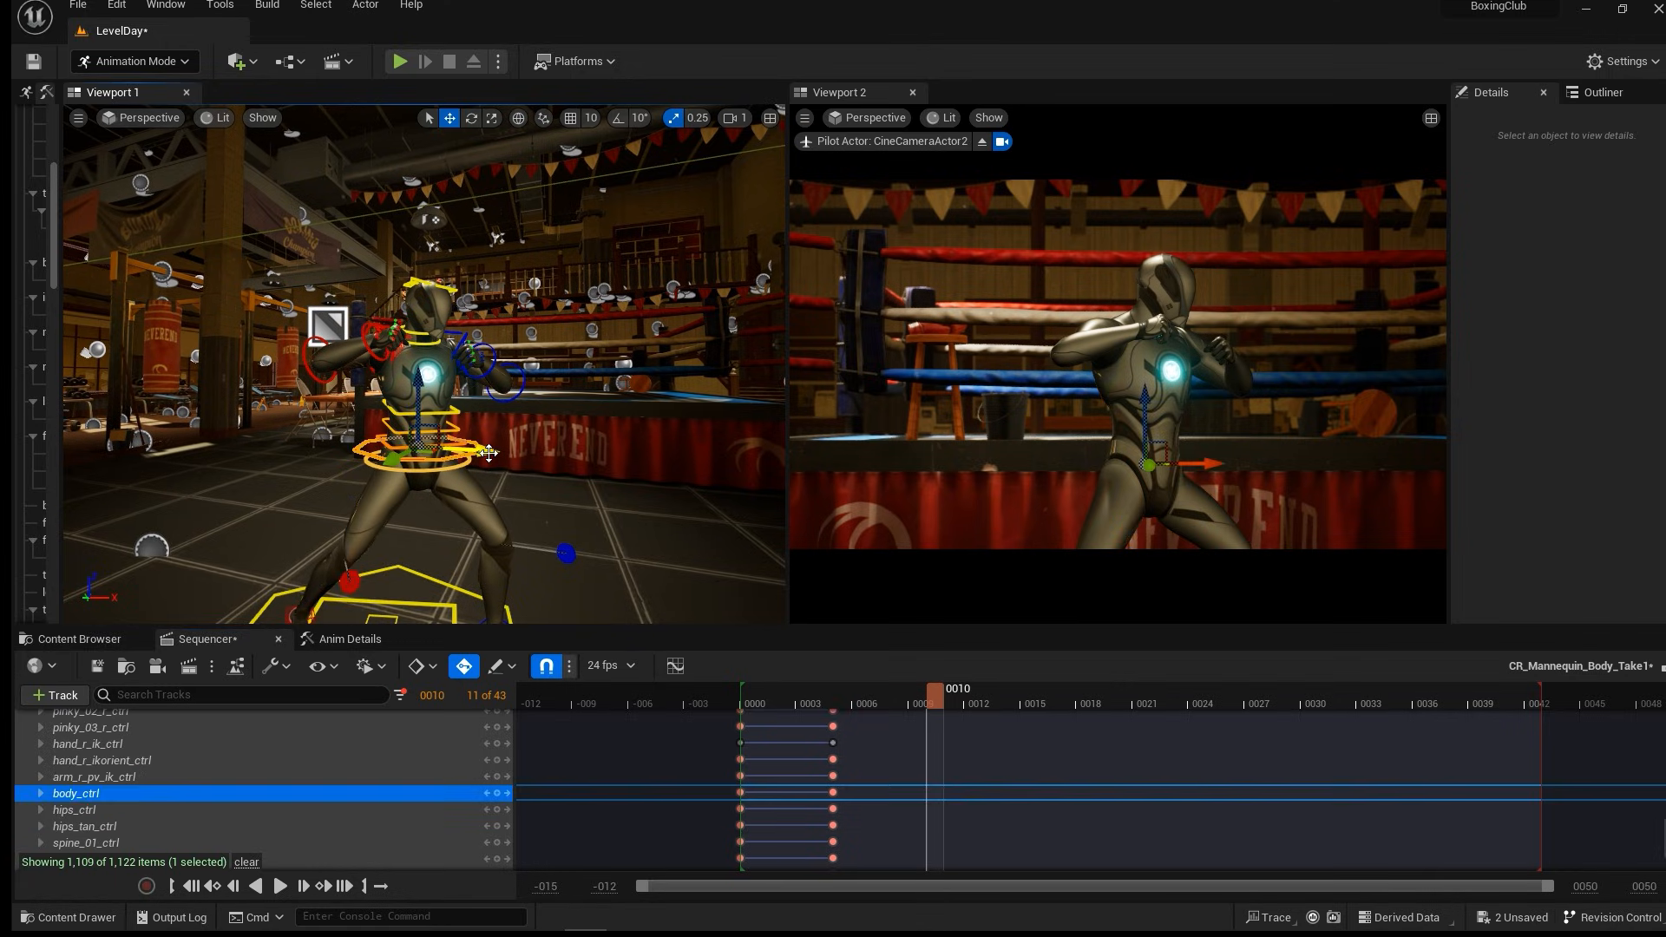
alt+drag(545, 492, 600, 486)
key(e)
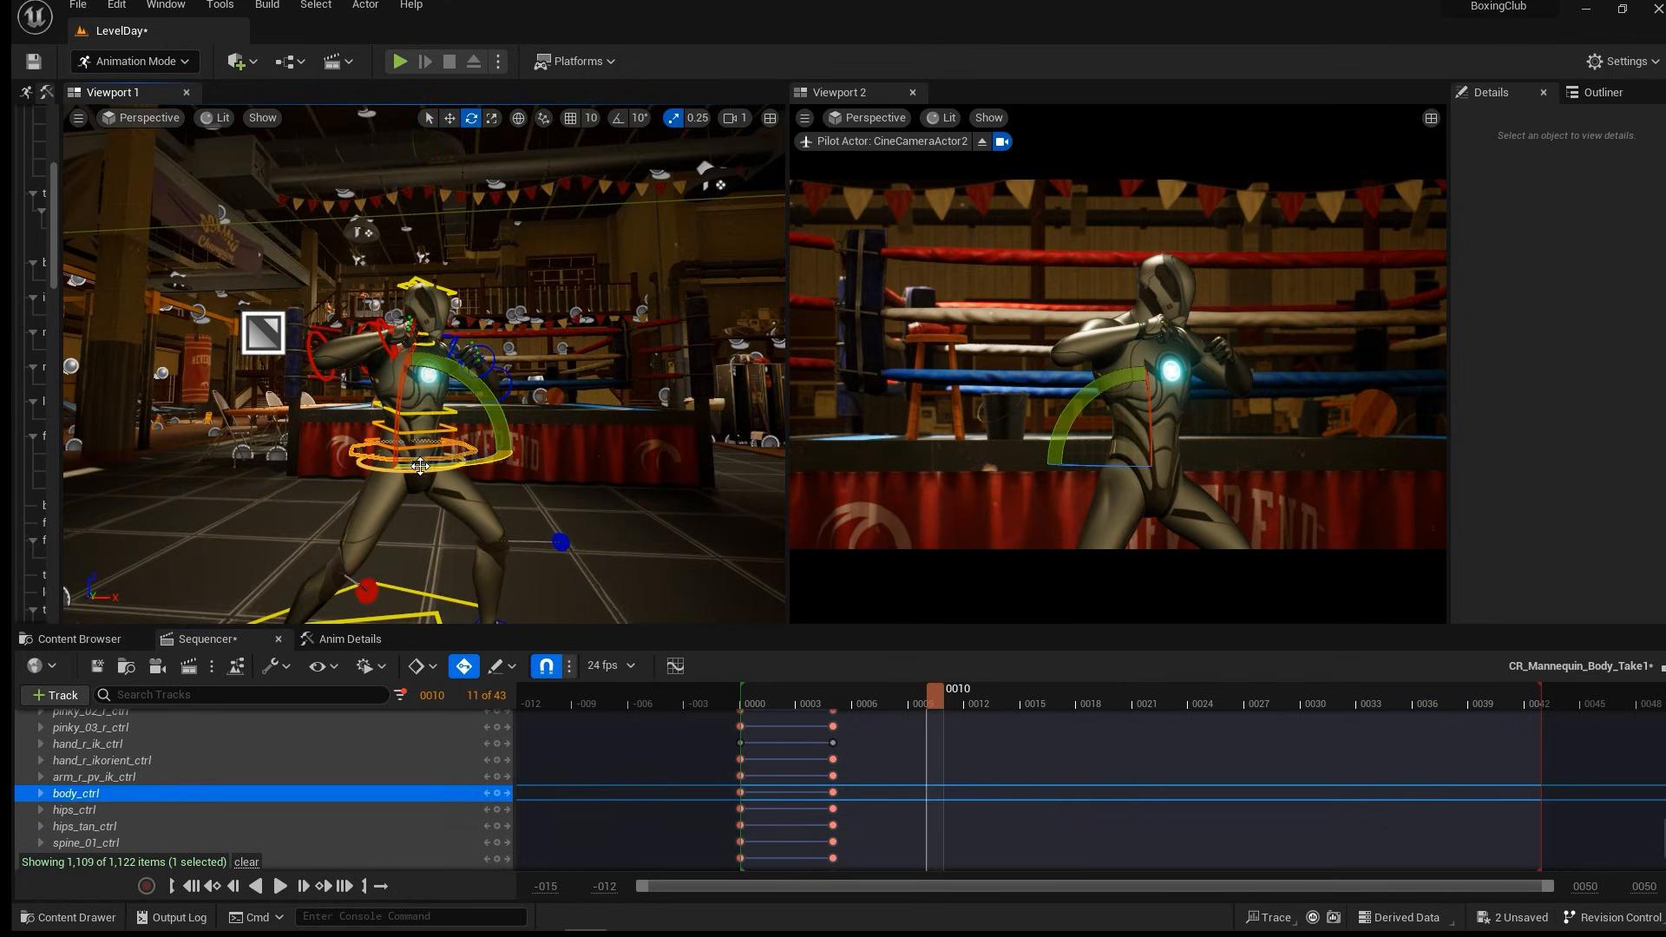
drag(421, 469, 282, 470)
drag(473, 473, 586, 440)
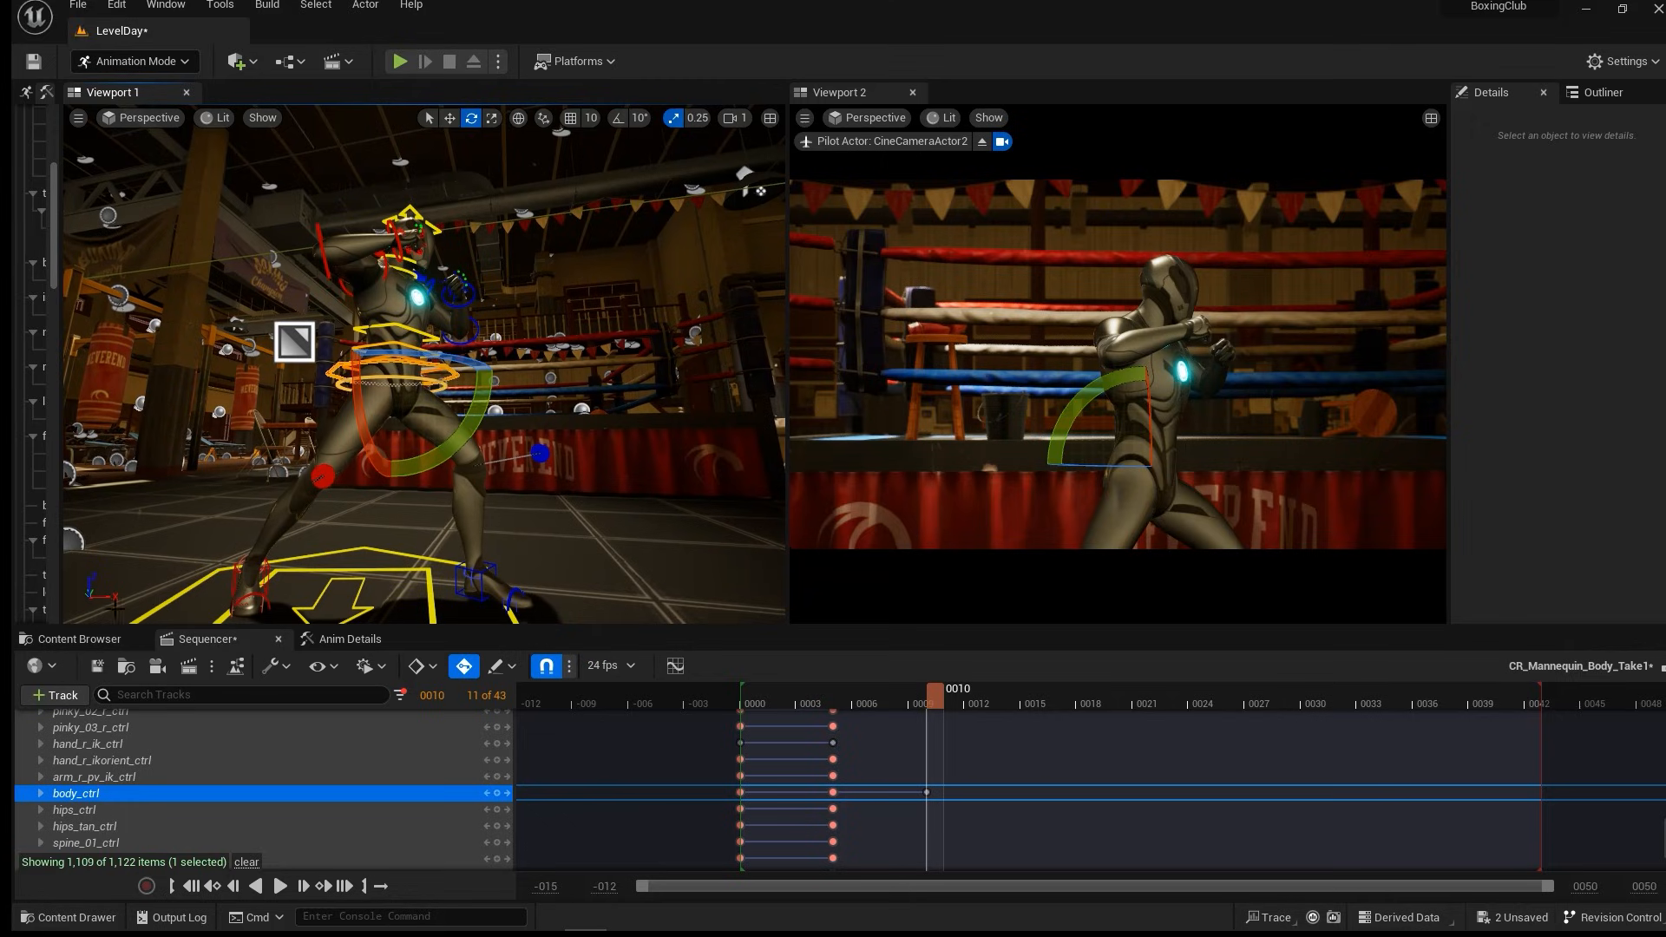
Select the right foot control foot_r_ik_ctrl and adjust its rotation at frame 10, then clear the selection.
click(237, 580)
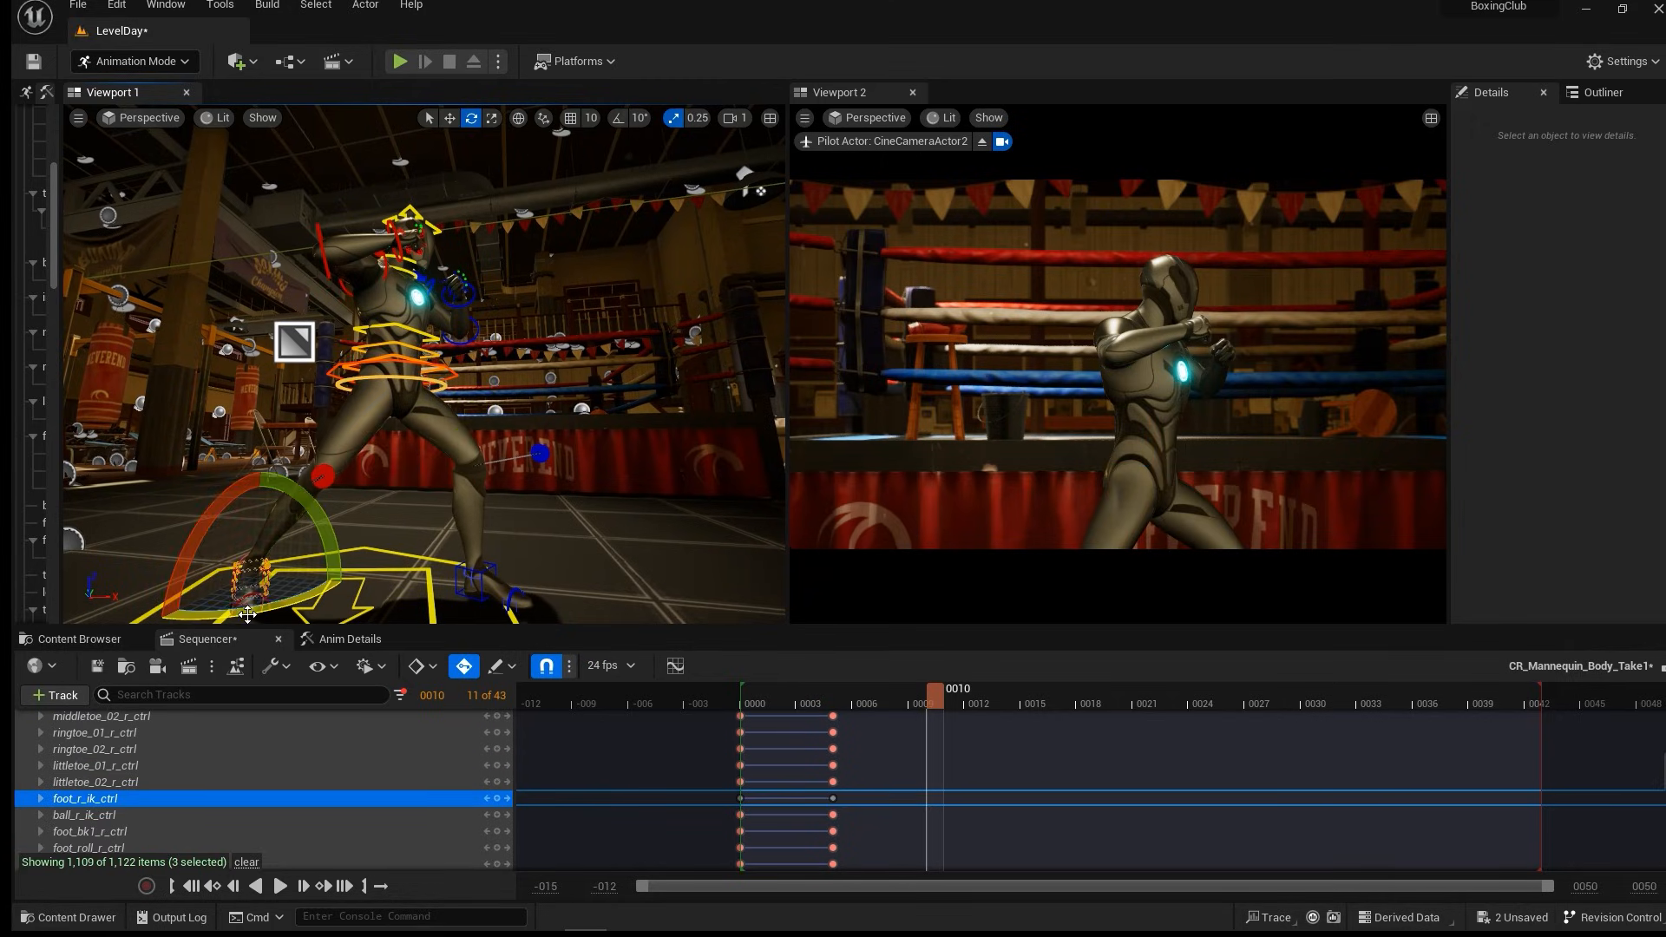
drag(252, 616, 199, 599)
key(w)
alt+drag(260, 521, 508, 520)
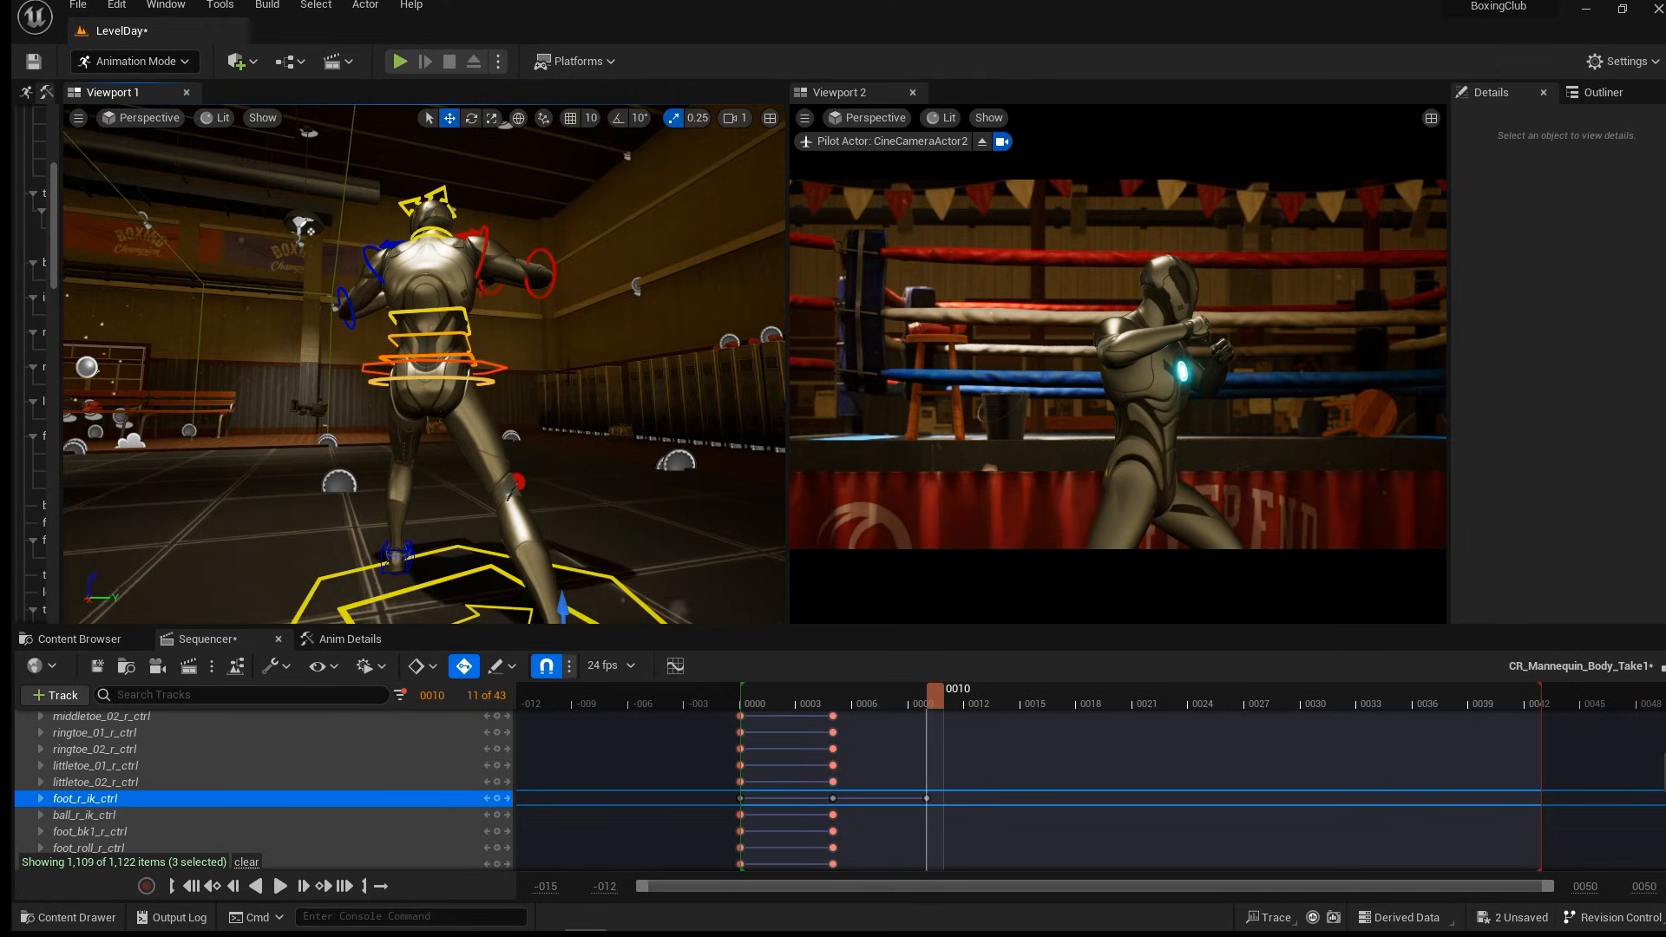
click(496, 363)
alt+drag(497, 363, 287, 412)
click(523, 433)
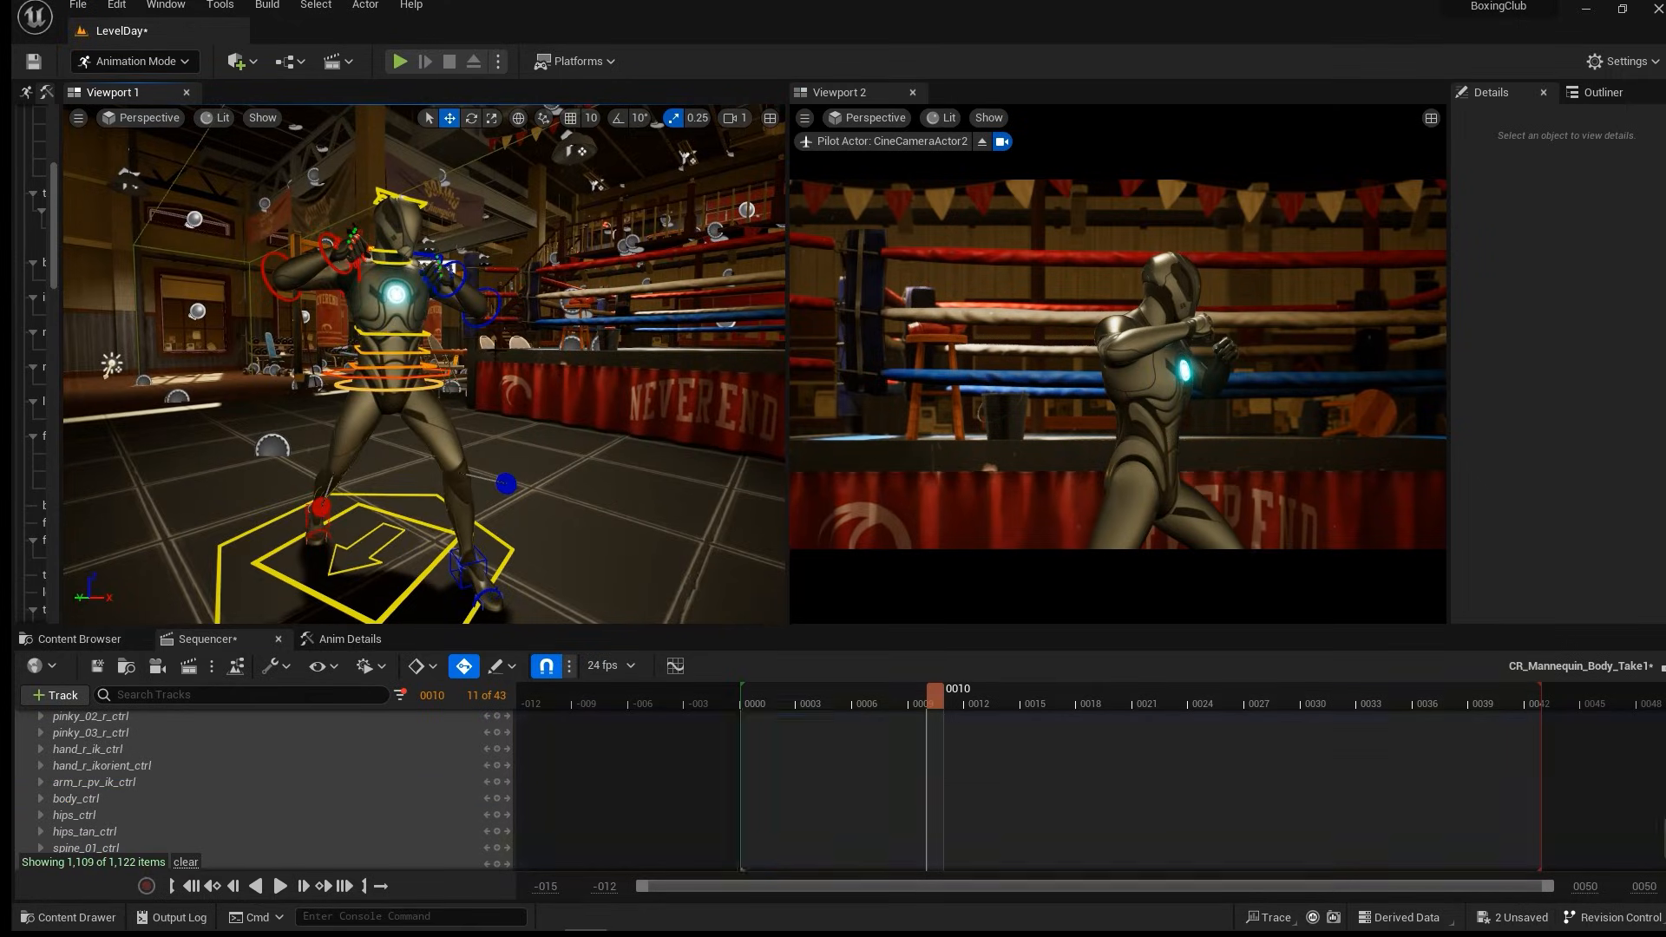
Rotate spine_01_ctrl, spine_02_ctrl and spine_03_ctrl at frame 10 to twist the torso into the punch.
alt+drag(386, 351, 421, 390)
click(378, 371)
key(e)
drag(439, 304, 493, 357)
click(452, 375)
click(422, 356)
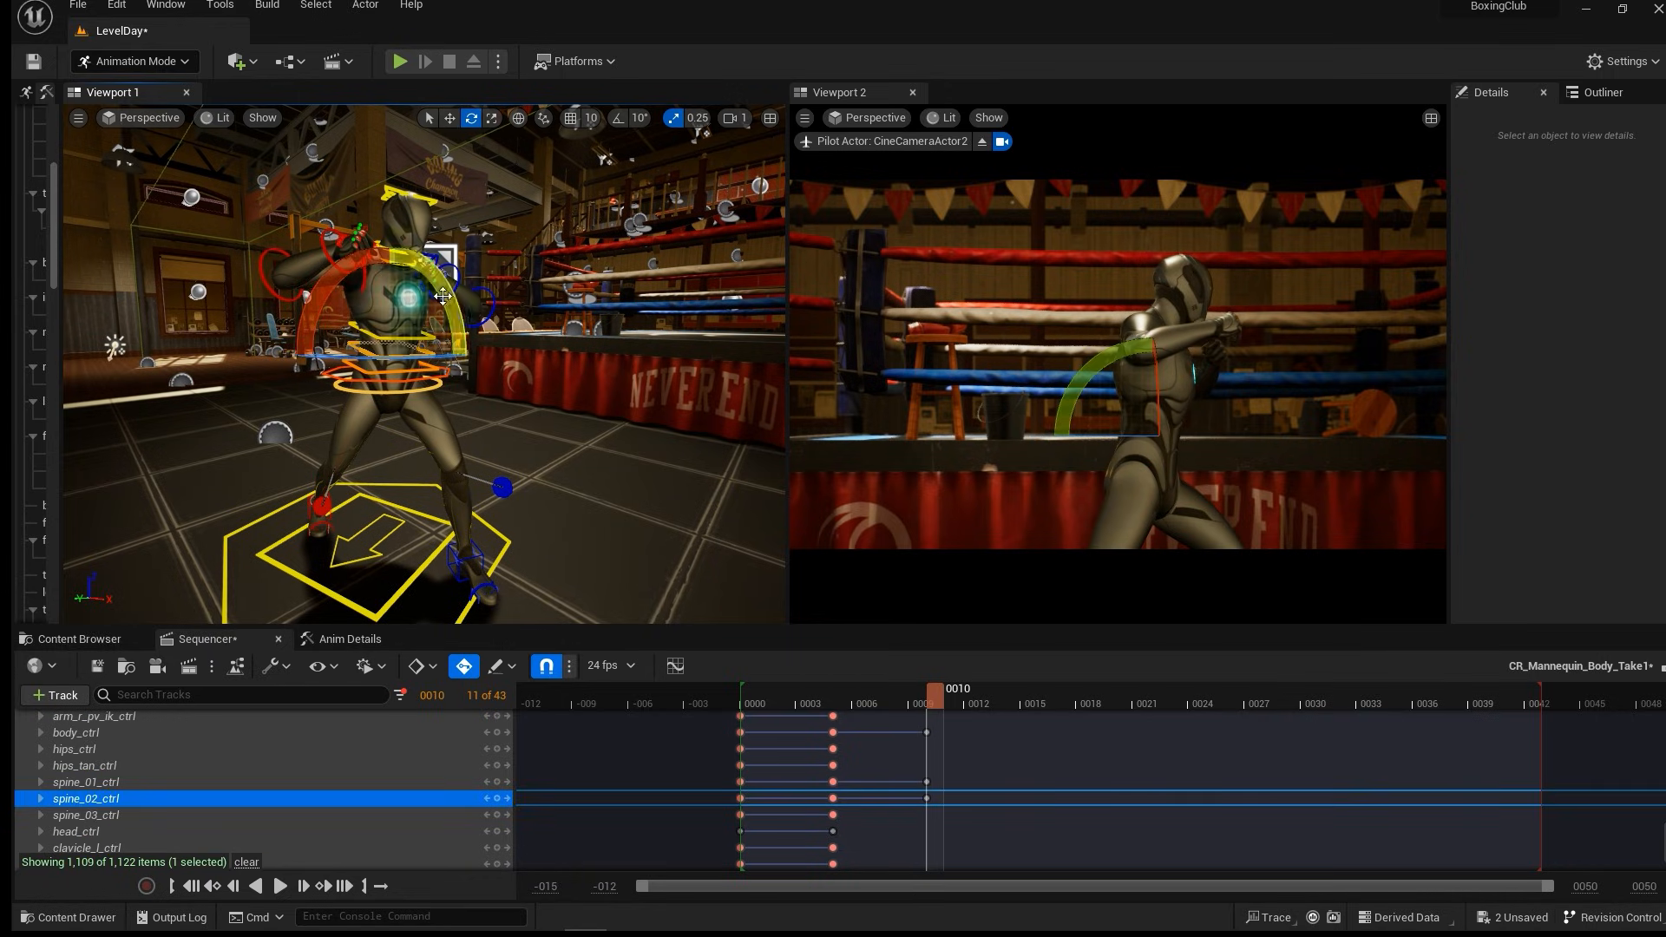
drag(442, 296, 451, 311)
click(451, 342)
click(408, 340)
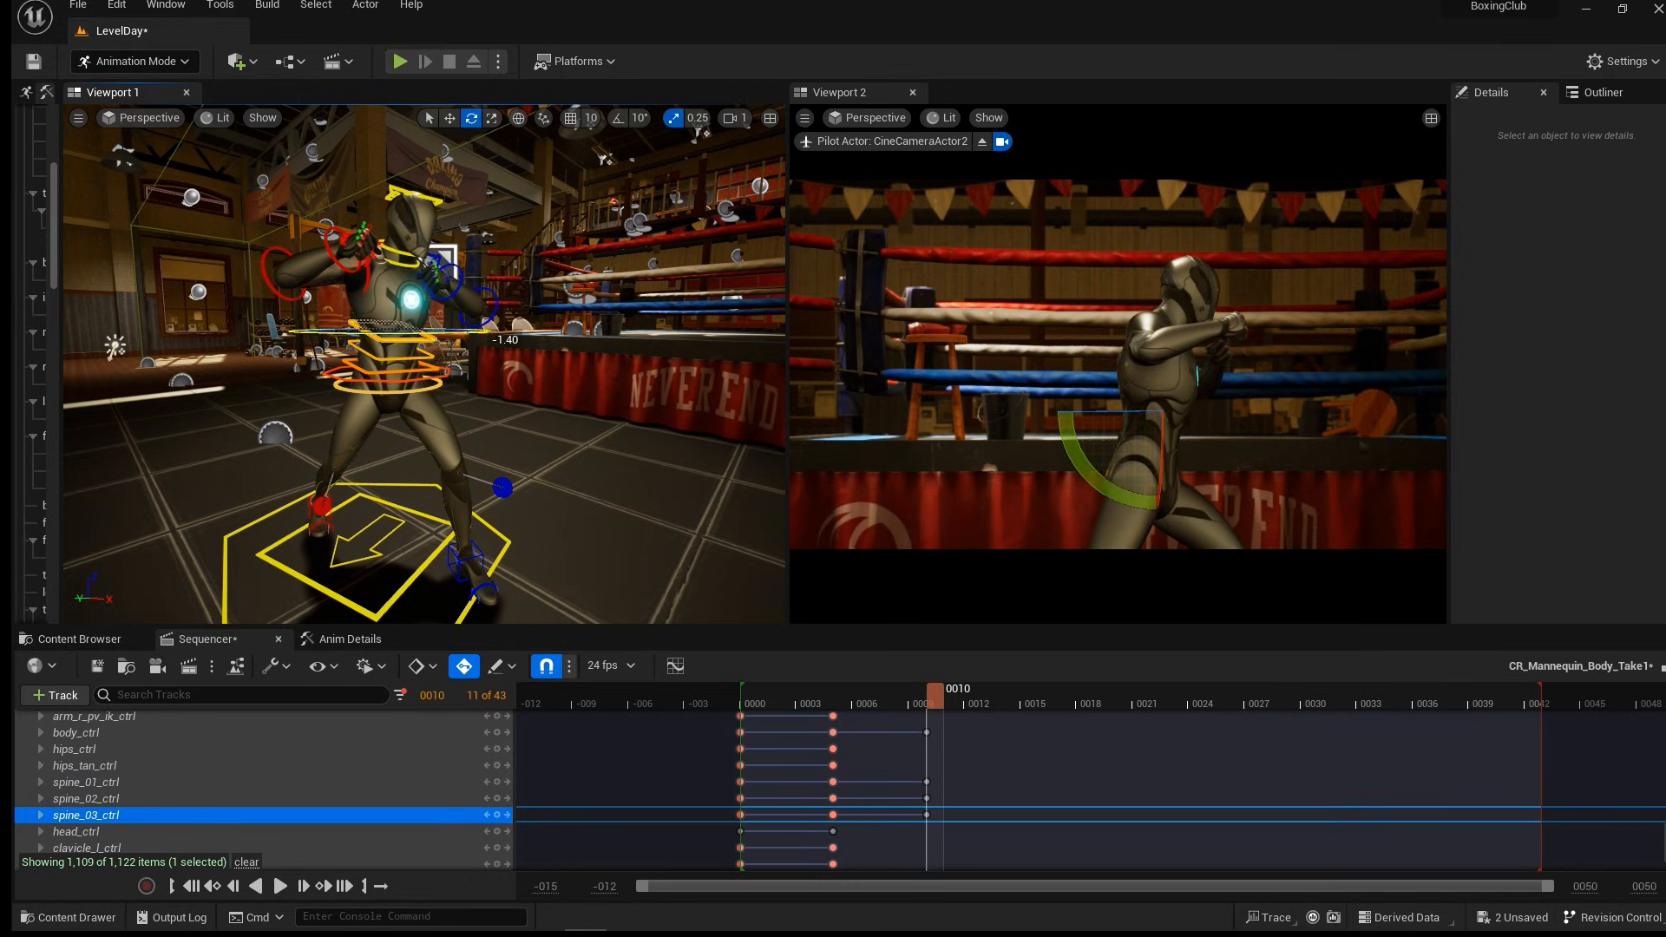
Rotate upperarm_l_fk_ctrl at frame 10 to swing the left arm outward, undoing only the last adjustment.
alt+drag(408, 479, 304, 474)
click(457, 250)
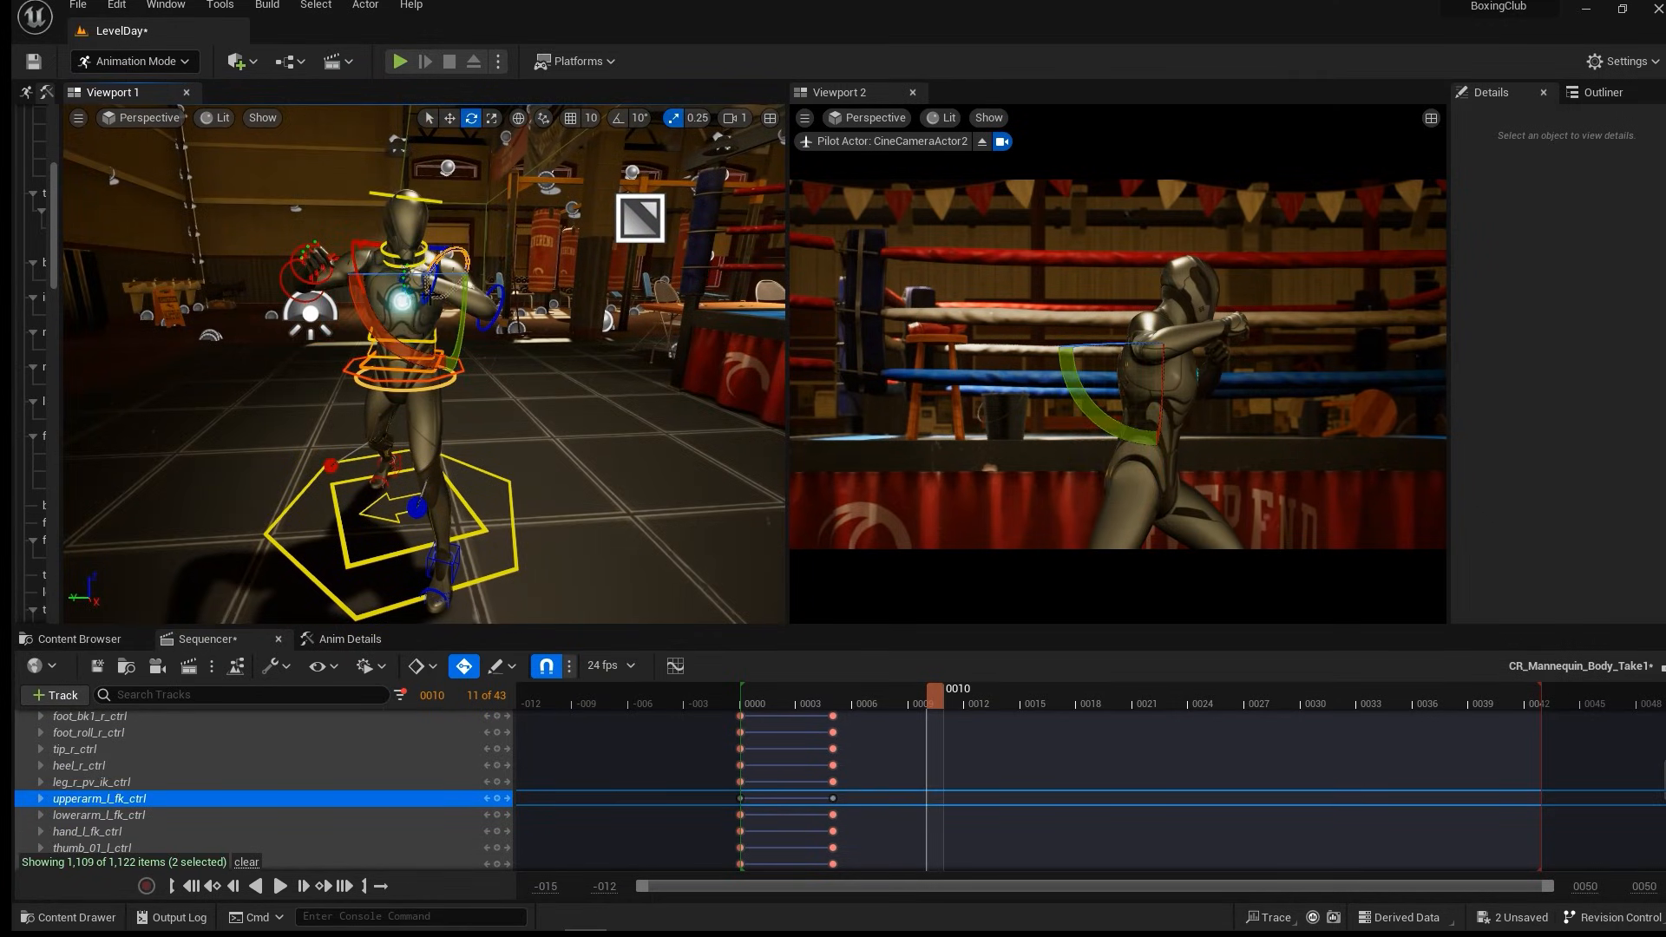
drag(405, 358, 429, 357)
drag(410, 278, 552, 275)
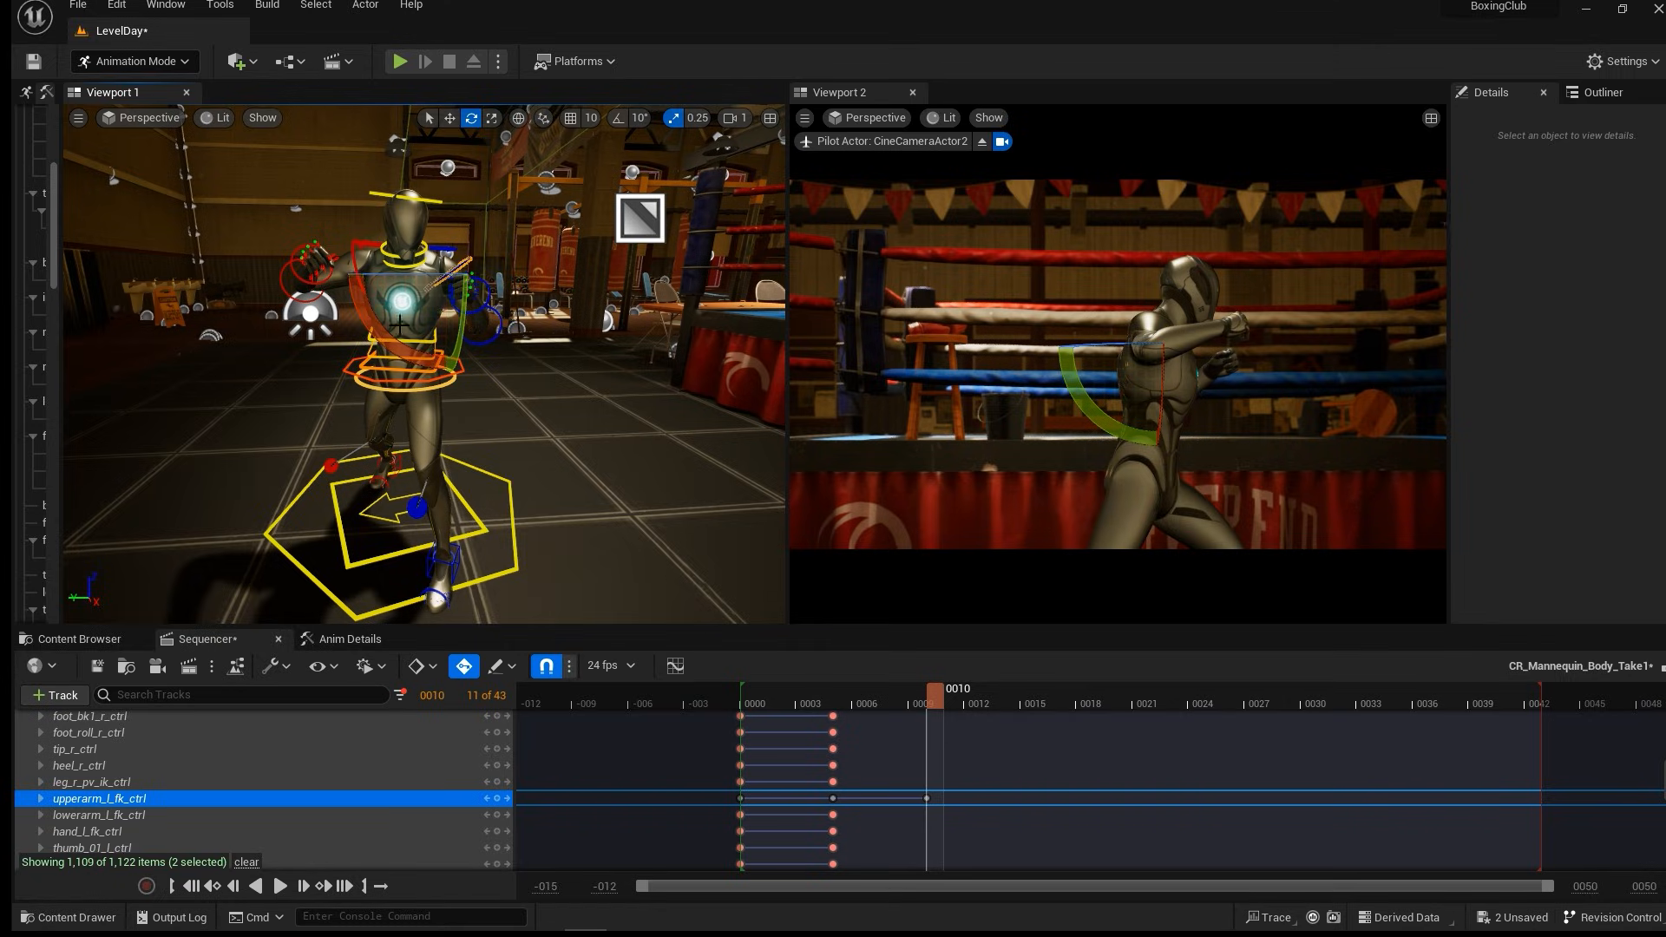
drag(405, 350, 407, 327)
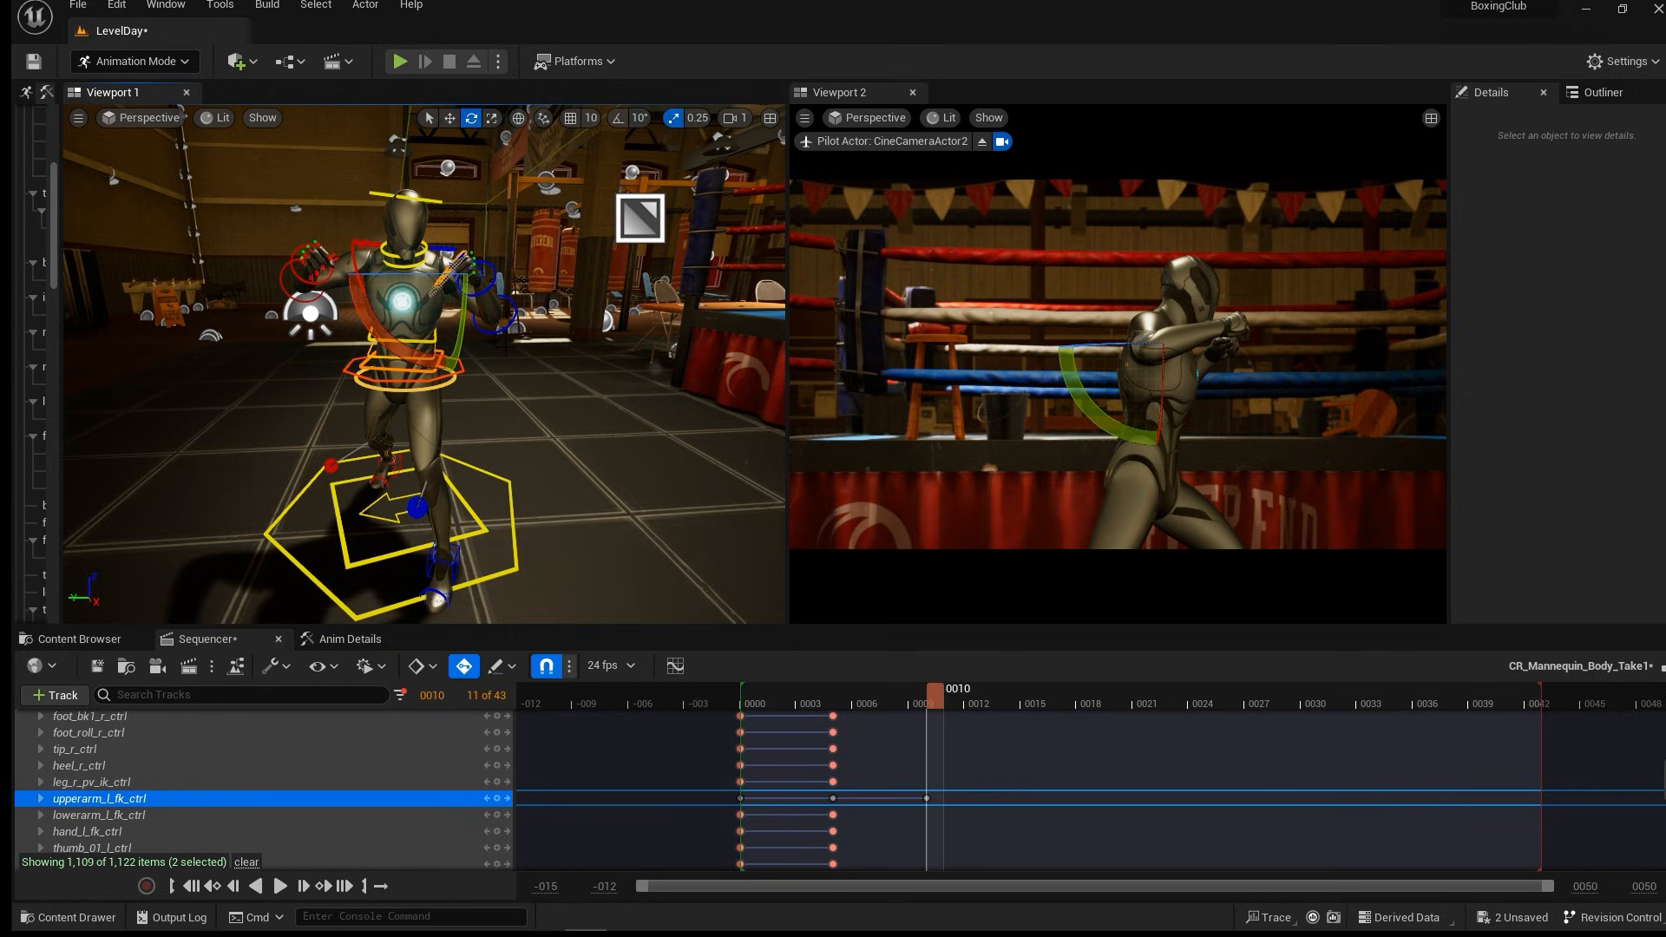
key(ctrl+z)
Select head_ctrl and rotate it at frame 10 to adjust where the head faces.
click(405, 194)
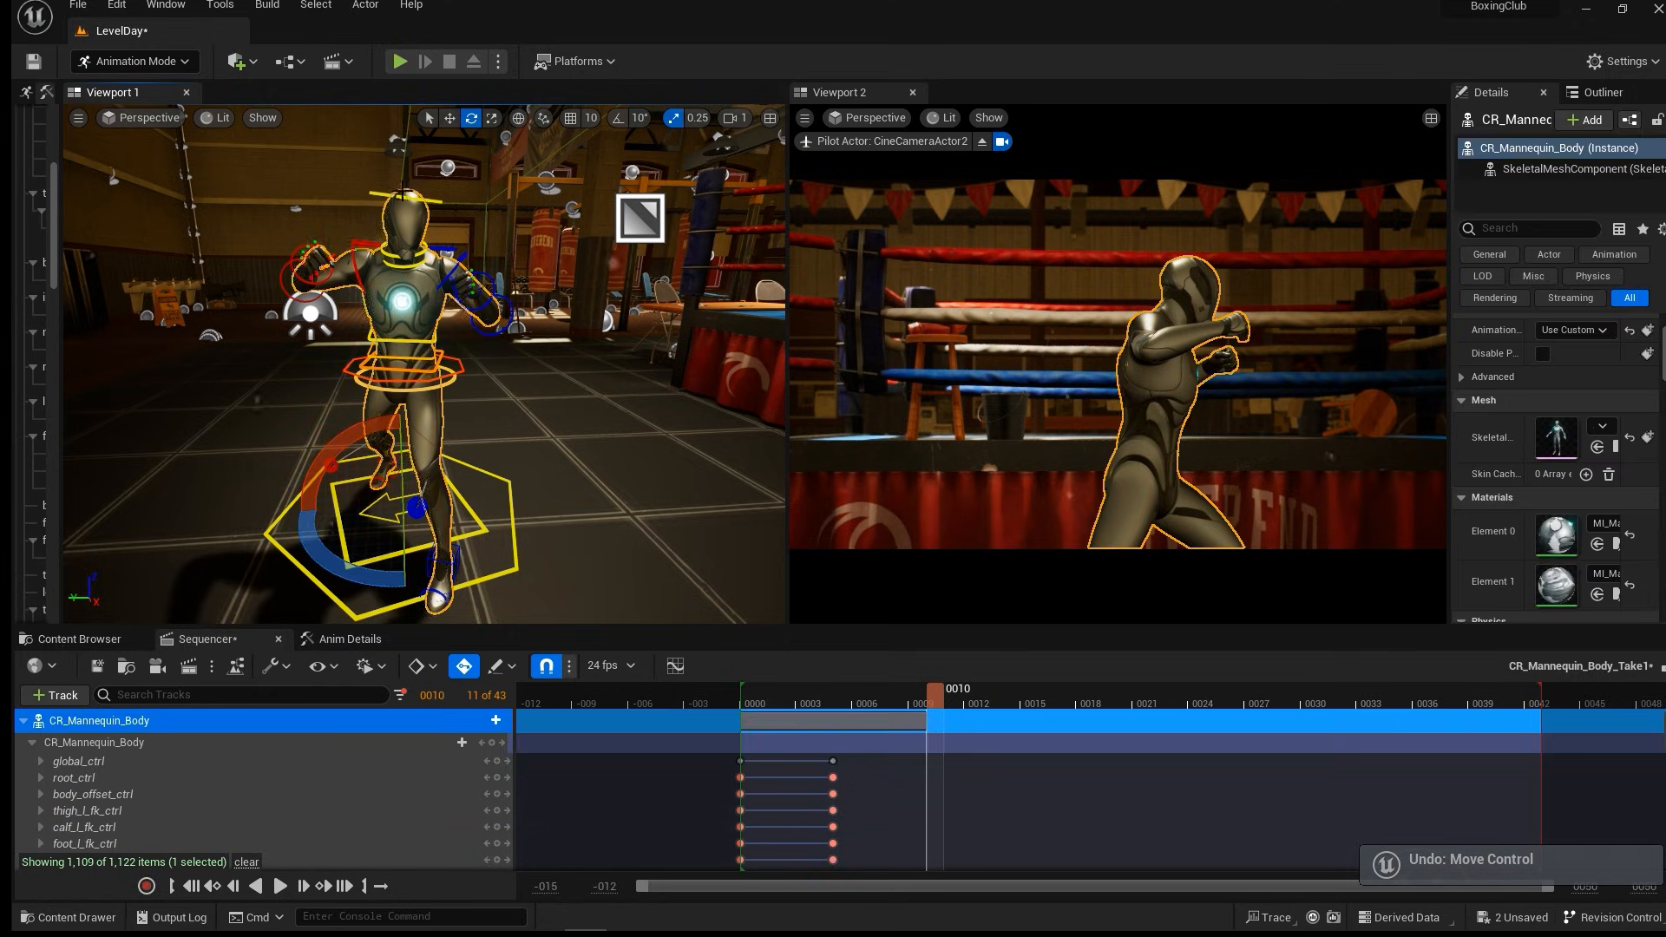
click(403, 191)
click(406, 197)
drag(407, 330, 590, 314)
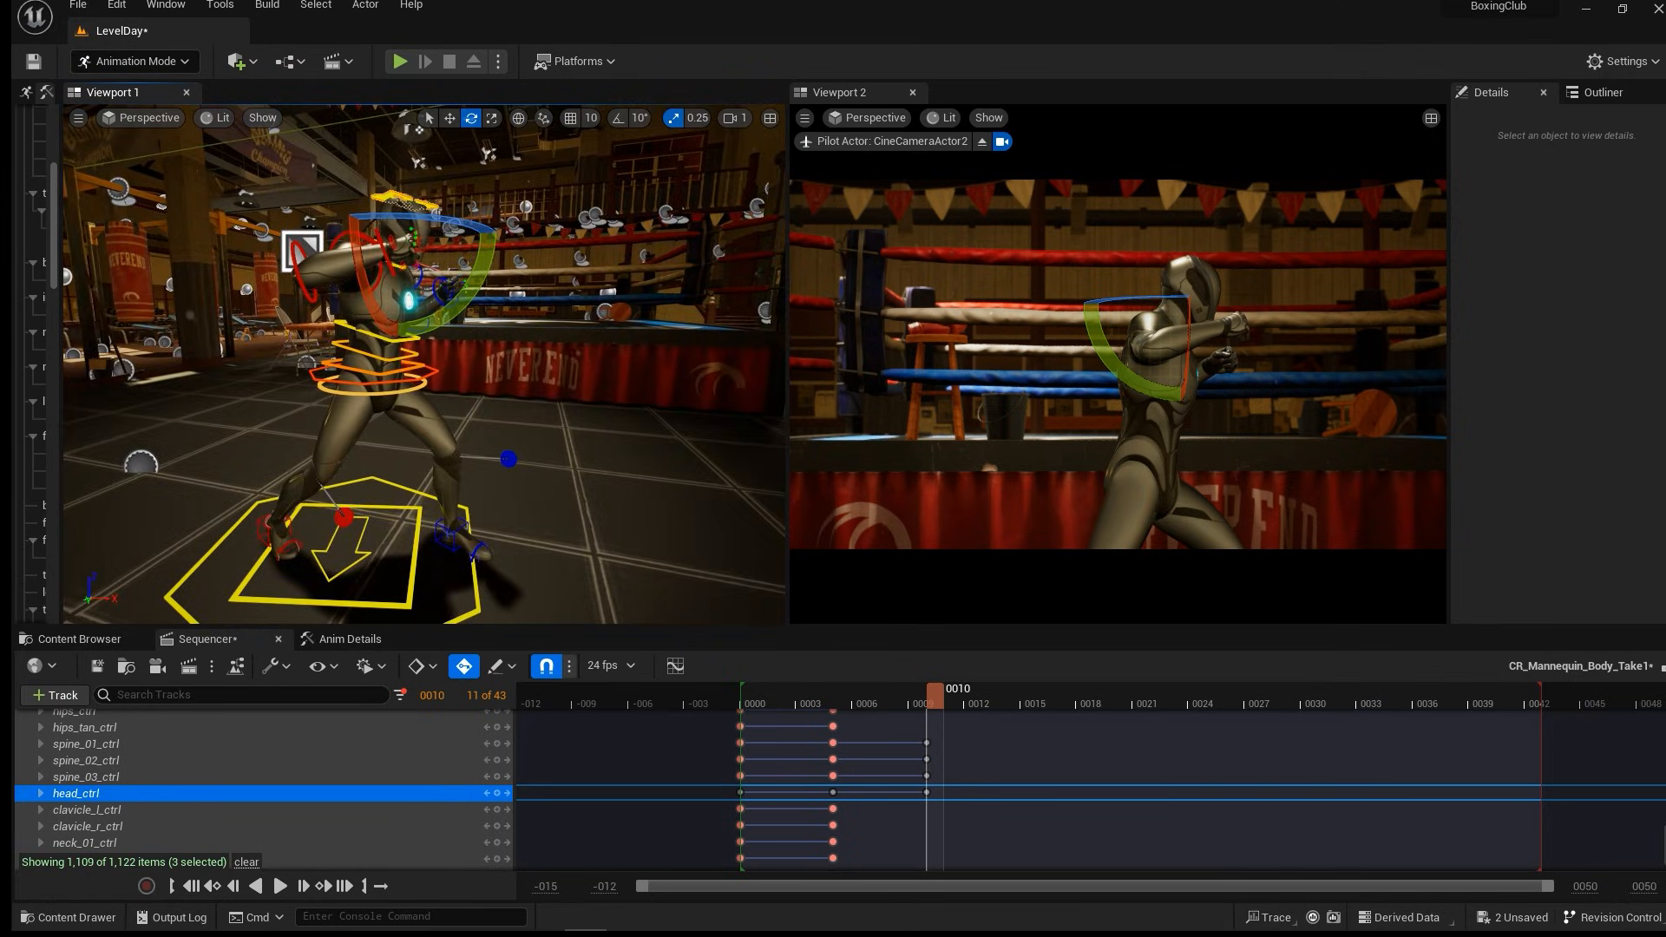
drag(476, 261, 473, 271)
Select the right forearm control lowerarm_r_fk_ctrl and rotate it at frame 10 to open the elbow.
alt+drag(375, 352, 382, 438)
click(296, 328)
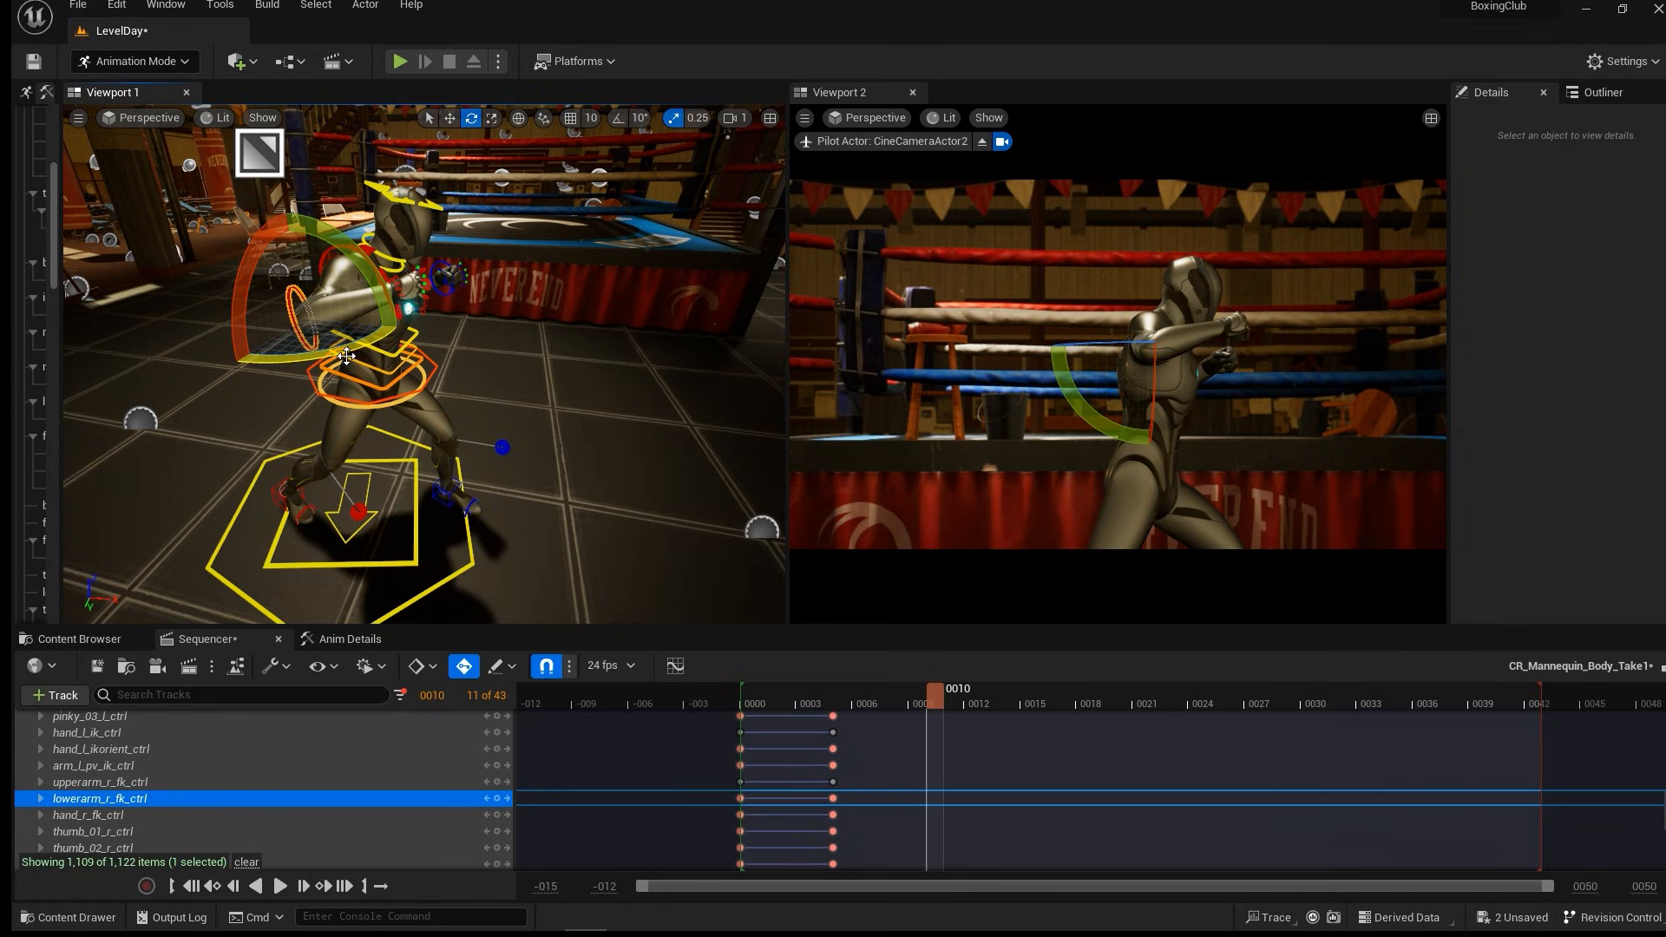
drag(267, 358, 201, 357)
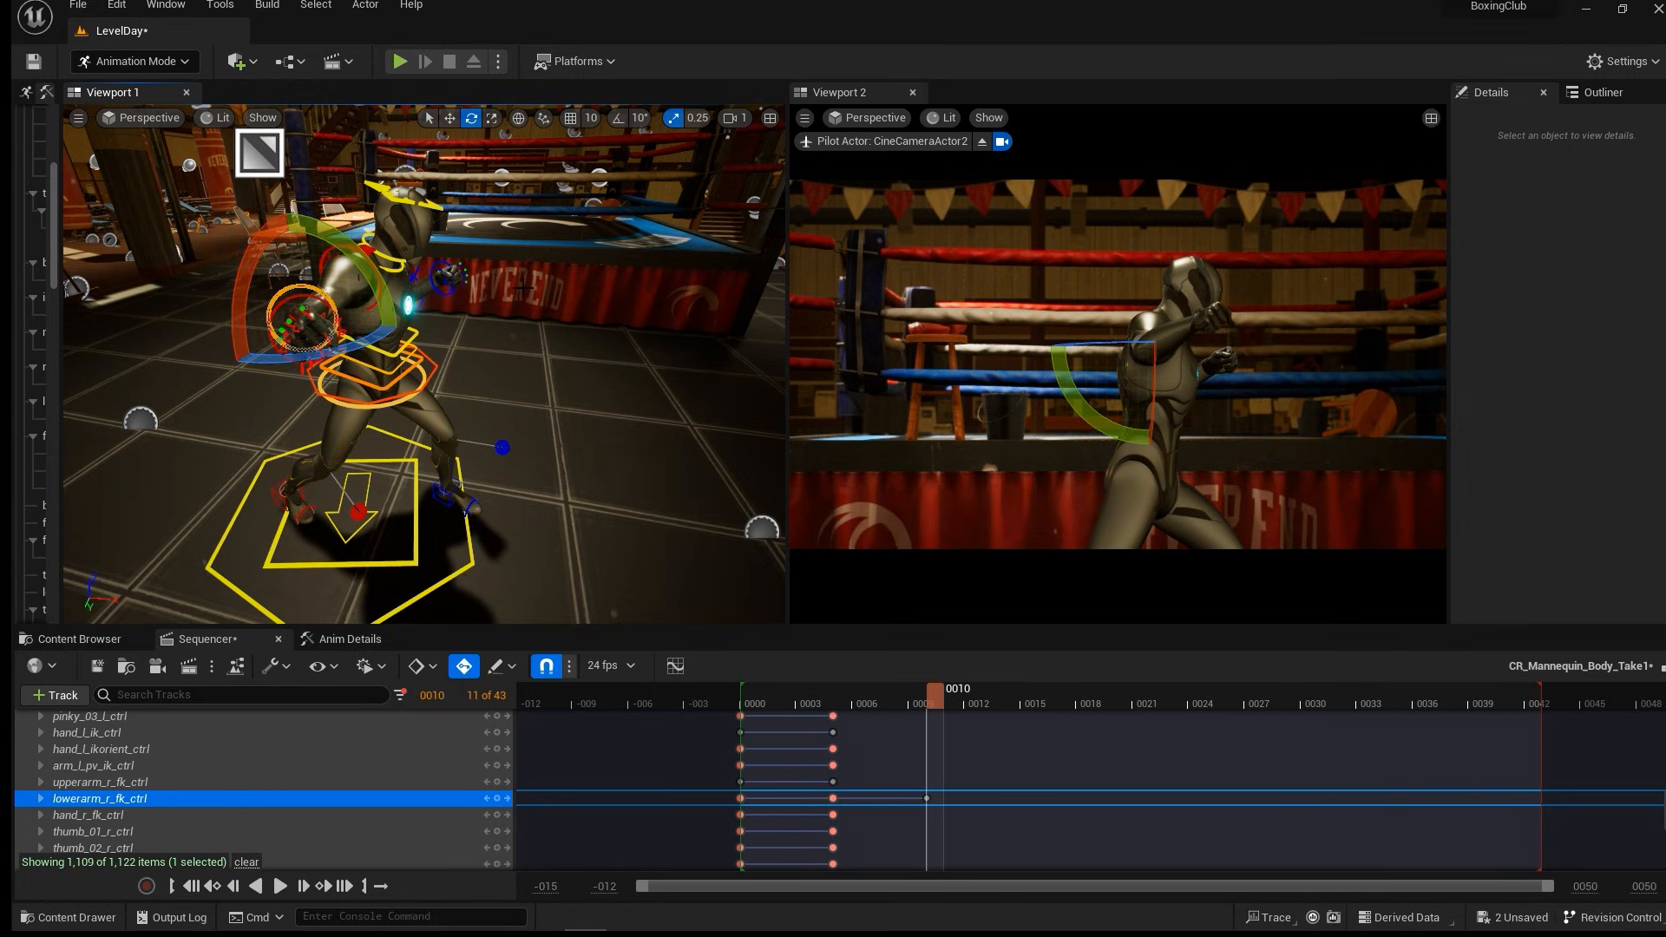
Rotate upperarm_r_fk_ctrl at frame 10 to extend the right arm forward into the punch.
alt+drag(497, 280, 395, 314)
click(360, 282)
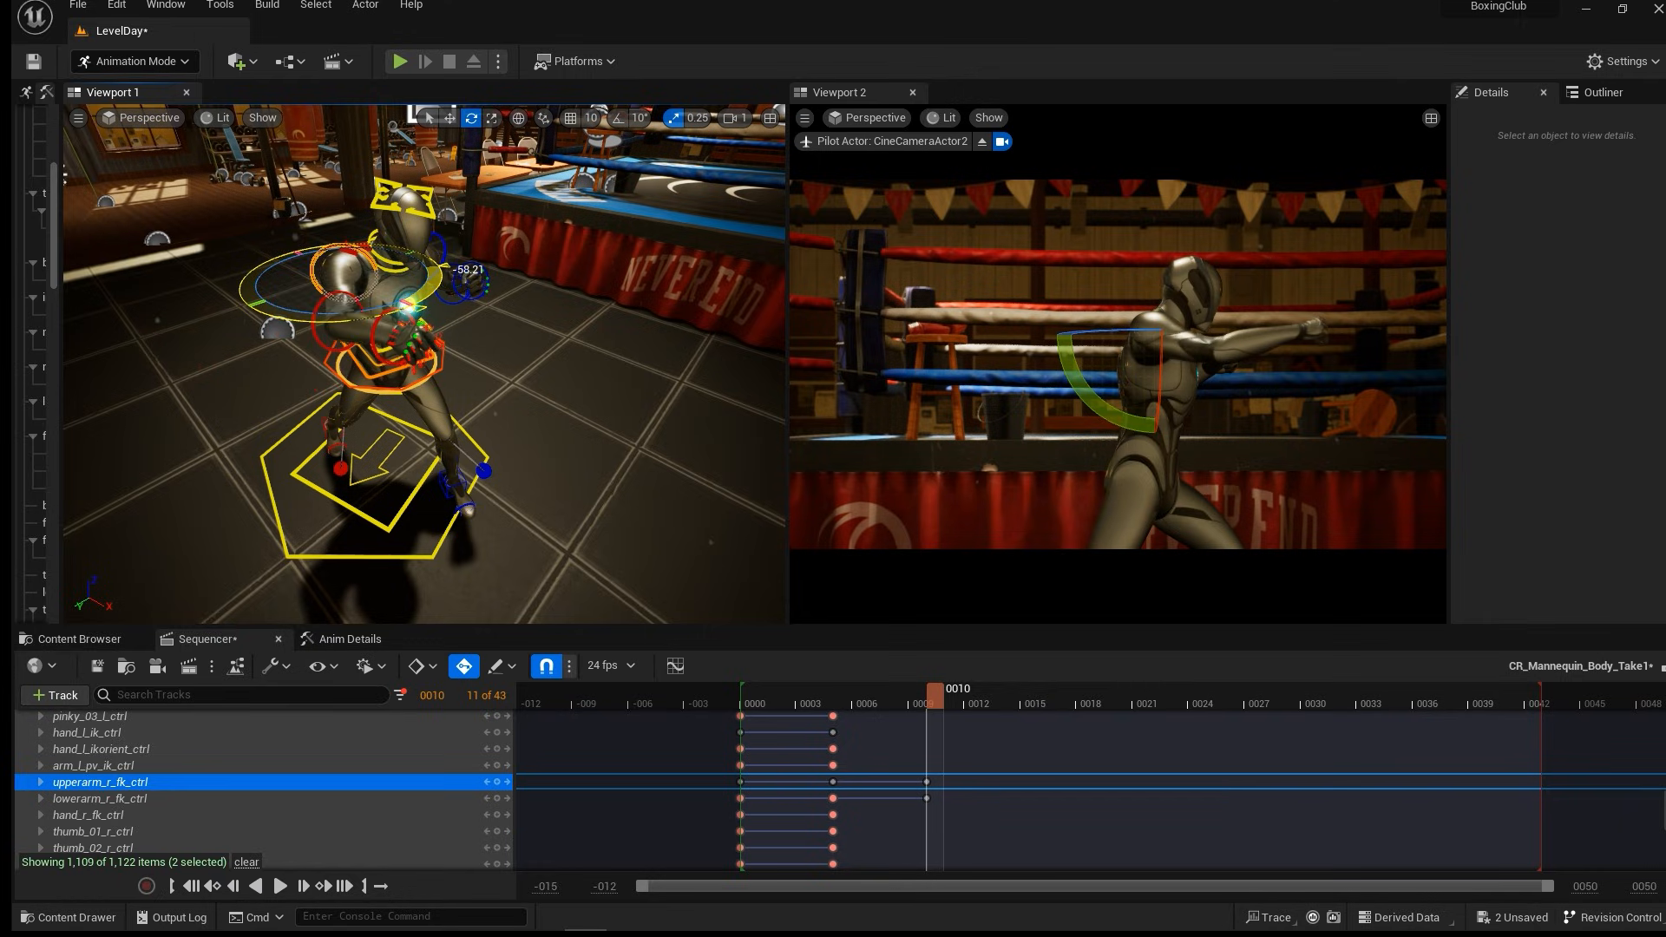
drag(293, 201, 280, 214)
alt+drag(408, 330, 286, 290)
drag(354, 224, 452, 272)
right_drag(452, 273, 462, 272)
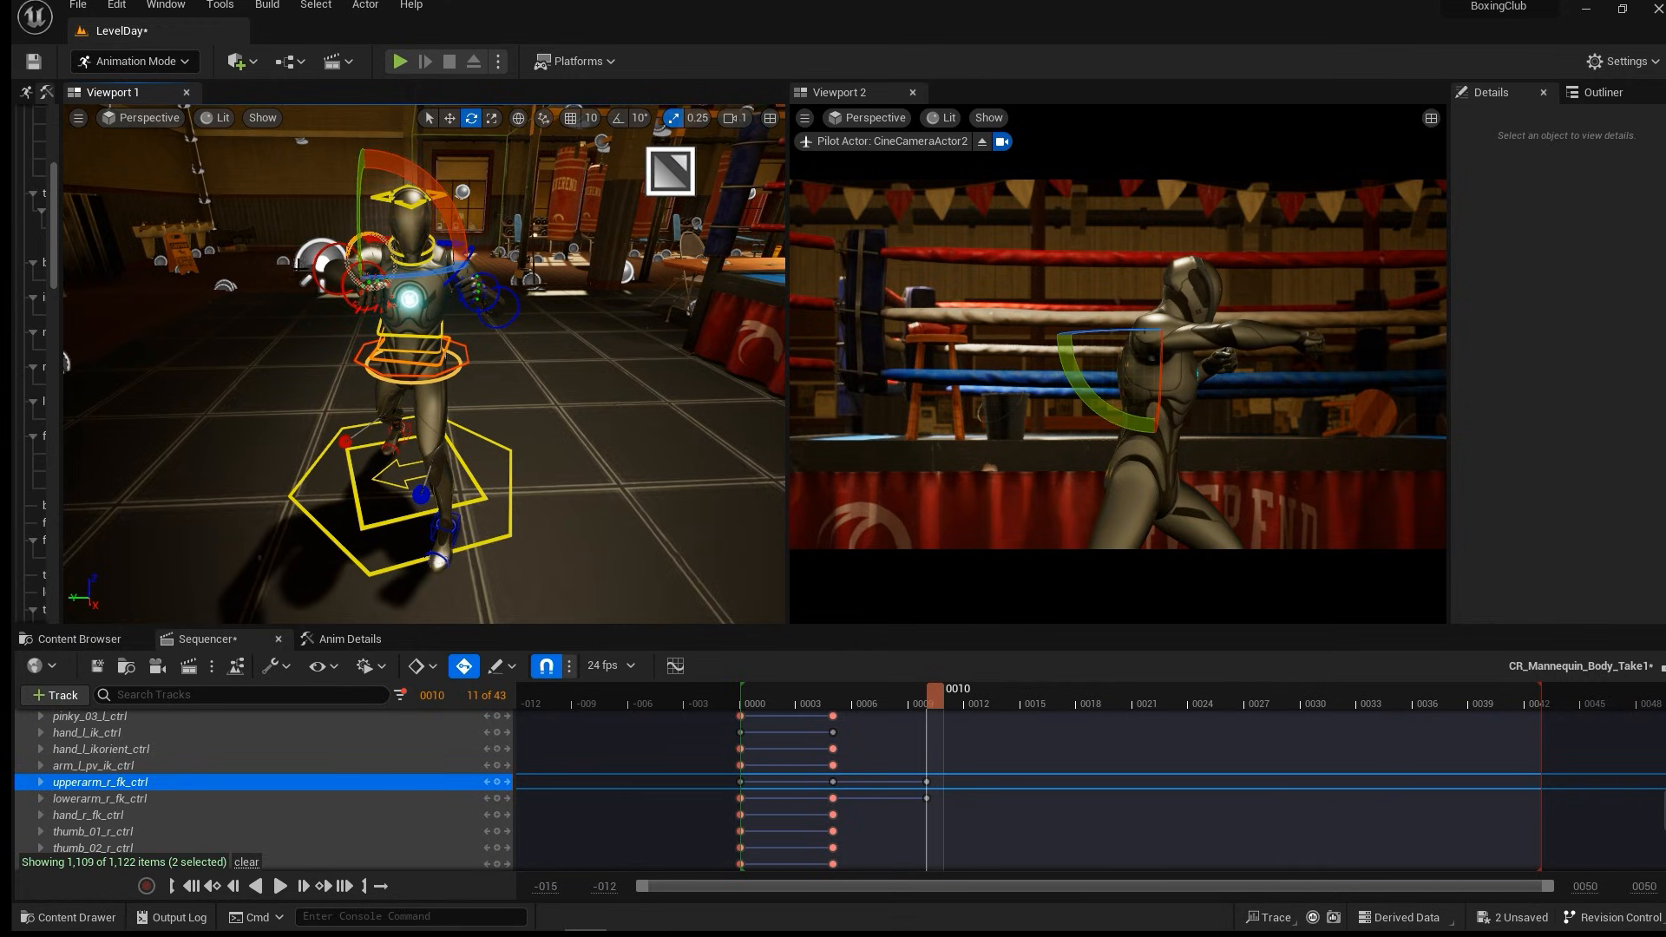
Rotate lowerarm_r_fk_ctrl about 25° and clavicle_r_ctrl about -36° at frame 10 to lengthen the punch's reach.
click(324, 250)
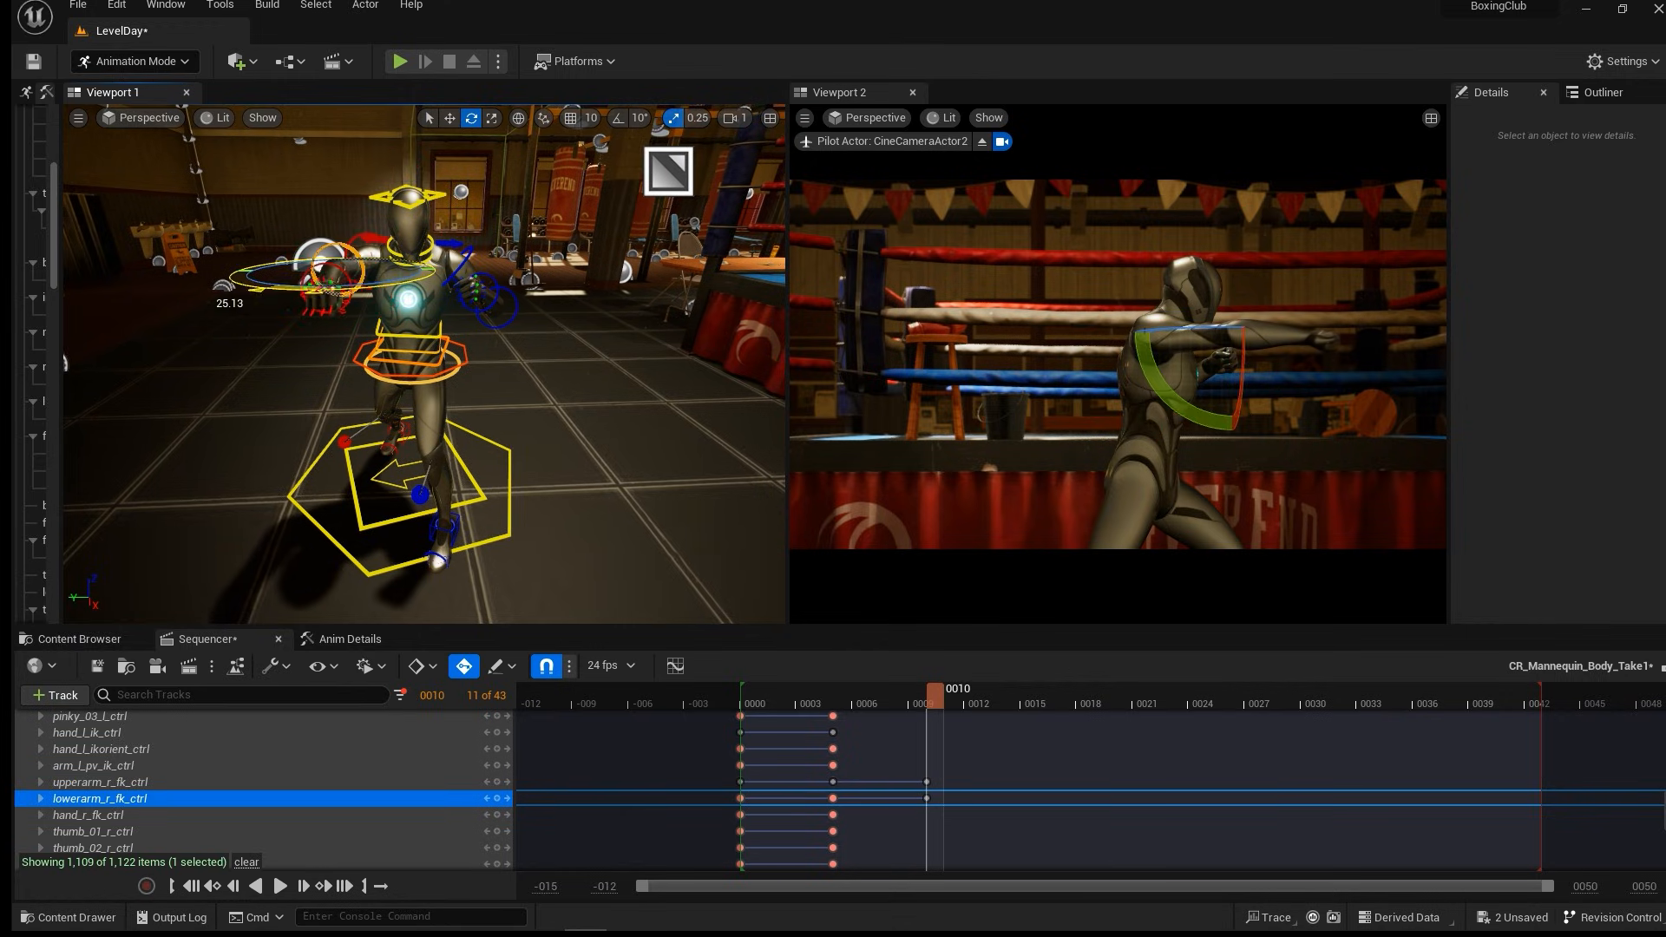
click(386, 263)
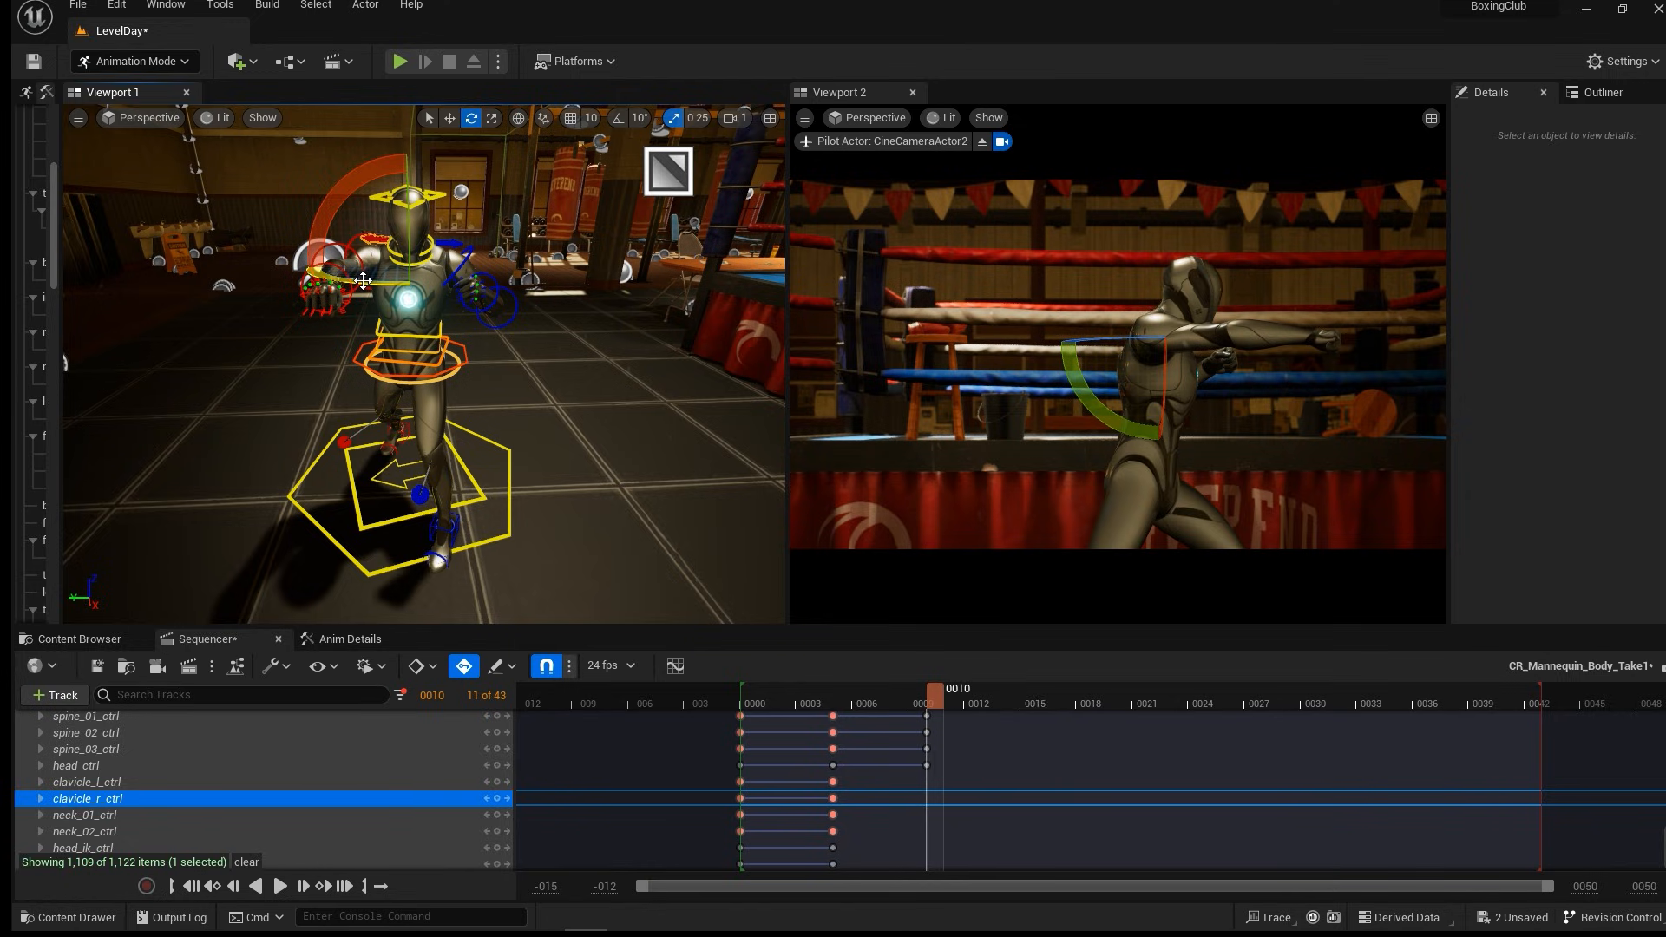
drag(362, 280, 502, 291)
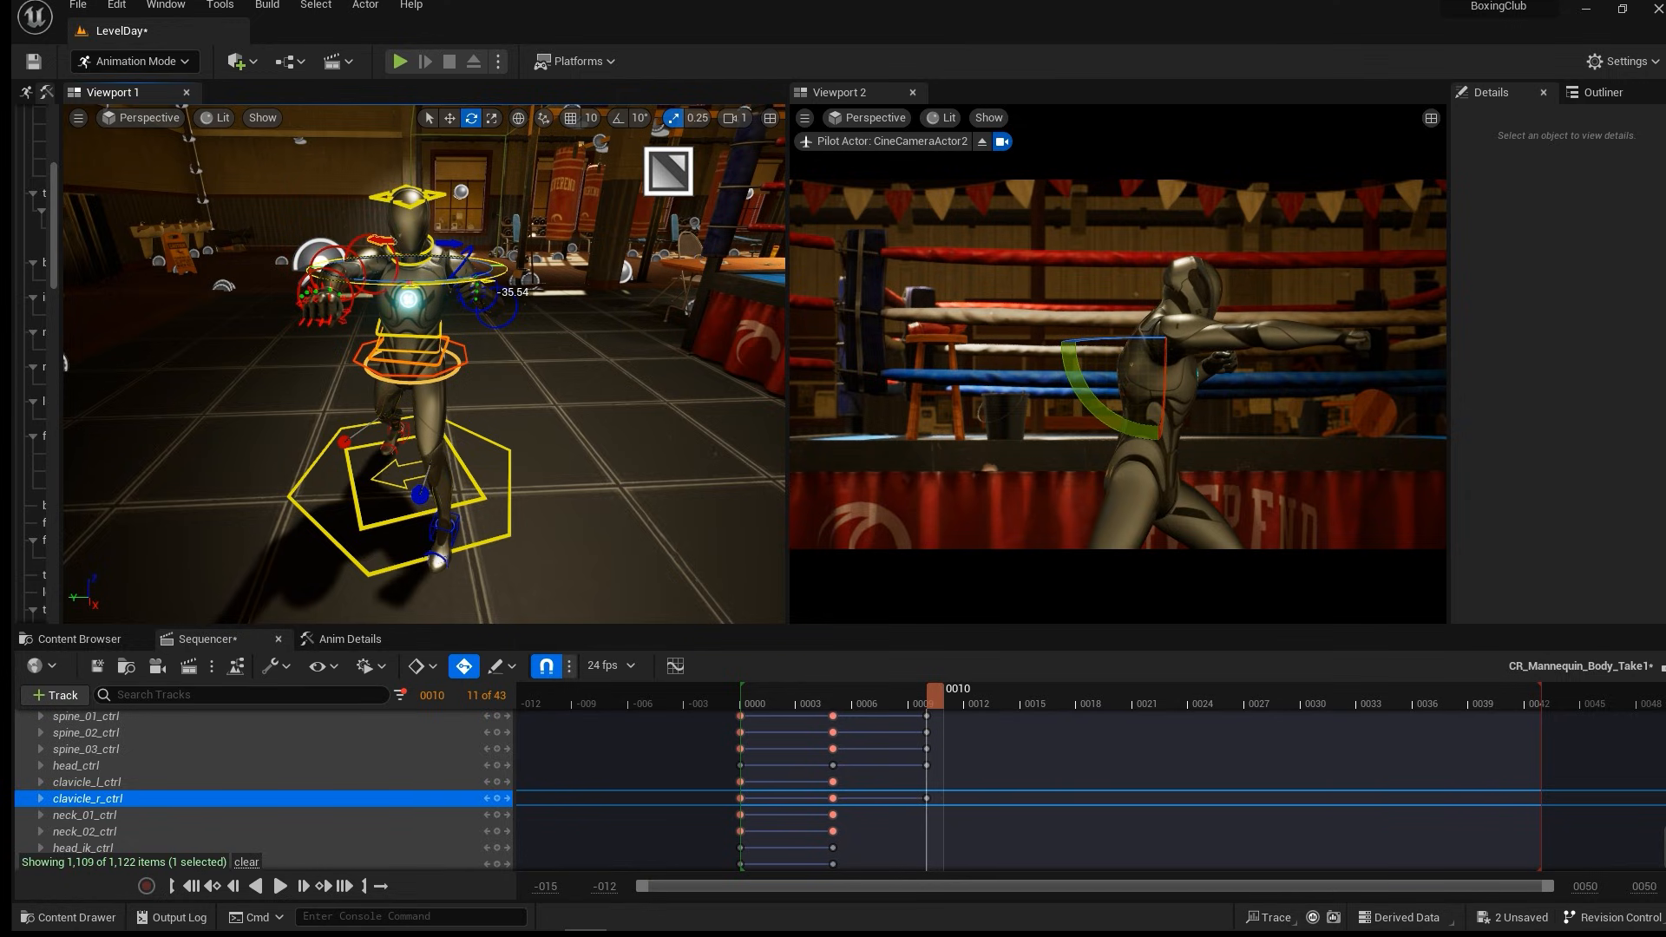
Select upperarm_l_fk_ctrl and rotate it at frame 10 to draw the left arm back and down.
alt+drag(282, 412, 360, 385)
alt+drag(624, 463, 768, 452)
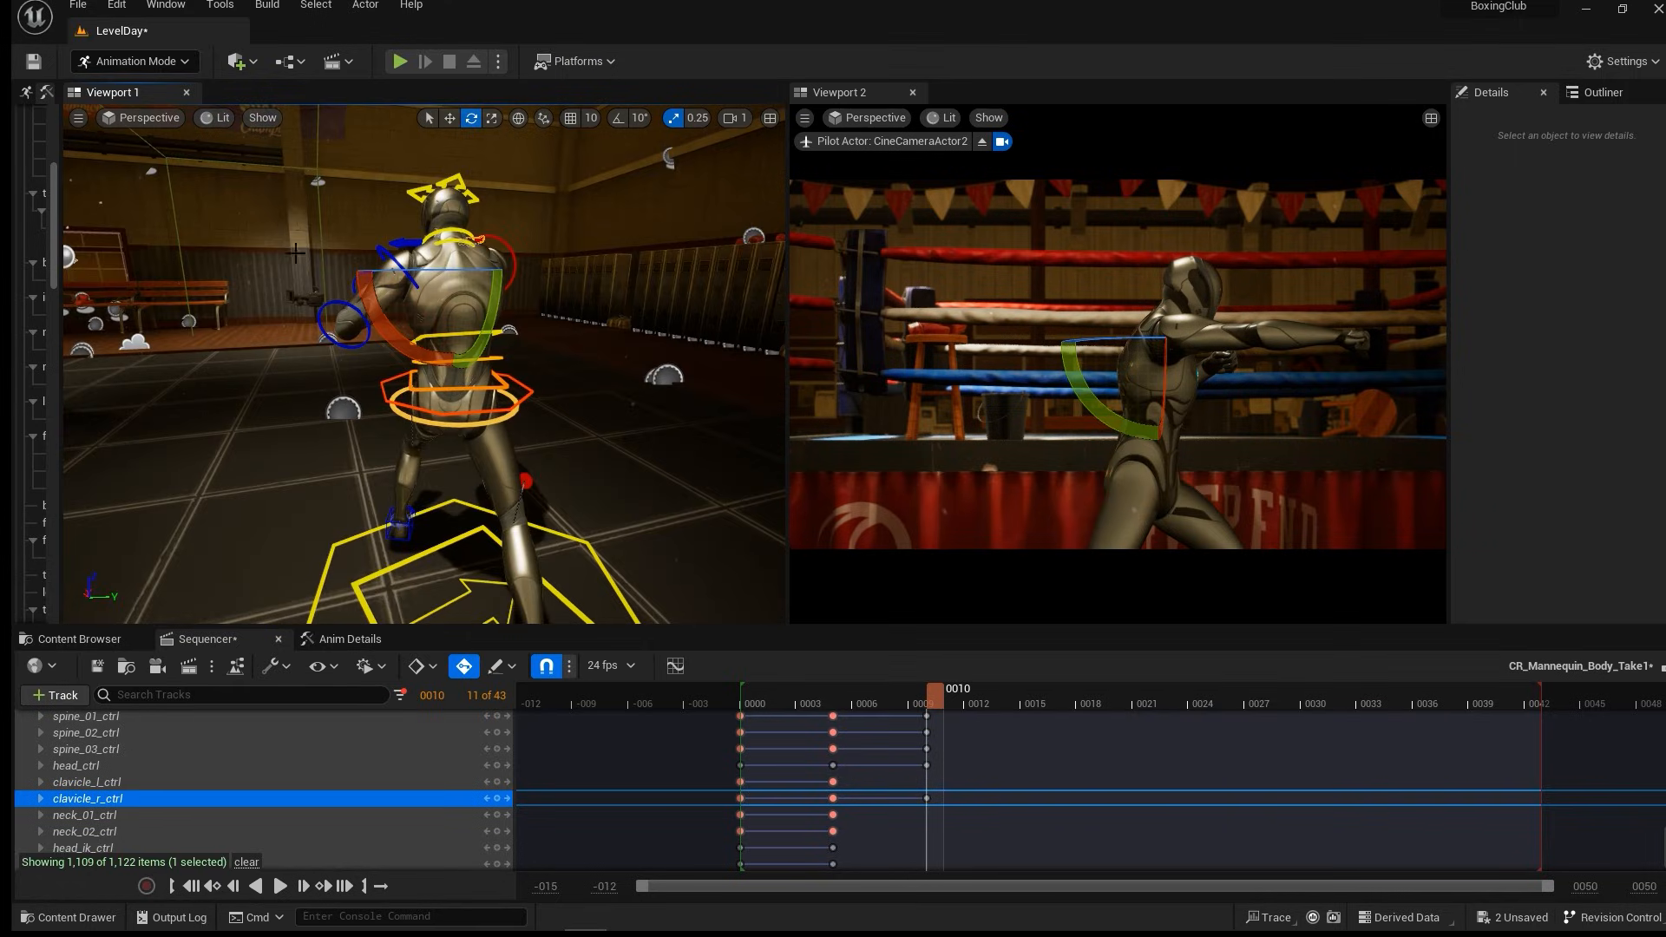
click(420, 280)
click(423, 282)
alt+drag(424, 282, 389, 327)
click(354, 263)
click(369, 266)
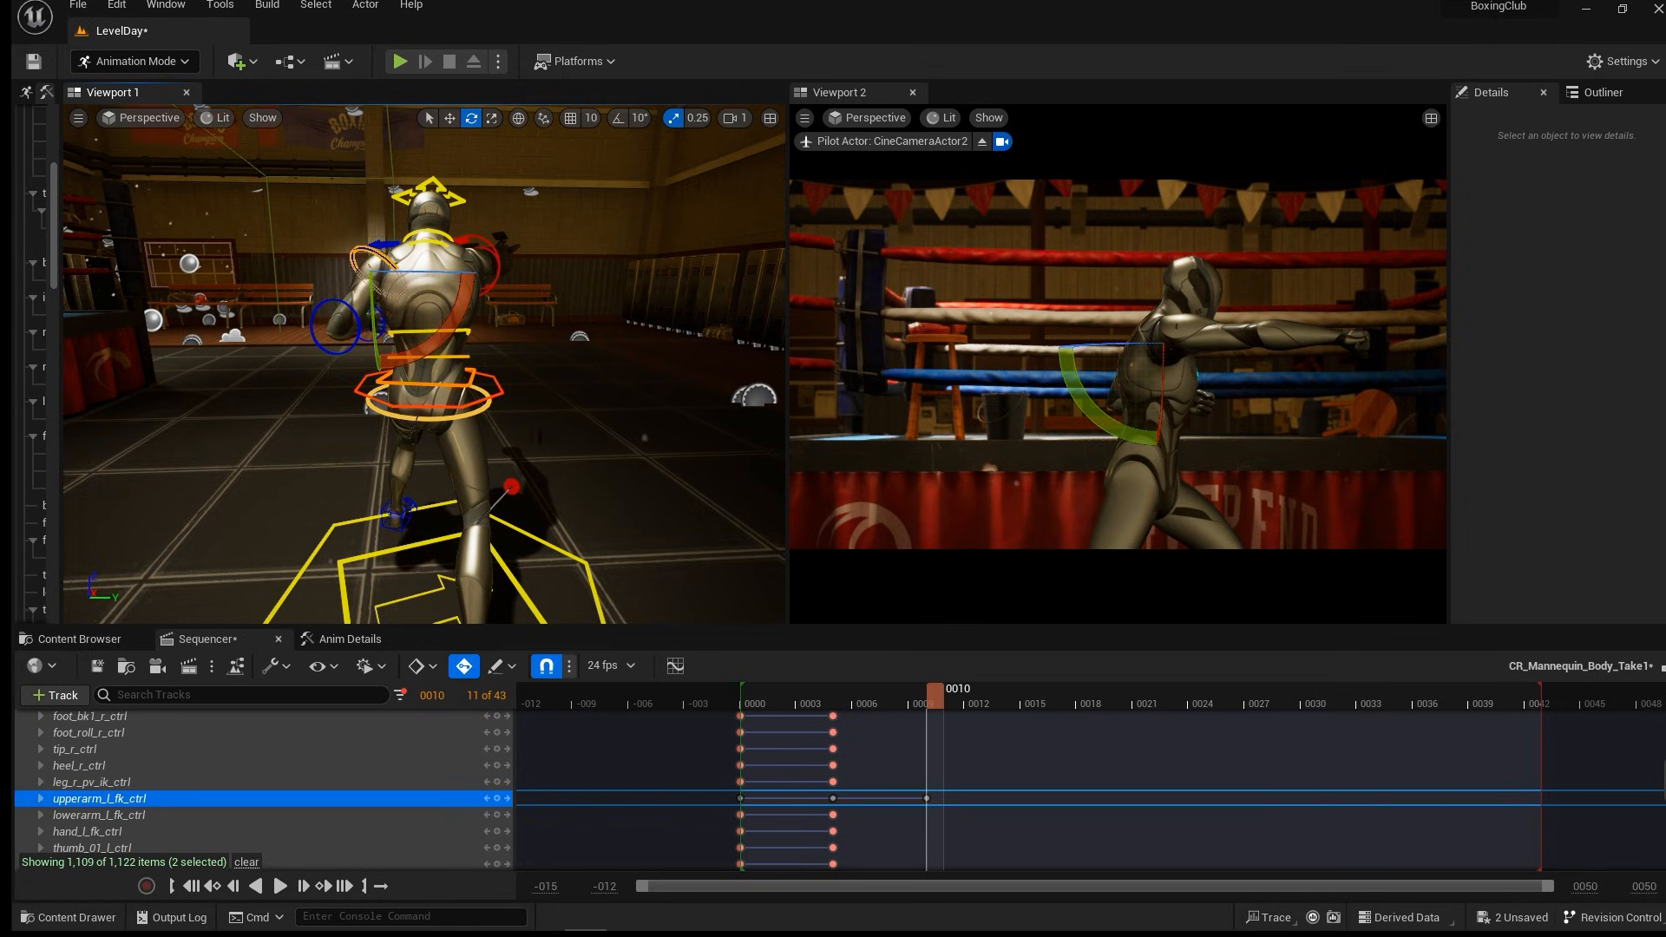
alt+drag(390, 327, 165, 324)
click(329, 329)
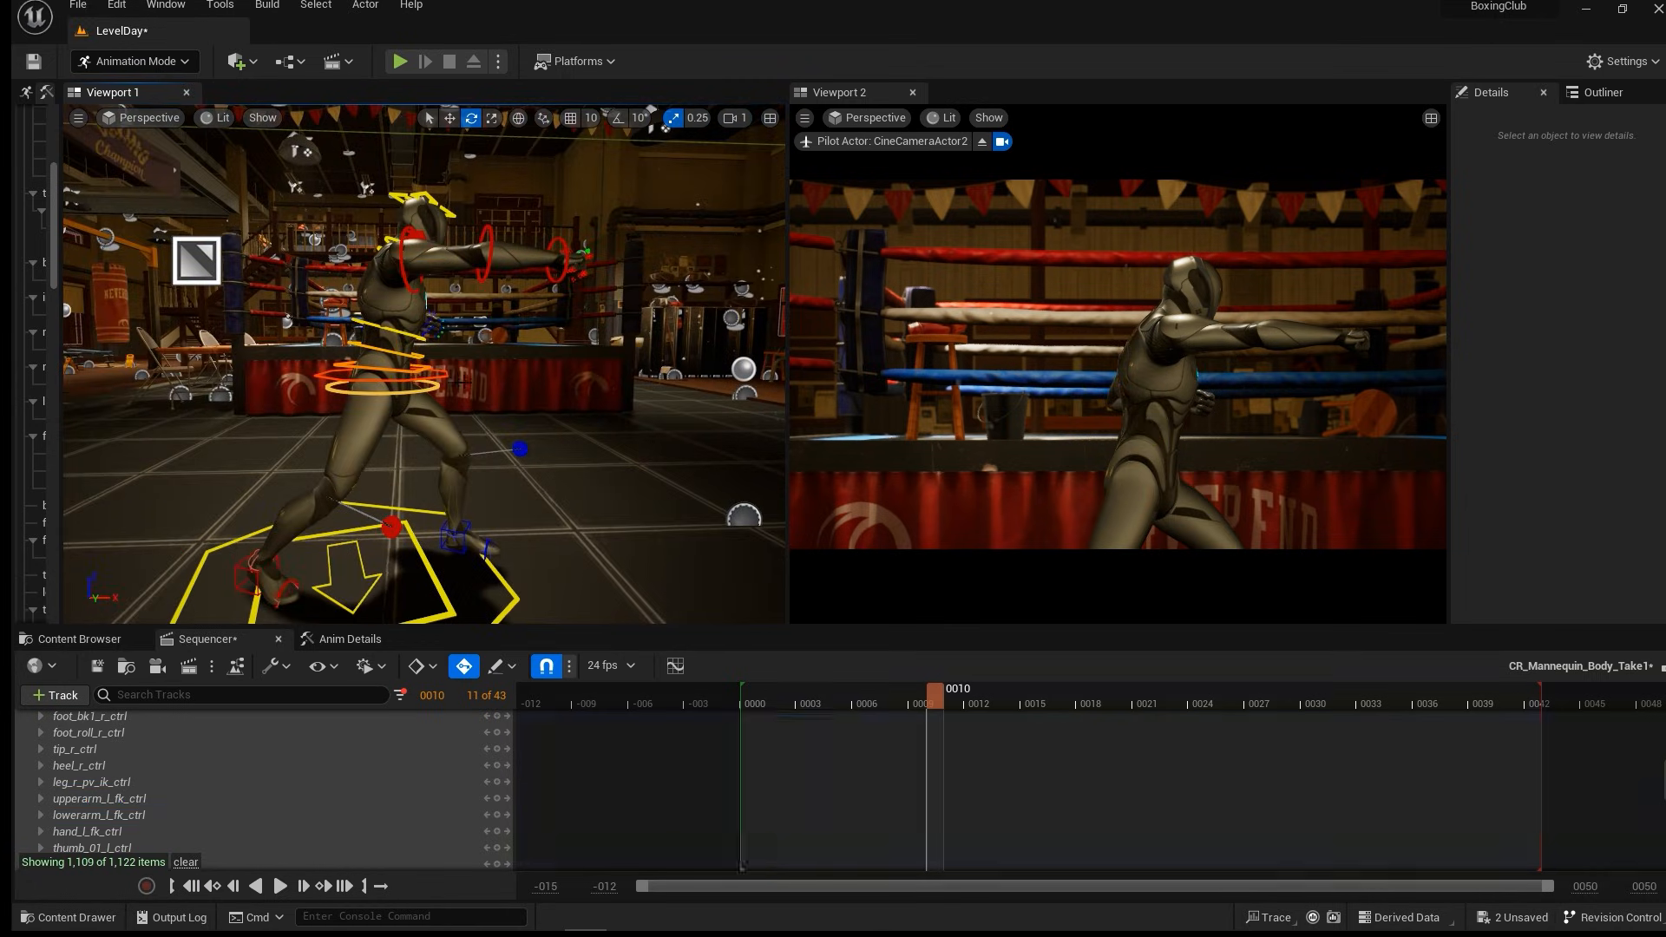
Rotate spine_01_ctrl further at frame 10 to lean and twist the lower torso into the punch.
click(443, 375)
drag(457, 317, 503, 379)
click(399, 366)
click(380, 374)
alt+drag(380, 374, 323, 383)
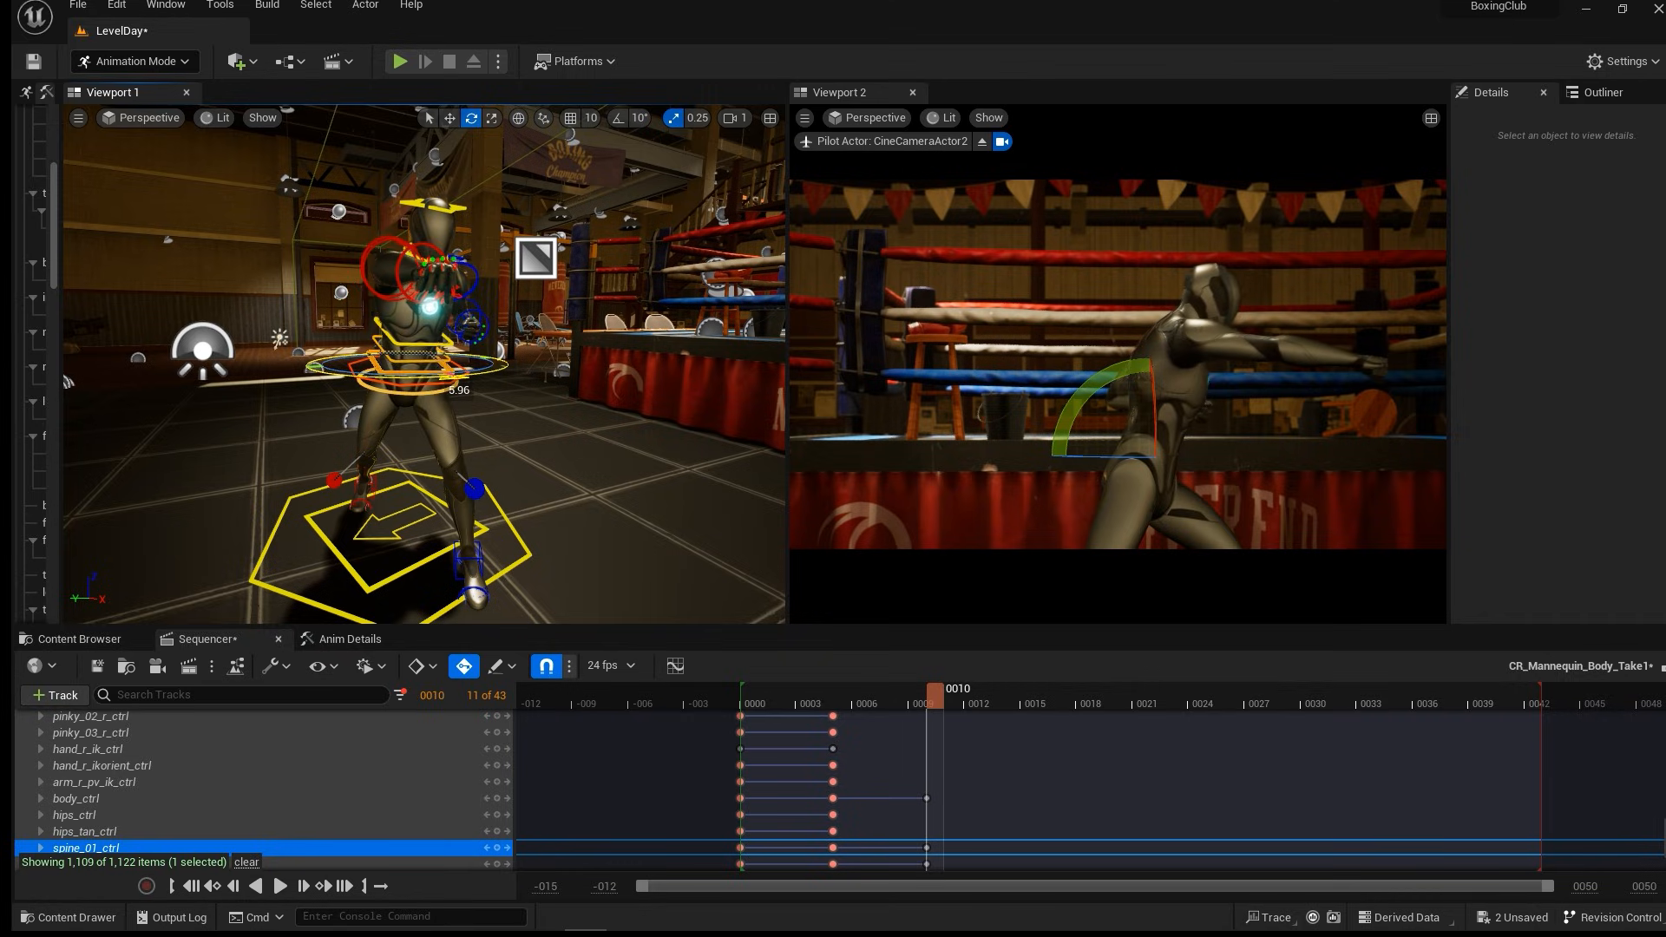
alt+drag(529, 410, 545, 411)
click(476, 428)
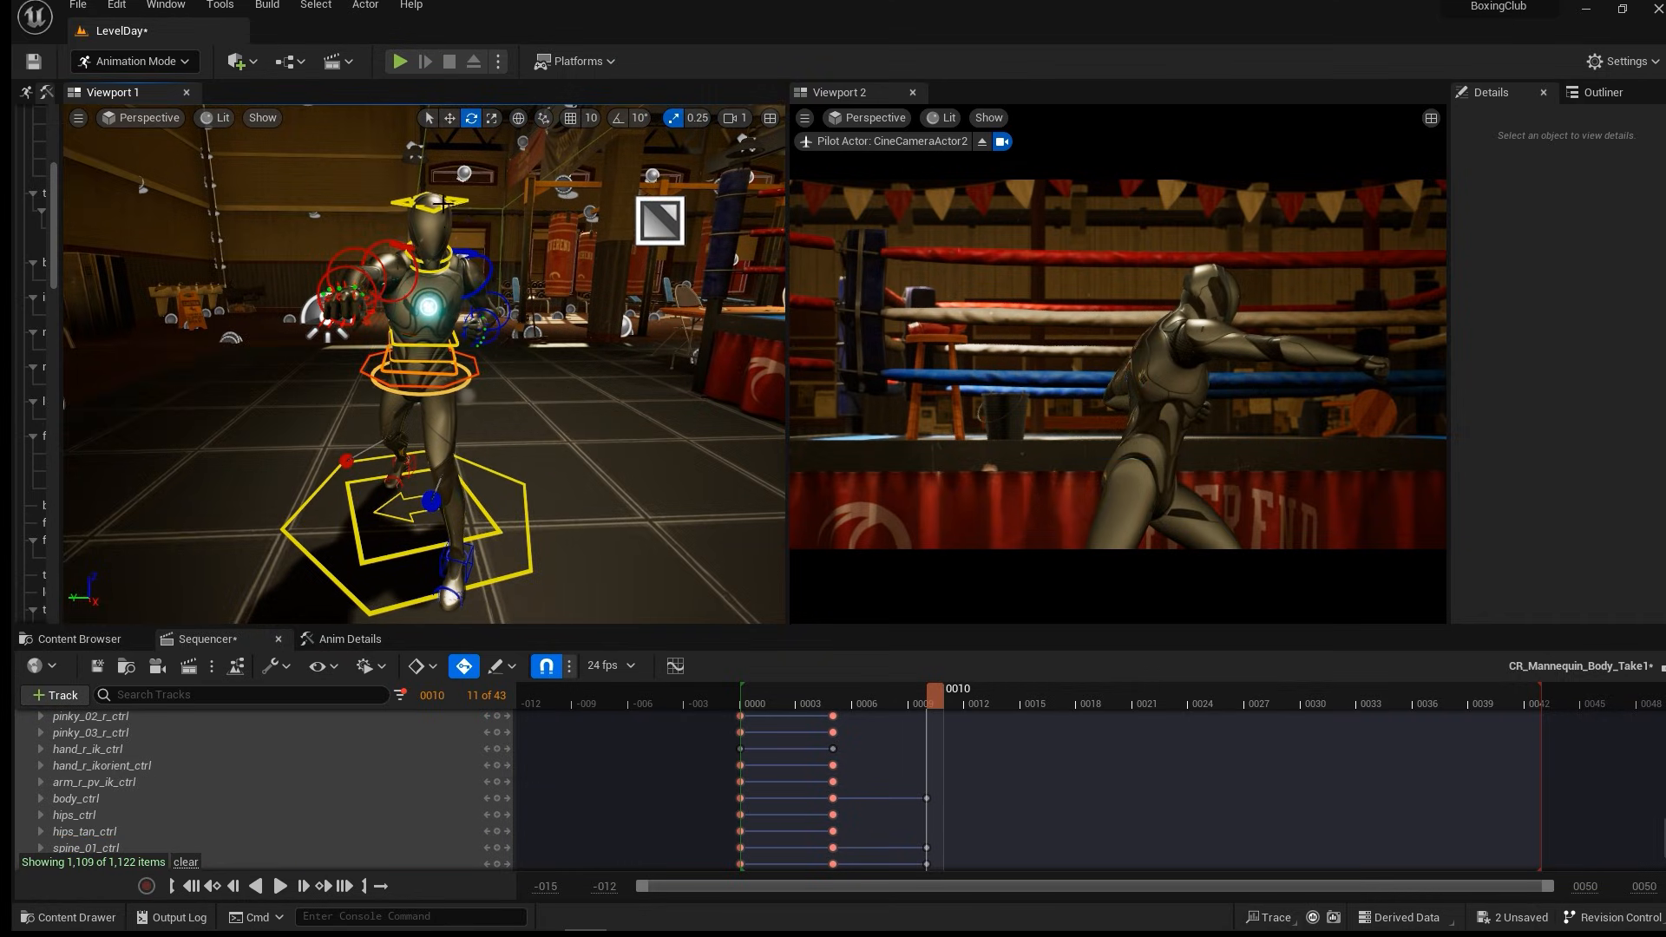
click(452, 202)
click(499, 419)
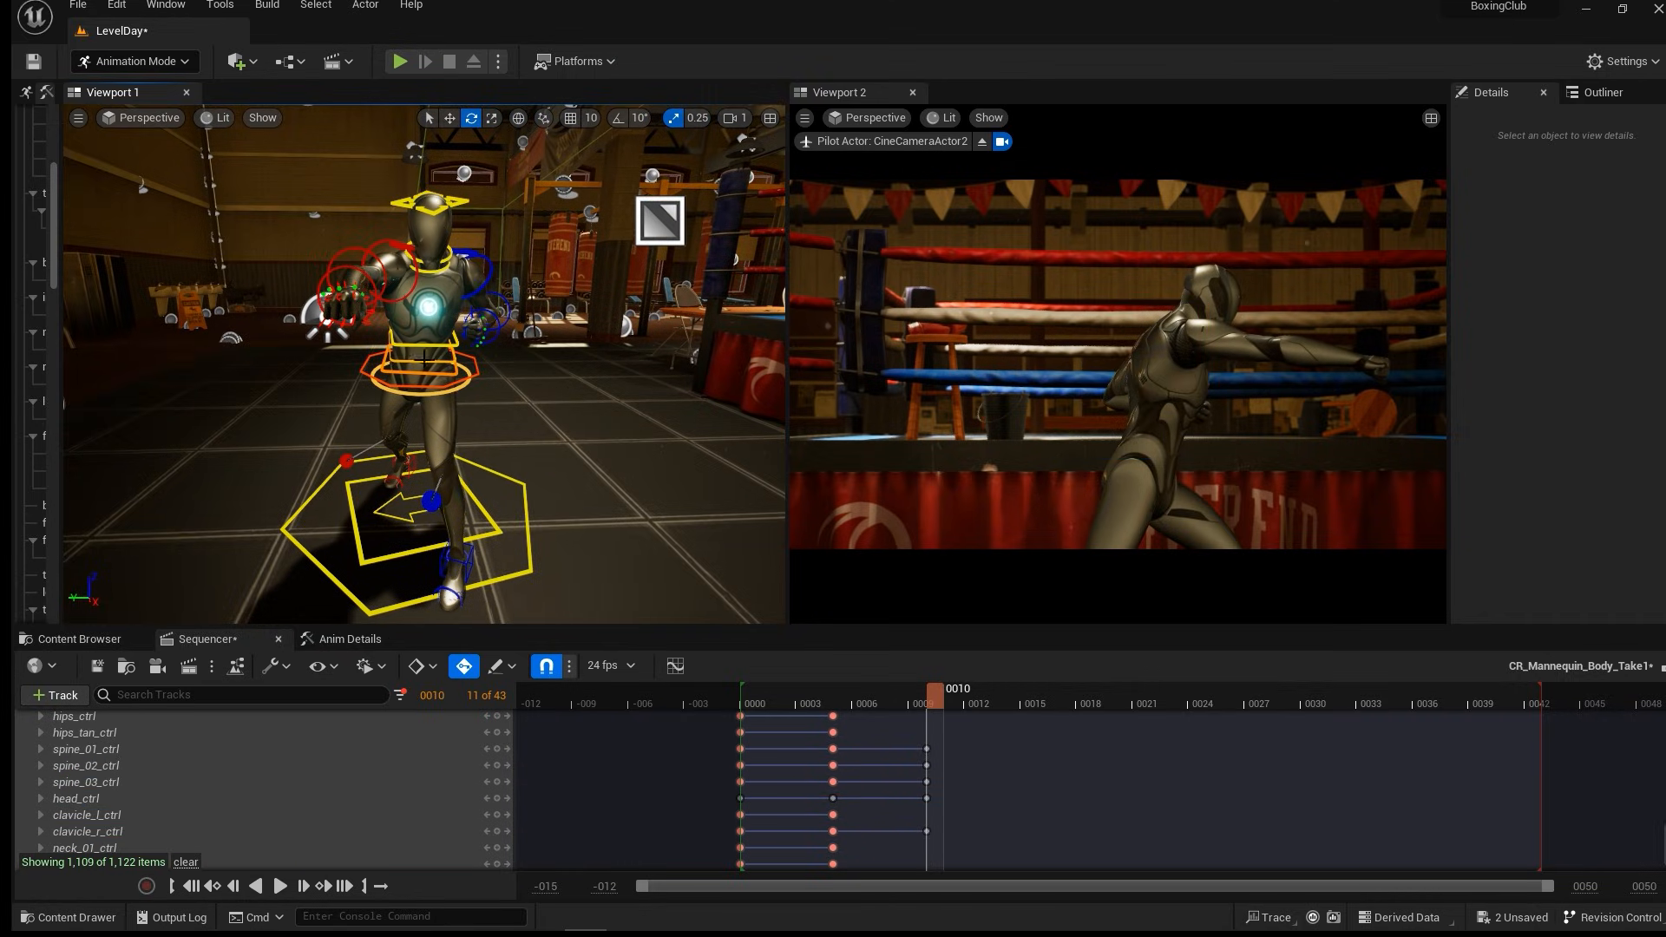
Fine-tune the rotations of spine_02_ctrl and spine_03_ctrl at frame 10, then clear the selection.
click(394, 354)
drag(372, 365, 390, 368)
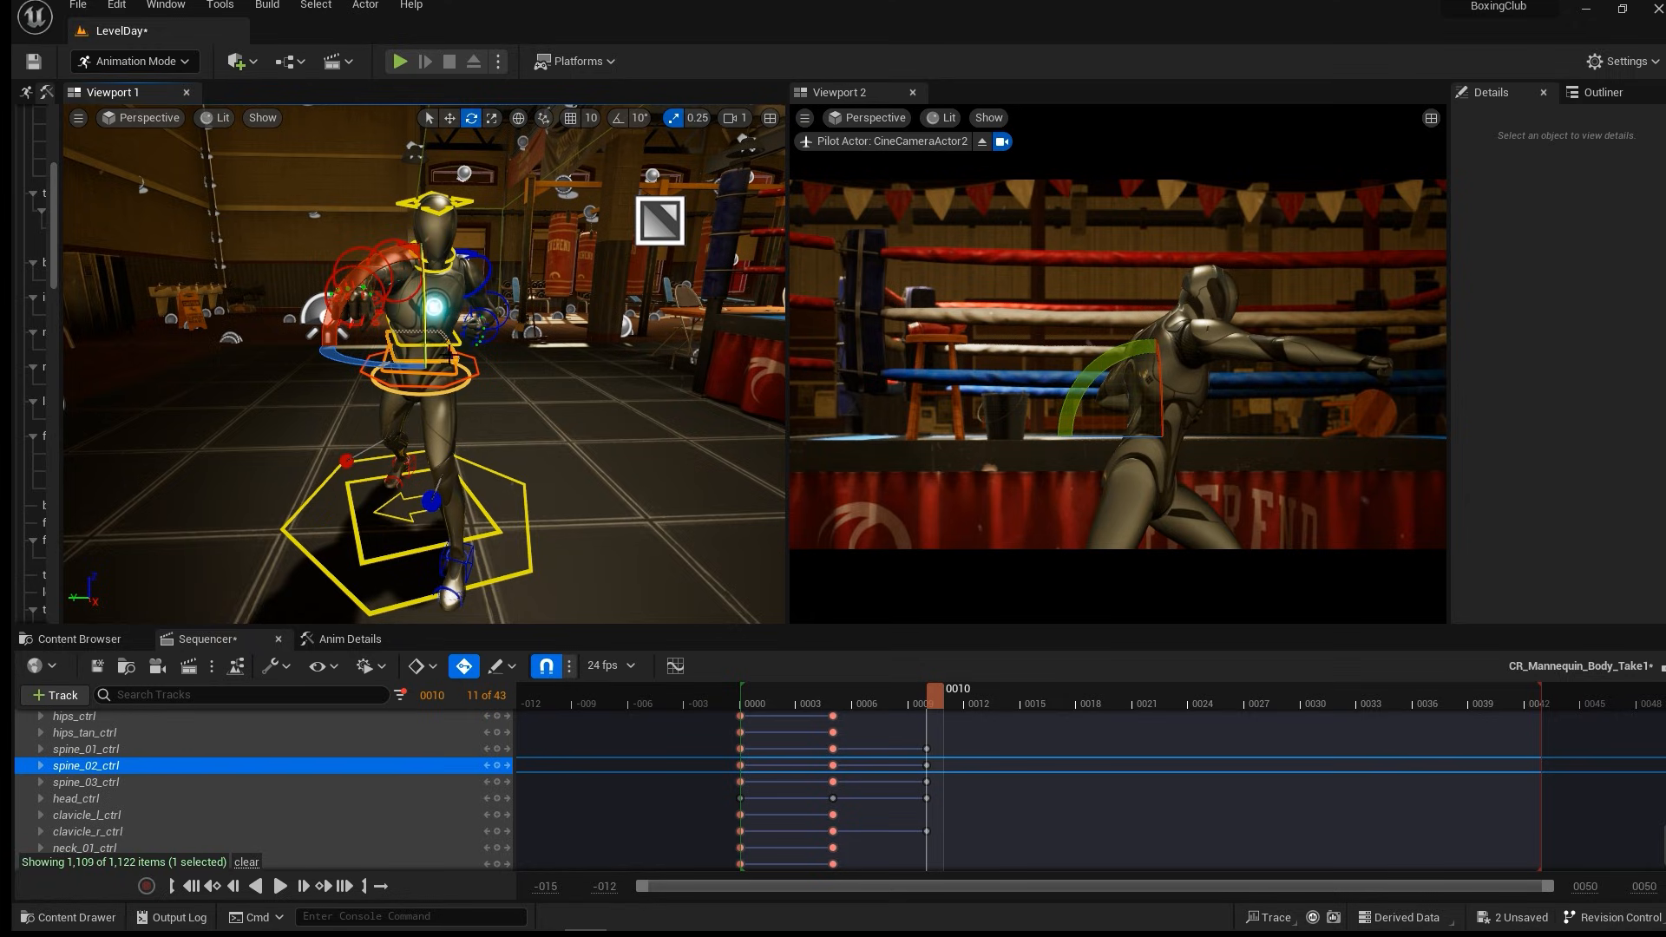
click(501, 417)
click(407, 338)
click(396, 344)
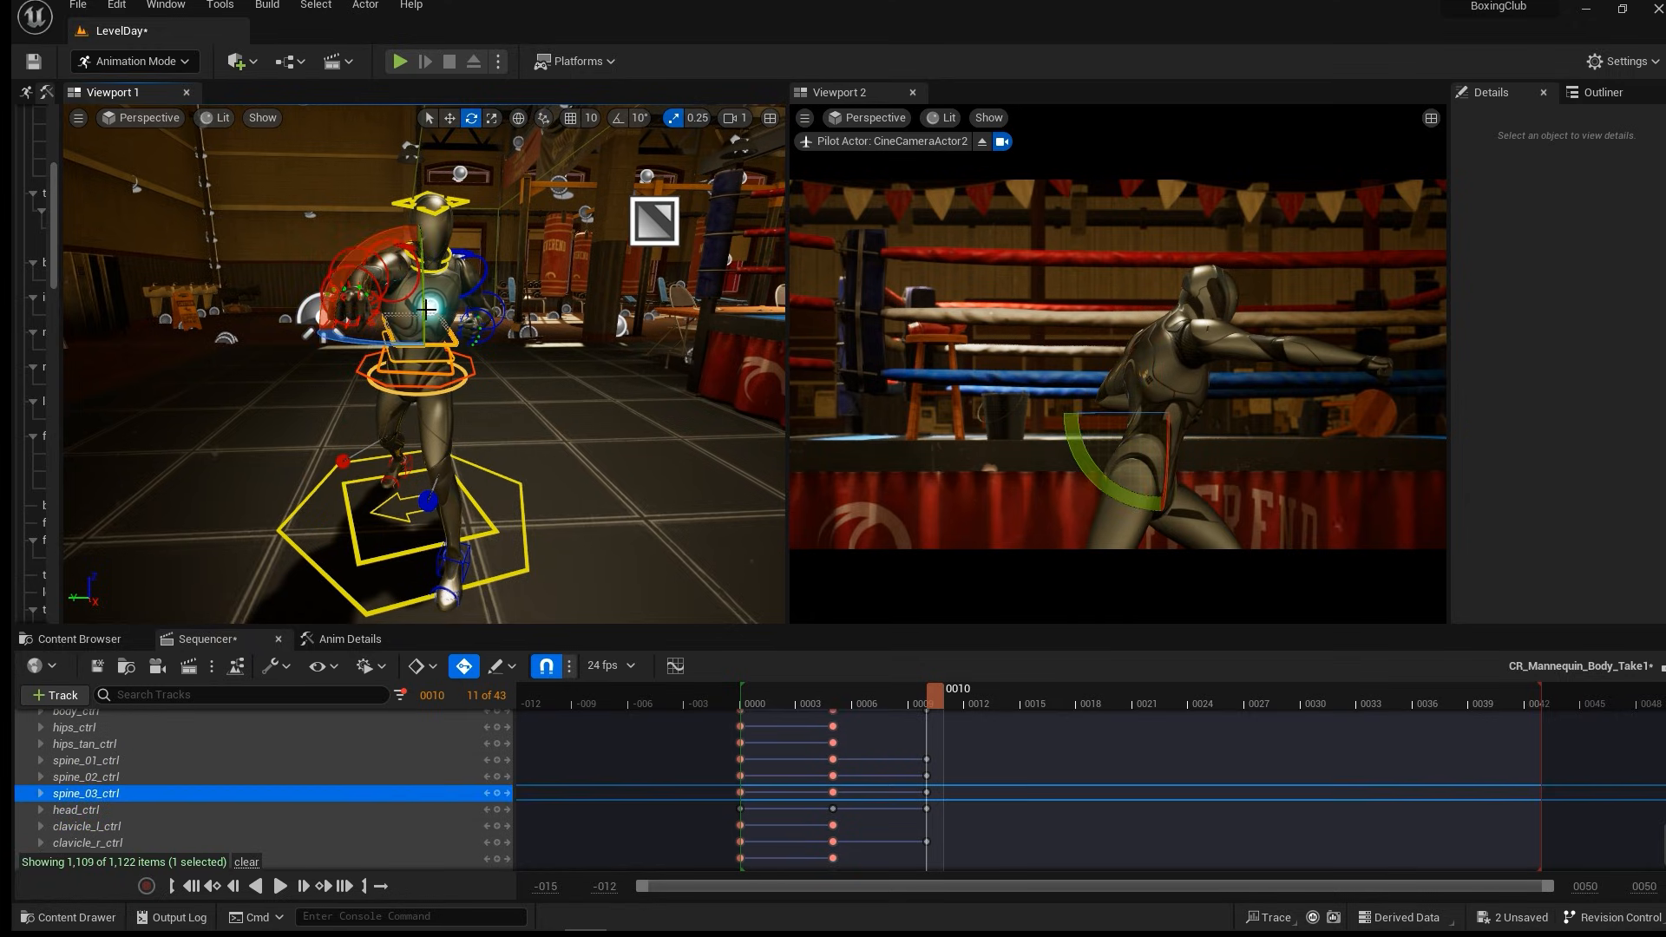
drag(422, 374, 422, 390)
click(500, 417)
Rotate upperarm_l_fk_ctrl again at frame 10 to refine the pulled-back left arm.
click(481, 282)
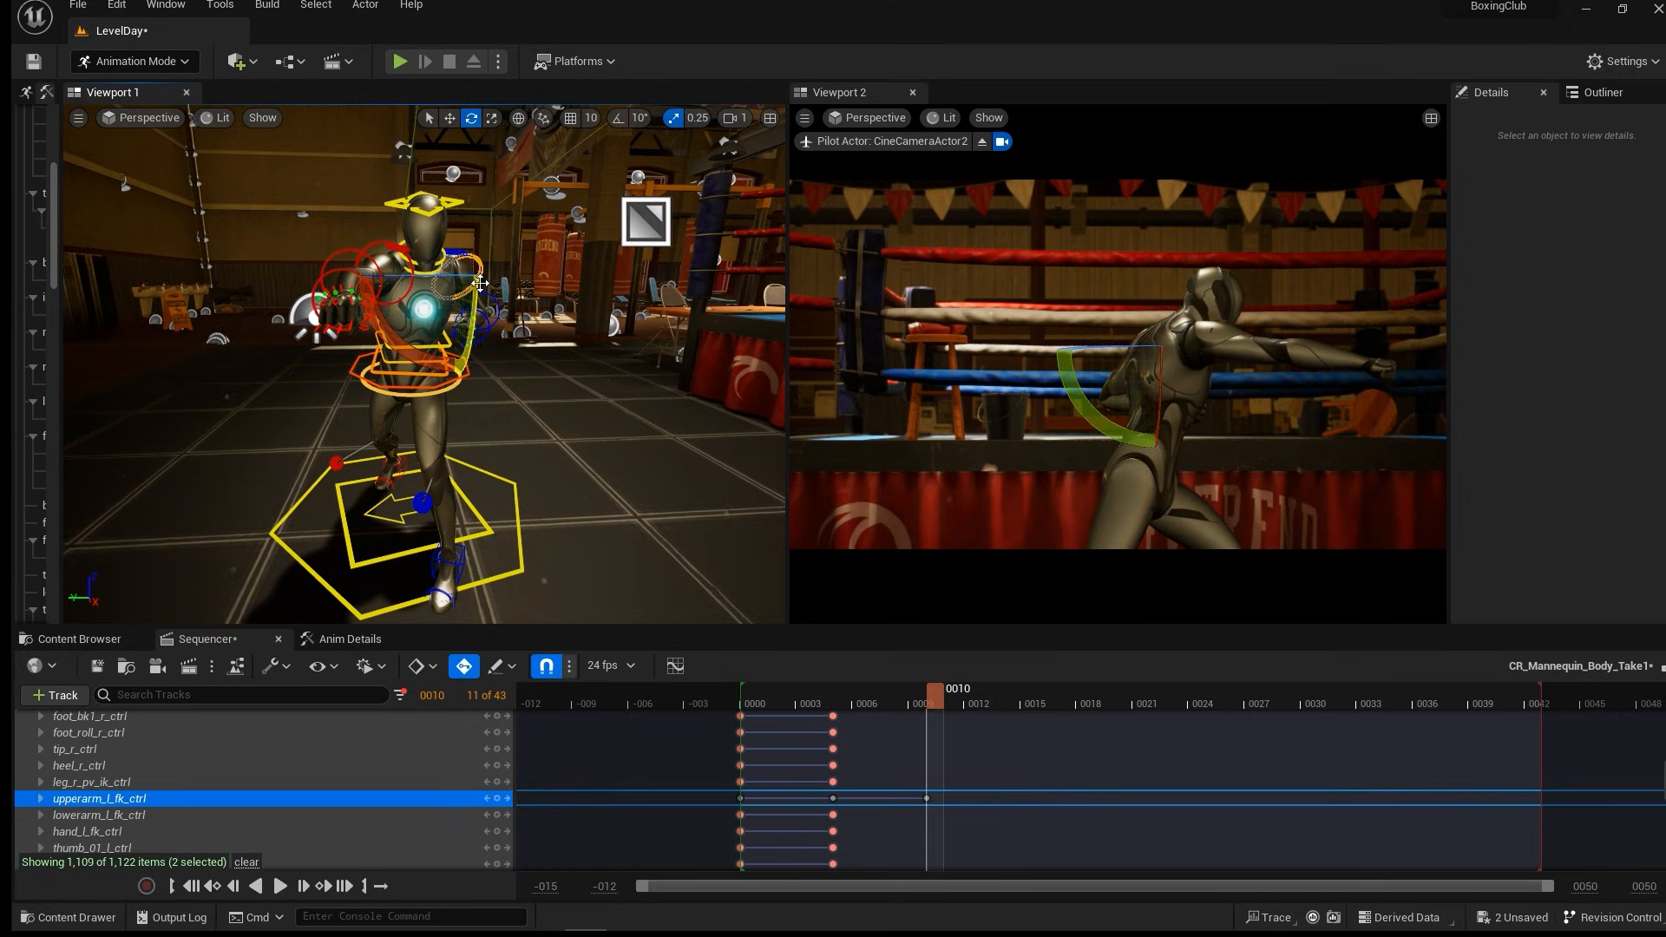
drag(447, 276, 531, 281)
click(354, 257)
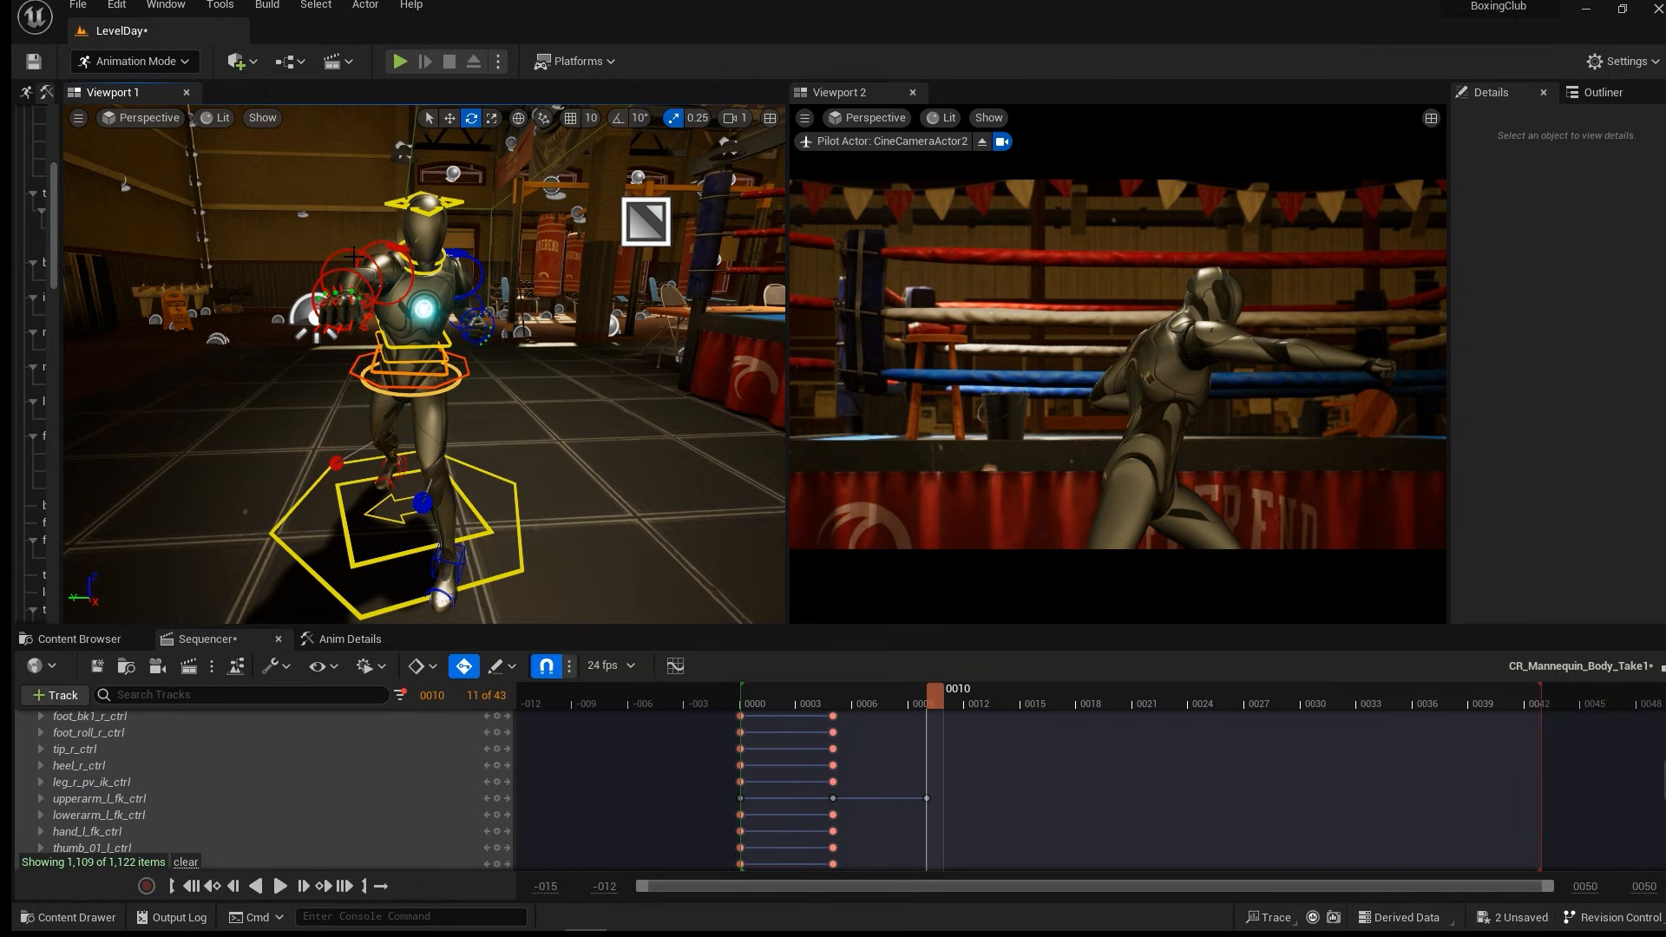
Rotate upperarm_r_fk_ctrl about -18° and lowerarm_r_fk_ctrl about 10° at frame 10 to aim the punching arm.
click(391, 275)
drag(412, 270, 486, 273)
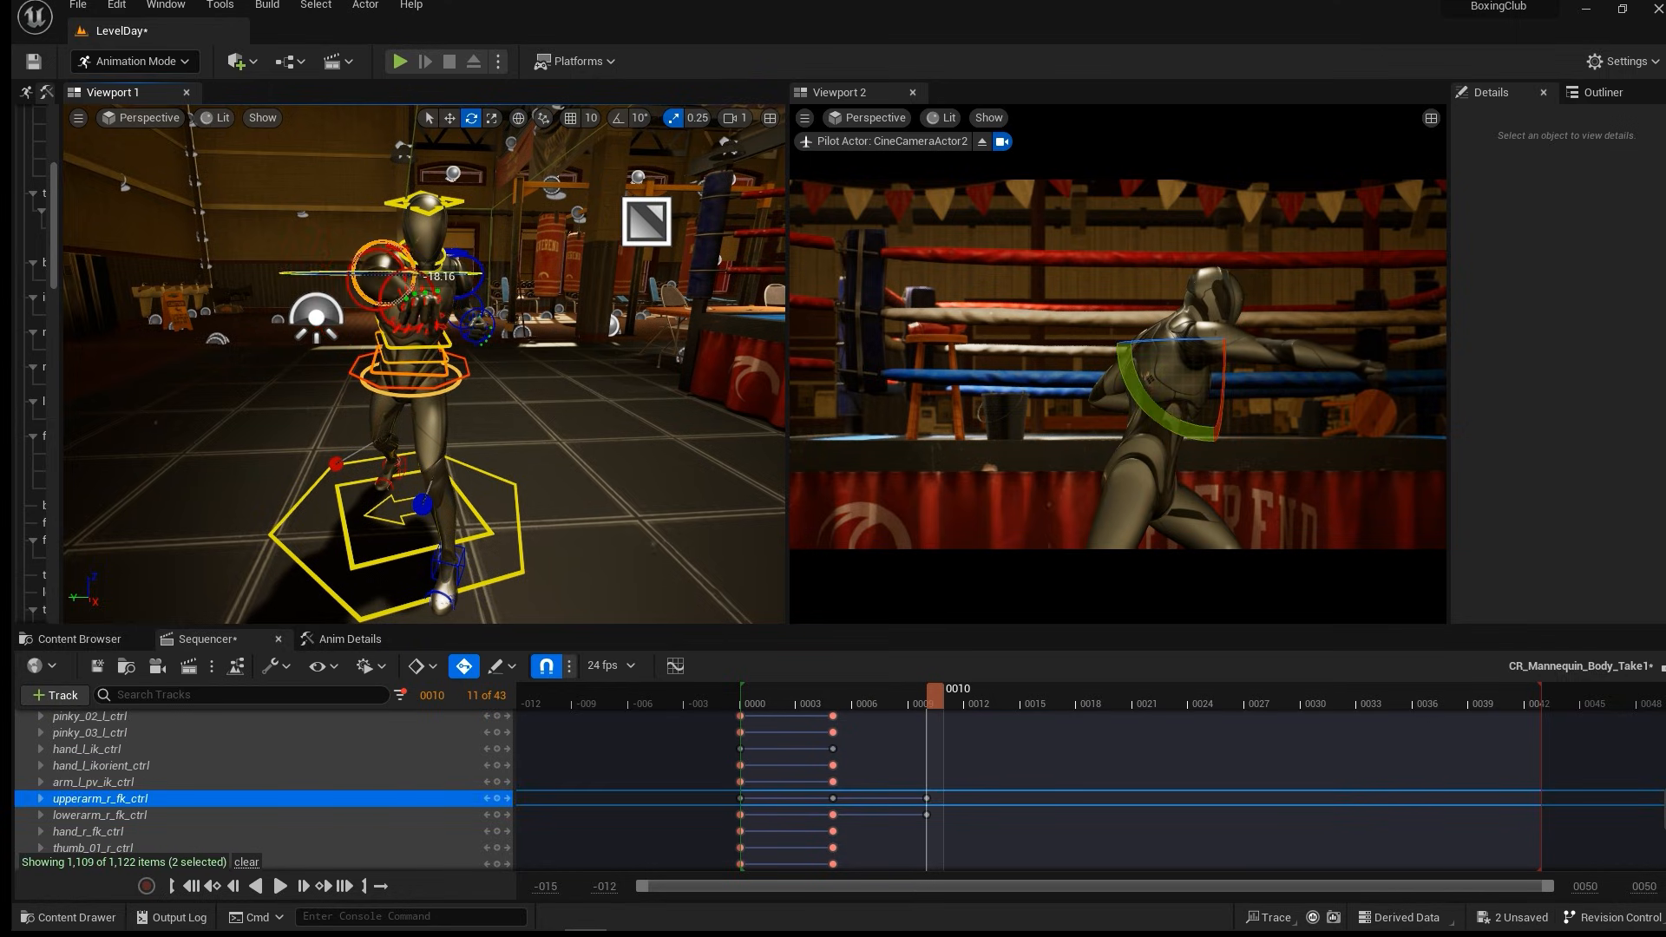
alt+drag(524, 406, 521, 504)
click(373, 341)
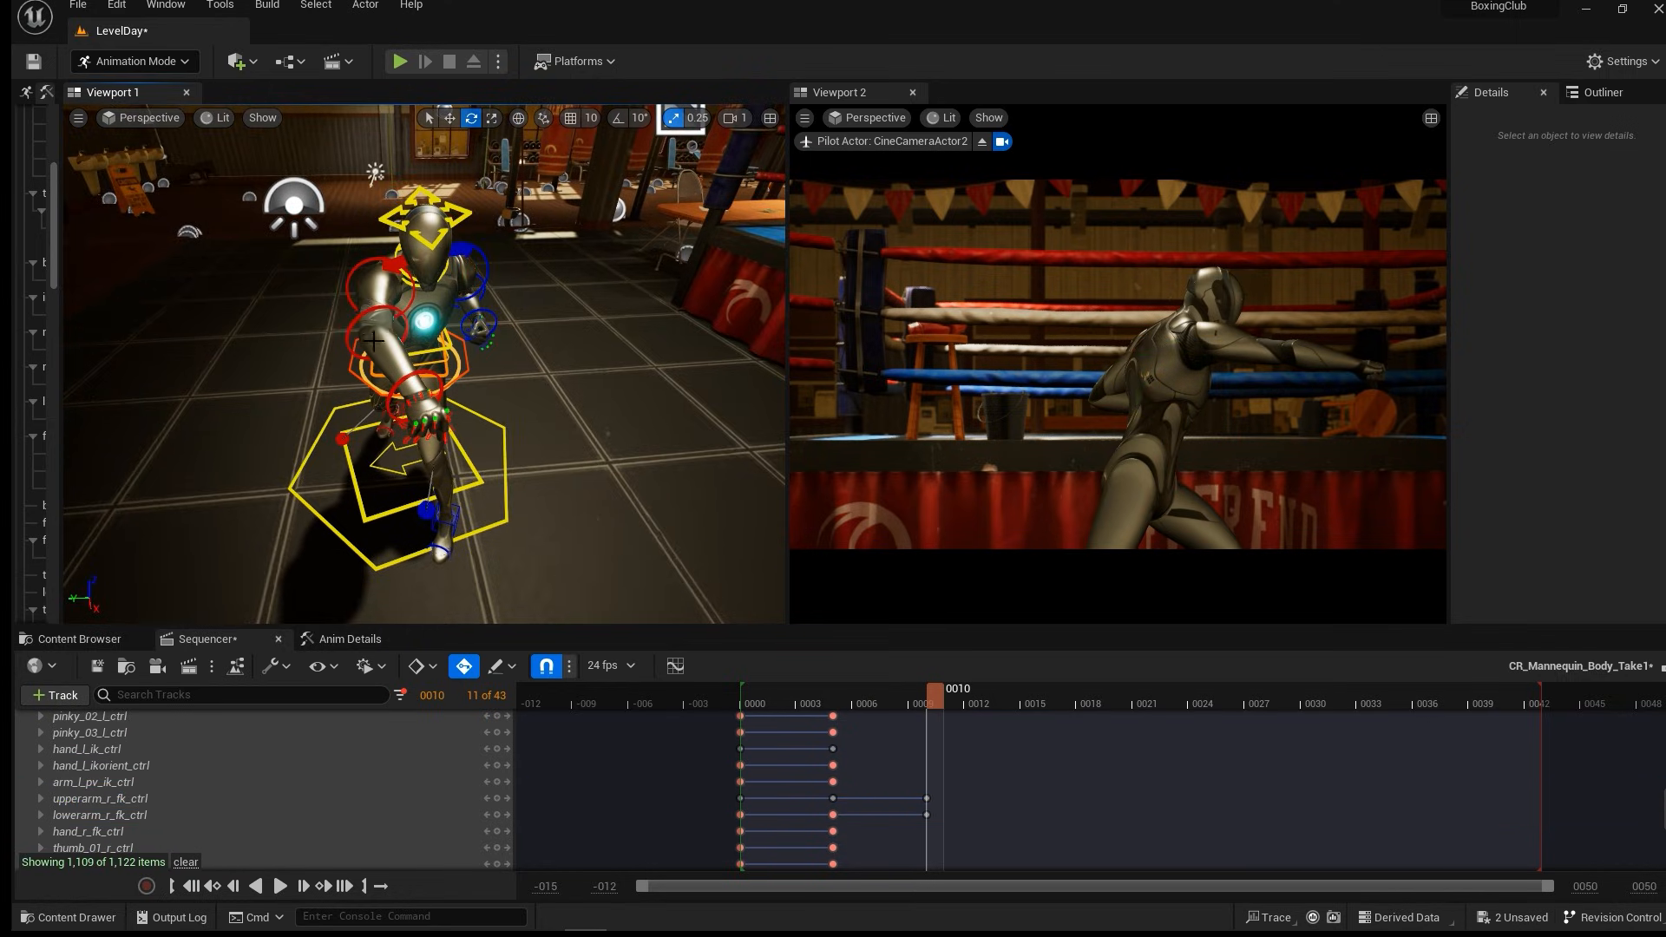
click(403, 321)
drag(432, 375, 394, 382)
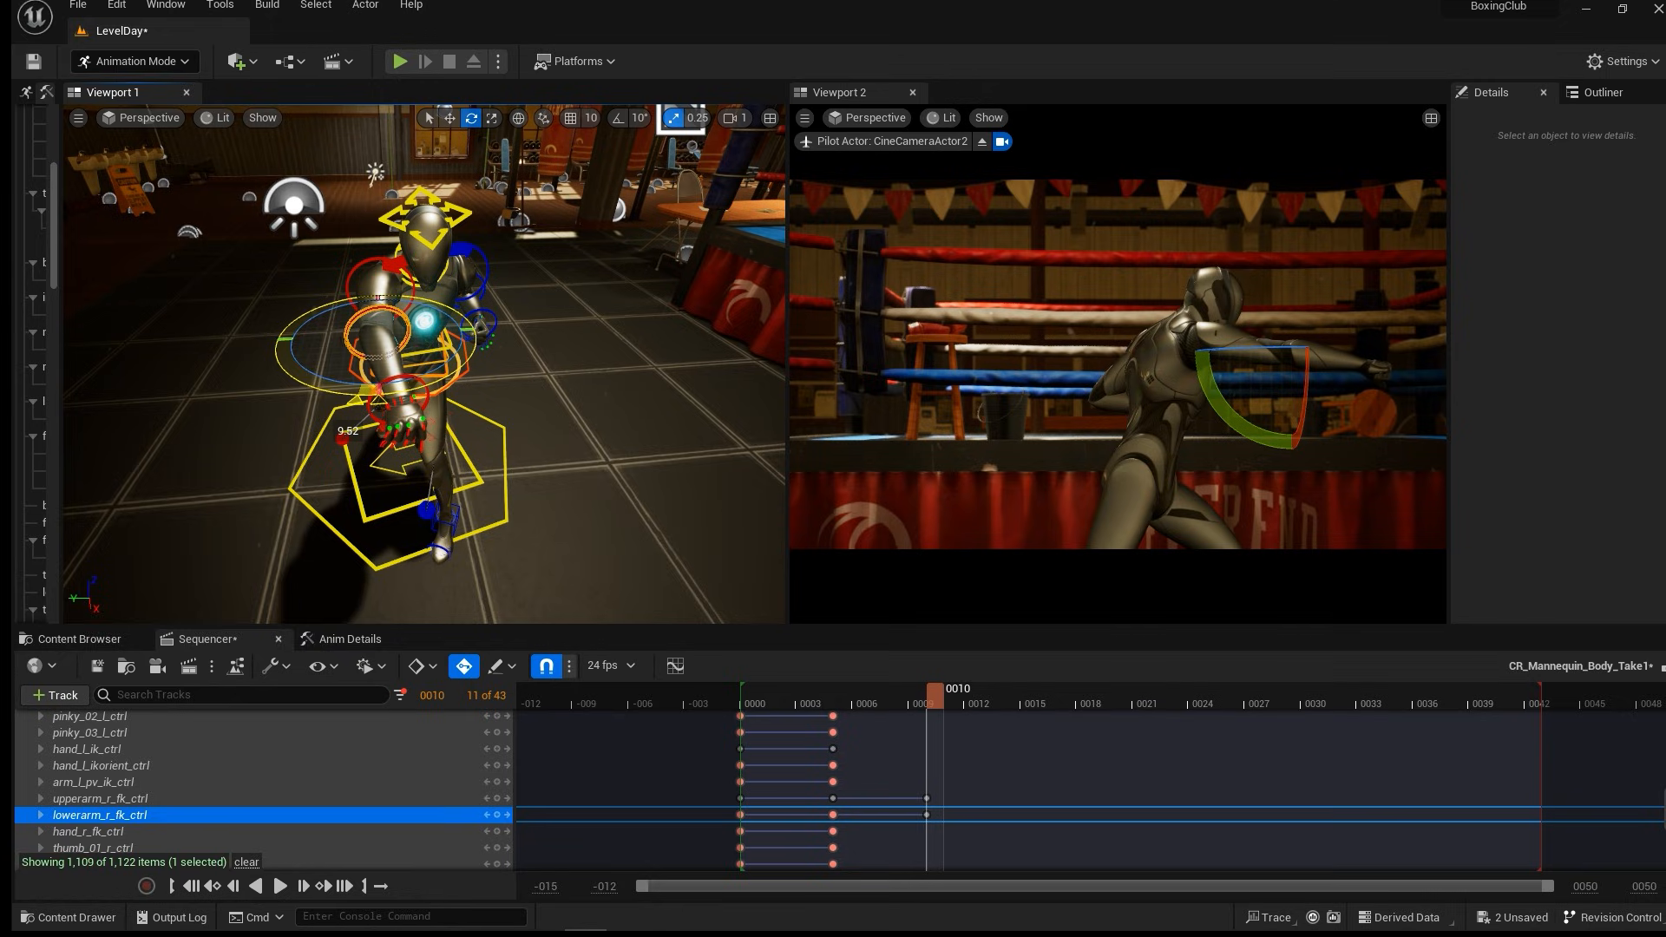
click(568, 374)
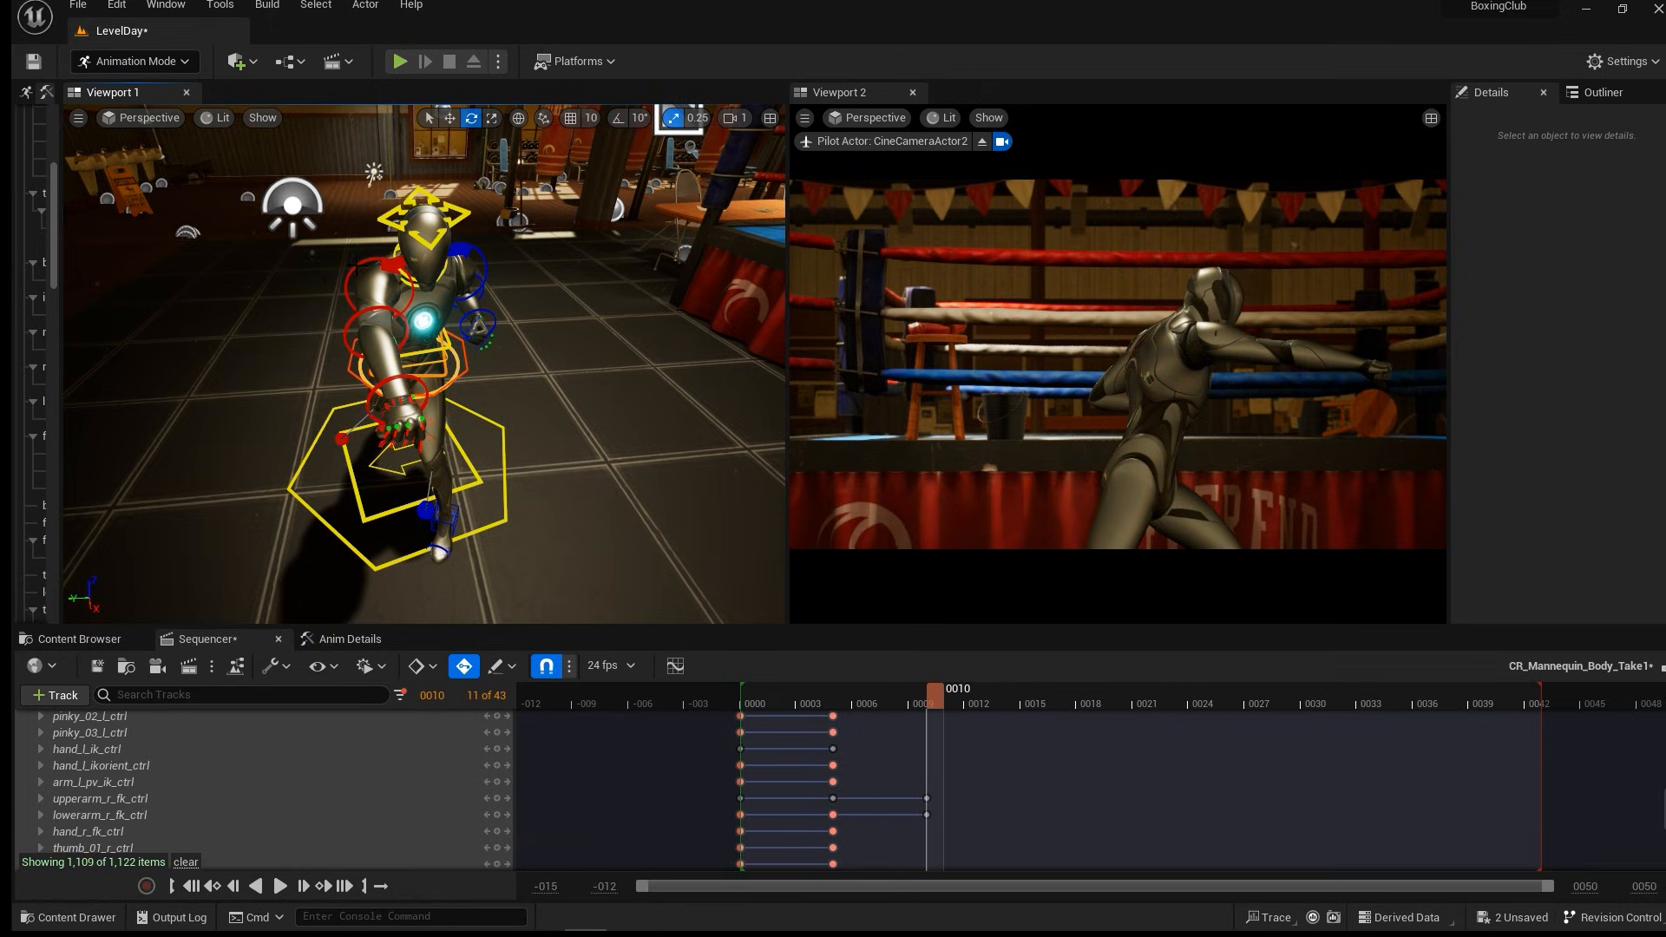
Rotate upperarm_r_fk_ctrl at frame 10 to raise the punching arm, clear the selection and widen the camera viewport.
click(392, 264)
drag(392, 269, 365, 263)
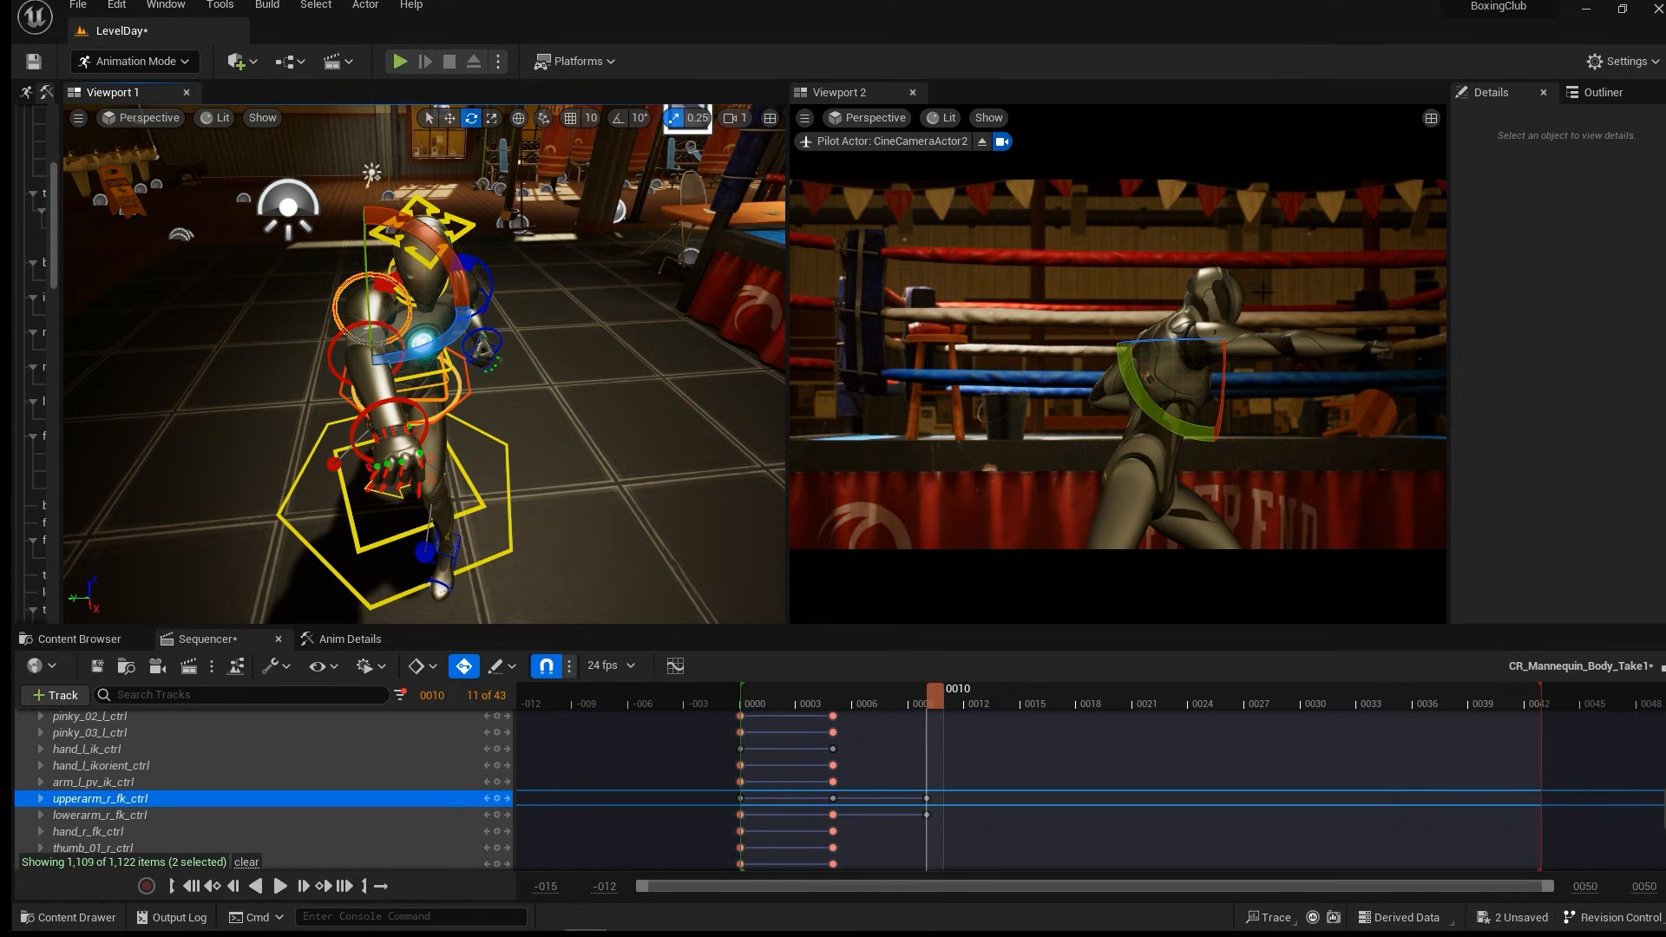
drag(1449, 264, 1592, 259)
click(552, 554)
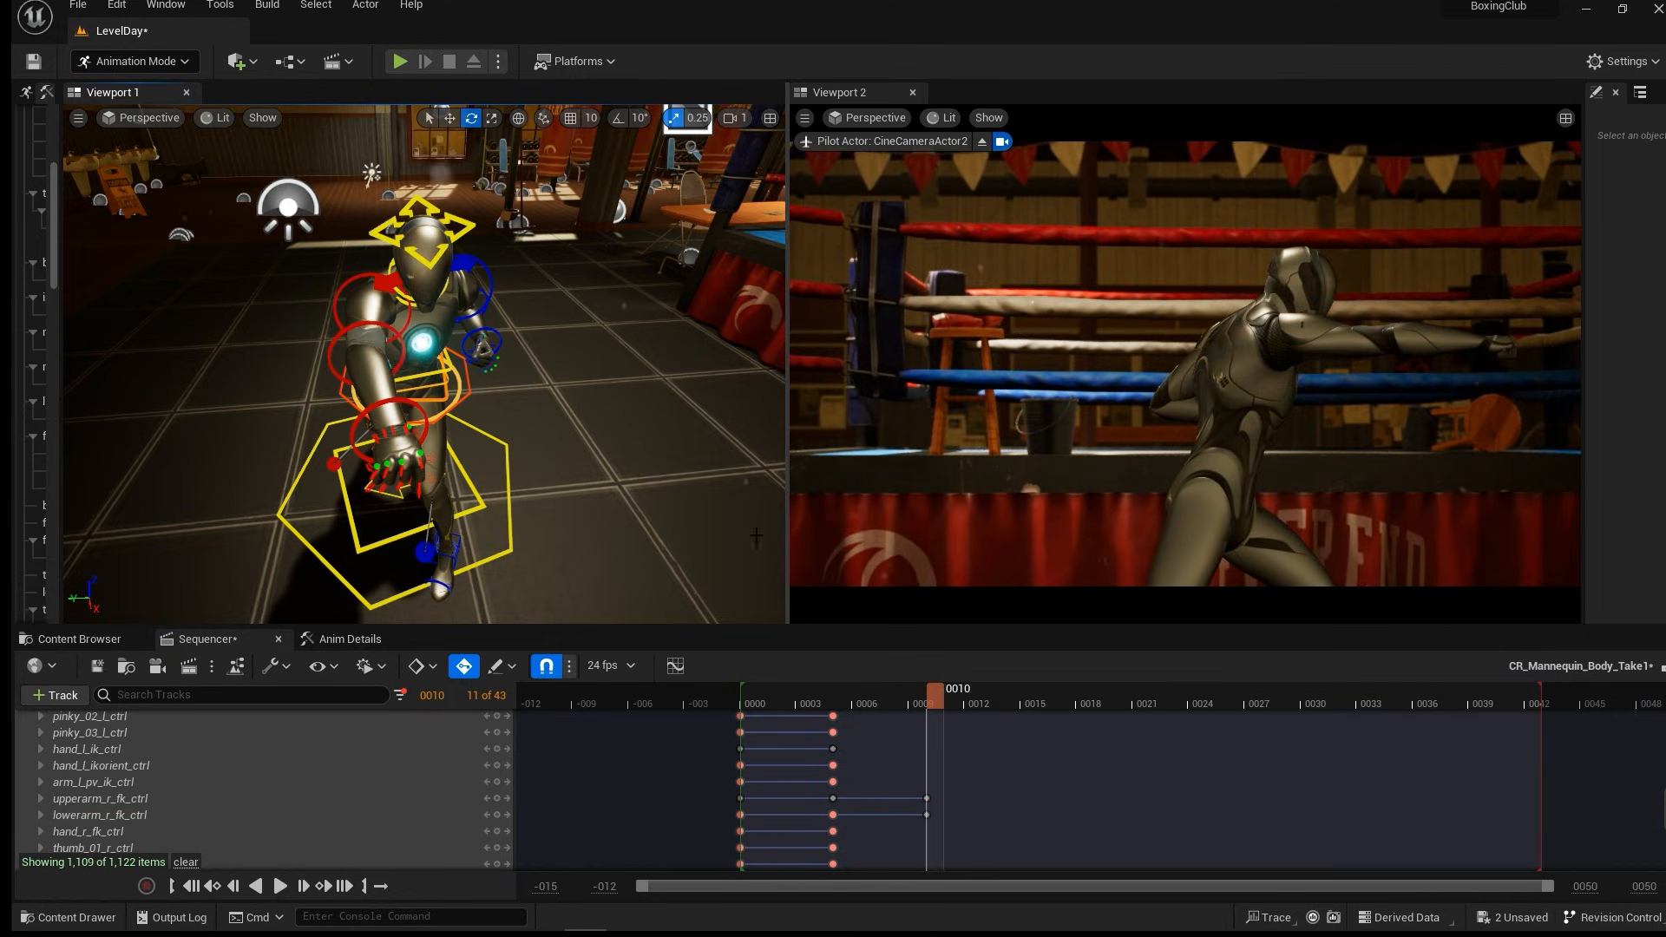
Add a key on the whole CR_Mannequin_Body rig track at frame 10 so every control is keyed.
alt+drag(552, 554, 755, 499)
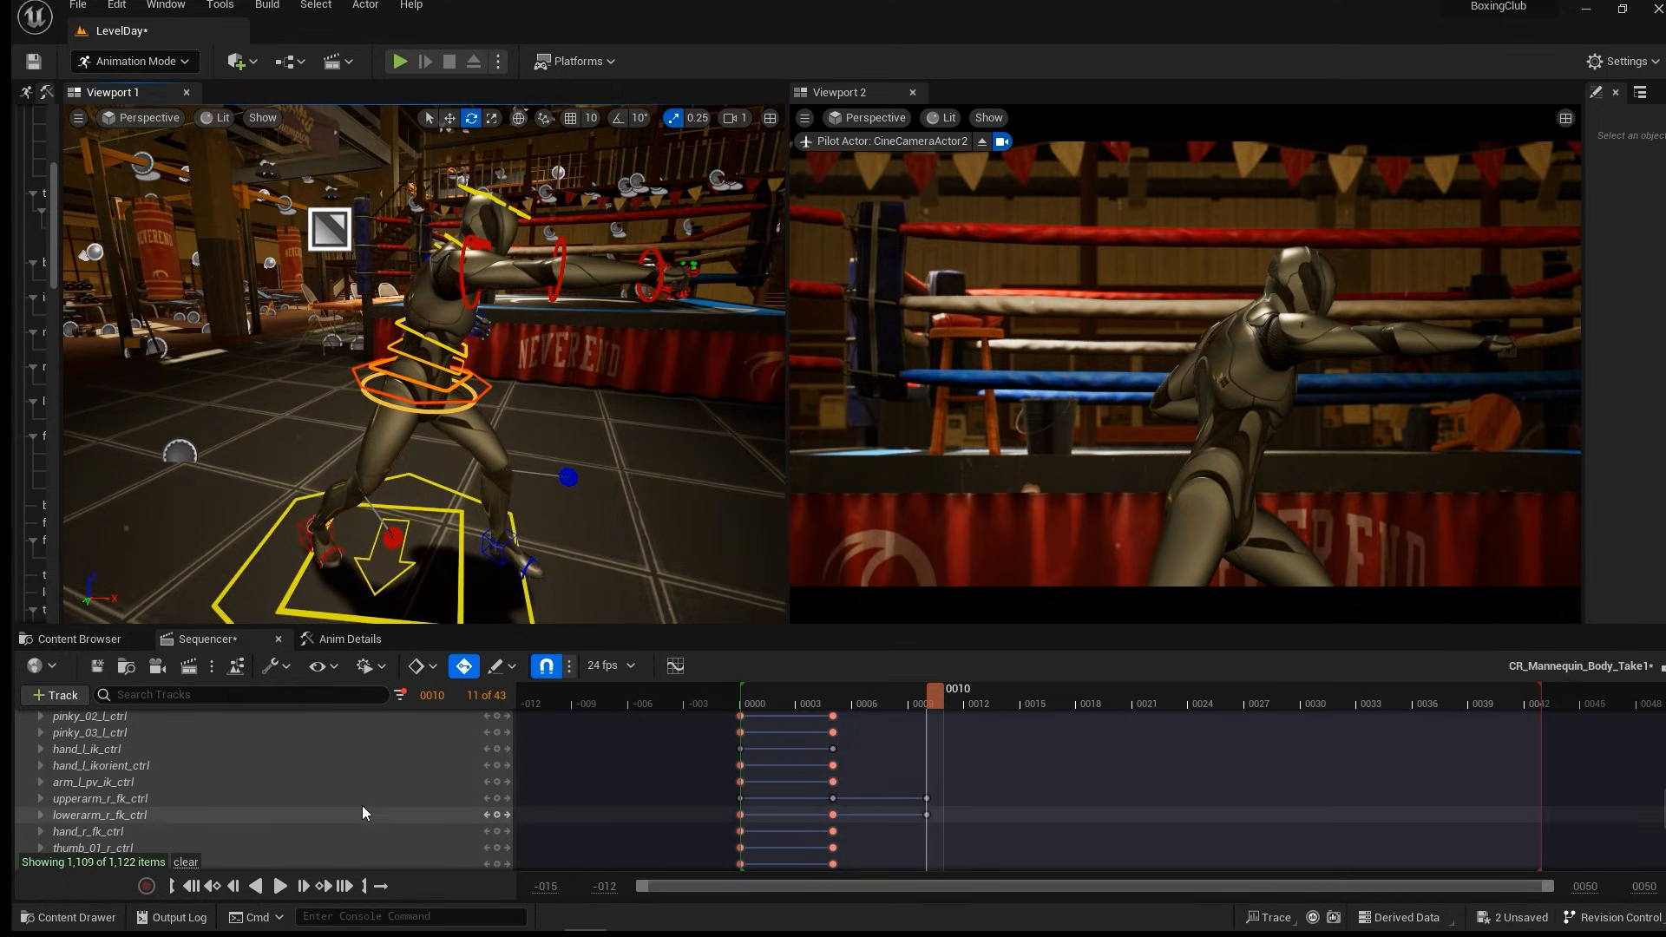
scroll(347, 781, down, 10)
scroll(346, 772, up, 15)
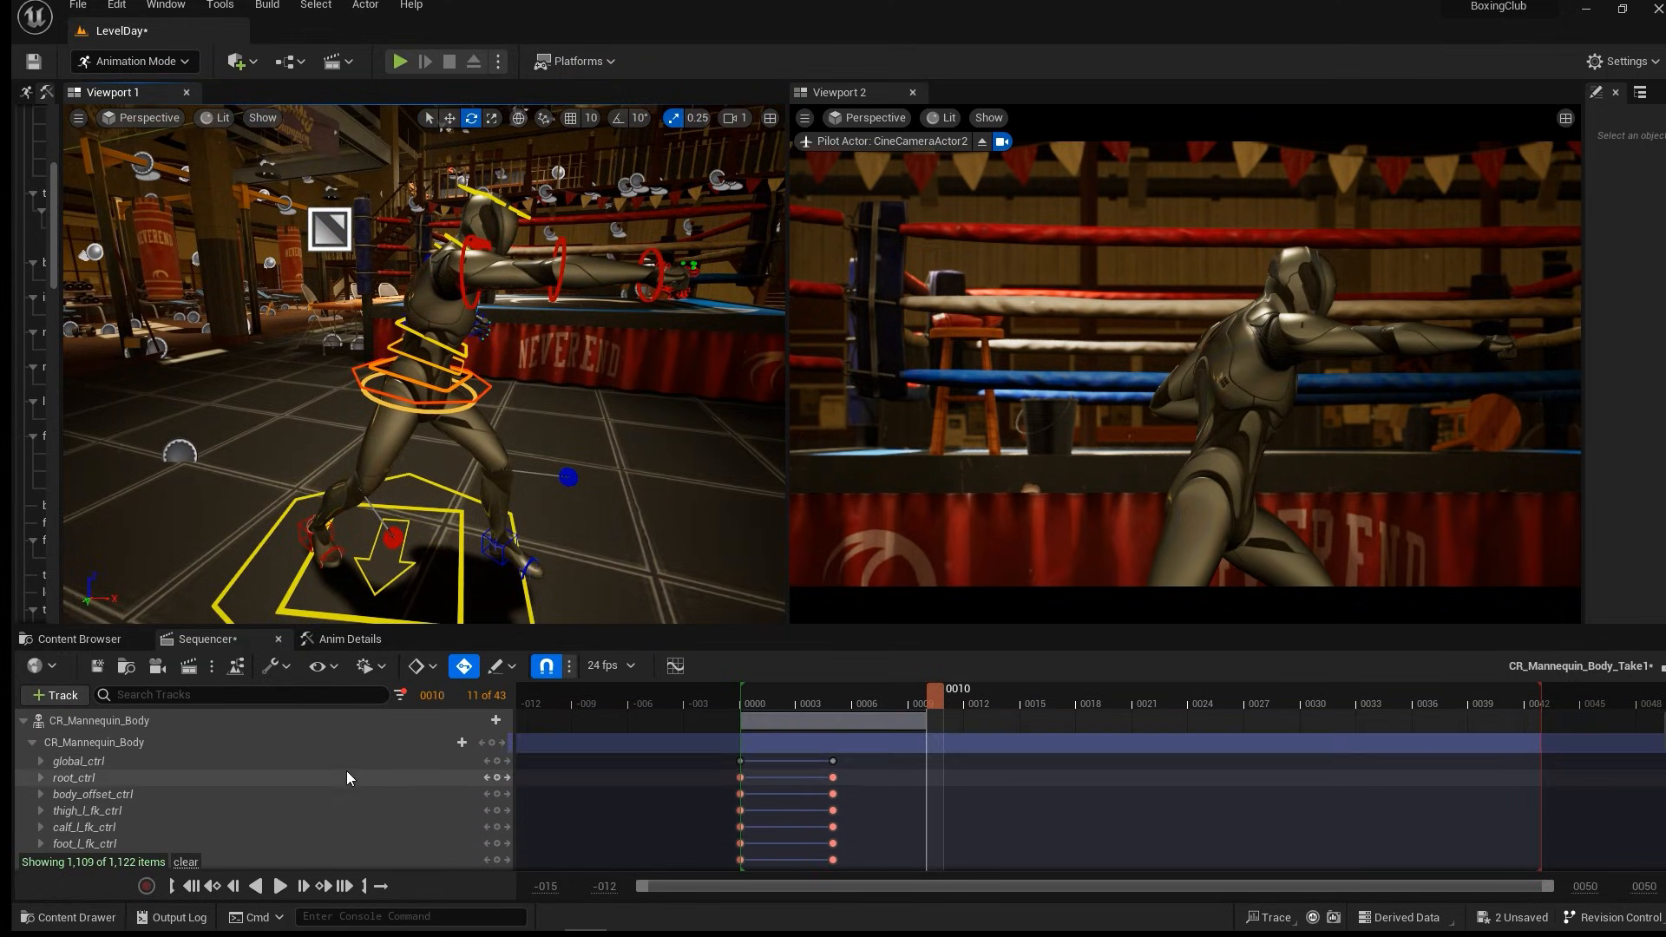
click(493, 744)
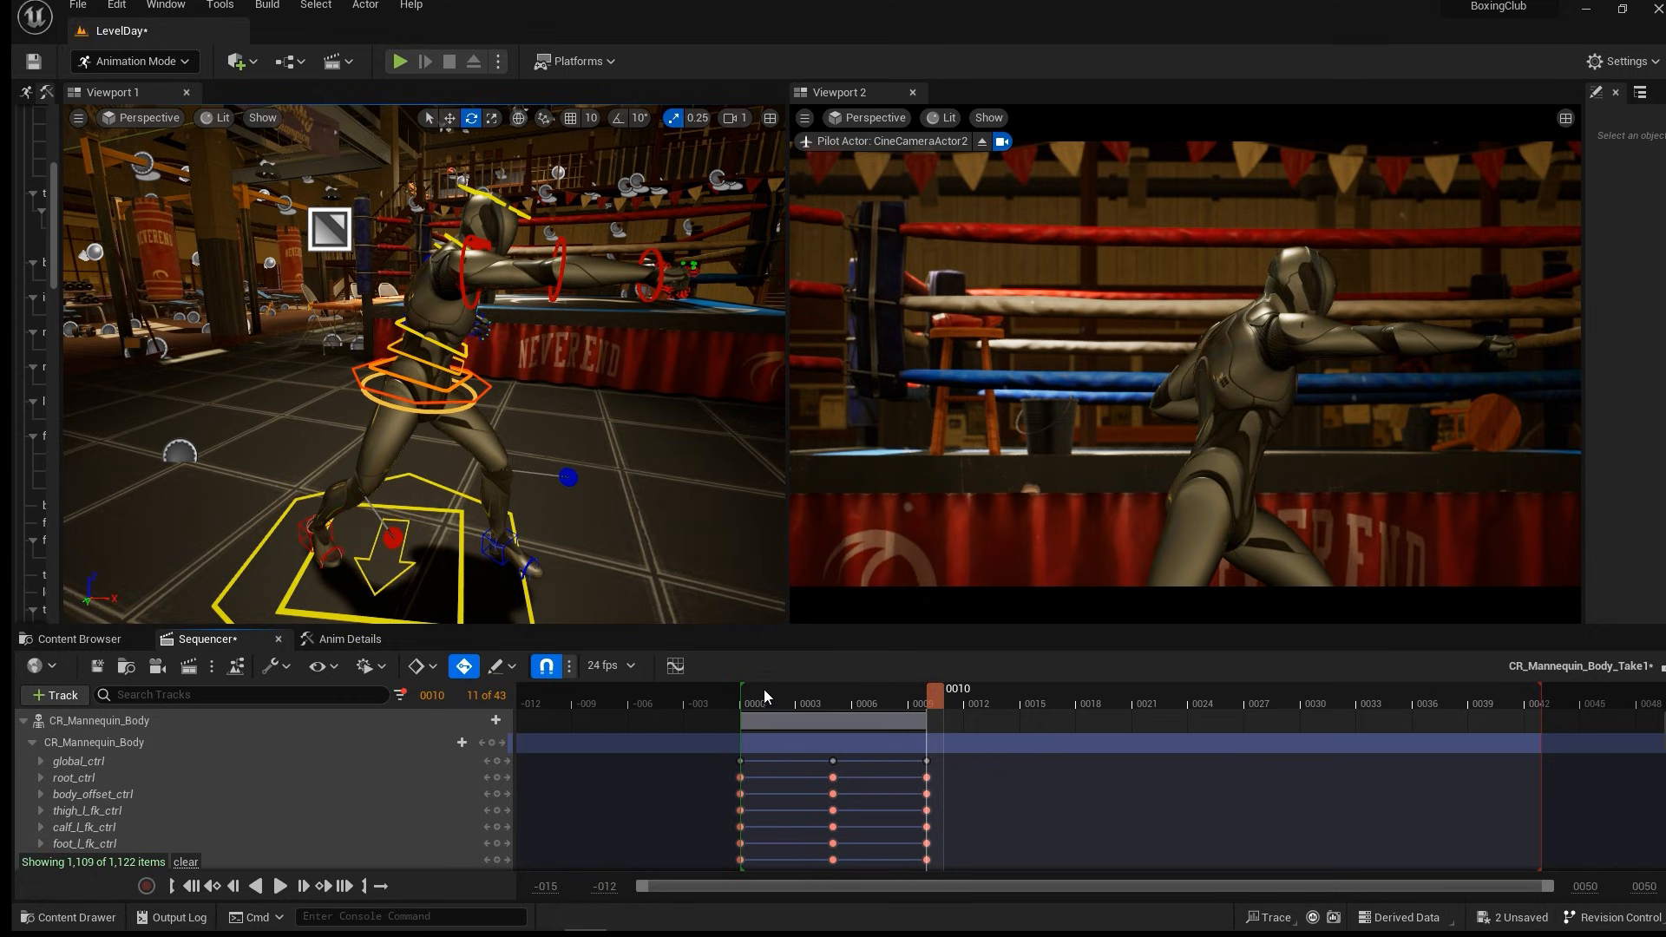
Scrub through the guard, wind-up and punch poses, and play the animation from frame 0 to judge the motion.
drag(736, 694, 892, 701)
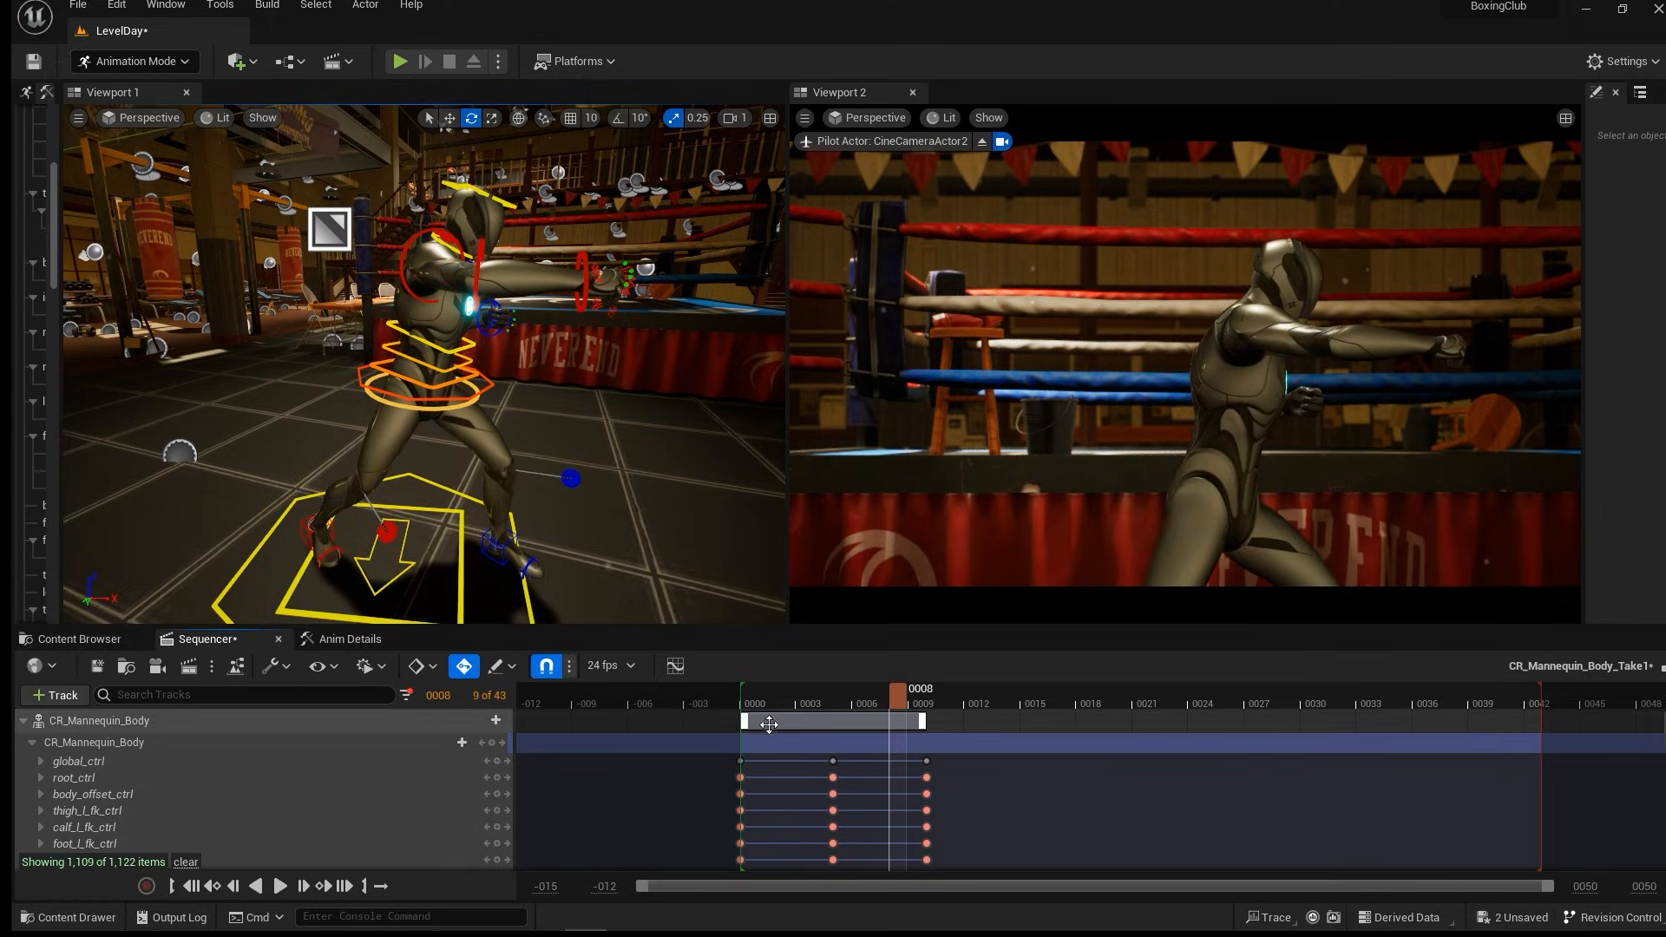
click(752, 687)
click(280, 886)
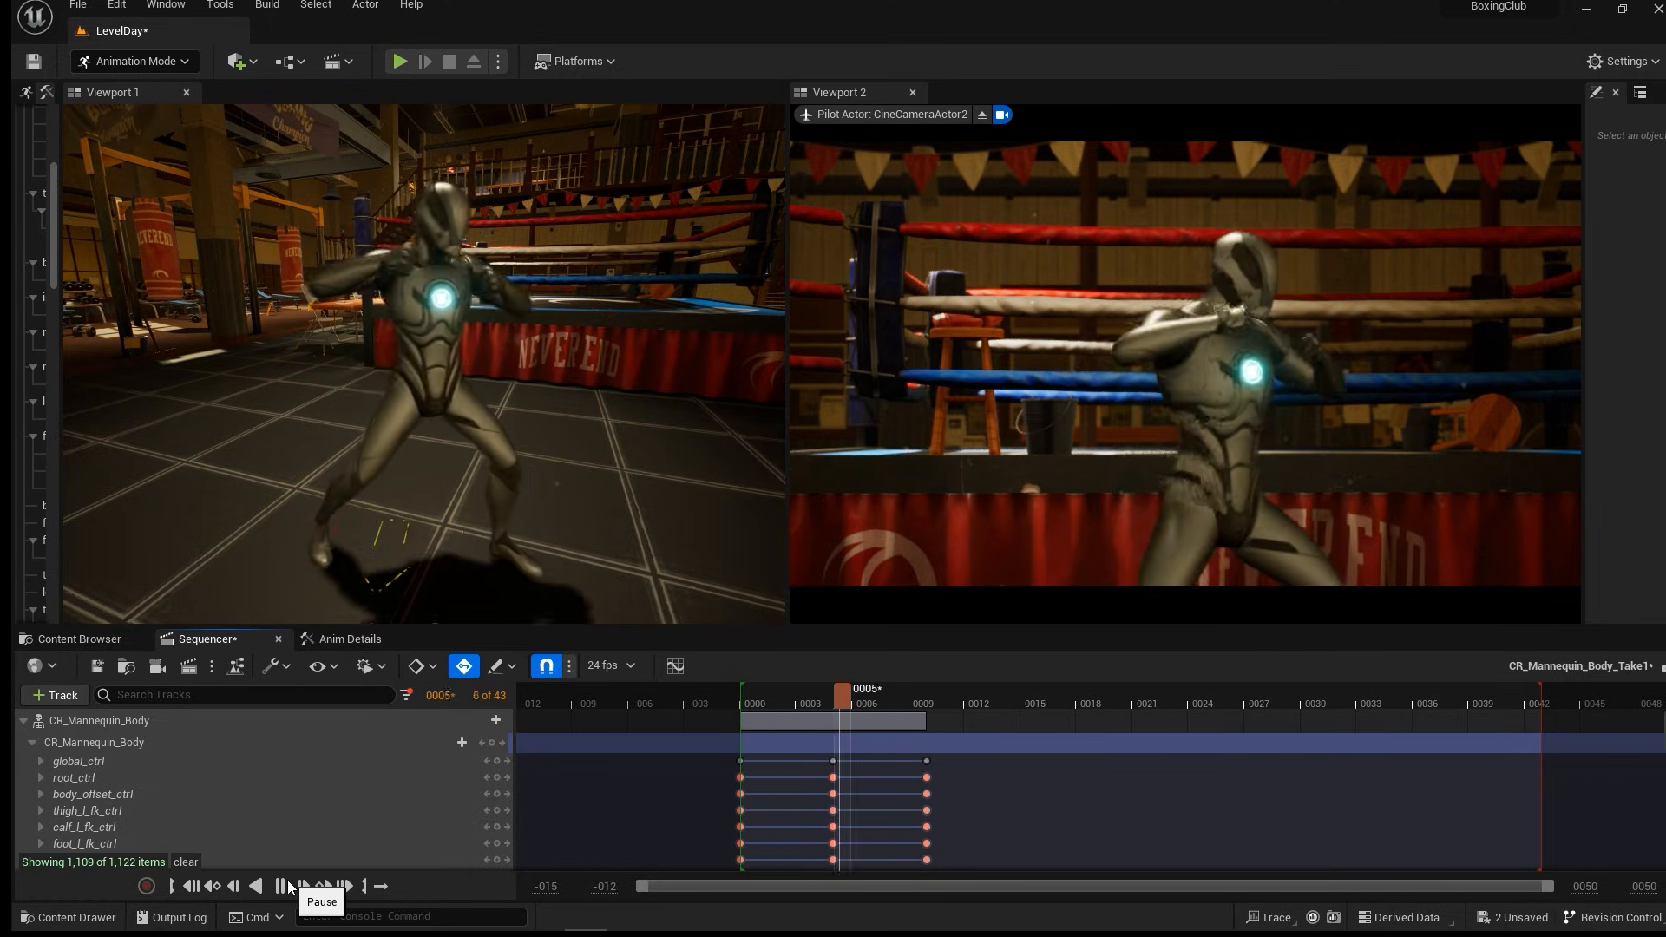
click(279, 886)
drag(784, 698, 755, 716)
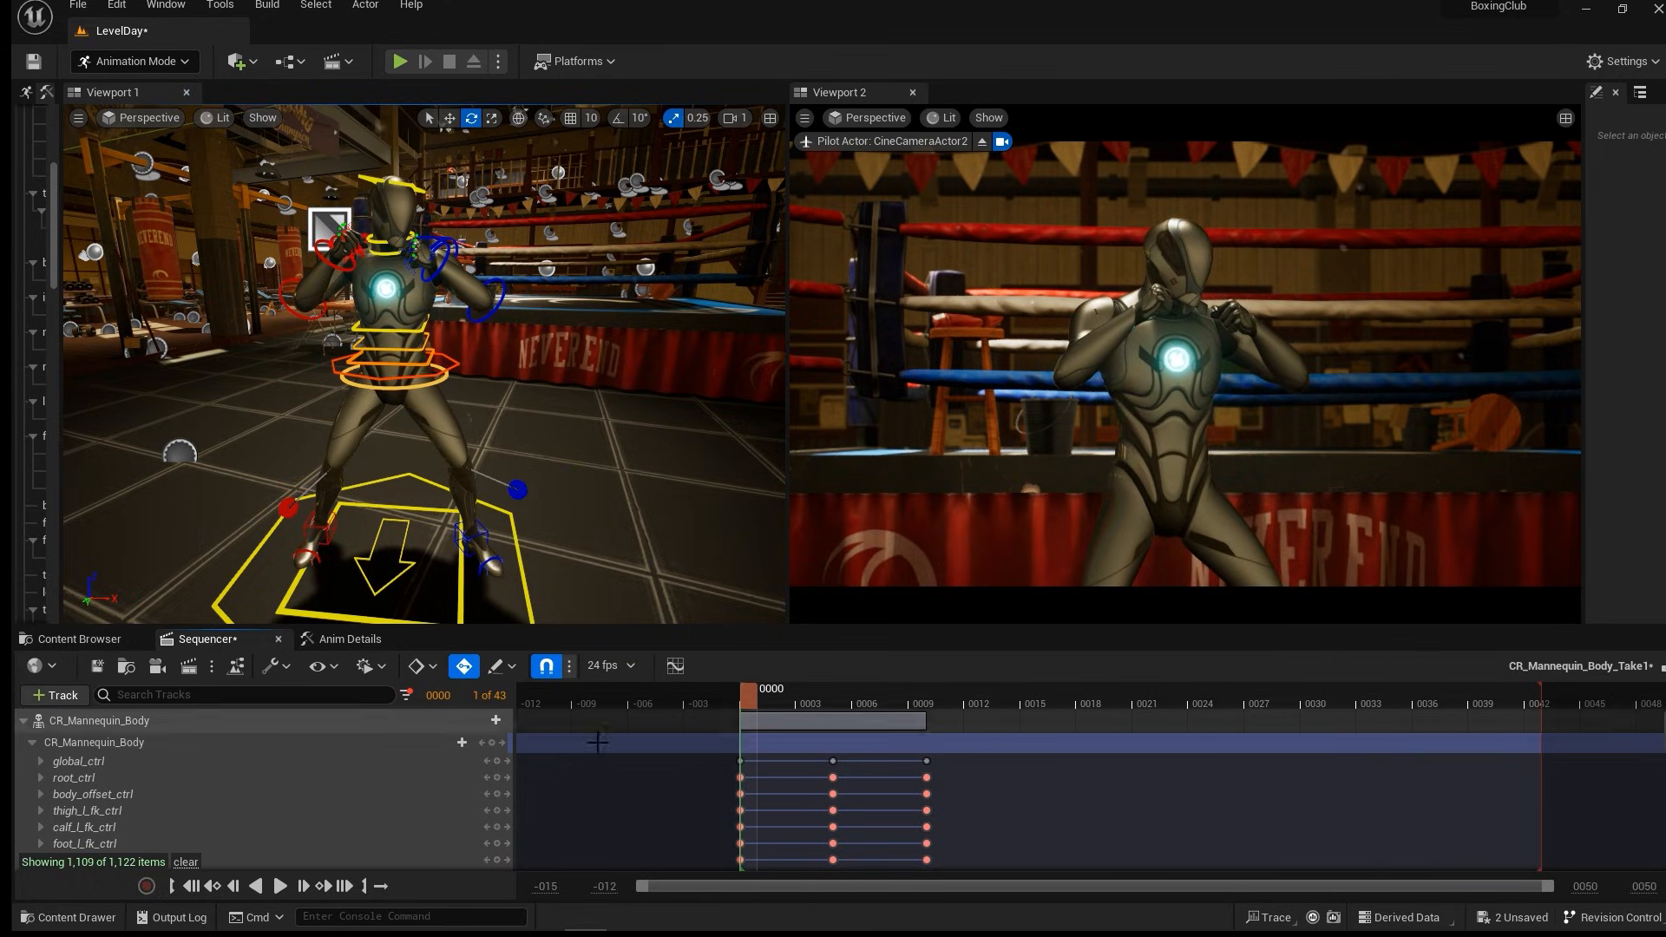
click(279, 887)
click(279, 886)
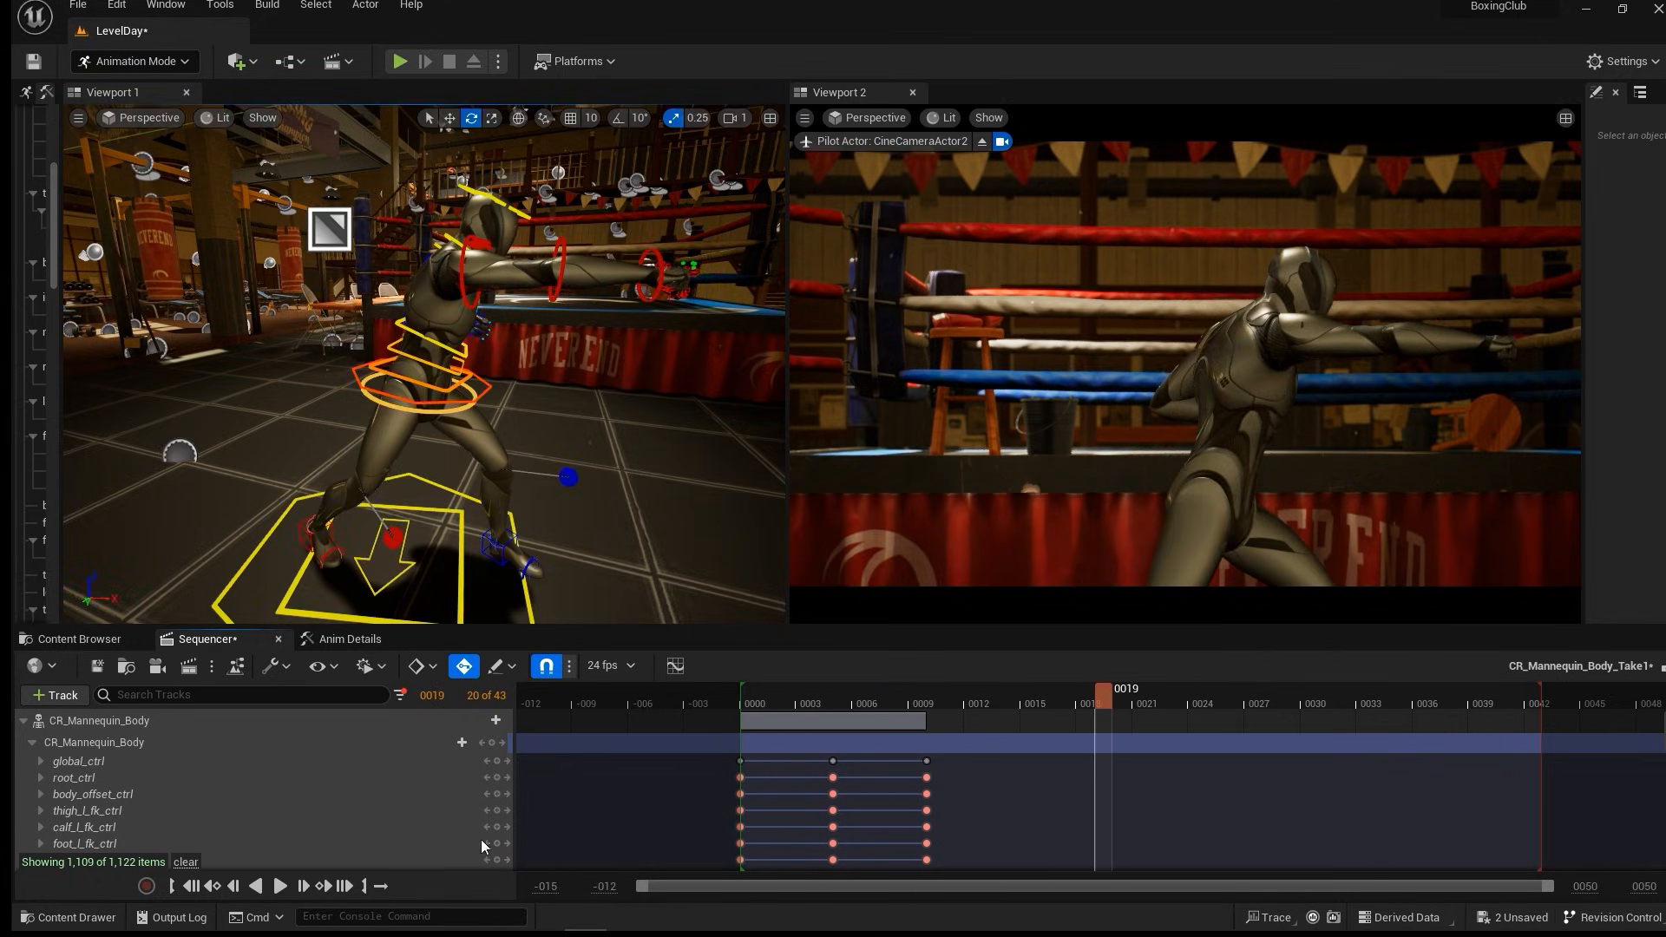
Switch the camera viewport to Unlit, preview the punch from frame 0, and restore the Lit view mode.
click(945, 118)
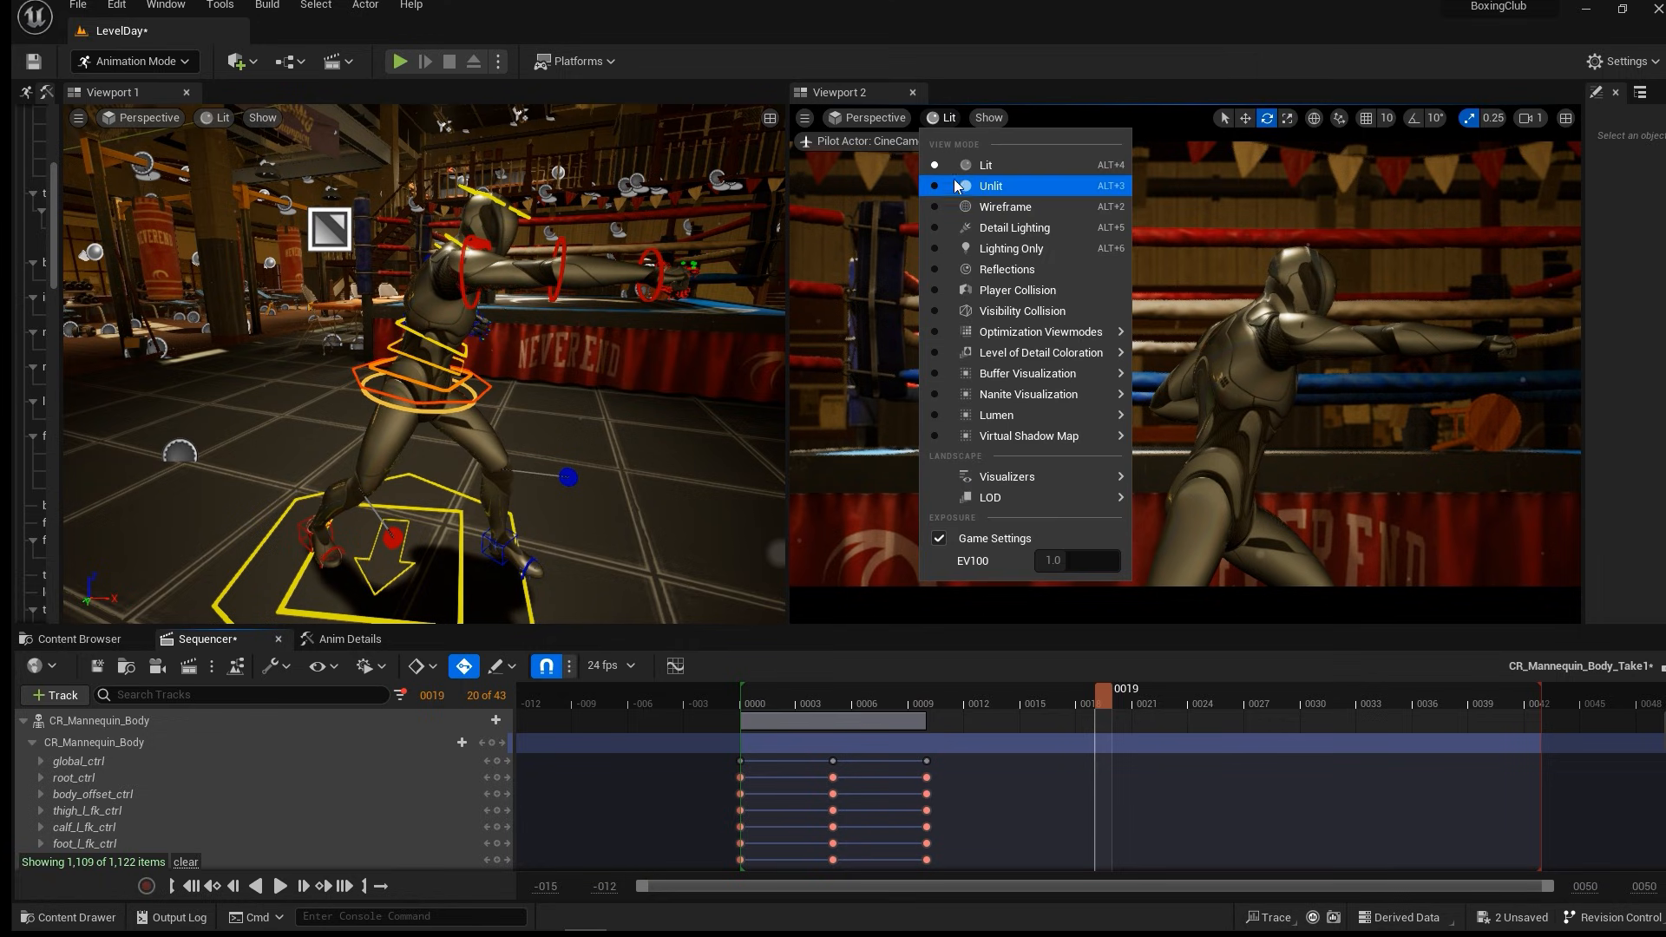
click(955, 179)
click(746, 704)
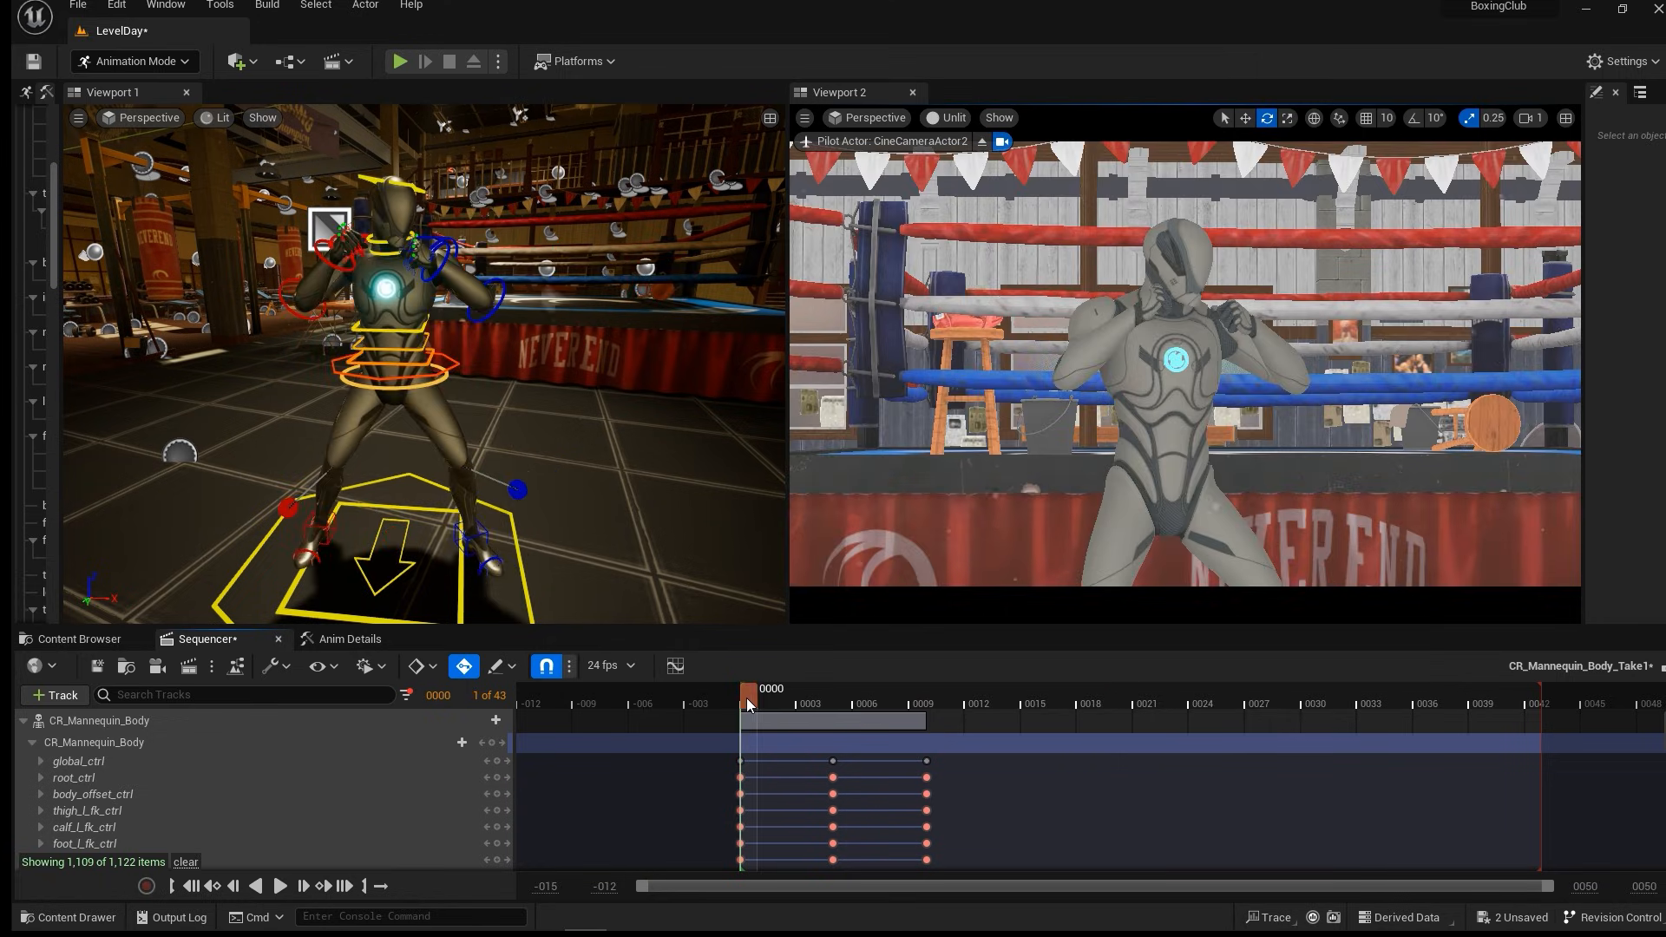
click(280, 886)
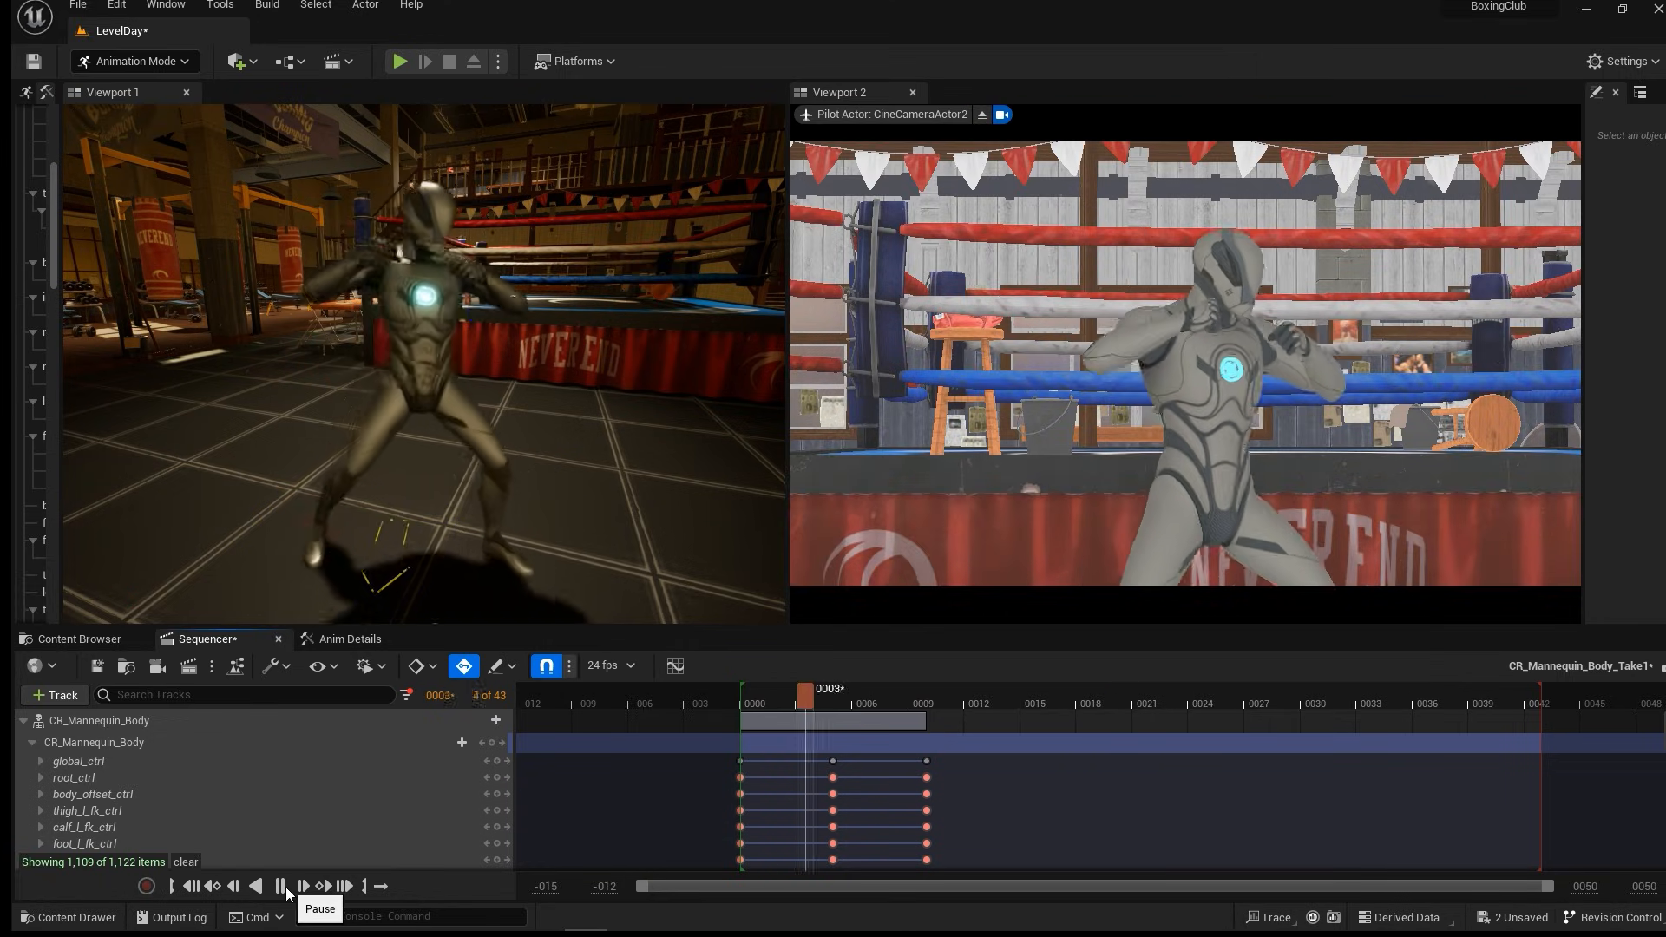
click(279, 886)
mouse_move(824, 699)
mouse_down()
mouse_move(727, 696)
mouse_move(792, 697)
mouse_up()
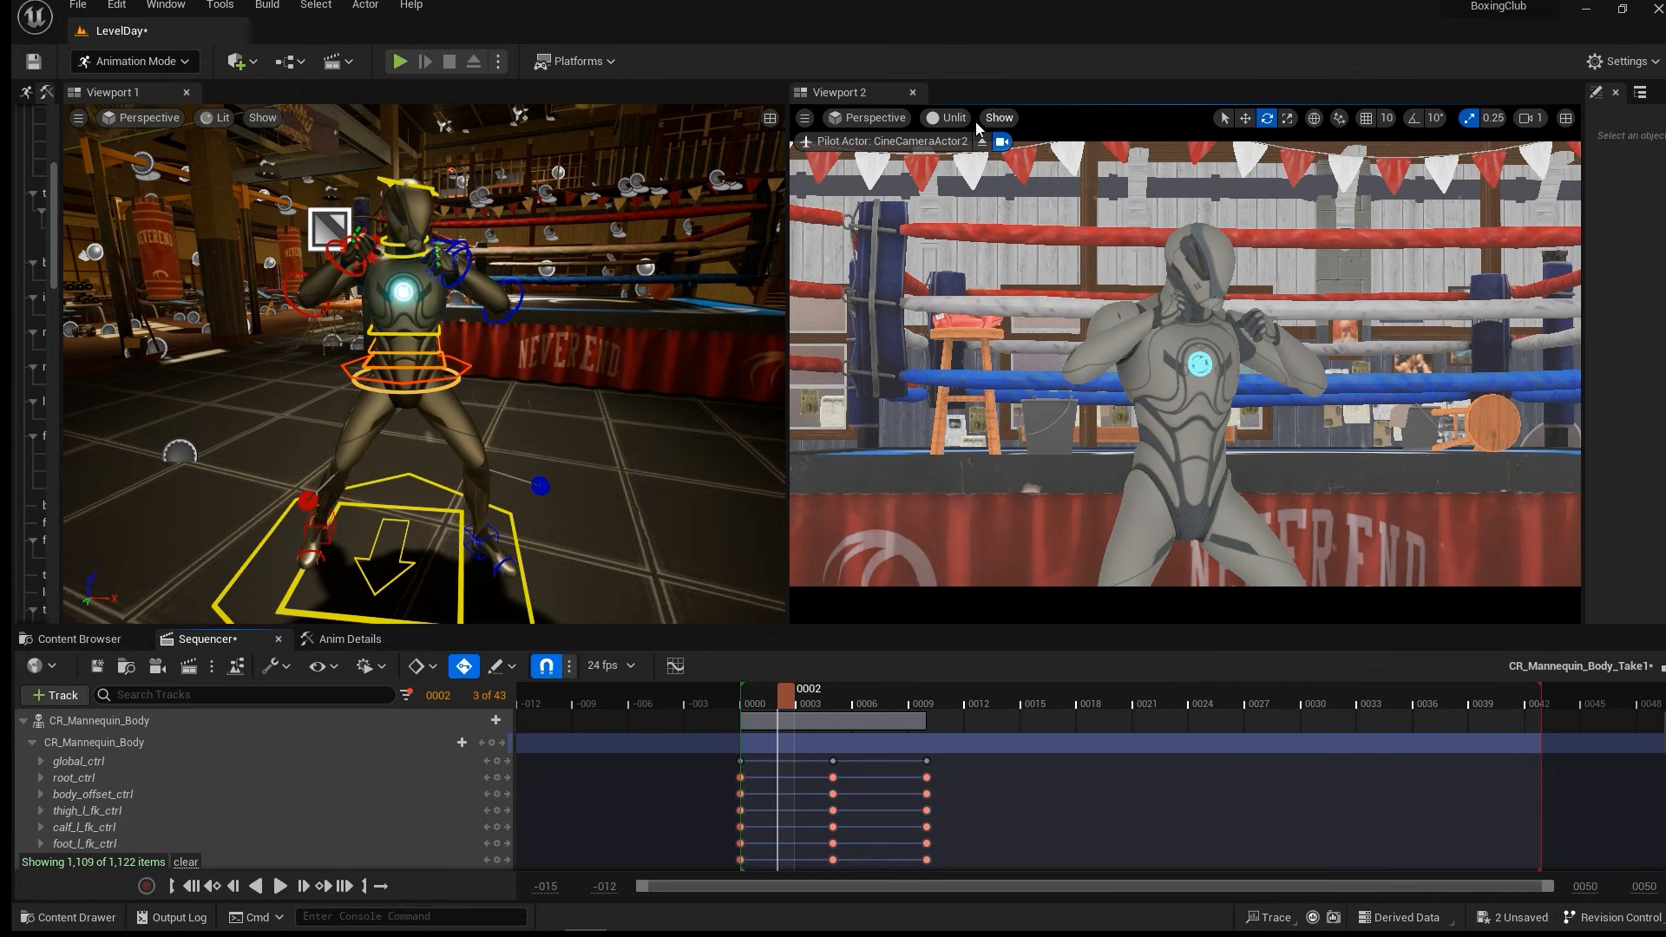
click(951, 116)
click(977, 173)
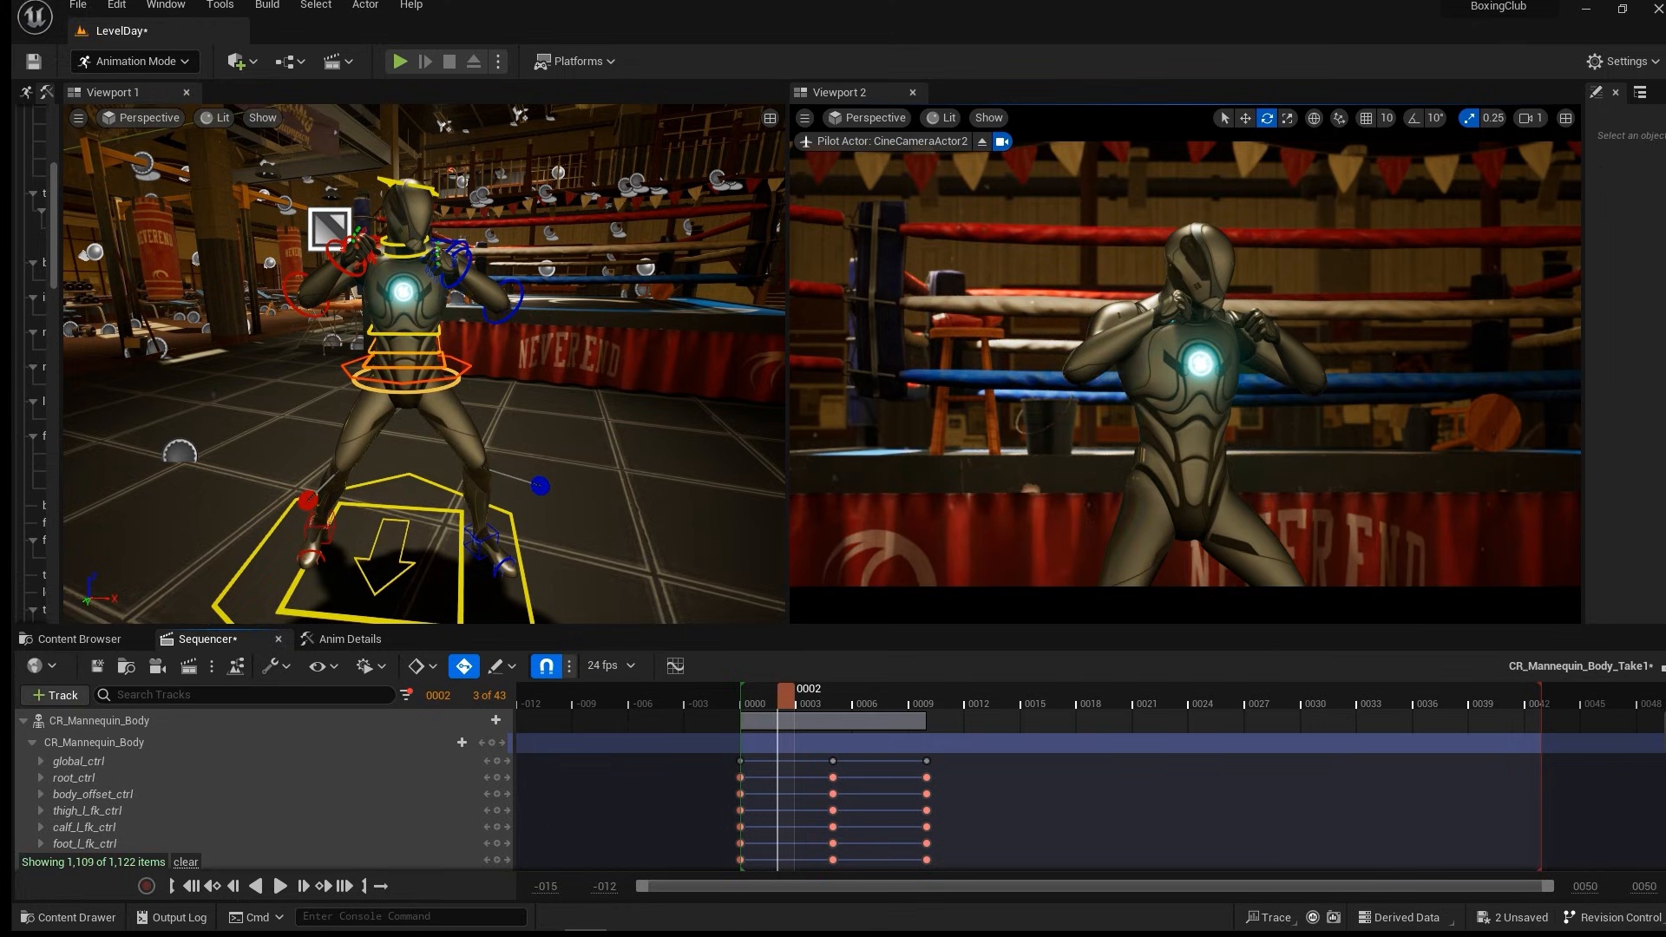
Replay the punch from frame 0 in the lit viewport and scrub between the frame 5 and frame 10 poses.
click(744, 704)
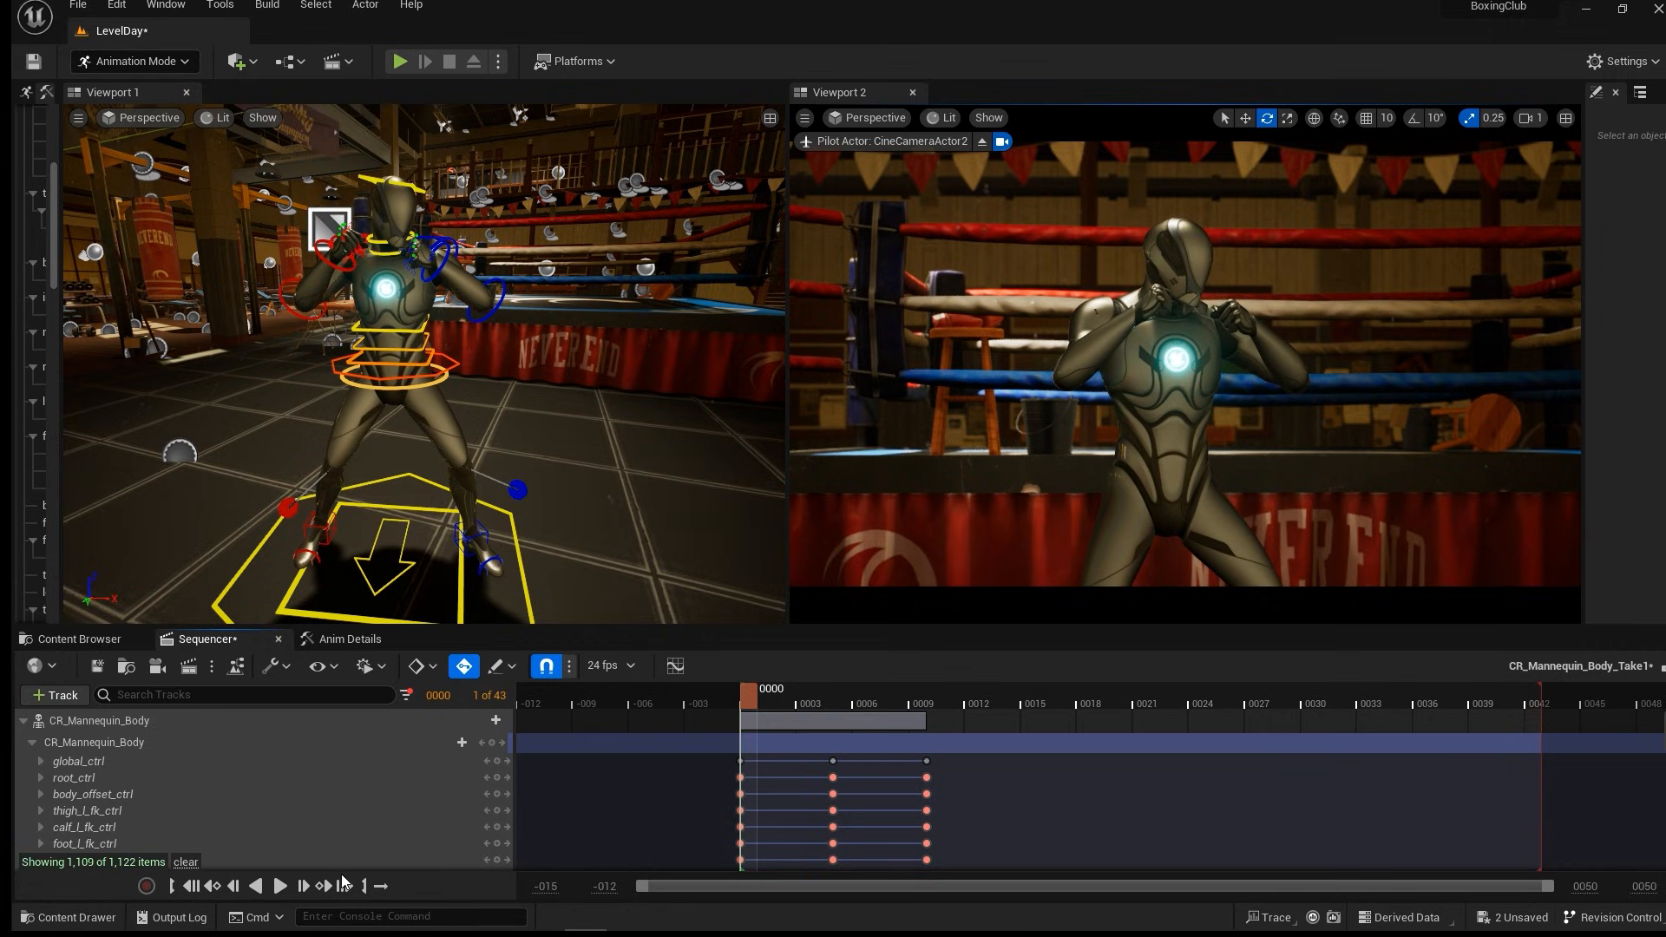
click(278, 889)
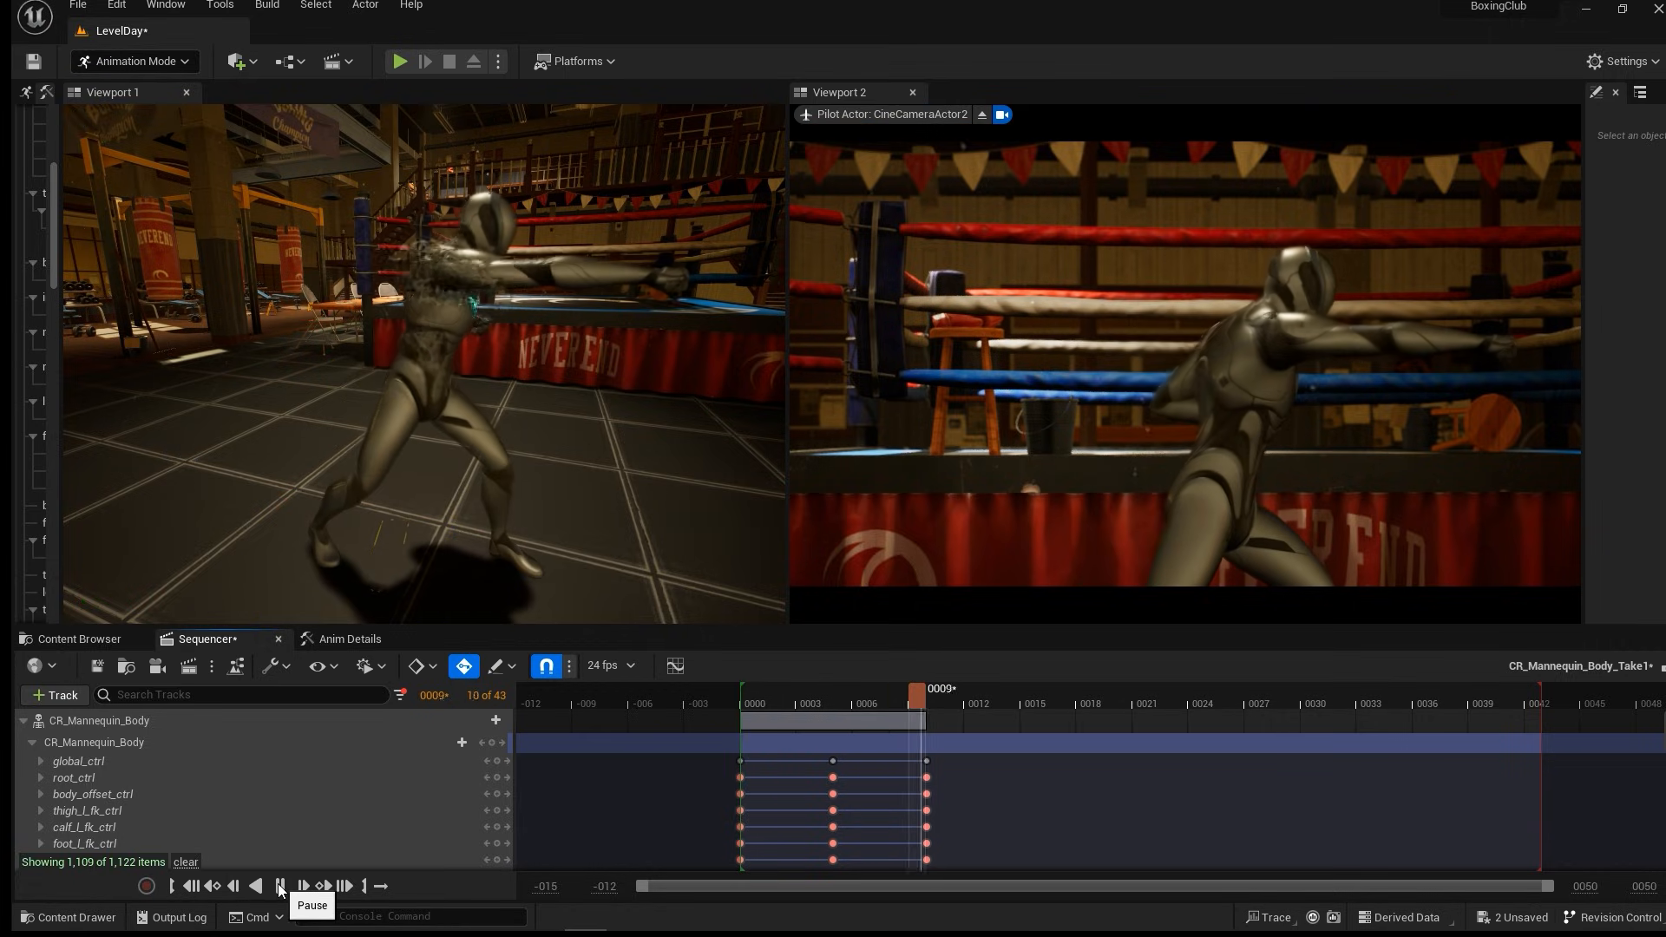
click(279, 889)
drag(805, 697, 920, 722)
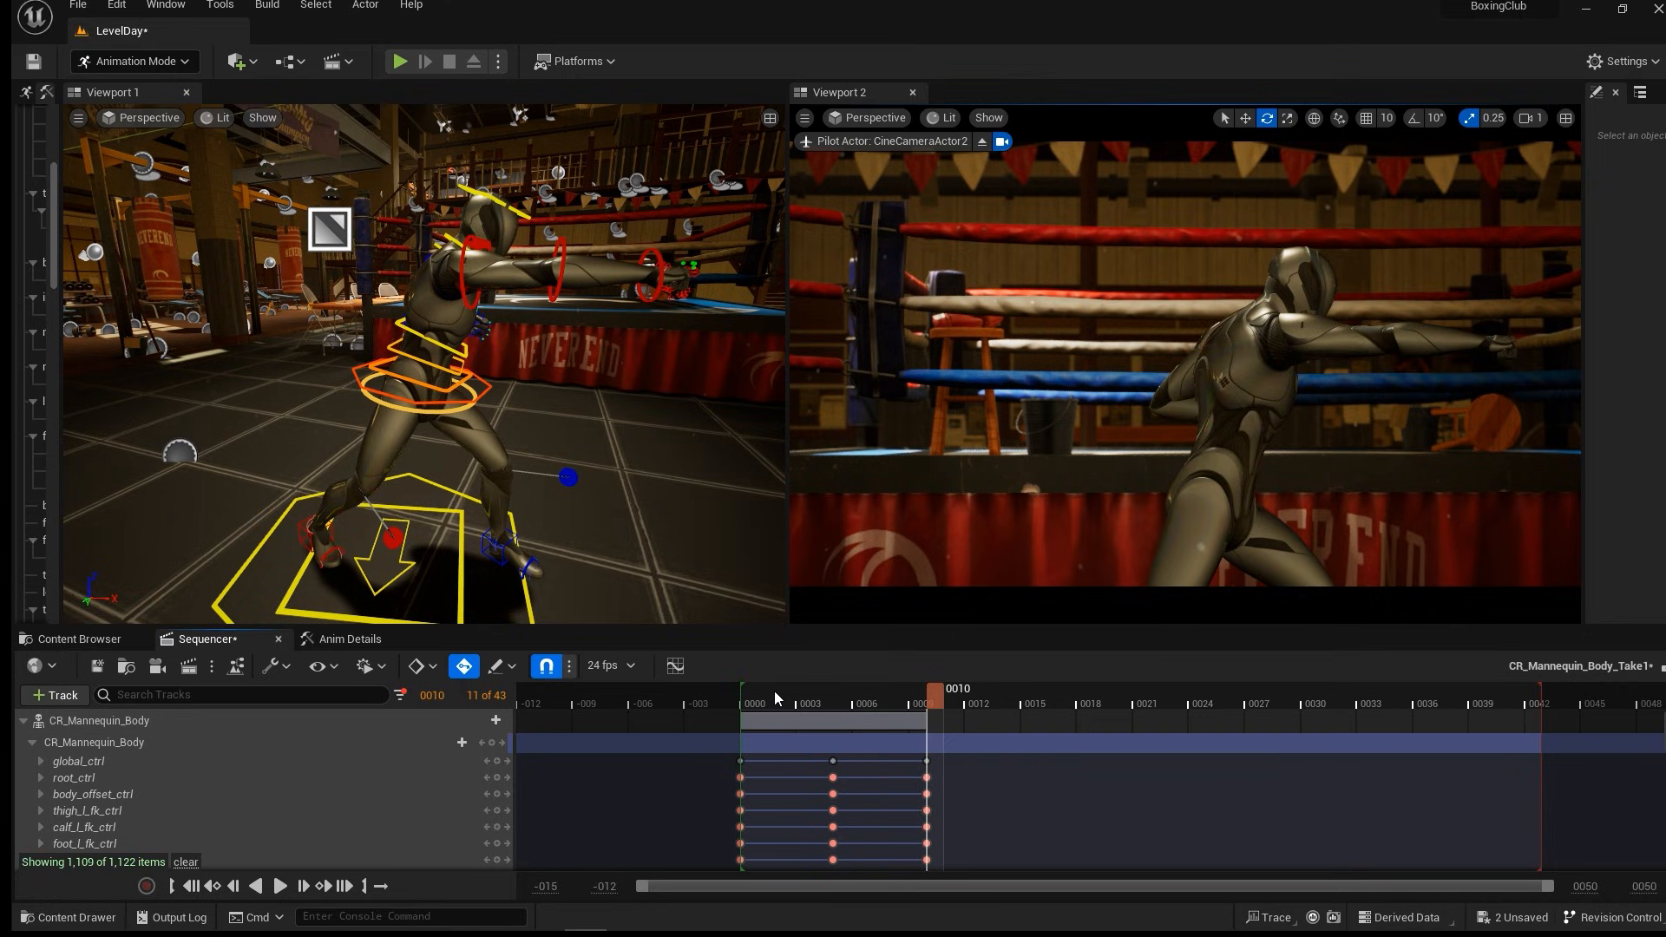
click(817, 694)
drag(877, 696, 850, 698)
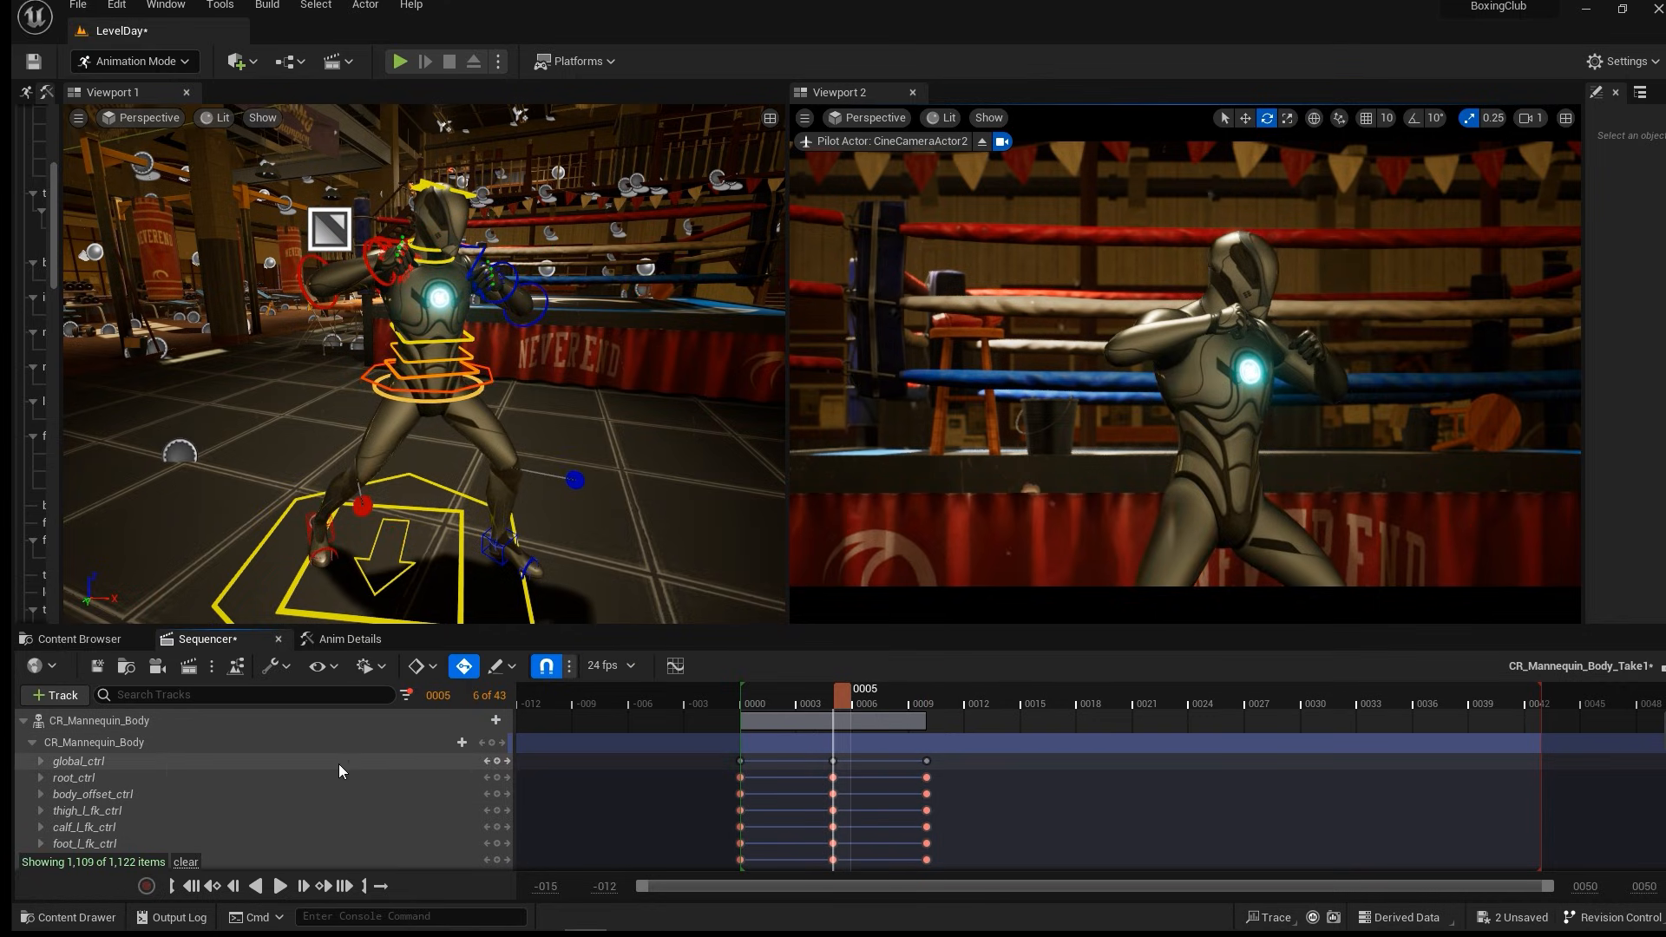
Collapse the CR_Mannequin_Body rig track to its combined keys and scrub back to the wind-up at frame 5.
click(32, 745)
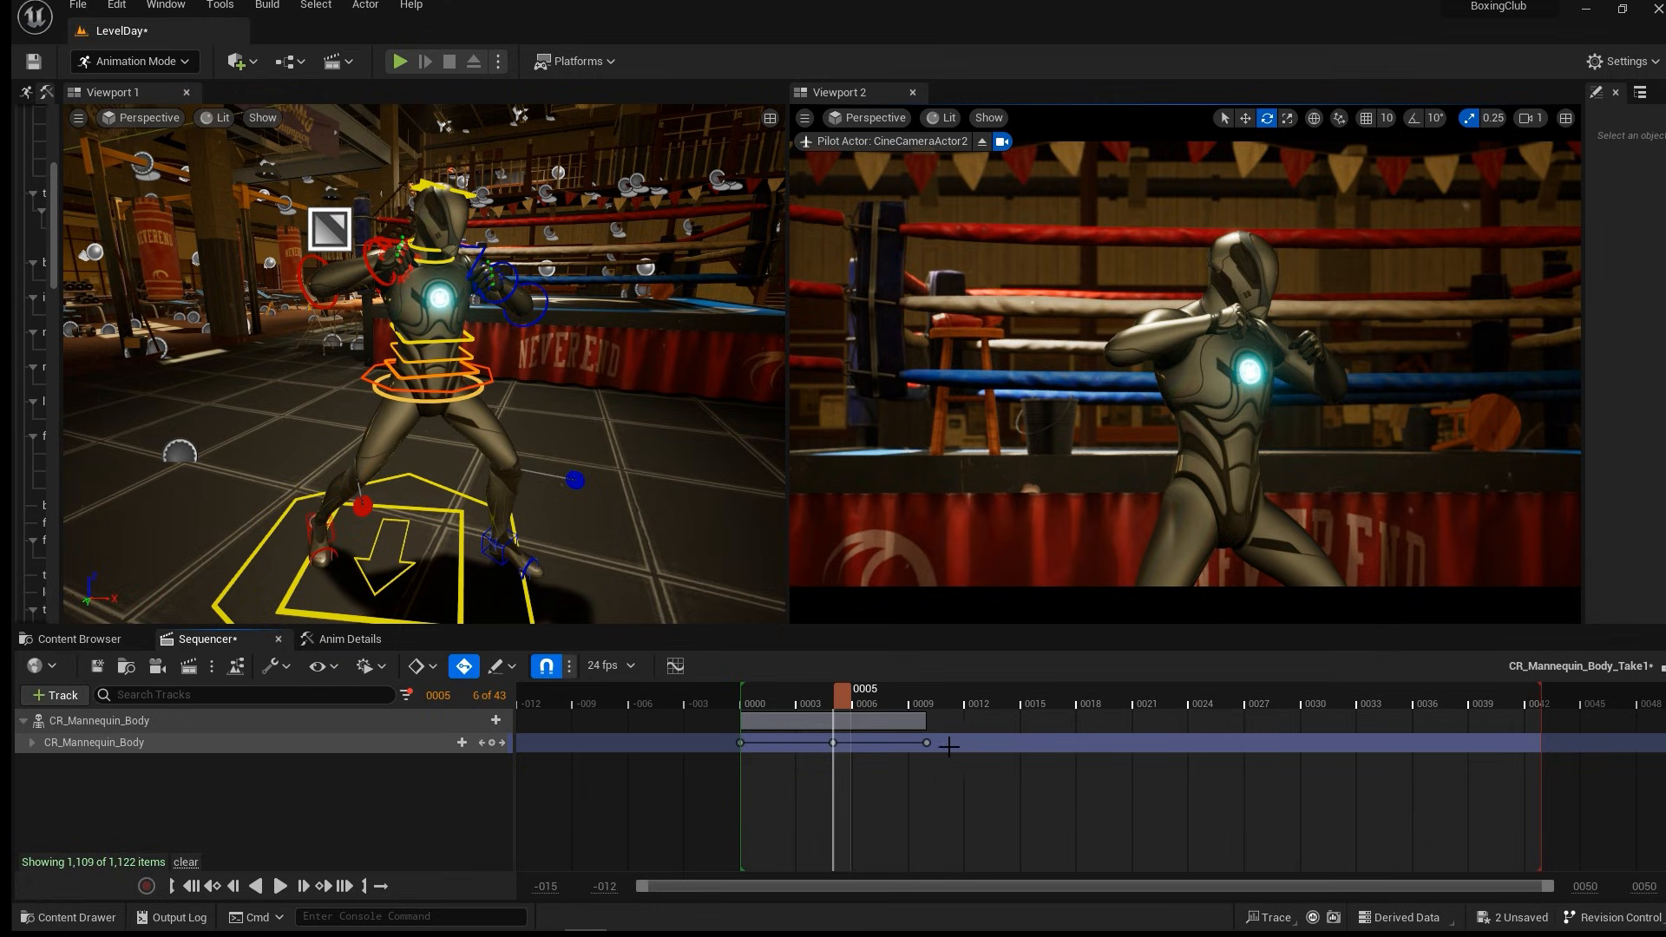
drag(741, 696, 929, 699)
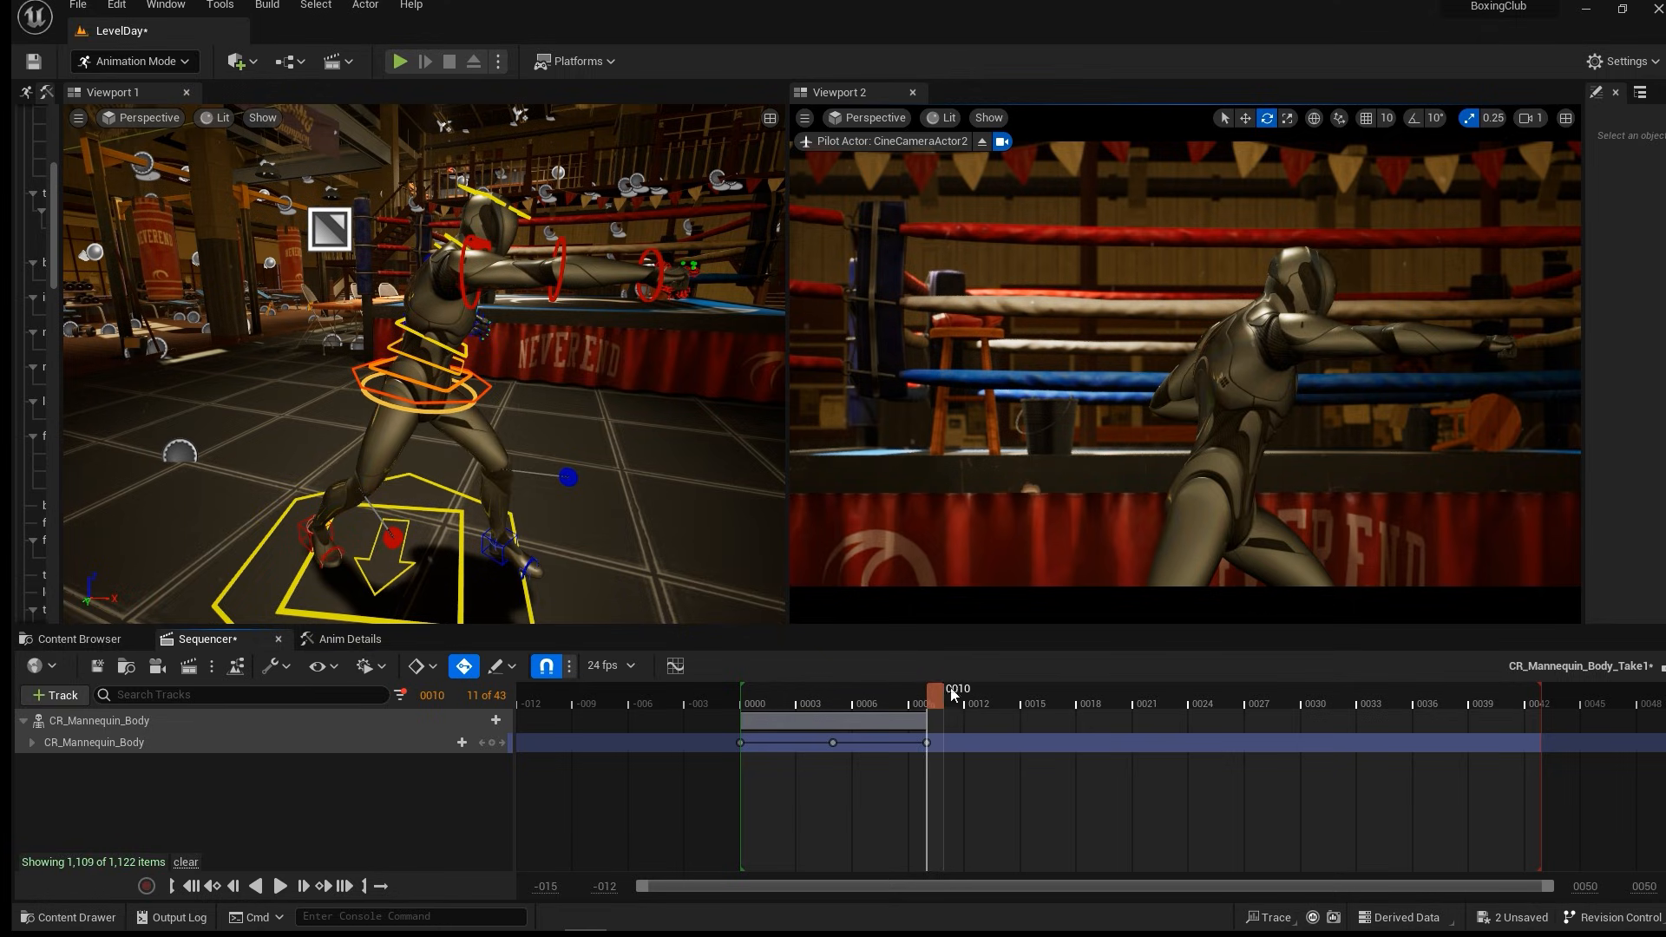
drag(952, 690, 840, 687)
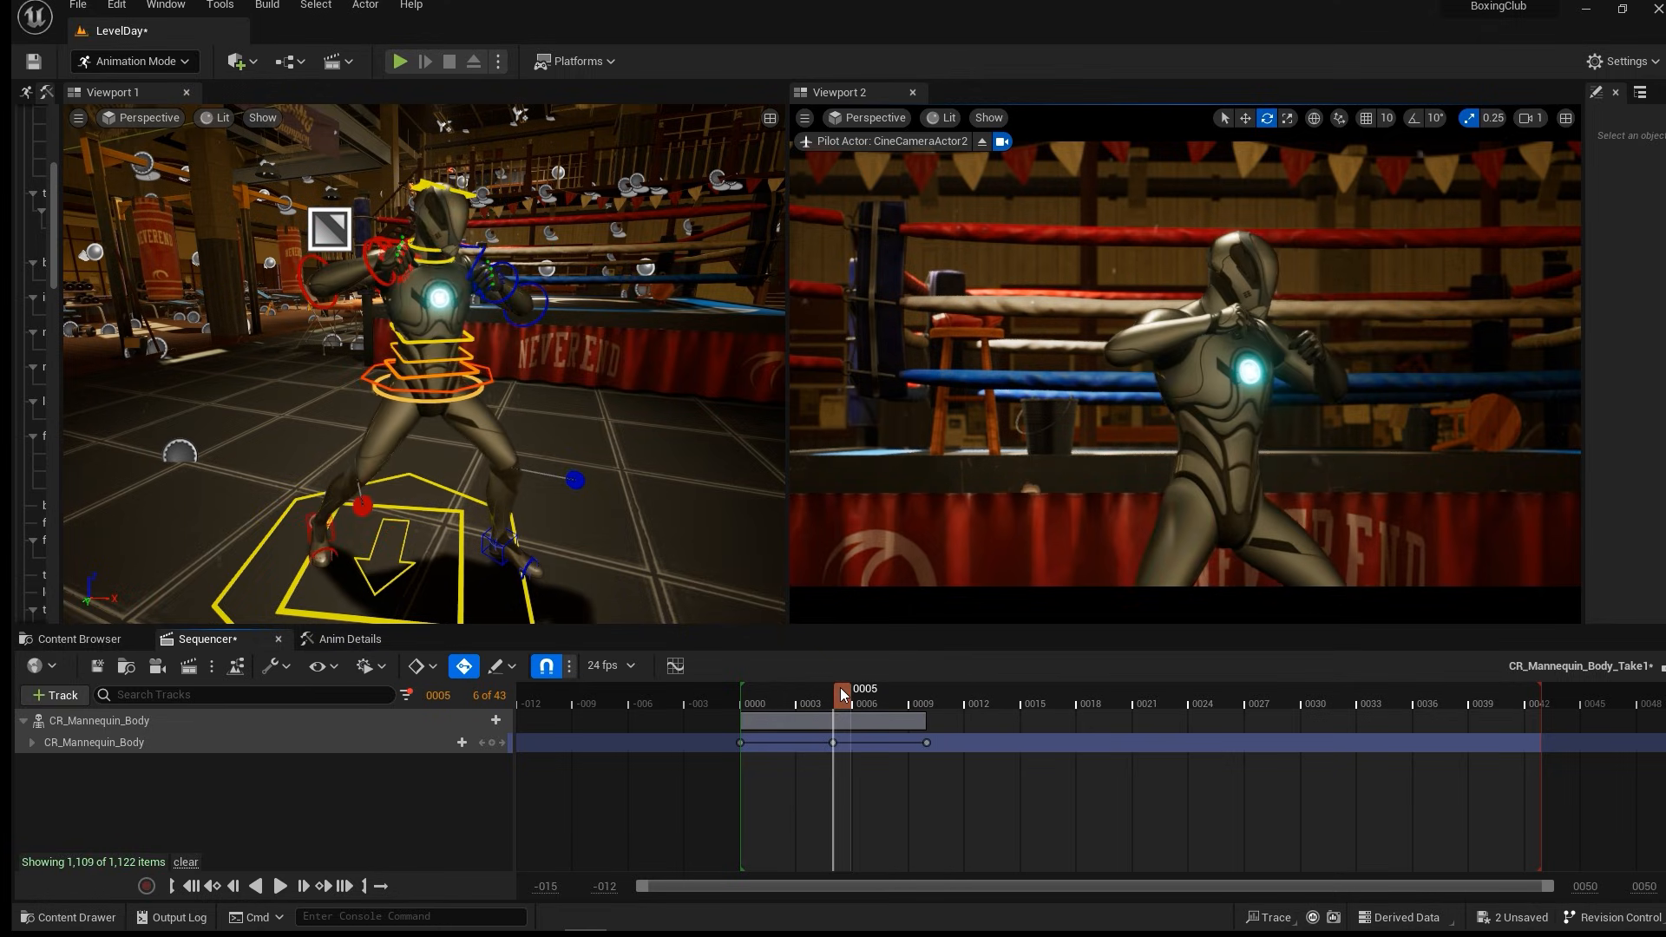
Duplicate the combined wind-up key at frame 5 and move the copy to frame 15.
right_click(833, 744)
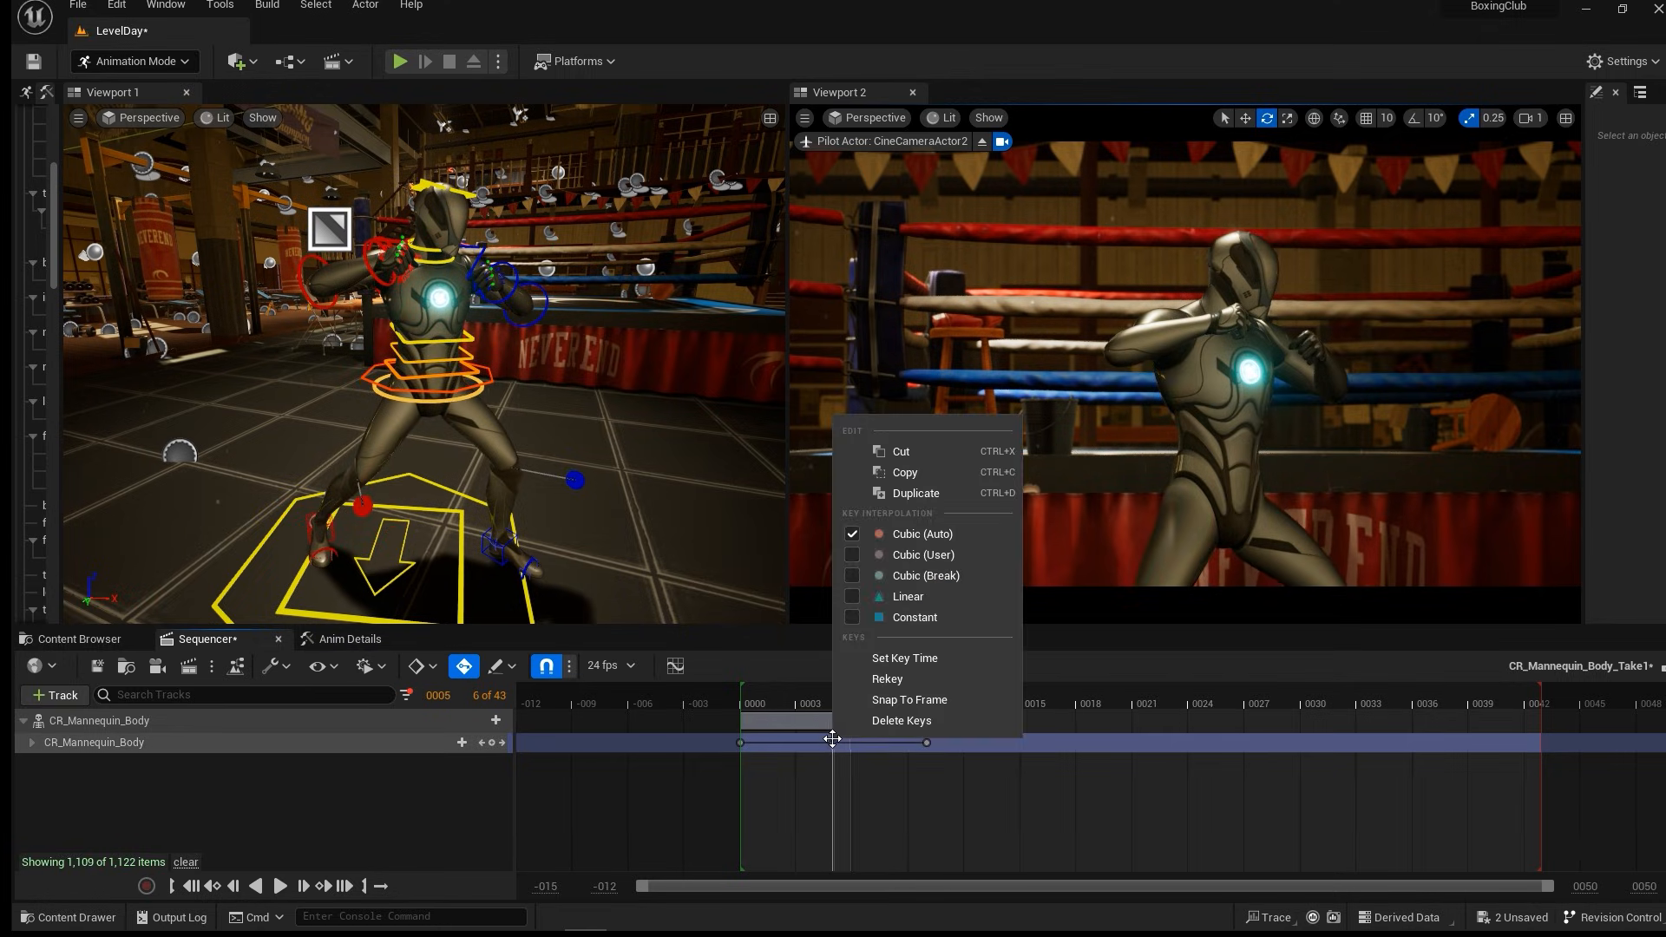
click(837, 764)
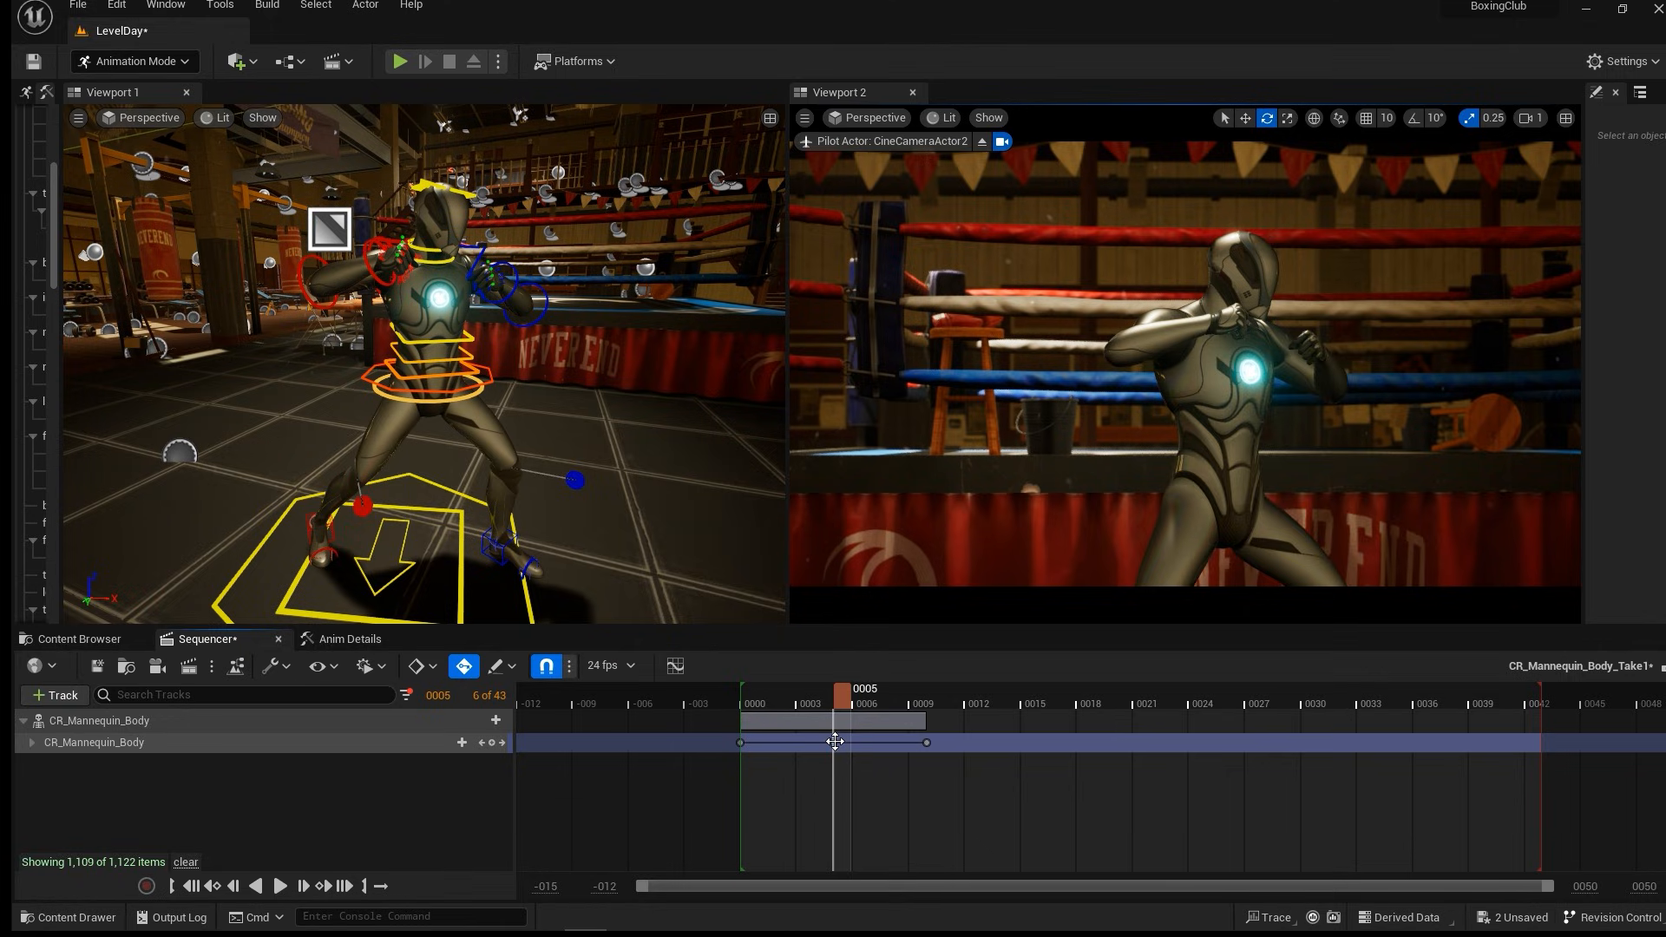
right_click(835, 742)
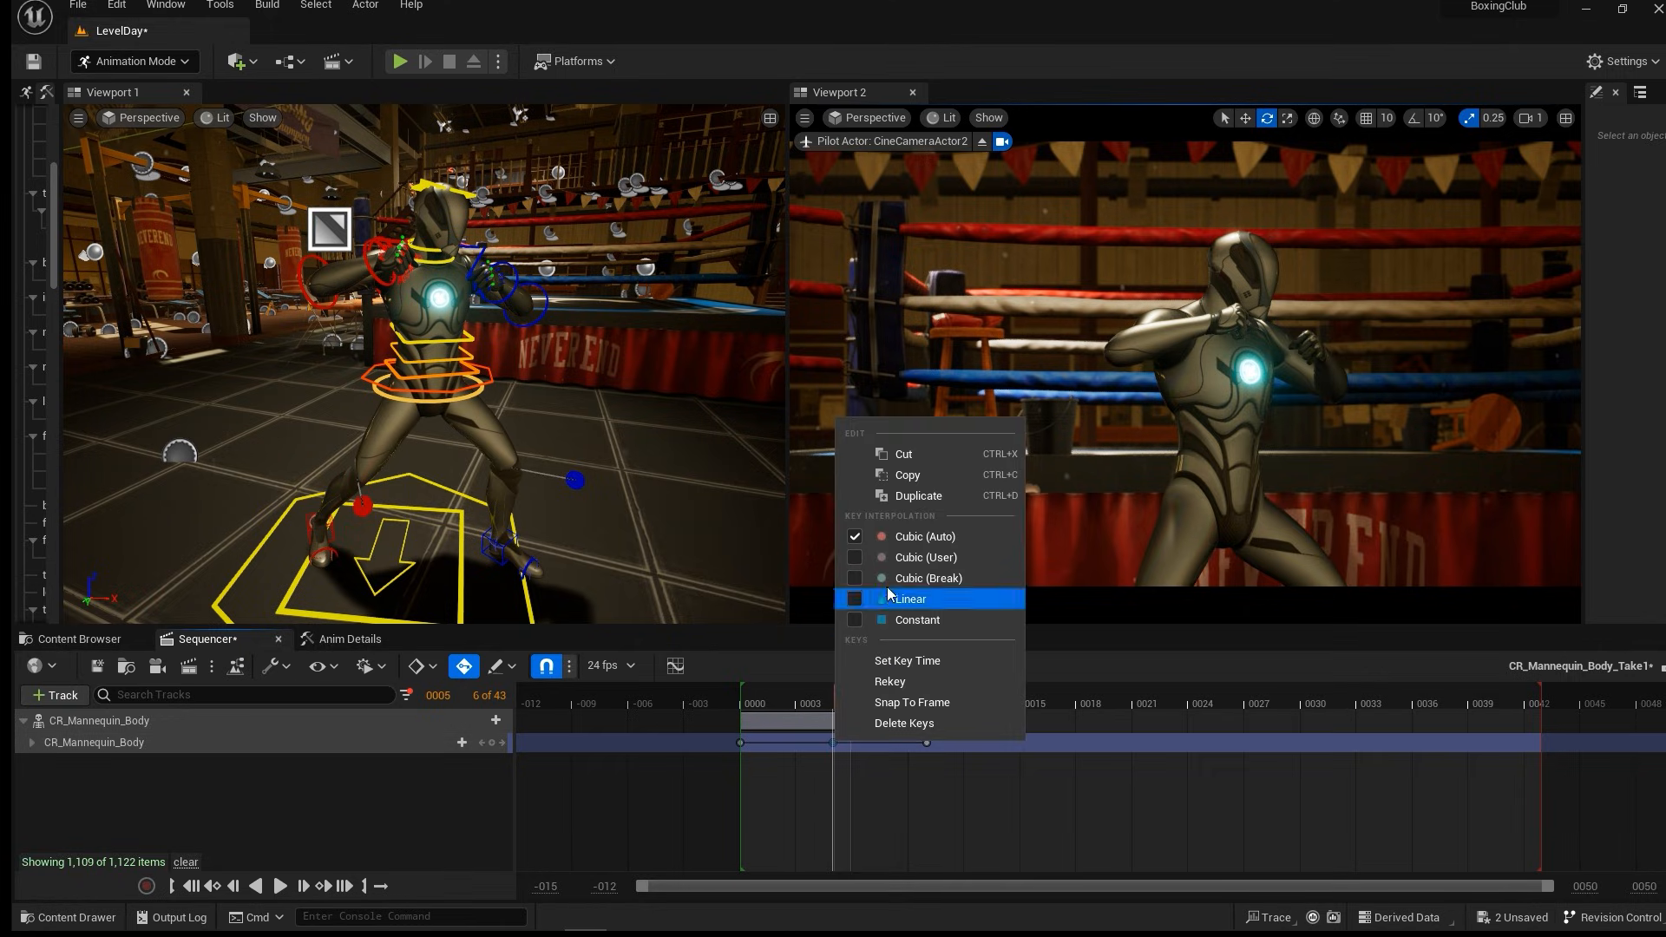
click(918, 496)
drag(833, 742, 1007, 745)
drag(833, 695, 1019, 696)
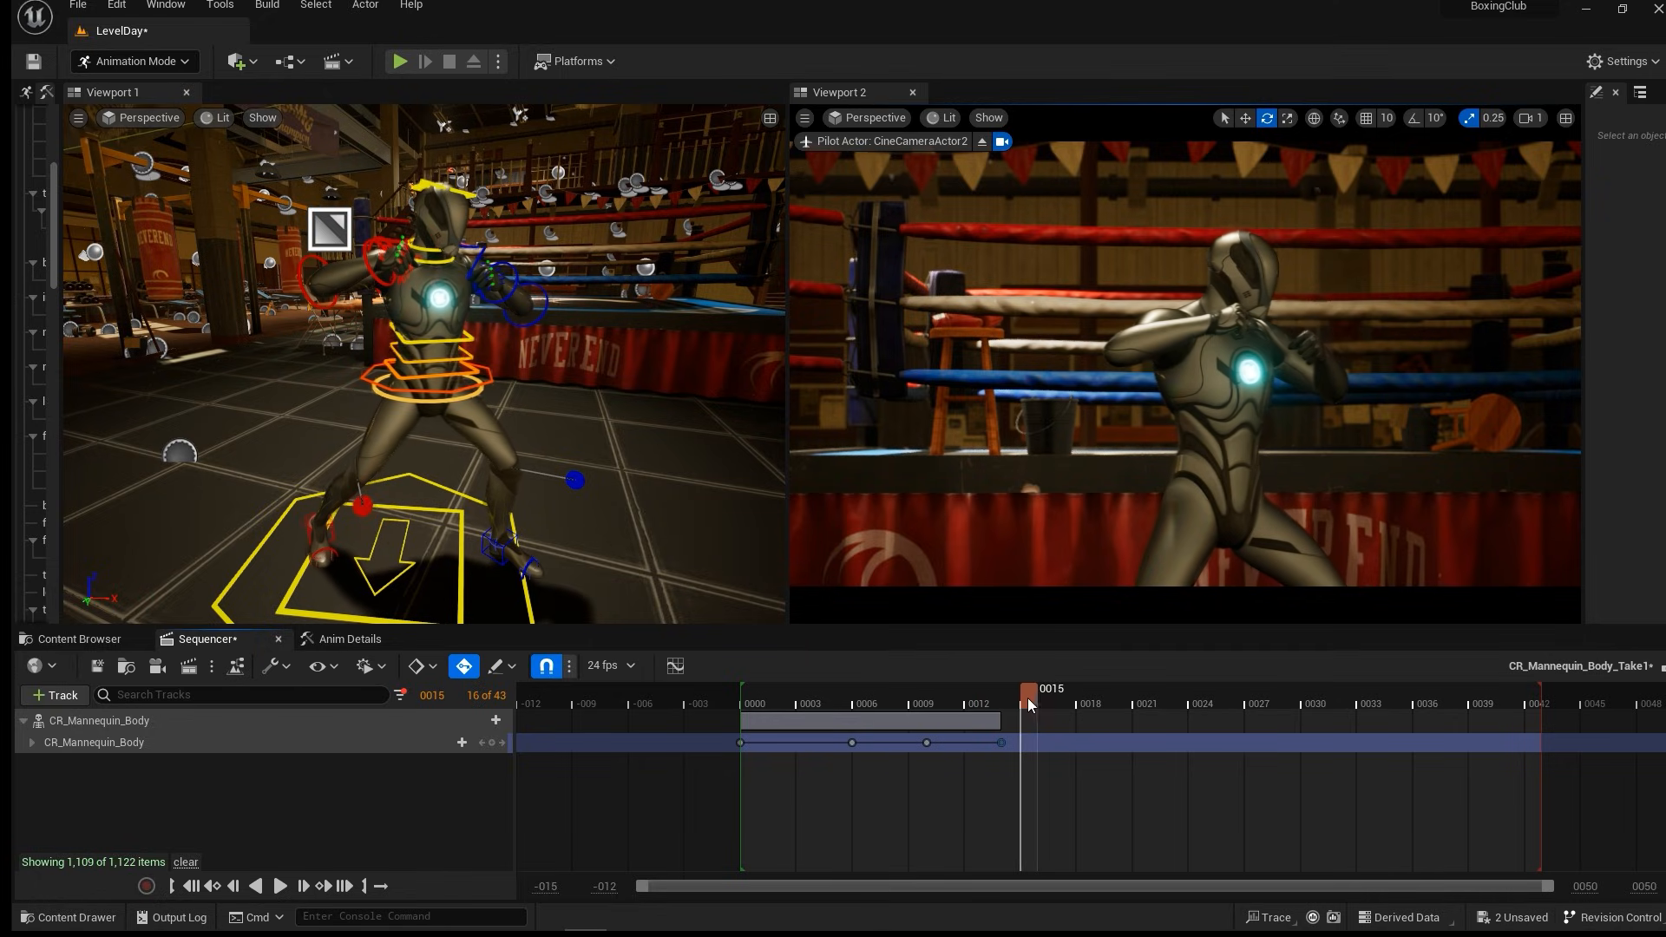
drag(1002, 743, 1021, 743)
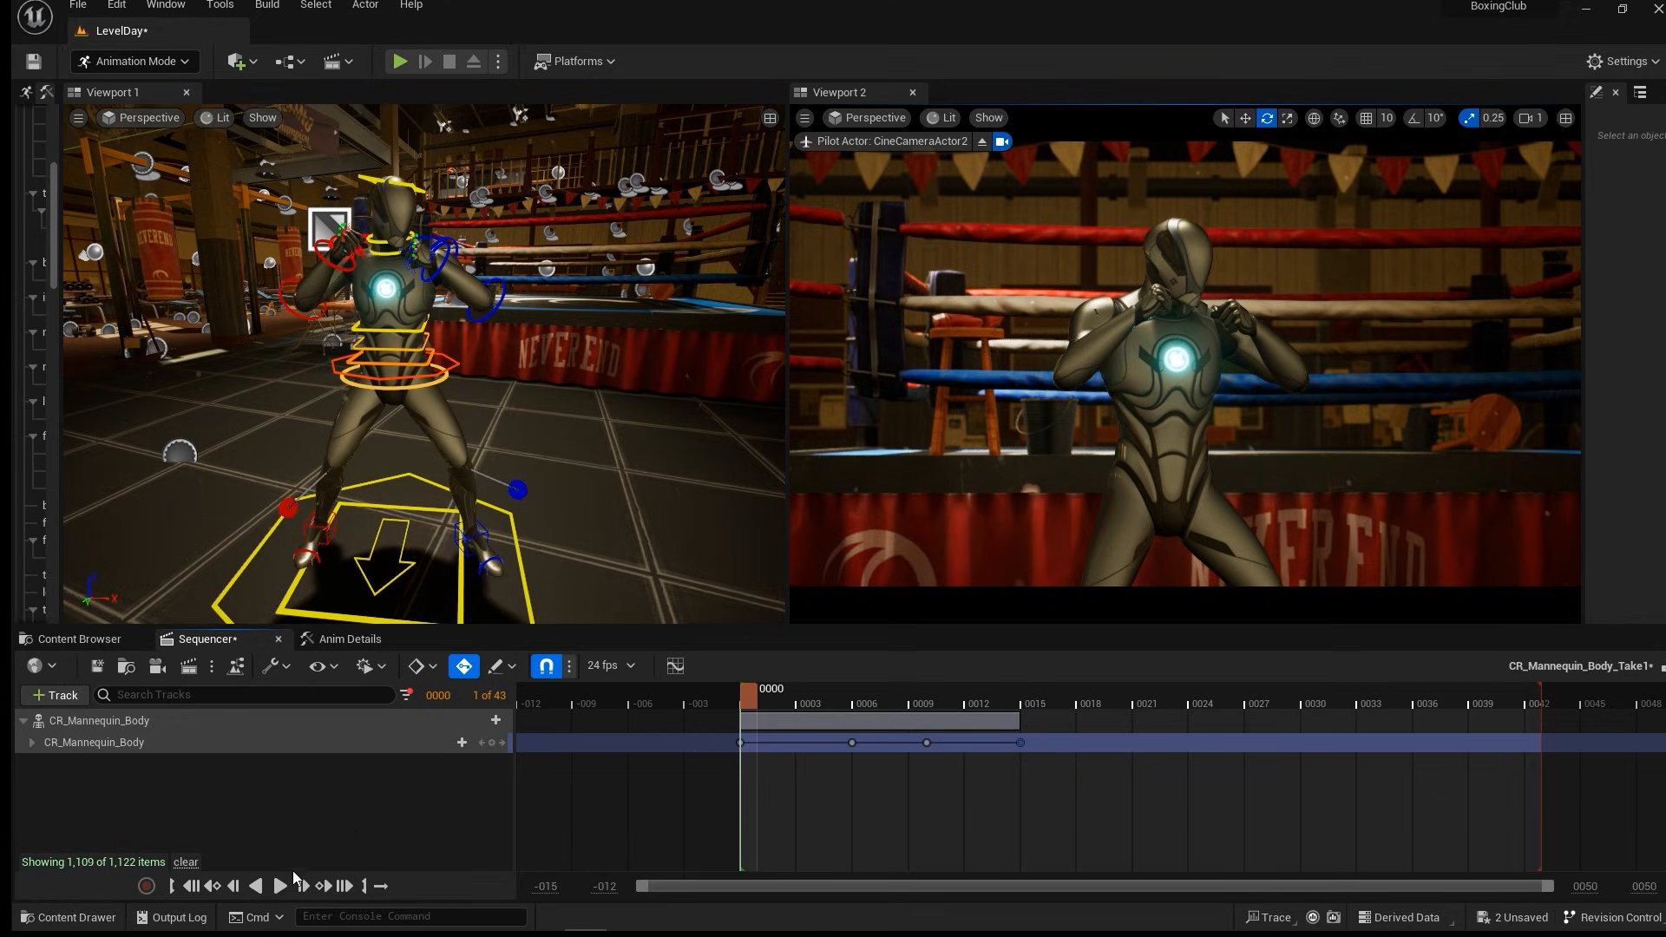
Play the sequence repeatedly from frame 0 to review the timing of the punch and its recovery.
click(282, 886)
click(282, 885)
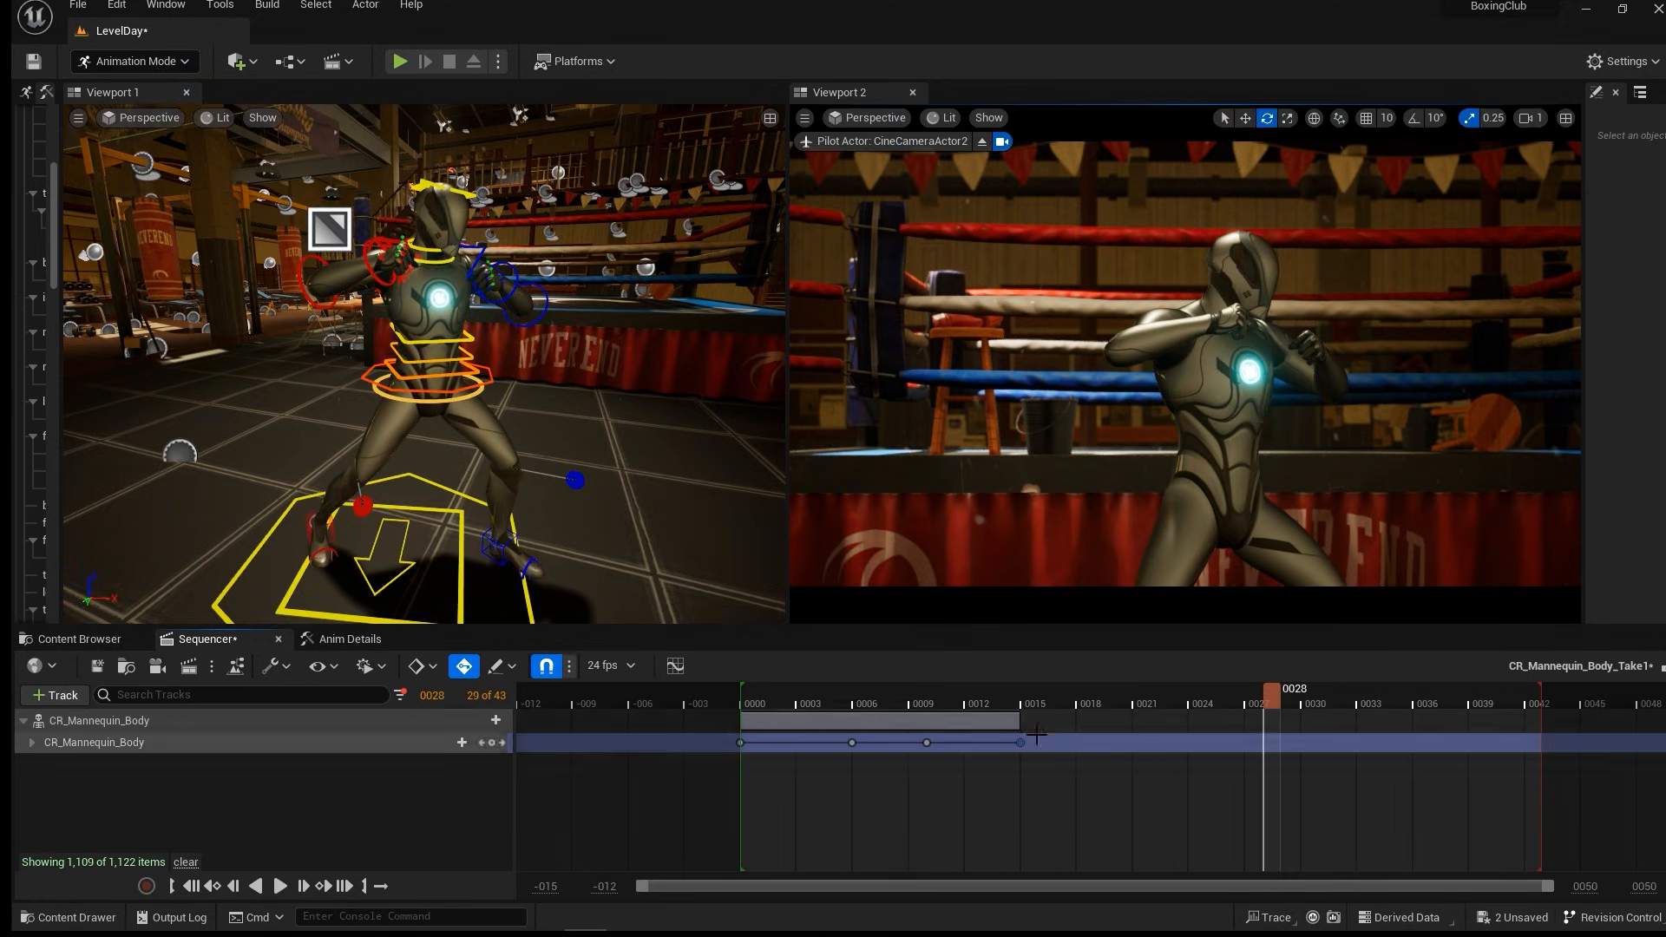
click(753, 700)
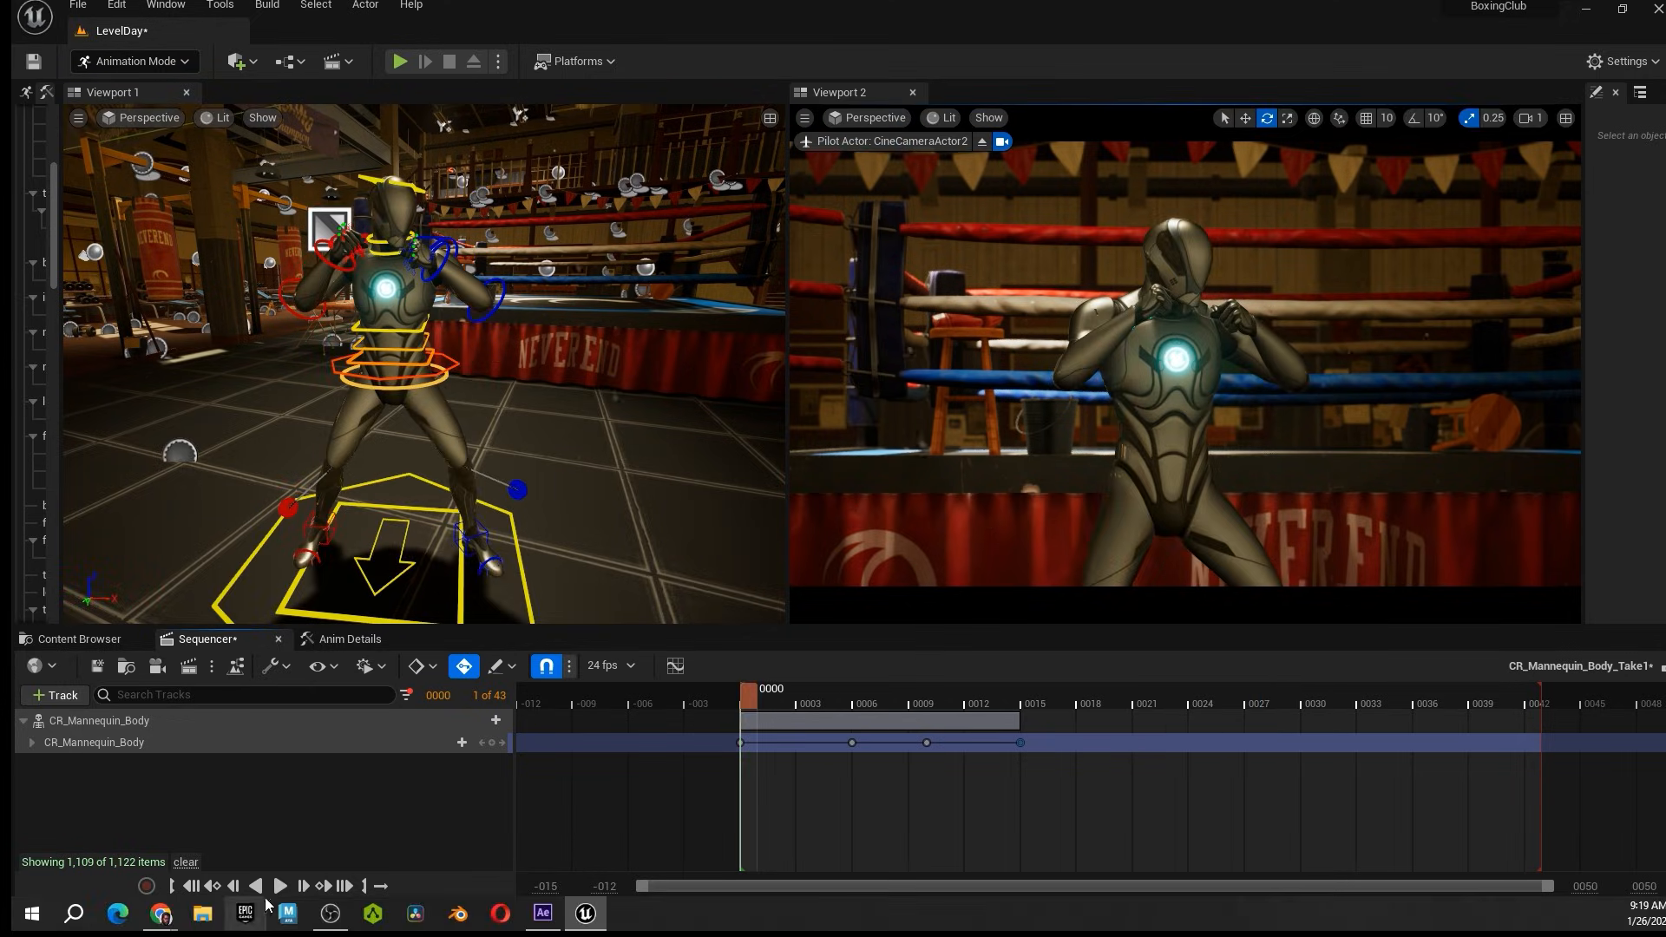
click(282, 885)
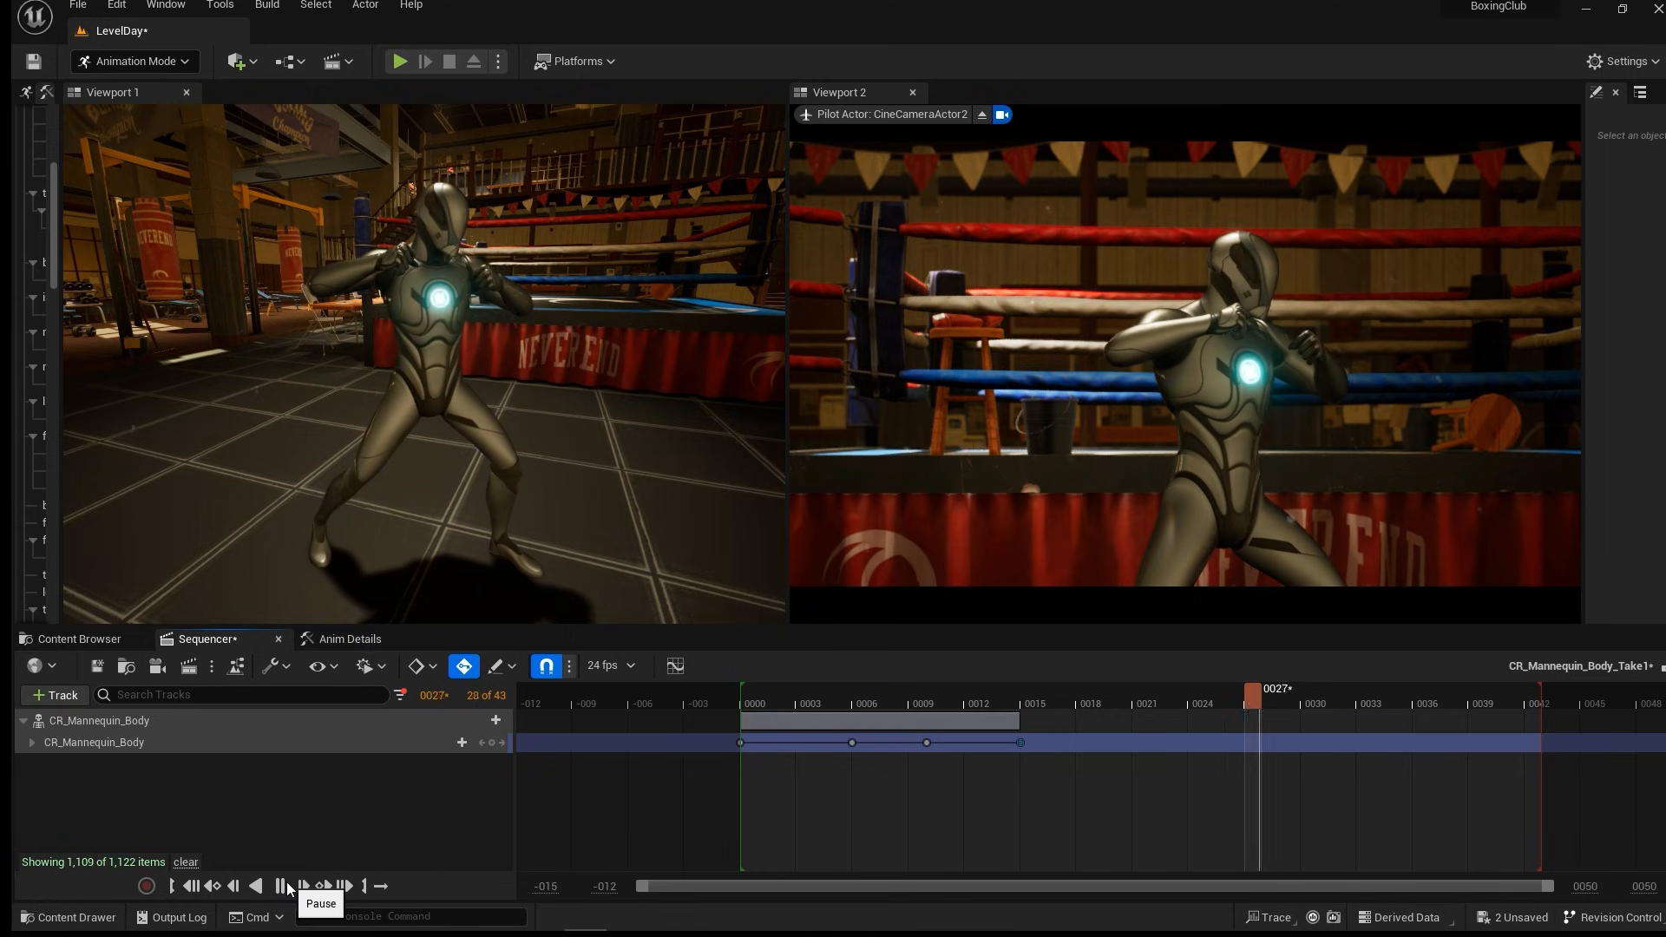
click(282, 885)
drag(769, 701, 732, 693)
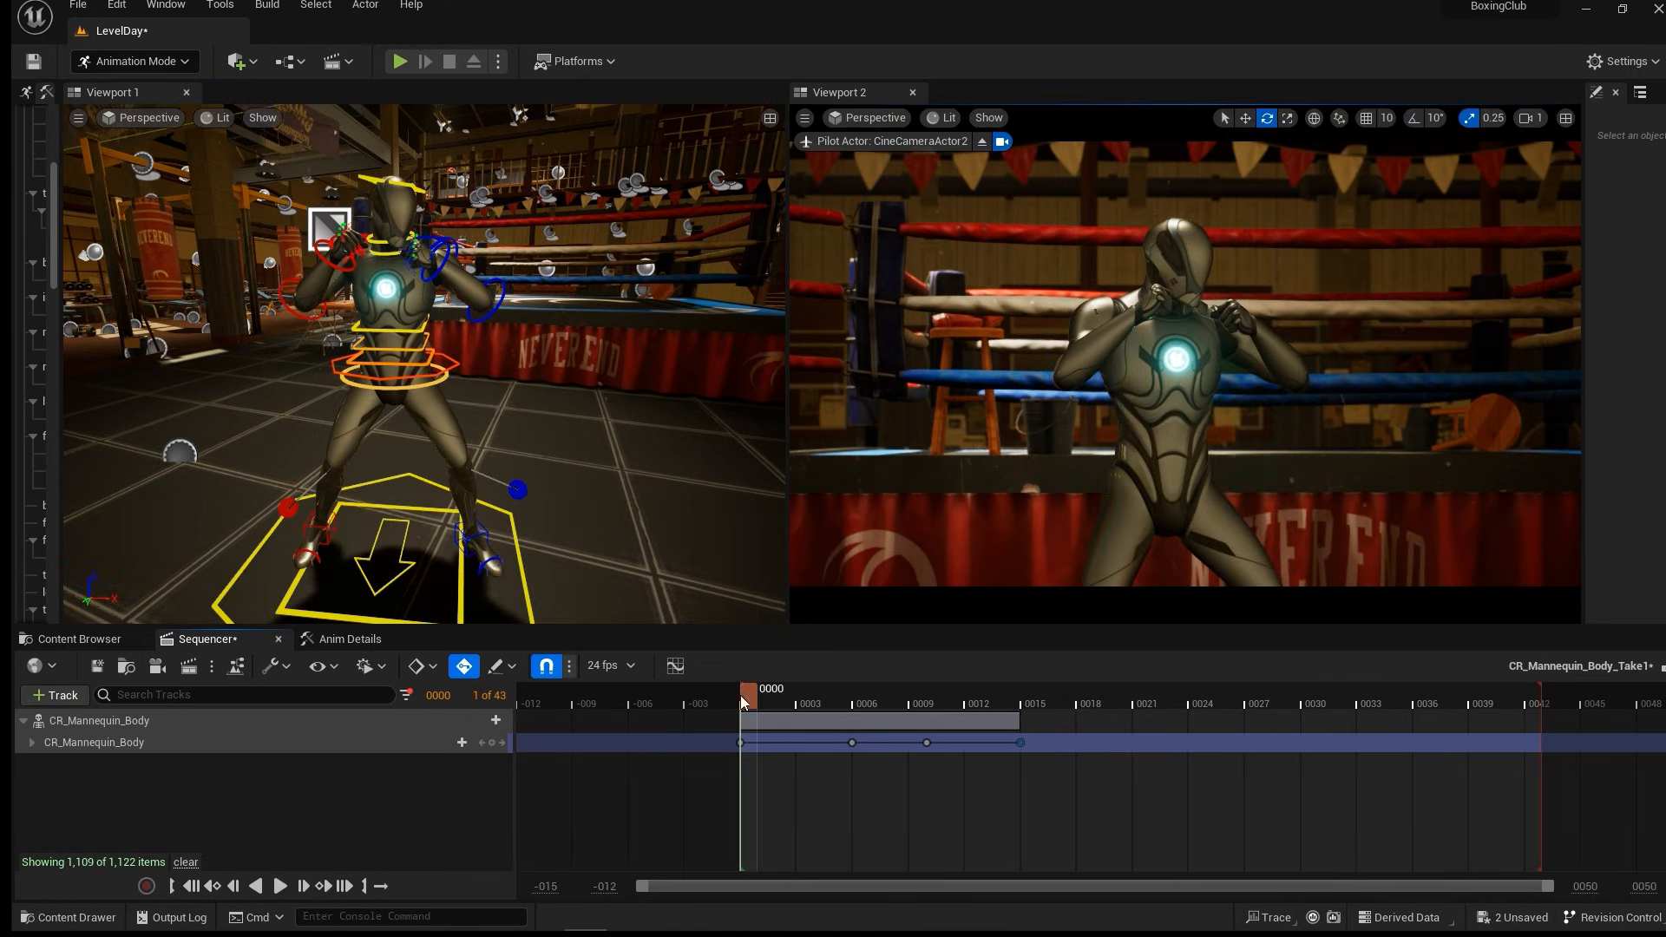
click(280, 885)
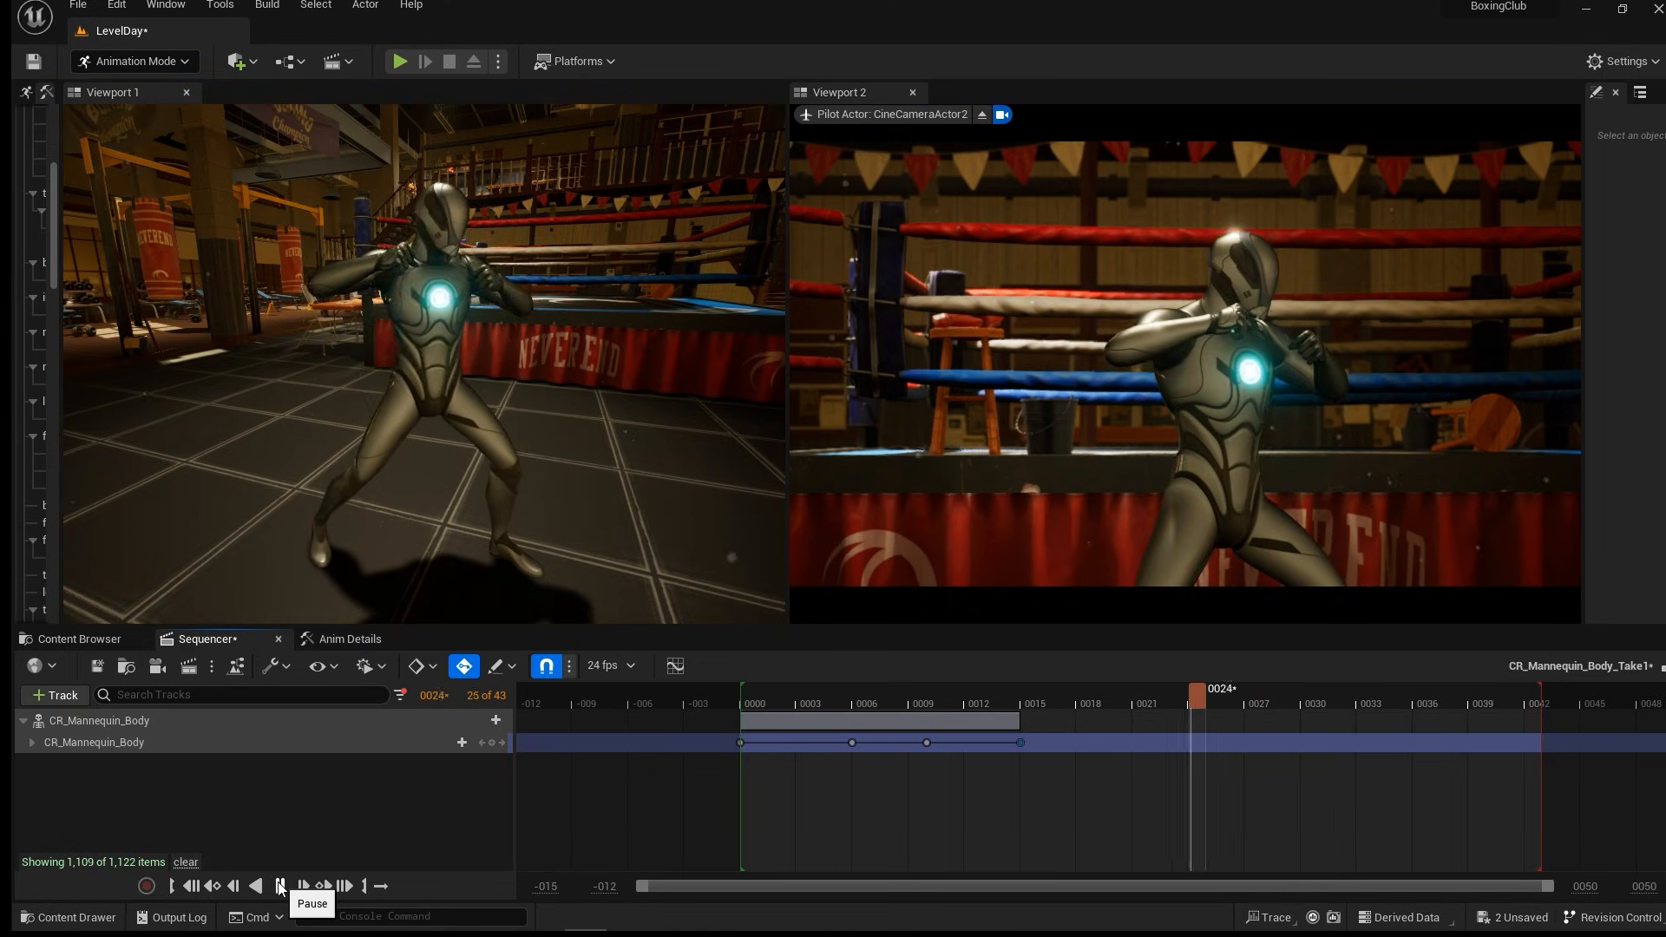
click(280, 886)
Duplicate the combined guard key at frame 0 and move the copy to frame 21.
click(747, 701)
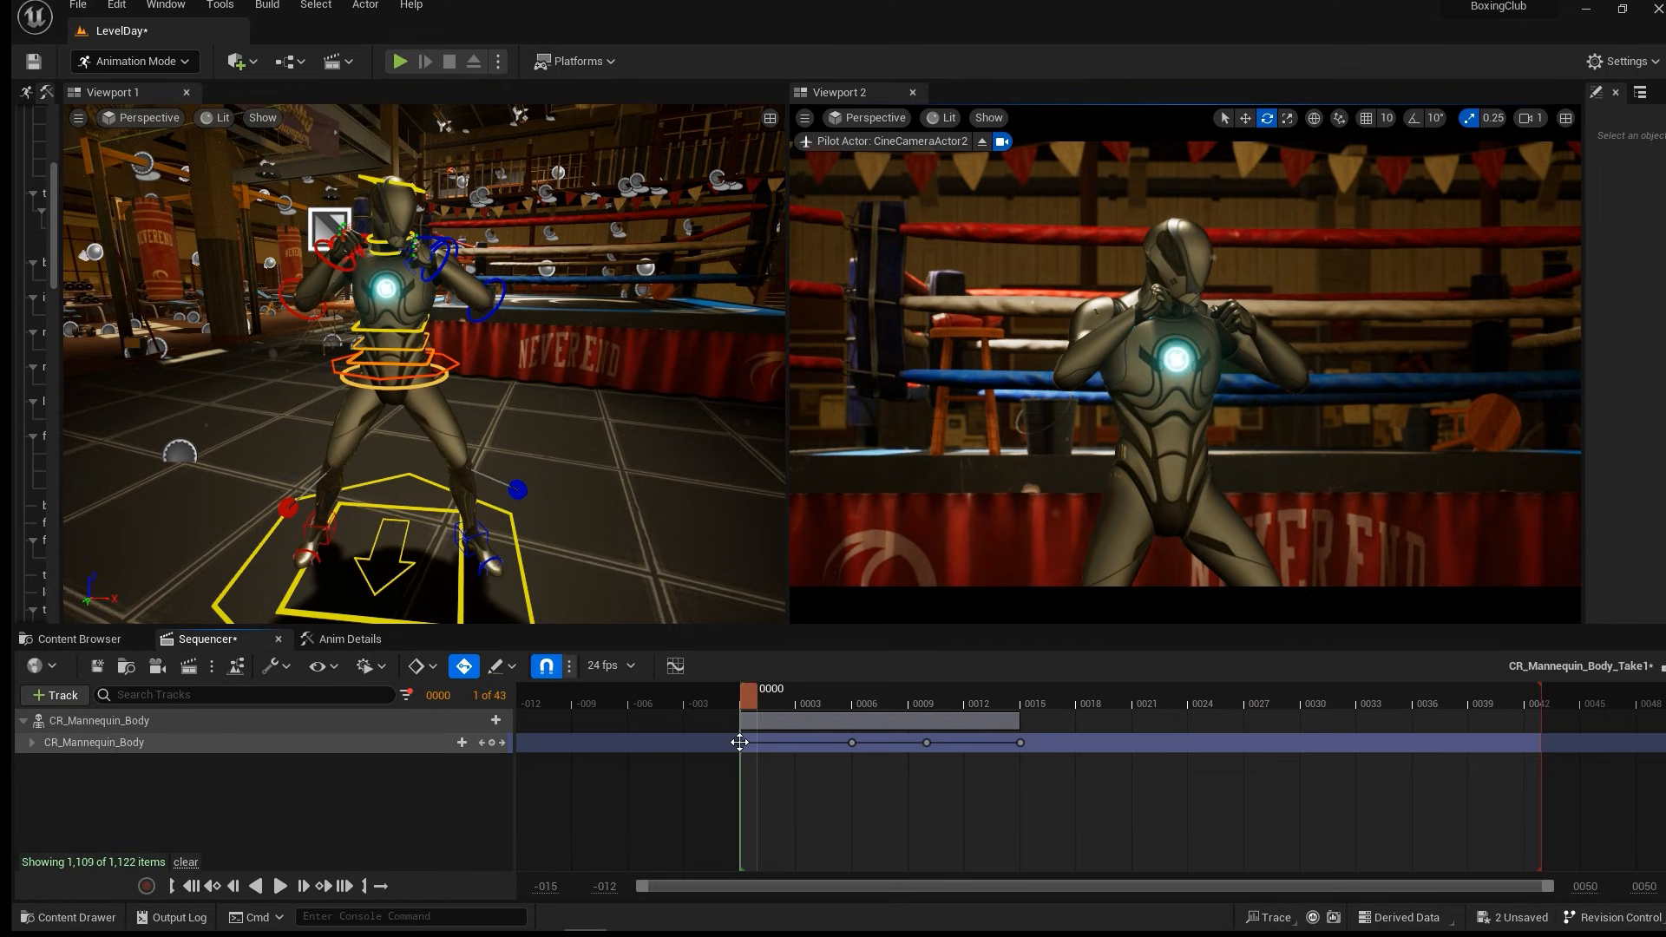
right_click(740, 742)
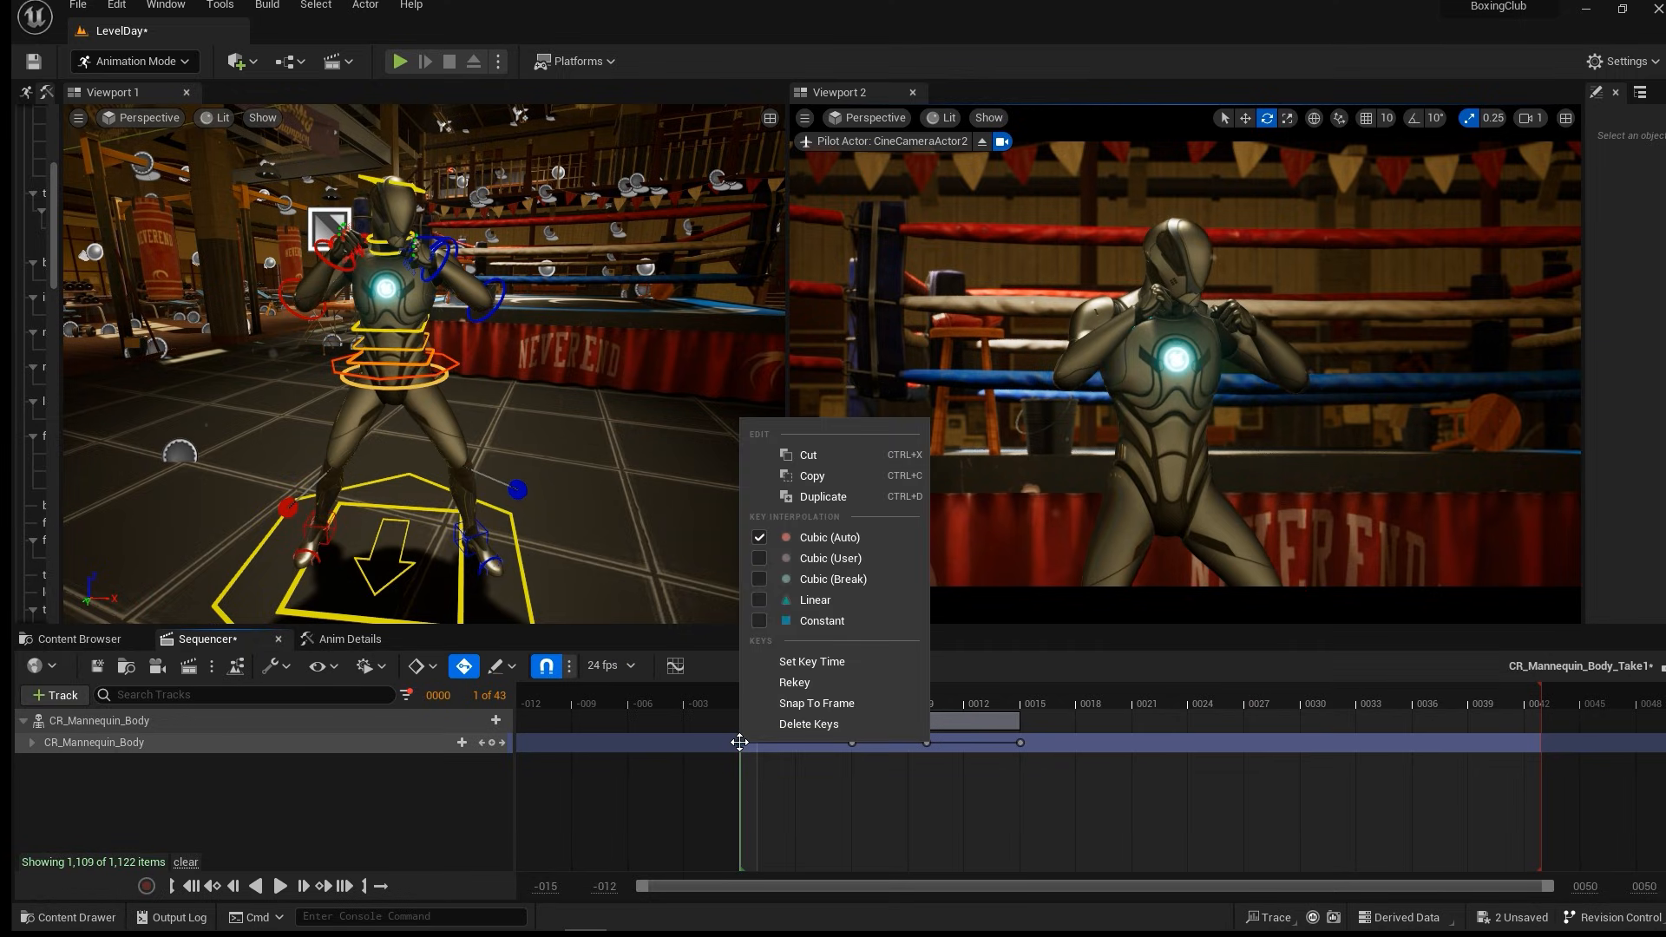
click(823, 497)
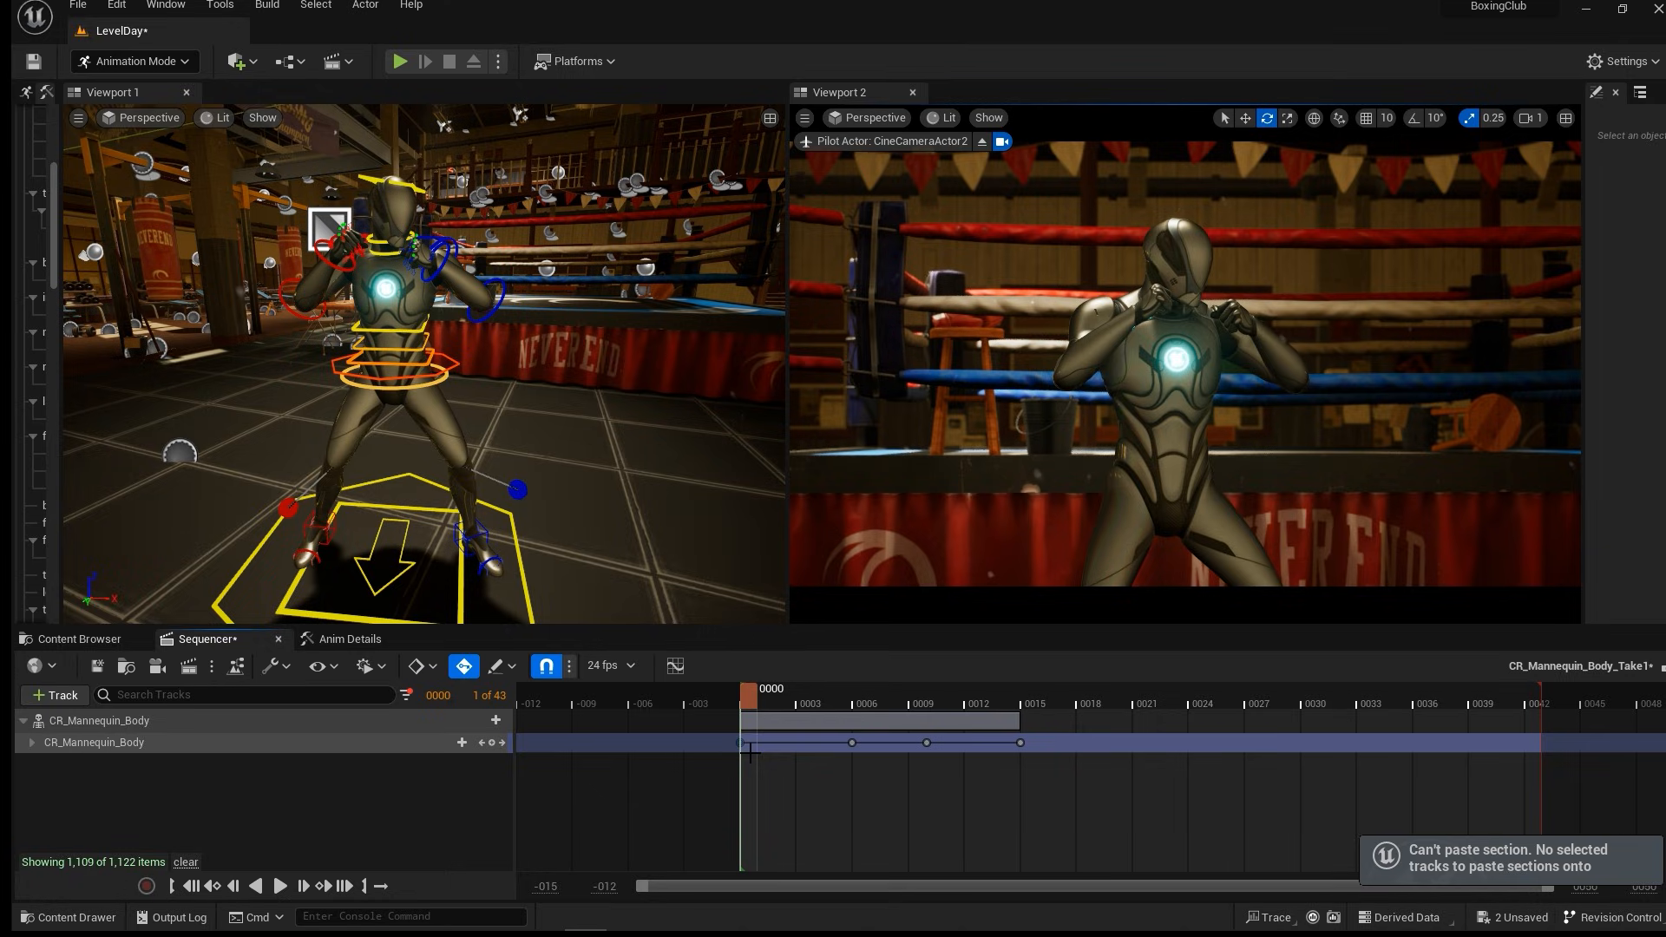
drag(745, 743, 1151, 740)
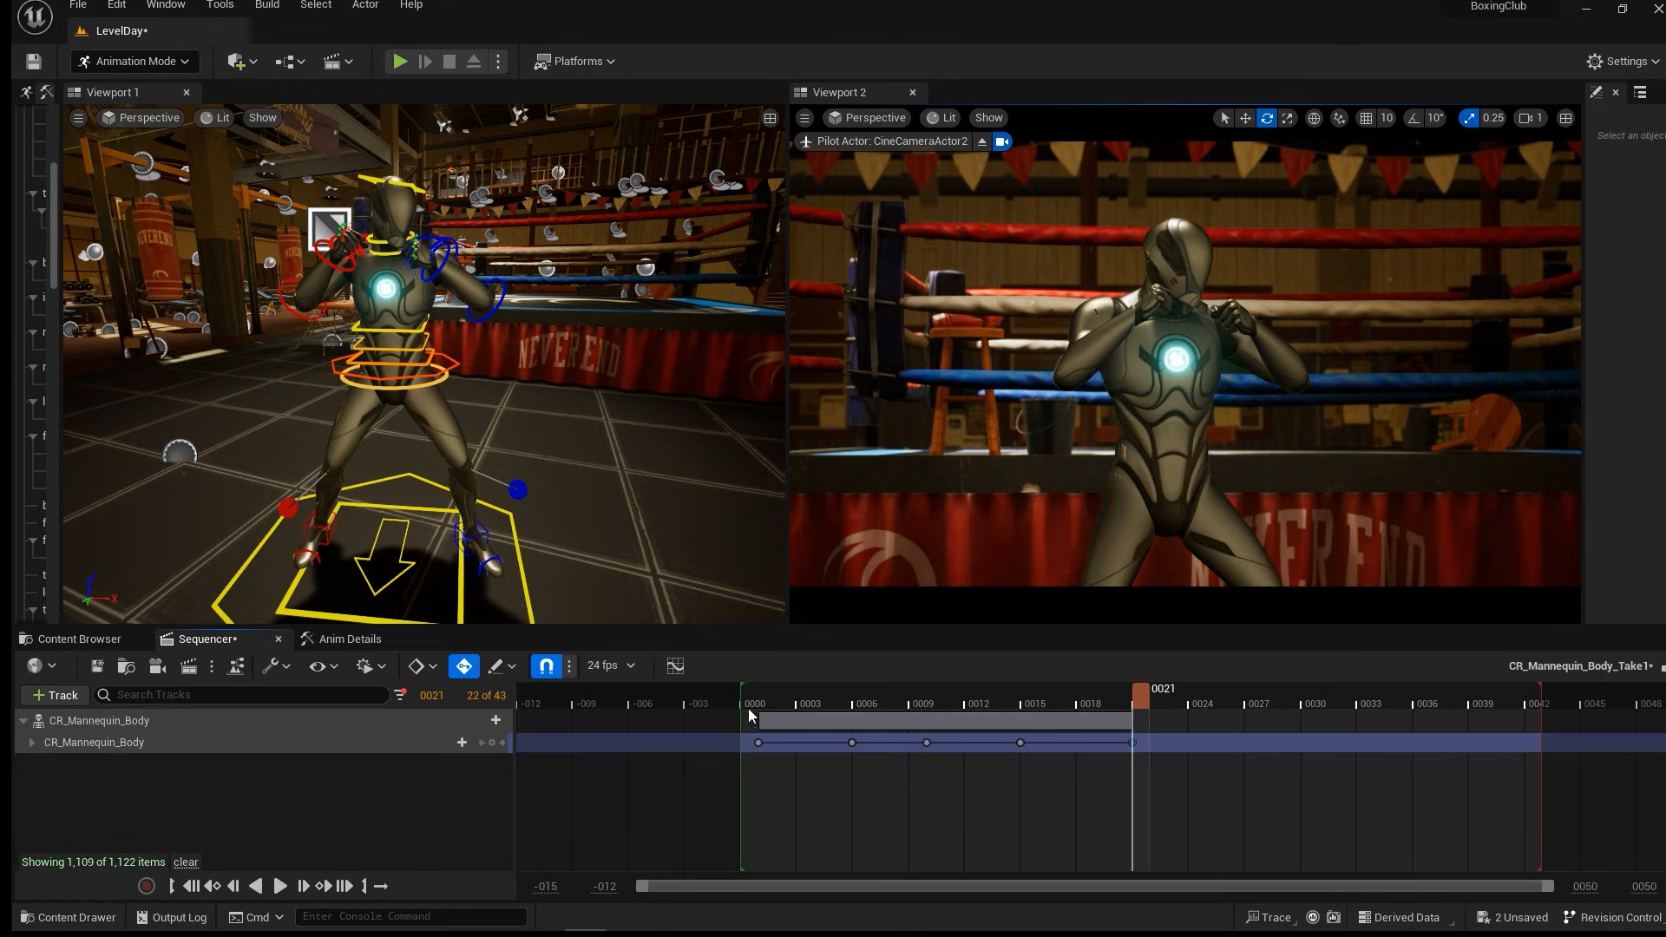
Set the sequence's playback range to start at frame 1 and end at frame 21.
mouse_move(749, 725)
mouse_down()
mouse_move(813, 697)
mouse_move(1168, 695)
mouse_move(1150, 696)
mouse_up()
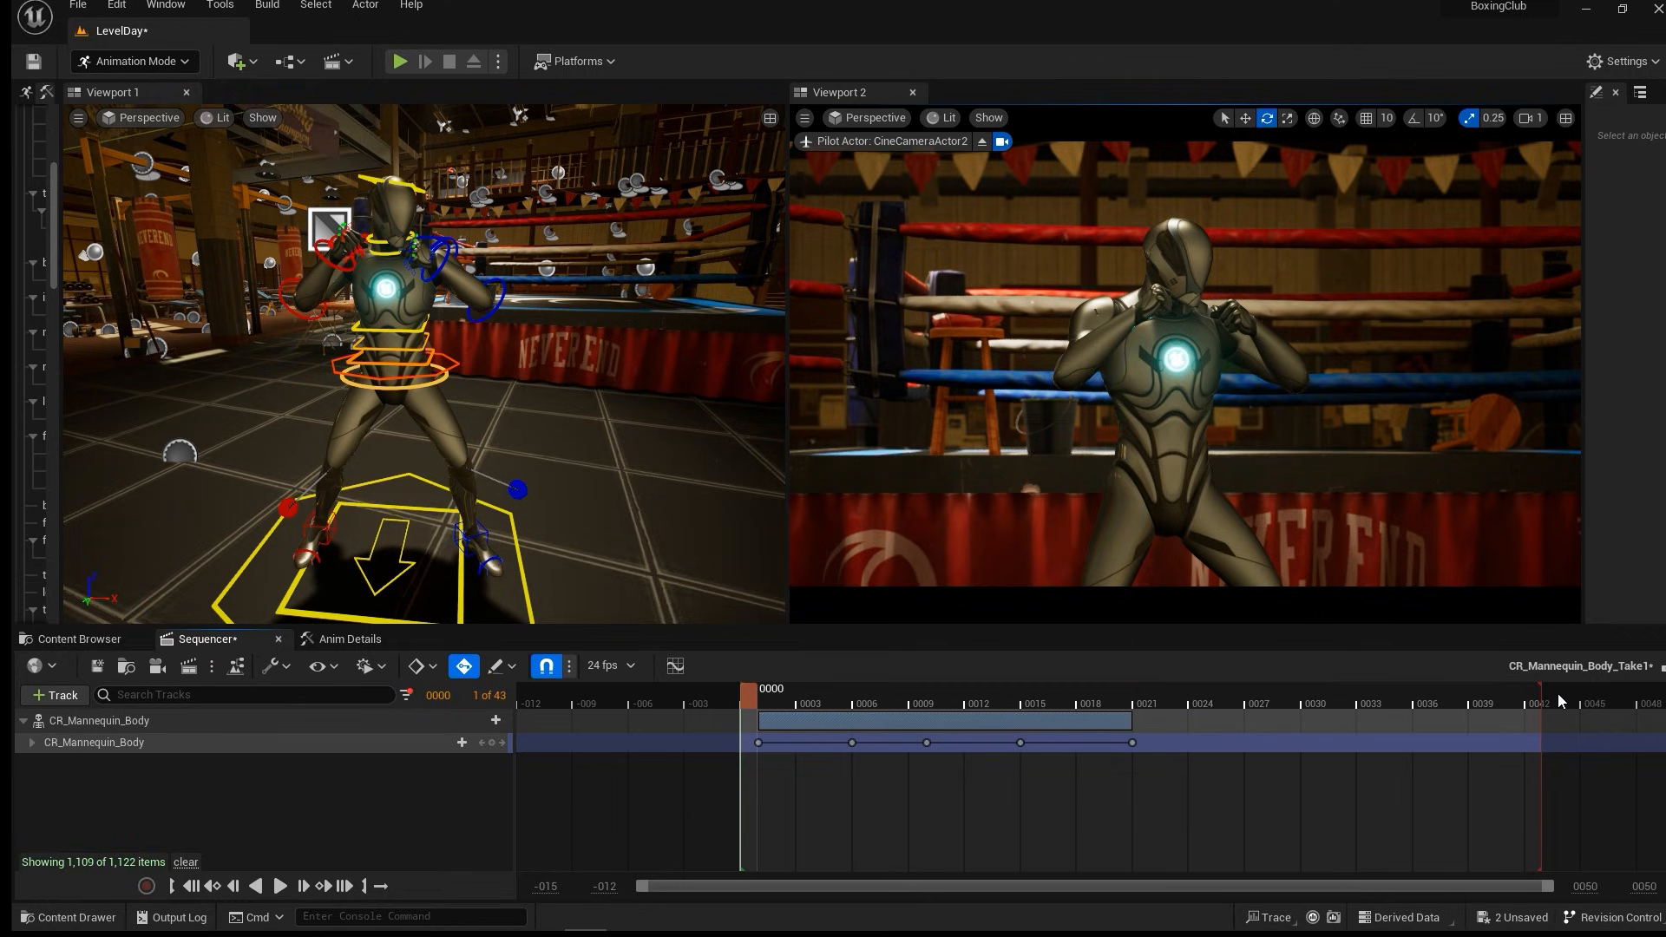
mouse_move(1547, 700)
mouse_down()
mouse_move(1116, 691)
mouse_move(1139, 684)
mouse_up()
mouse_move(752, 713)
mouse_down()
mouse_move(688, 700)
mouse_move(773, 698)
mouse_up()
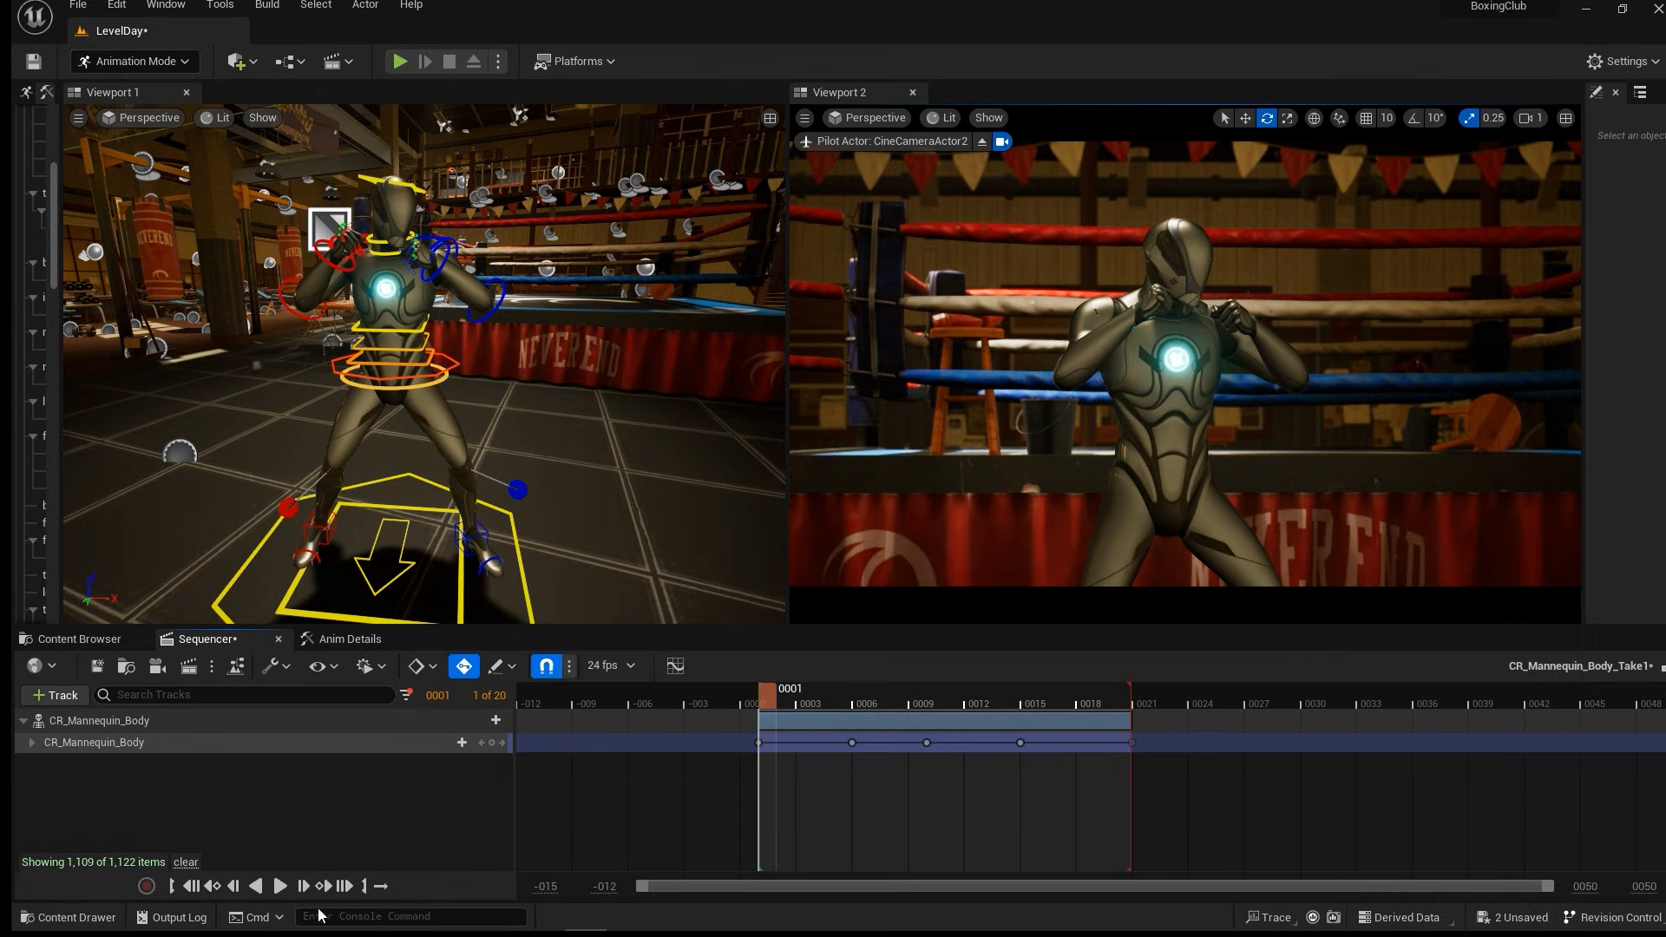
Turn on looping for the playback range and play the punch to review its full cycle.
click(281, 887)
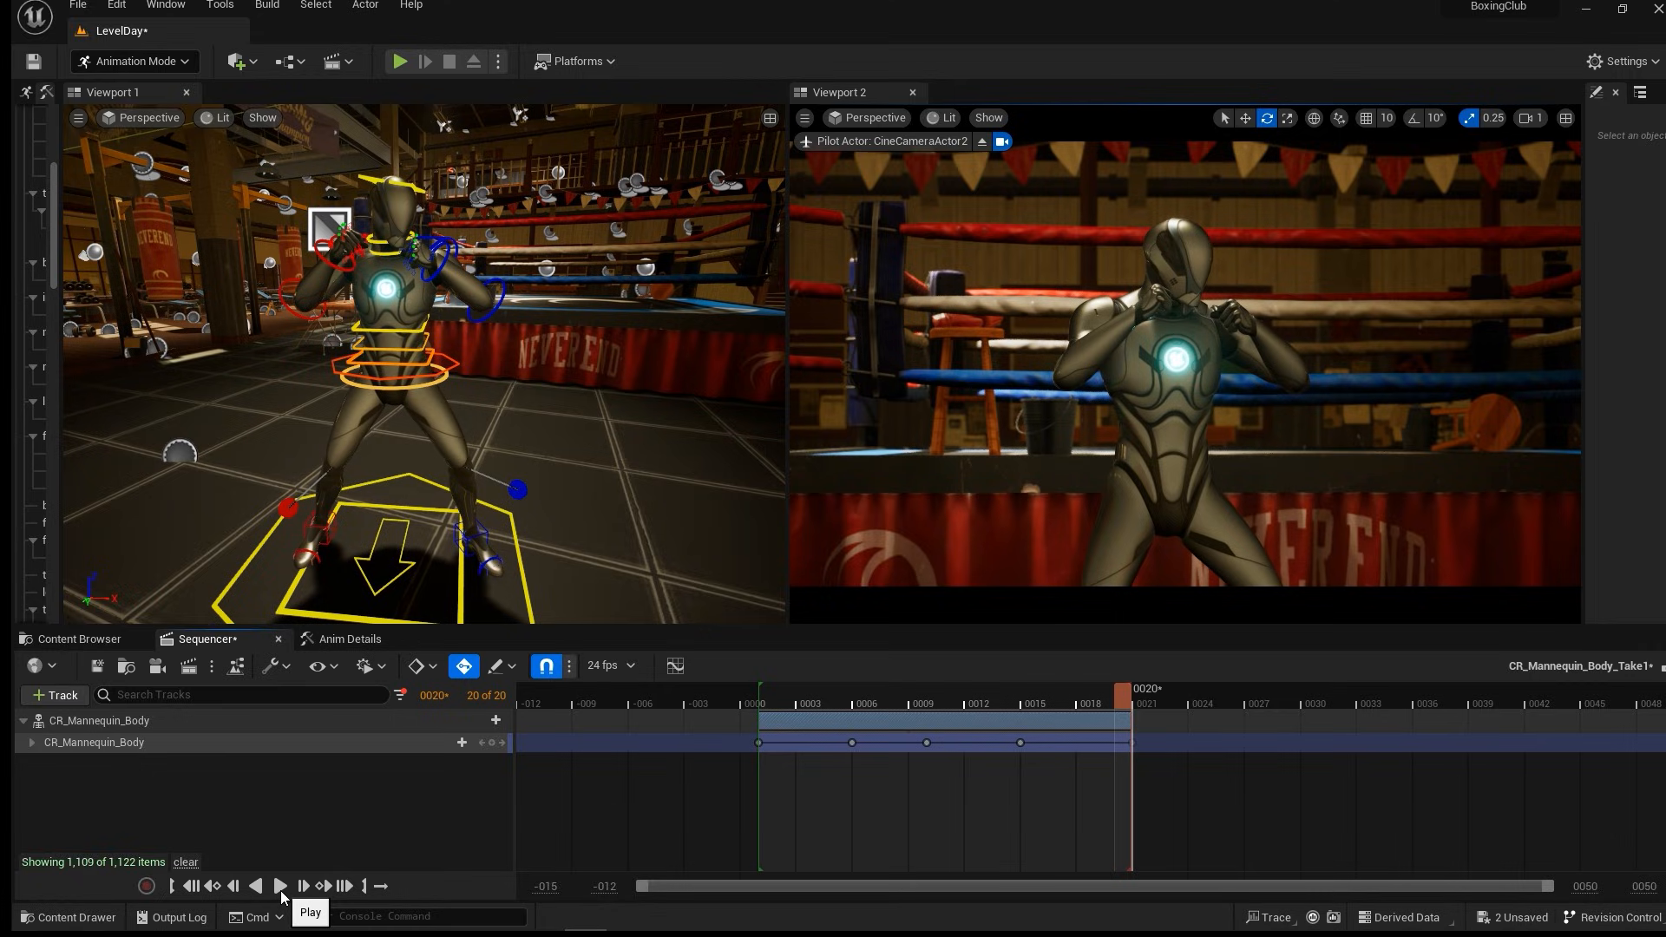
click(382, 886)
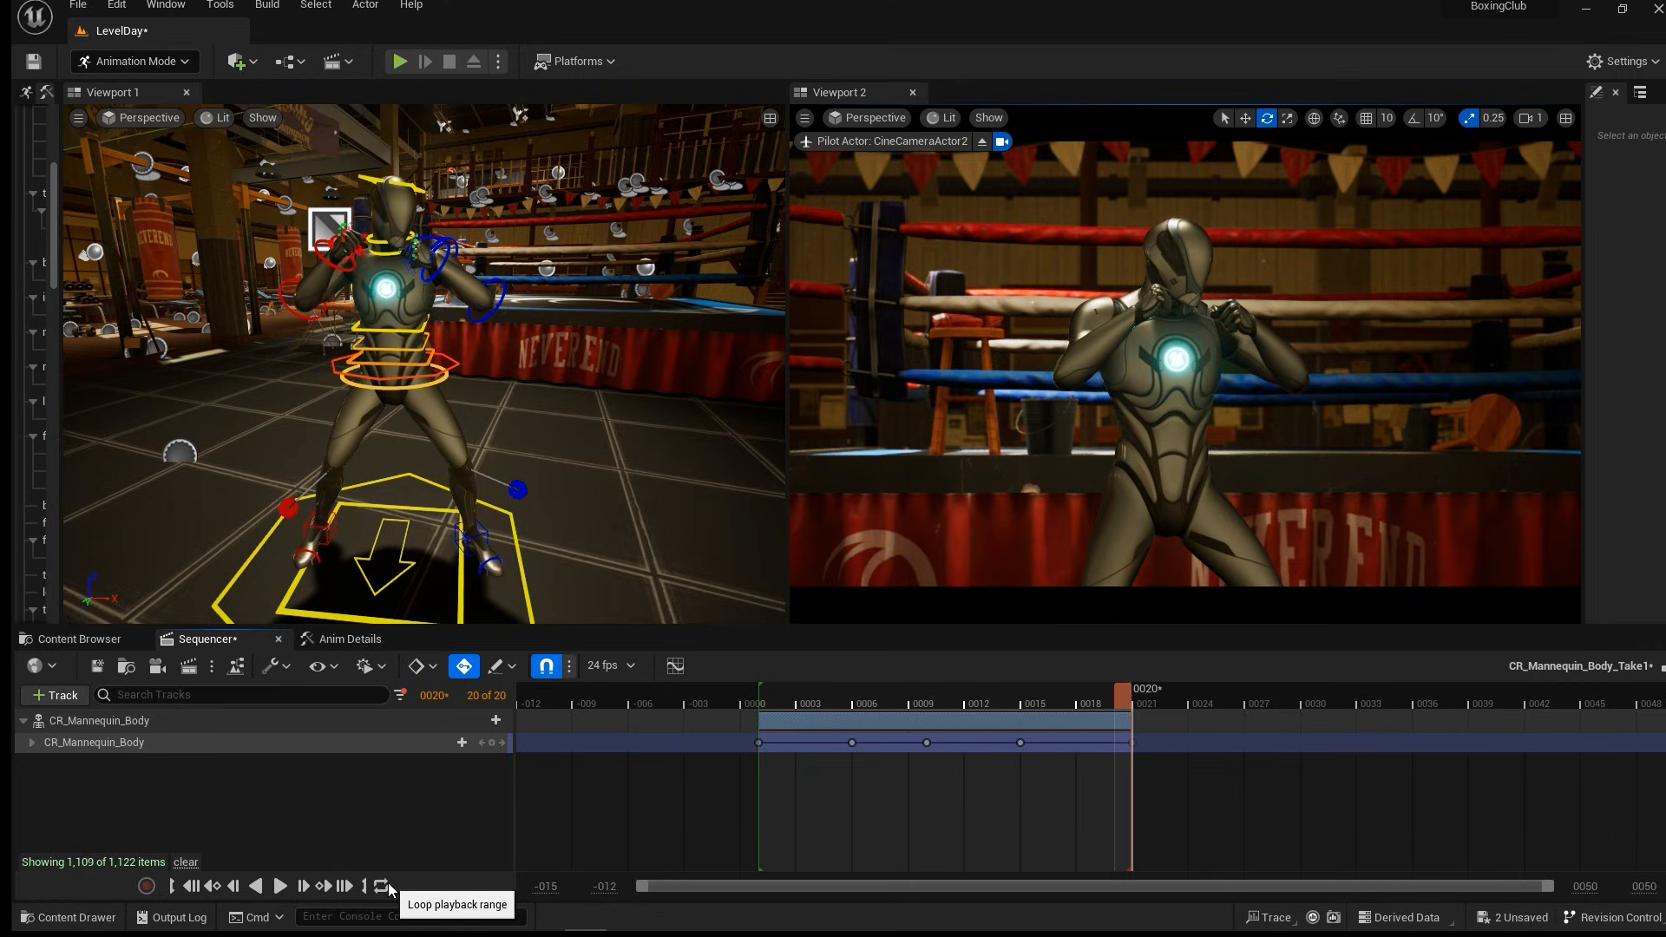
click(280, 887)
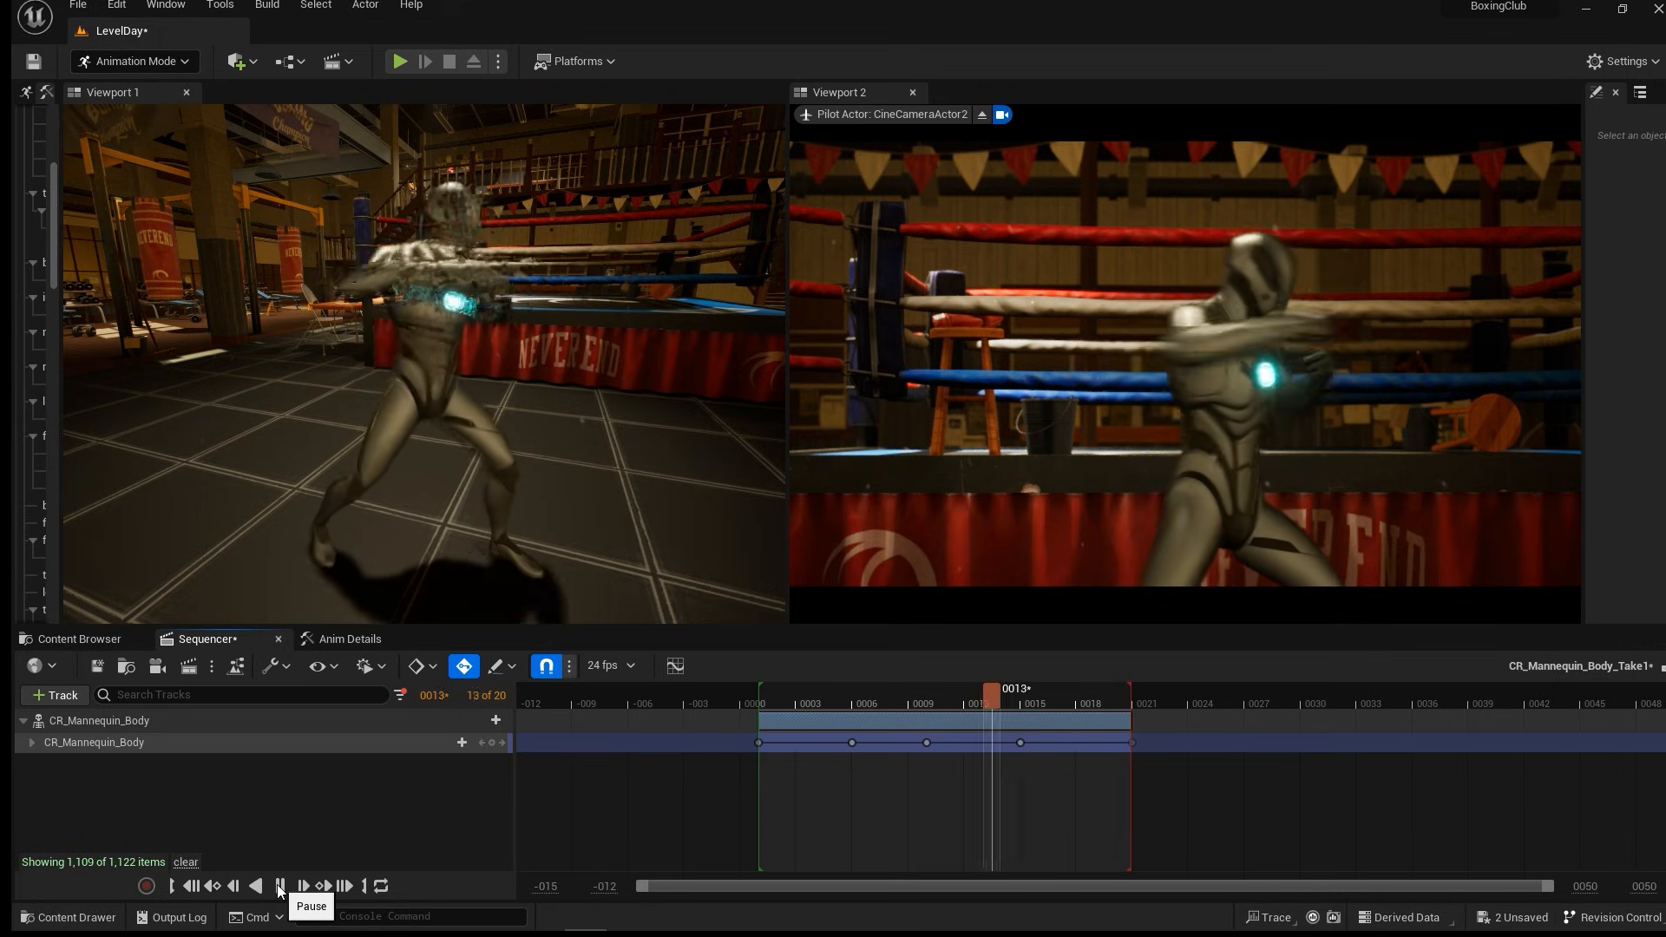
click(281, 886)
Extend the end of the playback range to frame 24 and play the loop to review the pause after the punch.
drag(1130, 701, 1198, 695)
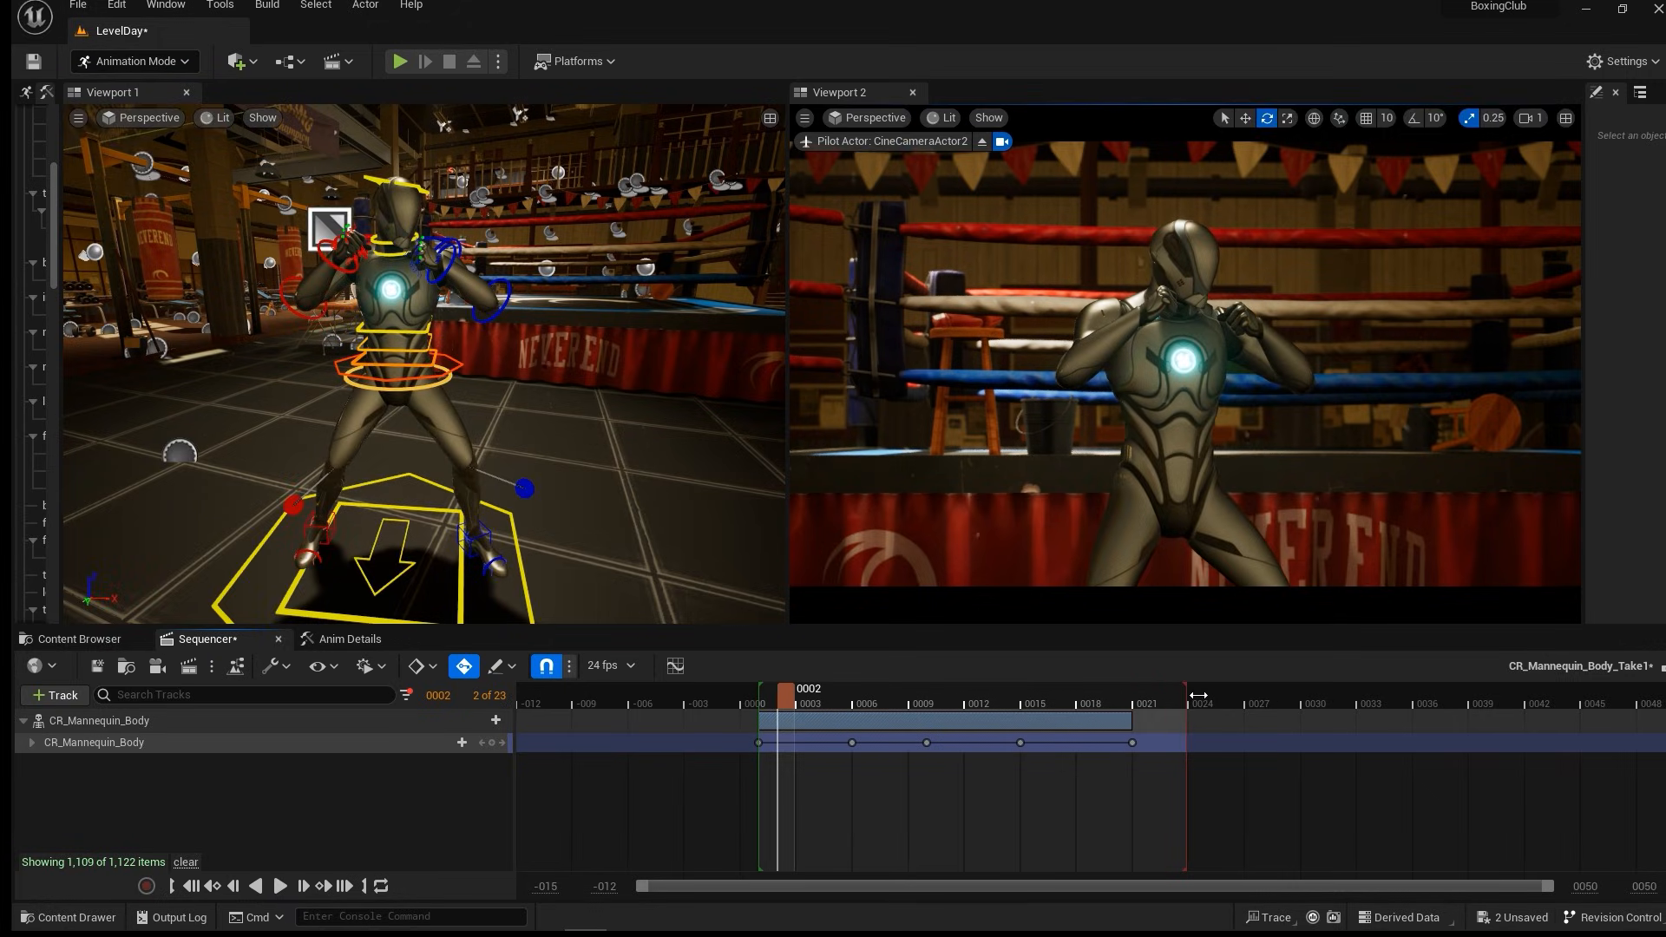
click(282, 886)
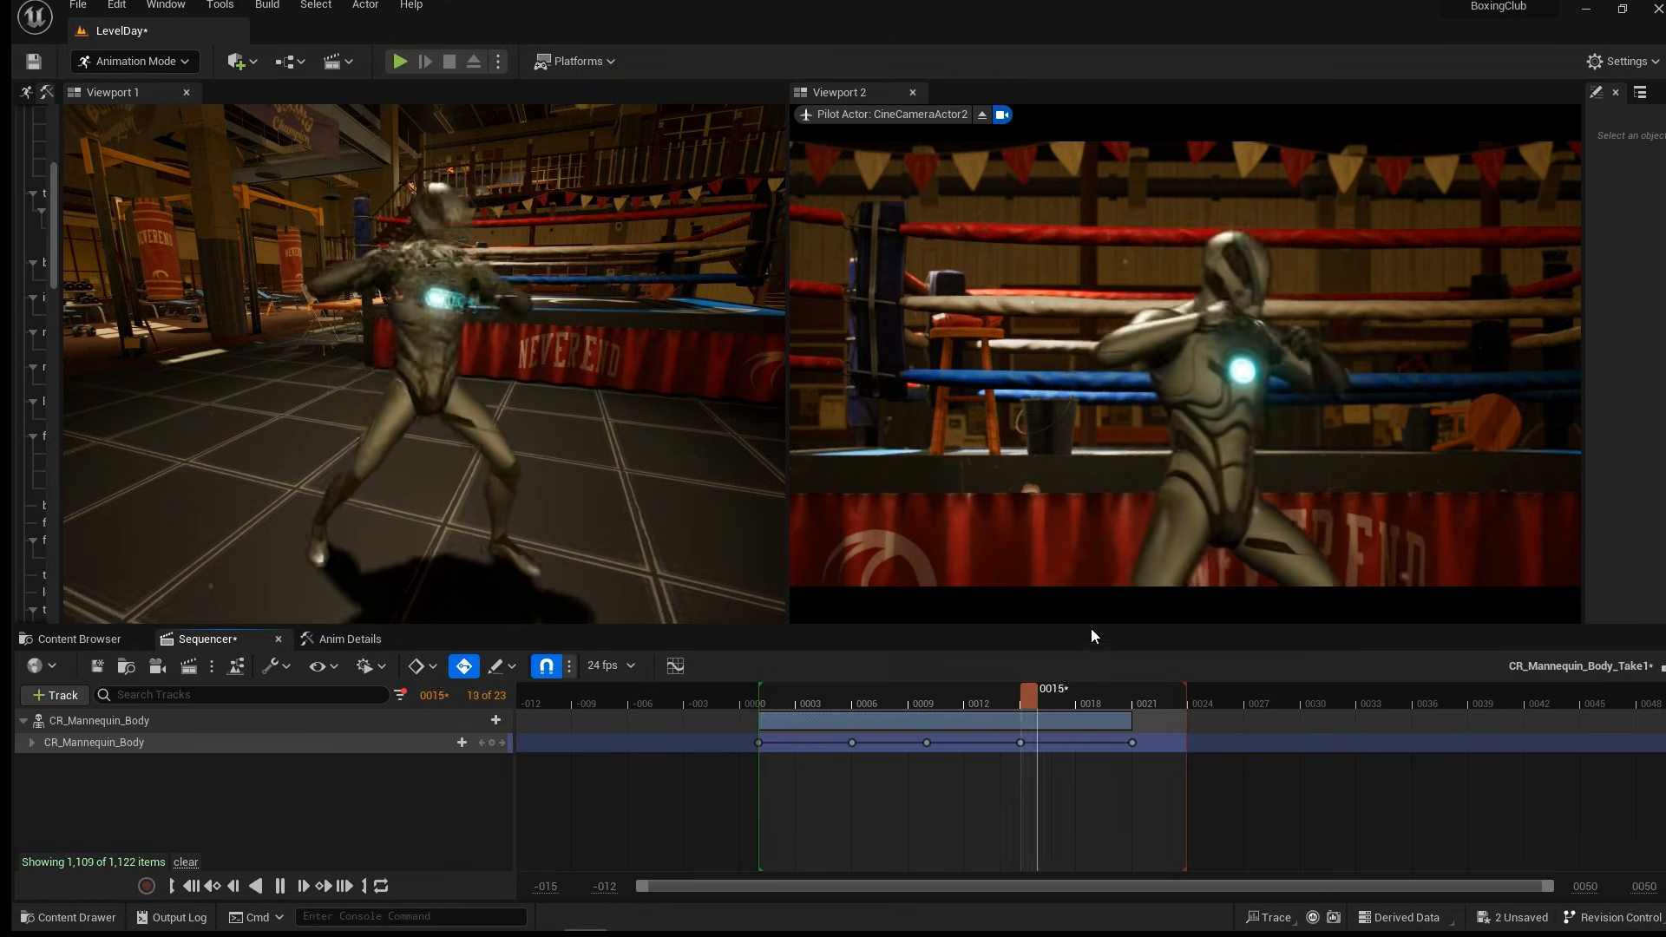
click(279, 886)
Move the combined wind-up key to frame 4 and the punch extension key to frame 7, and replay the loop.
click(831, 698)
drag(864, 702, 727, 696)
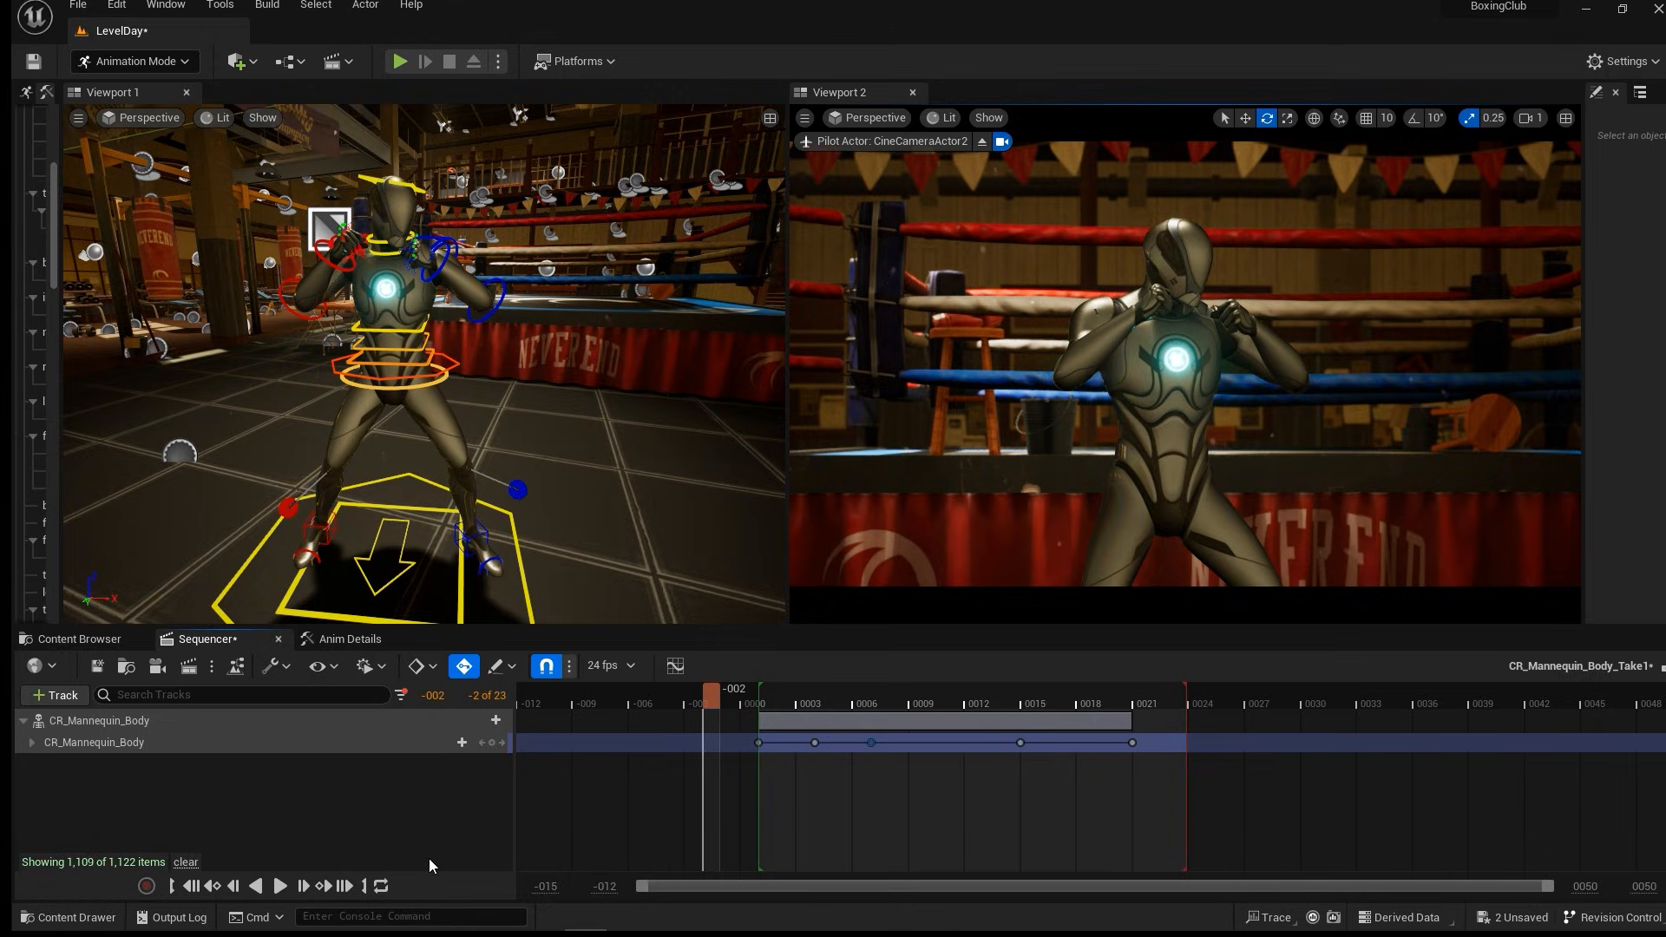
click(279, 886)
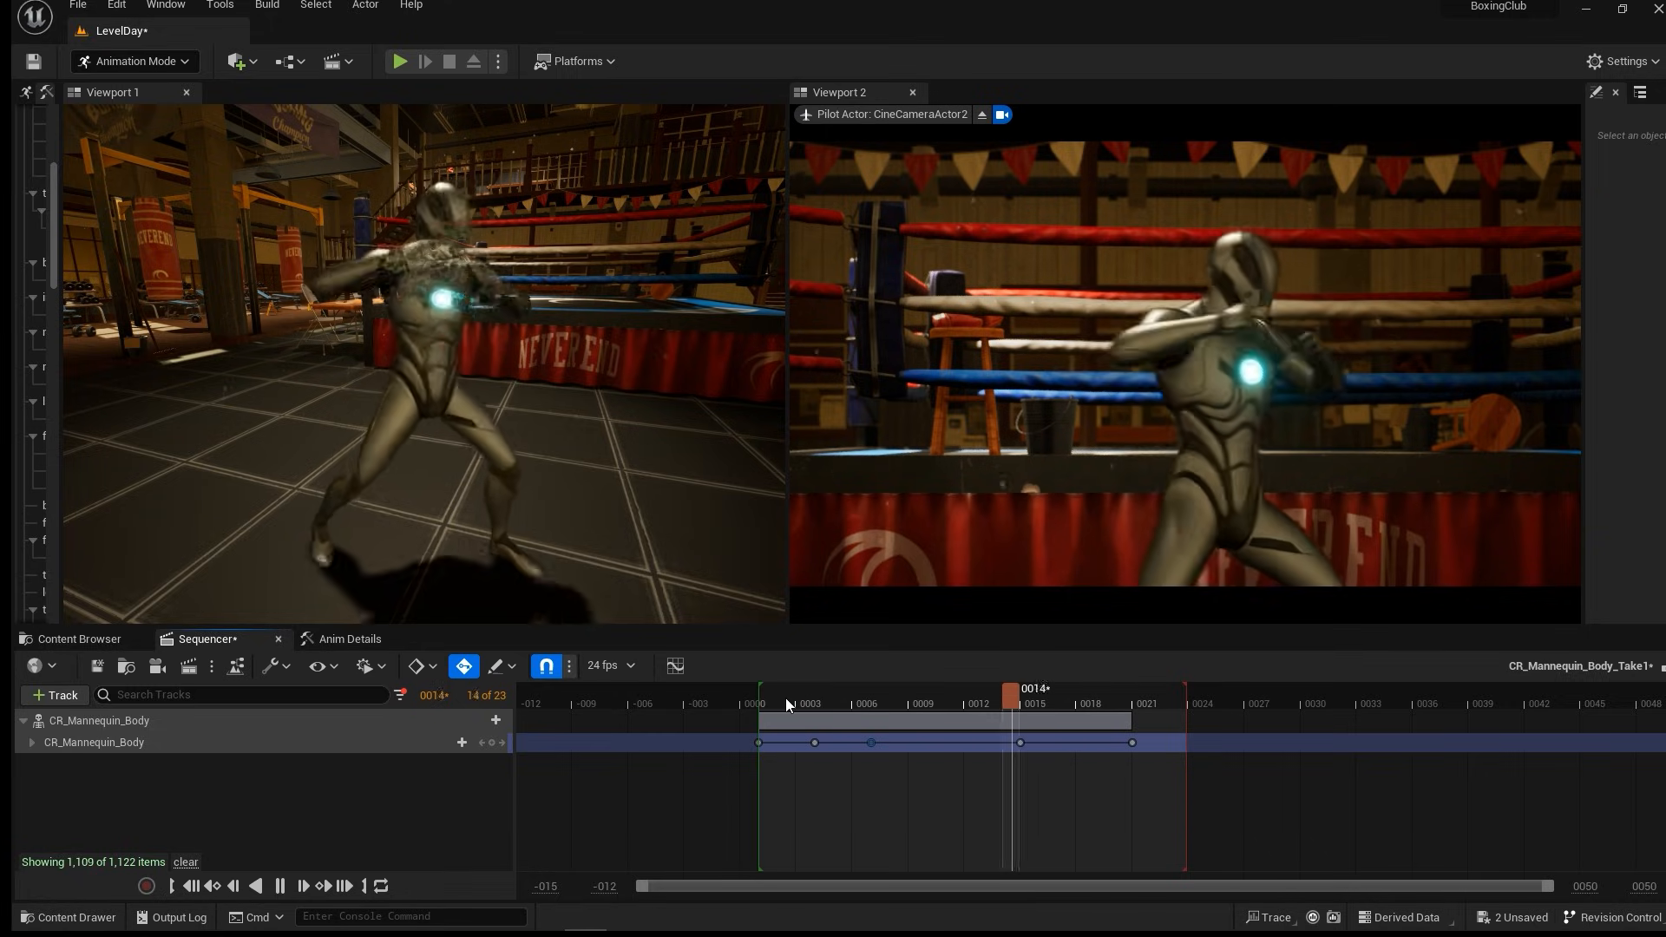
key(space)
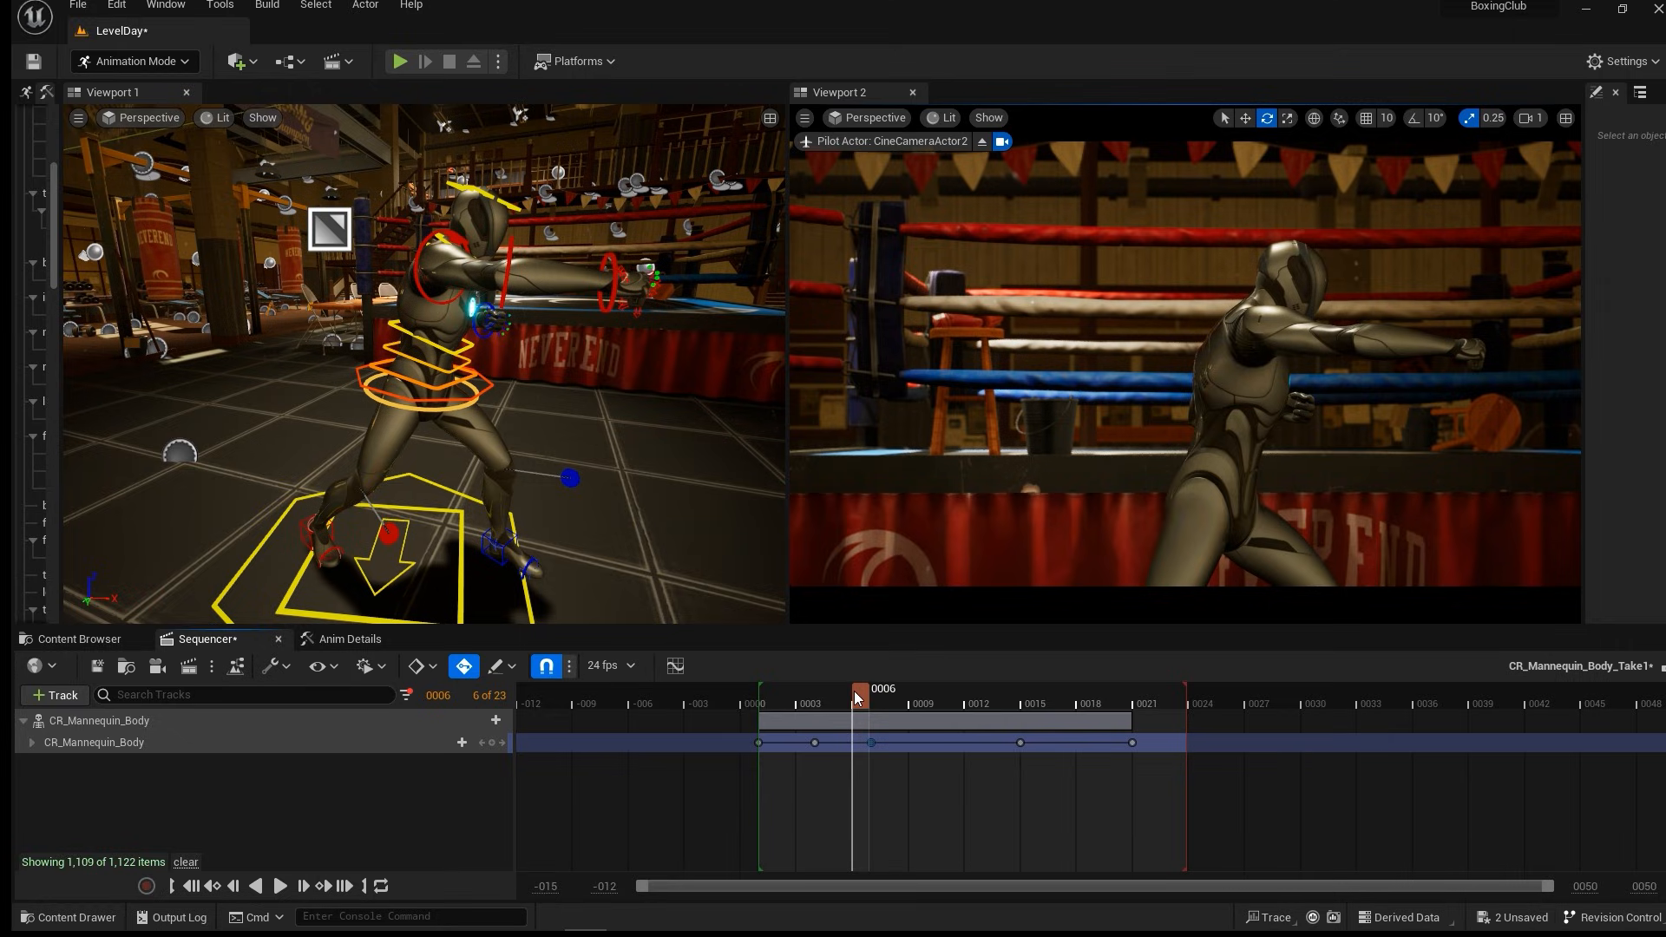
Move the combined recovery key to frame 12 and replay the loop to check the retraction timing.
drag(850, 691, 1040, 689)
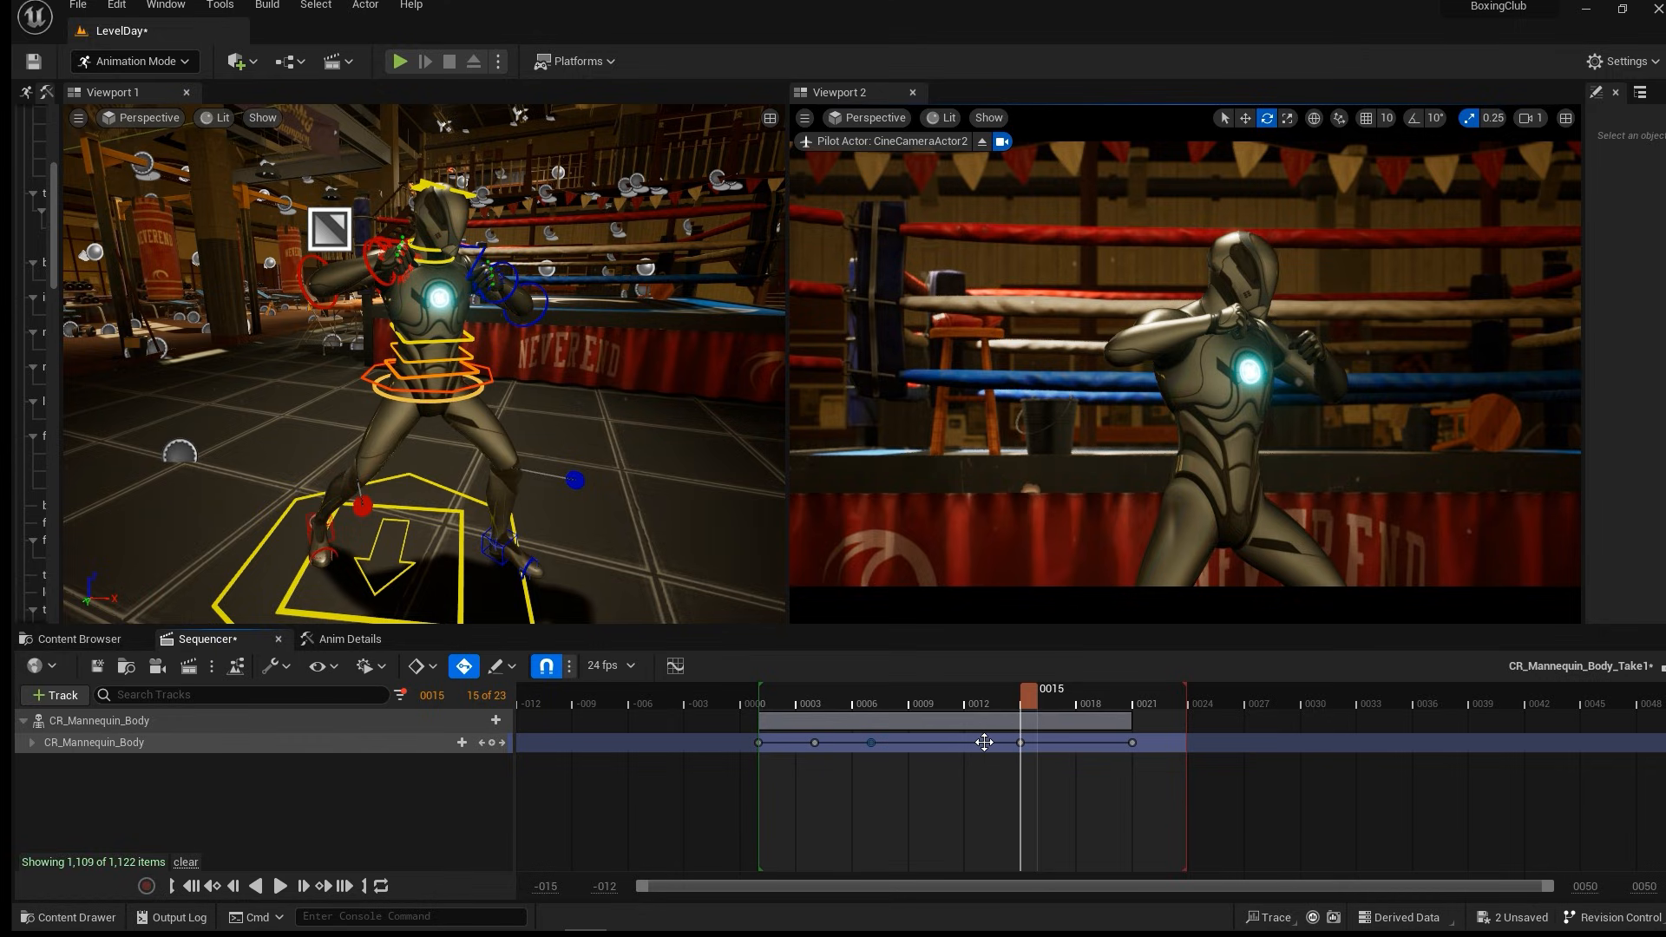
drag(984, 743, 964, 743)
click(732, 706)
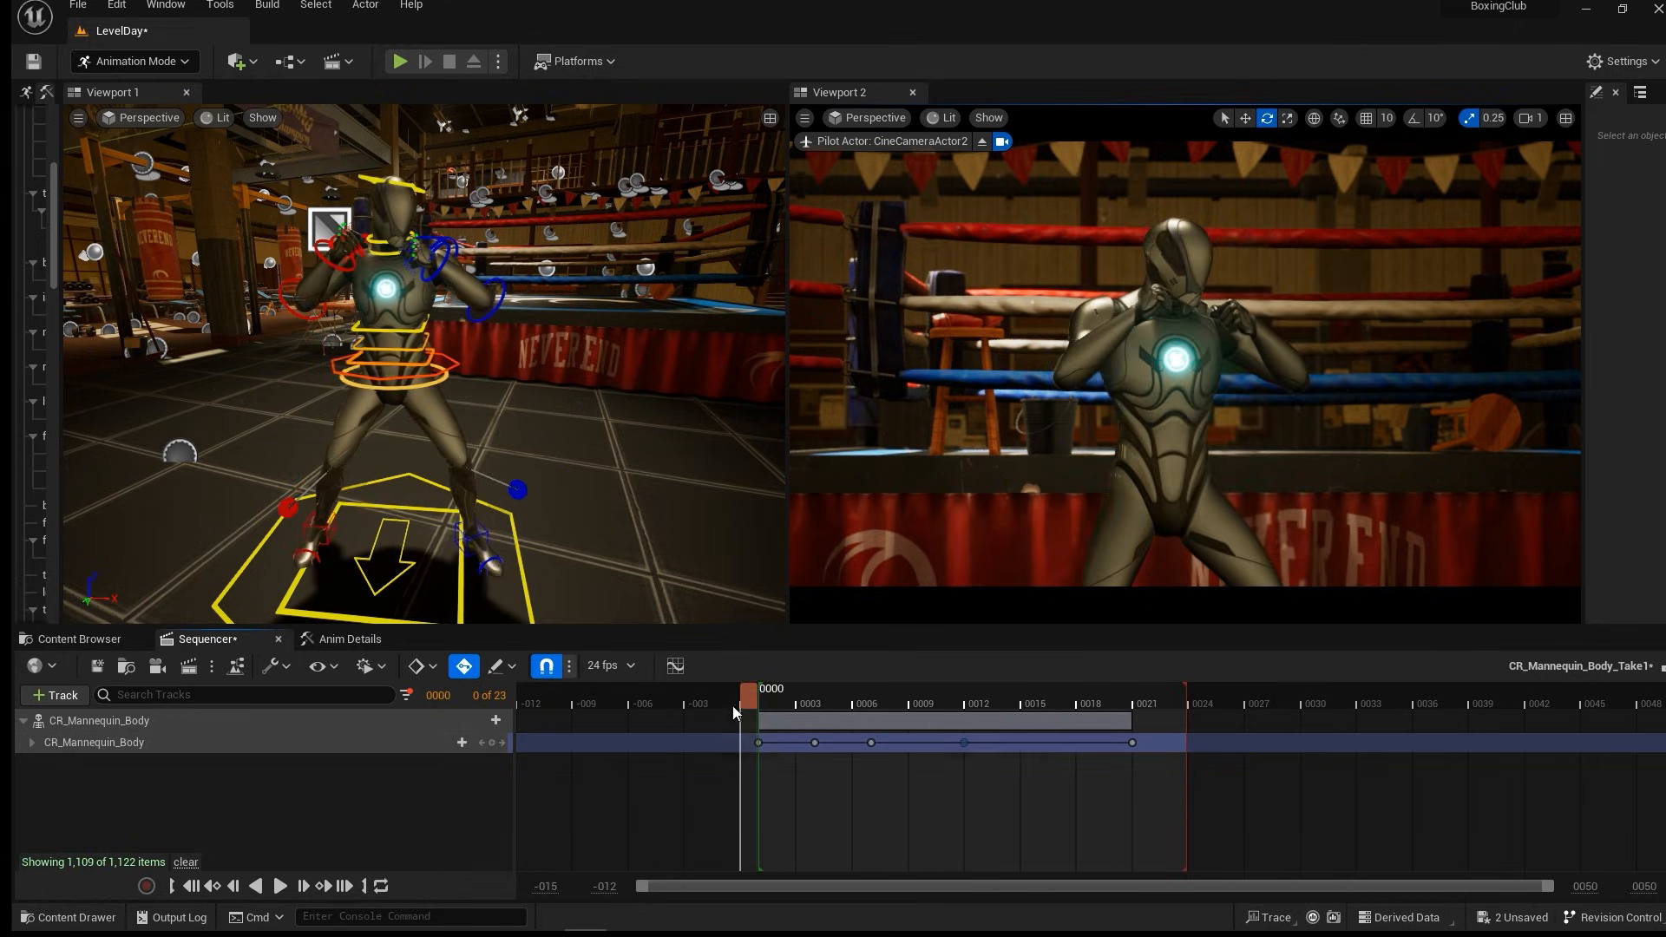
click(280, 886)
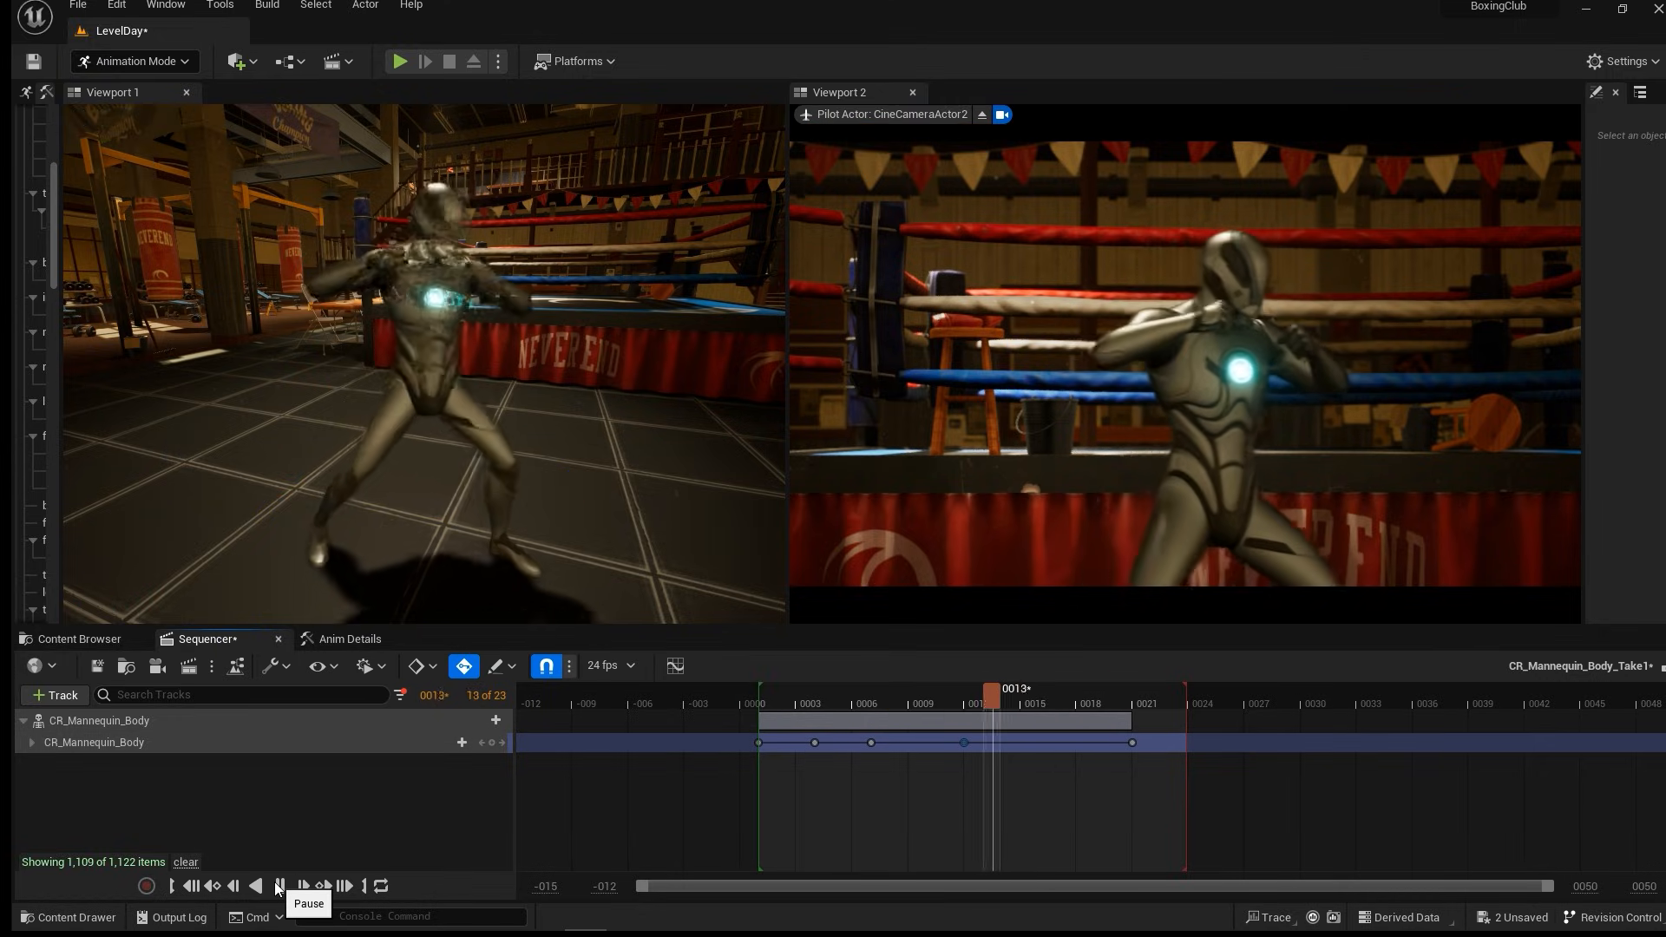